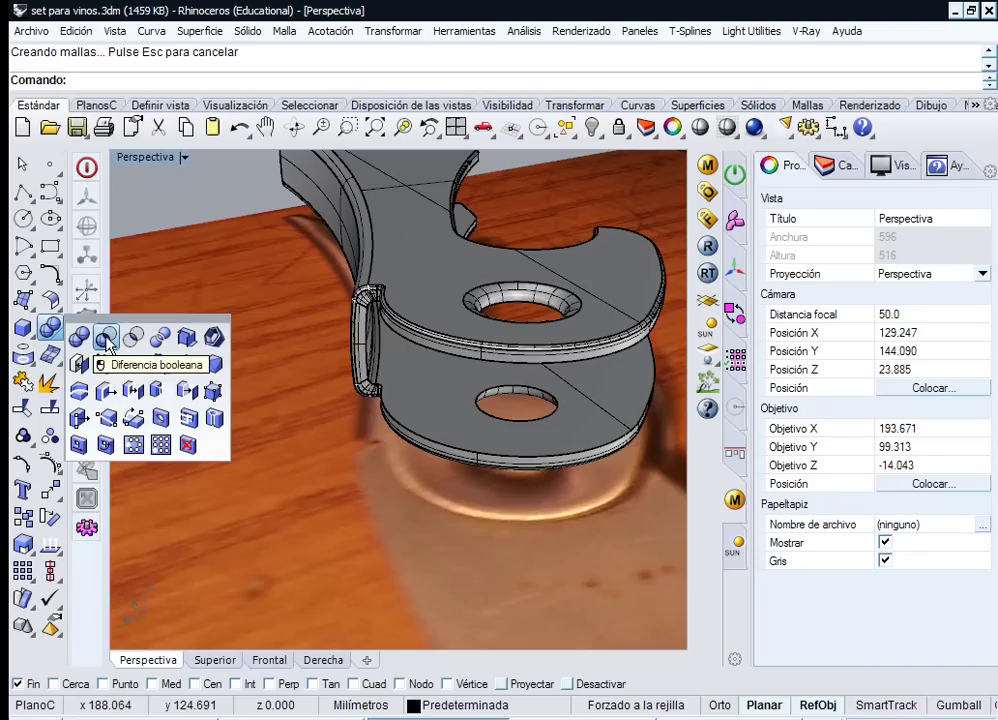
pyautogui.click(107, 338)
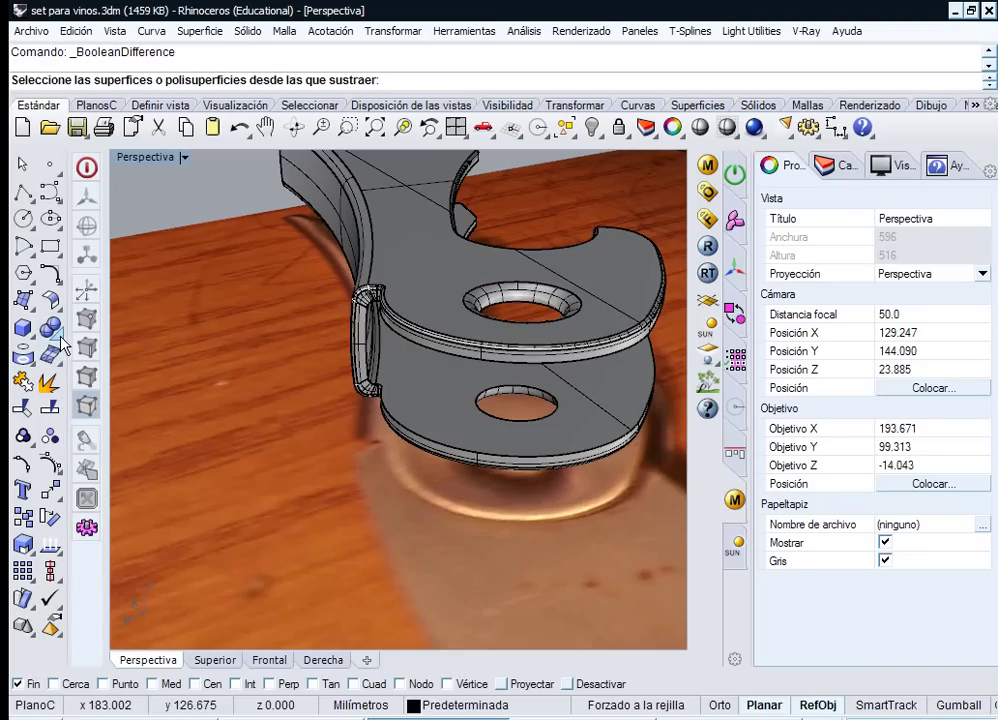
pyautogui.click(60, 338)
pyautogui.click(188, 364)
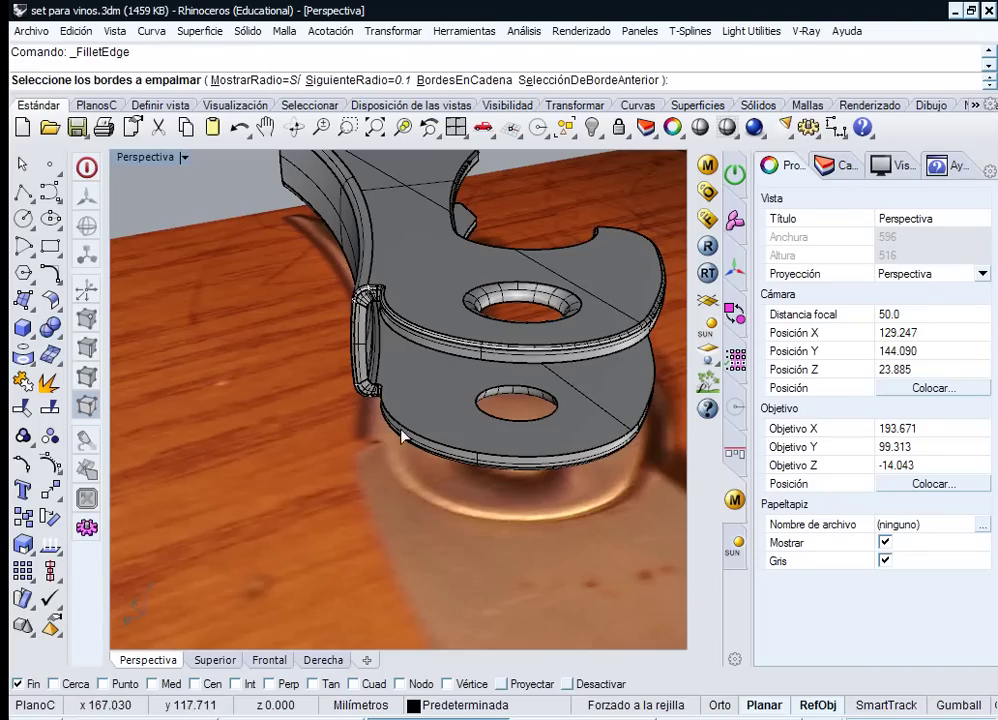
pyautogui.click(478, 80)
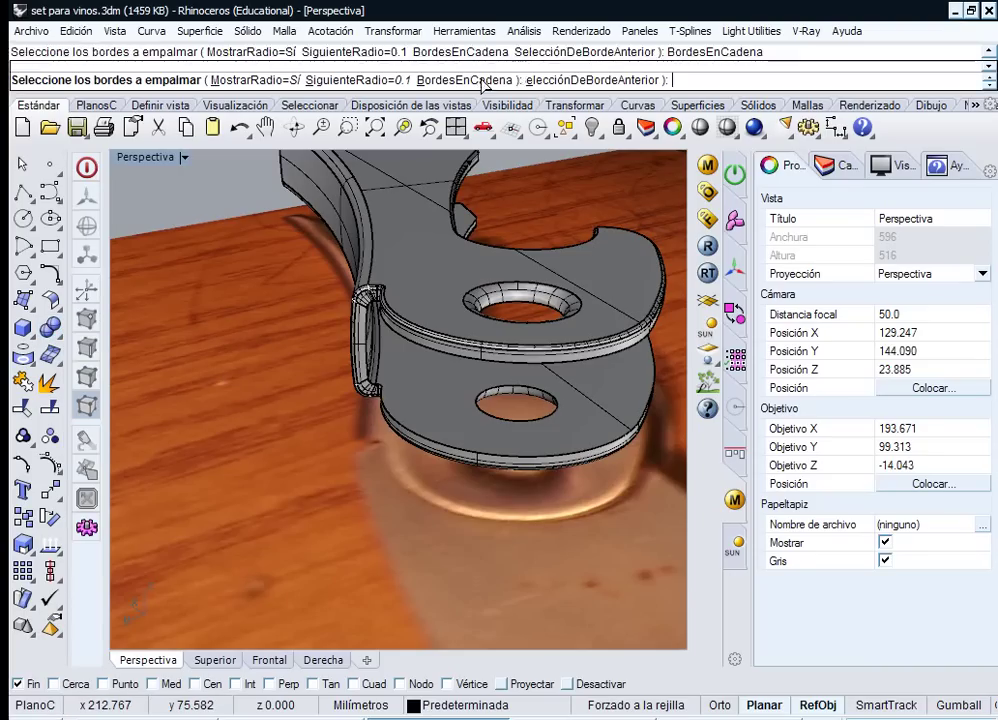
pyautogui.scroll(3, 410, 388)
pyautogui.scroll(2, 410, 388)
pyautogui.click(372, 403)
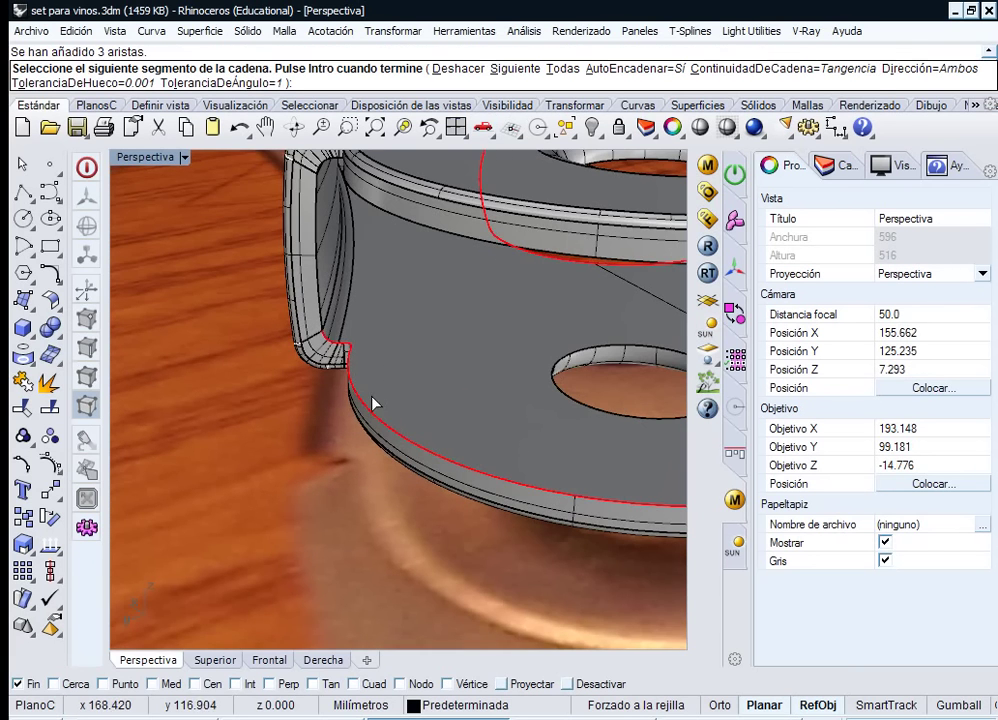
pyautogui.click(321, 324)
pyautogui.moveTo(320, 192); pyautogui.dragTo(340, 662, button='right')
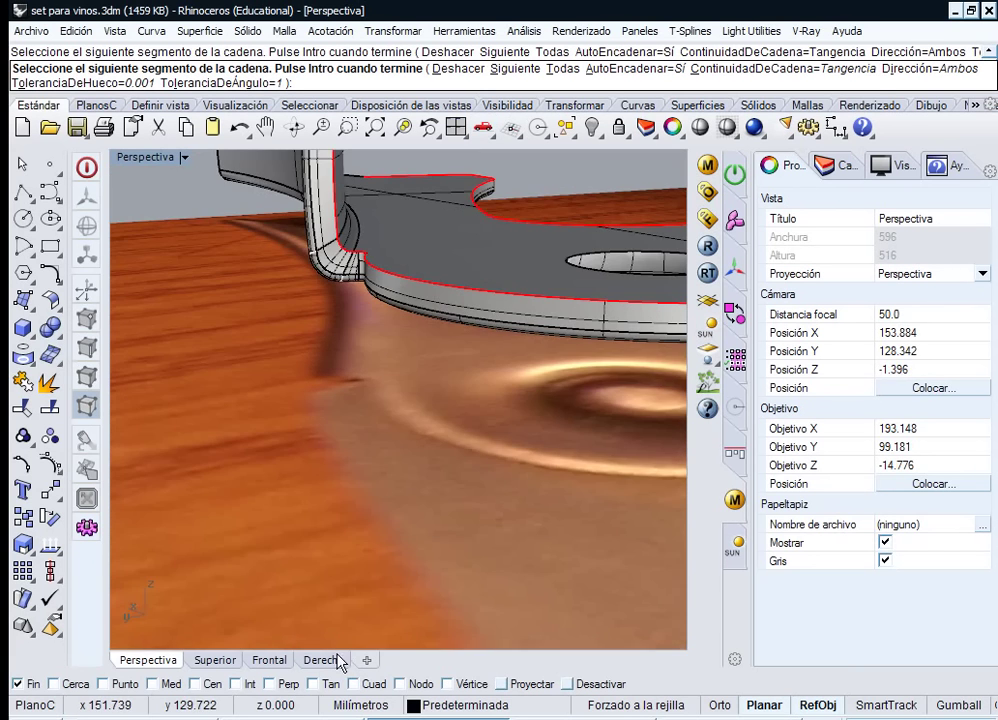
pyautogui.moveTo(390, 355); pyautogui.dragTo(418, 349, button='right')
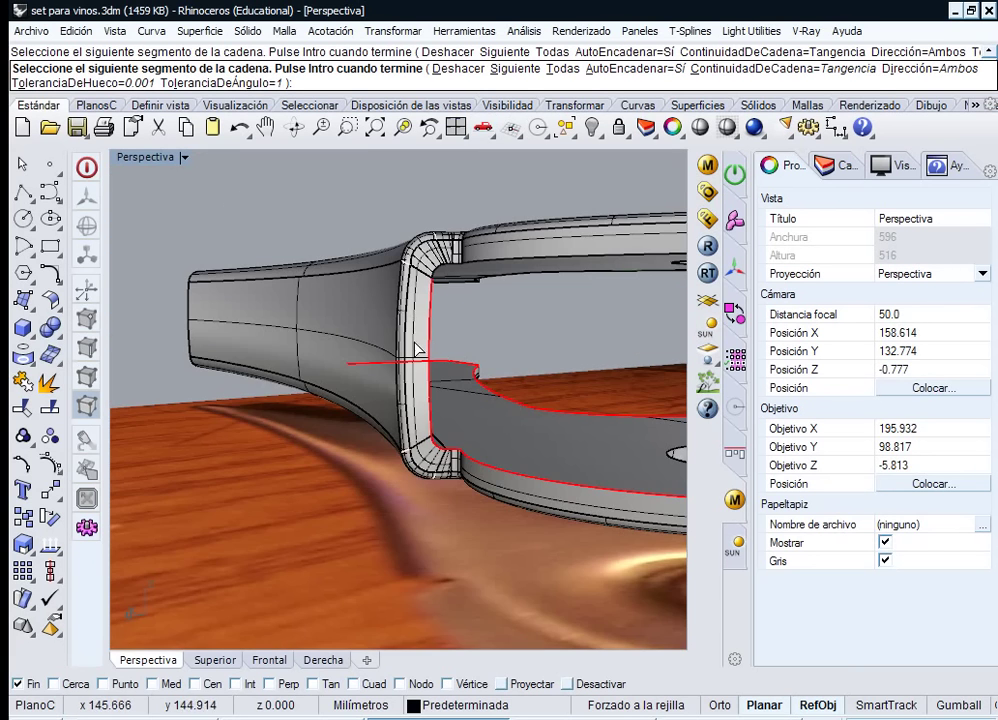
pyautogui.rightClick(439, 272)
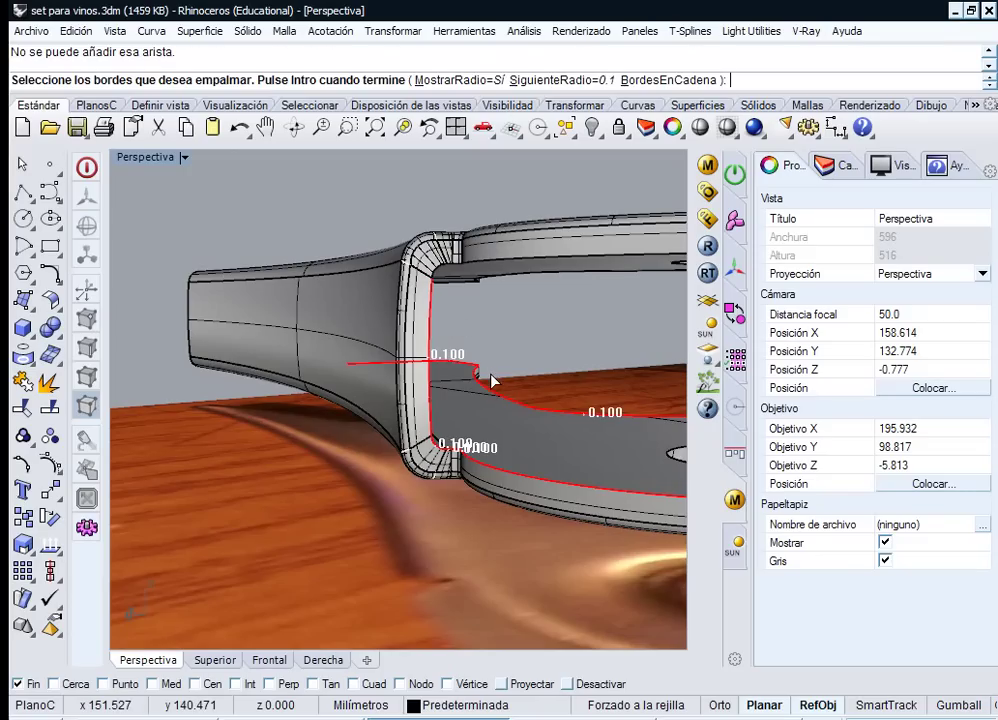
pyautogui.press('Escape')
# - Start an edge fillet with chained edges, selecting the lower plate's inner edge, the vertical edge at the bridge and the upper corner edge
pyautogui.rightClick(465, 431)
pyautogui.click(447, 84)
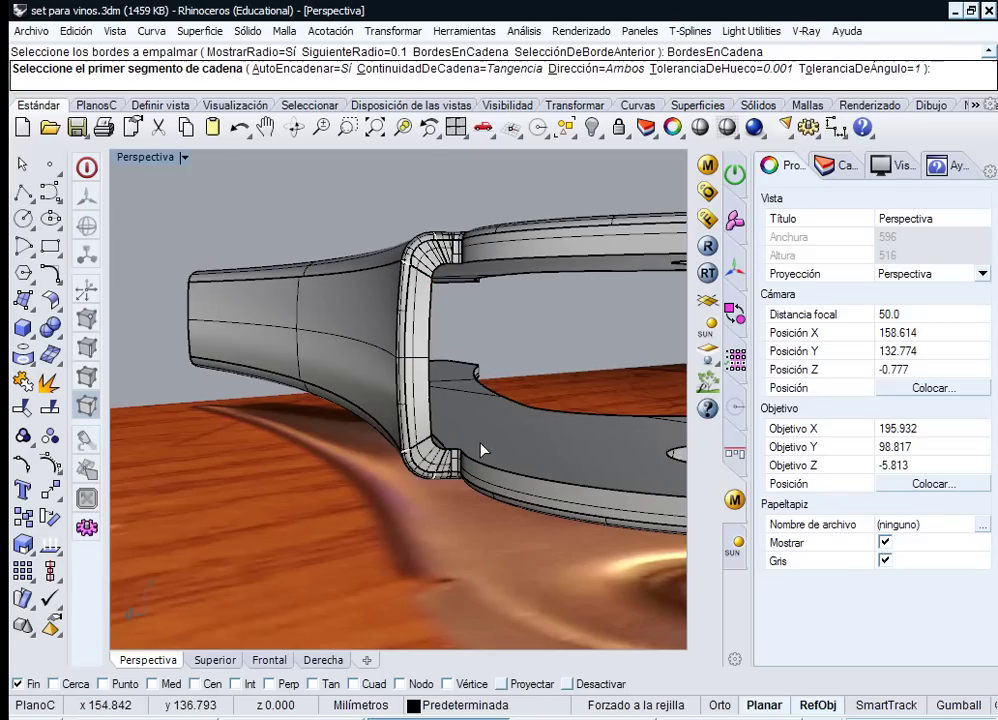
pyautogui.click(458, 466)
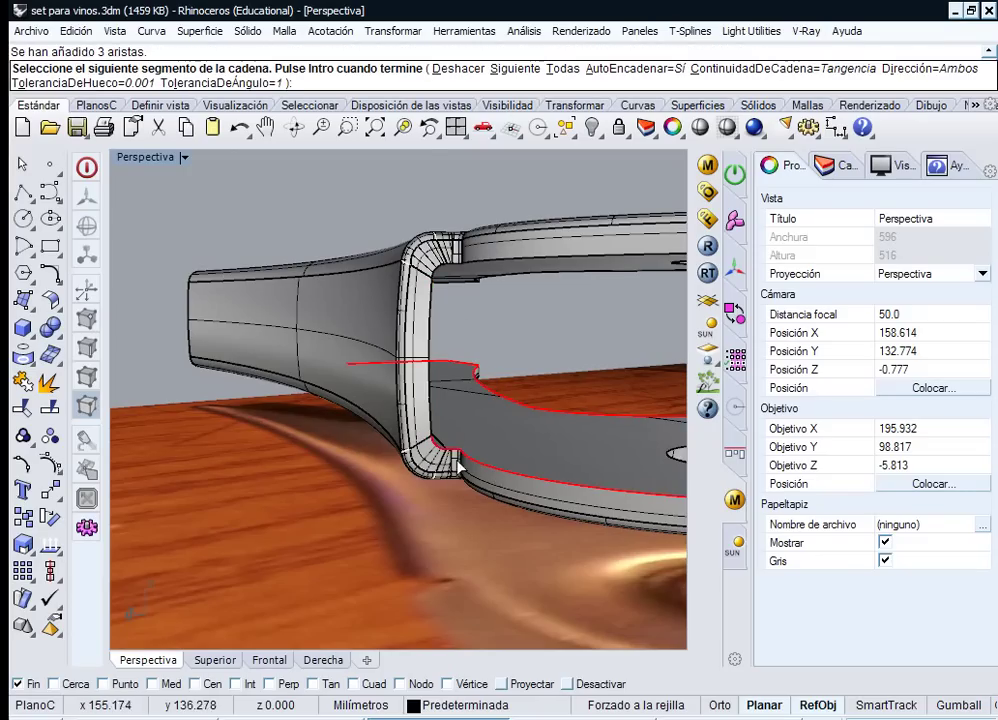
pyautogui.click(431, 409)
pyautogui.moveTo(450, 296); pyautogui.dragTo(540, 329, button='right')
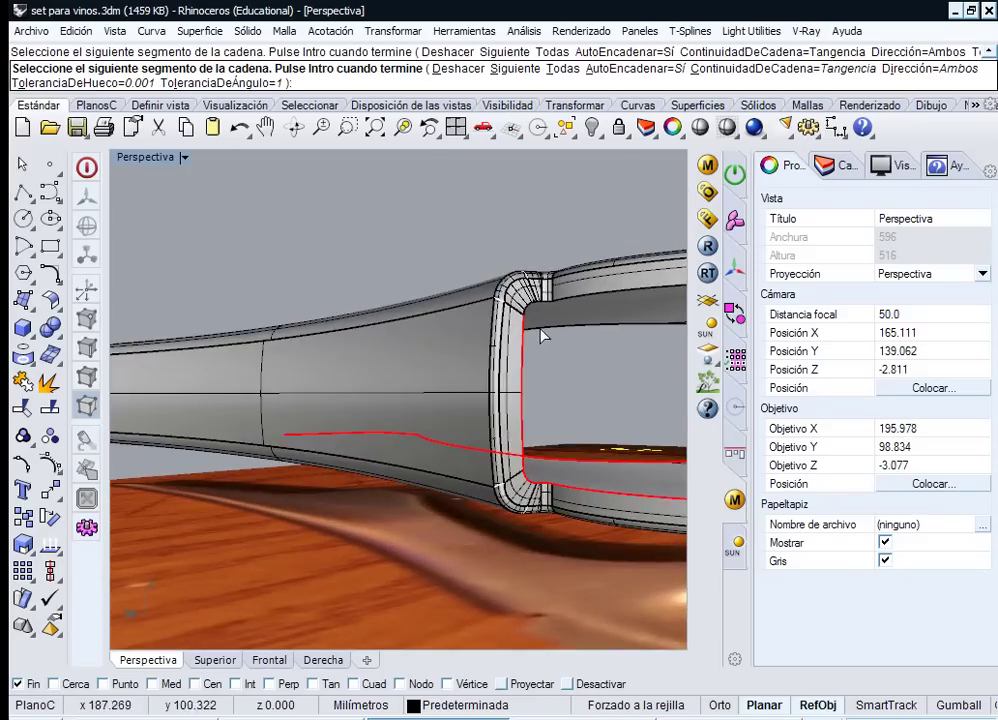
pyautogui.scroll(5, 541, 329)
pyautogui.click(516, 286)
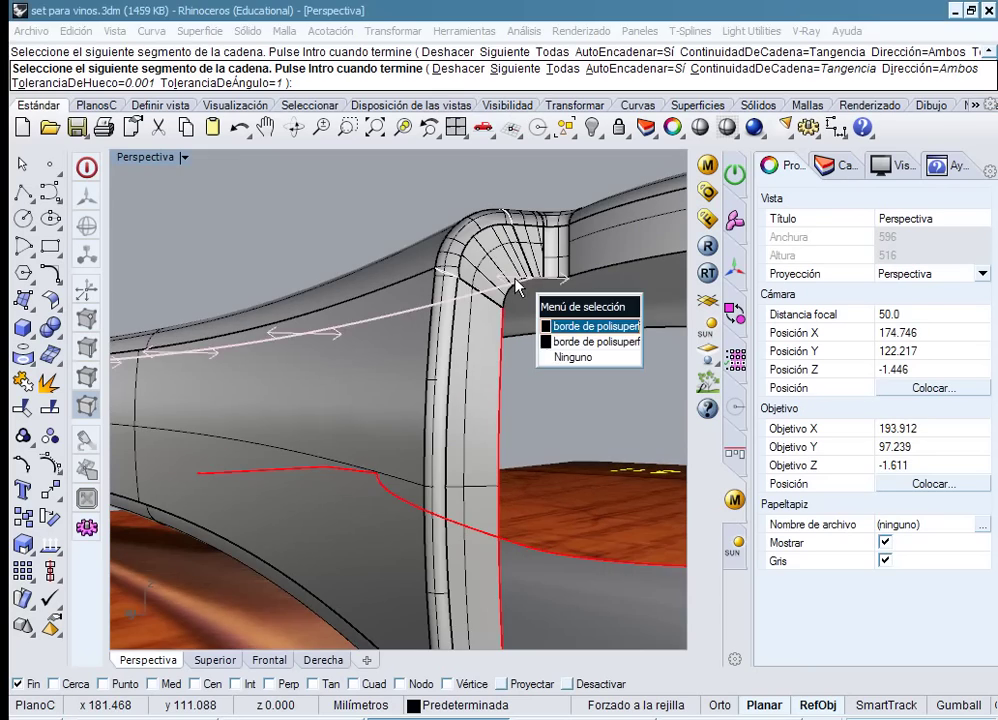
pyautogui.click(556, 341)
# - Add the remaining inner edges at the notch and handle end to the chain and apply the fillet with a 0.1 mm radius
pyautogui.scroll(-9, 545, 301)
pyautogui.moveTo(541, 384)
pyautogui.mouseDown(button='right')
pyautogui.moveTo(112, 445)
pyautogui.moveTo(607, 422)
pyautogui.moveTo(501, 379)
pyautogui.moveTo(528, 387)
pyautogui.mouseUp(button='right')
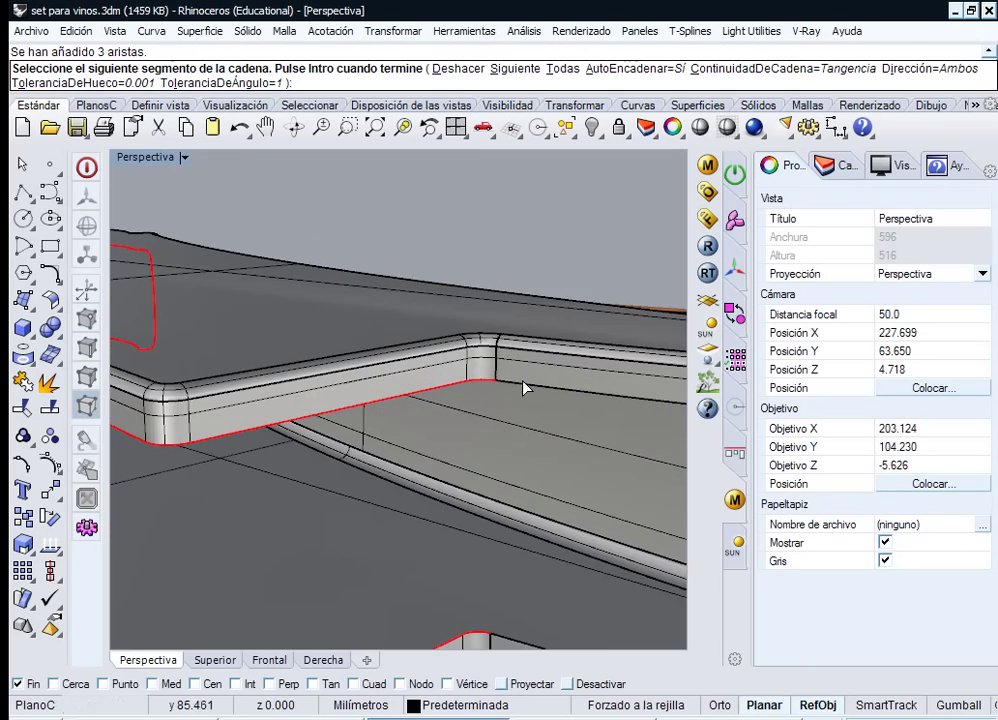
pyautogui.click(528, 387)
pyautogui.scroll(-11, 570, 401)
pyautogui.moveTo(601, 464); pyautogui.dragTo(544, 468, button='right')
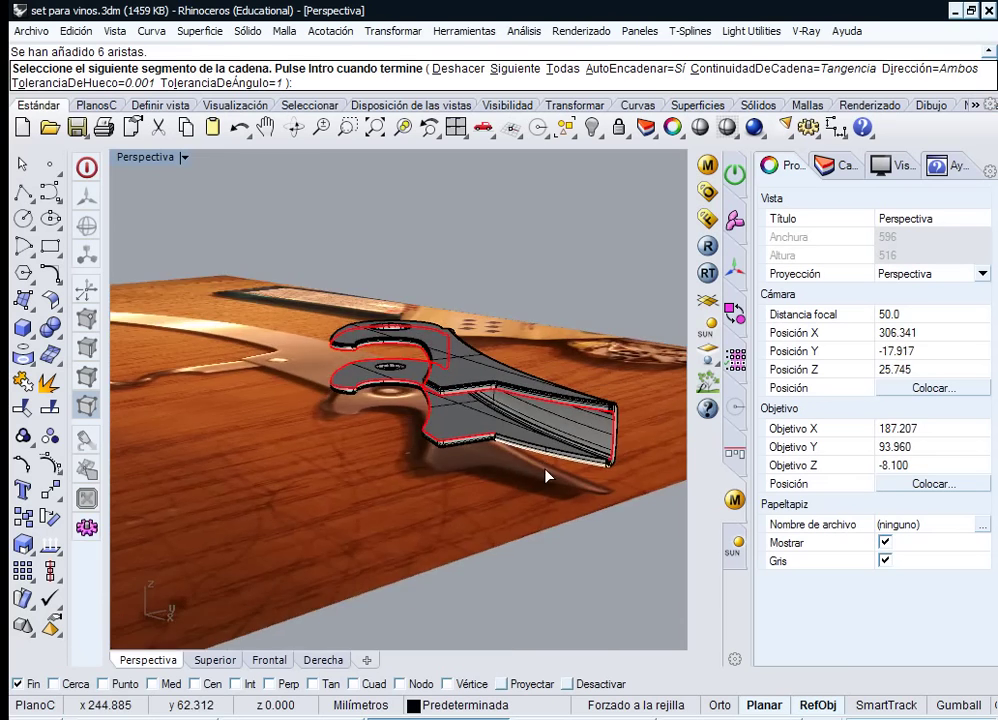
pyautogui.scroll(7, 619, 396)
pyautogui.scroll(8, 595, 489)
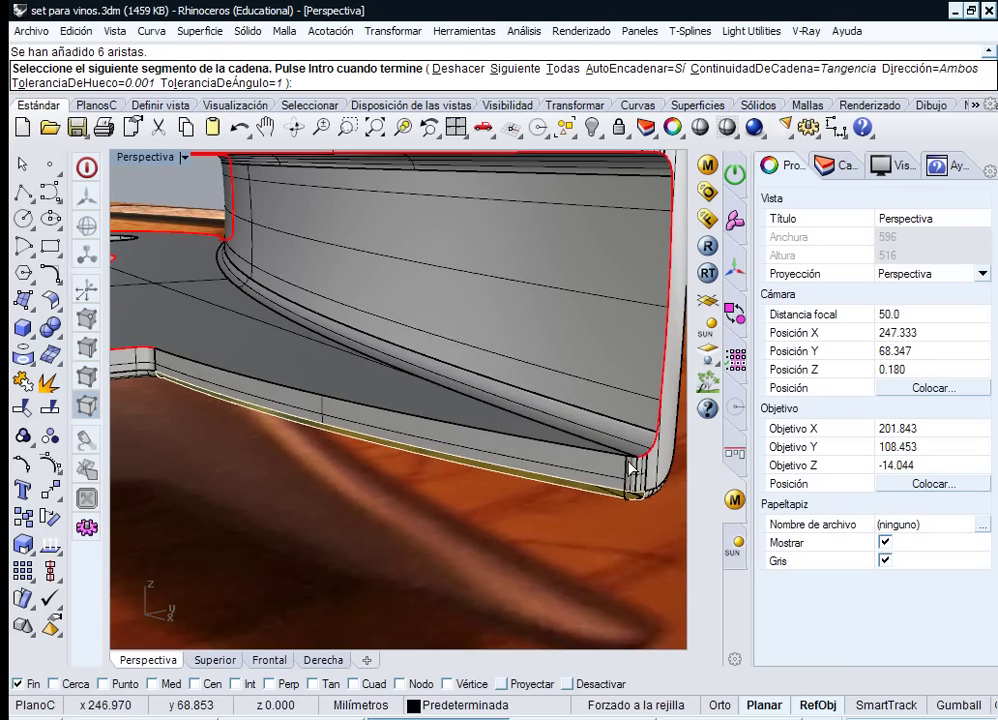
pyautogui.scroll(-2, 634, 436)
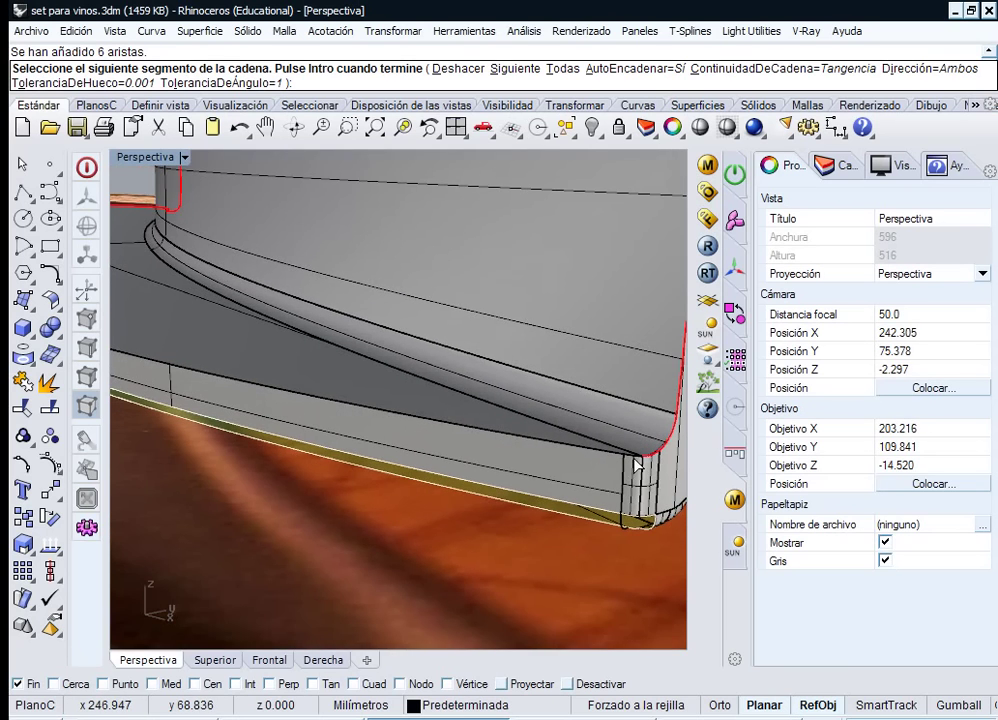
pyautogui.click(584, 468)
pyautogui.moveTo(584, 468); pyautogui.dragTo(519, 472, button='right')
pyautogui.scroll(5, 519, 474)
pyautogui.rightClick(516, 401)
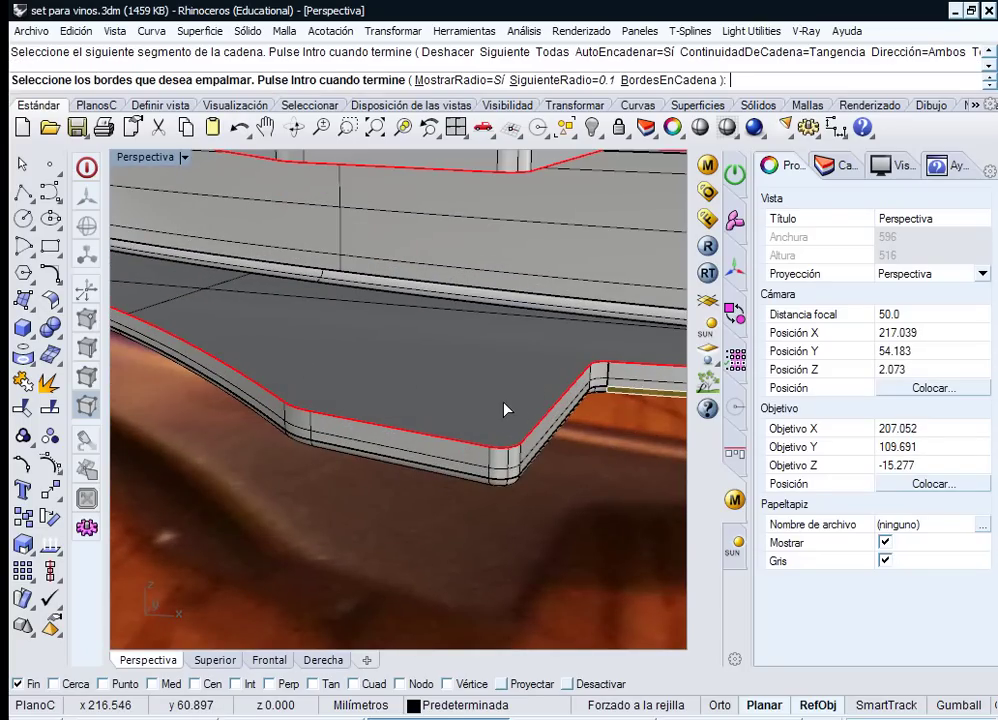
pyautogui.rightClick(505, 410)
pyautogui.rightClick(481, 337)
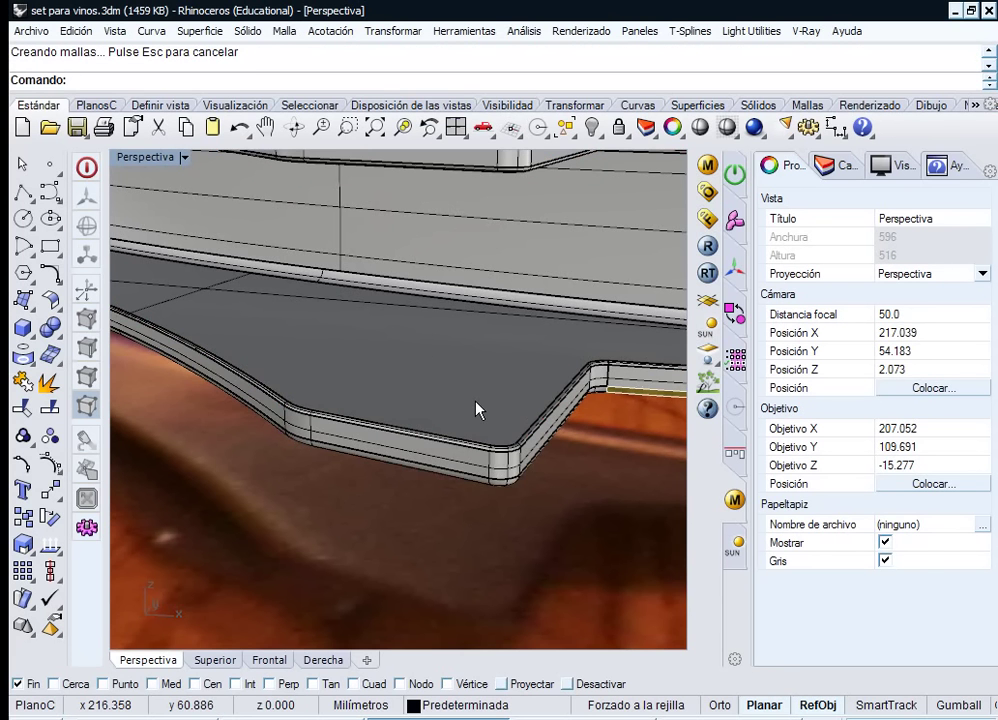
# - Run an edge analysis on the lever polysurface to show its naked edges
pyautogui.scroll(-5, 400, 330)
pyautogui.moveTo(339, 334); pyautogui.dragTo(592, 418, button='right')
pyautogui.scroll(8, 530, 330)
pyautogui.moveTo(499, 306); pyautogui.dragTo(519, 357, button='right')
pyautogui.click(468, 374)
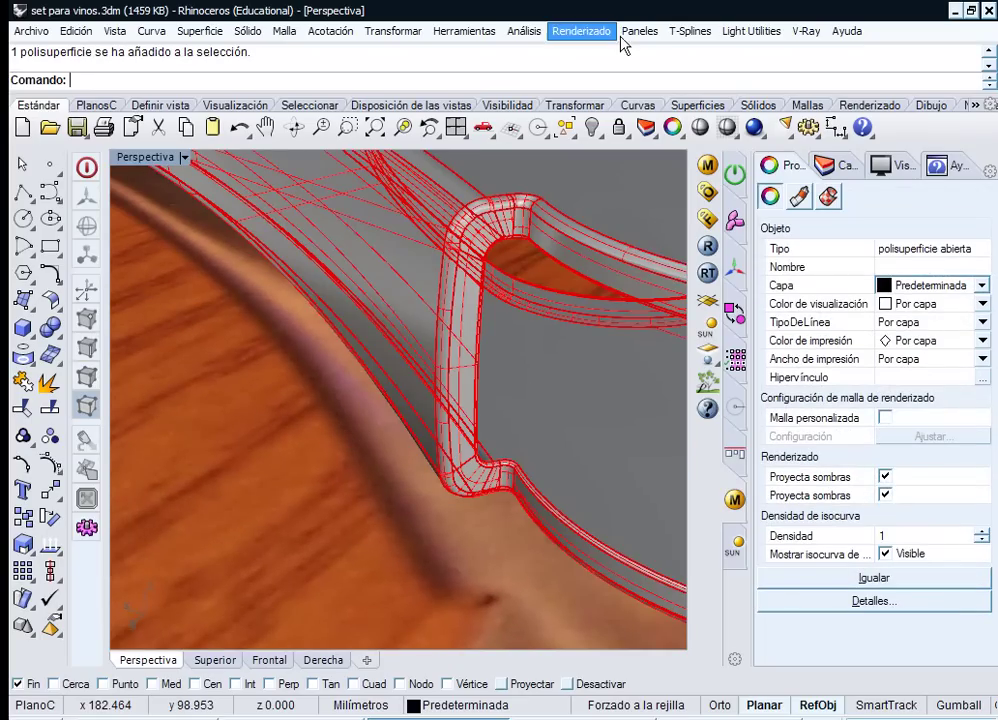
pyautogui.click(524, 31)
pyautogui.moveTo(631, 258)
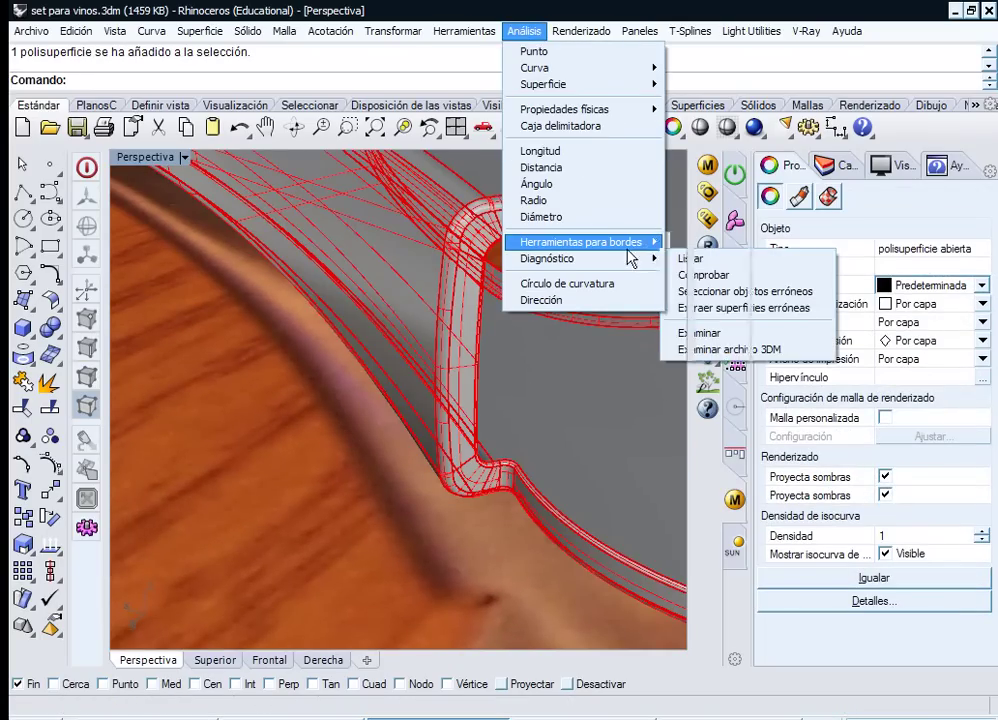
pyautogui.click(703, 245)
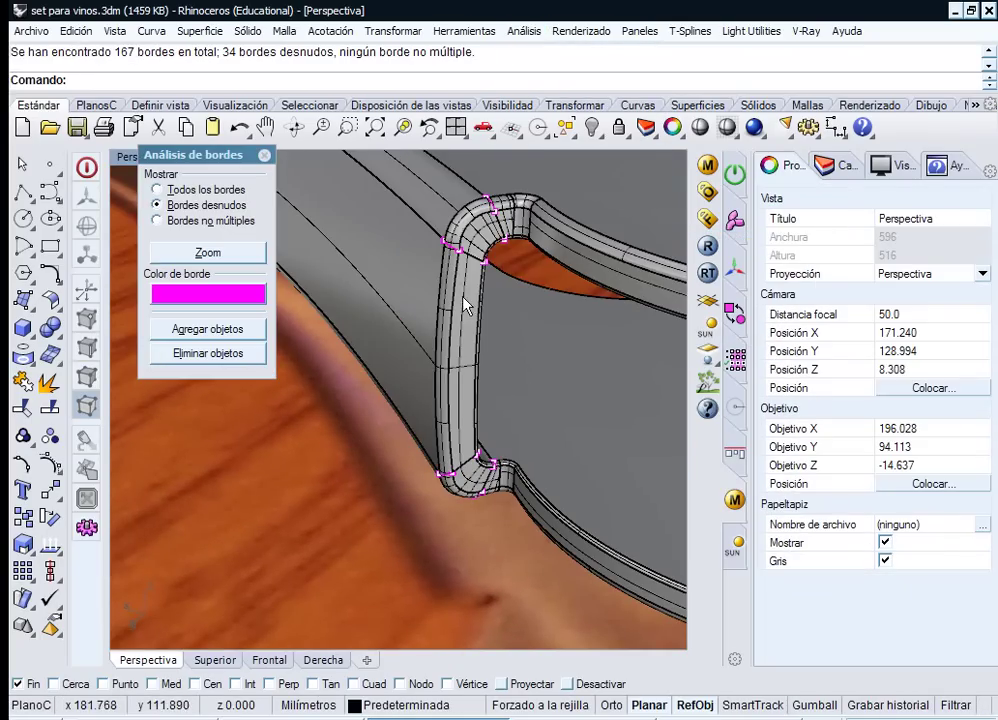
# - Examine the naked edges at the upper and lower bridge corners and close the edge analysis
pyautogui.scroll(4, 446, 250)
pyautogui.scroll(-4, 372, 313)
pyautogui.moveTo(372, 316); pyautogui.dragTo(436, 230, button='right')
pyautogui.keyDown('ctrl'); pyautogui.moveTo(412, 287); pyautogui.dragTo(403, 319, button='right'); pyautogui.keyUp('ctrl')
pyautogui.click(266, 160)
pyautogui.click(264, 156)
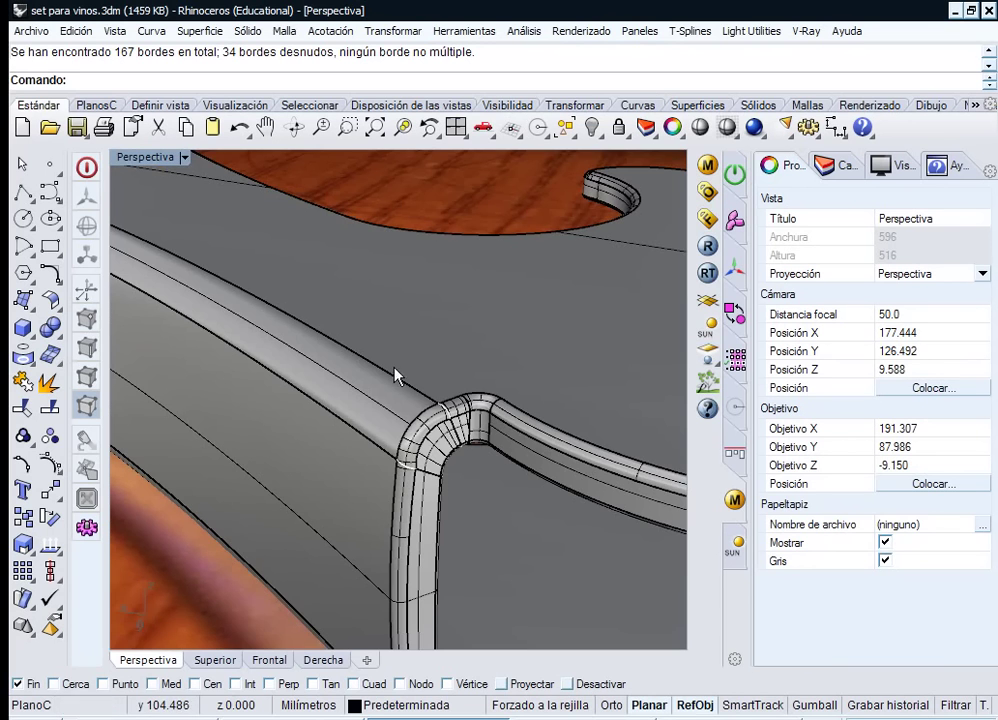
pyautogui.keyDown('ctrl'); pyautogui.moveTo(447, 457); pyautogui.dragTo(448, 365, button='right'); pyautogui.keyUp('ctrl')
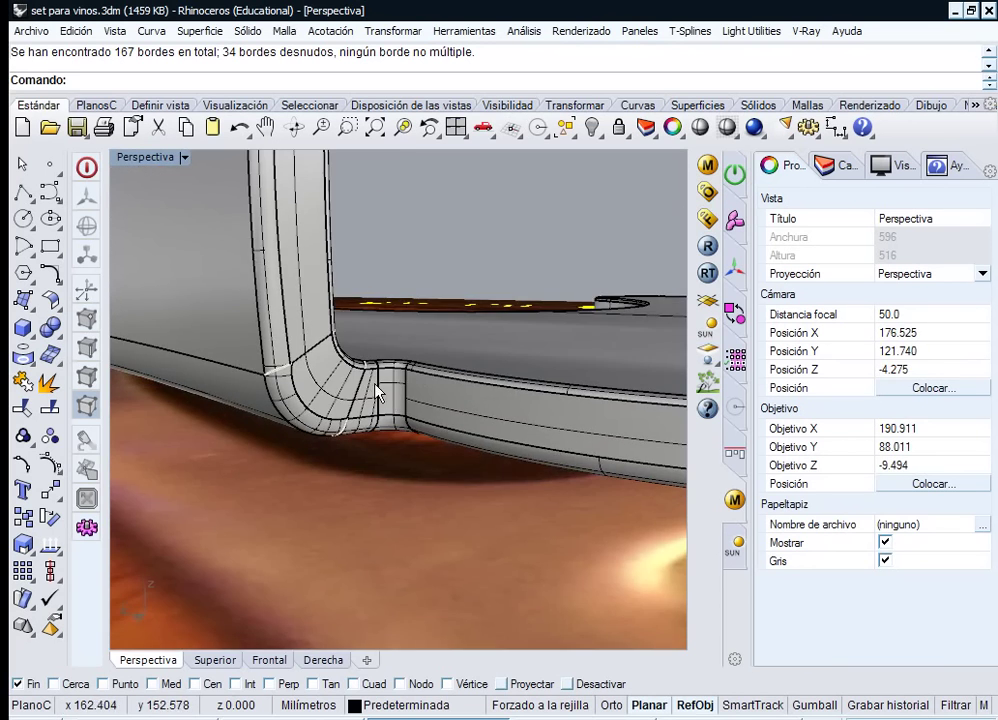
pyautogui.moveTo(374, 384)
pyautogui.keyDown('ctrl'); pyautogui.mouseDown(button='right')
pyautogui.moveTo(374, 339)
pyautogui.moveTo(374, 361)
pyautogui.moveTo(262, 454)
pyautogui.moveTo(333, 403)
pyautogui.moveTo(389, 391)
pyautogui.mouseUp(button='right'); pyautogui.keyUp('ctrl')
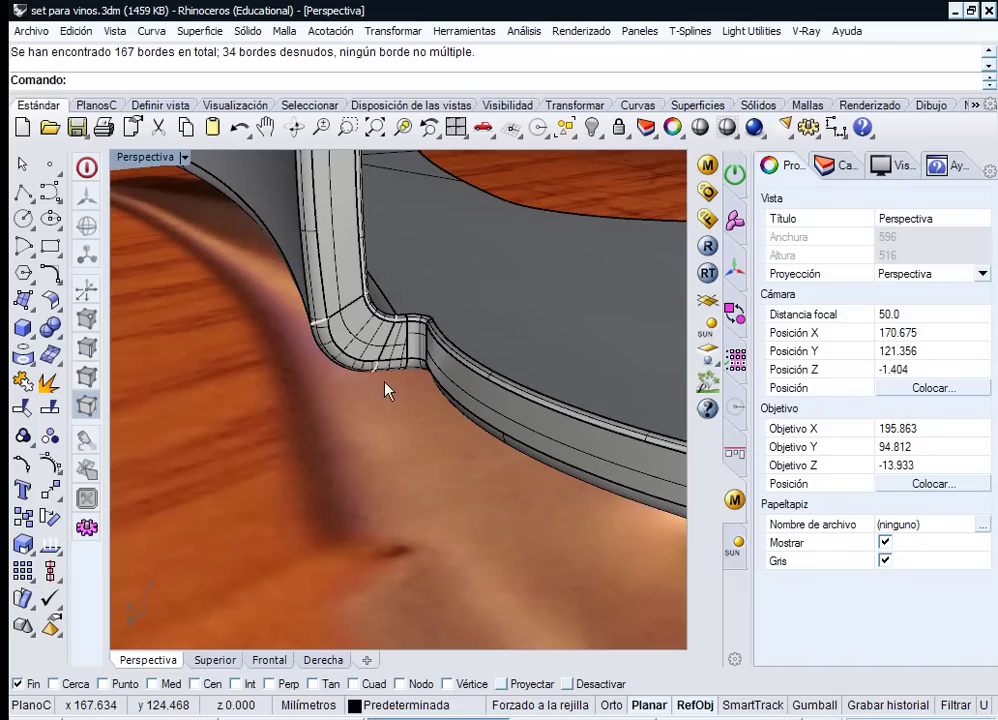
# - Assign the reference photo surface to the hidden Curvas layer
pyautogui.click(430, 710)
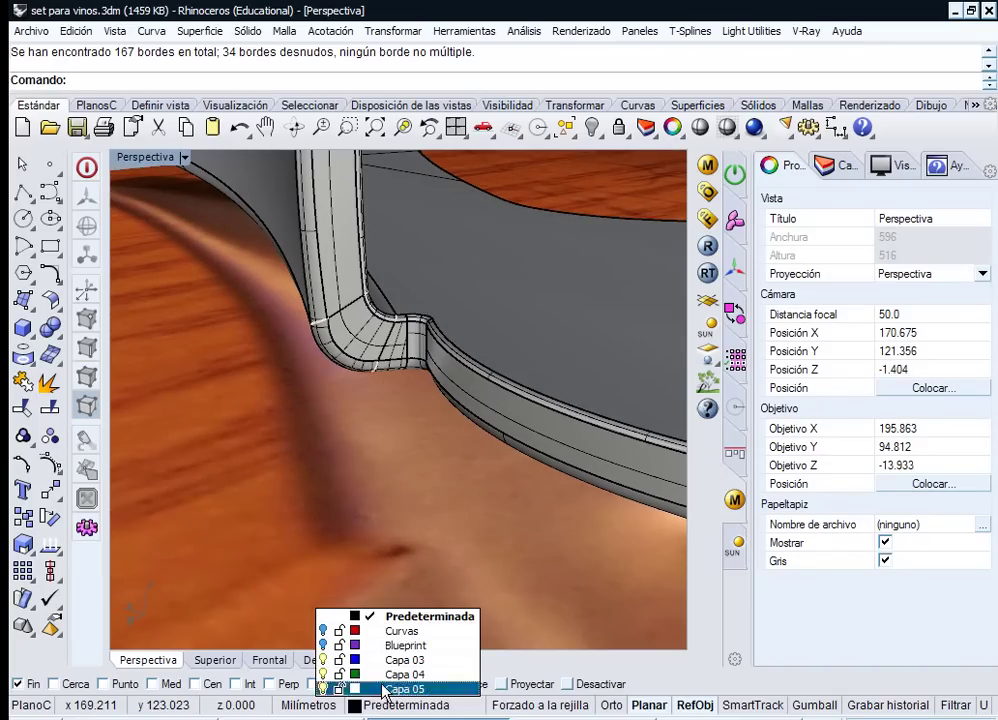
pyautogui.click(323, 646)
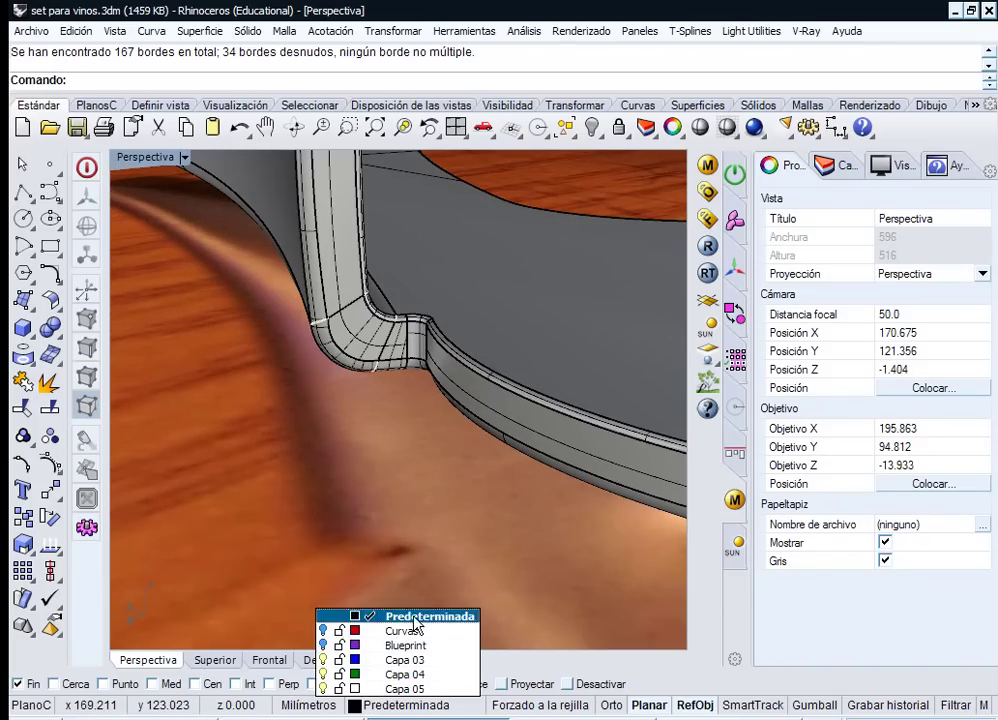
pyautogui.scroll(-10, 450, 473)
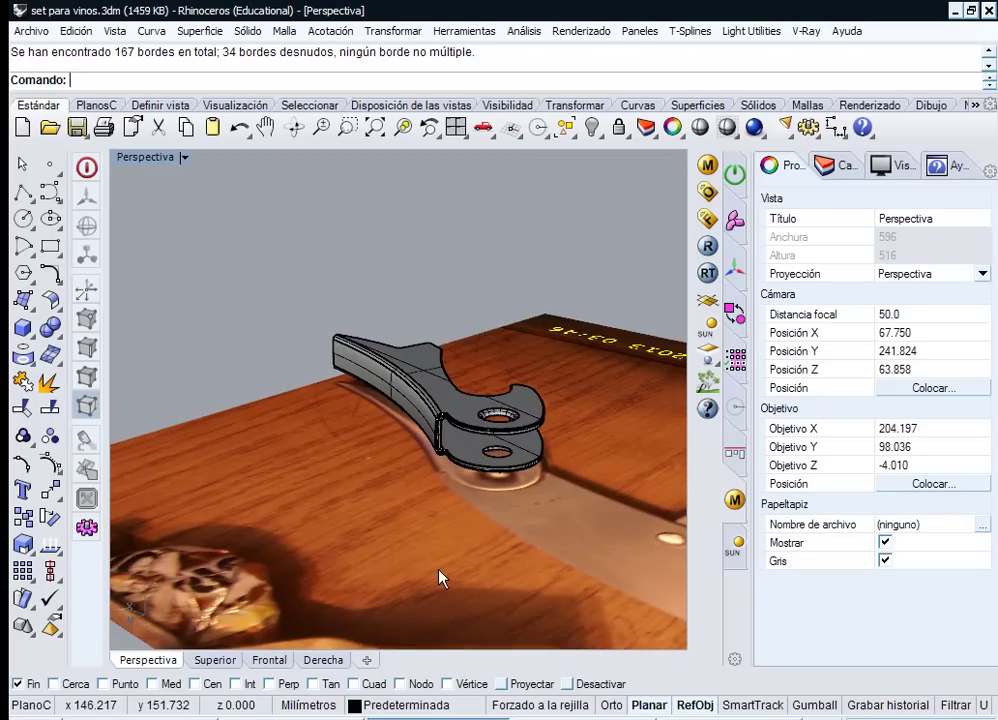
pyautogui.click(568, 350)
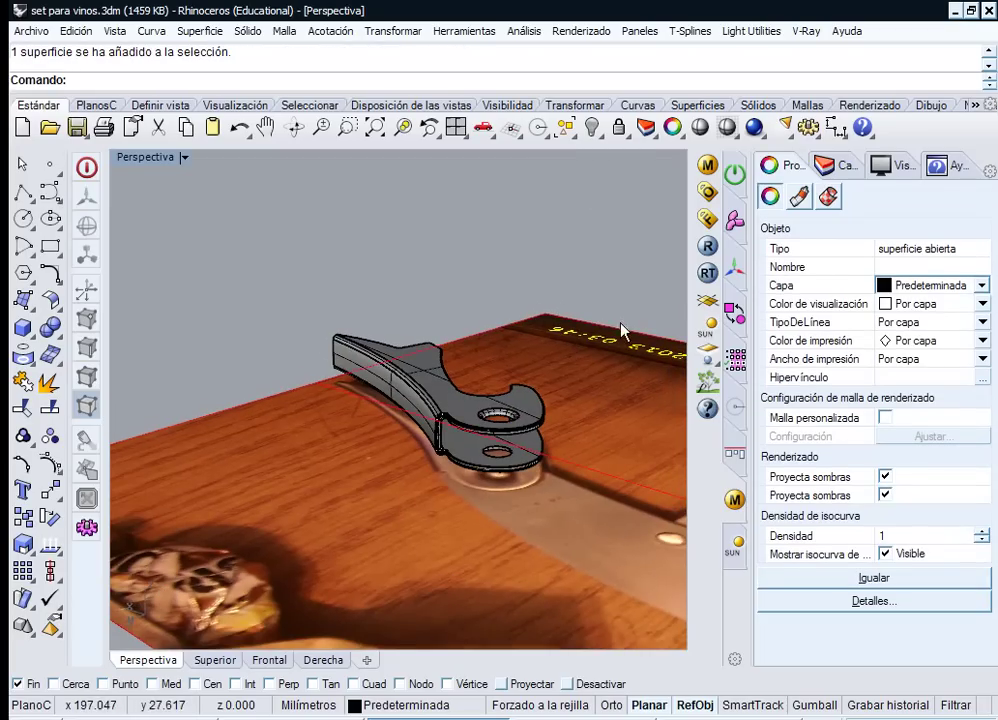
pyautogui.scroll(-5, 671, 290)
pyautogui.moveTo(592, 357); pyautogui.dragTo(295, 535, button='right')
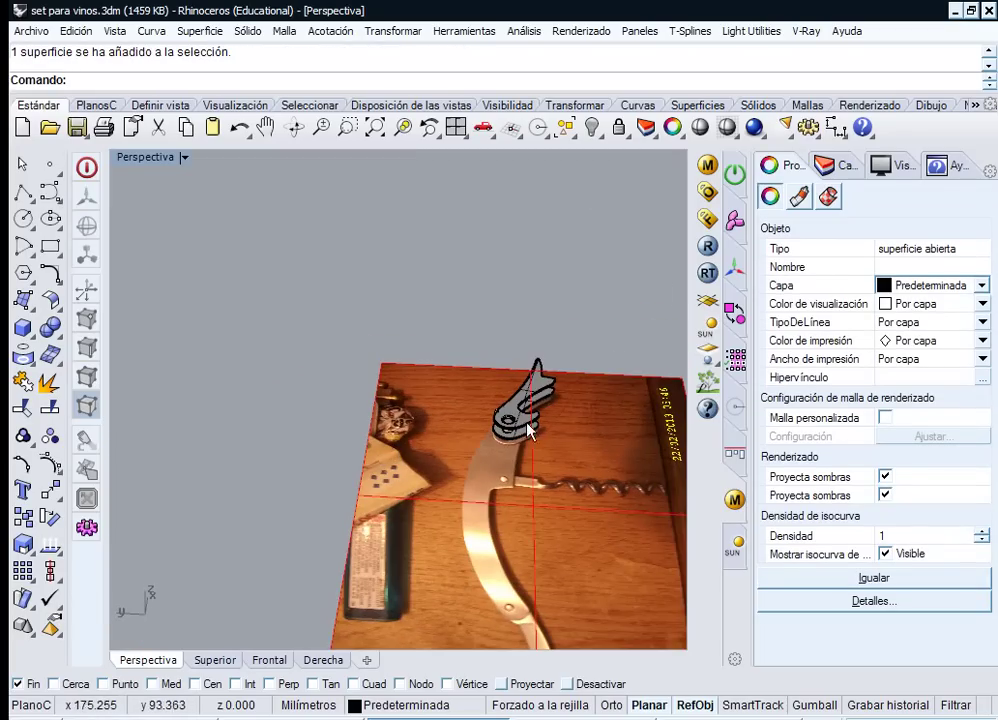
pyautogui.click(923, 285)
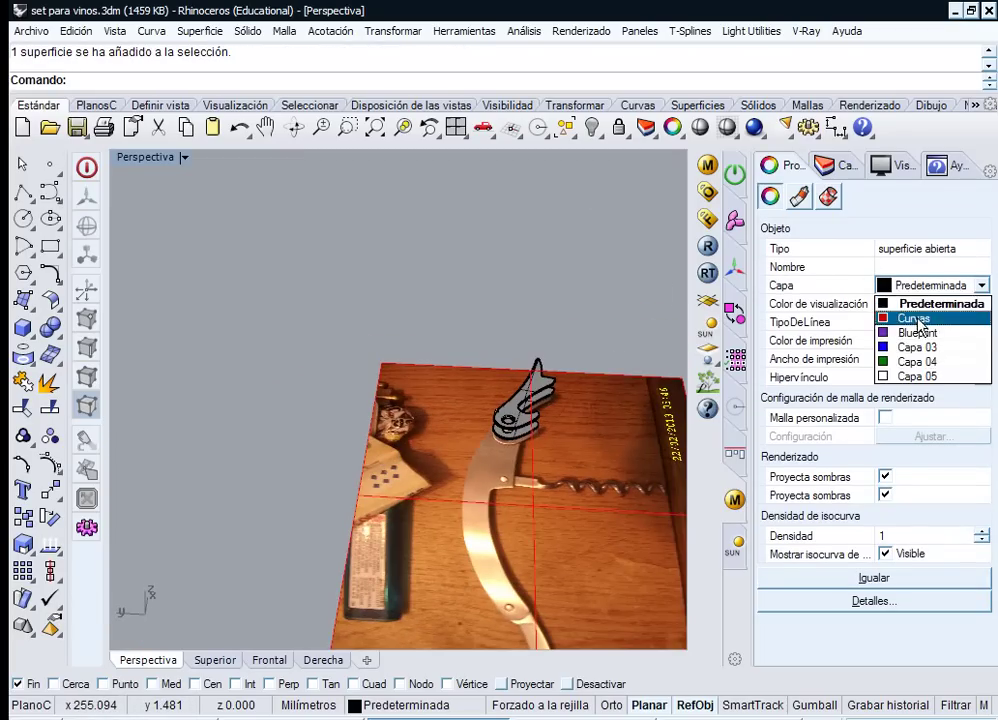
pyautogui.click(912, 319)
# - Explode the lever polysurface into separate surfaces and clear the selection
pyautogui.moveTo(412, 434); pyautogui.dragTo(508, 363, button='right')
pyautogui.moveTo(396, 338)
pyautogui.keyDown('ctrl'); pyautogui.mouseDown(button='right')
pyautogui.moveTo(402, 312)
pyautogui.moveTo(402, 321)
pyautogui.mouseUp(button='right'); pyautogui.keyUp('ctrl')
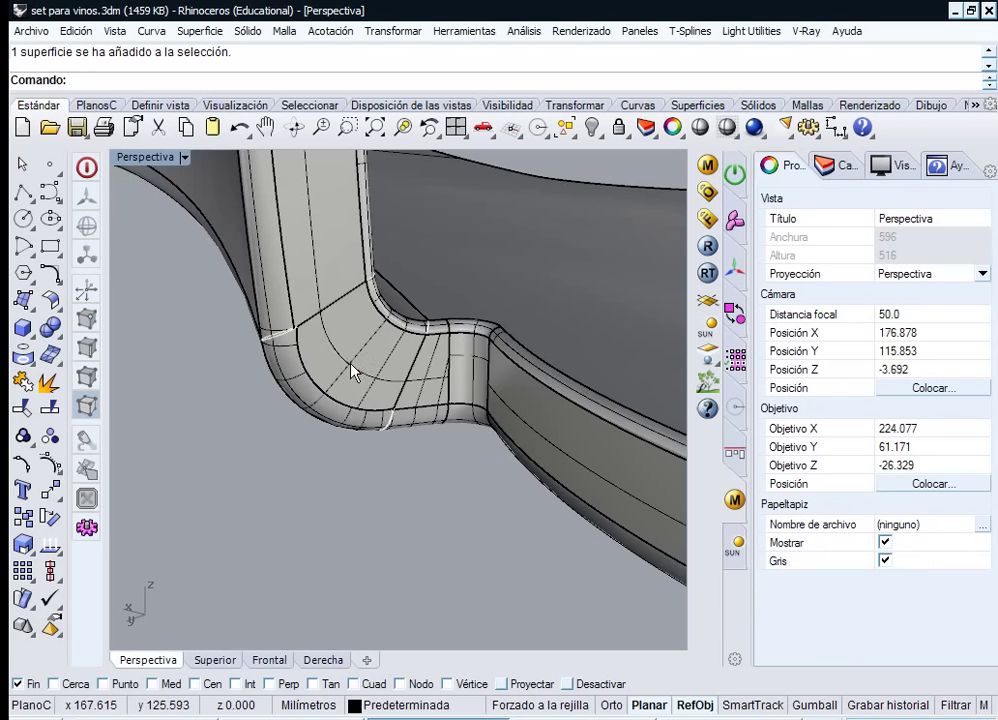
pyautogui.click(346, 362)
pyautogui.click(48, 381)
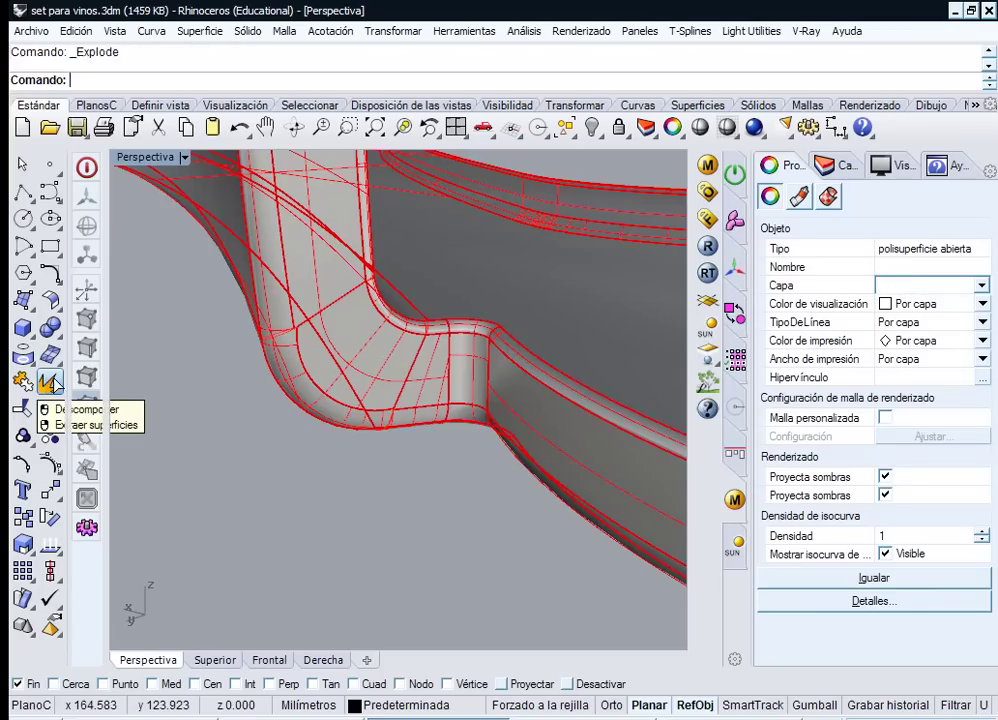
pyautogui.click(295, 417)
pyautogui.keyDown('ctrl'); pyautogui.moveTo(291, 409); pyautogui.dragTo(296, 447, button='right'); pyautogui.keyUp('ctrl')
# - Delete the outer fillet surface at the lower corner of the bridge
pyautogui.moveTo(296, 447); pyautogui.dragTo(367, 403, button='right')
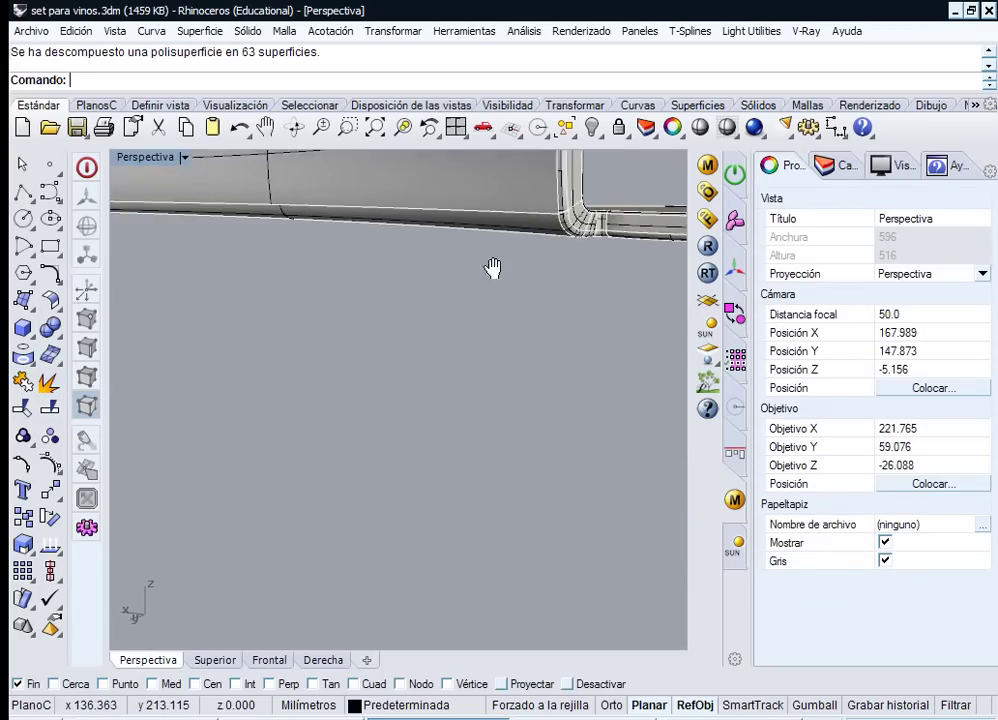
pyautogui.keyDown('shift'); pyautogui.moveTo(495, 268); pyautogui.dragTo(487, 300, button='right'); pyautogui.keyUp('shift')
pyautogui.click(448, 319)
pyautogui.press('Delete')
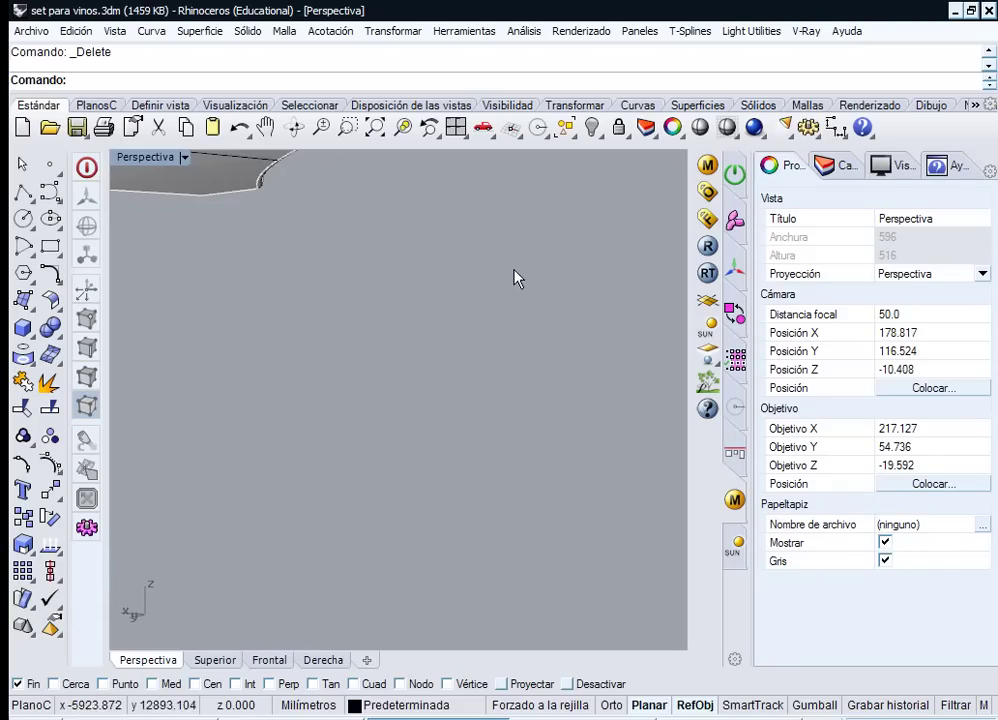
pyautogui.scroll(-4, 514, 278)
pyautogui.moveTo(505, 236); pyautogui.dragTo(500, 211, button='right')
pyautogui.keyDown('shift'); pyautogui.moveTo(500, 225); pyautogui.dragTo(509, 356, button='right'); pyautogui.keyUp('shift')
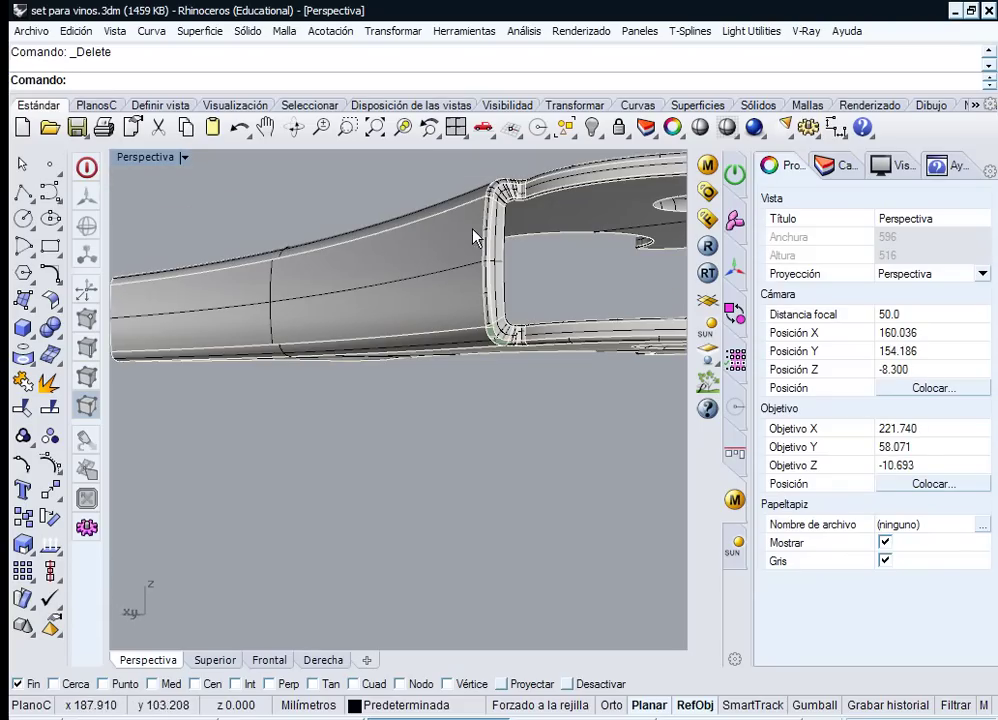
# - Delete the small remaining fillet surface beside the gap at the bridge's lower corner
pyautogui.click(350, 129)
pyautogui.moveTo(411, 227); pyautogui.dragTo(573, 399)
pyautogui.moveTo(555, 378); pyautogui.dragTo(516, 284, button='right')
pyautogui.keyDown('ctrl'); pyautogui.moveTo(428, 264); pyautogui.dragTo(445, 239, button='right'); pyautogui.keyUp('ctrl')
pyautogui.moveTo(455, 250)
pyautogui.mouseDown(button='right')
pyautogui.moveTo(439, 245)
pyautogui.moveTo(439, 257)
pyautogui.mouseUp(button='right')
pyautogui.click(418, 314)
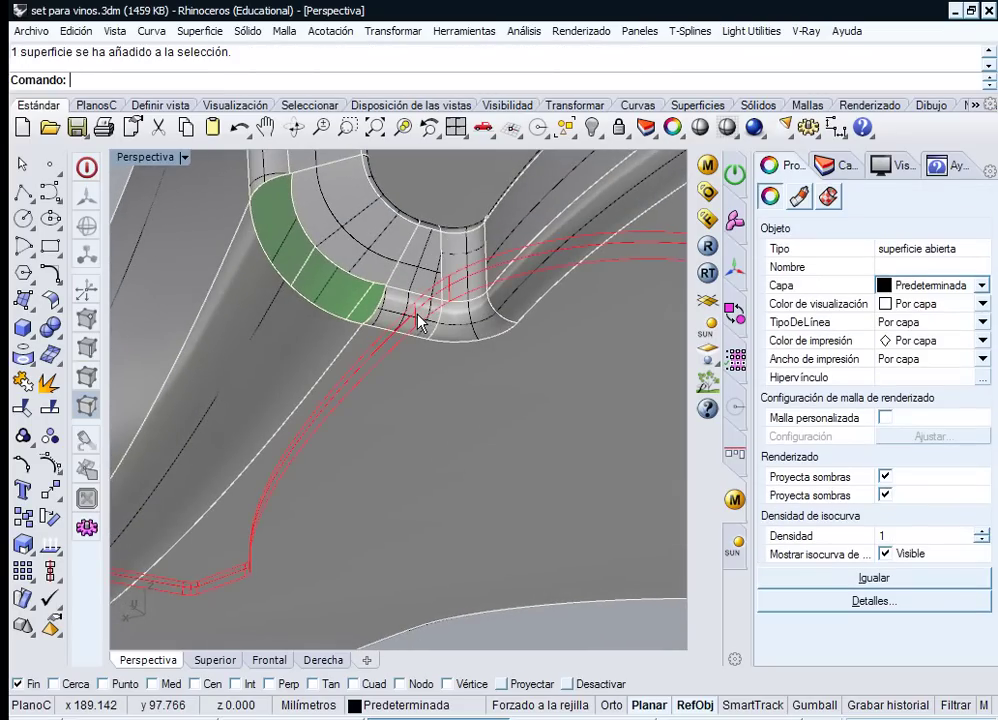
pyautogui.click(400, 335)
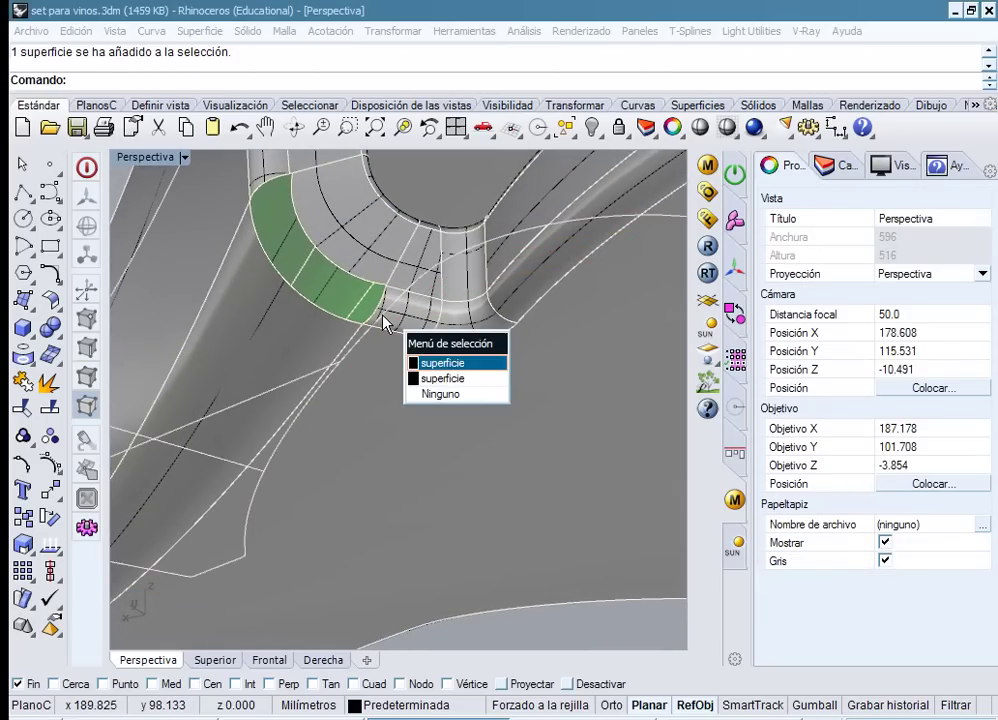
pyautogui.click(437, 385)
pyautogui.moveTo(441, 401); pyautogui.dragTo(662, 510, button='right')
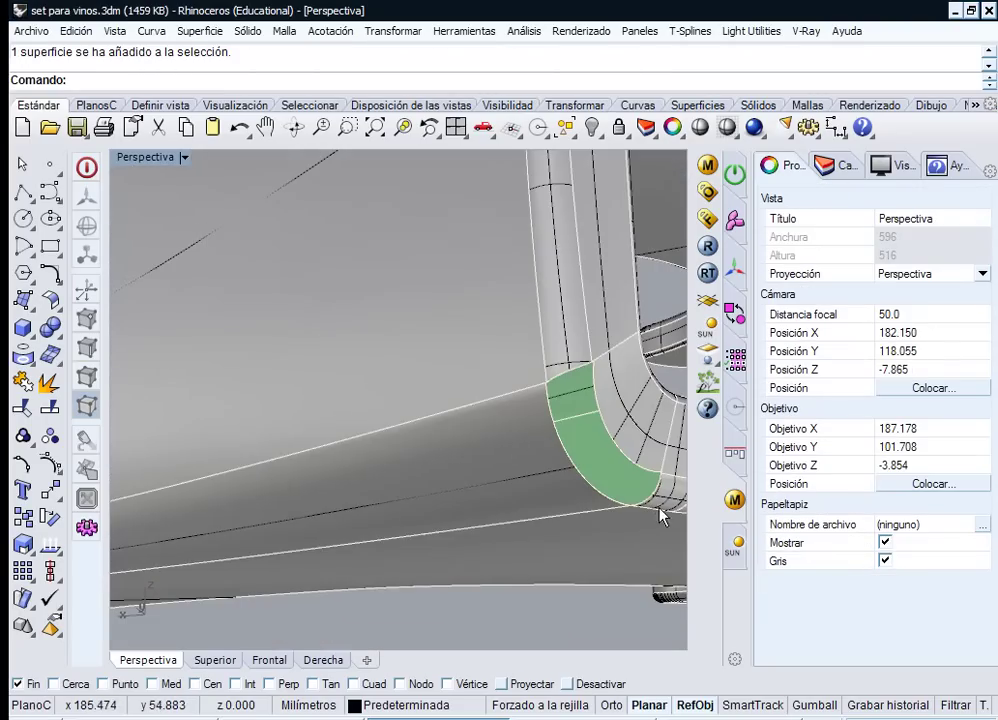
pyautogui.press('Delete')
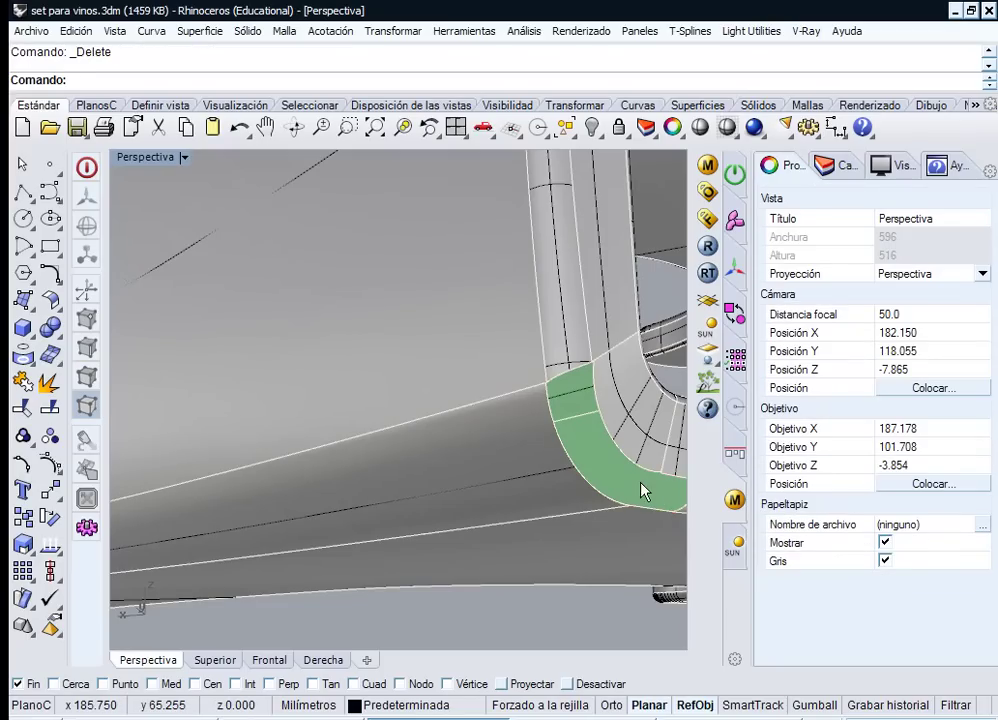
# - Delete the long tapered surface that runs along the handle's lower edge to the open bridge corner
pyautogui.scroll(2, 538, 478)
pyautogui.keyDown('ctrl'); pyautogui.moveTo(538, 478); pyautogui.dragTo(500, 466, button='right'); pyautogui.keyUp('ctrl')
pyautogui.keyDown('ctrl'); pyautogui.moveTo(500, 467); pyautogui.dragTo(517, 446, button='right'); pyautogui.keyUp('ctrl')
pyautogui.moveTo(517, 446); pyautogui.dragTo(533, 447, button='right')
pyautogui.keyDown('ctrl'); pyautogui.moveTo(567, 324); pyautogui.dragTo(515, 327, button='right'); pyautogui.keyUp('ctrl')
pyautogui.click(557, 387)
pyautogui.press('Delete')
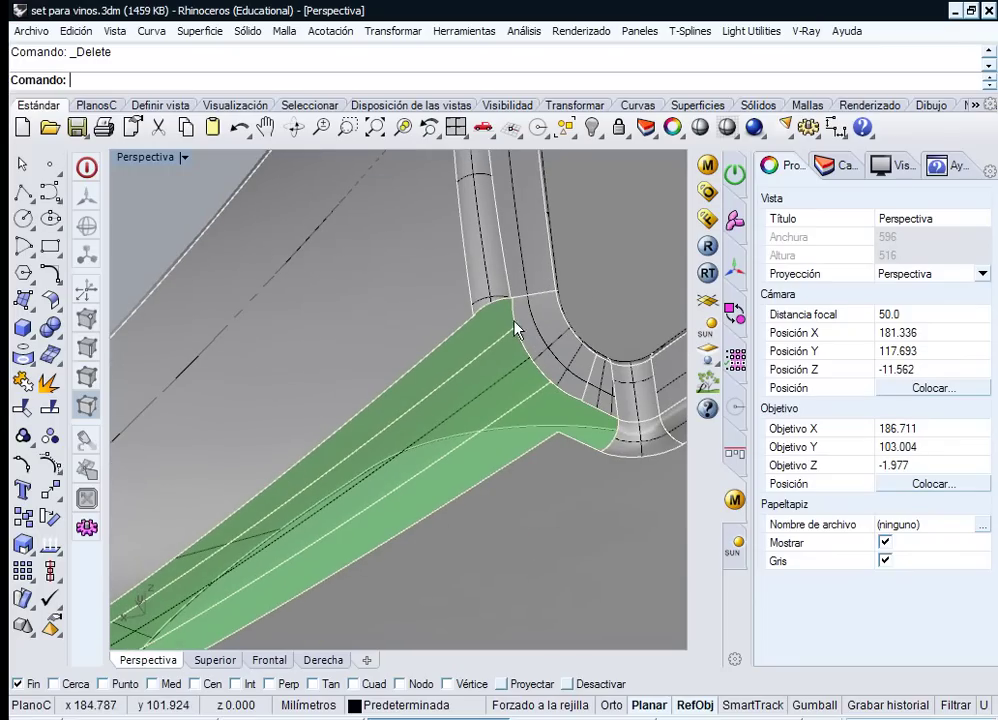
# - Create an adjustable blend curve with tangency at both ends, joining the outer edges of the vertical and lower fillets across the open corner
pyautogui.click(54, 278)
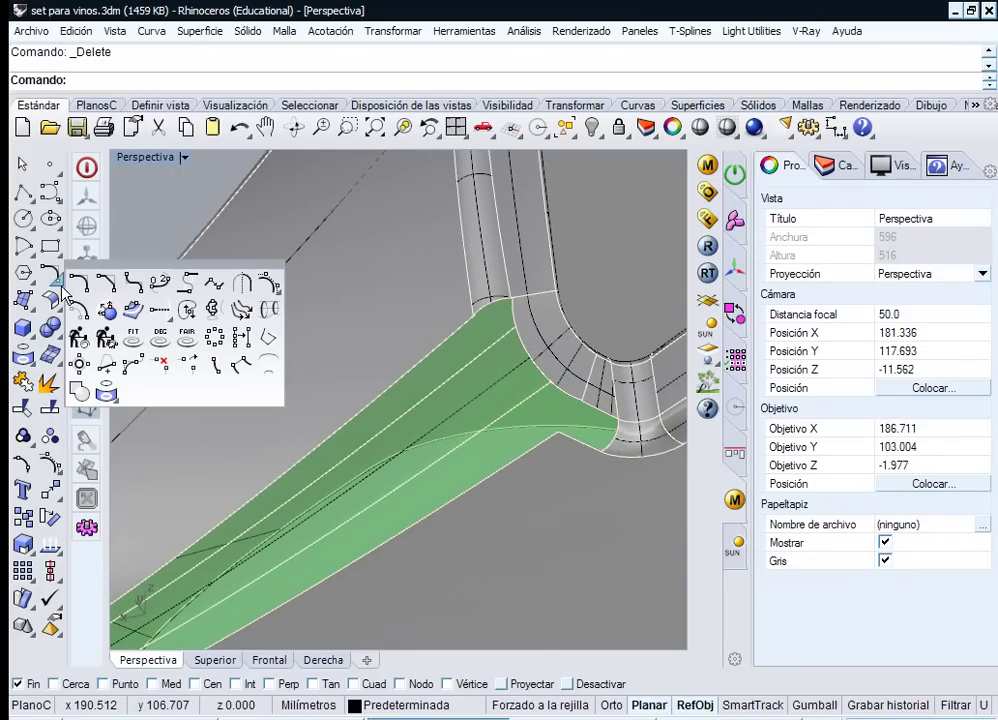
pyautogui.click(134, 284)
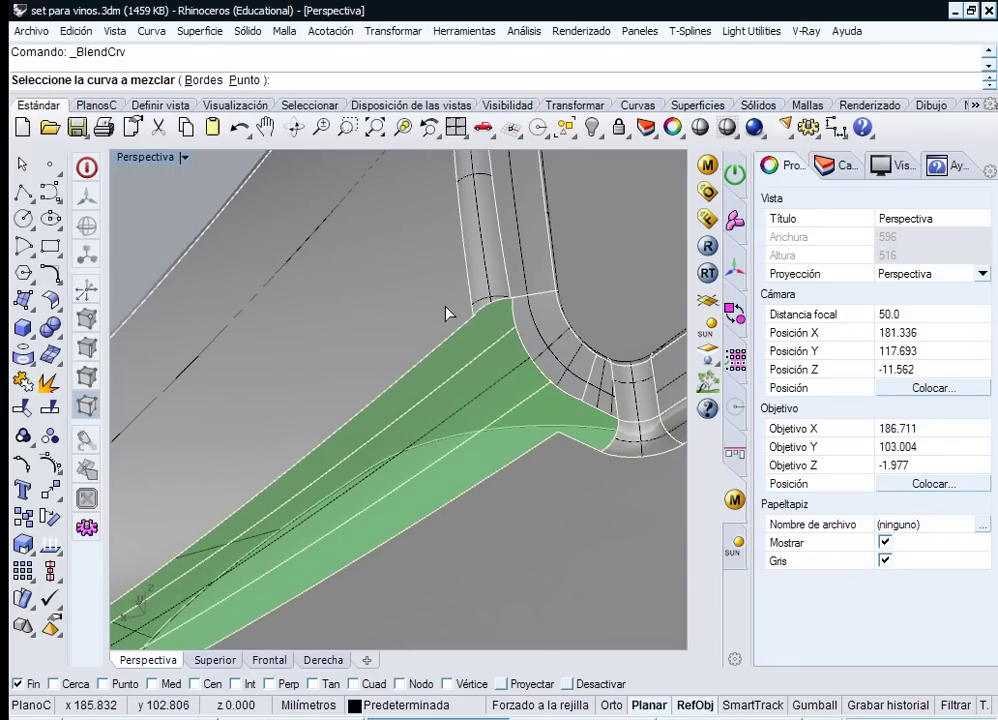
pyautogui.scroll(5, 466, 306)
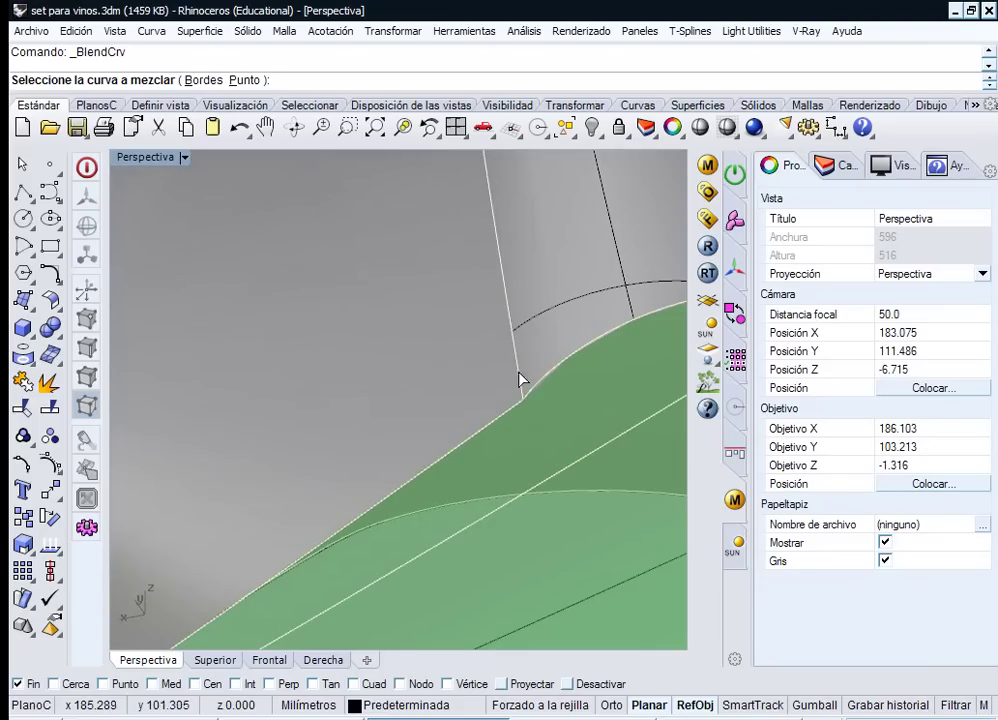
pyautogui.click(524, 397)
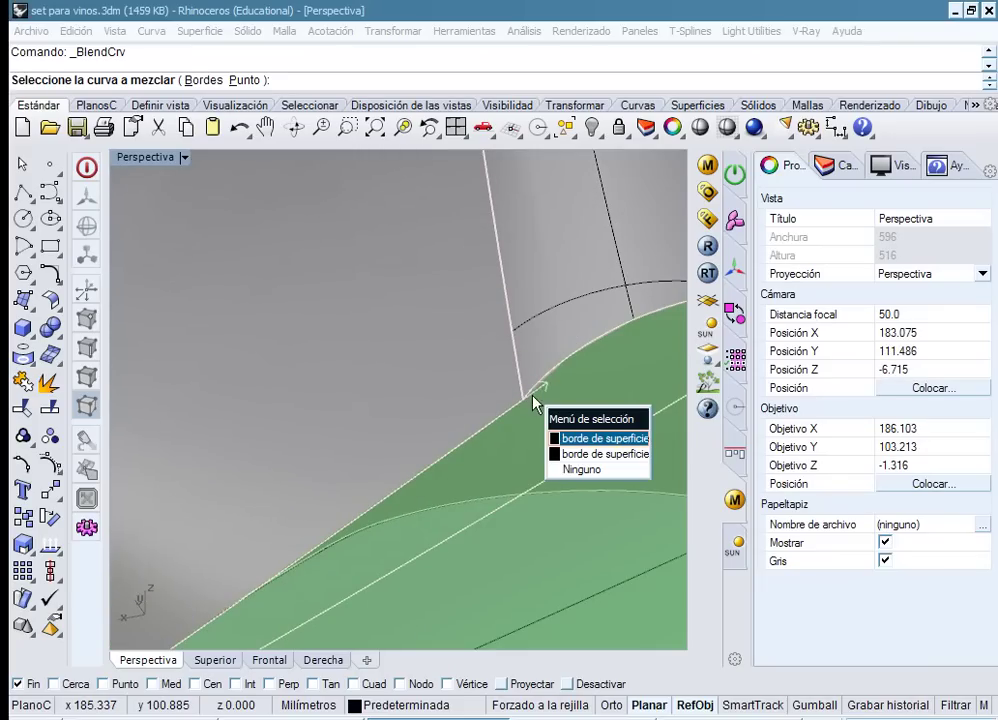
pyautogui.click(575, 452)
pyautogui.scroll(-2, 577, 401)
pyautogui.scroll(-2, 577, 401)
pyautogui.click(614, 459)
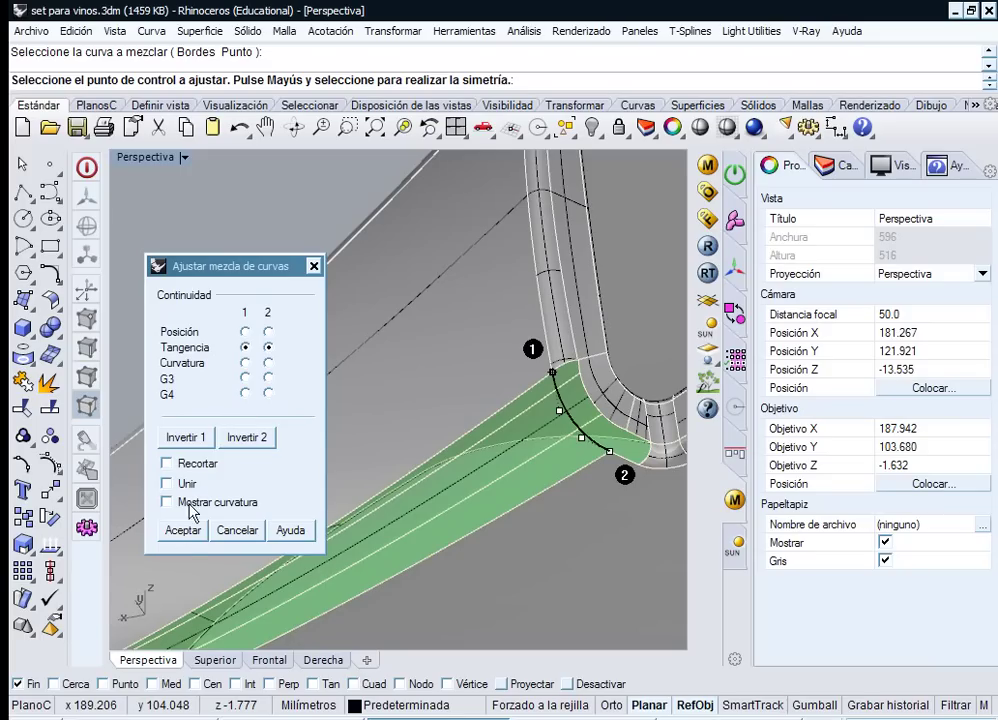
pyautogui.click(181, 540)
pyautogui.moveTo(479, 430); pyautogui.dragTo(445, 449, button='right')
pyautogui.scroll(2, 457, 428)
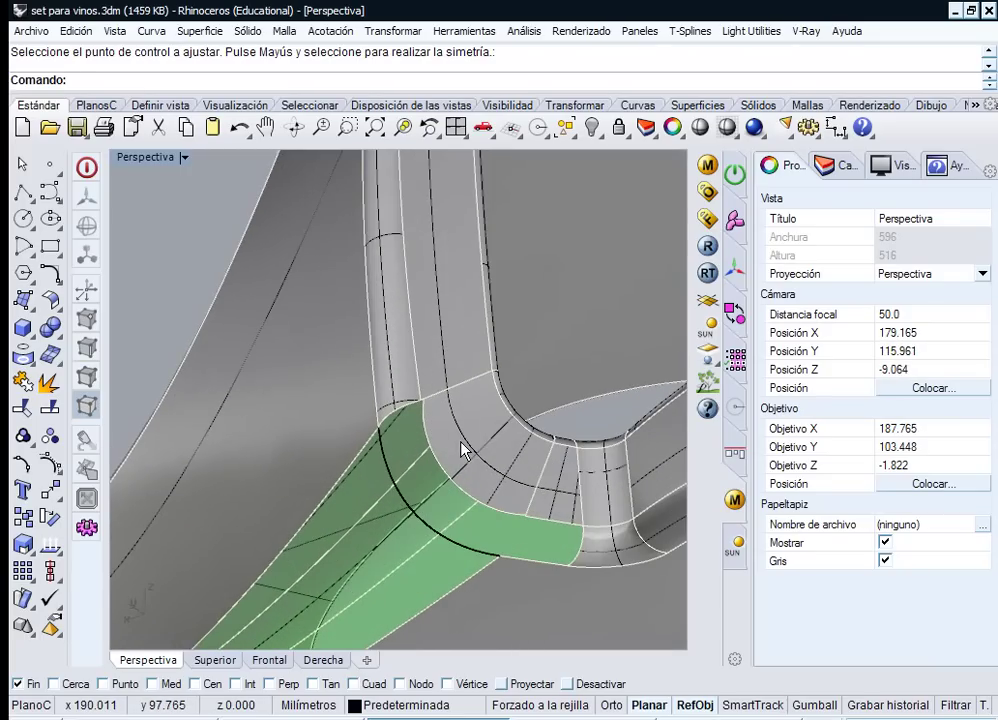
# - Delete the curved inner wall surface at the bridge's lower corner
pyautogui.click(466, 452)
pyautogui.click(535, 521)
pyautogui.click(487, 509)
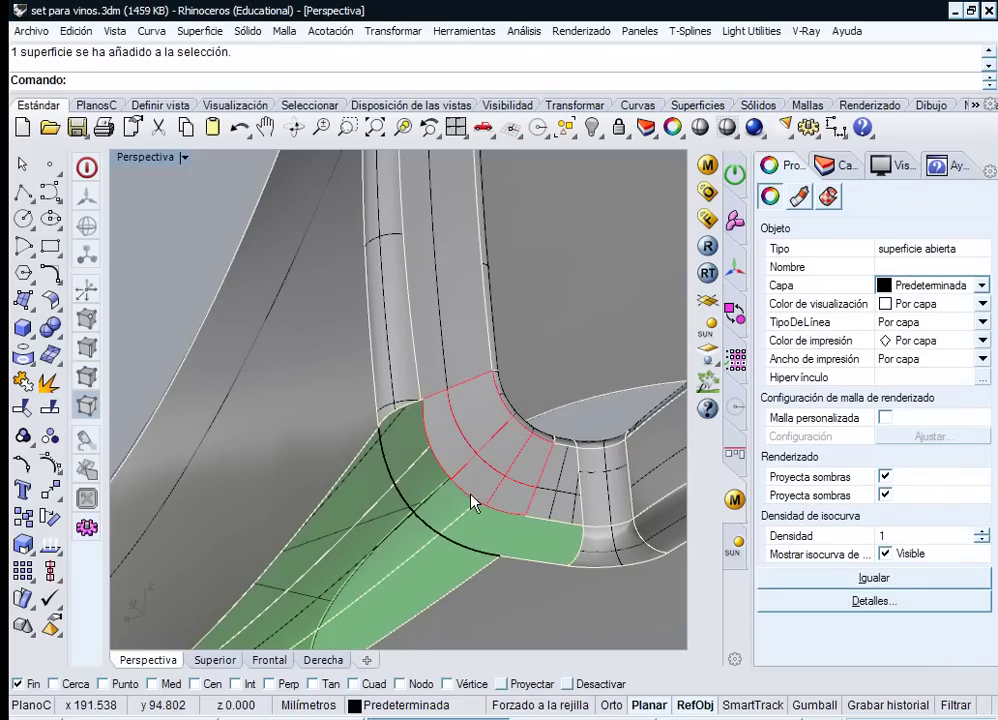
pyautogui.press('Delete')
# - Create a tangent blend curve from the vertical fillet's inner edge to the lower edge of the remaining sliver surface
pyautogui.moveTo(472, 499); pyautogui.dragTo(437, 414, button='right')
pyautogui.middleClick(437, 414)
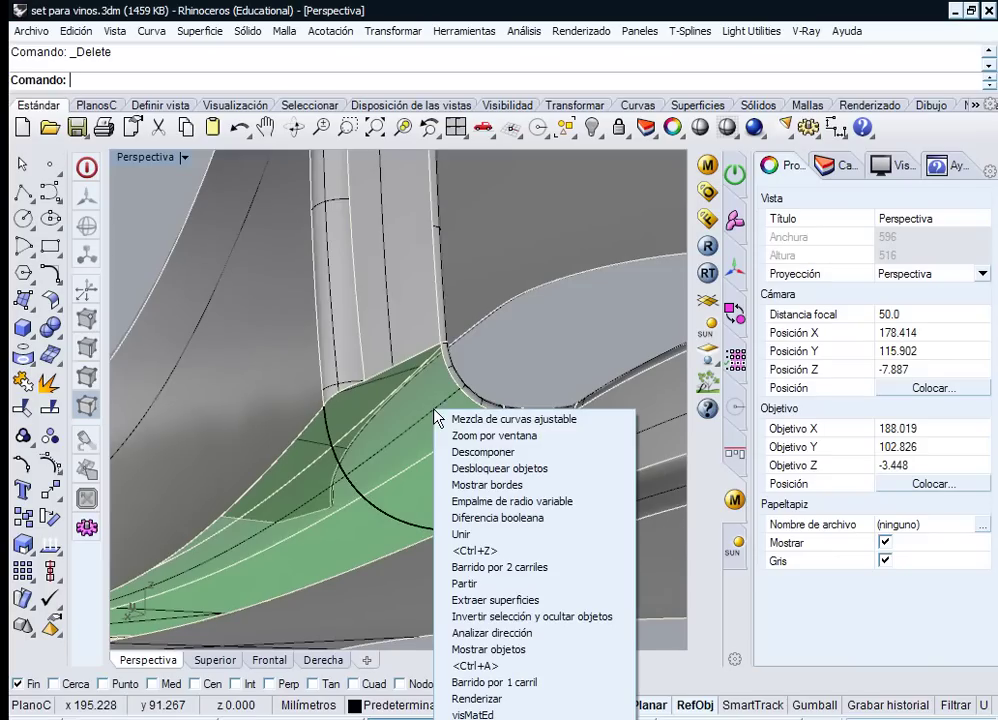
pyautogui.click(528, 420)
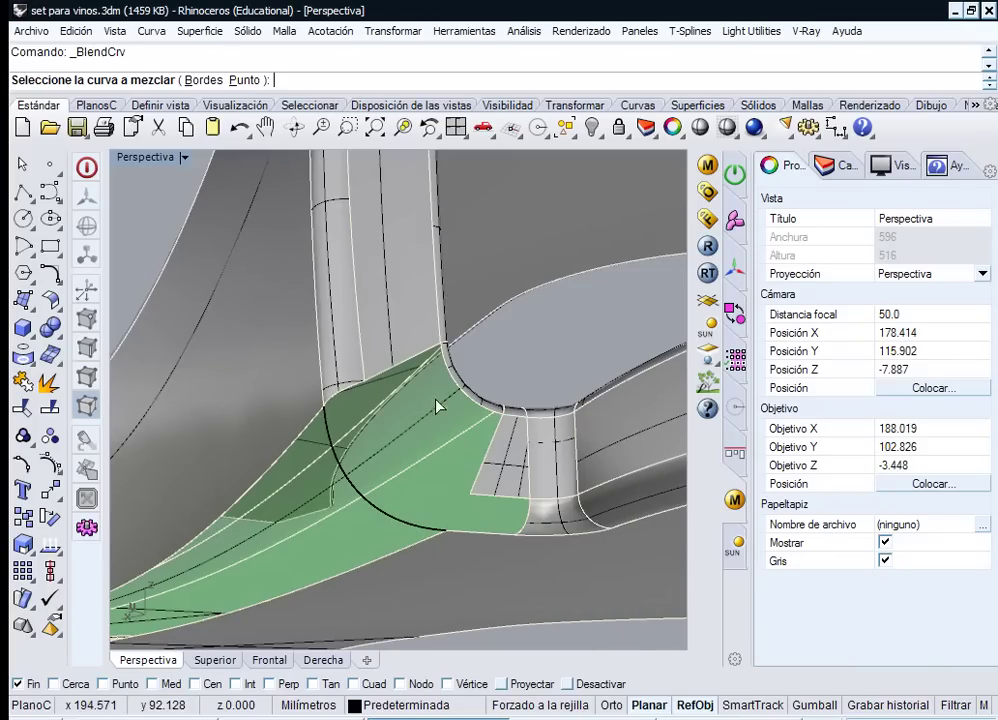
pyautogui.click(367, 375)
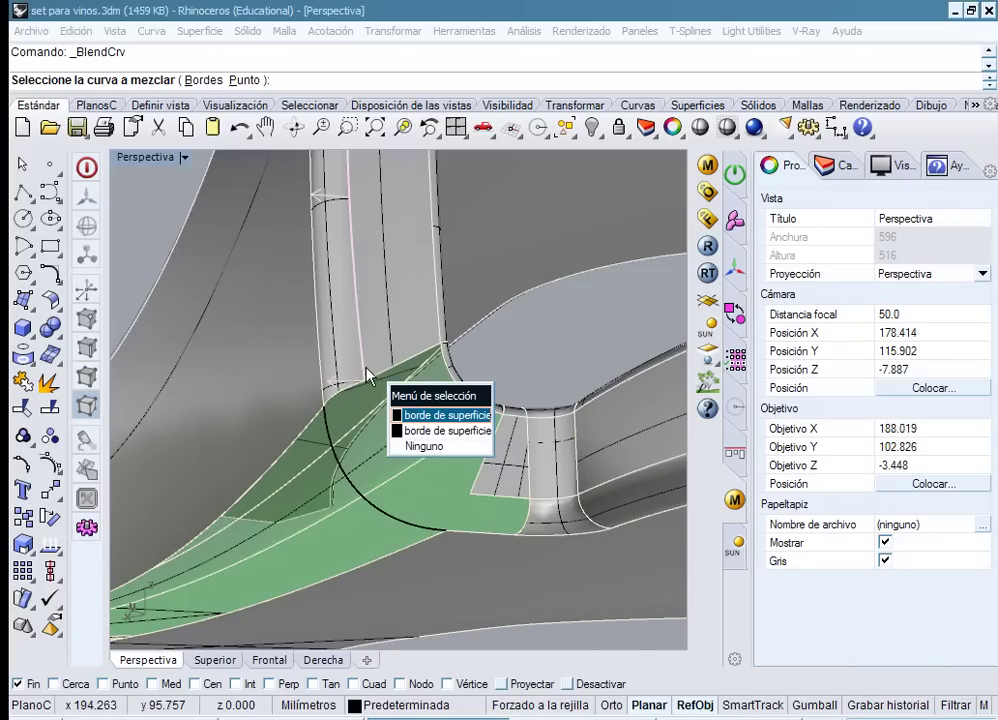
pyautogui.click(428, 432)
pyautogui.click(488, 499)
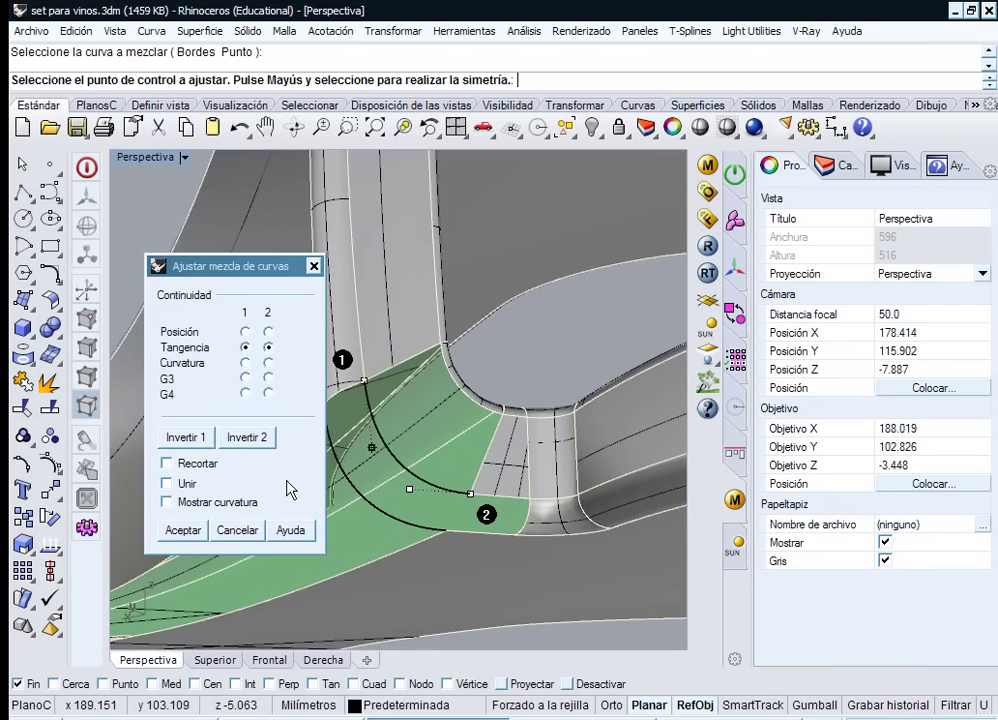
pyautogui.click(186, 535)
# - Delete the narrow sliver surface left between the inner blend curve and the short vertical fillet
pyautogui.moveTo(307, 439); pyautogui.dragTo(459, 405, button='right')
pyautogui.click(446, 392)
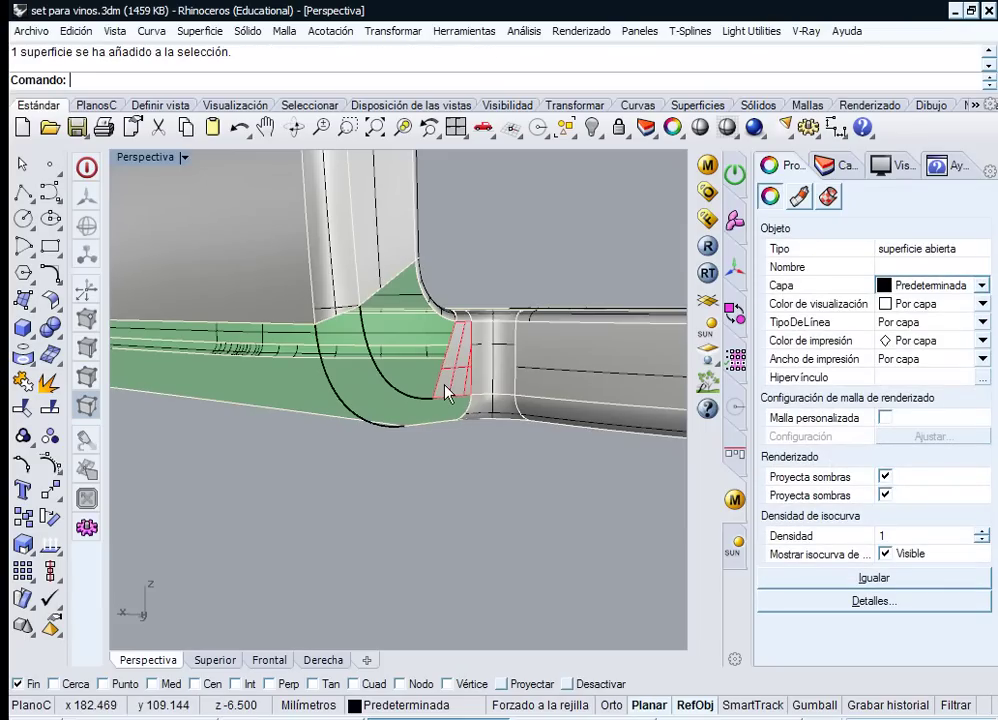
pyautogui.press('Delete')
# - Extend the inner corner curve with a tangent blend curve to the upper edge of the adjacent lower fillet
pyautogui.moveTo(452, 403)
pyautogui.mouseDown(button='right')
pyautogui.moveTo(461, 472)
pyautogui.moveTo(439, 410)
pyautogui.mouseUp(button='right')
pyautogui.rightClick(447, 410)
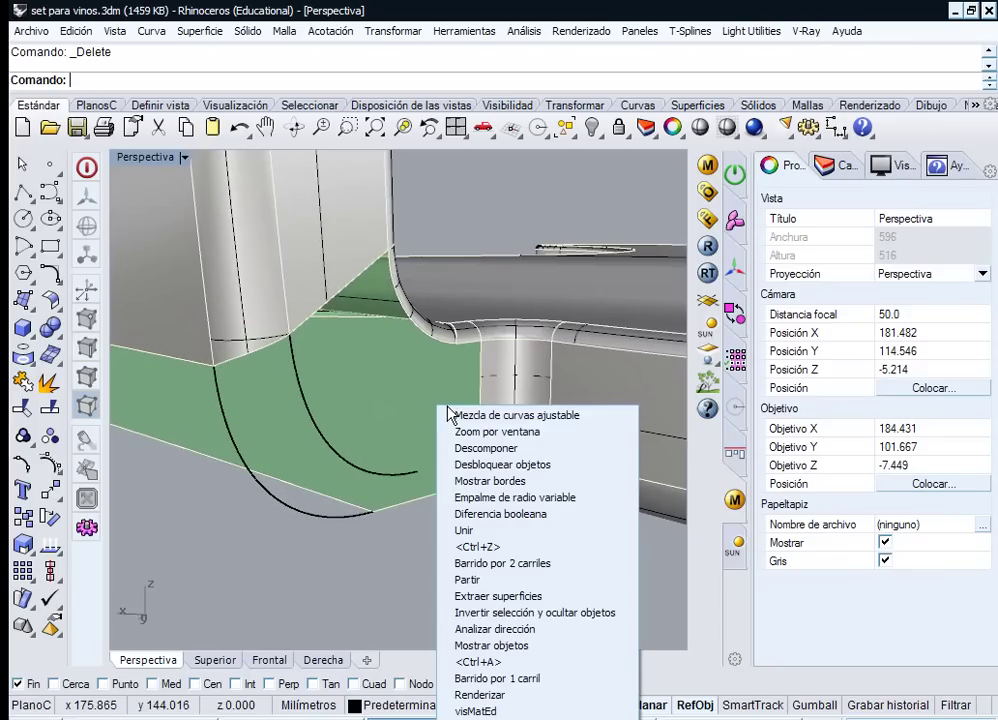
pyautogui.click(452, 415)
pyautogui.click(497, 462)
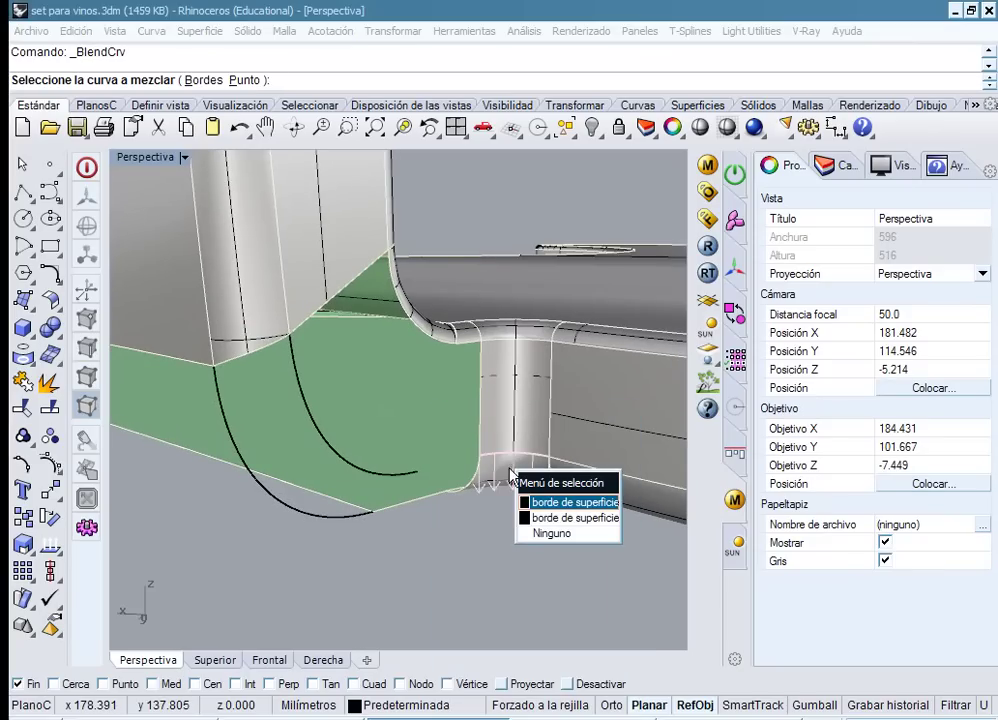
pyautogui.click(528, 513)
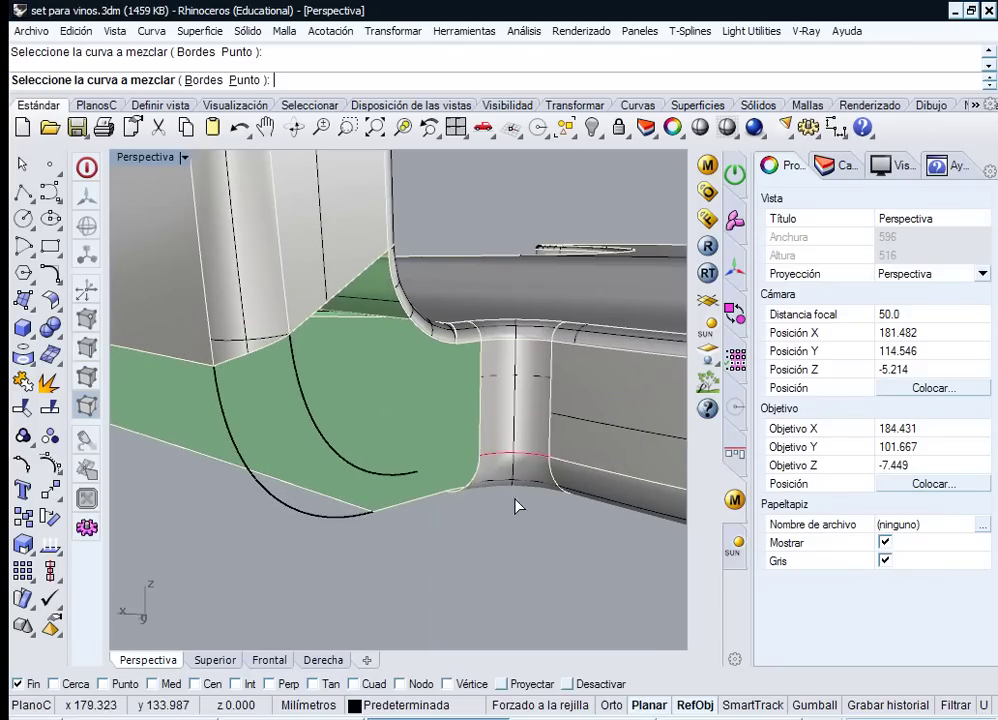
pyautogui.click(420, 475)
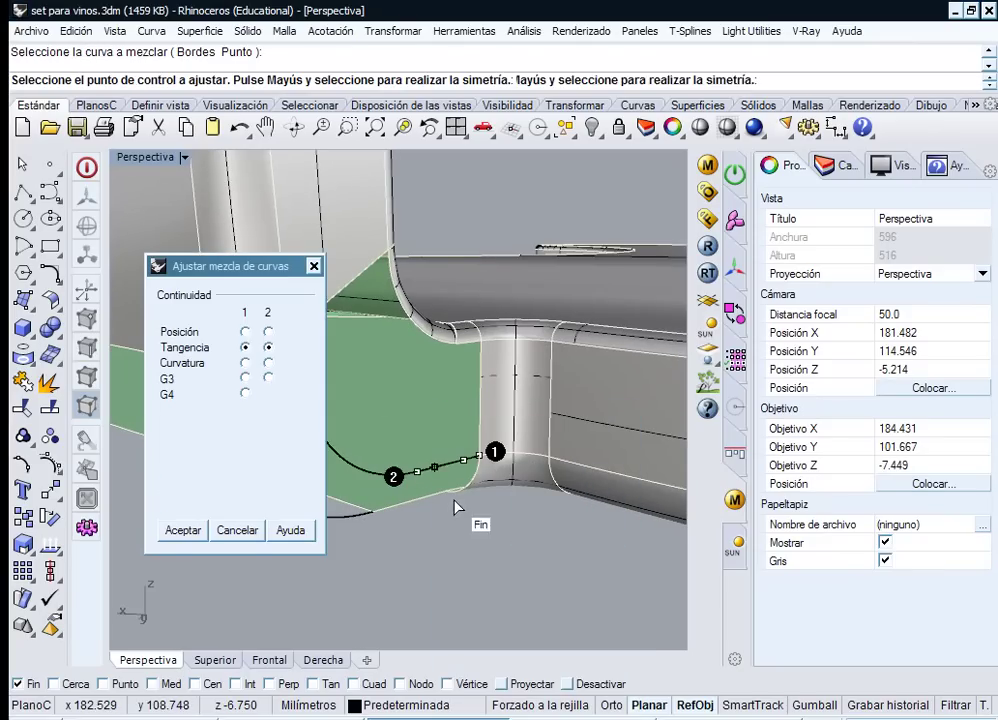
pyautogui.click(183, 530)
pyautogui.moveTo(356, 526); pyautogui.dragTo(372, 510, button='right')
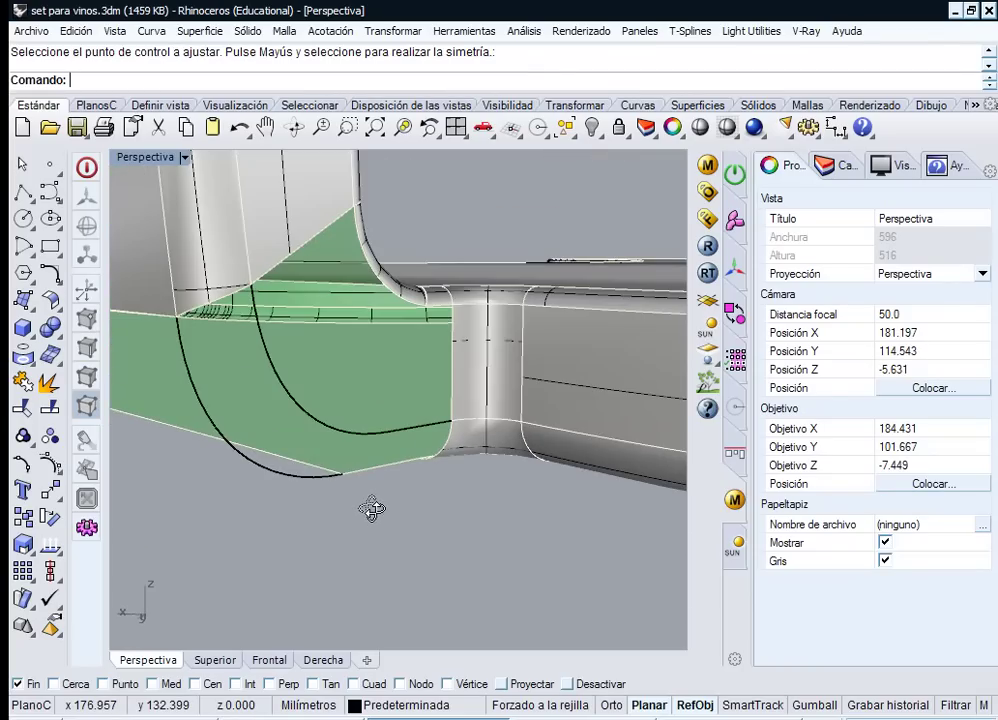
# - Join the two inner blend curves into one open curve
pyautogui.click(401, 434)
pyautogui.keyDown('shift'); pyautogui.click(372, 437); pyautogui.keyUp('shift')
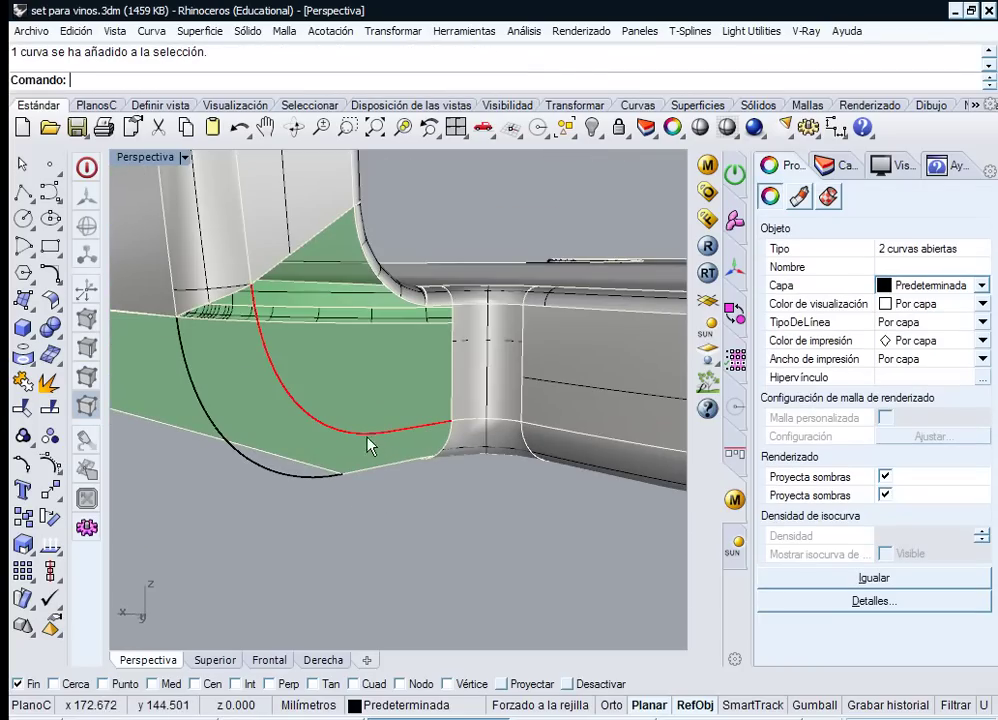
pyautogui.click(28, 383)
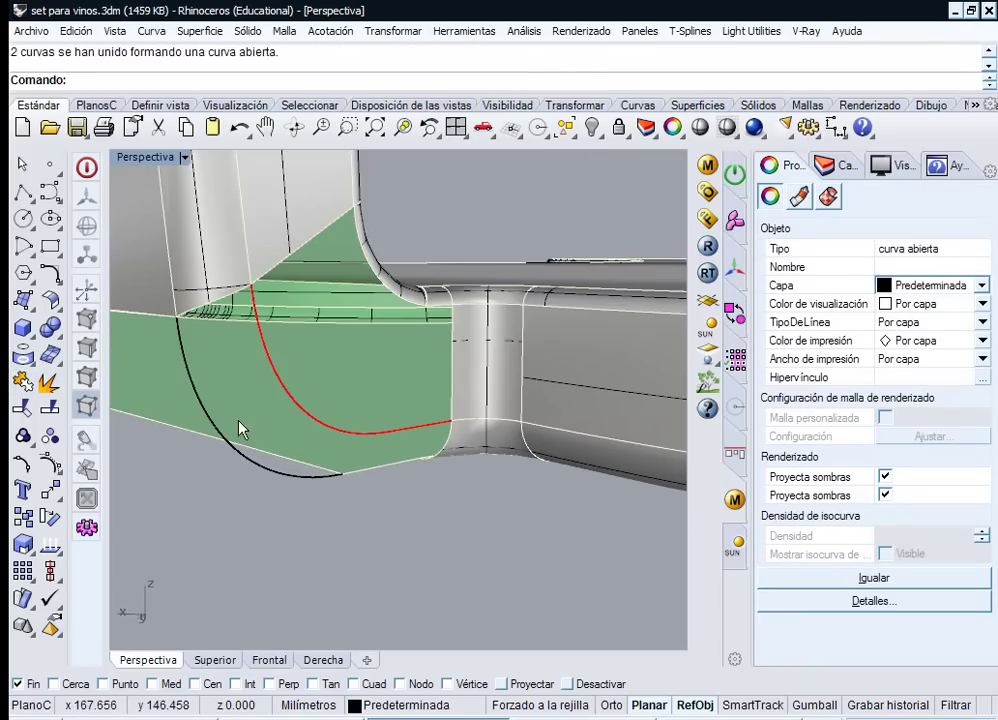
pyautogui.click(211, 424)
pyautogui.click(290, 503)
# - Delete the vertical fillet surface on the bridge above the open corner
pyautogui.scroll(-3, 306, 506)
pyautogui.scroll(2, 341, 472)
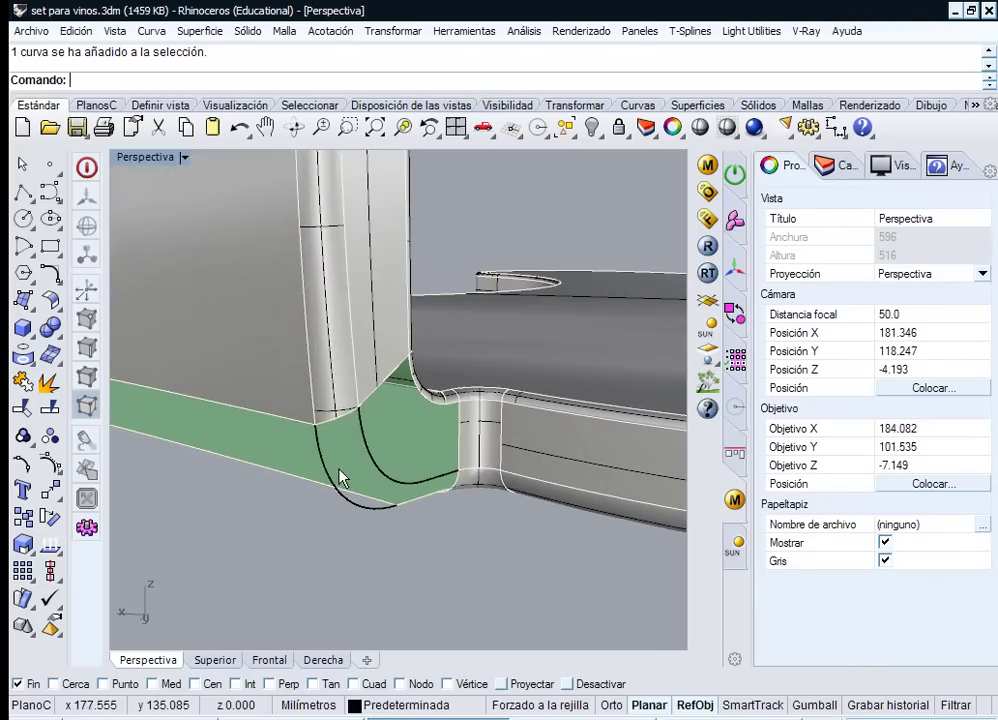
pyautogui.click(339, 397)
pyautogui.scroll(2, 338, 397)
pyautogui.press('Delete')
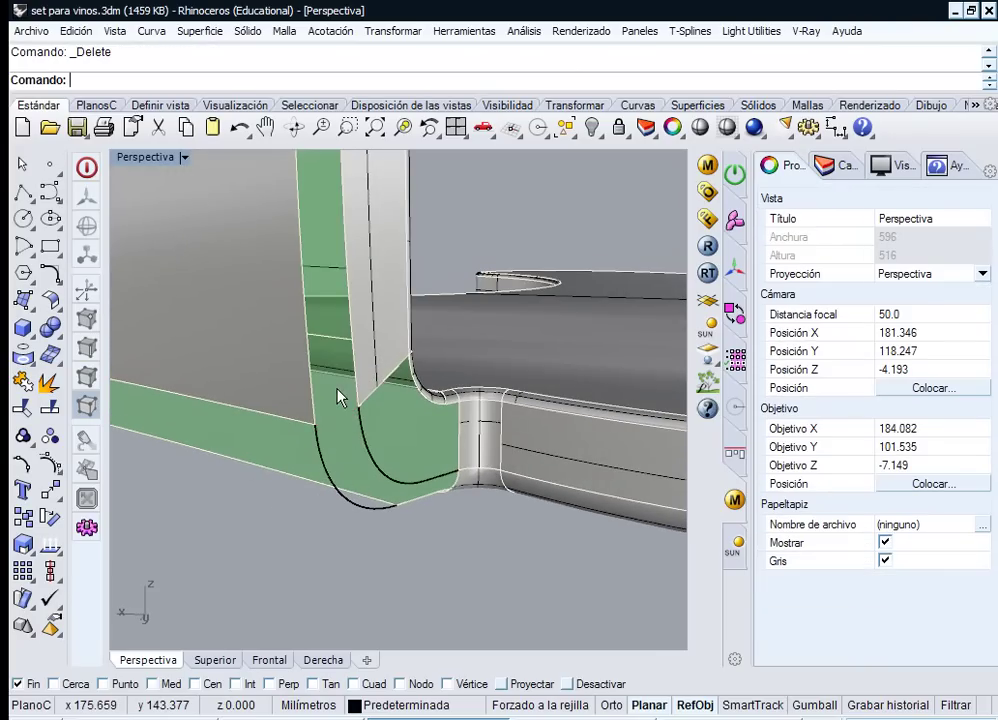
# - Create a tangent blend curve connecting the upper ends of the inner and outer corner curves
pyautogui.moveTo(341, 397)
pyautogui.mouseDown(button='right')
pyautogui.moveTo(356, 390)
pyautogui.moveTo(360, 403)
pyautogui.mouseUp(button='right')
pyautogui.middleClick(333, 338)
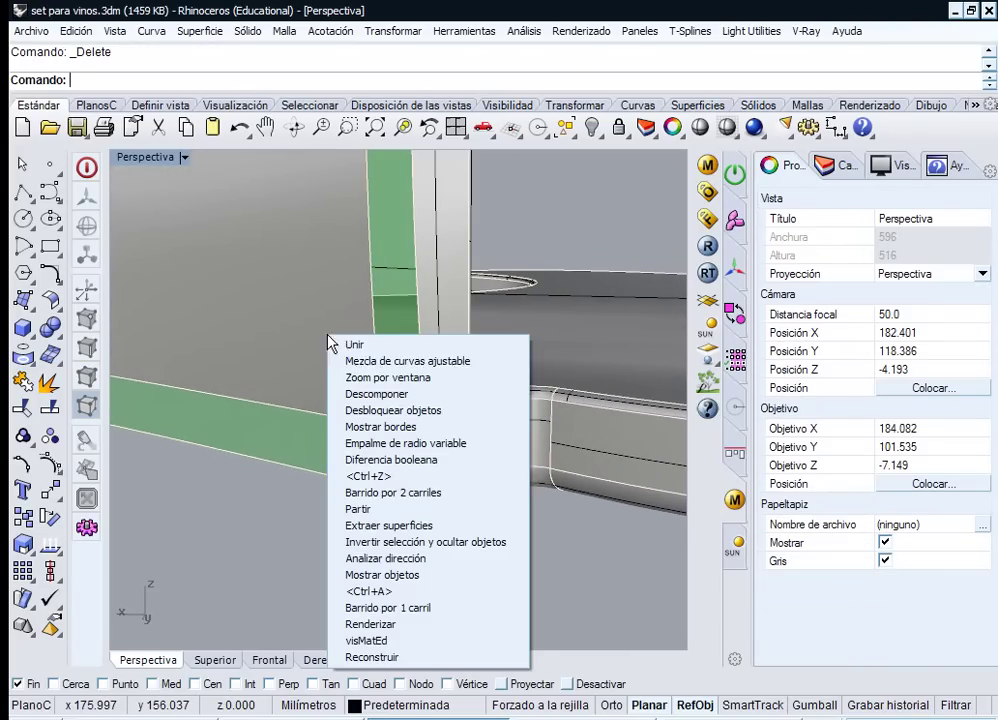
pyautogui.click(420, 363)
pyautogui.click(443, 403)
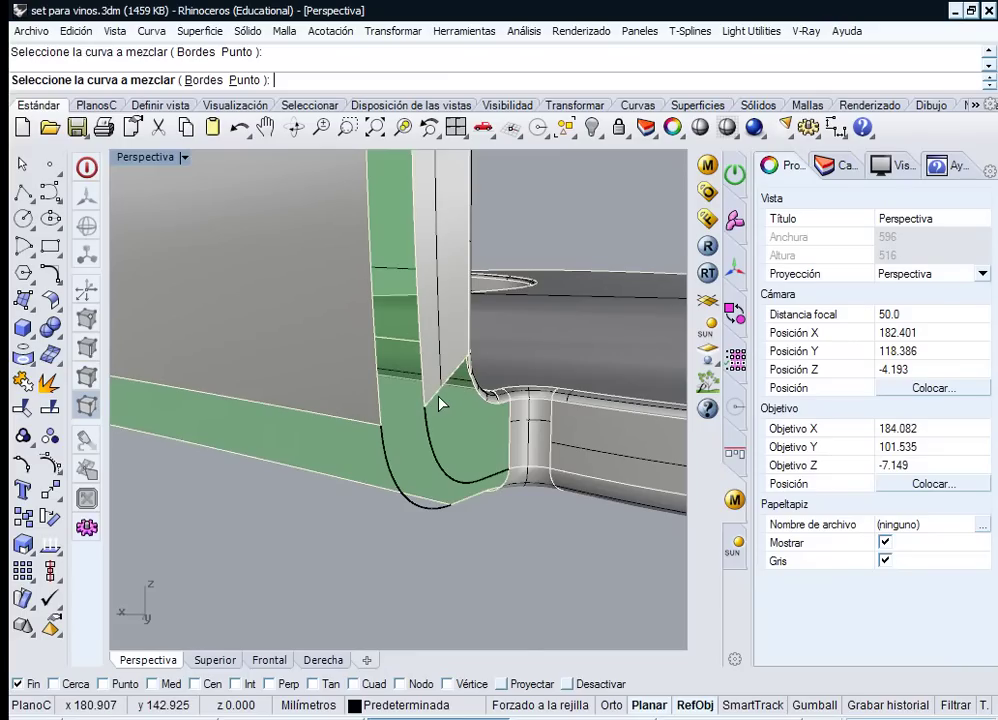
pyautogui.click(381, 432)
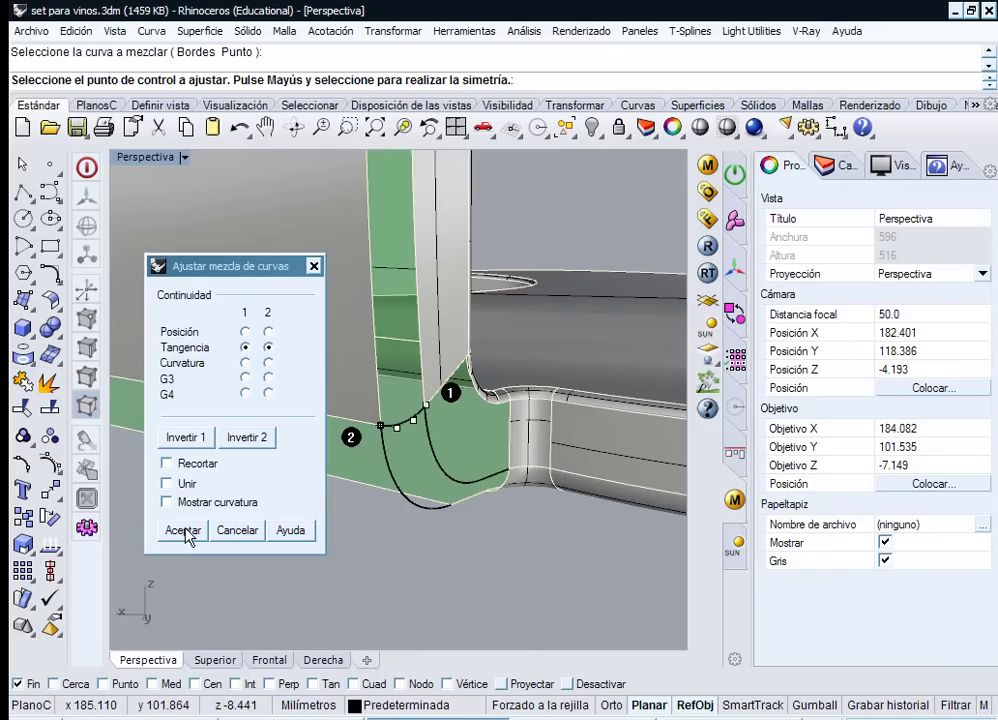
pyautogui.click(183, 530)
pyautogui.moveTo(460, 397)
pyautogui.mouseDown(button='right')
pyautogui.moveTo(424, 384)
pyautogui.moveTo(443, 390)
pyautogui.moveTo(436, 366)
pyautogui.moveTo(430, 392)
pyautogui.moveTo(388, 419)
pyautogui.moveTo(439, 397)
pyautogui.moveTo(445, 405)
pyautogui.mouseUp(button='right')
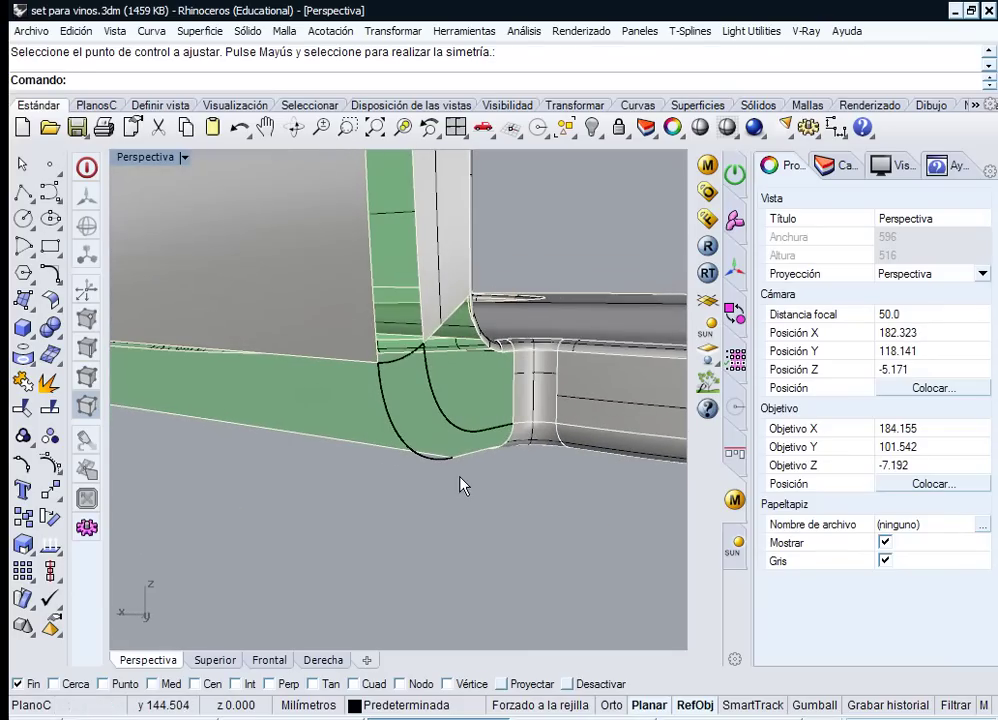
# - Try a two-rail sweep along the inner and outer corner curves, using the upper blend curve as the cross section
pyautogui.click(199, 31)
pyautogui.click(243, 98)
pyautogui.click(226, 80)
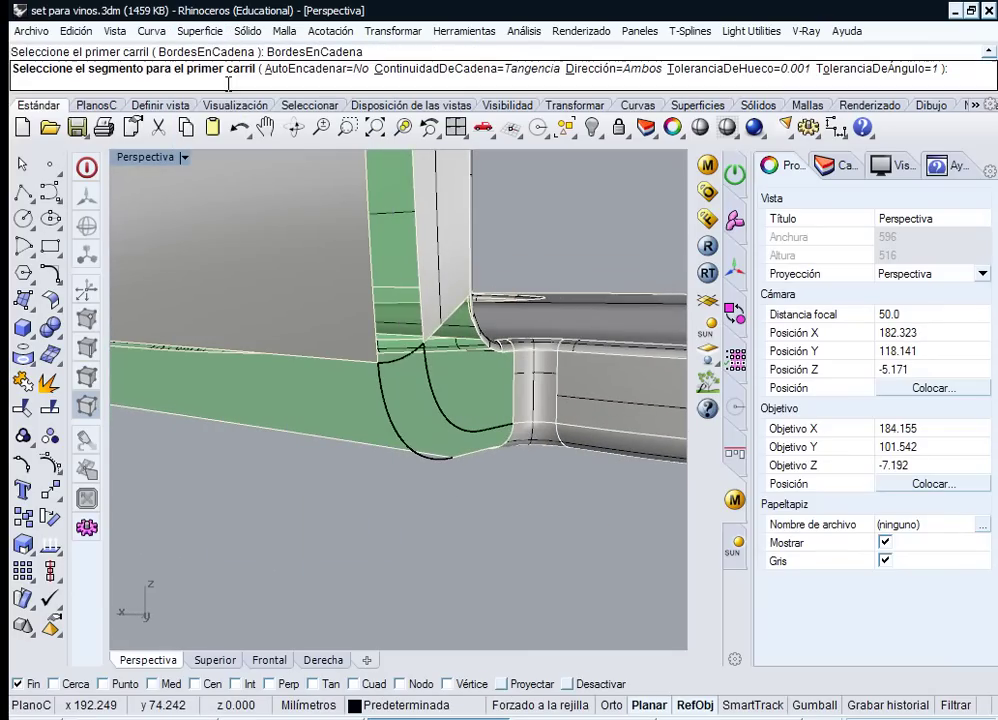
pyautogui.click(491, 436)
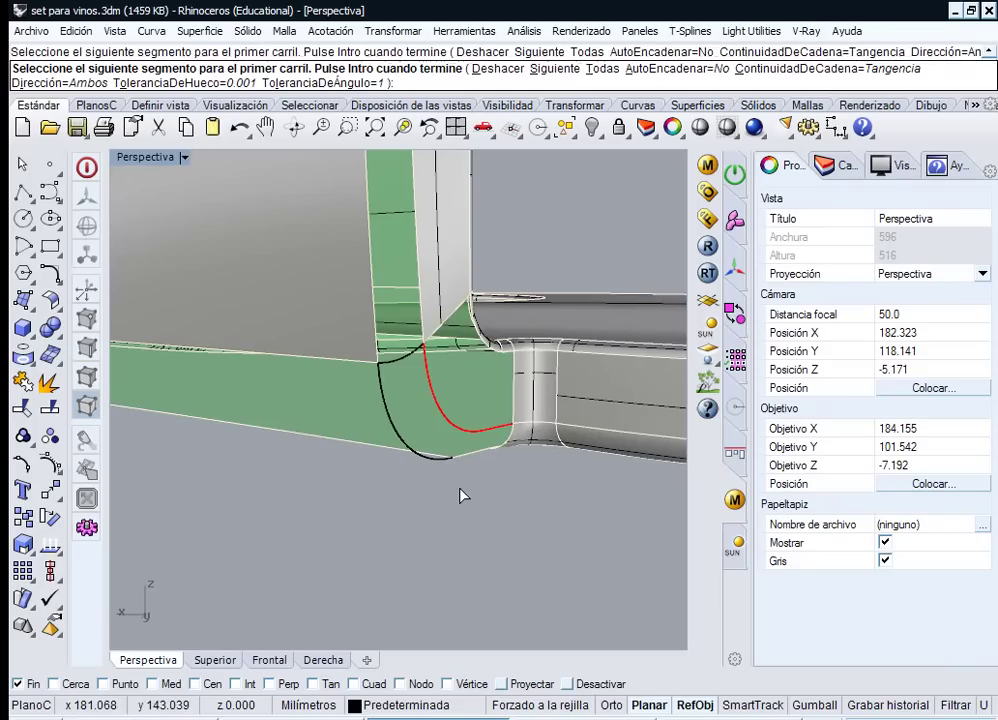
pyautogui.press('Return')
pyautogui.click(457, 460)
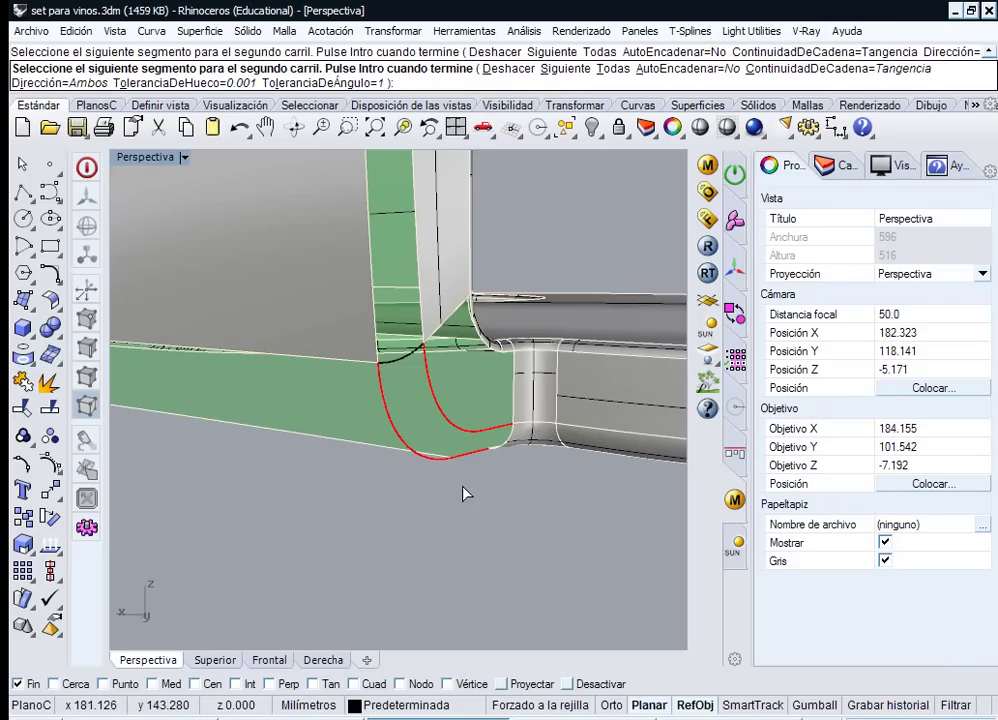
pyautogui.press('Return')
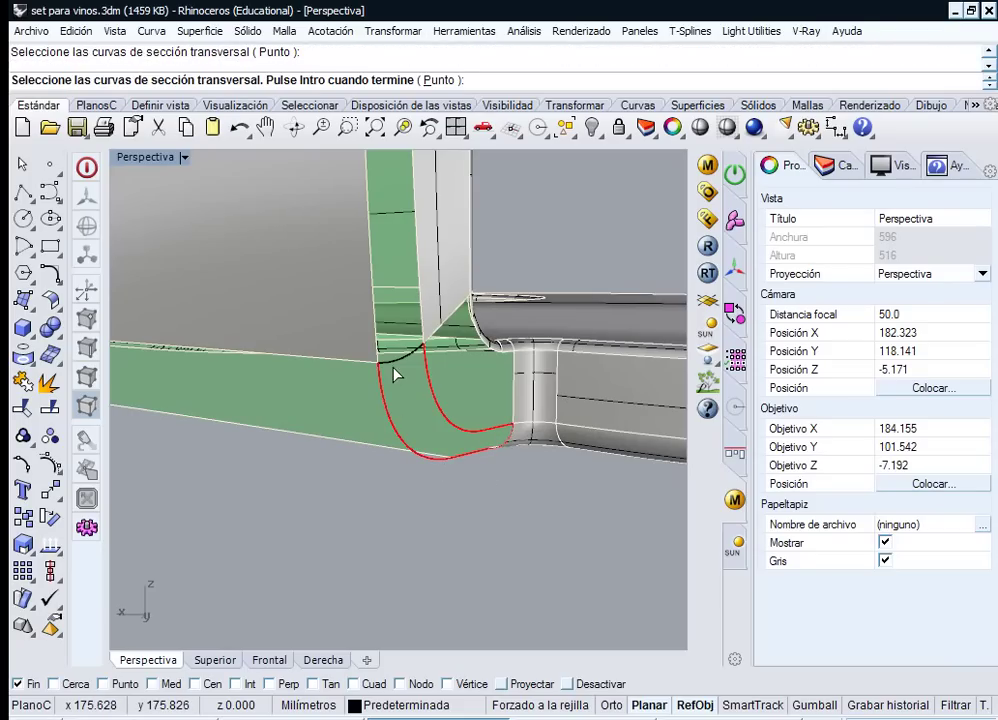
pyautogui.click(395, 372)
pyautogui.press('Return')
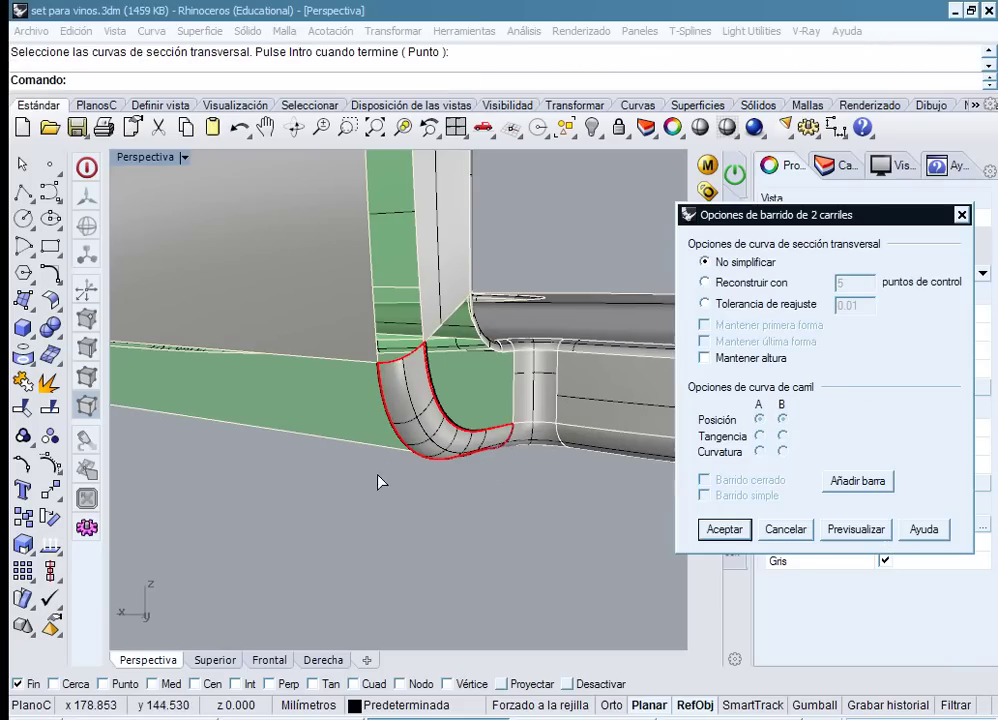
pyautogui.click(708, 533)
pyautogui.moveTo(677, 526); pyautogui.dragTo(370, 350, button='right')
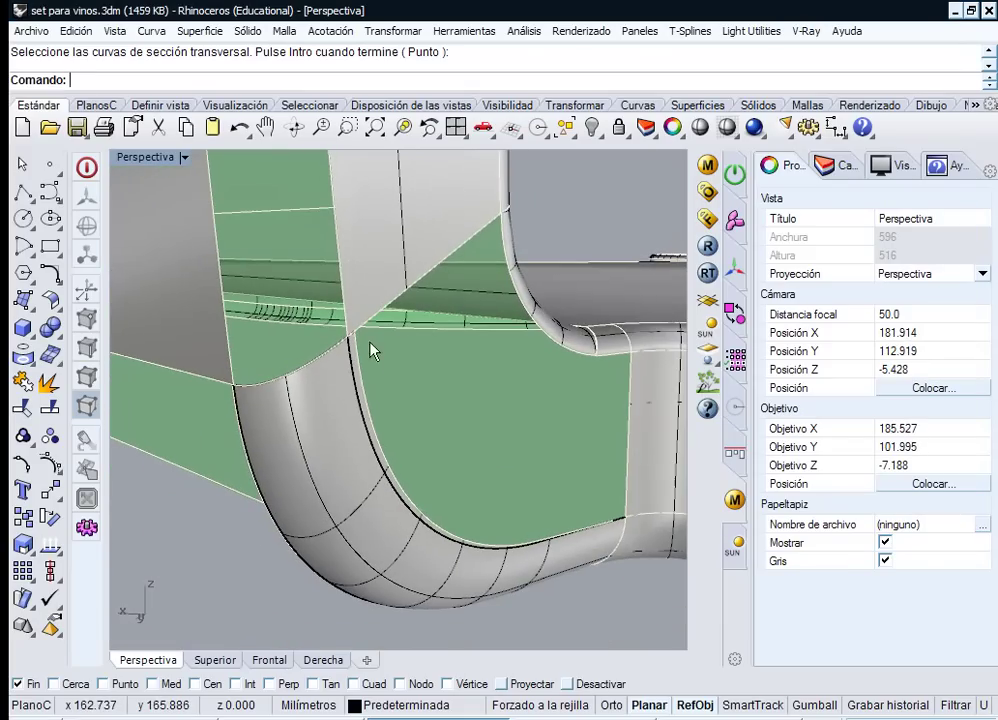
pyautogui.hotkey('ctrl', 'z')
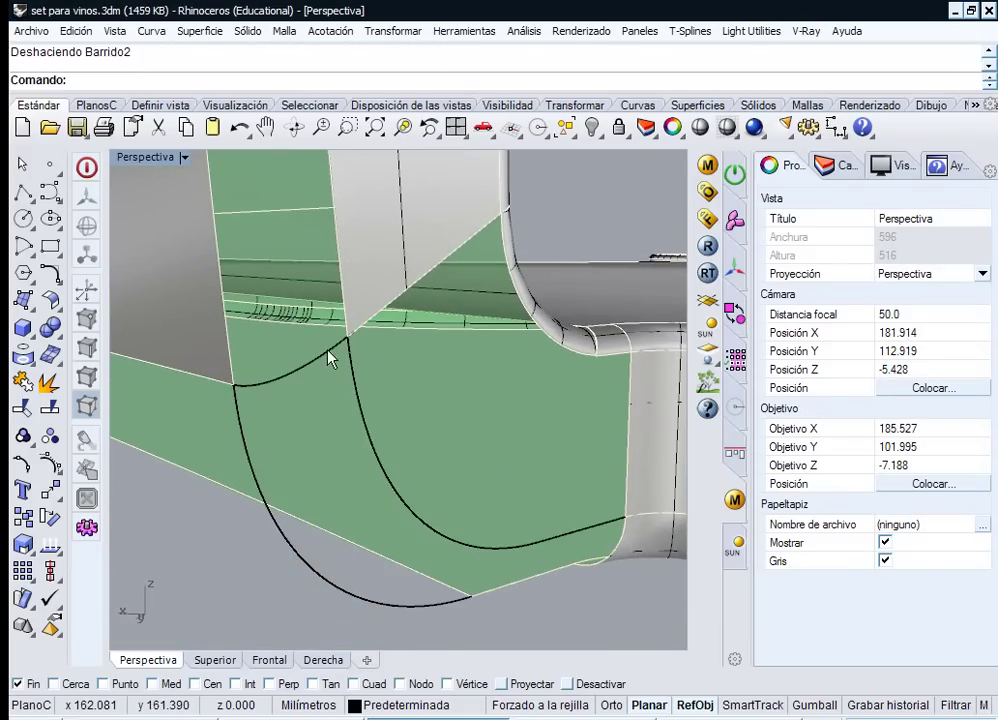
# - Split the upper blend curve at the inner corner curve and delete the excess piece beyond their intersection
pyautogui.click(239, 381)
pyautogui.click(51, 408)
pyautogui.keyDown('ctrl'); pyautogui.moveTo(369, 352); pyautogui.dragTo(373, 310, button='right'); pyautogui.keyUp('ctrl')
pyautogui.click(201, 366)
pyautogui.press('Return')
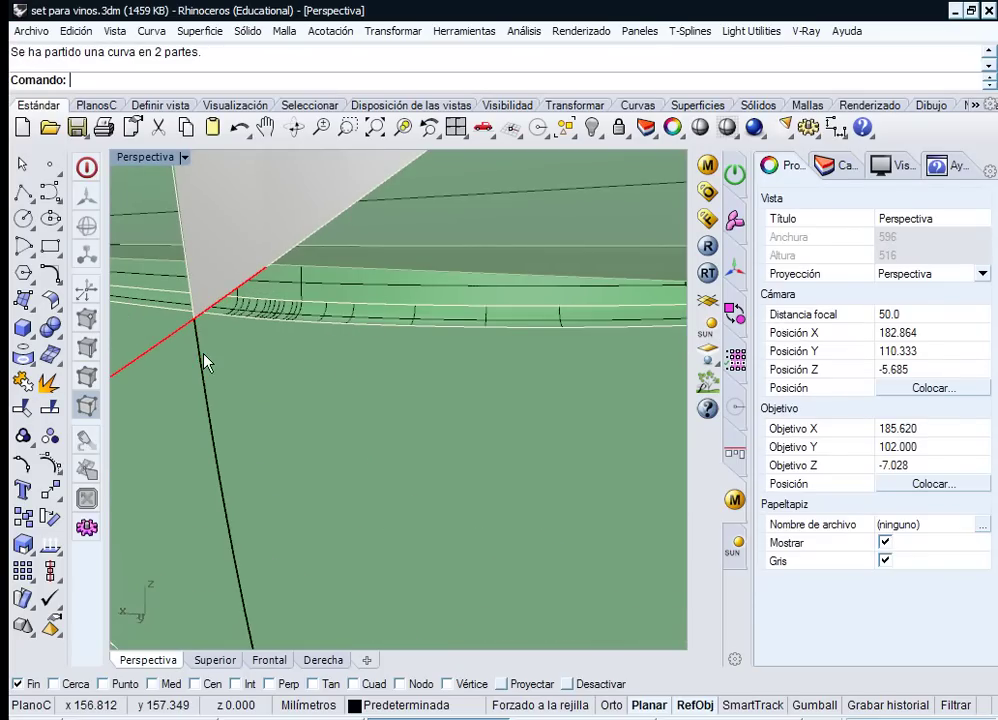
pyautogui.click(214, 307)
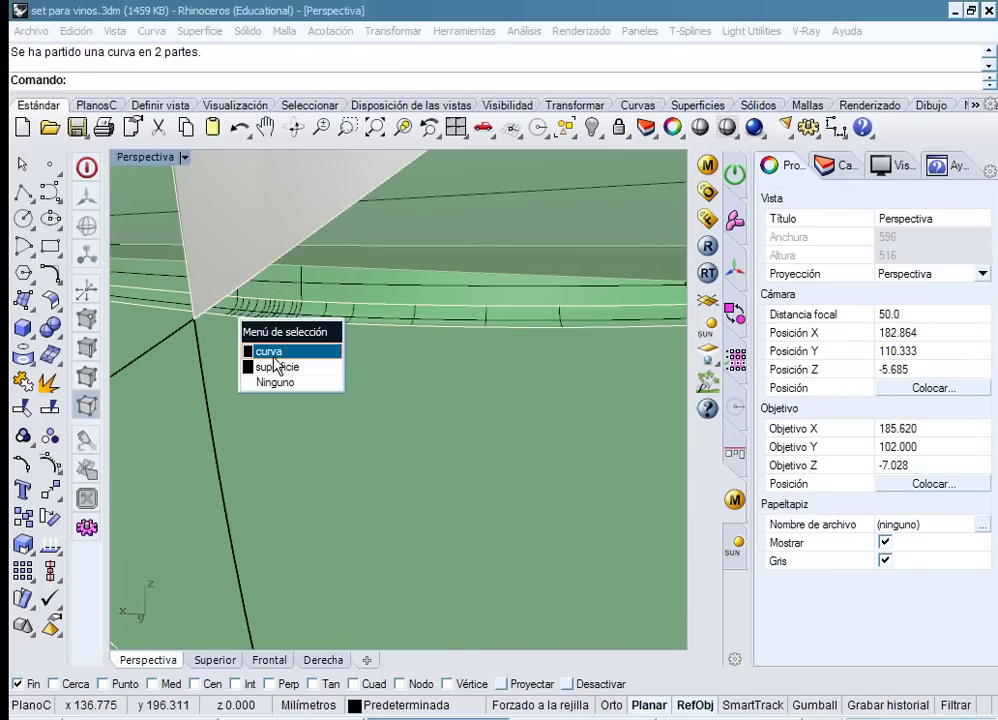
pyautogui.click(266, 357)
pyautogui.press('Delete')
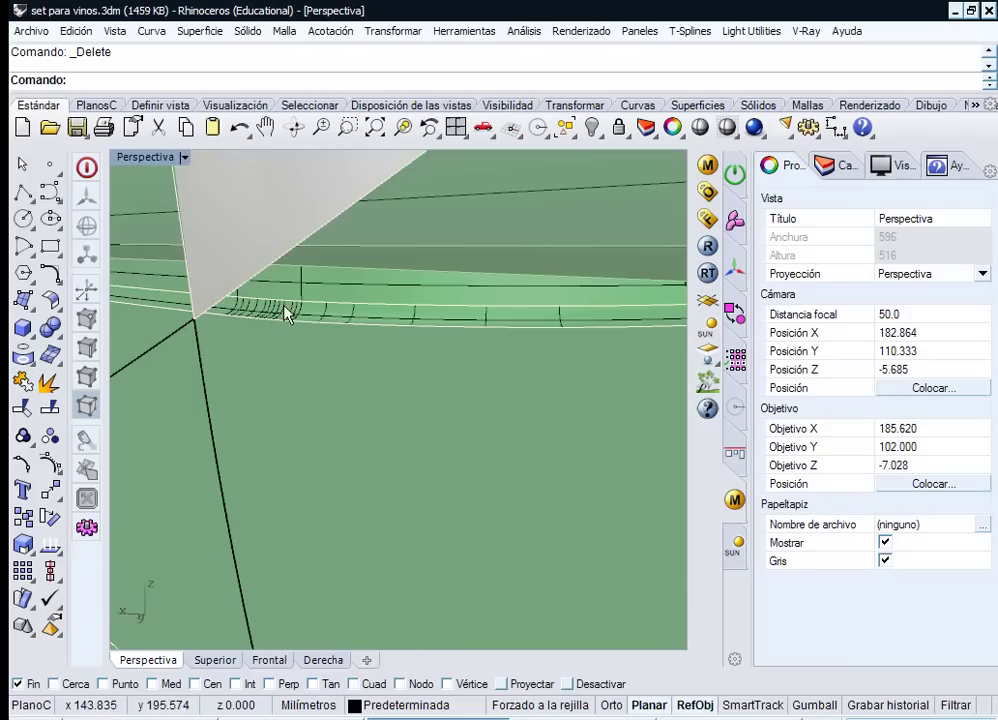
# - Sweep the shortened upper blend curve along the inner and outer corner curves as a two-rail surface without simplification
pyautogui.keyDown('ctrl'); pyautogui.moveTo(285, 312); pyautogui.dragTo(355, 464, button='right'); pyautogui.keyUp('ctrl')
pyautogui.middleClick(355, 464)
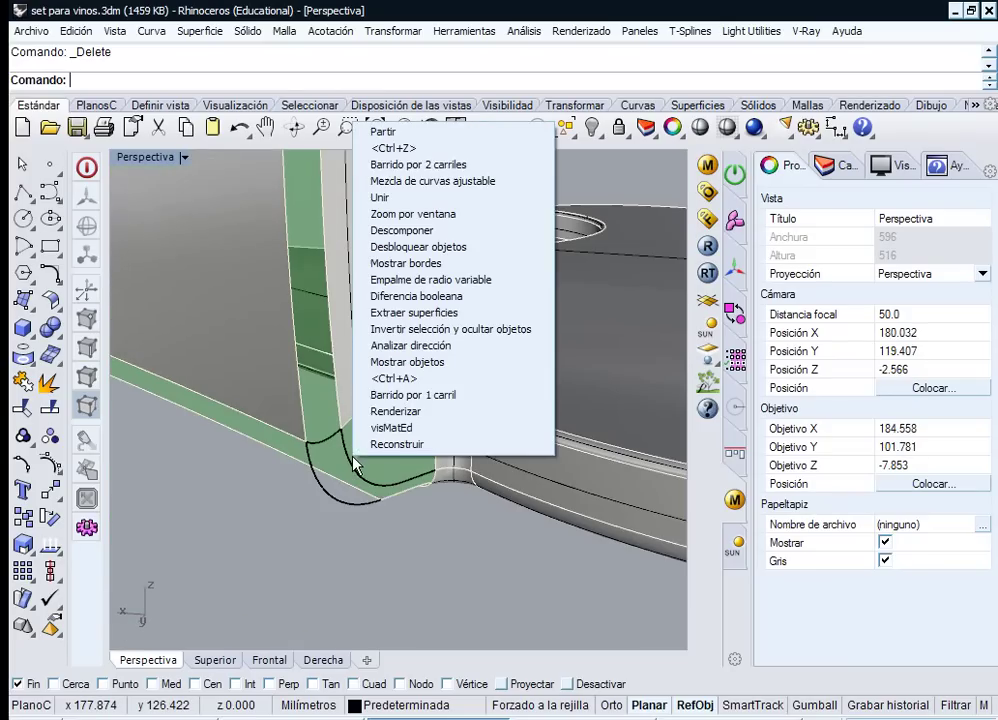
pyautogui.click(448, 168)
pyautogui.click(236, 80)
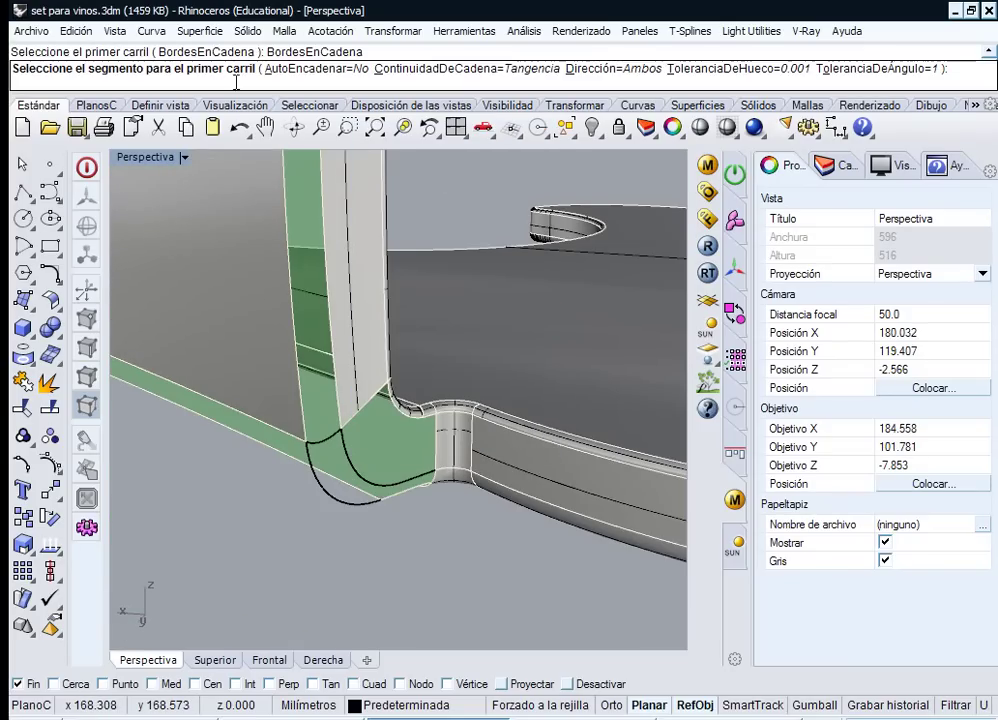
pyautogui.click(405, 482)
pyautogui.press('Return')
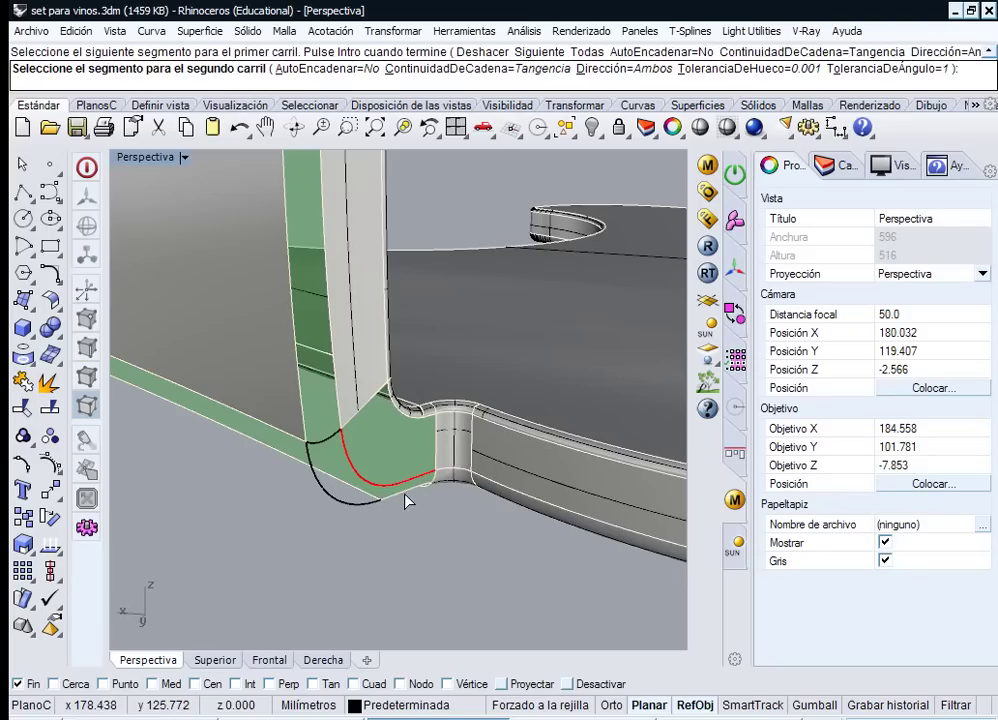
pyautogui.click(370, 503)
pyautogui.press('Return')
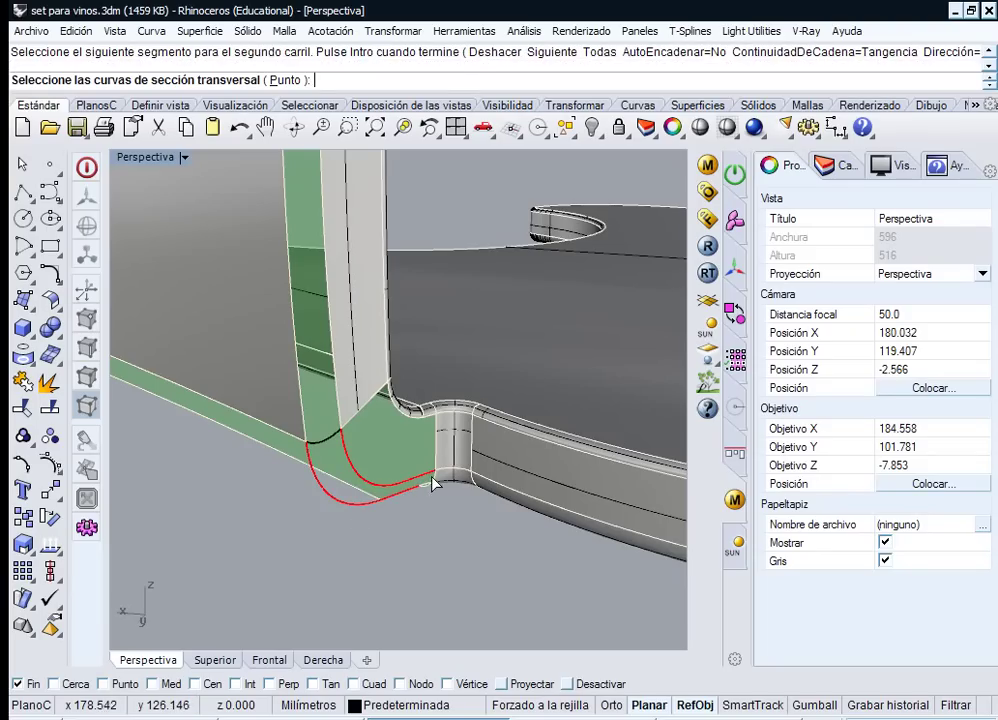
pyautogui.click(322, 440)
pyautogui.press('Return')
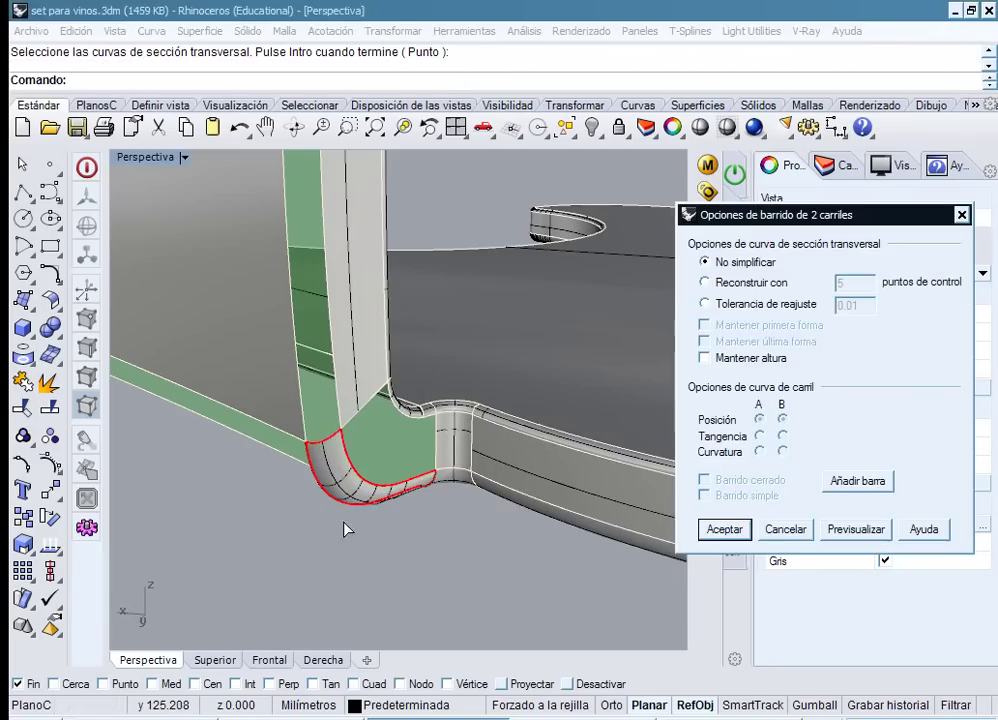
pyautogui.press('Return')
pyautogui.moveTo(359, 522); pyautogui.dragTo(424, 426, button='right')
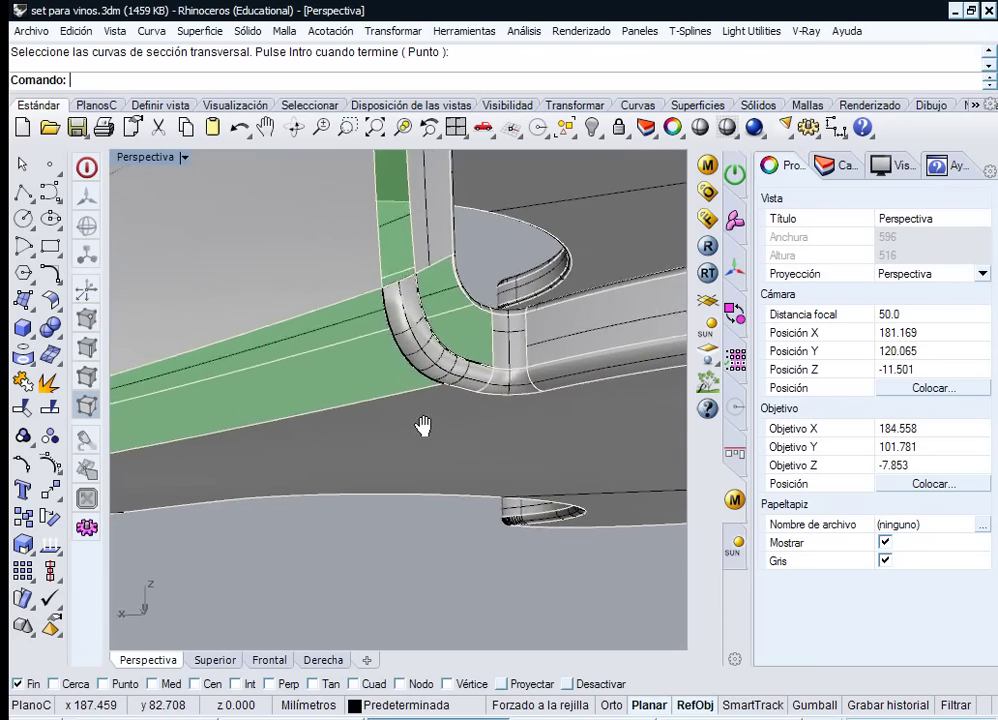
# - Delete the curved fillet surface at the opposite bridge corner, between the vertical fillet and the short horizontal fillet
pyautogui.keyDown('ctrl'); pyautogui.moveTo(498, 370); pyautogui.dragTo(250, 414, button='right'); pyautogui.keyUp('ctrl')
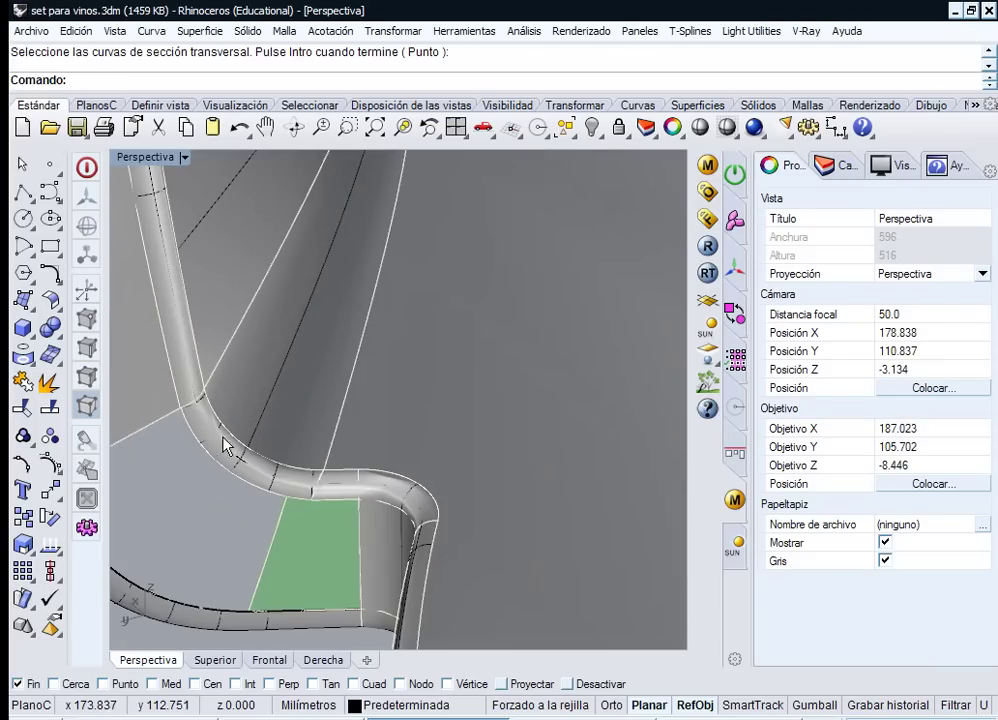
pyautogui.click(222, 446)
pyautogui.press('Delete')
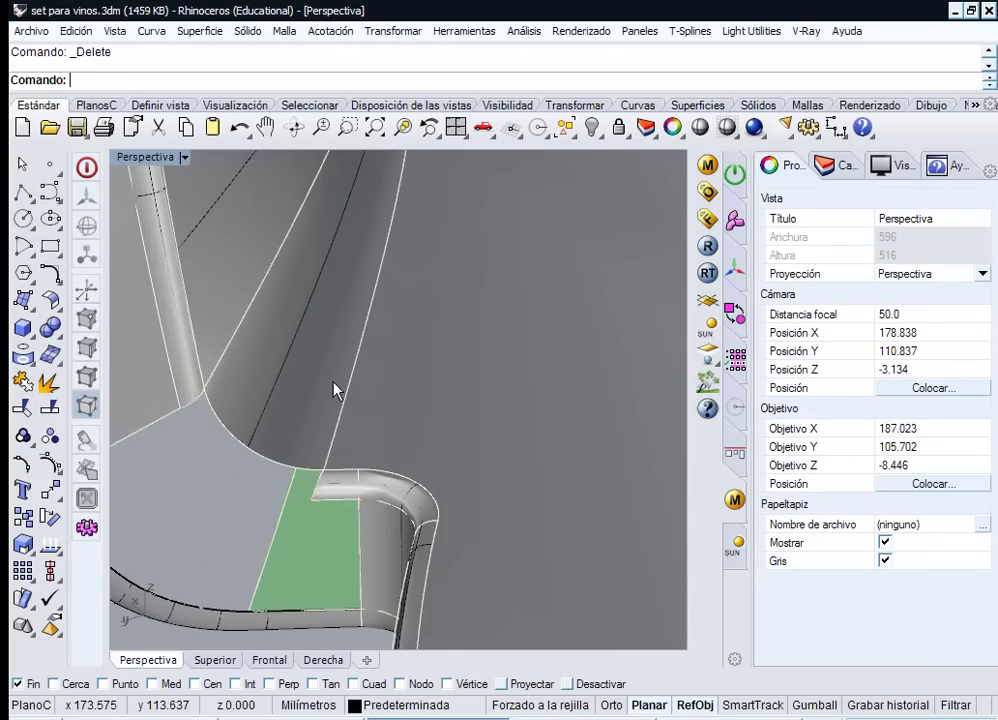
# - Delete the long inclined fillet surface that meets the open corner between the two adjacent lever faces
pyautogui.keyDown('ctrl'); pyautogui.moveTo(337, 391); pyautogui.dragTo(353, 415, button='right'); pyautogui.keyUp('ctrl')
pyautogui.moveTo(353, 415); pyautogui.dragTo(316, 453, button='right')
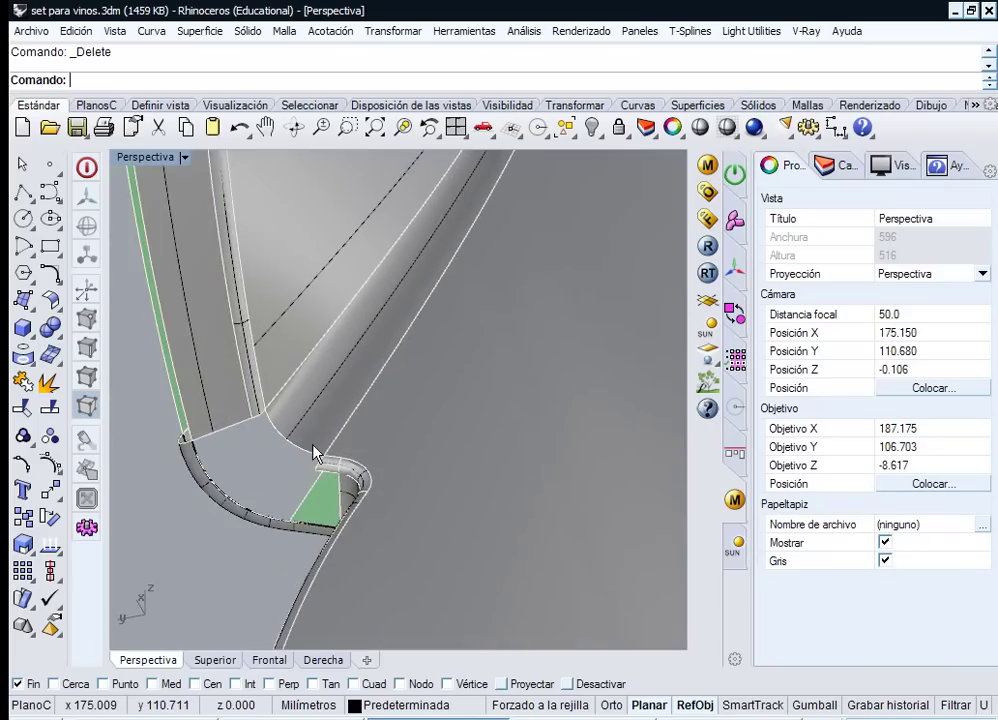
pyautogui.scroll(5, 330, 390)
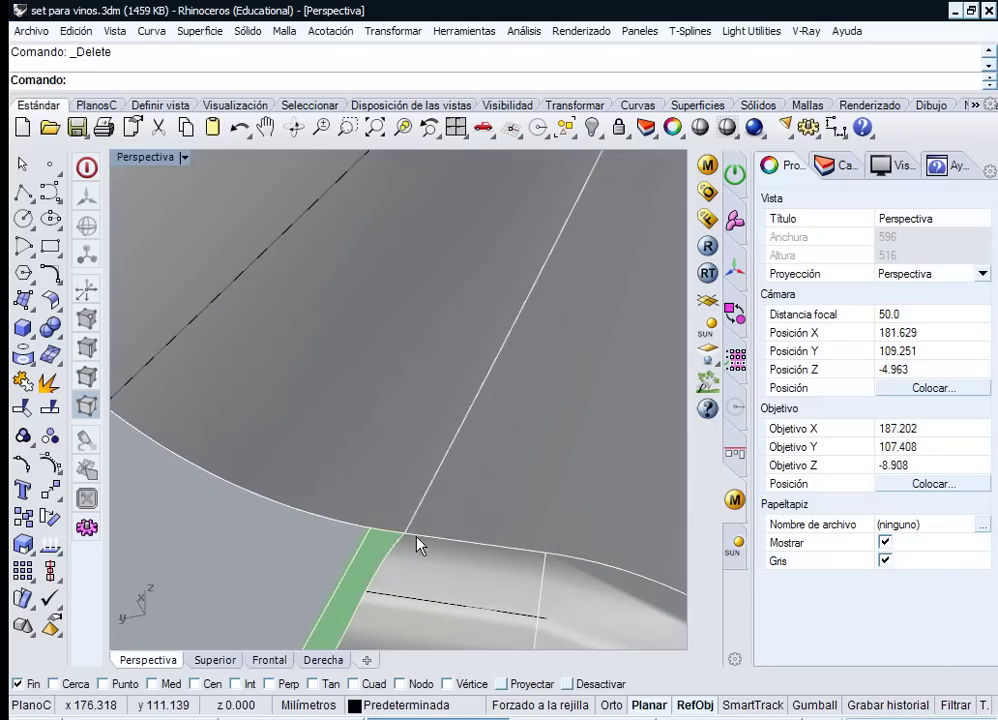
pyautogui.keyDown('ctrl'); pyautogui.moveTo(388, 500); pyautogui.dragTo(376, 528, button='right'); pyautogui.keyUp('ctrl')
pyautogui.keyDown('ctrl'); pyautogui.moveTo(282, 406); pyautogui.dragTo(261, 361, button='right'); pyautogui.keyUp('ctrl')
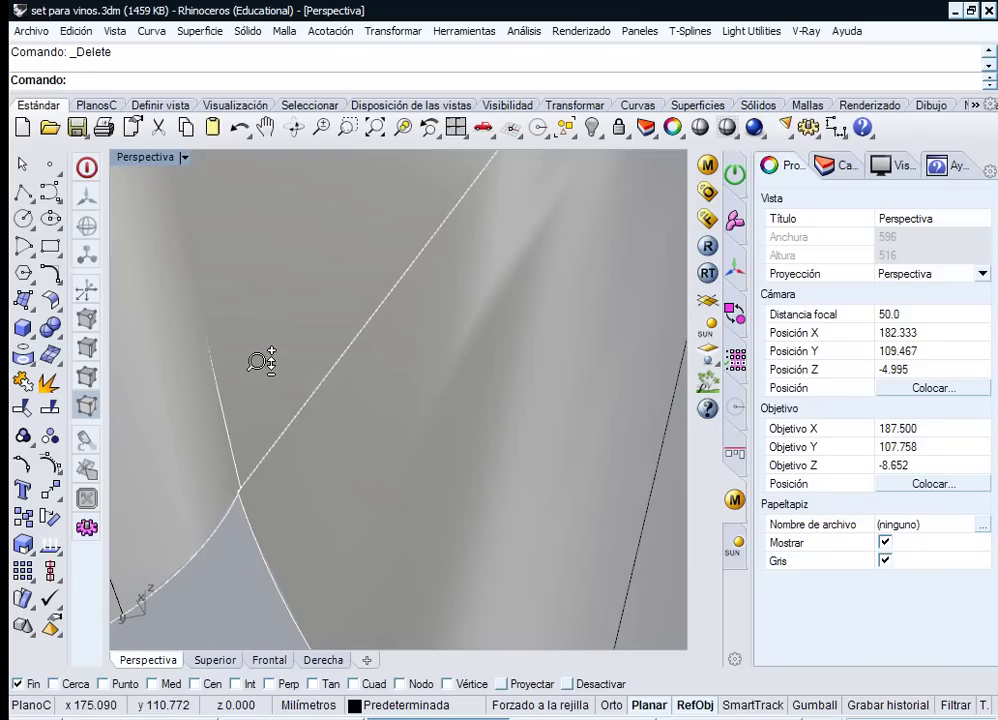
pyautogui.click(276, 497)
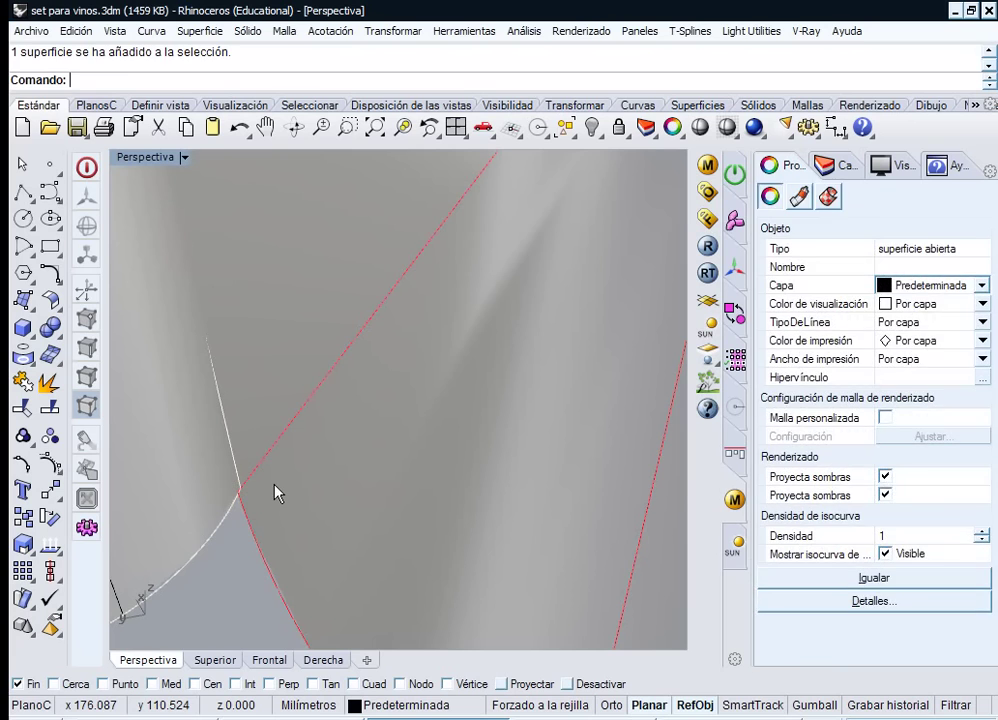
pyautogui.press('Delete')
# - Try to create a tangent blend curve from the short fillet's edge to the lower end of the vertical fillet
pyautogui.keyDown('ctrl'); pyautogui.moveTo(333, 393); pyautogui.dragTo(375, 574, button='right'); pyautogui.keyUp('ctrl')
pyautogui.moveTo(399, 511); pyautogui.dragTo(311, 500, button='right')
pyautogui.middleClick(311, 500)
pyautogui.click(395, 151)
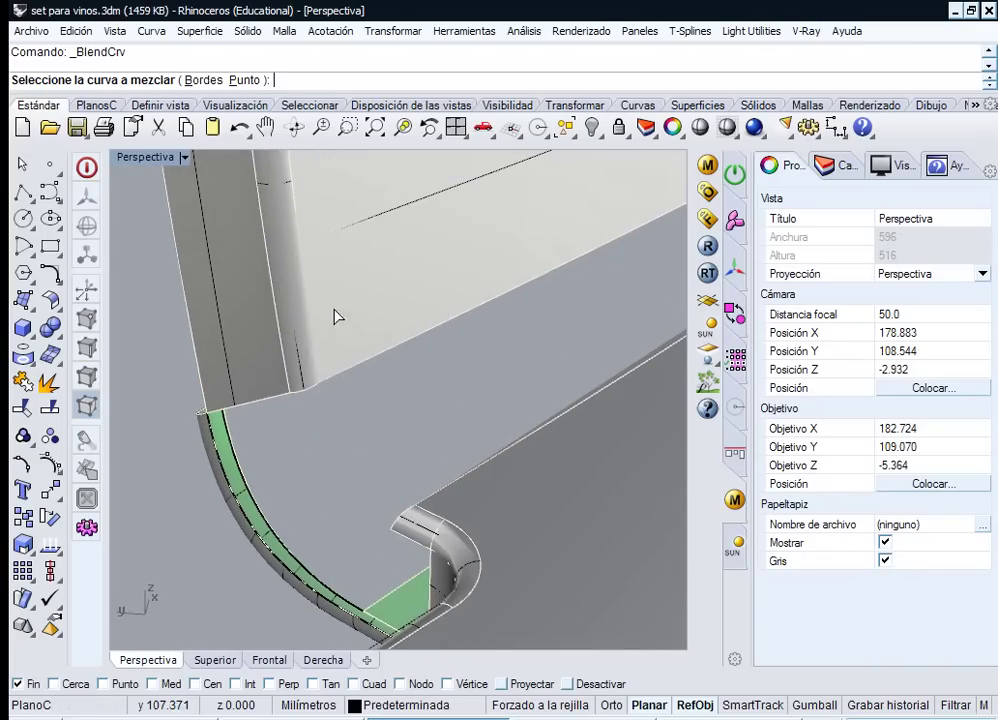
pyautogui.click(432, 522)
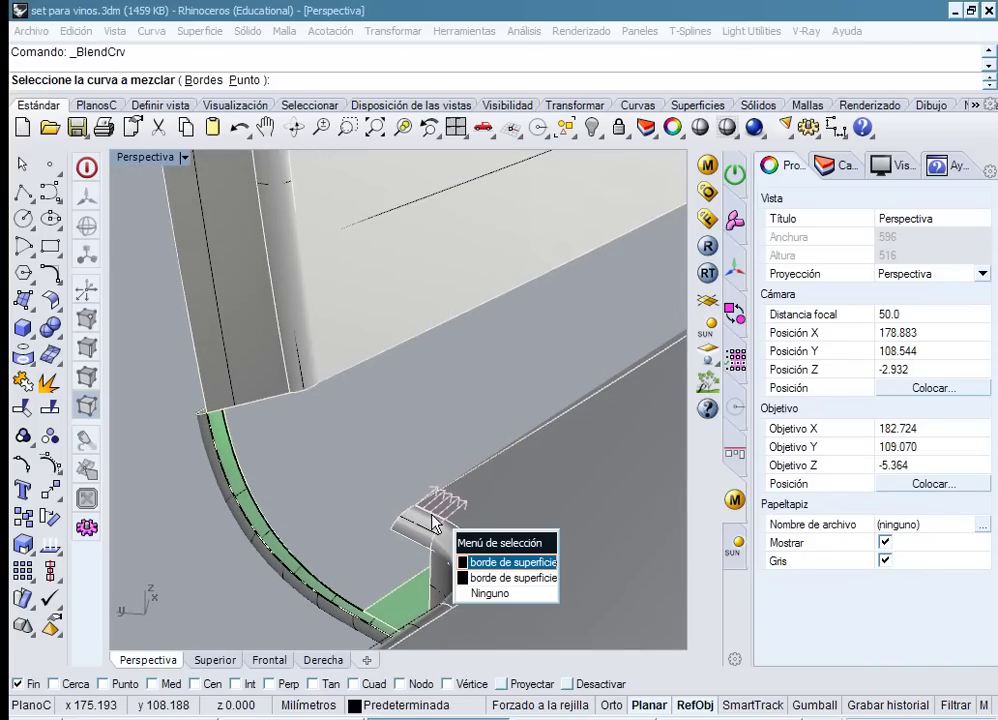
pyautogui.click(499, 563)
pyautogui.scroll(4, 316, 324)
pyautogui.moveTo(316, 324); pyautogui.dragTo(253, 275, button='right')
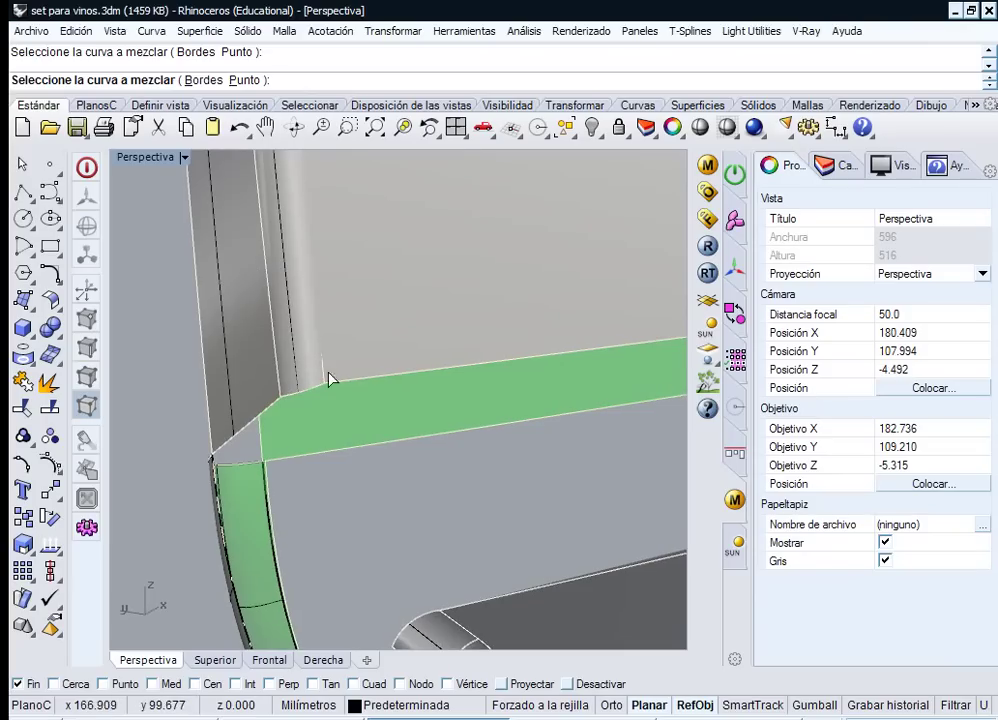
pyautogui.click(331, 380)
pyautogui.click(370, 441)
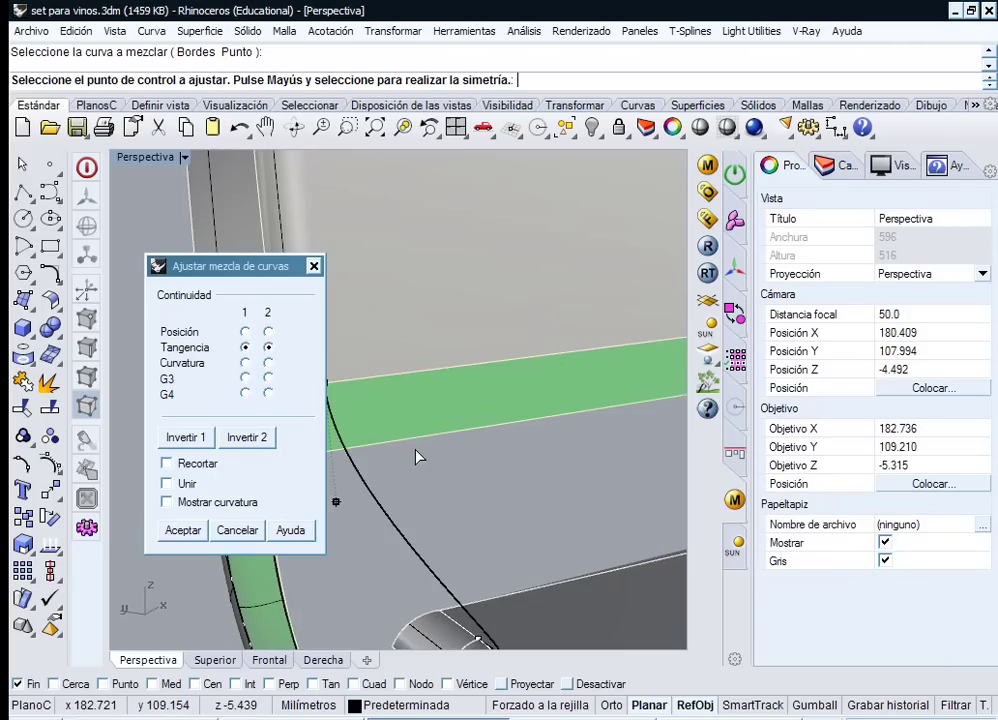
pyautogui.moveTo(418, 457); pyautogui.dragTo(541, 528, button='right')
pyautogui.press('Escape')
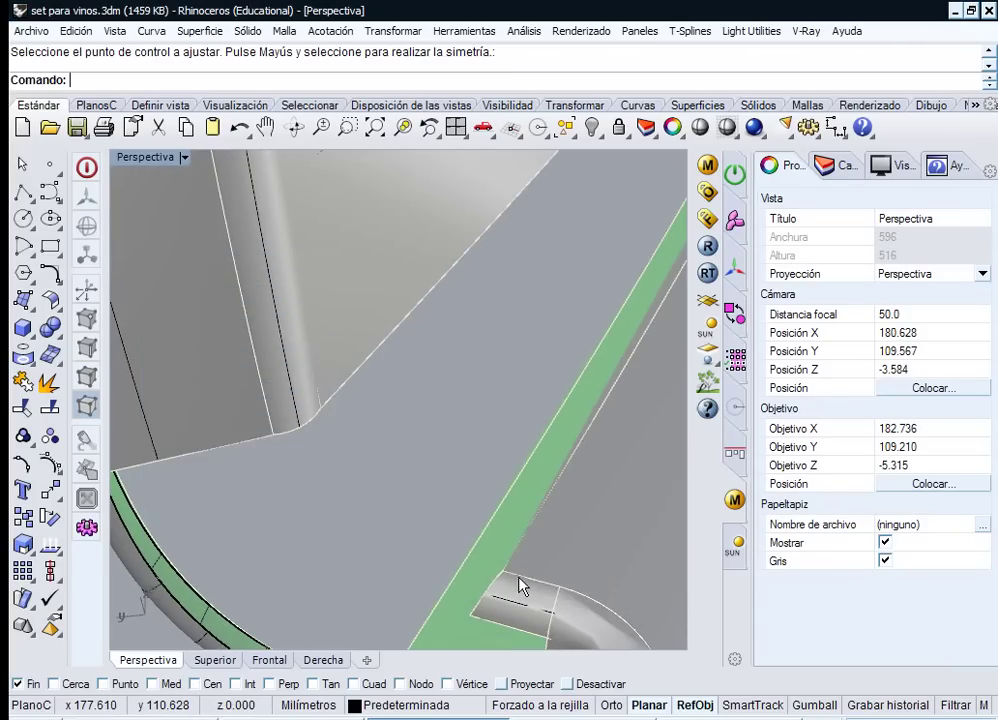
# - Delete the short fillet surface beside the open corner, and undo the deletion
pyautogui.moveTo(518, 577); pyautogui.dragTo(492, 578, button='right')
pyautogui.click(495, 595)
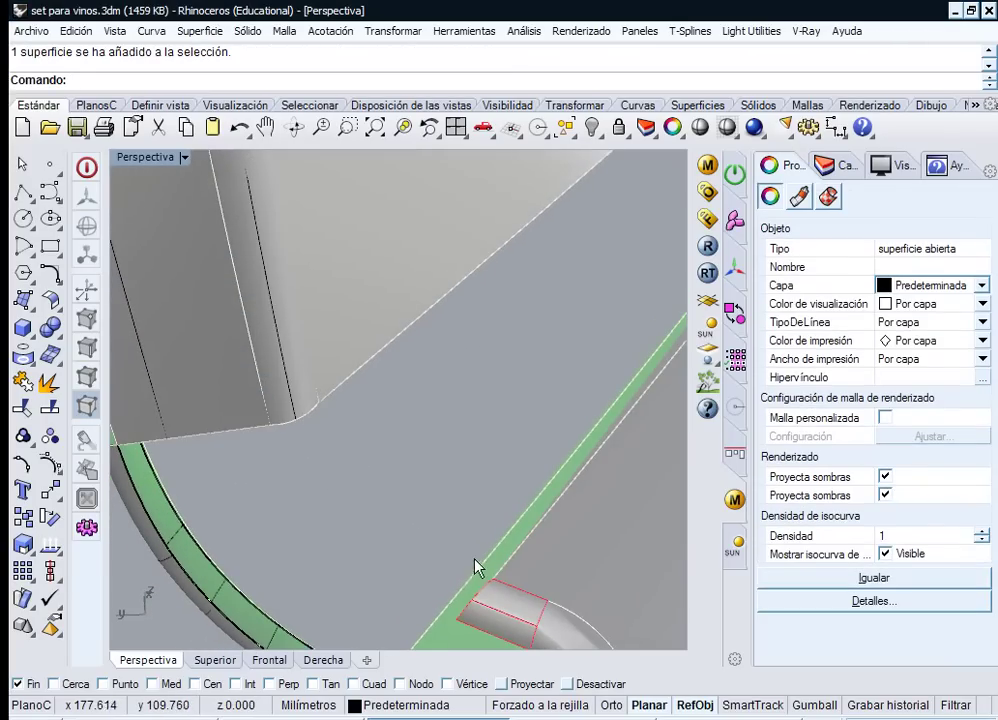
pyautogui.press('Delete')
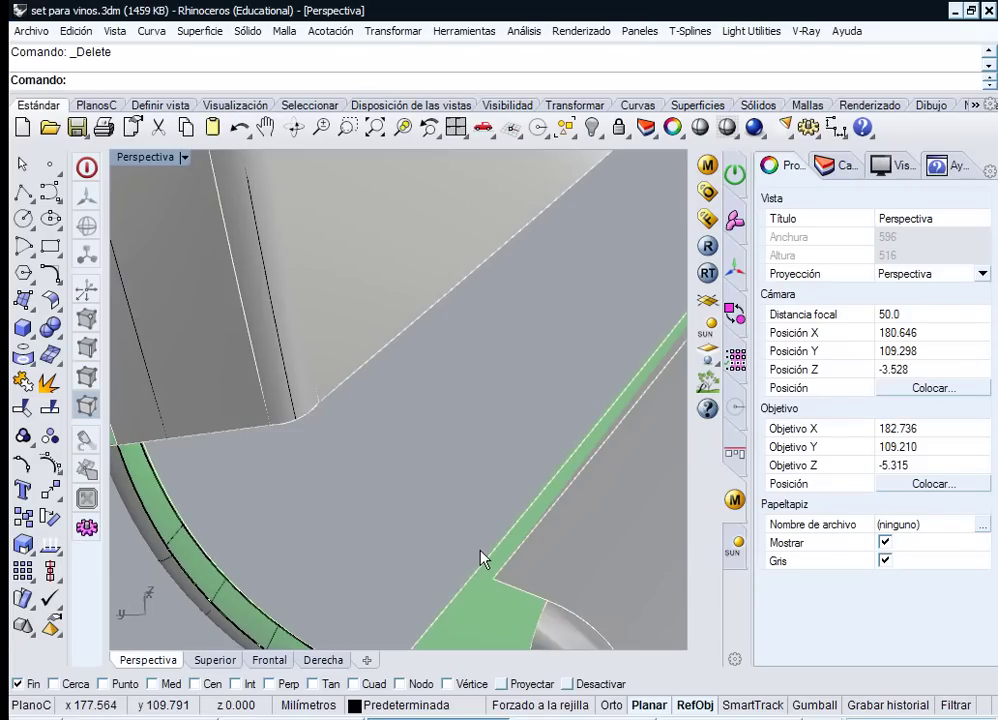
pyautogui.hotkey('ctrl', 'z')
pyautogui.moveTo(474, 533); pyautogui.dragTo(330, 425, button='right')
pyautogui.press('Escape')
pyautogui.middleClick(330, 420)
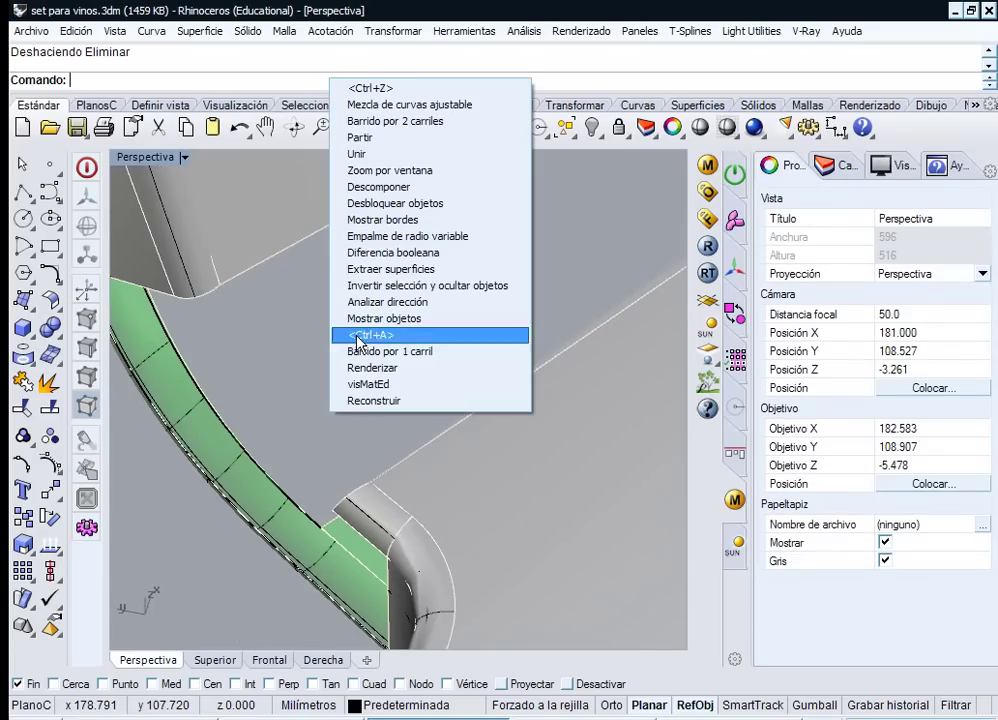
pyautogui.click(405, 104)
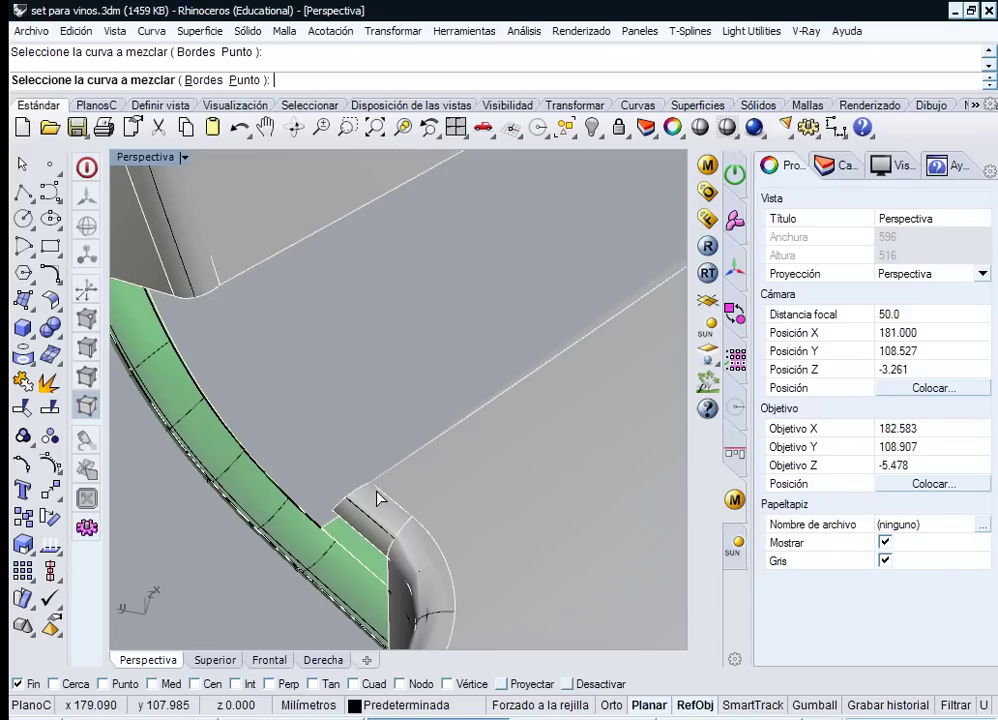
pyautogui.press('Escape')
# - Create a tangent blend curve from the short fillet's upper edge to the outer edge of the vertical fillet's lower end
pyautogui.scroll(2, 390, 490)
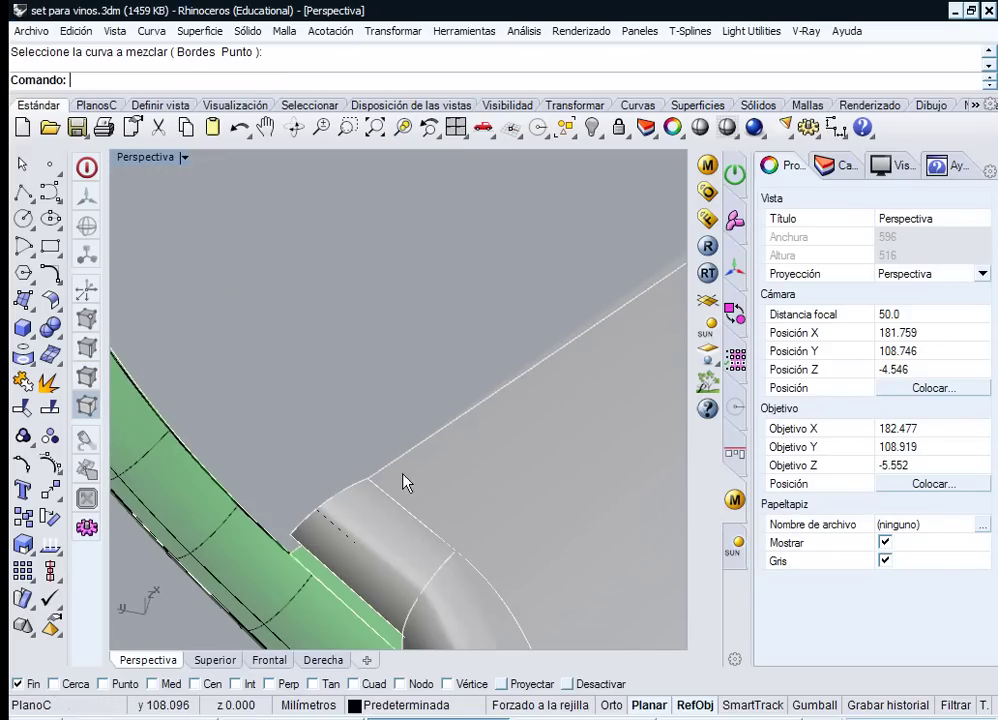
pyautogui.rightClick(392, 501)
pyautogui.click(410, 516)
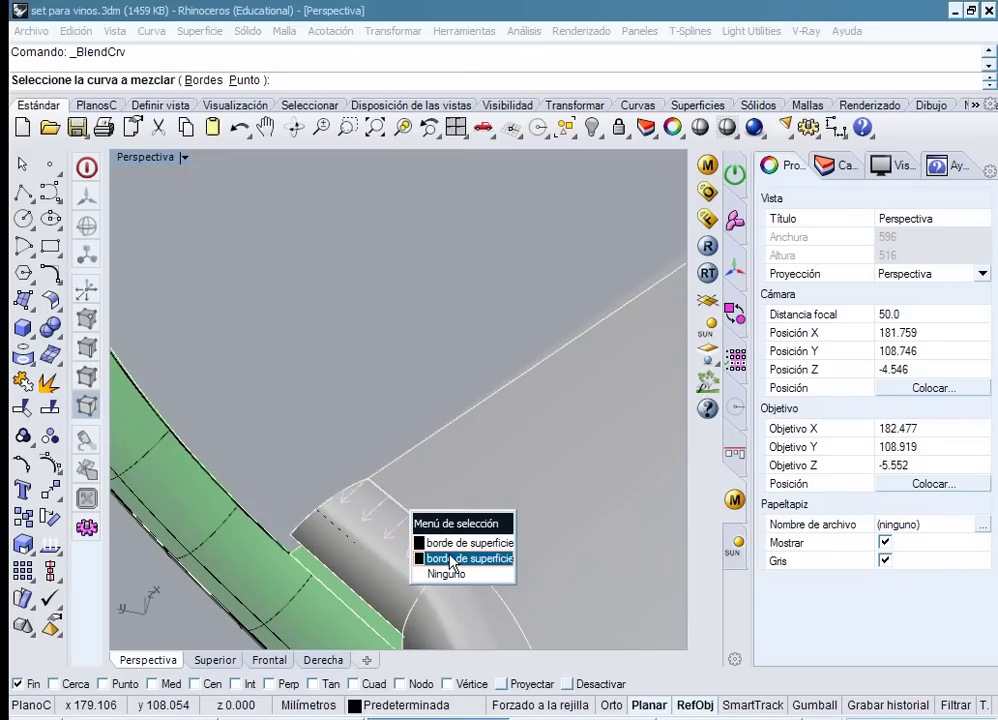
pyautogui.click(450, 558)
pyautogui.moveTo(325, 394); pyautogui.dragTo(338, 419, button='right')
pyautogui.click(167, 193)
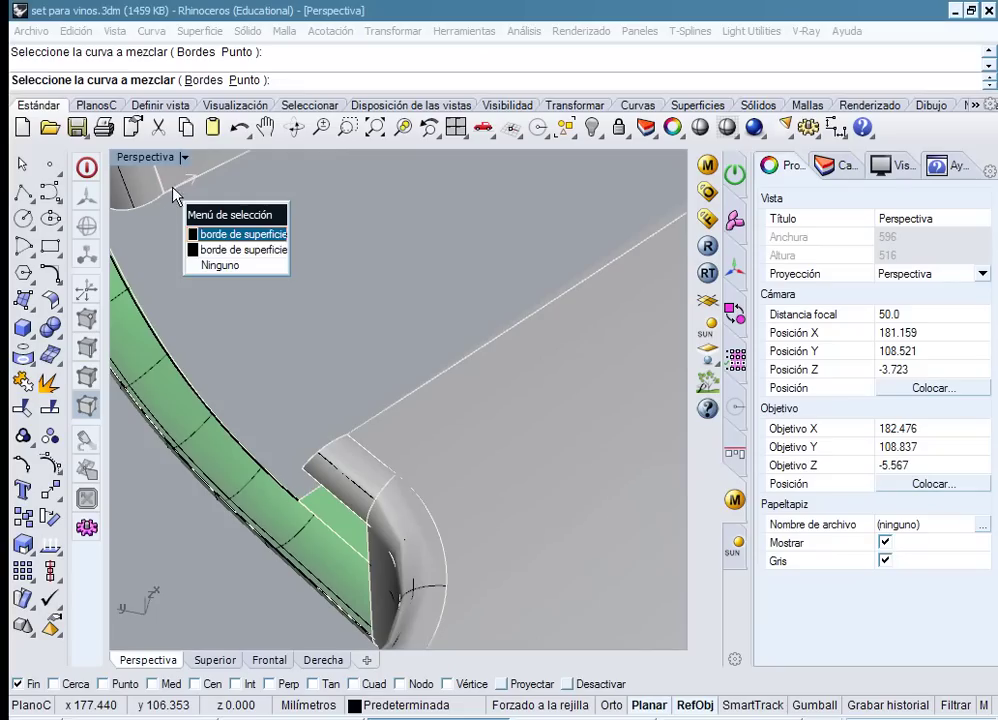
pyautogui.click(225, 248)
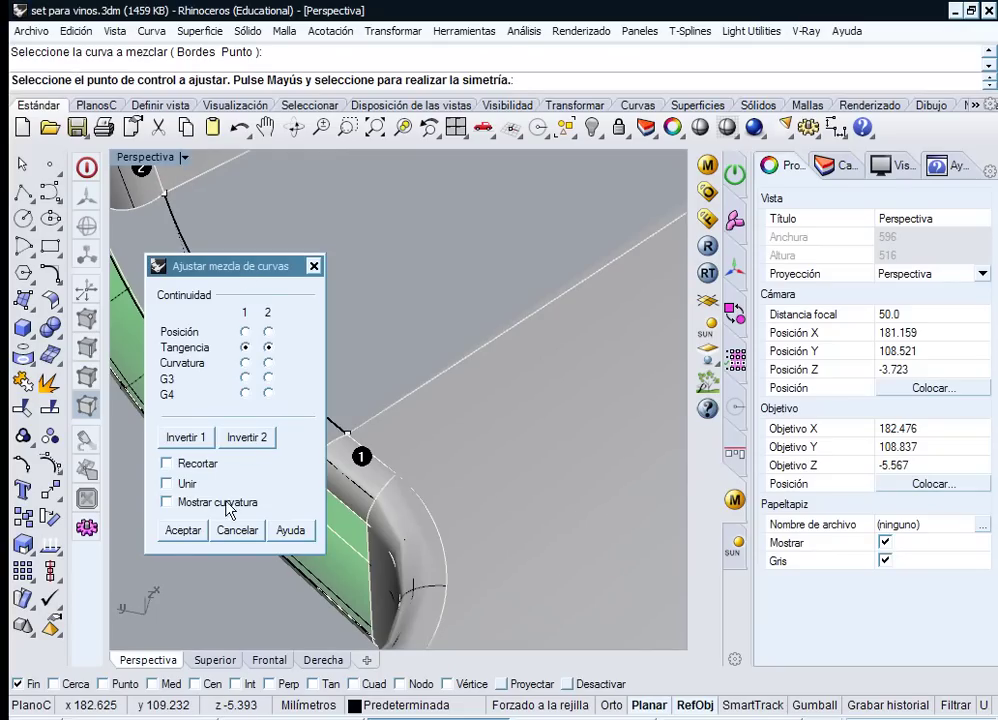
pyautogui.moveTo(258, 284); pyautogui.dragTo(501, 198)
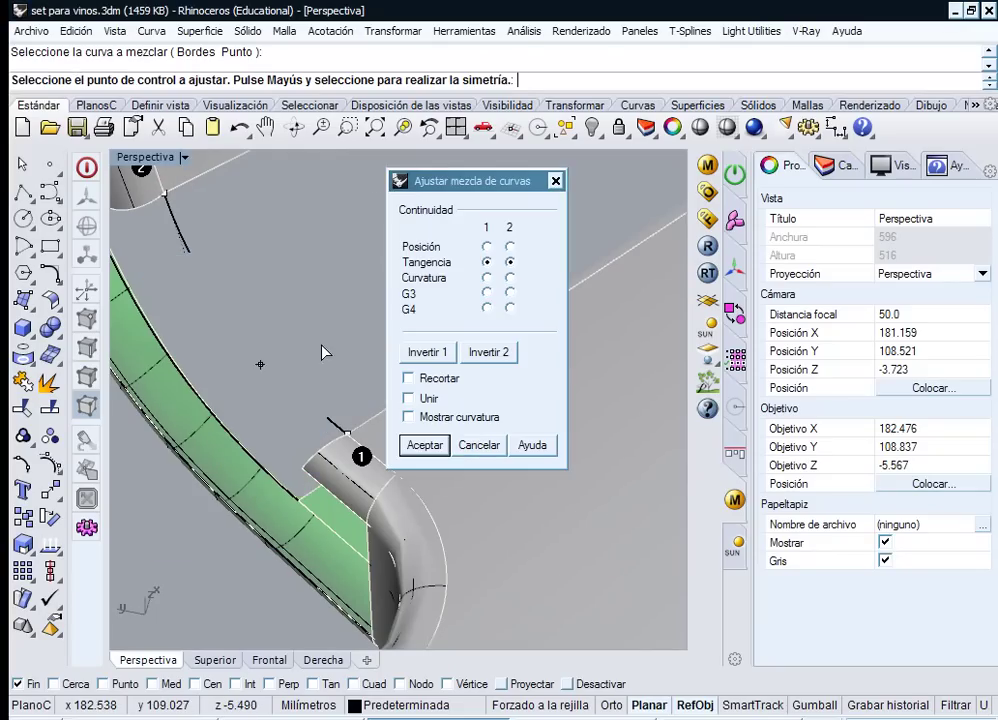
pyautogui.moveTo(323, 350); pyautogui.dragTo(383, 334, button='right')
pyautogui.click(424, 445)
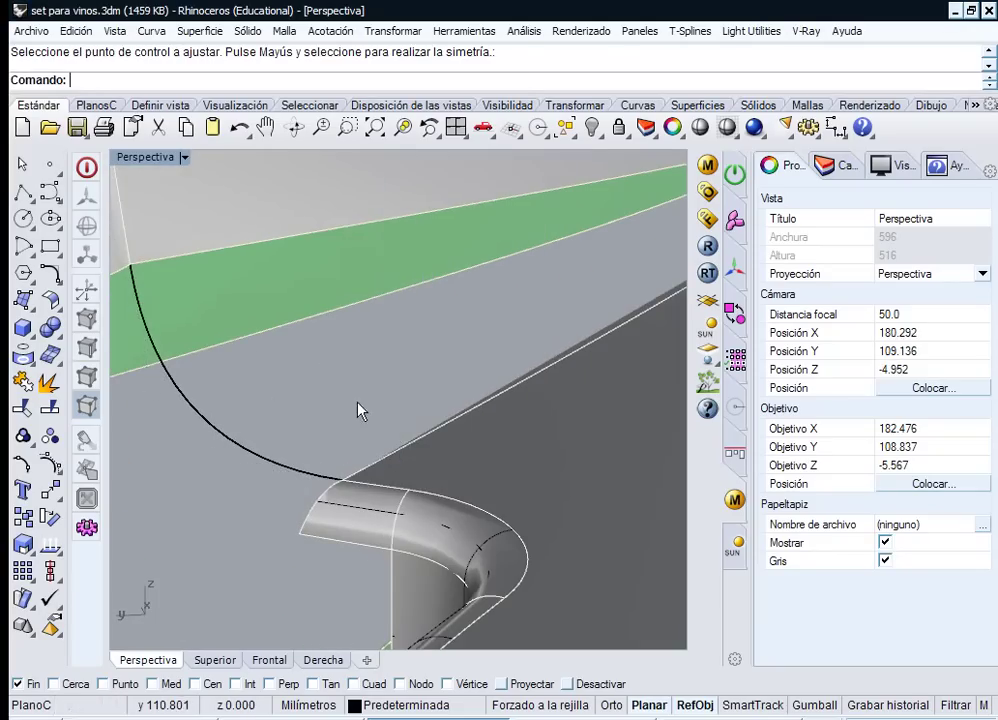
# - Create a tangent blend curve from the vertical fillet's inner edge to the lower edge of the short fillet
pyautogui.moveTo(356, 408); pyautogui.dragTo(345, 430, button='right')
pyautogui.rightClick(190, 354)
pyautogui.click(193, 343)
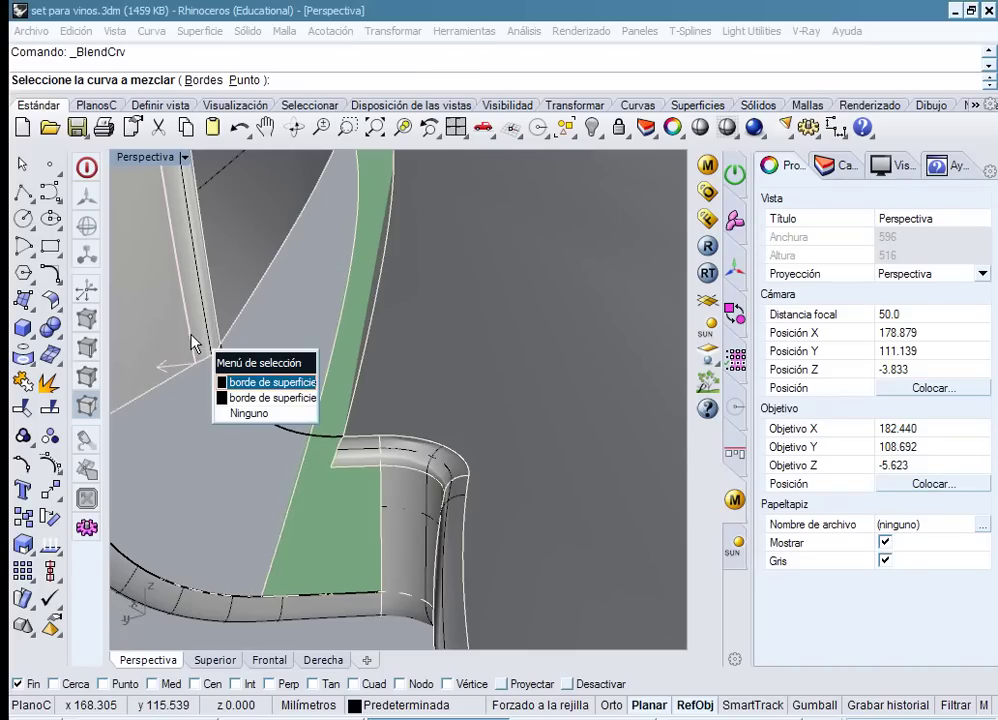
pyautogui.click(237, 388)
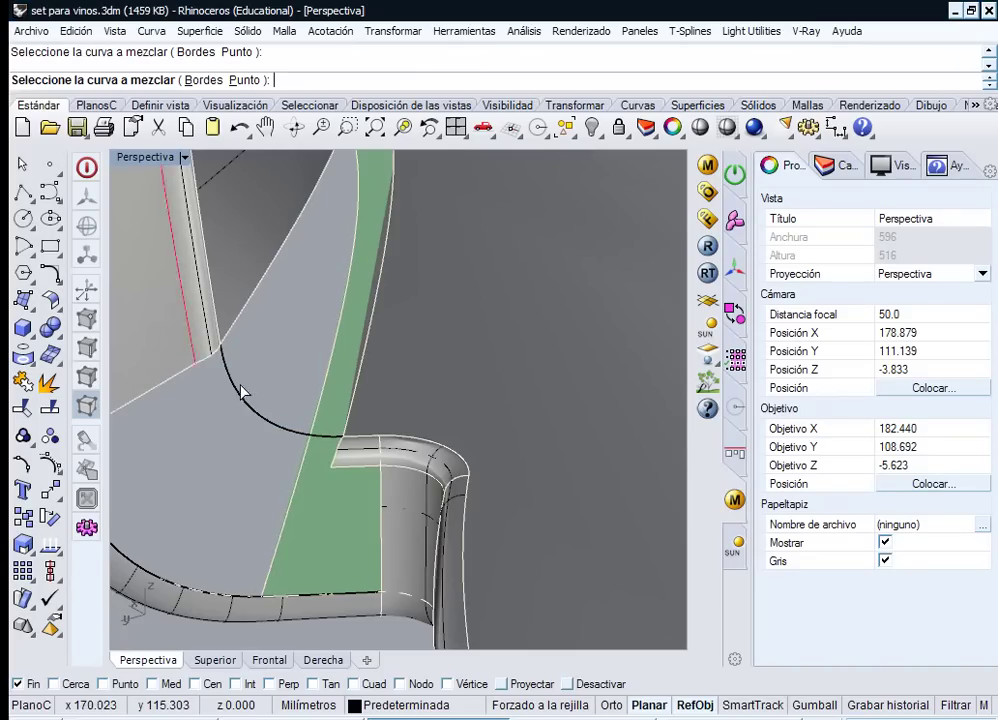
pyautogui.click(350, 470)
pyautogui.press('Return')
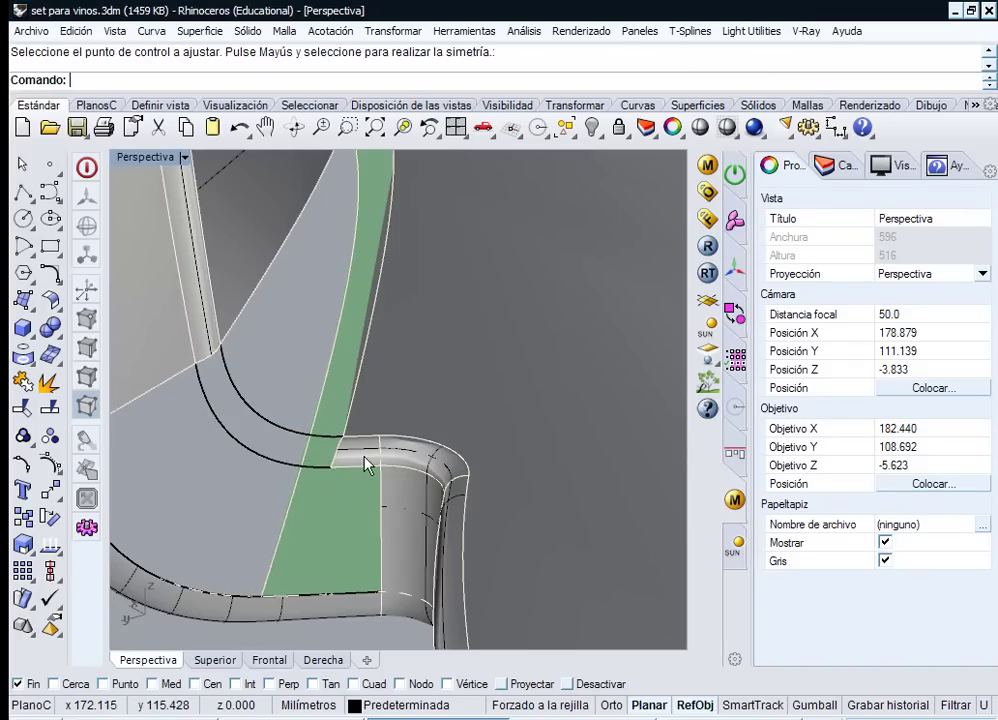
# - Delete the short fillet surface between the two blend curves and the rounded corner fillet
pyautogui.click(365, 462)
pyautogui.press('Delete')
pyautogui.moveTo(336, 472); pyautogui.dragTo(383, 490, button='right')
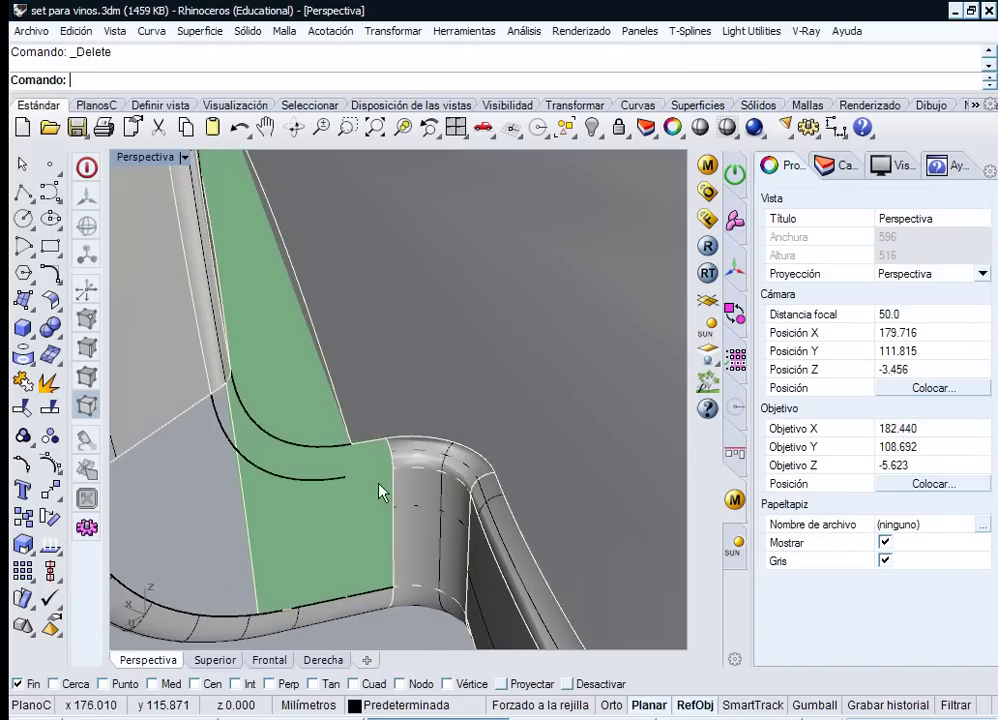
# - Bridge the free end of the lower blend curve to the rounded corner fillet's lower edge with a tangent blend curve
pyautogui.middleClick(383, 488)
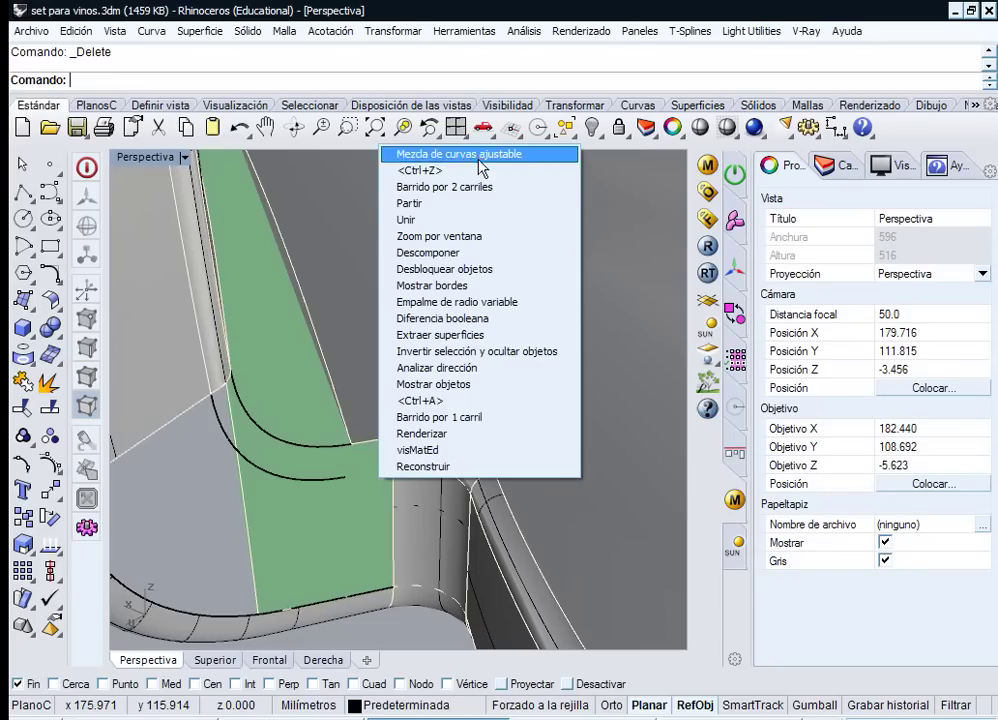
pyautogui.click(480, 155)
pyautogui.click(400, 472)
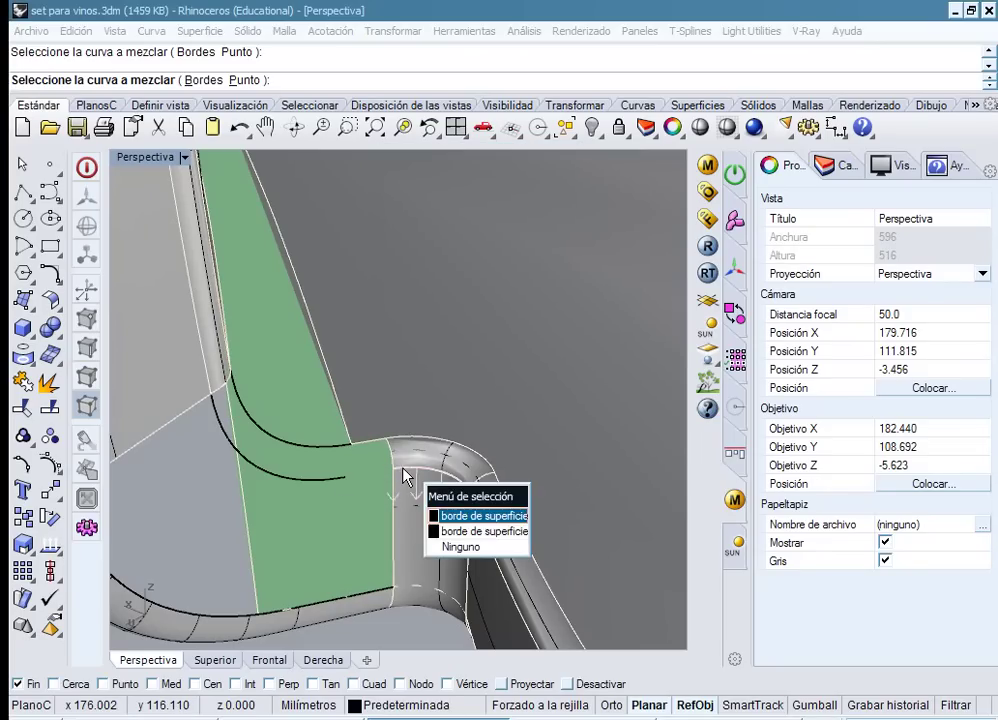
pyautogui.click(452, 516)
pyautogui.click(335, 477)
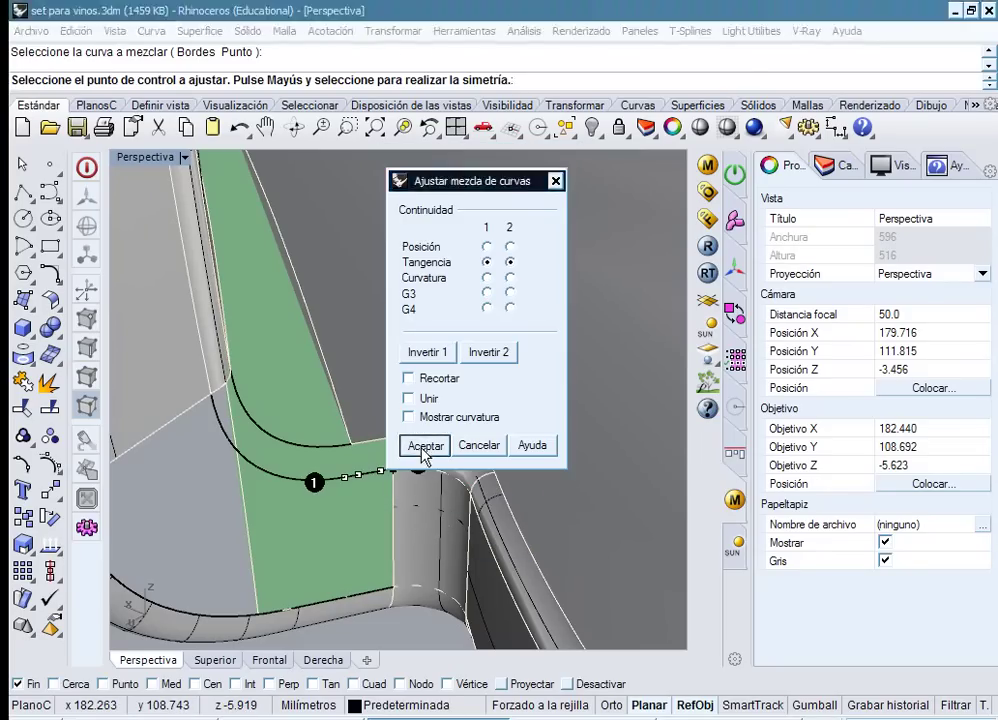
pyautogui.click(424, 444)
# - Join the lower blend curve and its short bridging curve into a single curve
pyautogui.moveTo(424, 444)
pyautogui.mouseDown(button='right')
pyautogui.moveTo(397, 470)
pyautogui.moveTo(492, 430)
pyautogui.moveTo(428, 450)
pyautogui.mouseUp(button='right')
pyautogui.click(394, 468)
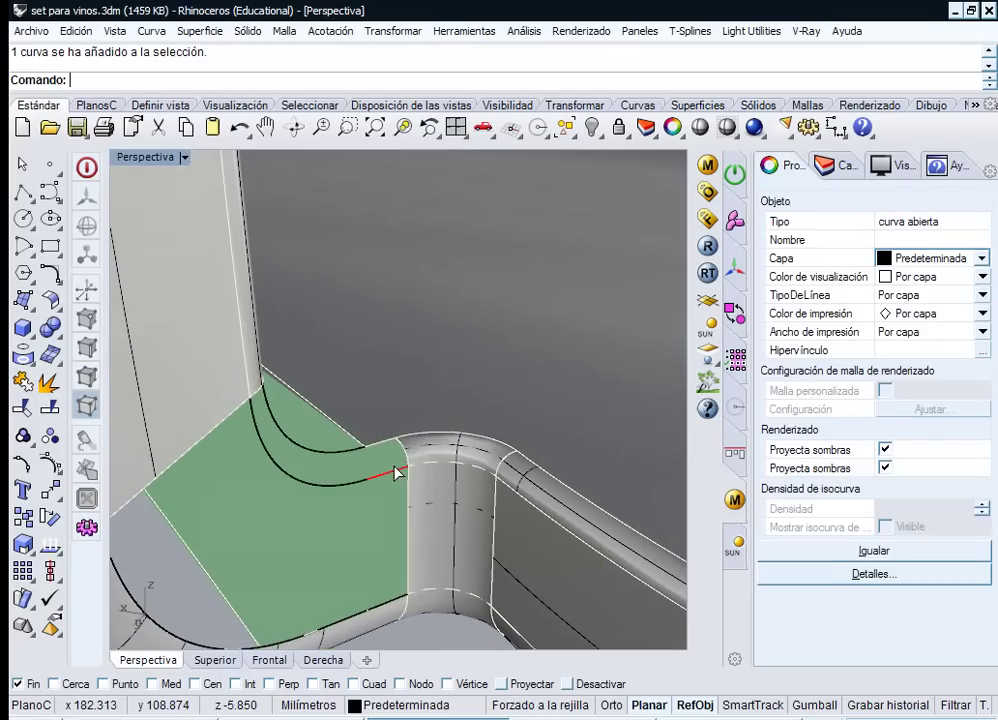
pyautogui.keyDown('shift'); pyautogui.click(356, 478); pyautogui.keyUp('shift')
pyautogui.keyDown('ctrl'); pyautogui.click(346, 514); pyautogui.keyUp('ctrl')
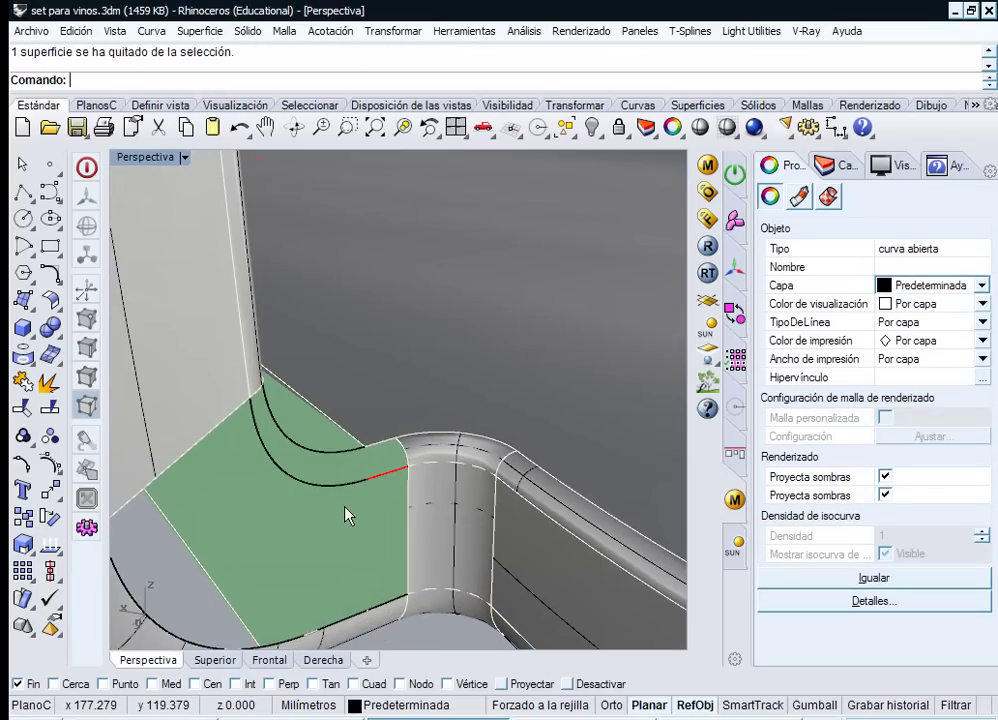
pyautogui.keyDown('shift'); pyautogui.click(350, 485); pyautogui.keyUp('shift')
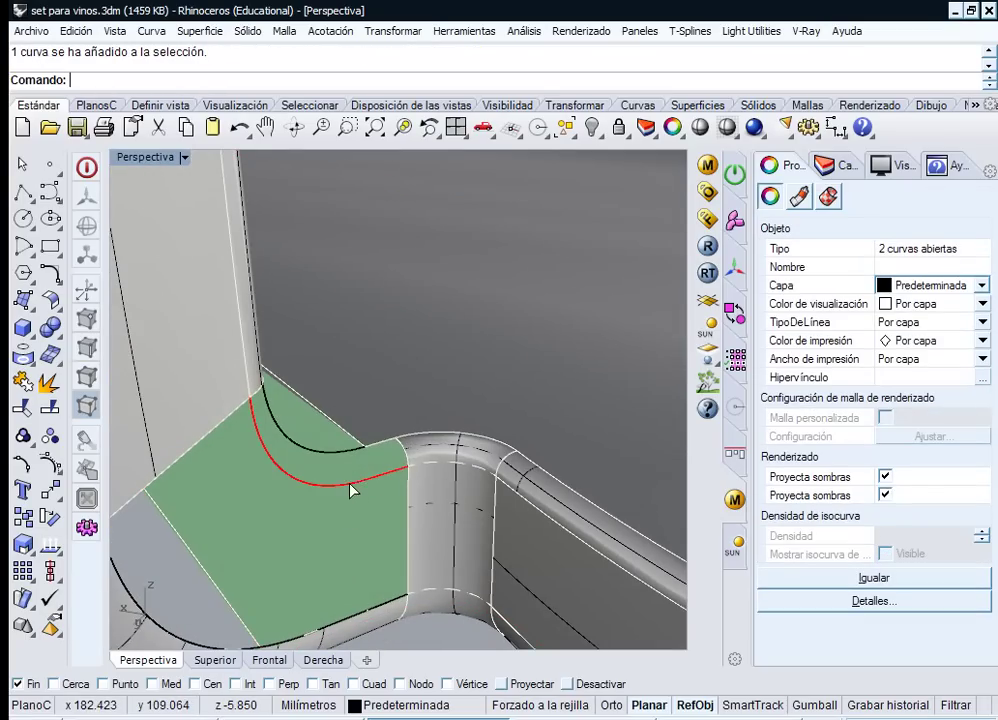
pyautogui.click(26, 388)
pyautogui.moveTo(312, 401); pyautogui.dragTo(227, 364, button='right')
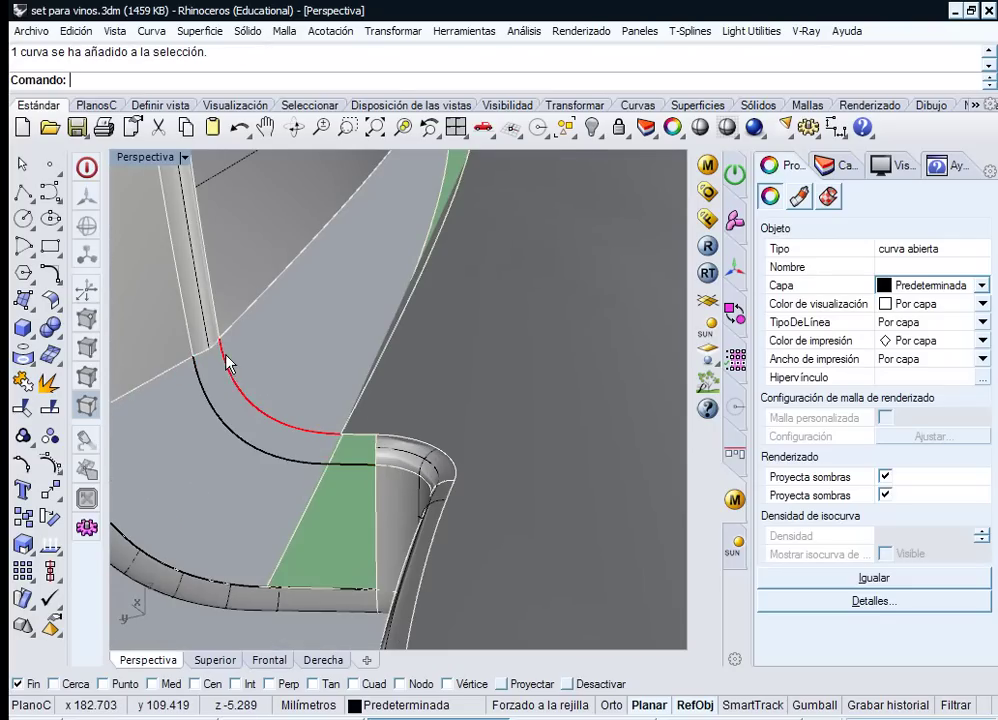
pyautogui.moveTo(255, 403); pyautogui.dragTo(330, 425, button='right')
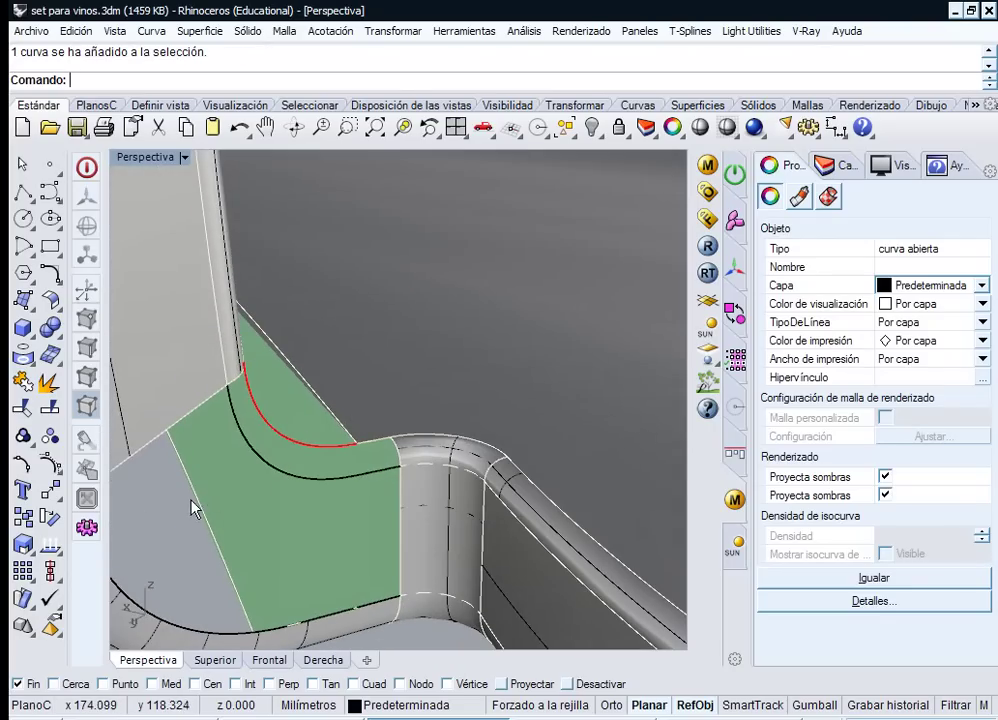
pyautogui.press('Escape')
# - Sweep a two-rail surface along the upper chained edges and the lower joined curve, using both fillets' end edges as cross sections
pyautogui.moveTo(319, 481)
pyautogui.mouseDown(button='right')
pyautogui.moveTo(368, 479)
pyautogui.moveTo(330, 487)
pyautogui.moveTo(318, 470)
pyautogui.mouseUp(button='right')
pyautogui.moveTo(393, 452); pyautogui.dragTo(332, 428, button='right')
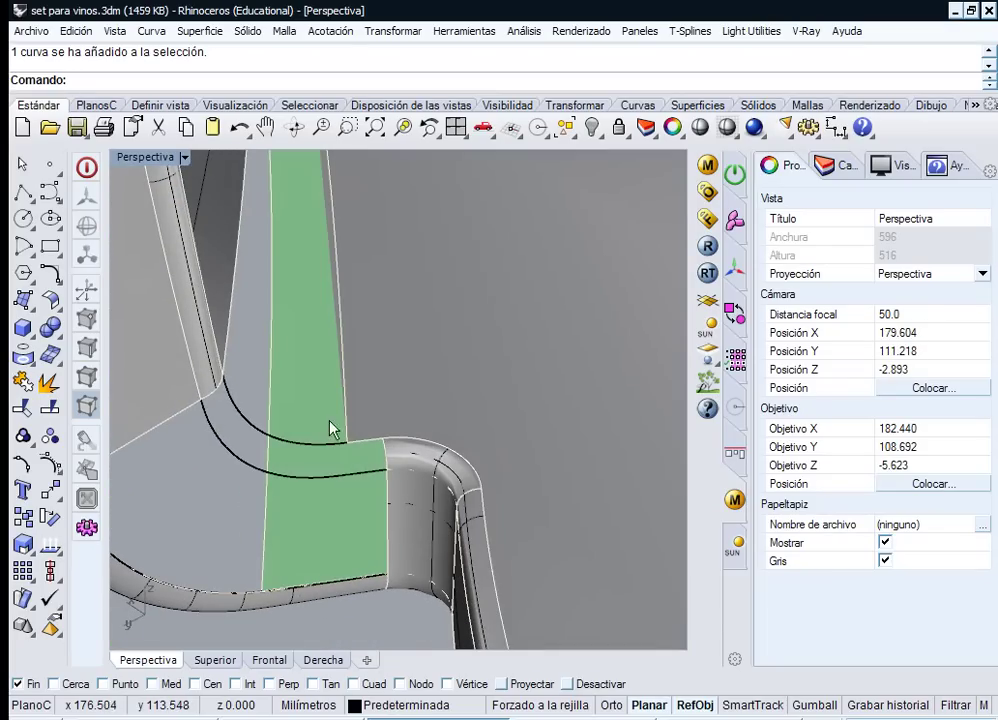
pyautogui.click(199, 30)
pyautogui.click(212, 97)
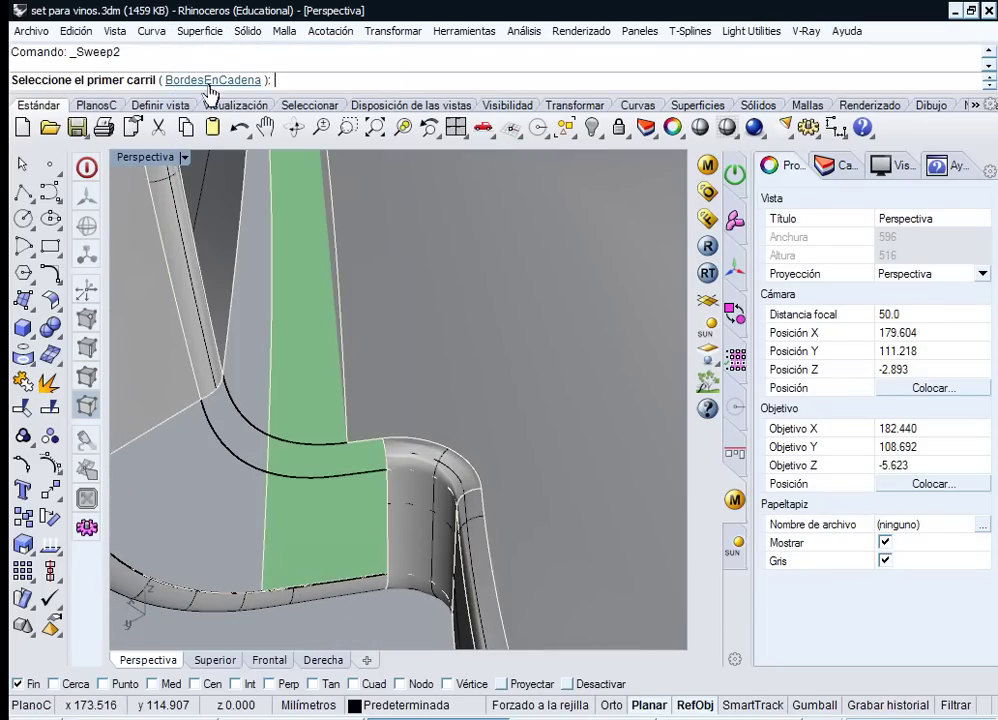
pyautogui.click(212, 80)
pyautogui.click(360, 445)
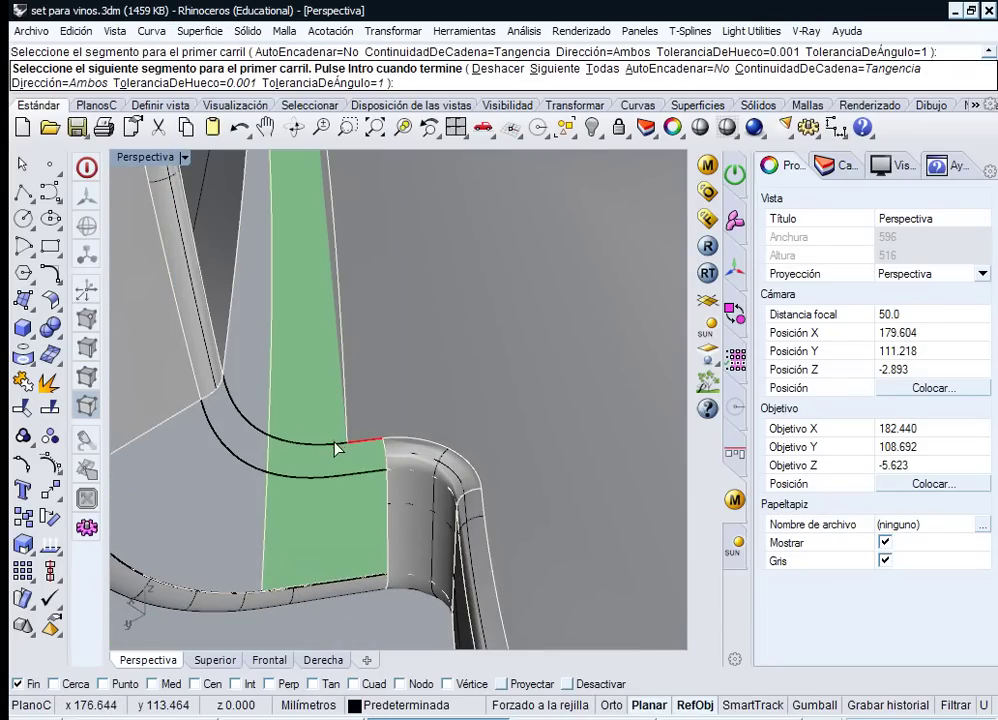
pyautogui.click(336, 447)
pyautogui.press('Return')
pyautogui.click(367, 472)
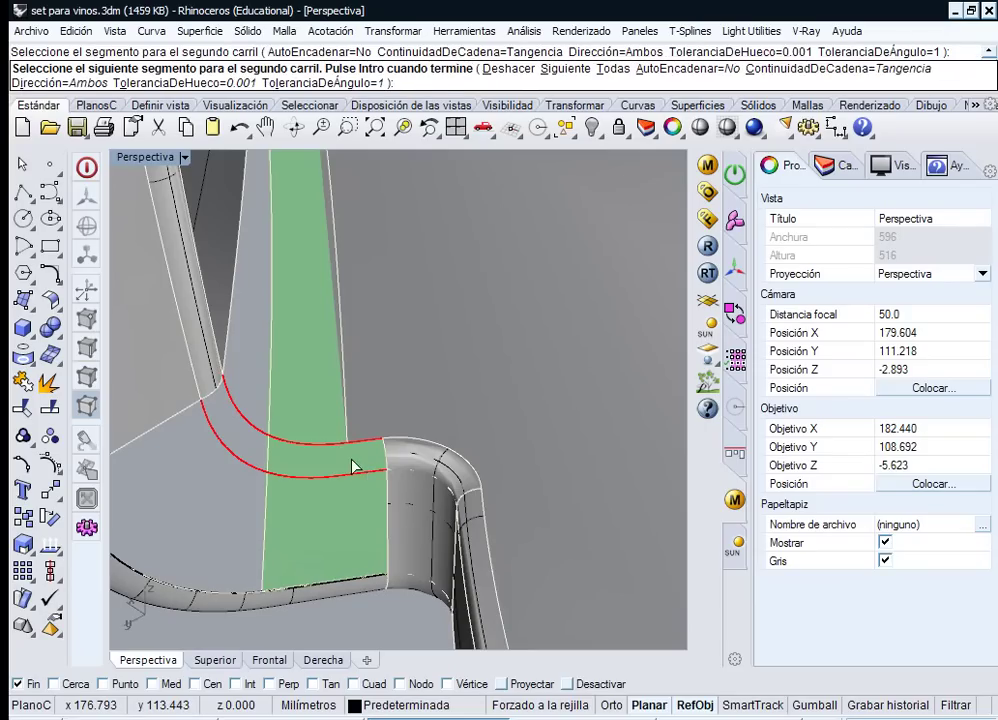
pyautogui.press('Return')
pyautogui.click(384, 458)
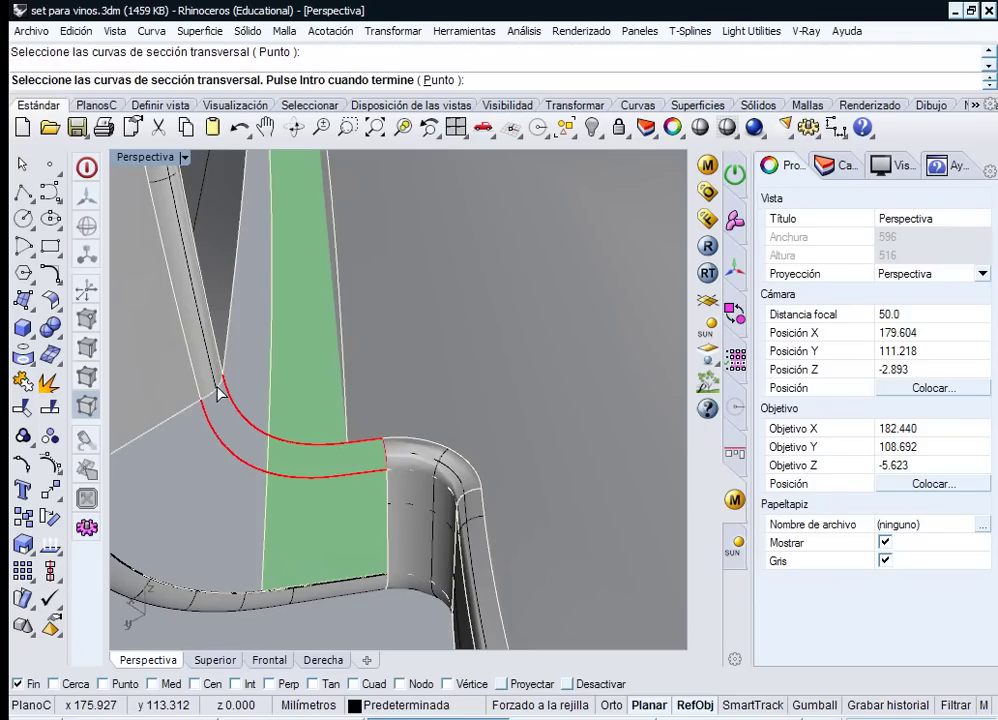
pyautogui.press('Return')
pyautogui.press('Return')
# - Delete the flat inclined face that ends between the two swept corner surfaces
pyautogui.moveTo(263, 461); pyautogui.dragTo(178, 397, button='right')
pyautogui.keyDown('ctrl'); pyautogui.moveTo(229, 331); pyautogui.dragTo(257, 331, button='right'); pyautogui.keyUp('ctrl')
pyautogui.moveTo(265, 376); pyautogui.dragTo(420, 448, button='right')
pyautogui.moveTo(278, 432); pyautogui.dragTo(250, 430, button='right')
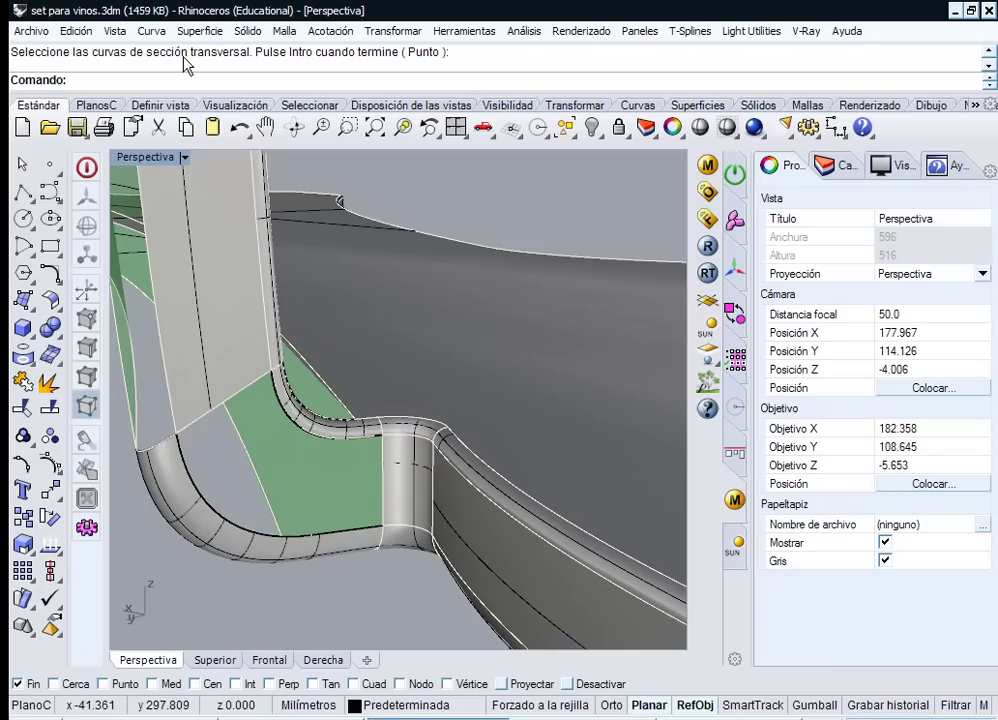
pyautogui.click(220, 338)
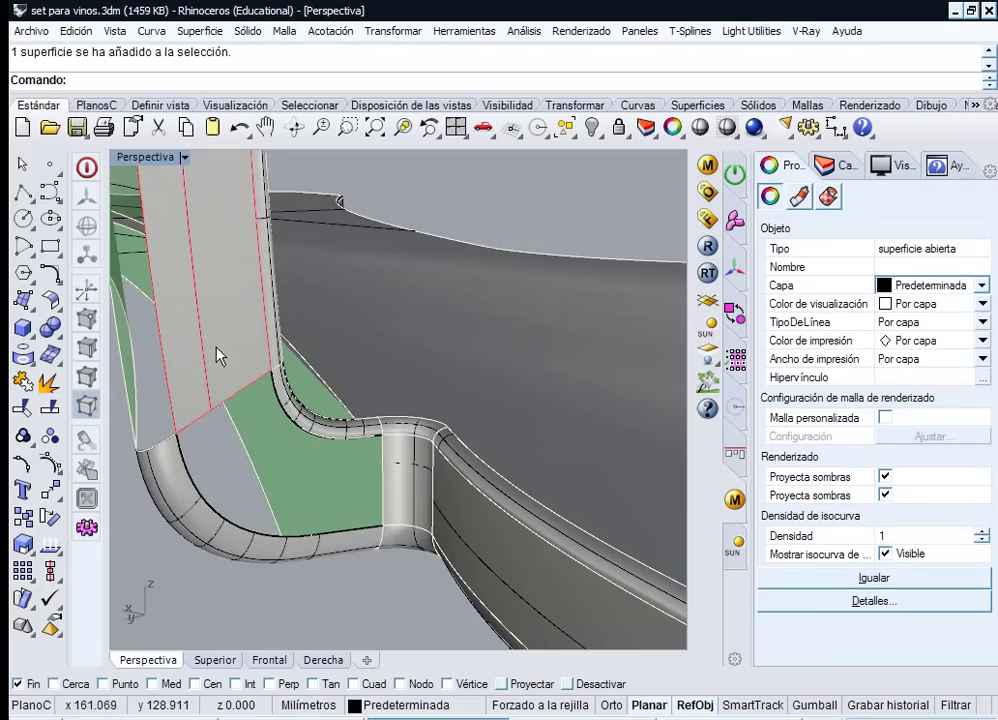
pyautogui.press('Delete')
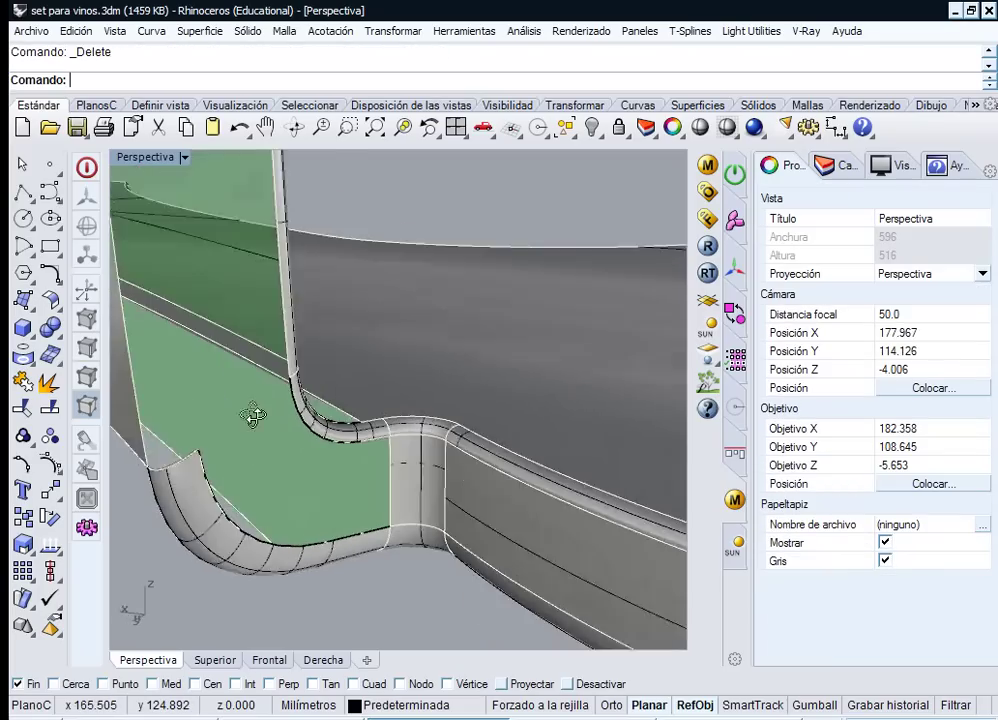
pyautogui.moveTo(249, 408); pyautogui.dragTo(268, 433, button='right')
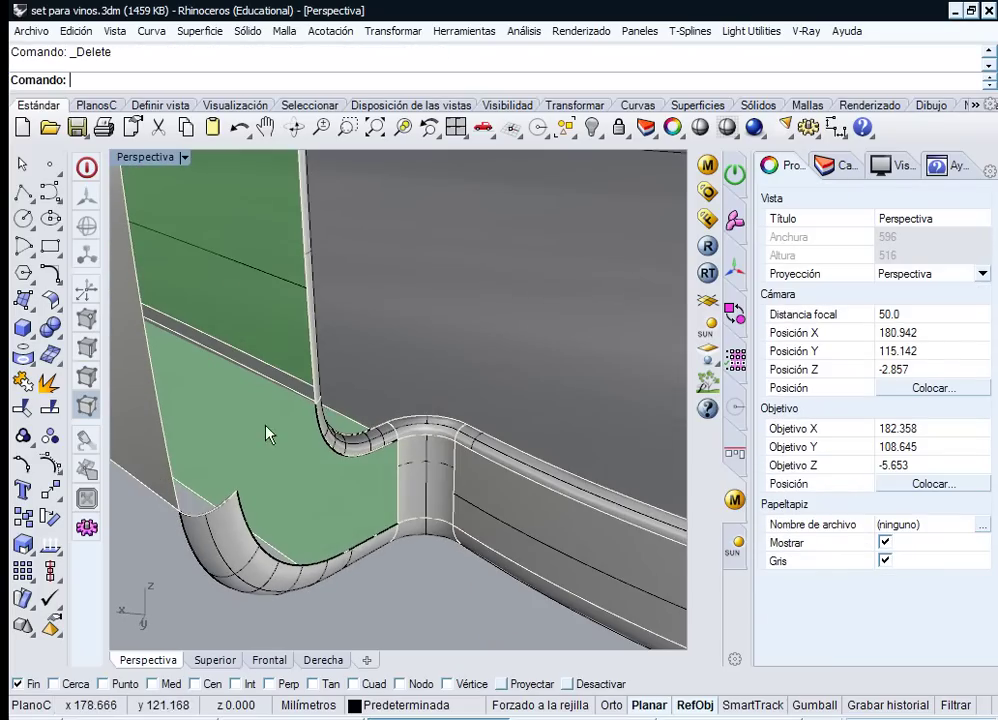
# - Create a tangent blend curve between the end edges at the lower swept surface and the upper vertical fillet
pyautogui.click(52, 277)
pyautogui.click(156, 289)
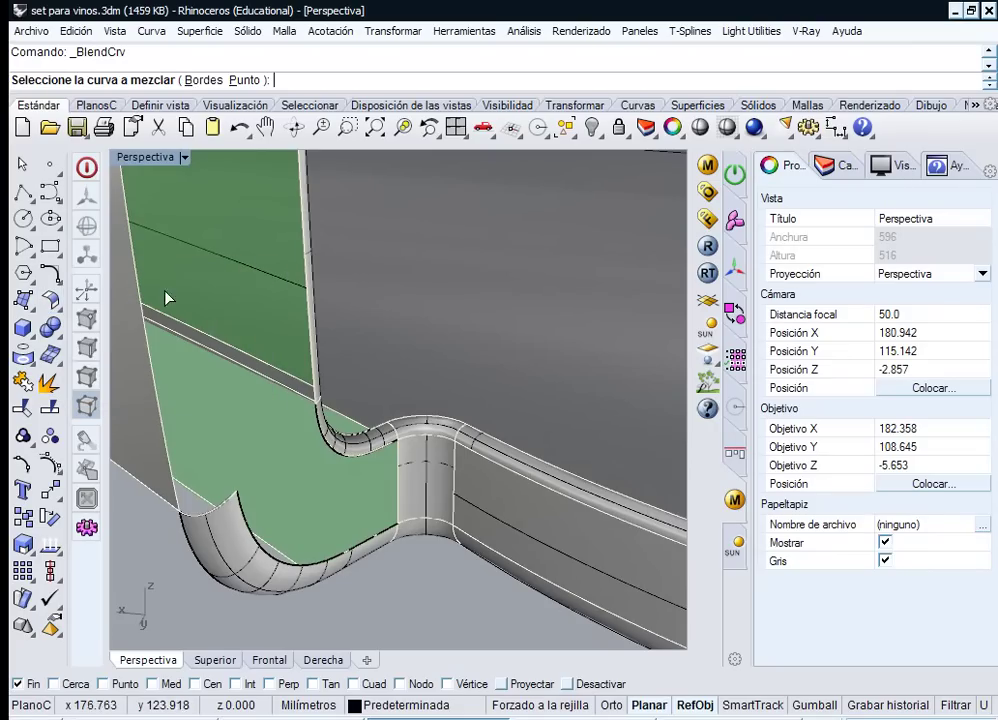
pyautogui.click(238, 510)
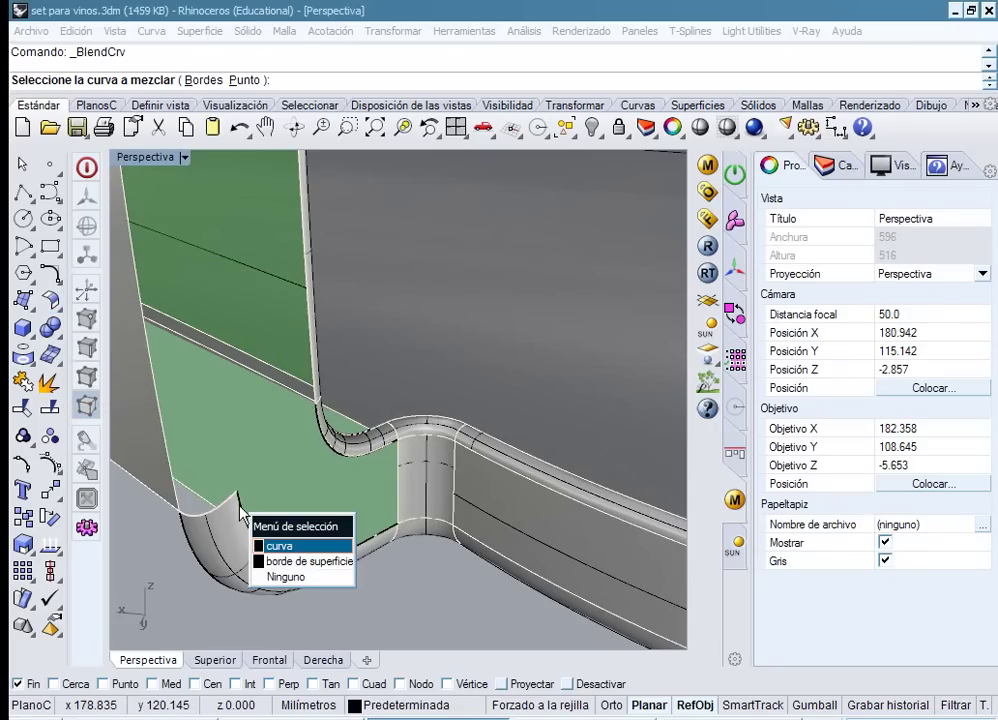
pyautogui.click(283, 562)
pyautogui.moveTo(368, 410); pyautogui.dragTo(283, 413, button='right')
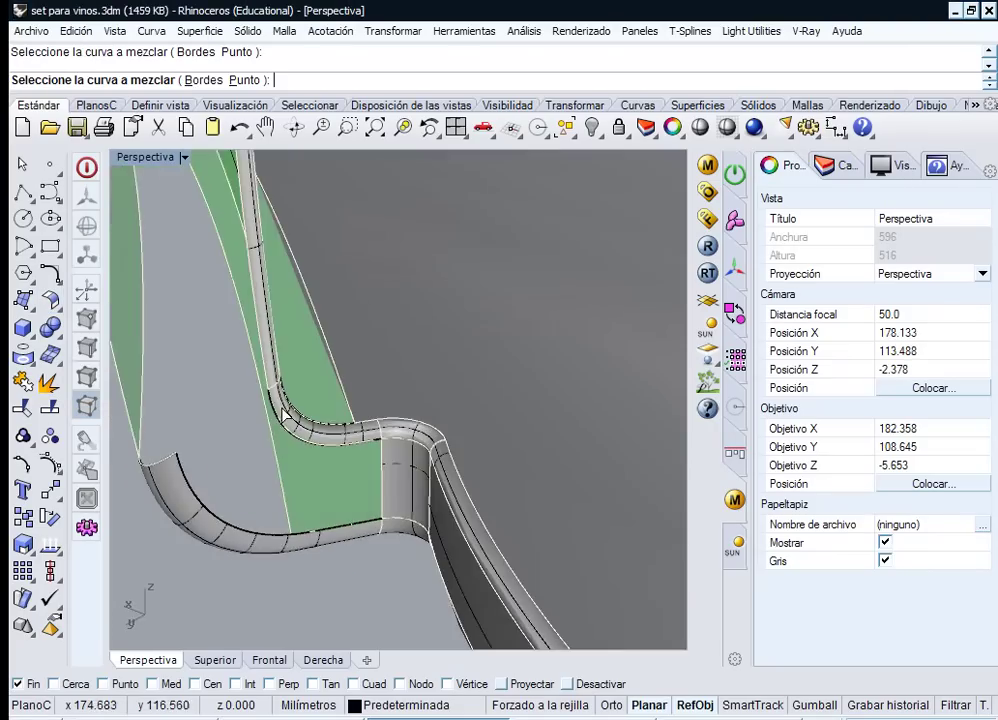
pyautogui.scroll(7, 260, 390)
pyautogui.click(257, 386)
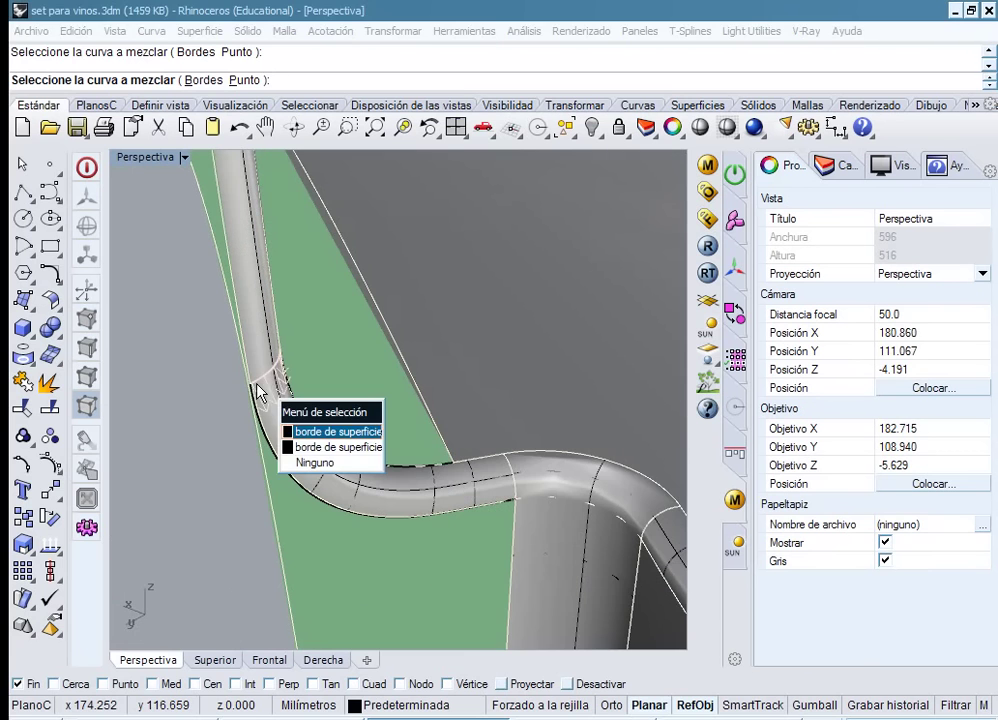
pyautogui.click(305, 435)
pyautogui.scroll(-7, 308, 392)
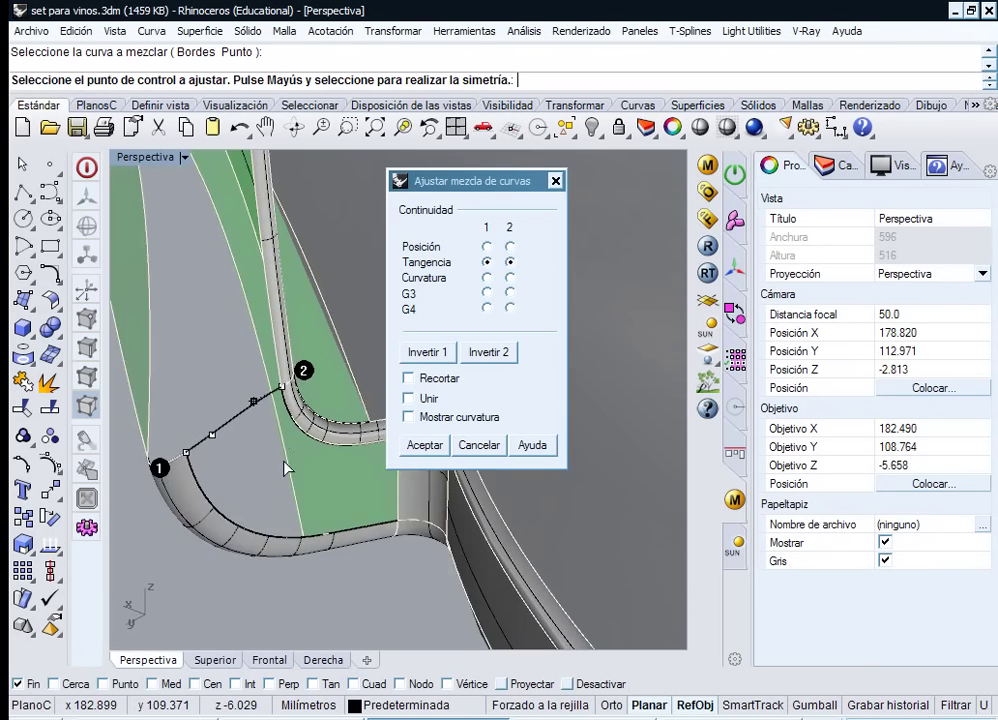
pyautogui.moveTo(285, 466); pyautogui.dragTo(303, 354, button='right')
pyautogui.click(430, 449)
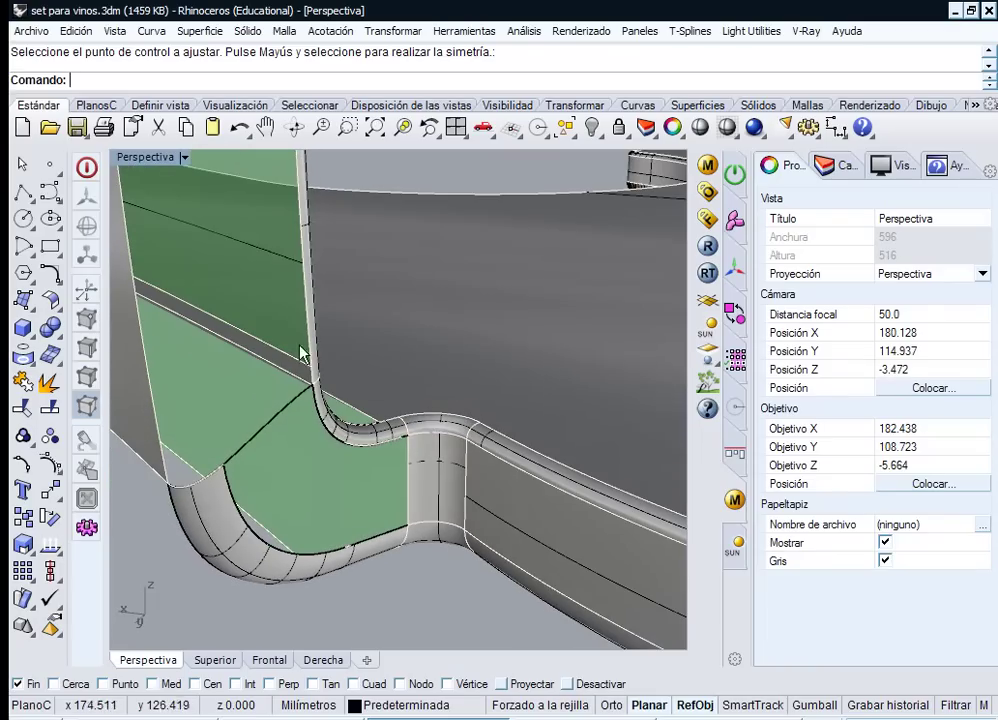
# - Sweep a two-rail surface along the lower corner surfaces' facing chained edges, using the diagonal curve and the vertical fillet's end edge as cross sections
pyautogui.click(199, 31)
pyautogui.click(255, 100)
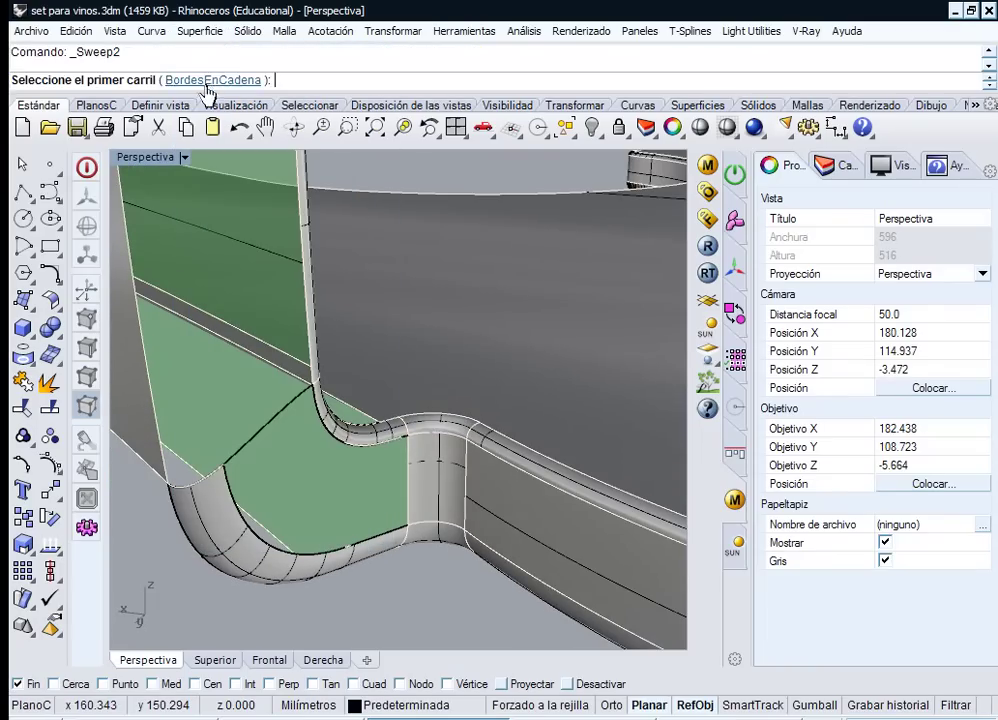
pyautogui.click(318, 420)
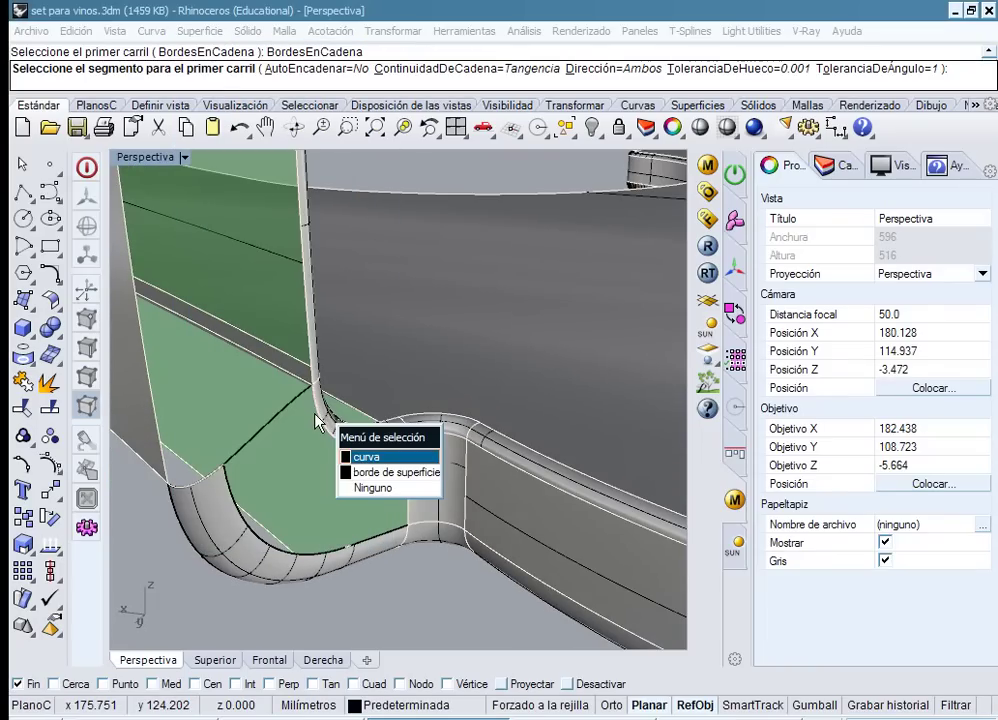
pyautogui.click(364, 473)
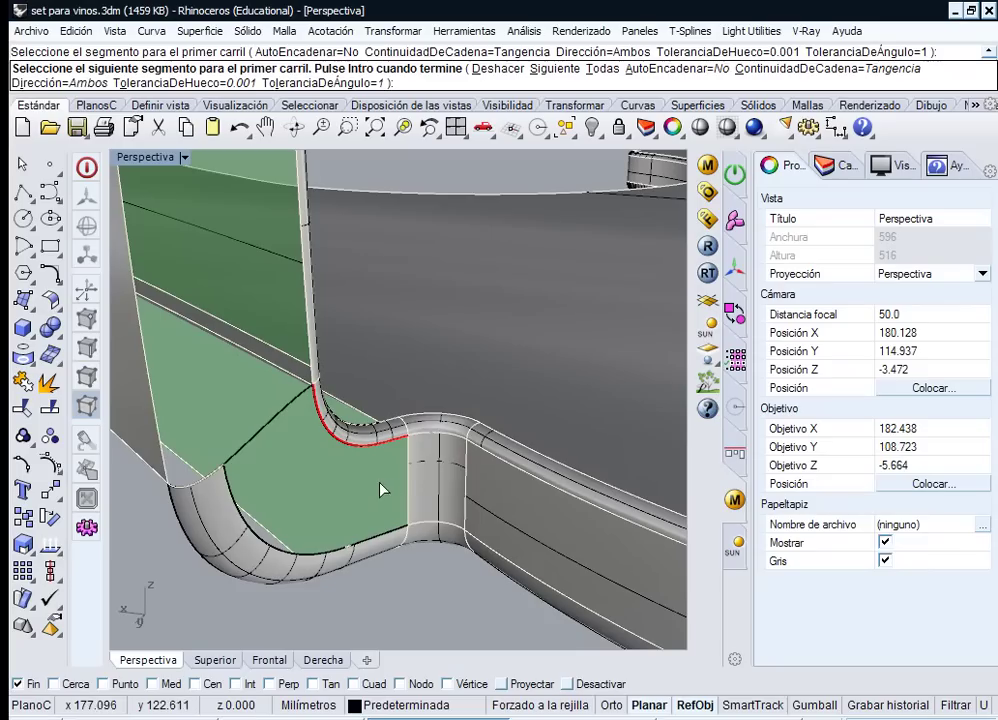
pyautogui.rightClick(272, 520)
pyautogui.click(240, 512)
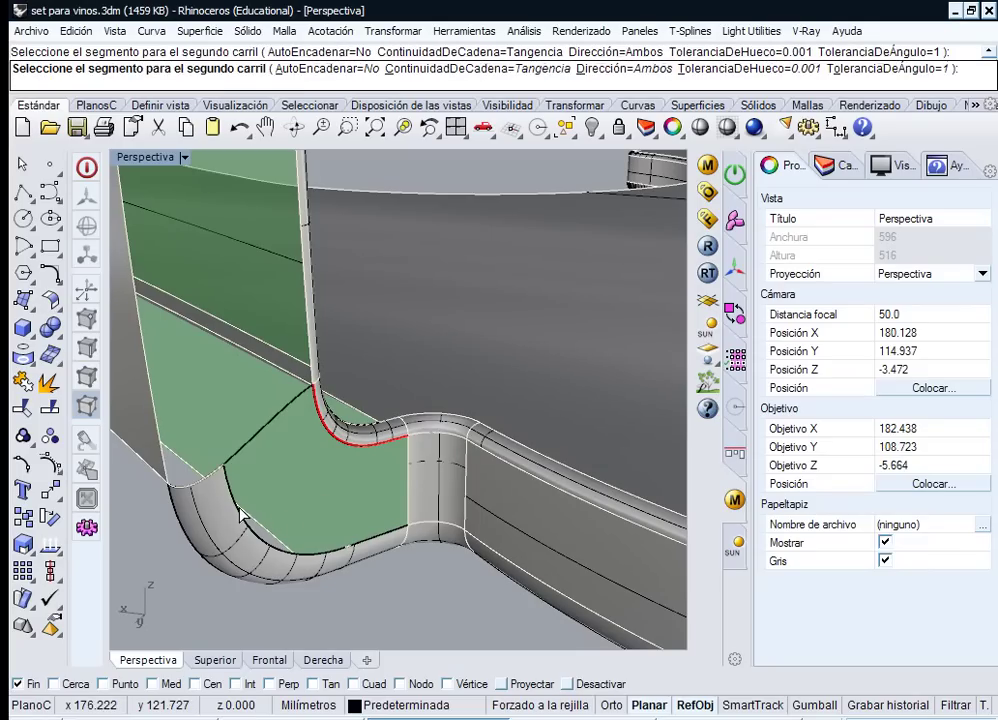
pyautogui.hotkey('ctrl', 'z')
pyautogui.click(260, 540)
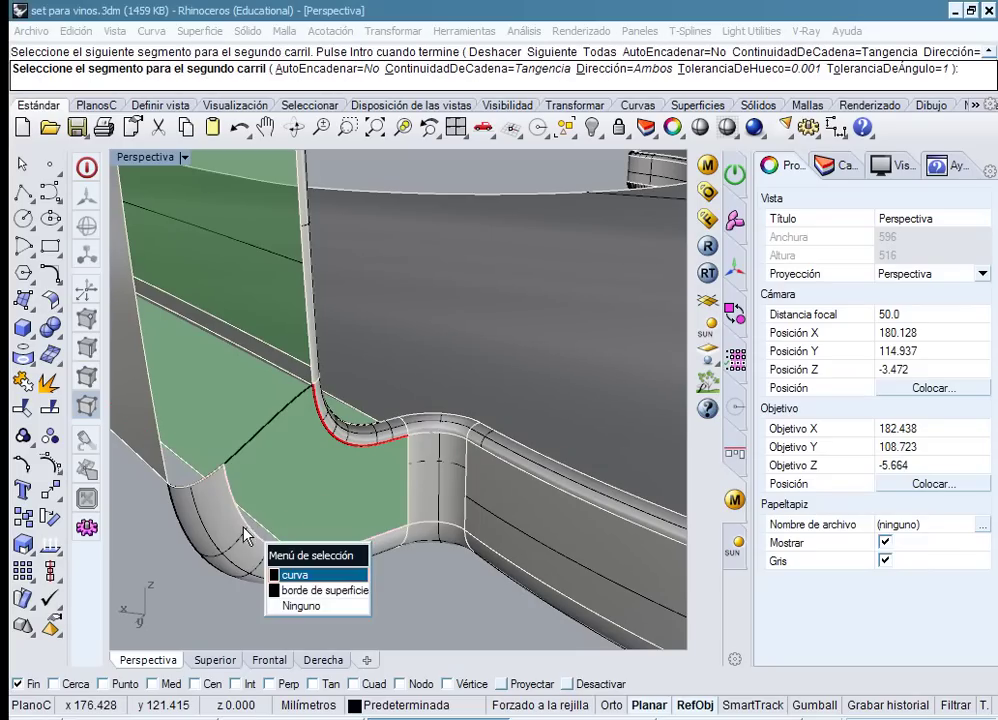
pyautogui.click(310, 592)
pyautogui.rightClick(256, 452)
pyautogui.click(250, 446)
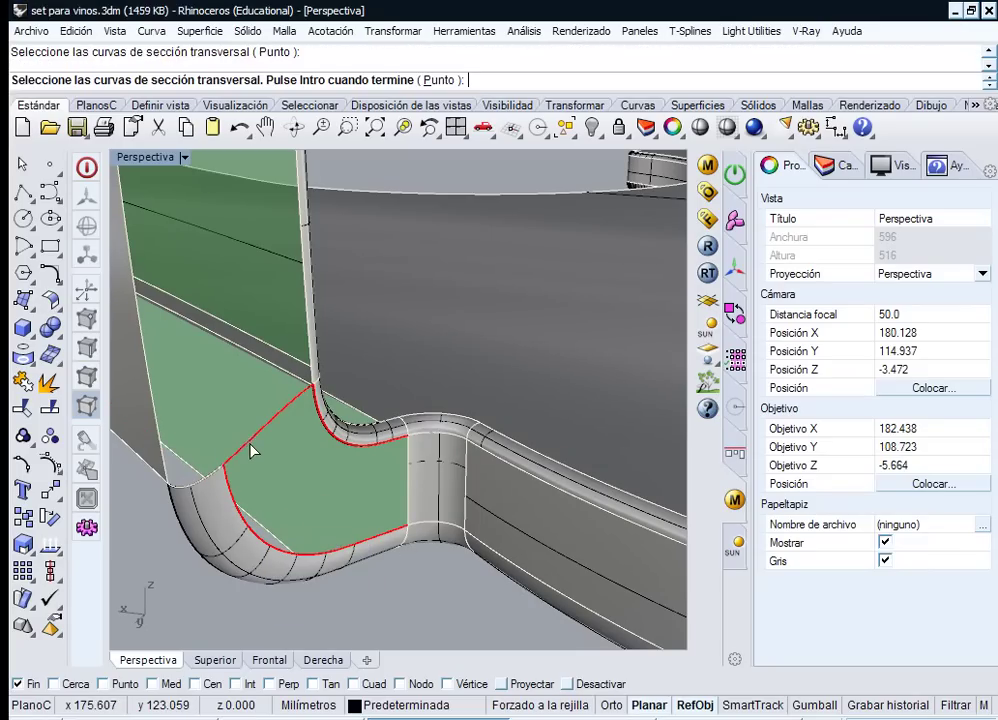
pyautogui.press('Return')
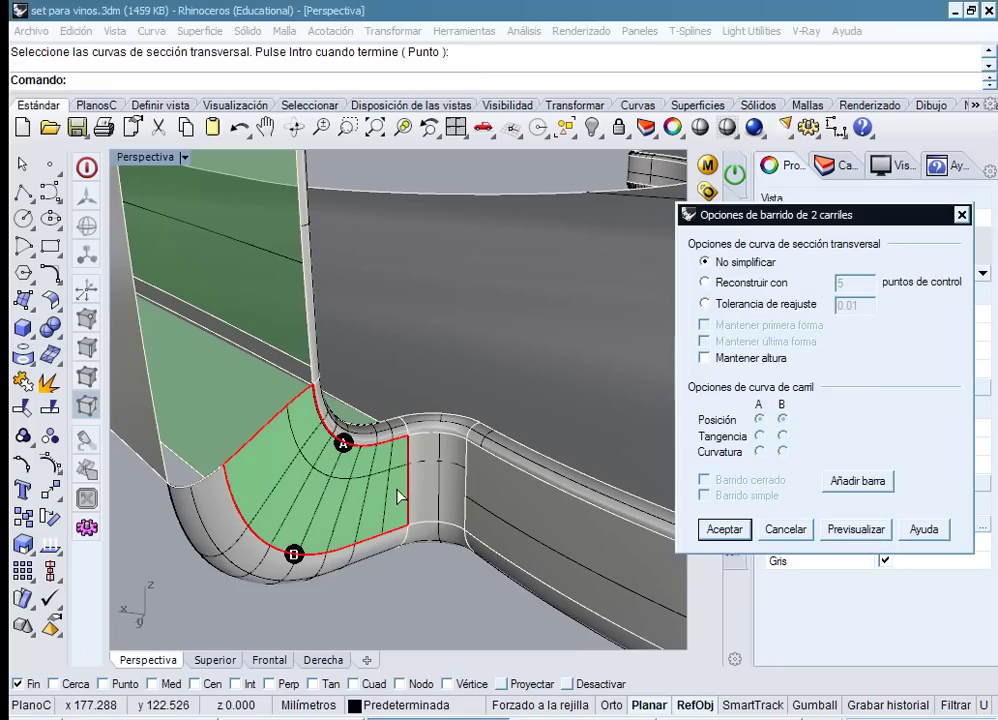
pyautogui.press('Return')
# - Join the three swept surfaces of the lower corner with the adjacent vertical, upper and lower fillet surfaces into one polysurface
pyautogui.click(363, 439)
pyautogui.keyDown('shift'); pyautogui.click(245, 535); pyautogui.keyUp('shift')
pyautogui.keyDown('shift'); pyautogui.click(398, 527); pyautogui.keyUp('shift')
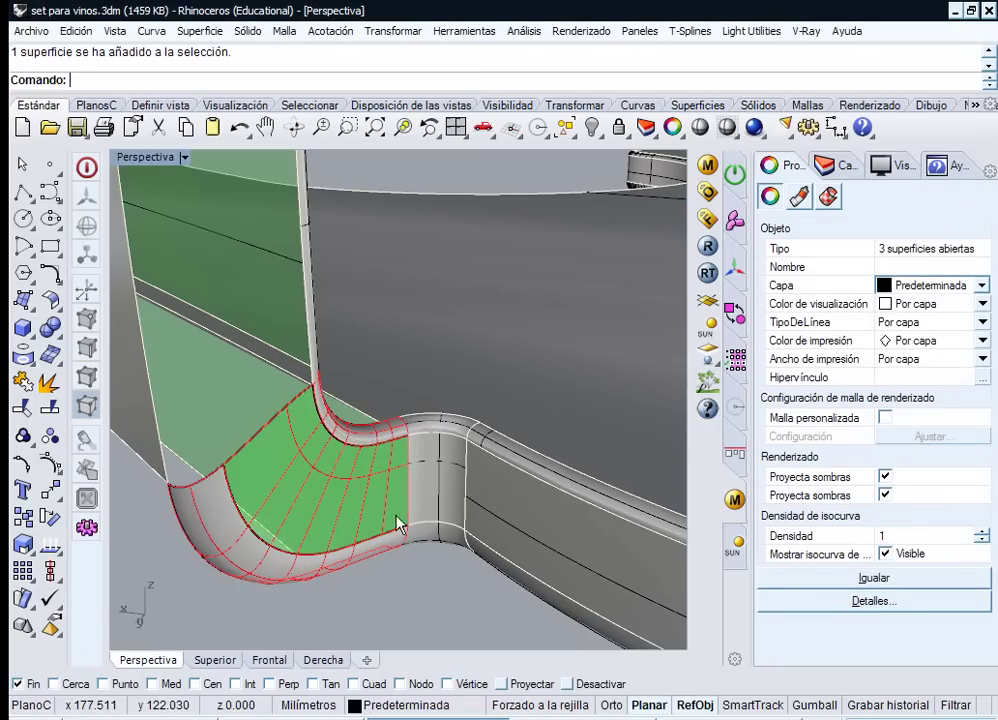
pyautogui.keyDown('shift'); pyautogui.click(424, 536); pyautogui.keyUp('shift')
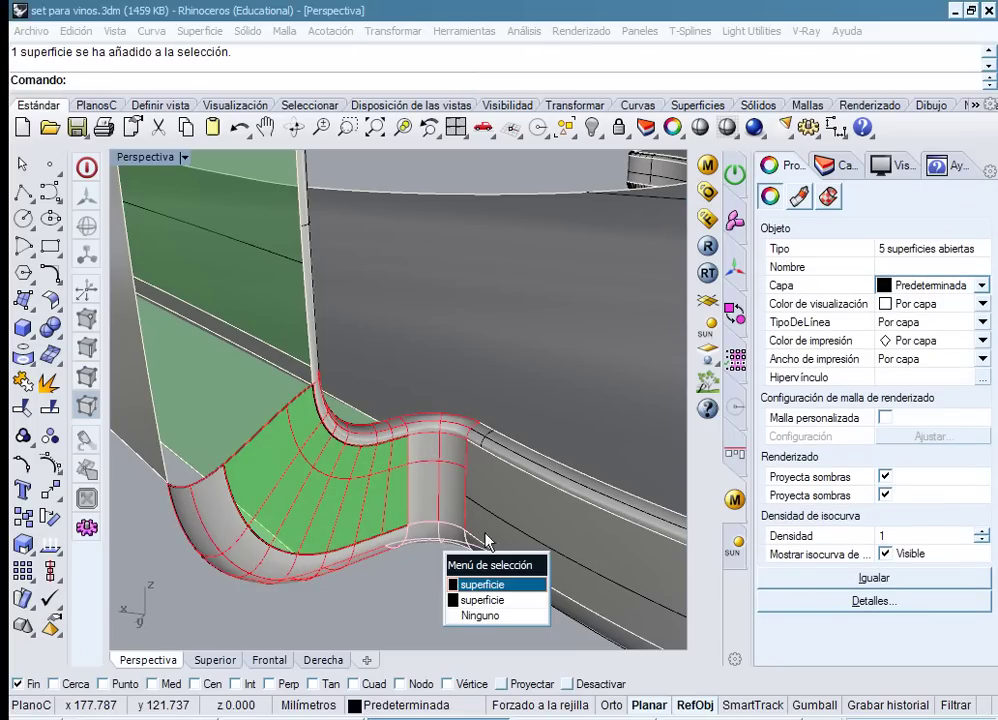
pyautogui.click(484, 586)
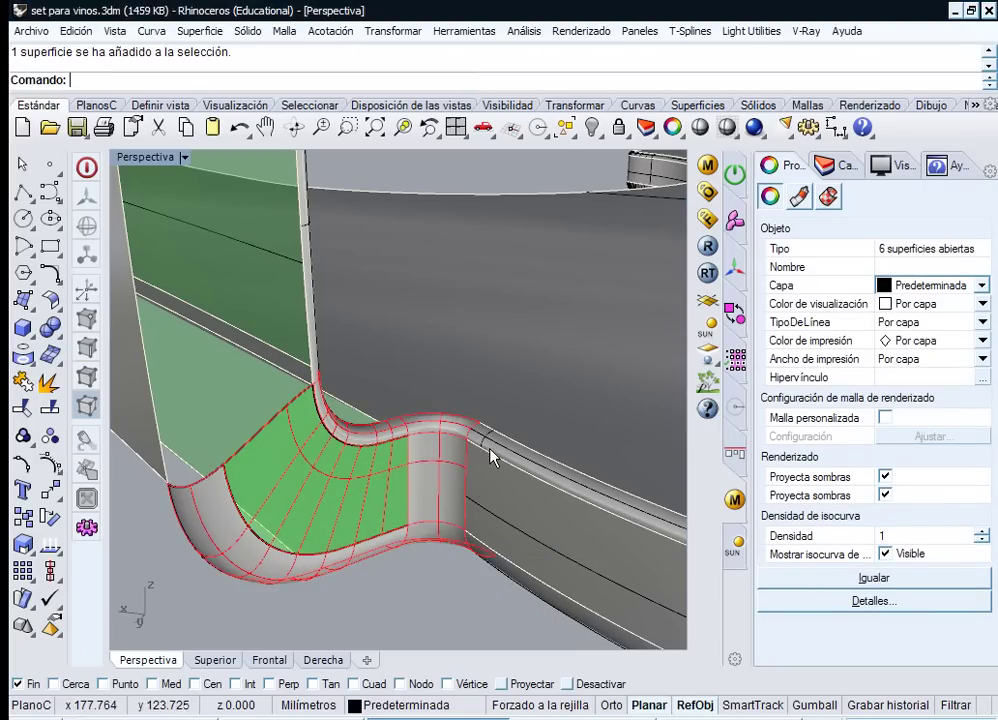
pyautogui.click(26, 386)
pyautogui.click(188, 580)
pyautogui.moveTo(188, 580); pyautogui.dragTo(262, 515, button='right')
pyautogui.click(262, 515)
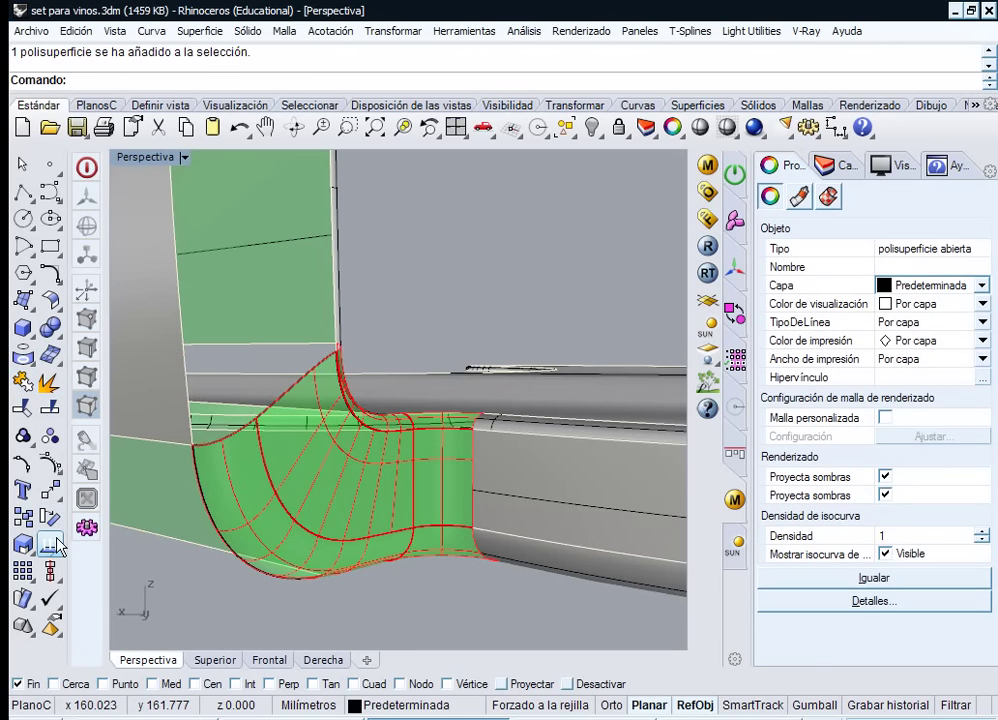
pyautogui.rightClick(272, 476)
# - Examine the upper bridge corner's fillet and inner face surfaces and how they meet the vertical opening
pyautogui.click(316, 633)
pyautogui.moveTo(317, 636); pyautogui.dragTo(401, 490, button='right')
pyautogui.moveTo(324, 302); pyautogui.dragTo(368, 350, button='right')
pyautogui.click(369, 354)
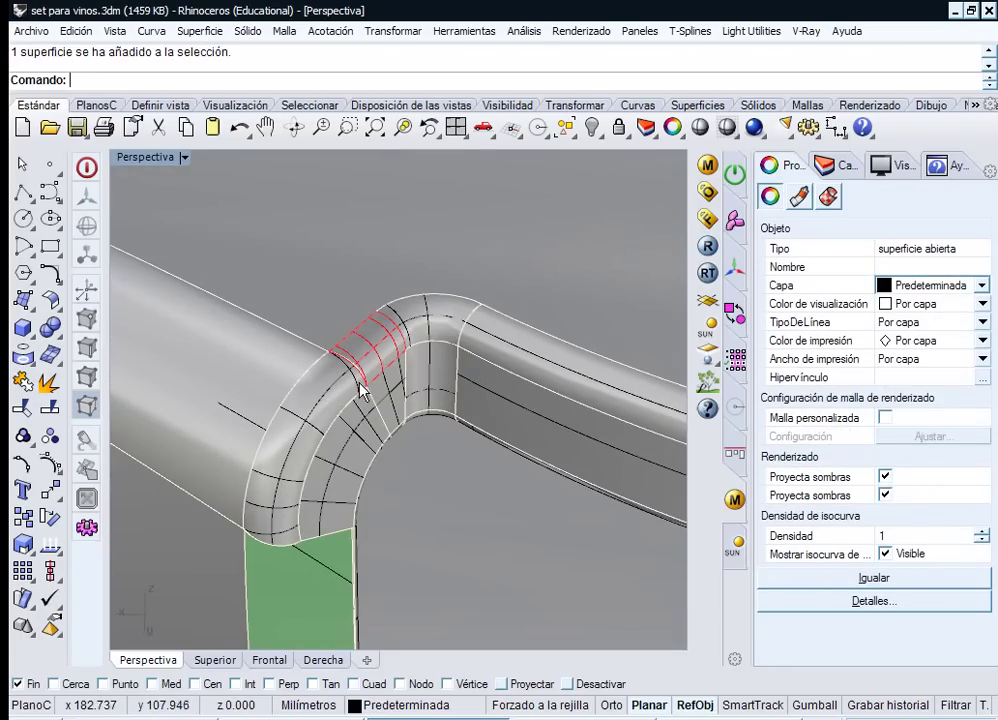
pyautogui.moveTo(340, 404); pyautogui.dragTo(297, 364, button='right')
pyautogui.moveTo(258, 400)
pyautogui.mouseDown(button='right')
pyautogui.moveTo(267, 383)
pyautogui.moveTo(296, 374)
pyautogui.moveTo(272, 379)
pyautogui.moveTo(272, 390)
pyautogui.mouseUp(button='right')
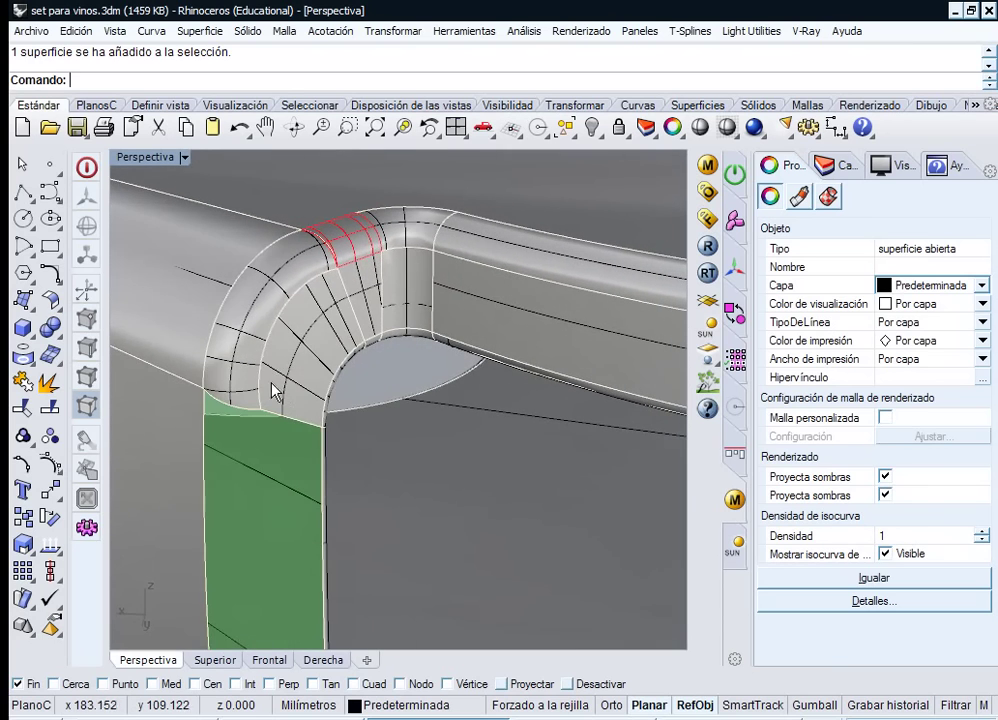
pyautogui.click(290, 394)
pyautogui.click(357, 468)
pyautogui.moveTo(342, 368); pyautogui.dragTo(348, 396, button='right')
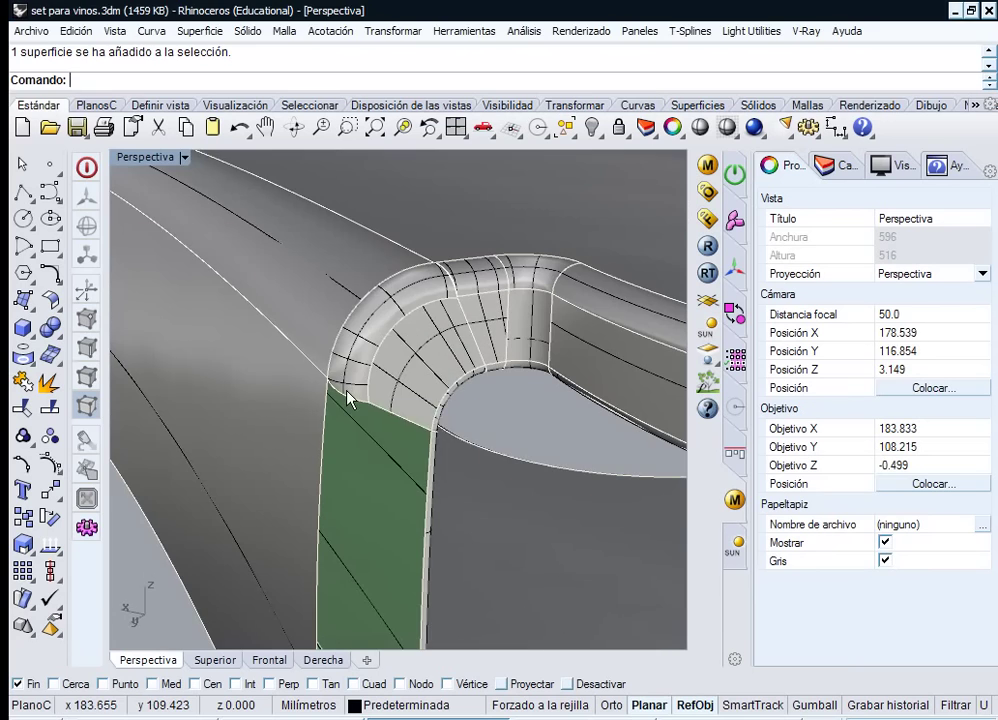
pyautogui.click(348, 396)
pyautogui.click(414, 470)
pyautogui.moveTo(413, 471); pyautogui.dragTo(418, 353, button='right')
pyautogui.scroll(-7, 418, 353)
pyautogui.keyDown('shift'); pyautogui.moveTo(422, 418); pyautogui.dragTo(285, 360, button='right'); pyautogui.keyUp('shift')
pyautogui.moveTo(331, 258); pyautogui.dragTo(336, 245, button='right')
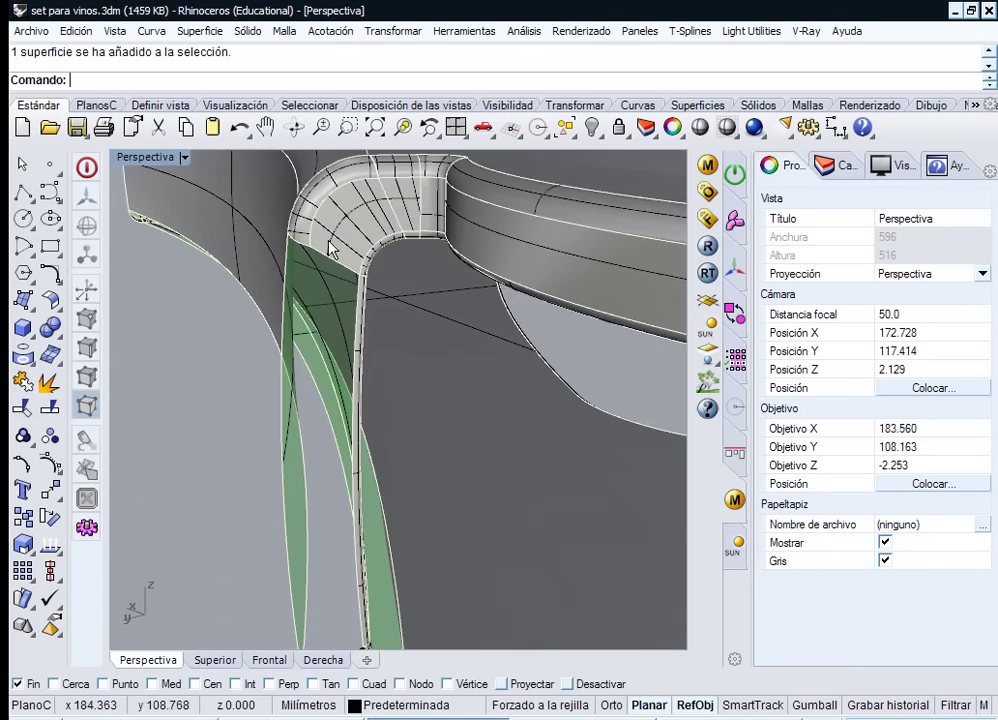
pyautogui.click(336, 245)
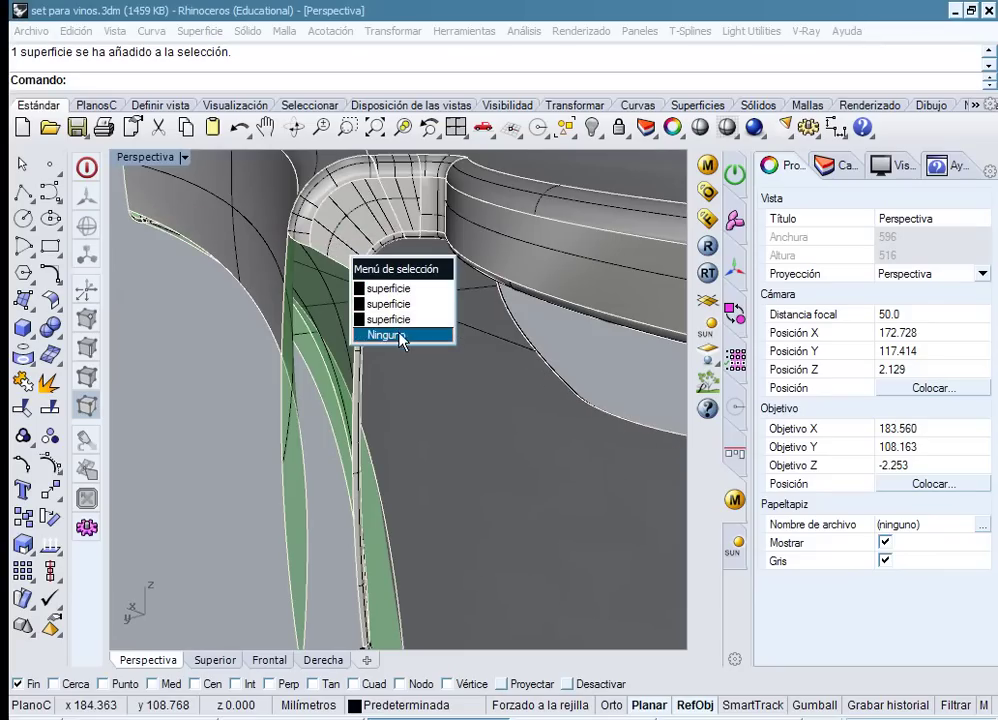
pyautogui.click(414, 336)
# - Delete the curved fillet surface that wraps around the outer side of the upper bridge corner
pyautogui.moveTo(414, 336); pyautogui.dragTo(428, 290, button='right')
pyautogui.click(356, 282)
pyautogui.click(356, 269)
pyautogui.press('Delete')
pyautogui.scroll(3, 429, 292)
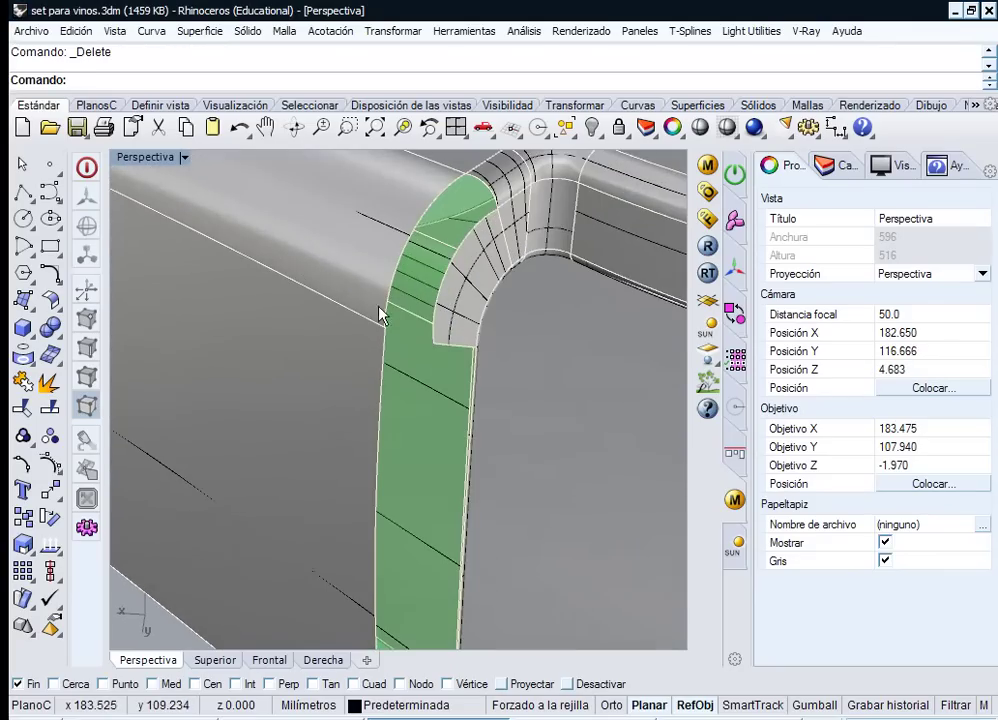
pyautogui.scroll(3, 399, 280)
# - Delete the long rounded surface that runs along the lever's upper outer edge up to the corner
pyautogui.scroll(-5, 403, 300)
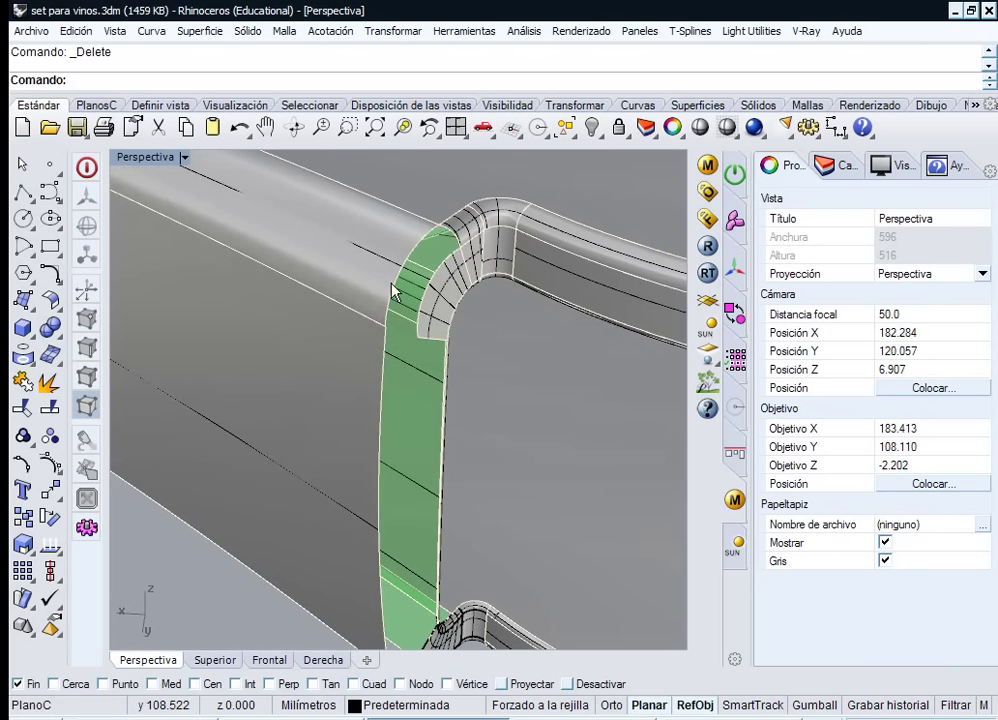
pyautogui.click(393, 270)
pyautogui.click(457, 325)
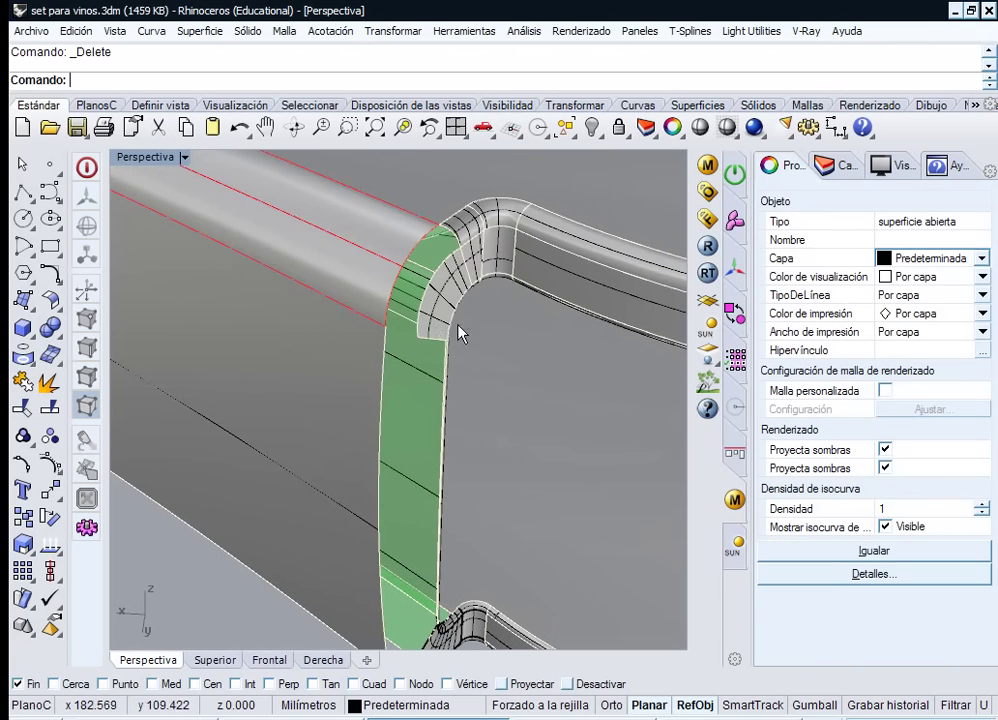
pyautogui.scroll(5, 401, 290)
pyautogui.scroll(-2, 420, 262)
pyautogui.scroll(-3, 424, 268)
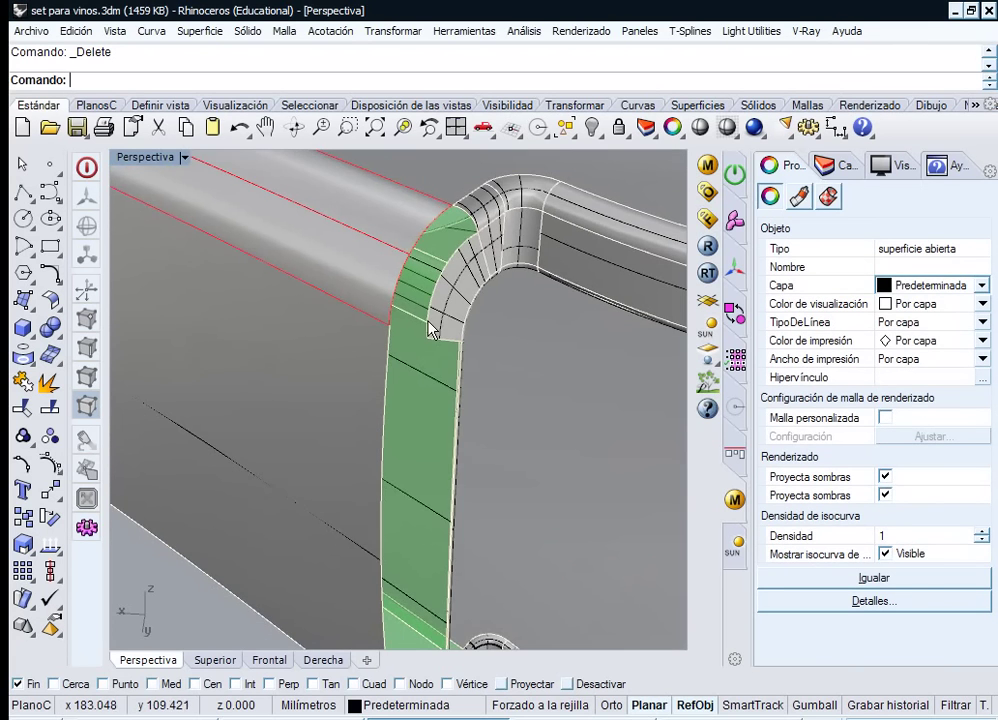
pyautogui.press('Delete')
# - Create a tangent blend curve from the remaining small upper fillet's outer edge to the outer side face's vertical edge
pyautogui.moveTo(422, 310); pyautogui.dragTo(390, 236, button='right')
pyautogui.middleClick(385, 232)
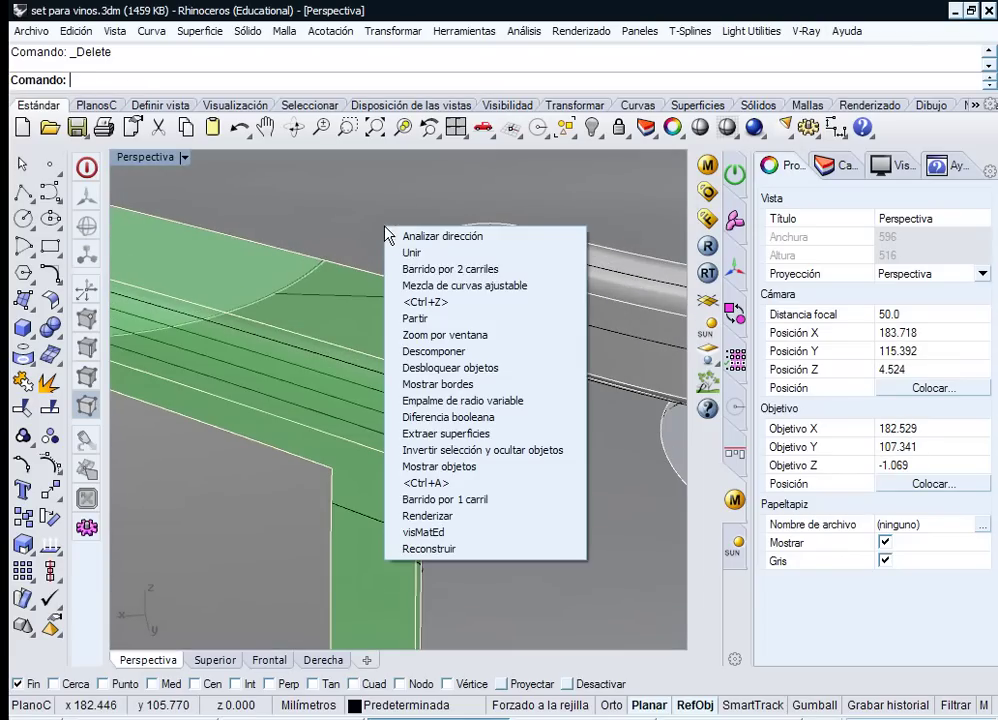
pyautogui.click(481, 288)
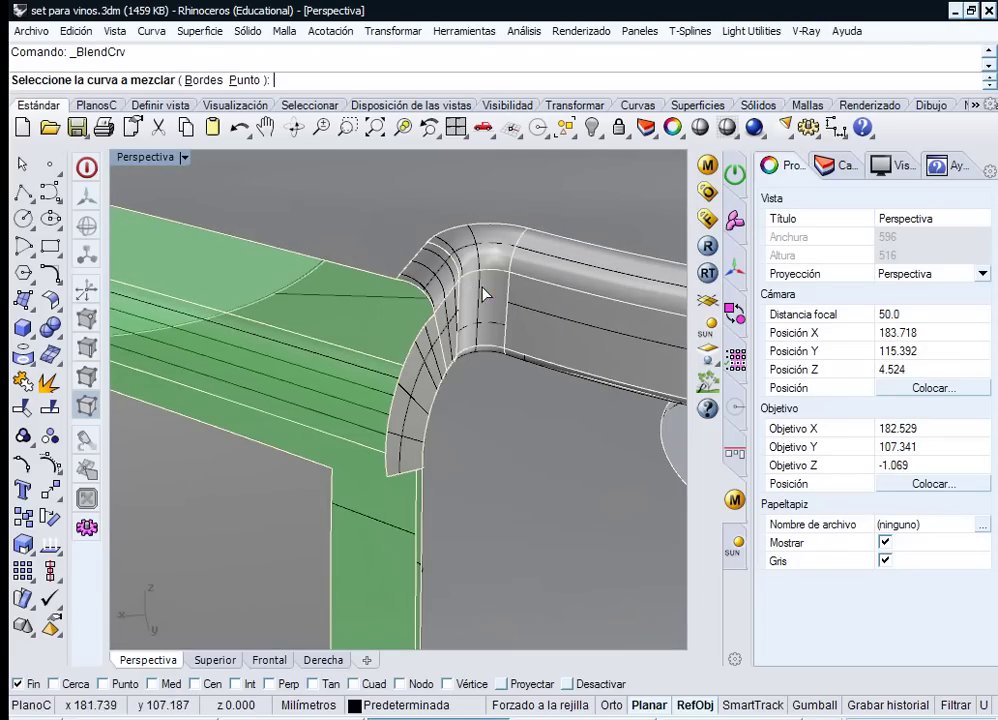
pyautogui.click(408, 284)
pyautogui.click(460, 335)
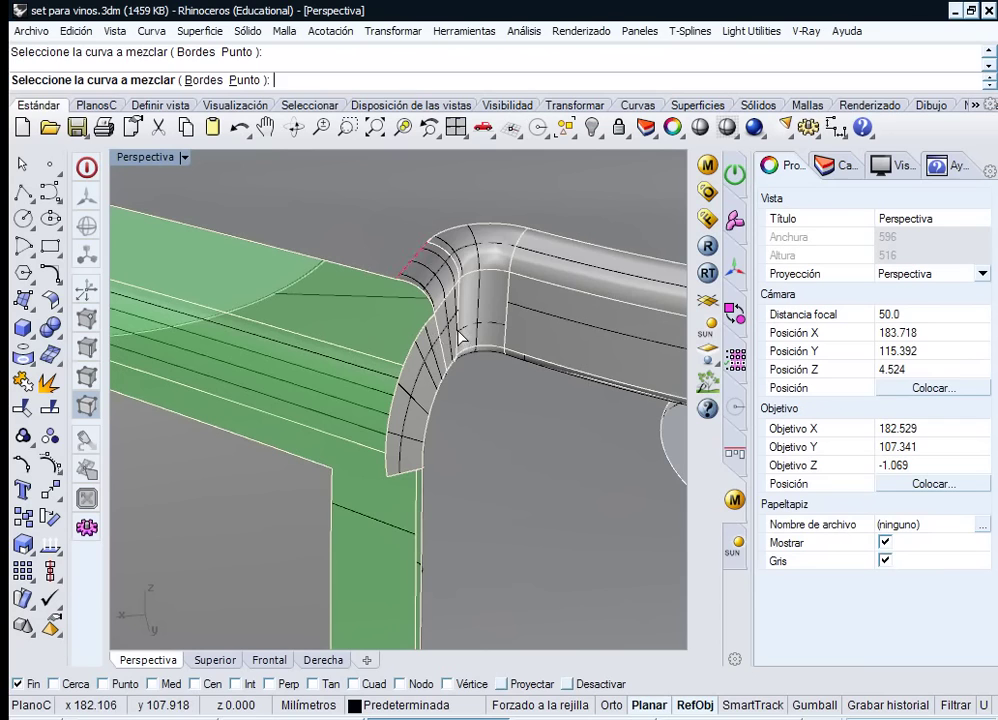
pyautogui.click(337, 481)
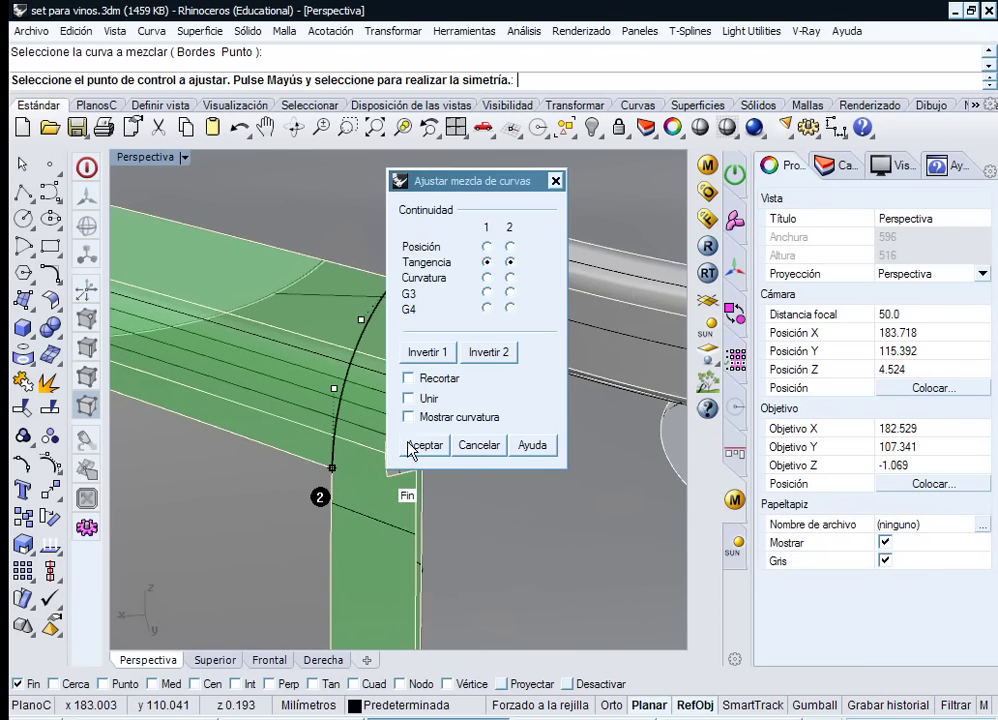
pyautogui.click(412, 443)
pyautogui.moveTo(412, 443); pyautogui.dragTo(375, 399, button='right')
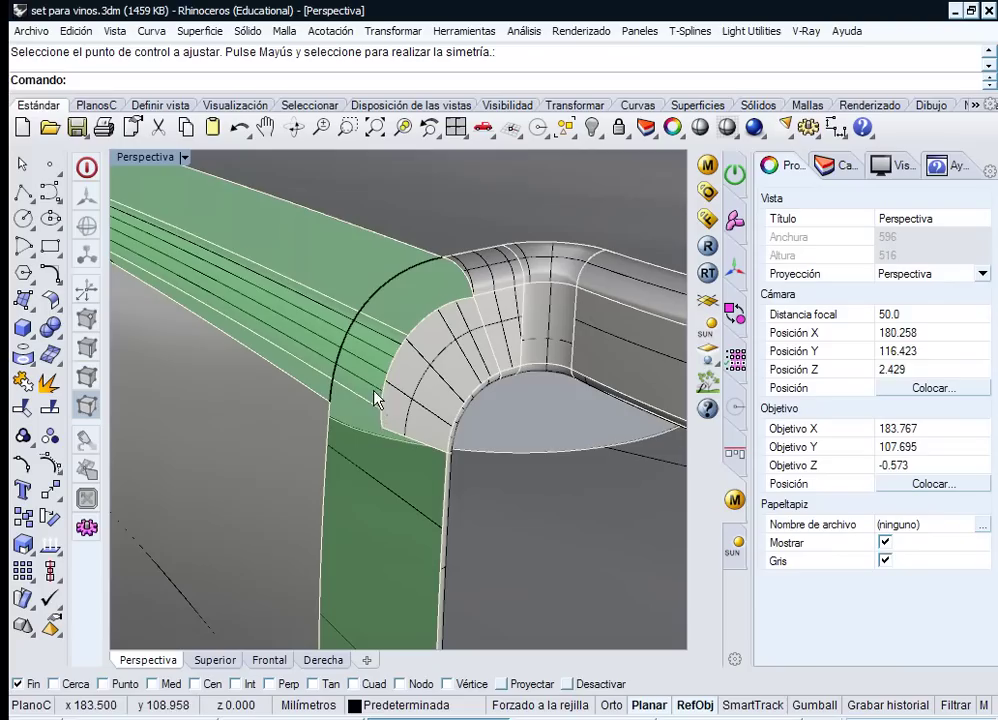
# - Create a short tangent blend curve between the inner corner surface's lower end edge and the outer side face's upper corner
pyautogui.middleClick(406, 398)
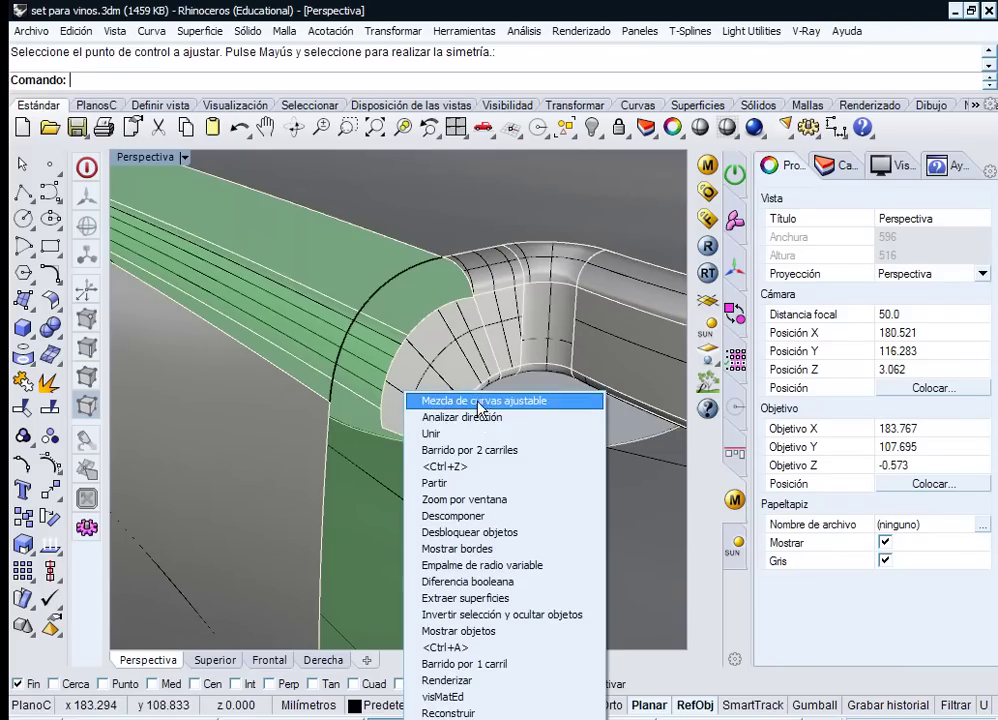
pyautogui.click(472, 402)
pyautogui.click(396, 442)
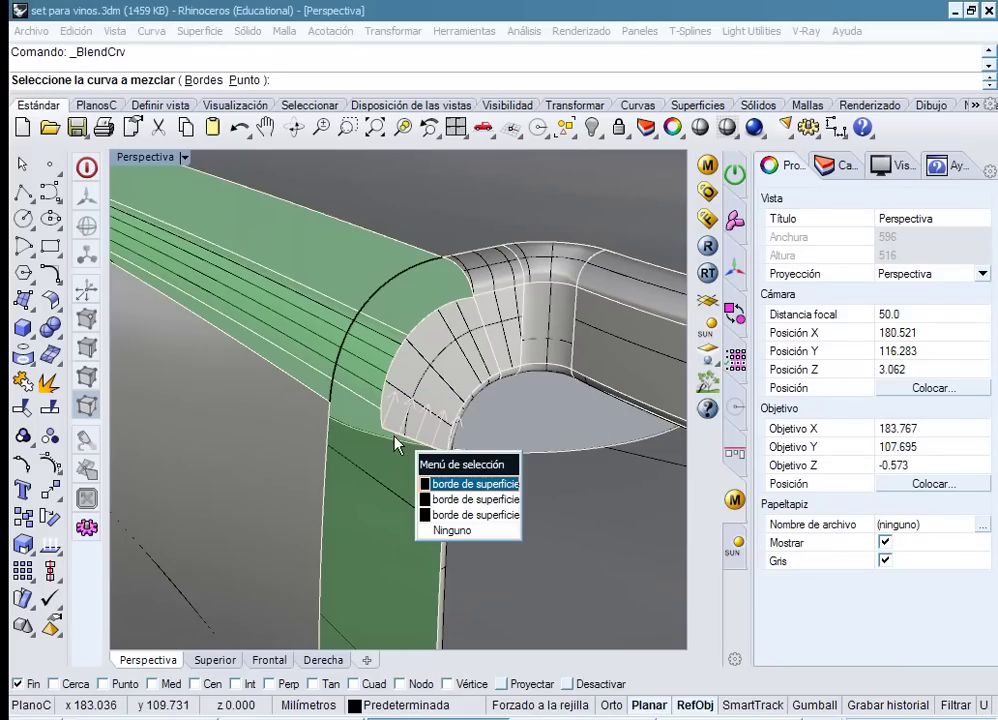
pyautogui.click(445, 484)
pyautogui.click(322, 406)
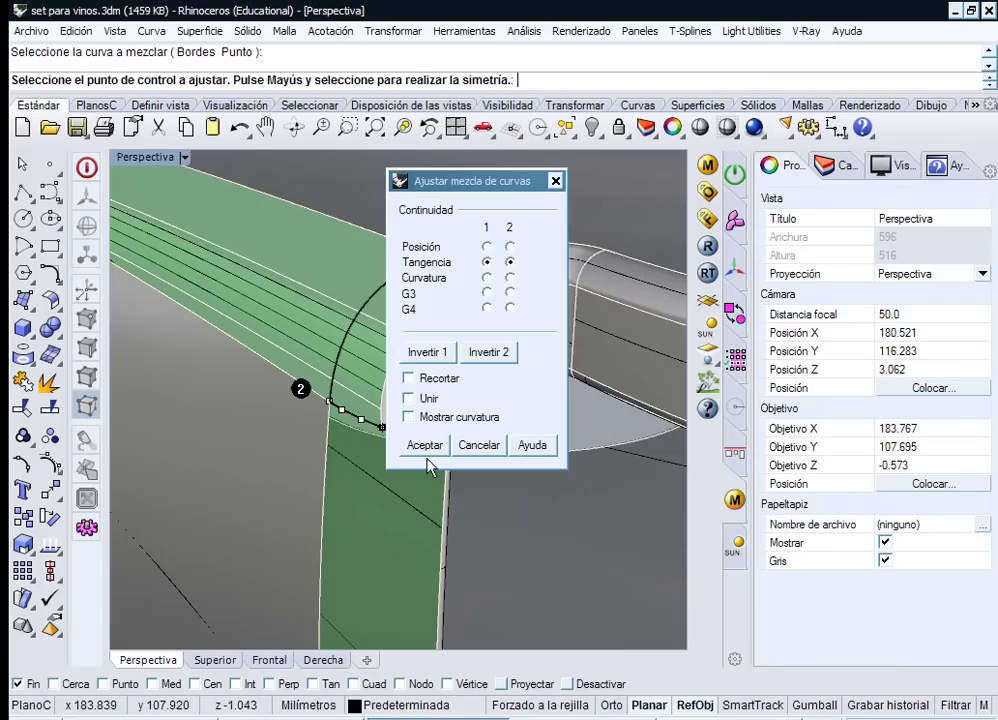
pyautogui.press('Return')
# - Delete the curved inner face of the upper corner beside the two blend curves
pyautogui.moveTo(383, 408); pyautogui.dragTo(422, 341, button='right')
pyautogui.click(393, 390)
pyautogui.press('Return')
pyautogui.press('Delete')
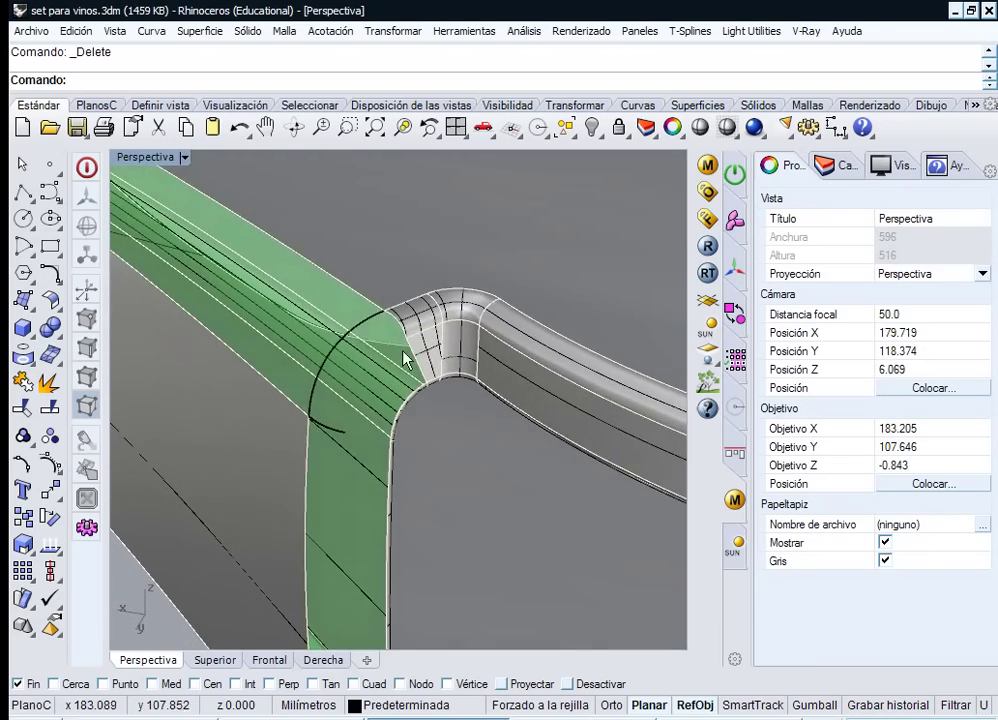
# - Create a blend curve, tangent to the remaining inner face's upper edge, that ends at the short blend curve's free endpoint
pyautogui.middleClick(386, 345)
pyautogui.click(470, 349)
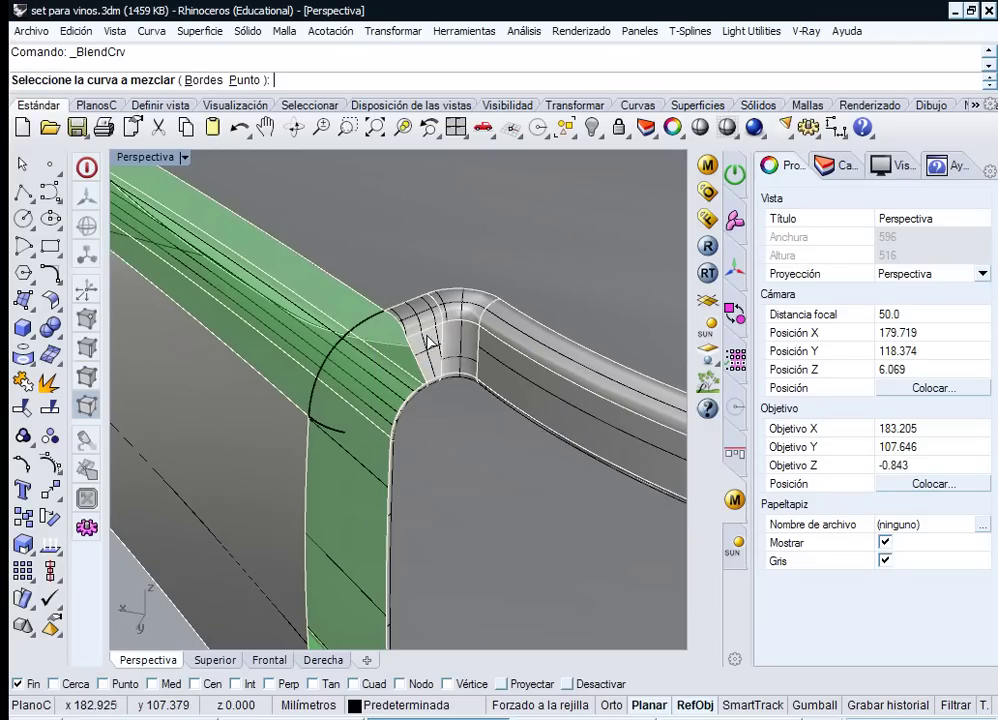
pyautogui.click(421, 339)
pyautogui.click(473, 384)
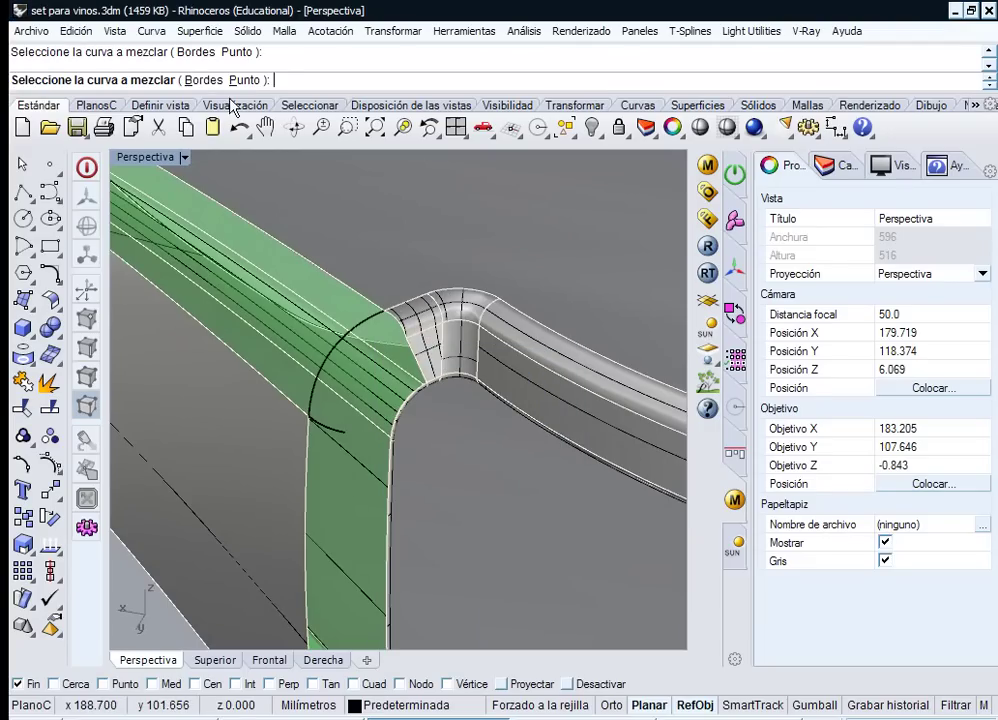
pyautogui.click(344, 431)
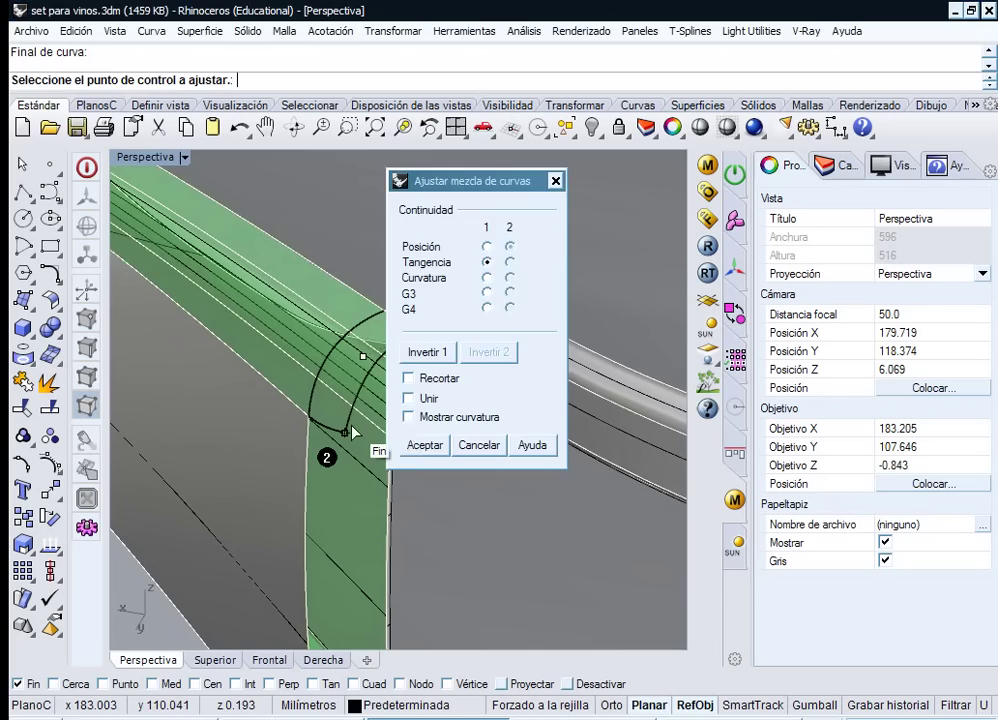
pyautogui.click(428, 450)
# - Create a tangent blend curve from the short corner blend curve's inner end to the top end edge of the thin vertical inner fillet
pyautogui.moveTo(391, 353); pyautogui.dragTo(377, 407, button='right')
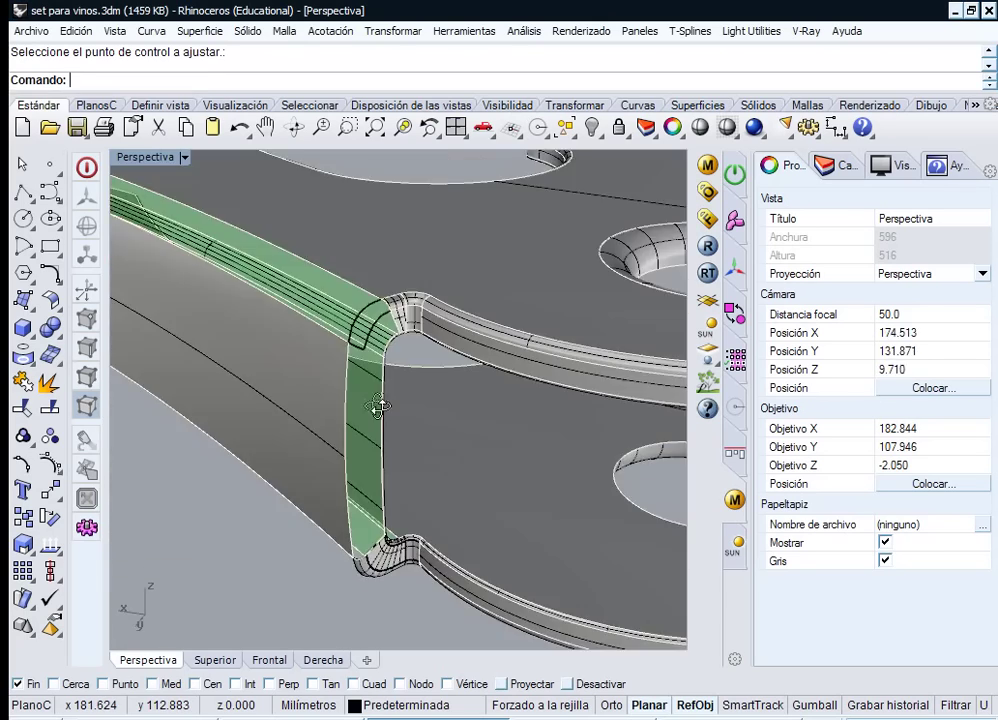
pyautogui.scroll(8, 366, 358)
pyautogui.moveTo(374, 263); pyautogui.dragTo(320, 298, button='right')
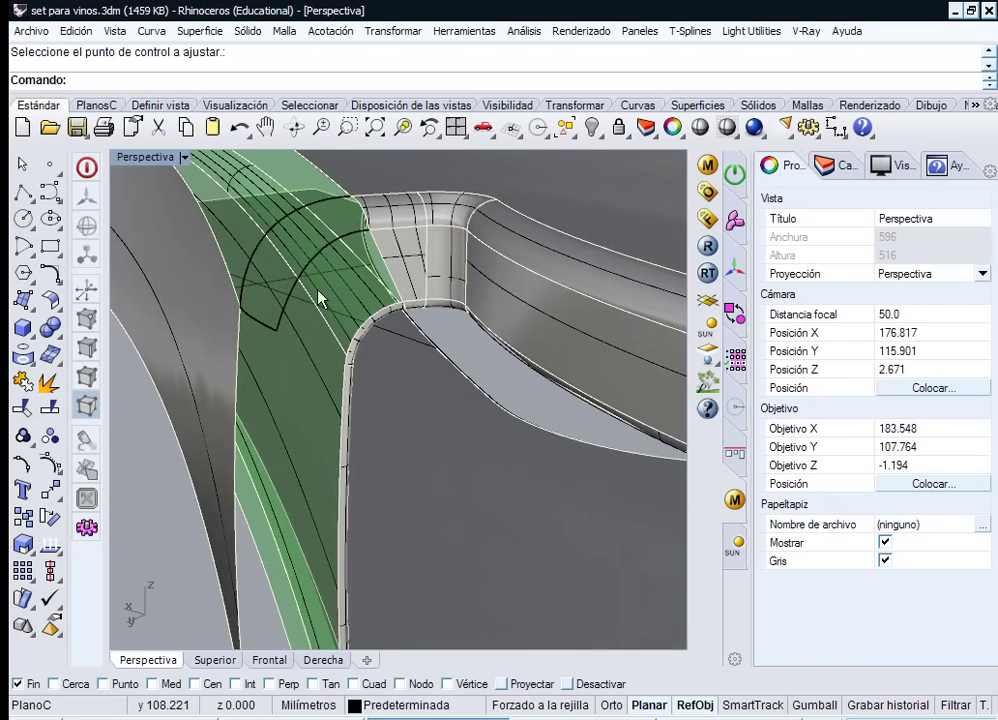
pyautogui.middleClick(270, 333)
pyautogui.click(285, 331)
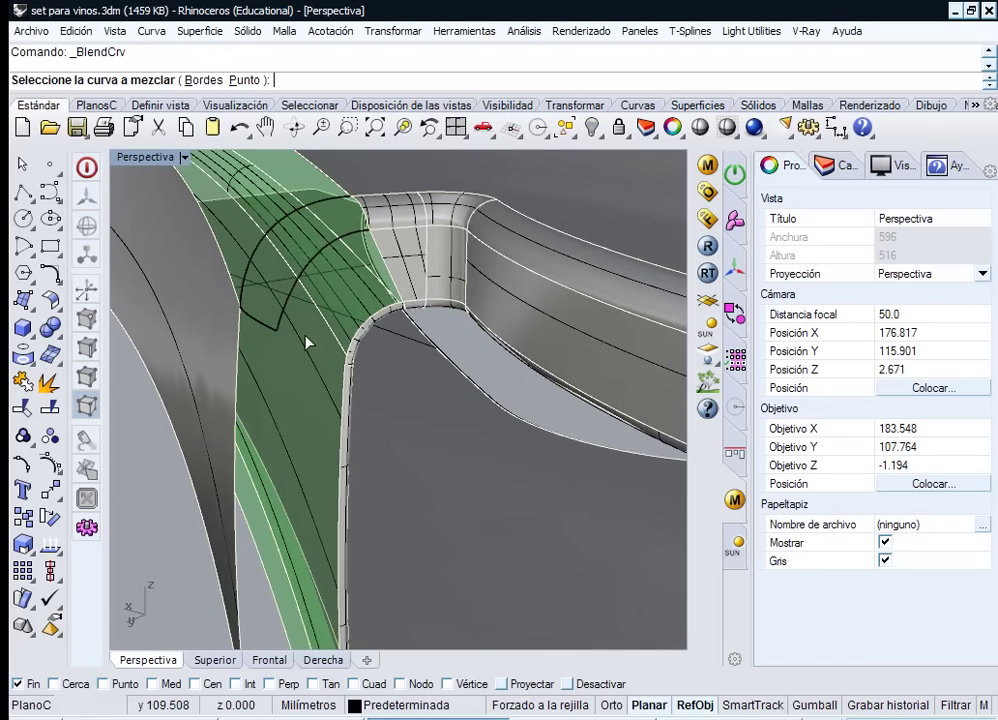
pyautogui.moveTo(327, 352); pyautogui.dragTo(212, 313, button='right')
pyautogui.scroll(3, 265, 280)
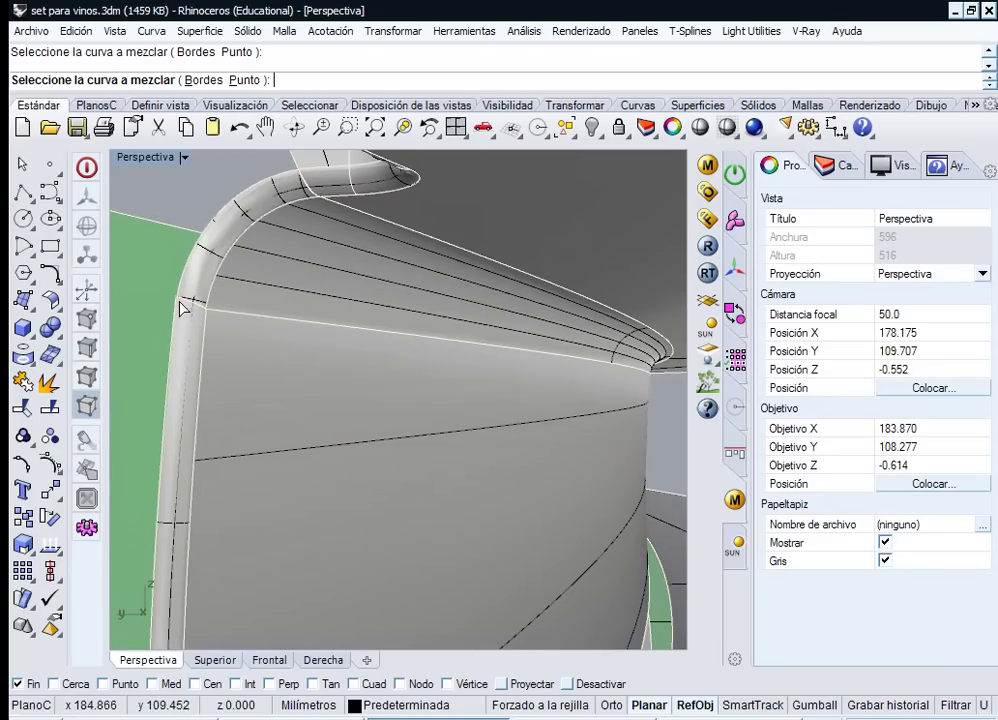
pyautogui.click(184, 307)
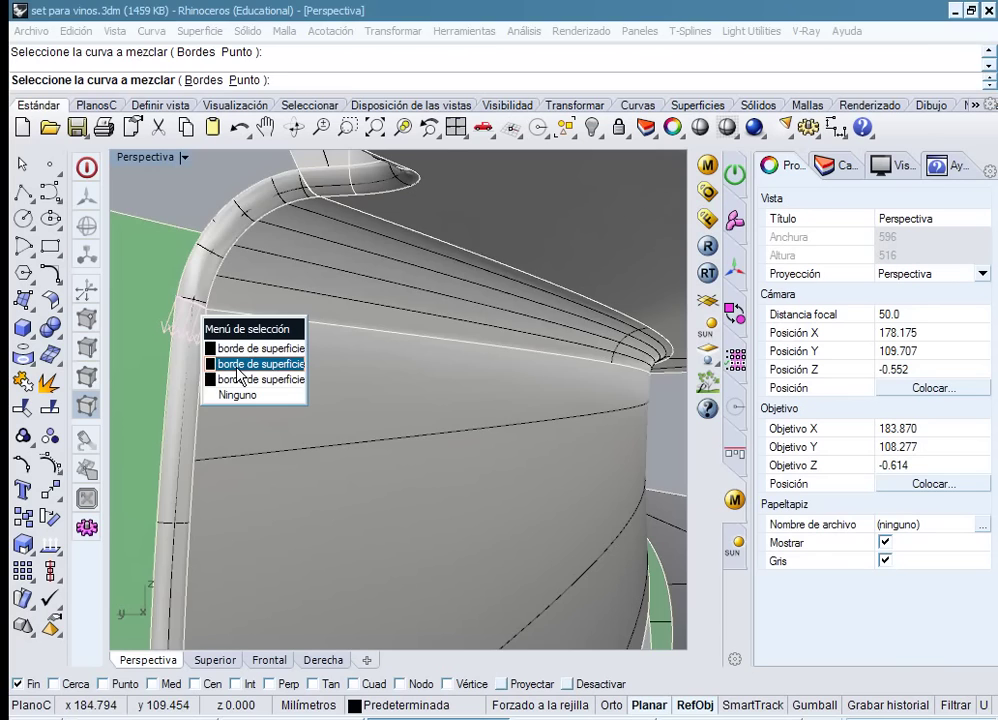
pyautogui.click(198, 325)
pyautogui.moveTo(198, 325); pyautogui.dragTo(407, 462, button='right')
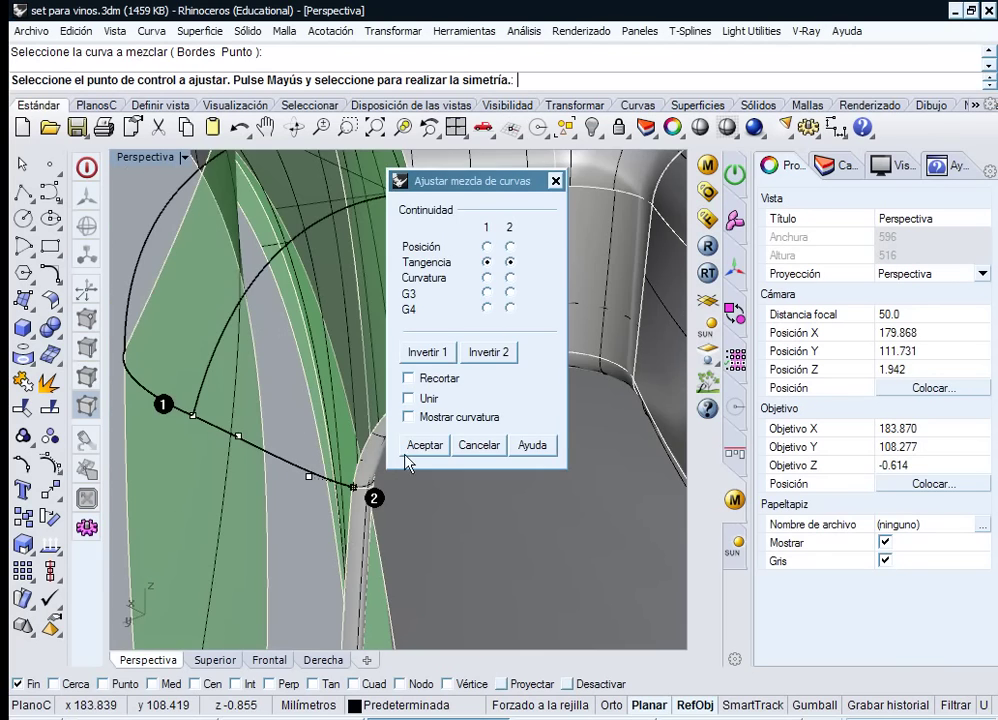
pyautogui.moveTo(303, 429); pyautogui.dragTo(365, 528, button='right')
pyautogui.scroll(-3, 183, 436)
pyautogui.keyDown('shift'); pyautogui.moveTo(365, 565); pyautogui.dragTo(323, 396, button='right'); pyautogui.keyUp('shift')
pyautogui.moveTo(313, 436)
pyautogui.mouseDown(button='right')
pyautogui.moveTo(315, 486)
pyautogui.moveTo(317, 458)
pyautogui.mouseUp(button='right')
pyautogui.click(415, 446)
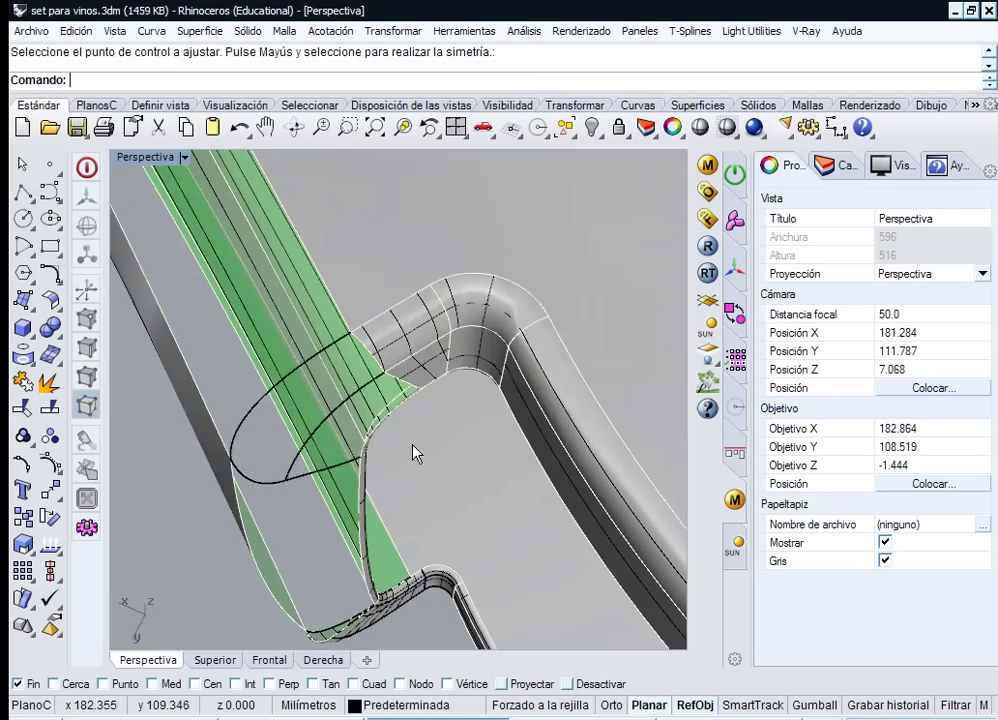
# - Delete the thin curved fillet surface that follows the inner rounded edge of the upper corner
pyautogui.moveTo(377, 438); pyautogui.dragTo(333, 376, button='right')
pyautogui.scroll(4, 333, 368)
pyautogui.click(347, 350)
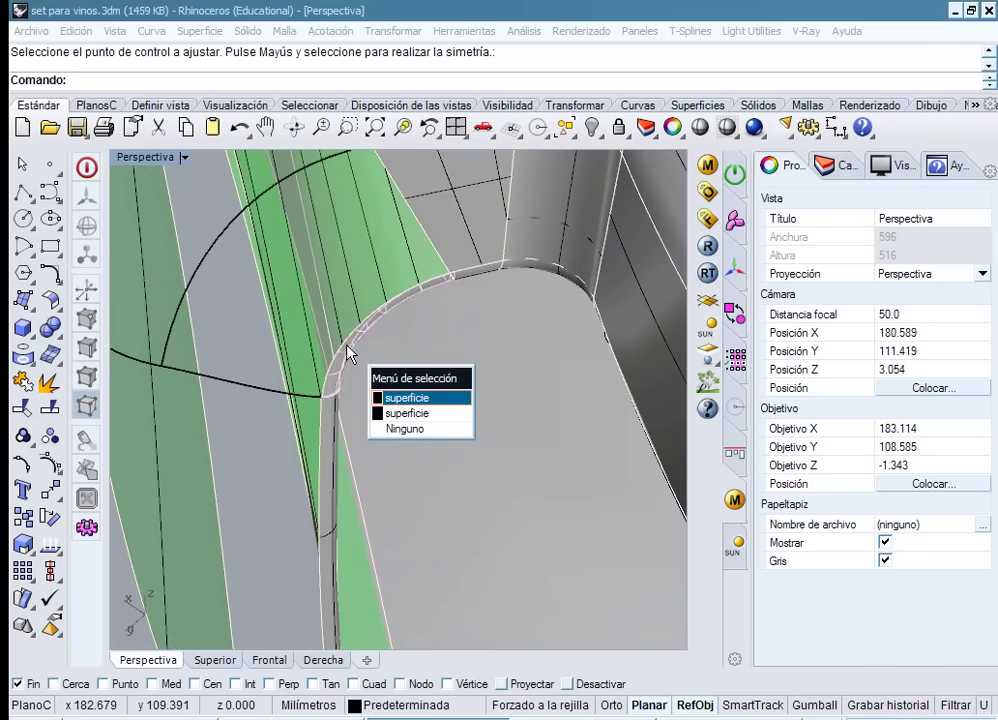
pyautogui.rightClick(347, 322)
pyautogui.press('Delete')
# - Delete the blend curve running from the short corner blend curve to the thin vertical fillet
pyautogui.moveTo(341, 303); pyautogui.dragTo(378, 366, button='right')
pyautogui.moveTo(427, 316); pyautogui.dragTo(432, 341, button='right')
pyautogui.click(340, 405)
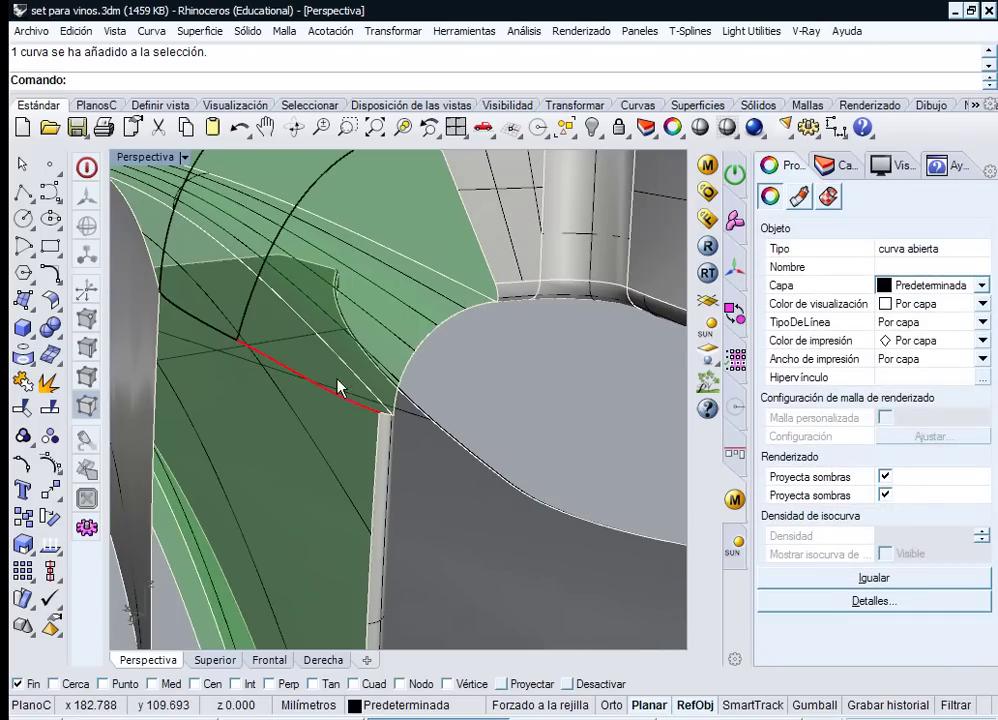
pyautogui.press('Delete')
# - Create a tangent blend curve from the inner face's lower fillet edge to the side edge of the thin vertical inner fillet
pyautogui.middleClick(300, 282)
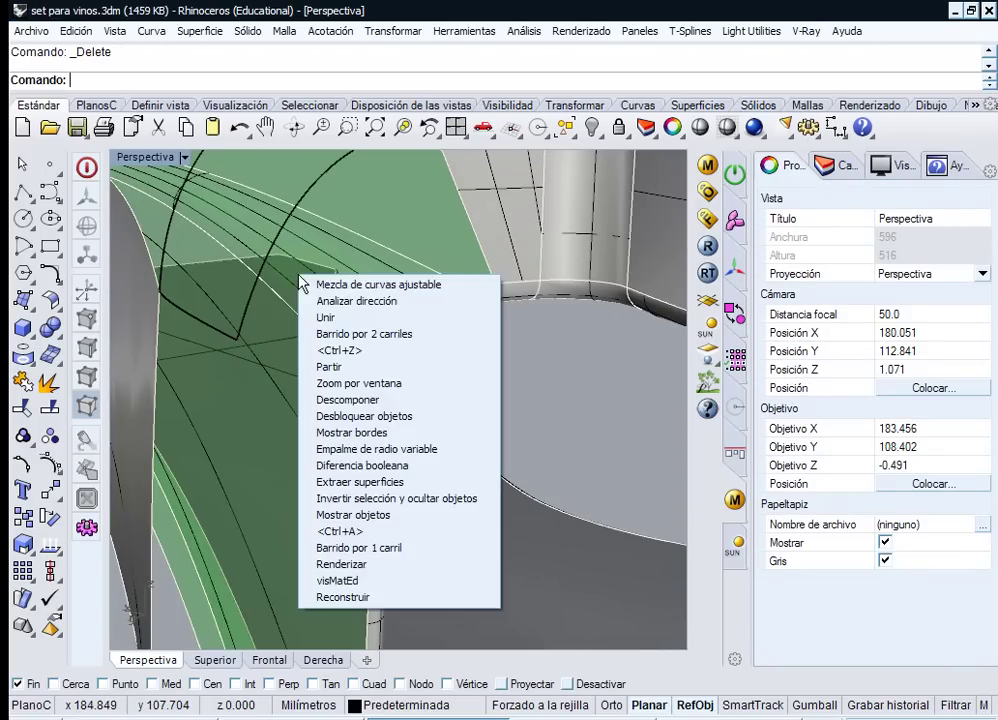
pyautogui.click(398, 286)
pyautogui.click(508, 291)
pyautogui.click(559, 332)
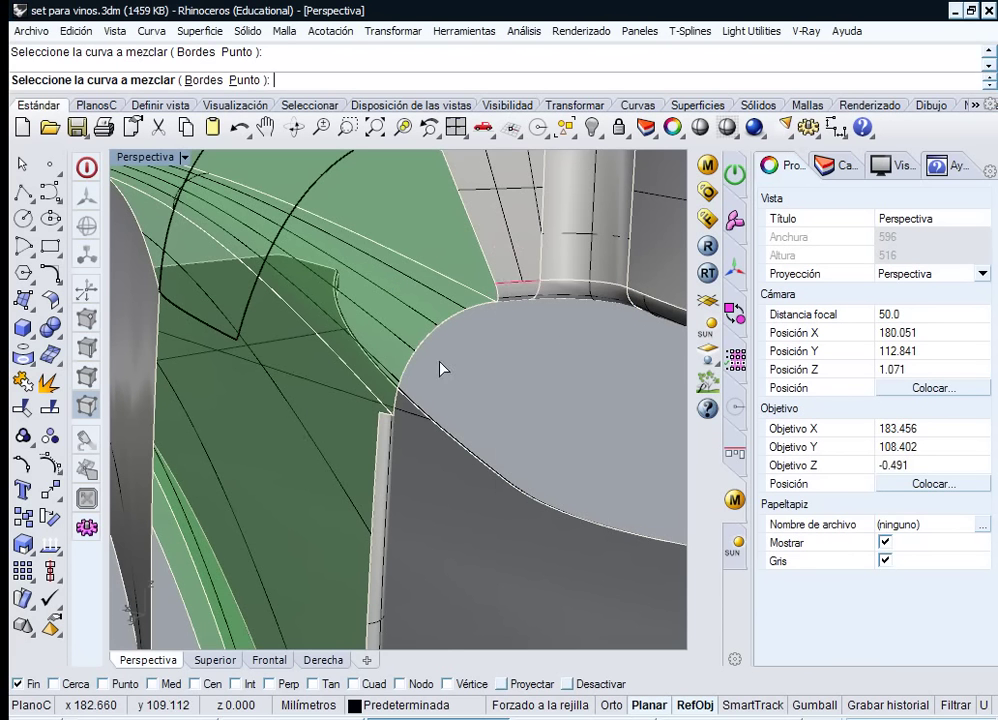
pyautogui.click(380, 444)
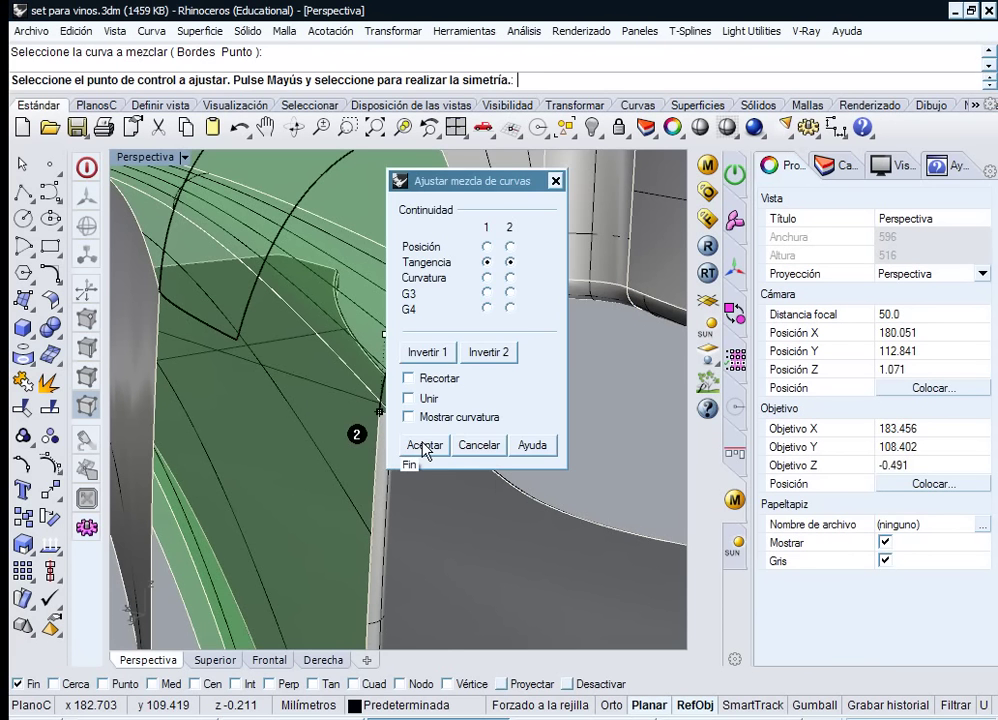
pyautogui.click(424, 449)
# - Delete the thin vertical fillet surface along the inner edge of the side face
pyautogui.moveTo(457, 394); pyautogui.dragTo(305, 466, button='right')
pyautogui.click(272, 418)
pyautogui.press('Delete')
# - Create a short blend curve, tangent to the side face's inner vertical edge, that ends at the lower blend curve's free endpoint
pyautogui.middleClick(329, 421)
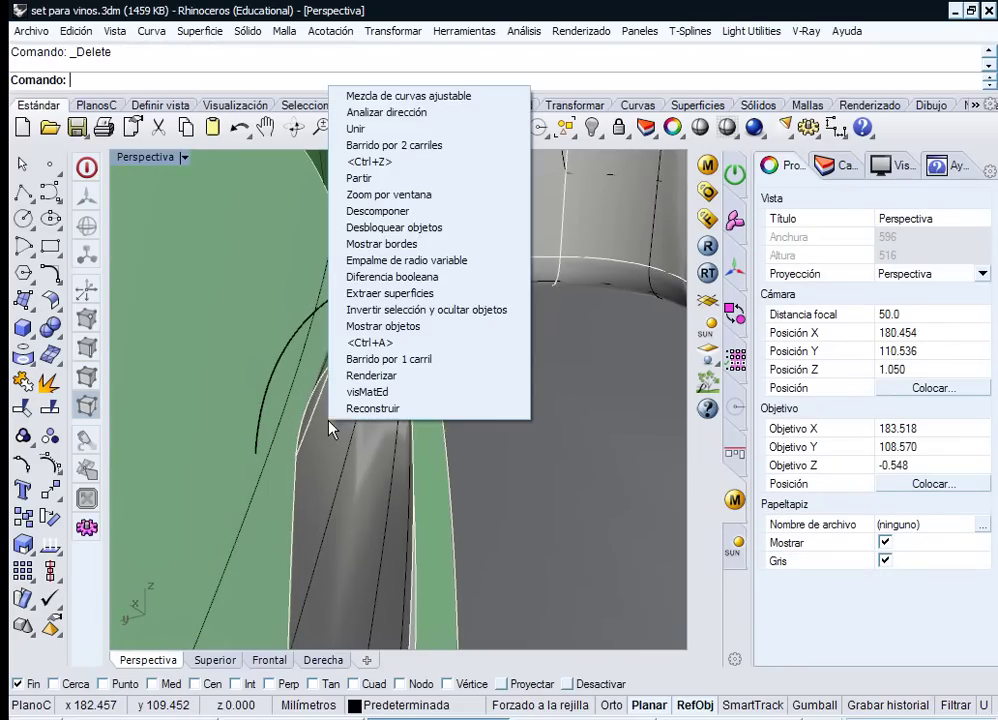
pyautogui.click(395, 97)
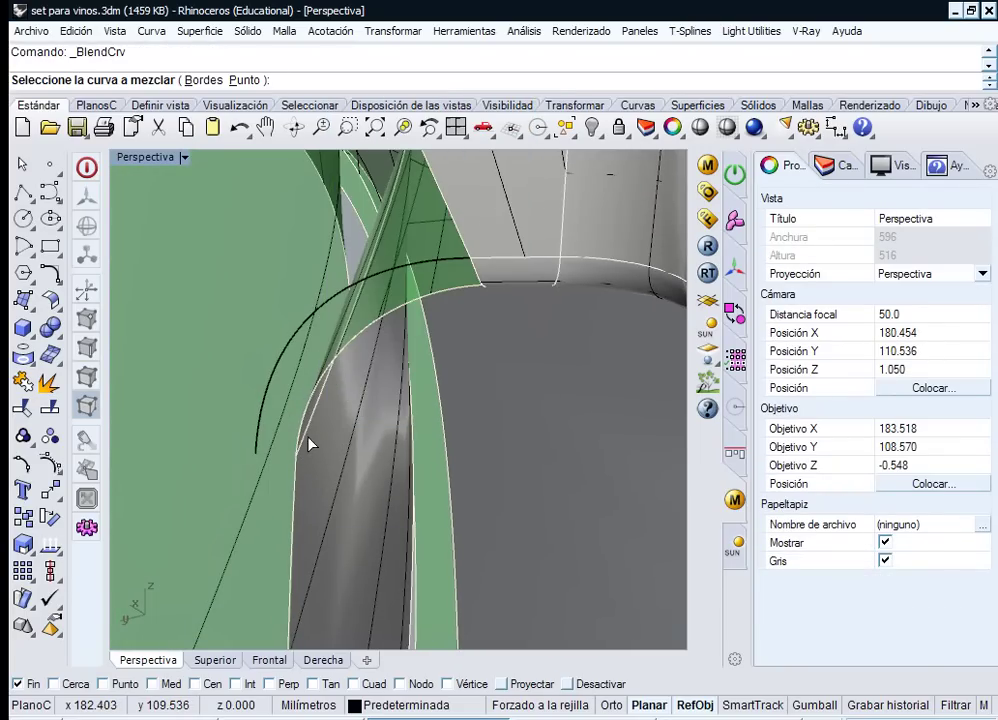
pyautogui.click(312, 442)
pyautogui.click(356, 486)
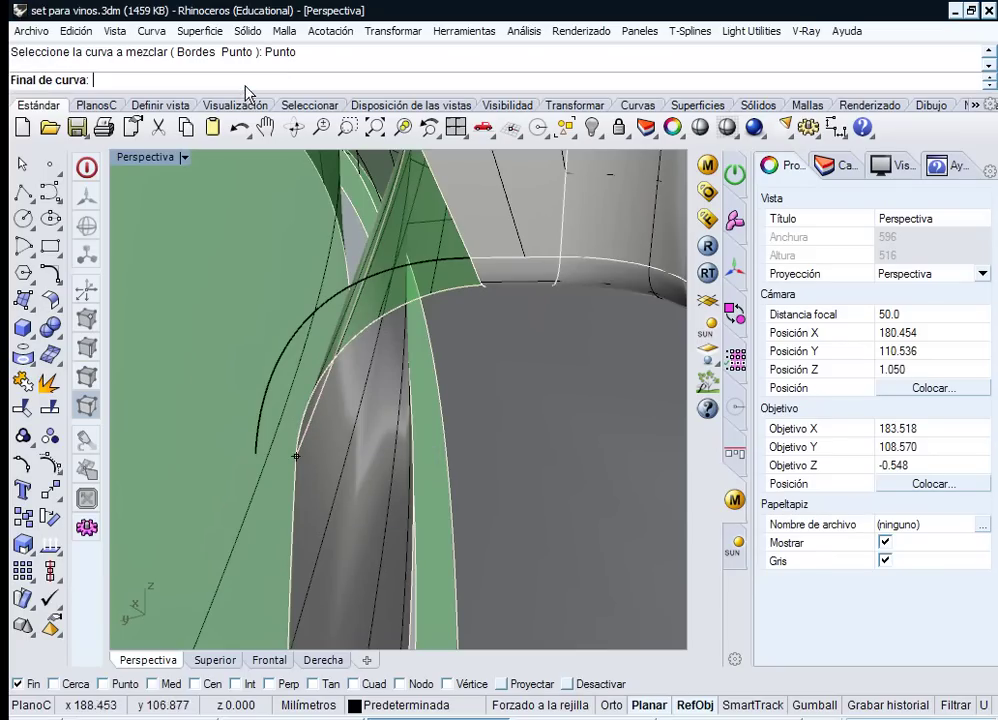
pyautogui.click(257, 456)
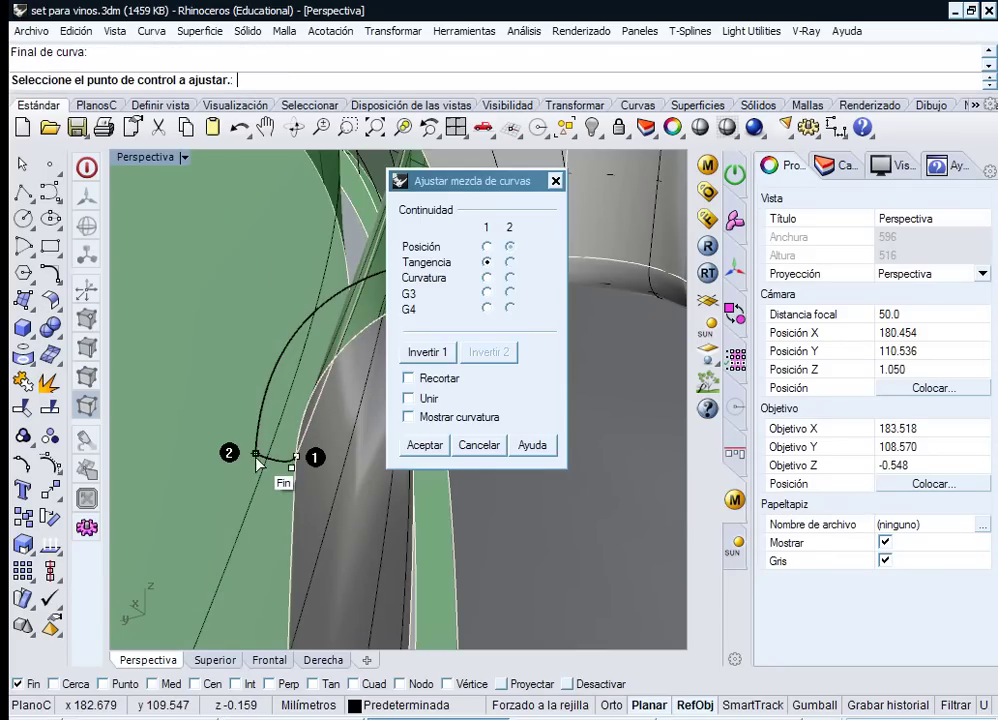
pyautogui.click(430, 448)
# - Create a tangent blend curve connecting the inner ends of the two short blend curves across the side face
pyautogui.moveTo(341, 450); pyautogui.dragTo(297, 539, button='right')
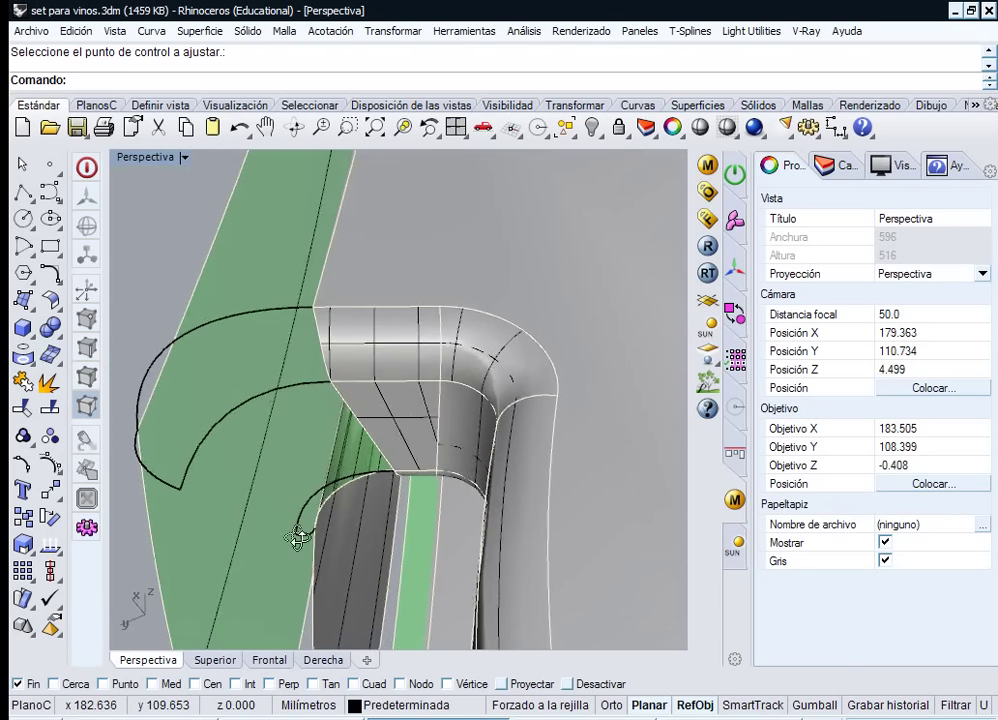
pyautogui.middleClick(261, 450)
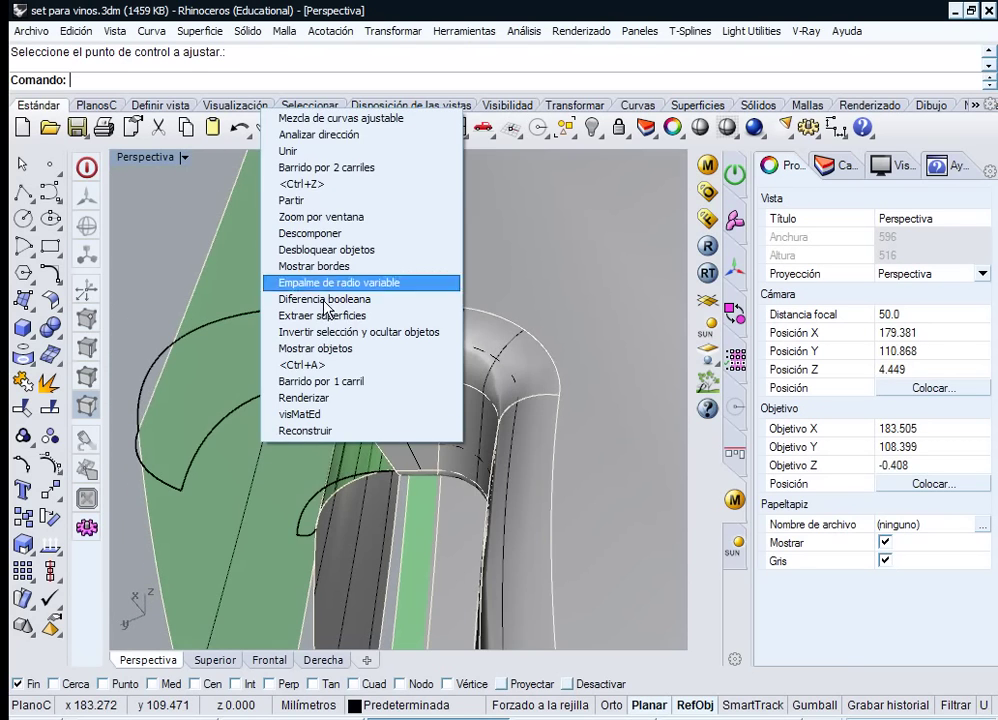
pyautogui.click(332, 119)
pyautogui.click(173, 486)
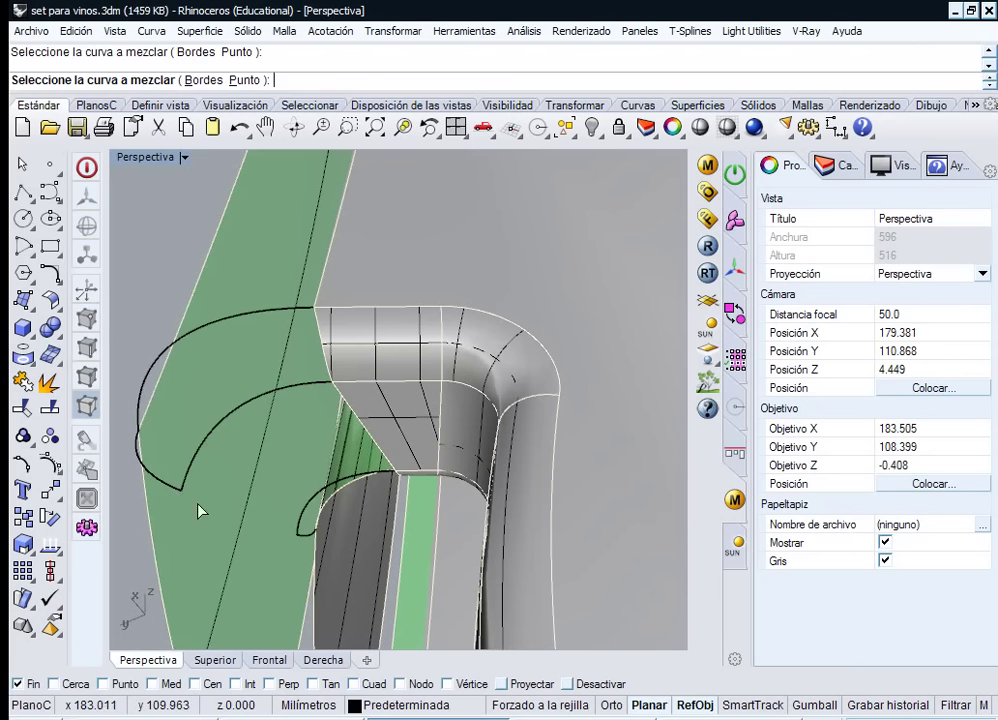
pyautogui.click(309, 541)
pyautogui.click(424, 444)
# - Delete the flat inner face between the upper and lower fillets beside the corner
pyautogui.moveTo(420, 440); pyautogui.dragTo(361, 410, button='right')
pyautogui.click(362, 401)
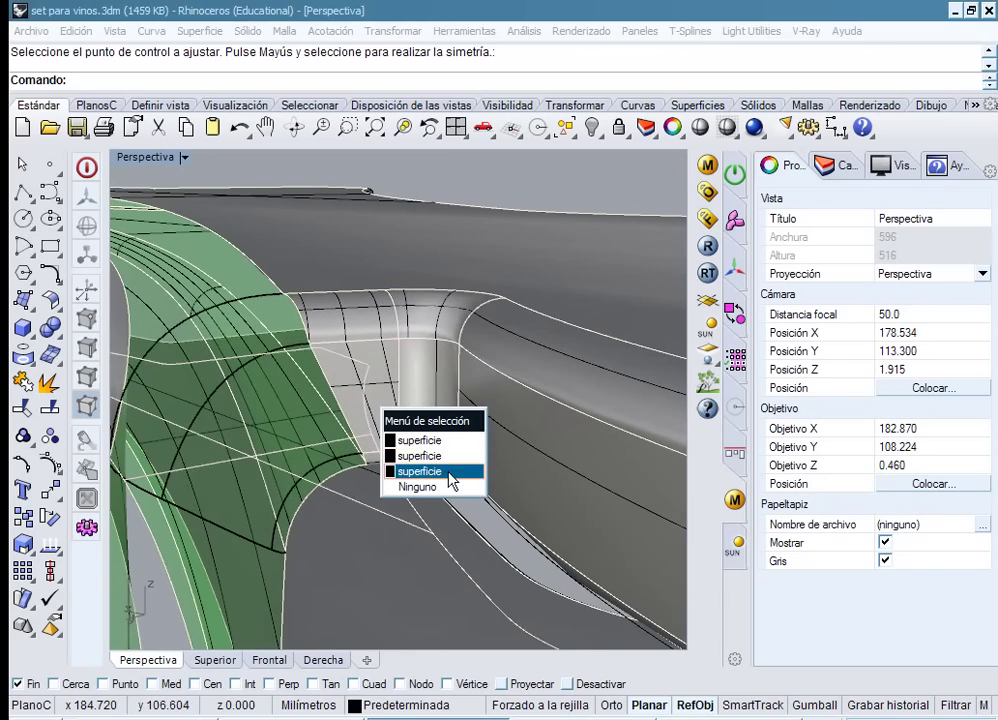
pyautogui.click(428, 441)
pyautogui.press('Delete')
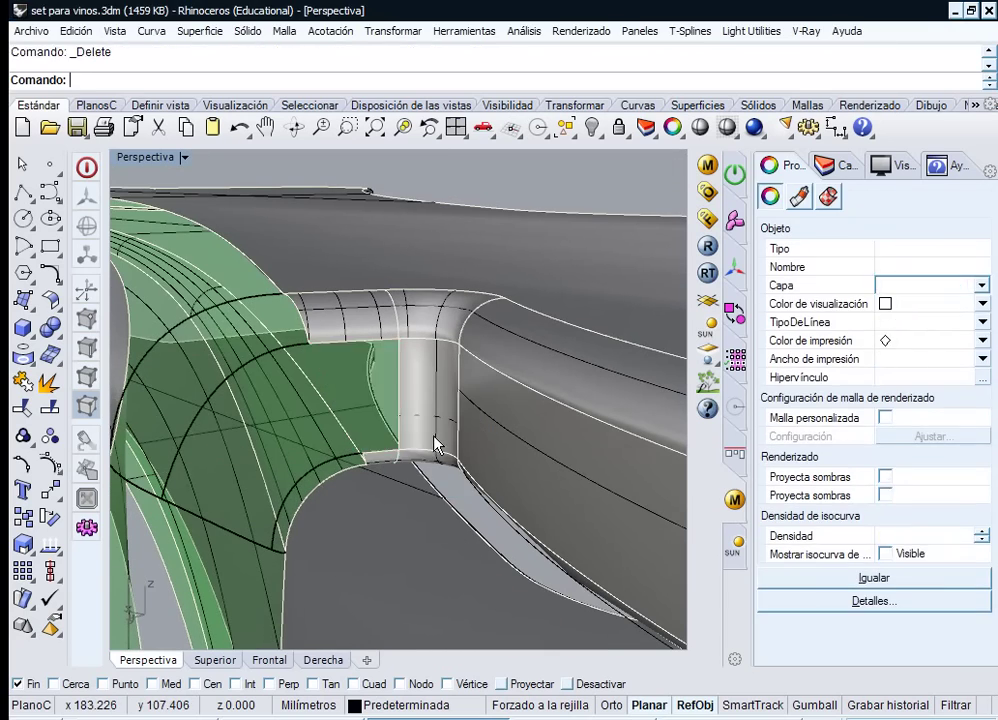
pyautogui.moveTo(432, 441); pyautogui.dragTo(463, 432, button='right')
pyautogui.click(200, 31)
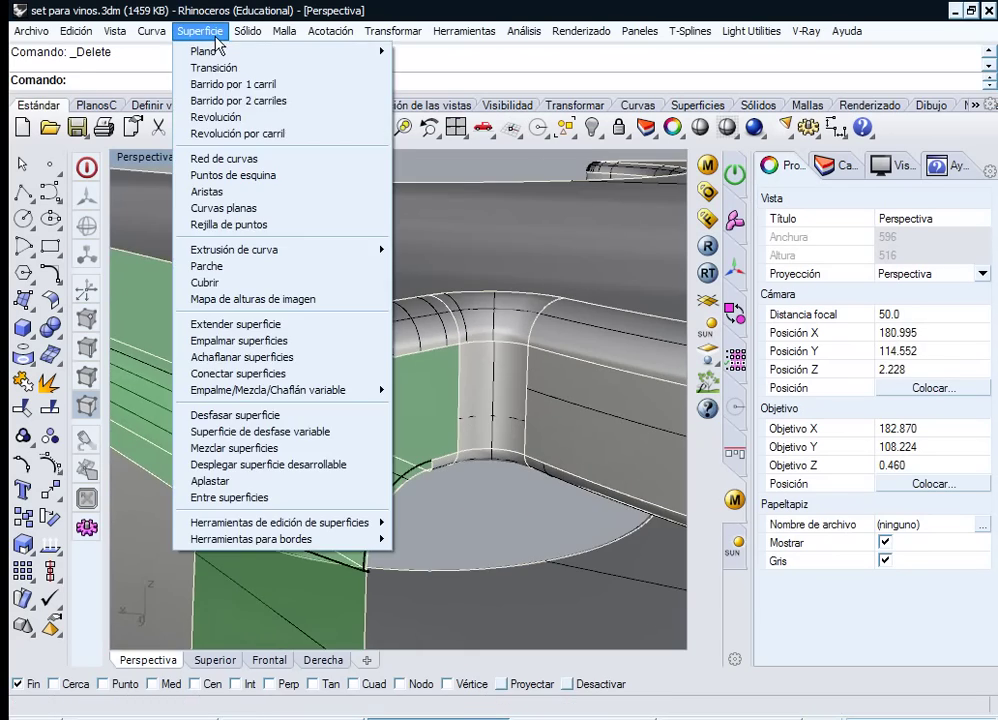
pyautogui.click(290, 101)
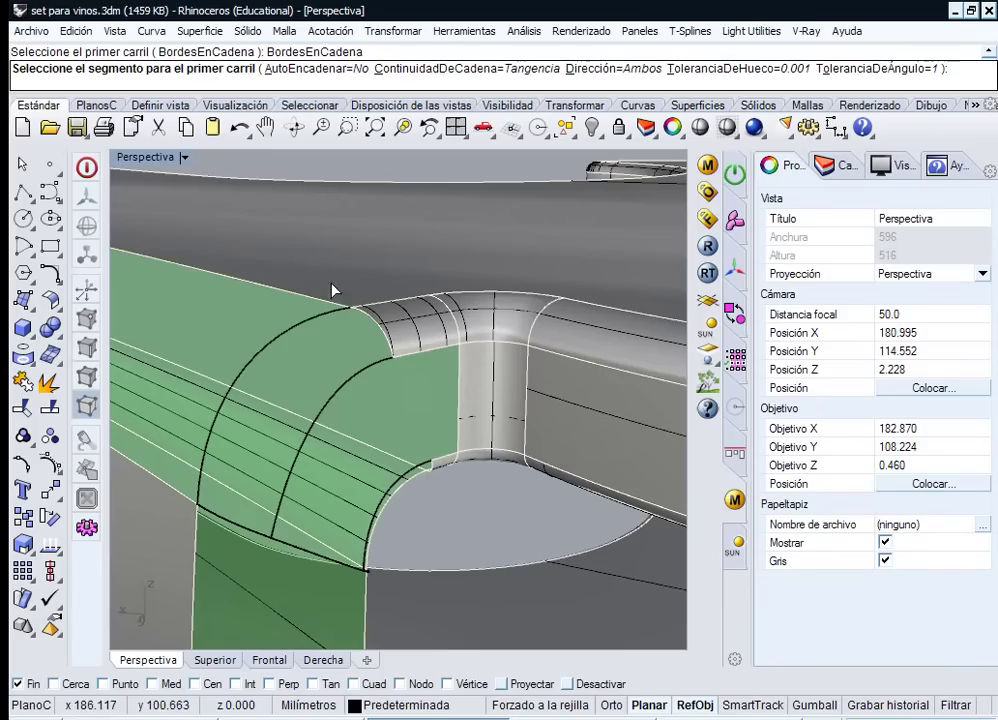
pyautogui.press('Return')
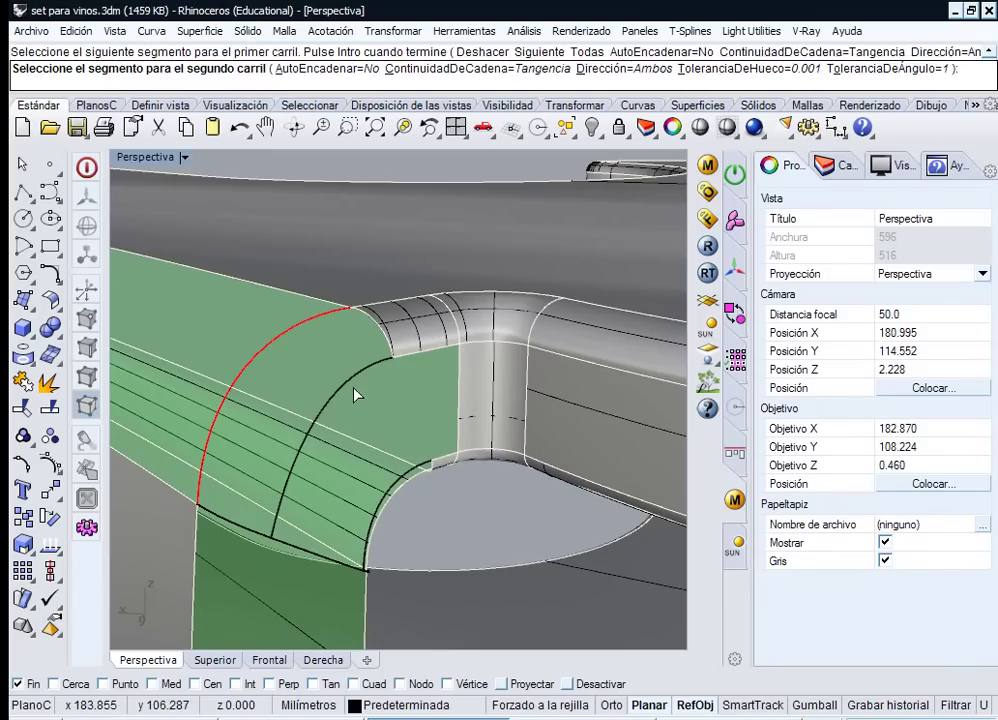
pyautogui.click(350, 392)
pyautogui.moveTo(323, 419); pyautogui.dragTo(226, 380, button='right')
pyautogui.press('Return')
pyautogui.moveTo(262, 371); pyautogui.dragTo(286, 371, button='right')
pyautogui.press('Escape')
pyautogui.click(320, 349)
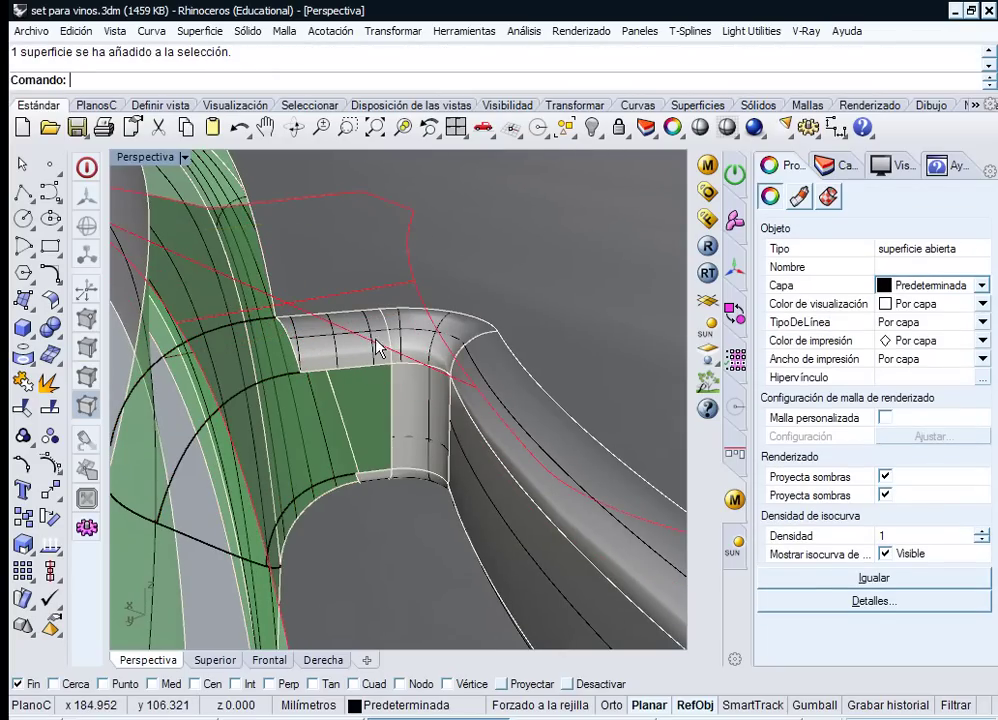
pyautogui.press('Escape')
# - Delete the short straight upper fillet surface between the blend curves and the rounded inner corner
pyautogui.moveTo(364, 352); pyautogui.dragTo(381, 379, button='right')
pyautogui.click(429, 312)
pyautogui.press('Delete')
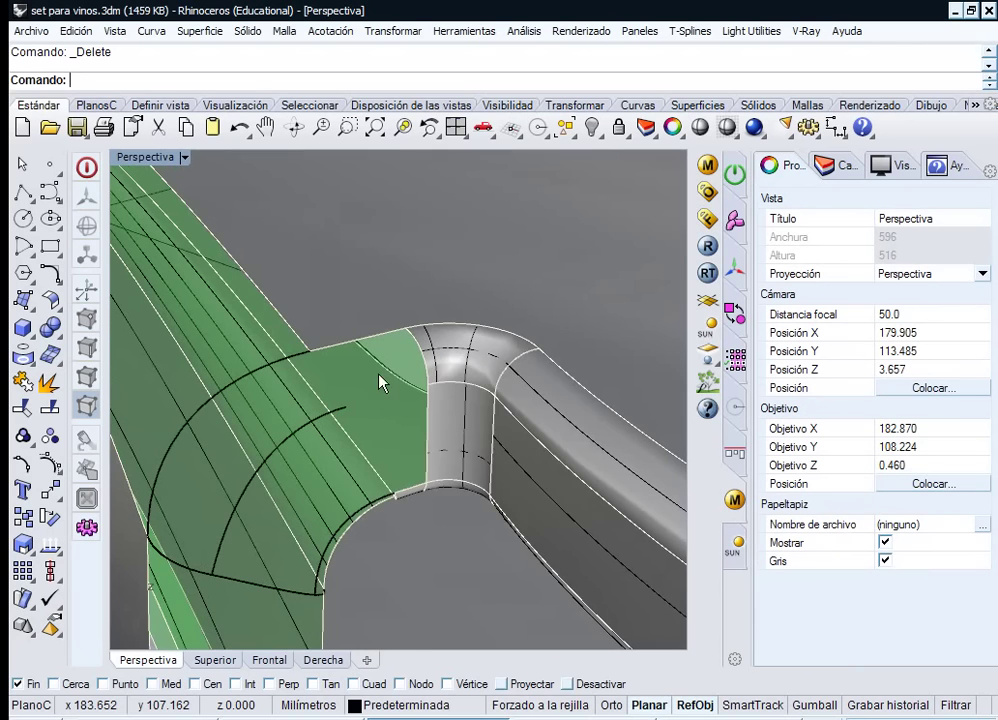
# - Create a tangent blend curve from the rounded corner fillet's lower edge to the free end of the middle blend curve
pyautogui.rightClick(381, 379)
pyautogui.click(468, 403)
pyautogui.click(440, 383)
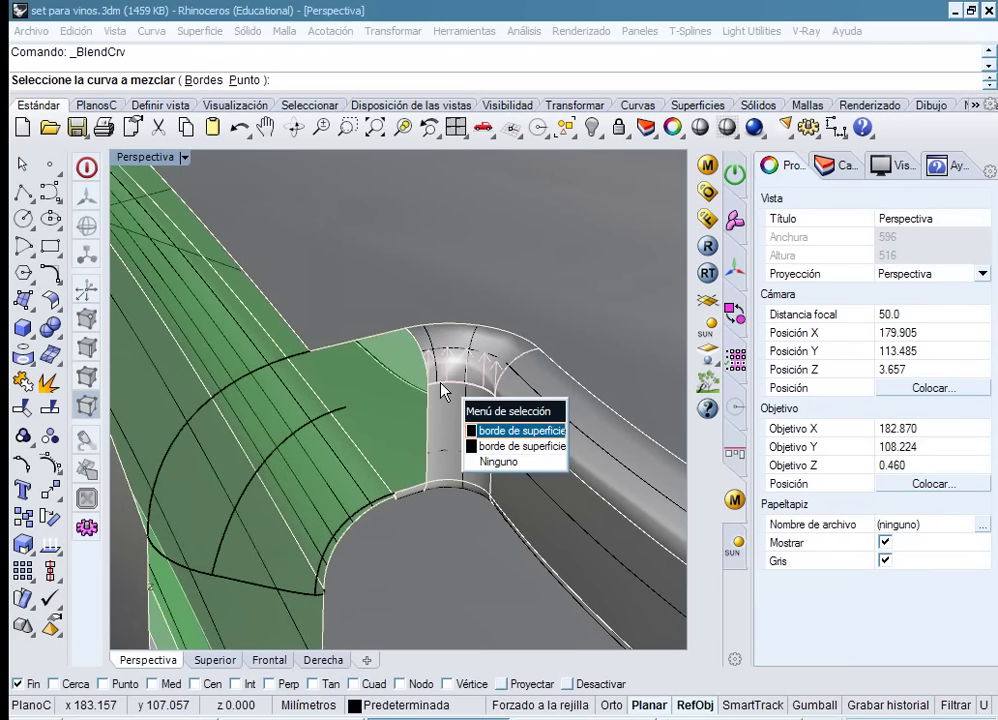
pyautogui.click(491, 431)
pyautogui.click(345, 411)
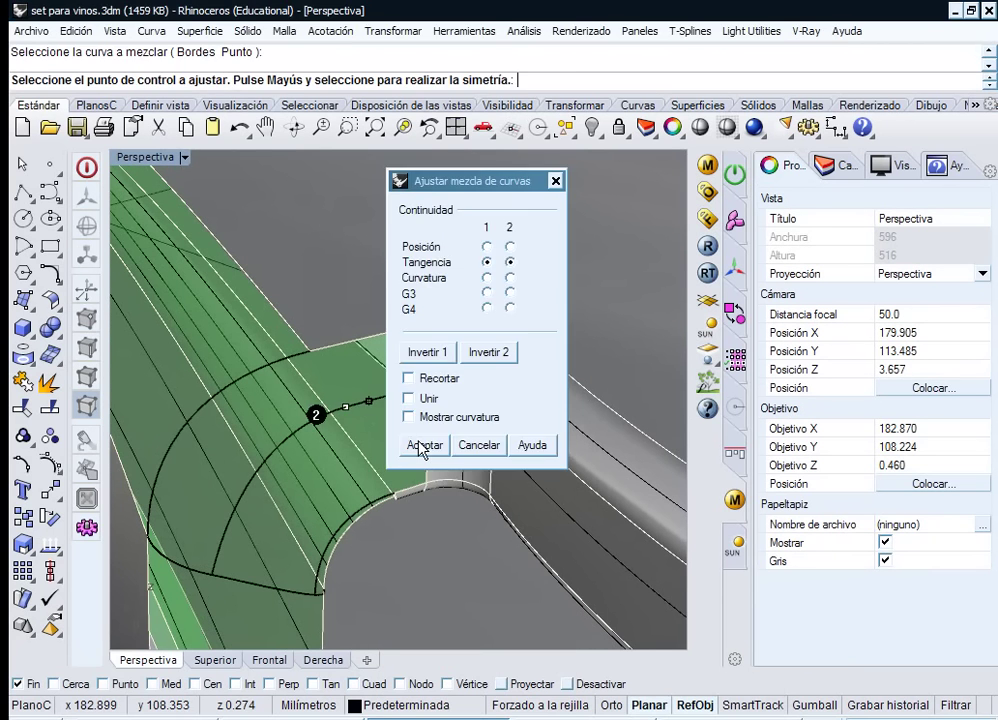
pyautogui.click(416, 446)
# - Join the new connecting curve and the long middle blend curve into one curve
pyautogui.moveTo(400, 400); pyautogui.dragTo(452, 423, button='right')
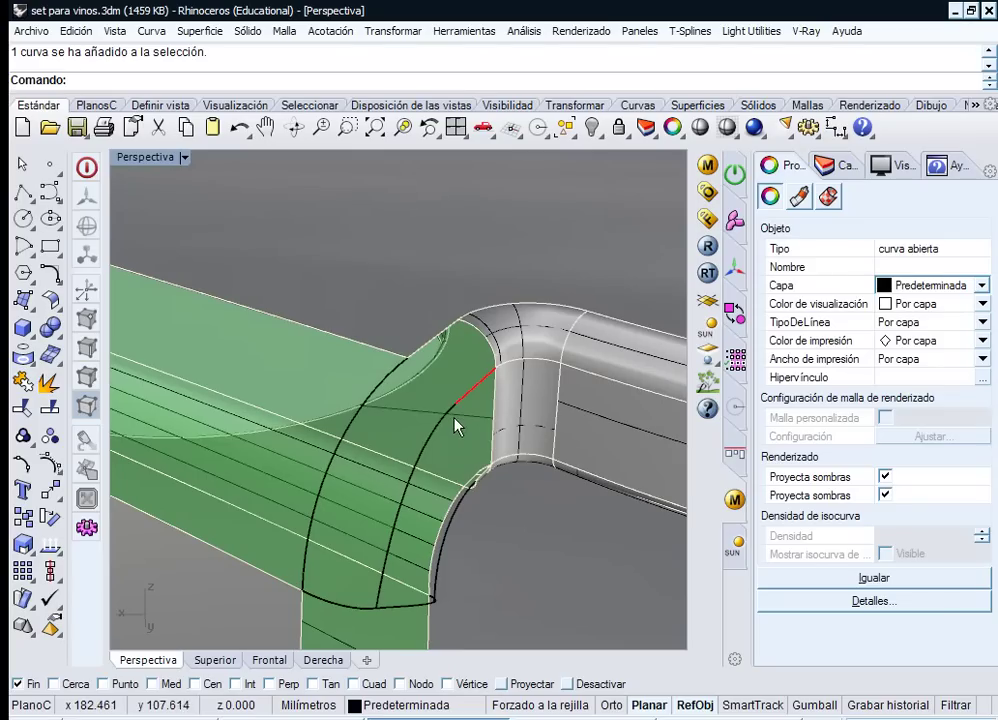
pyautogui.keyDown('shift'); pyautogui.click(452, 423); pyautogui.keyUp('shift')
pyautogui.keyDown('ctrl'); pyautogui.click(446, 420); pyautogui.keyUp('ctrl')
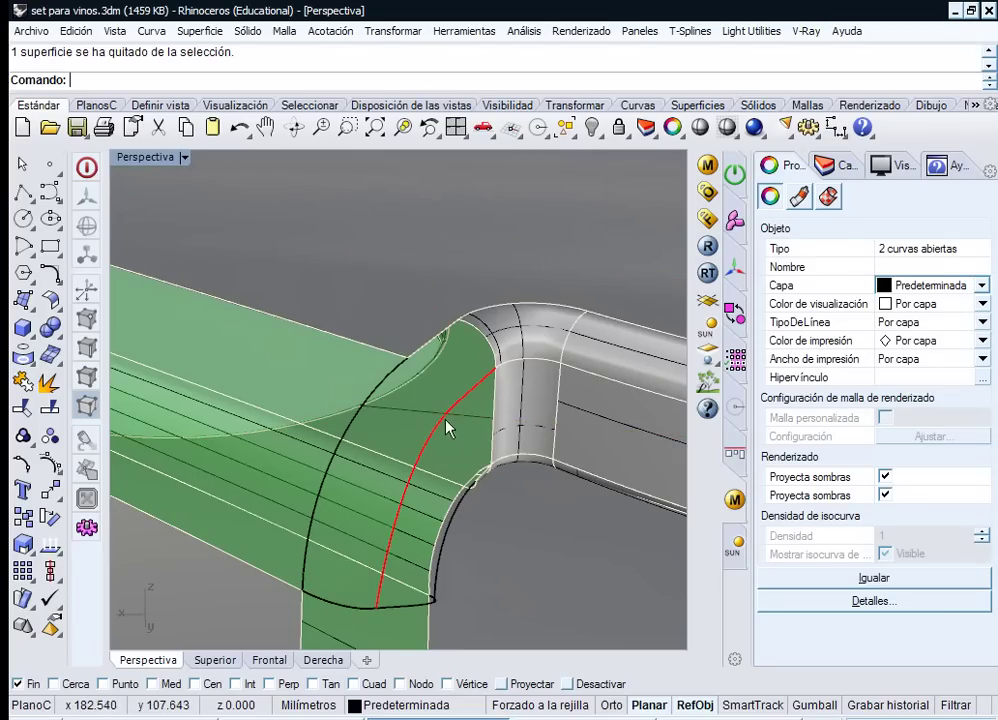
pyautogui.click(30, 388)
pyautogui.moveTo(178, 323); pyautogui.dragTo(327, 319, button='right')
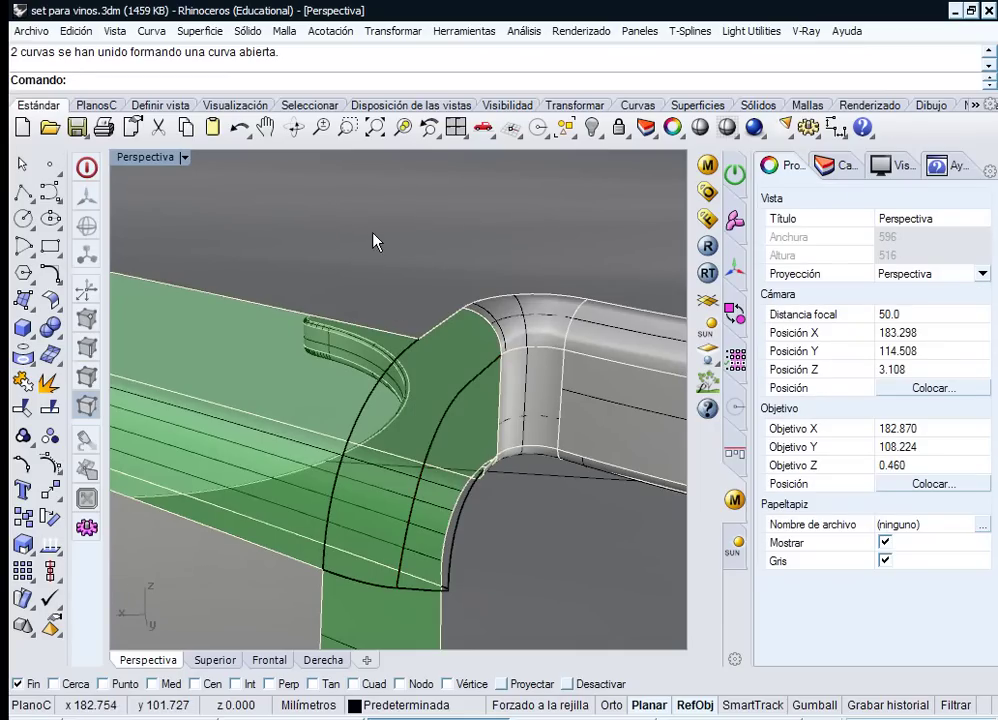
pyautogui.click(199, 31)
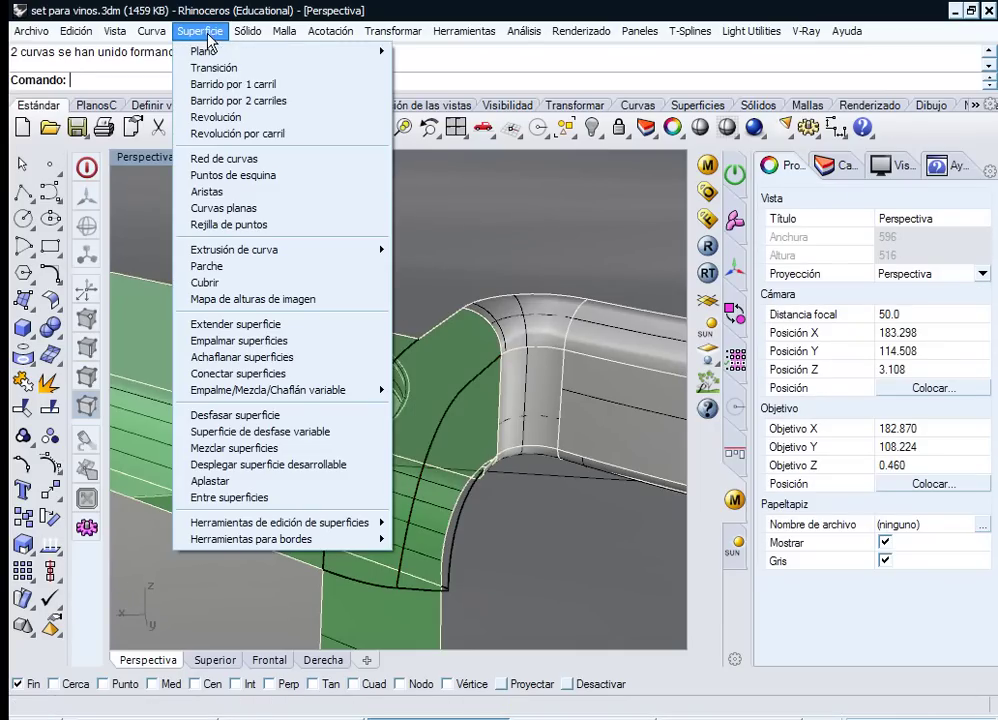
pyautogui.click(285, 101)
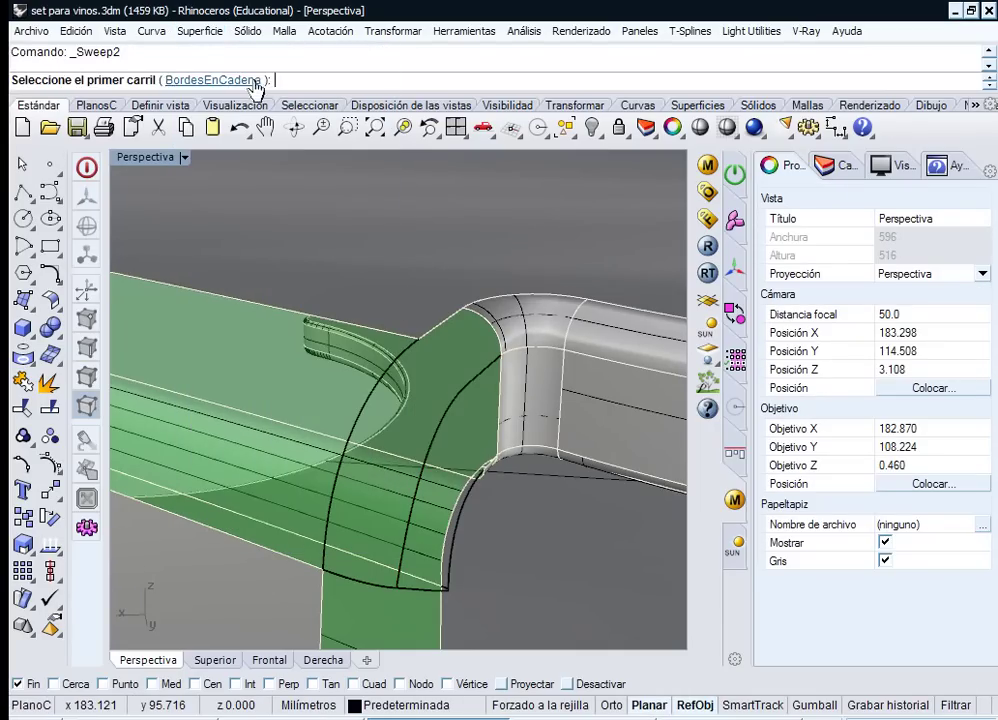
pyautogui.click(436, 329)
pyautogui.click(415, 355)
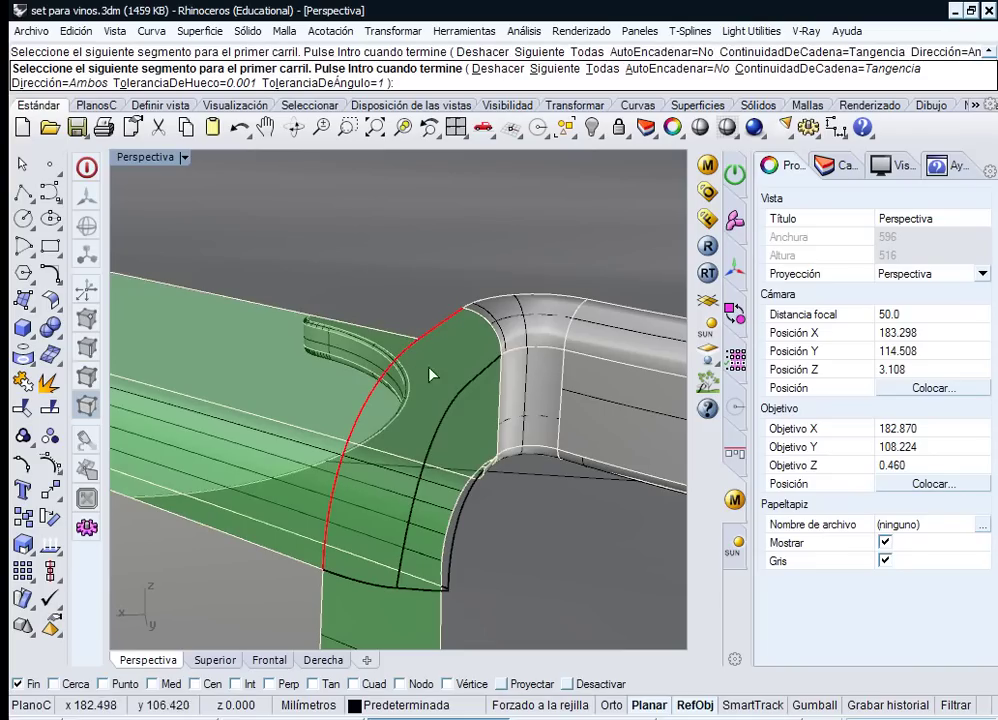
pyautogui.press('Return')
pyautogui.click(463, 390)
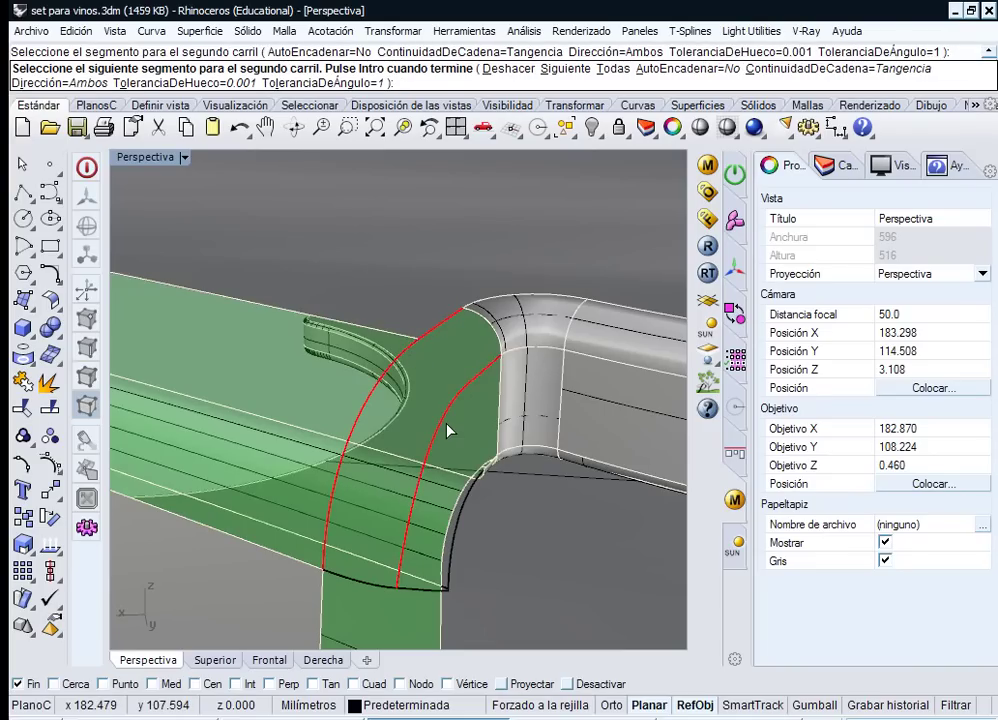
pyautogui.press('Return')
pyautogui.click(496, 342)
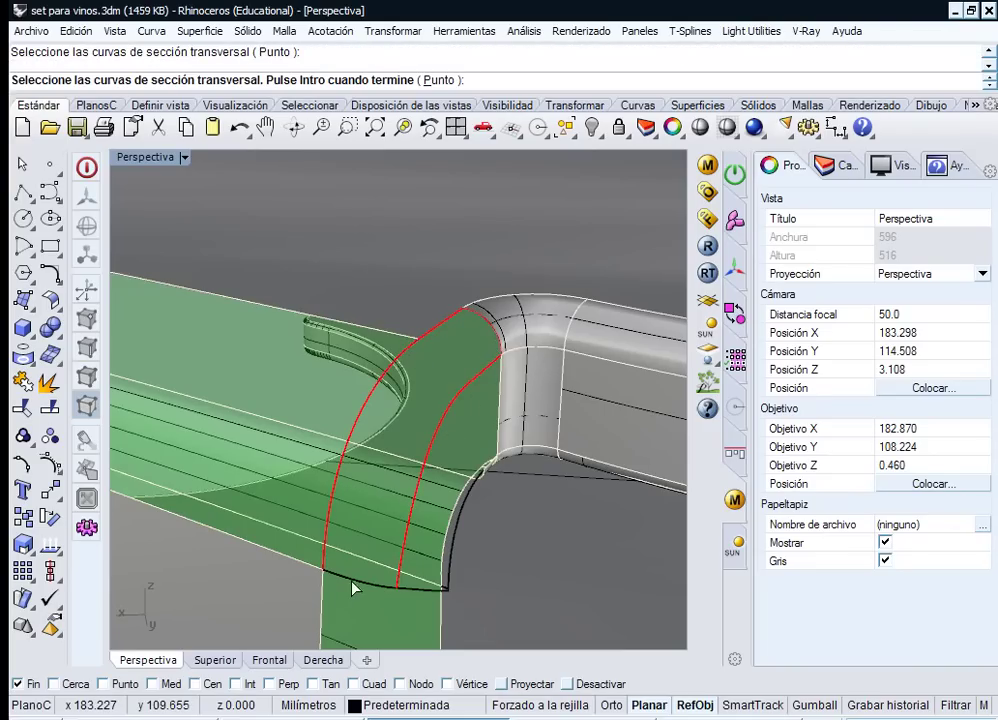
pyautogui.press('Return')
pyautogui.moveTo(356, 585); pyautogui.dragTo(416, 509, button='right')
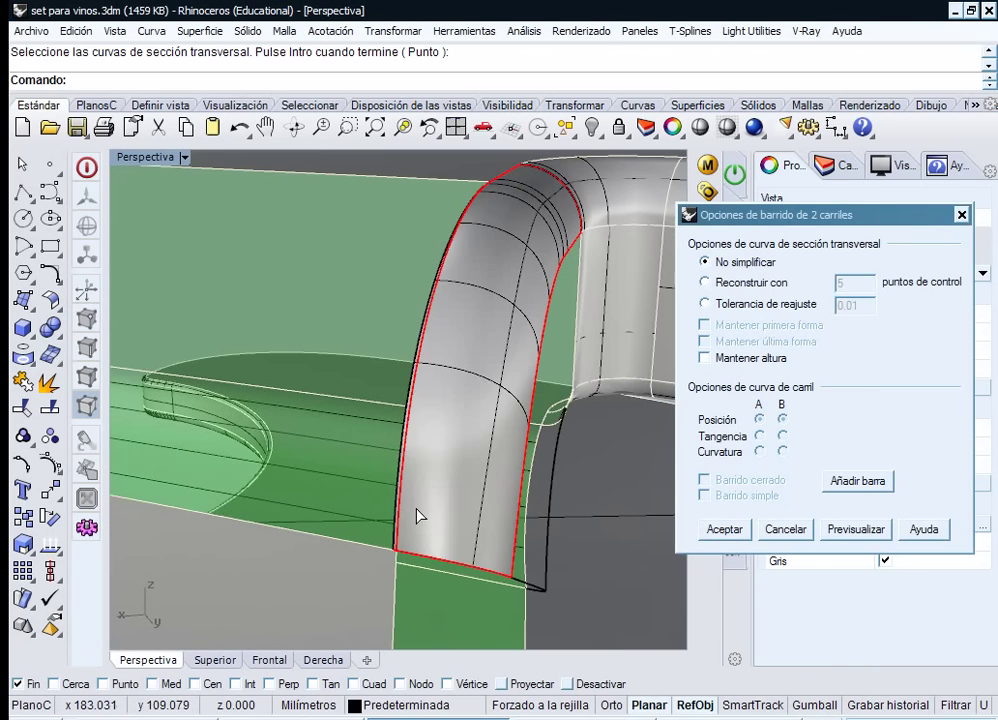
pyautogui.press('Escape')
# - Split the bottom profile curve with the outer blend curve and delete the short piece that overhangs the corner
pyautogui.click(405, 555)
pyautogui.keyDown('ctrl'); pyautogui.moveTo(405, 570); pyautogui.dragTo(388, 493, button='right'); pyautogui.keyUp('ctrl')
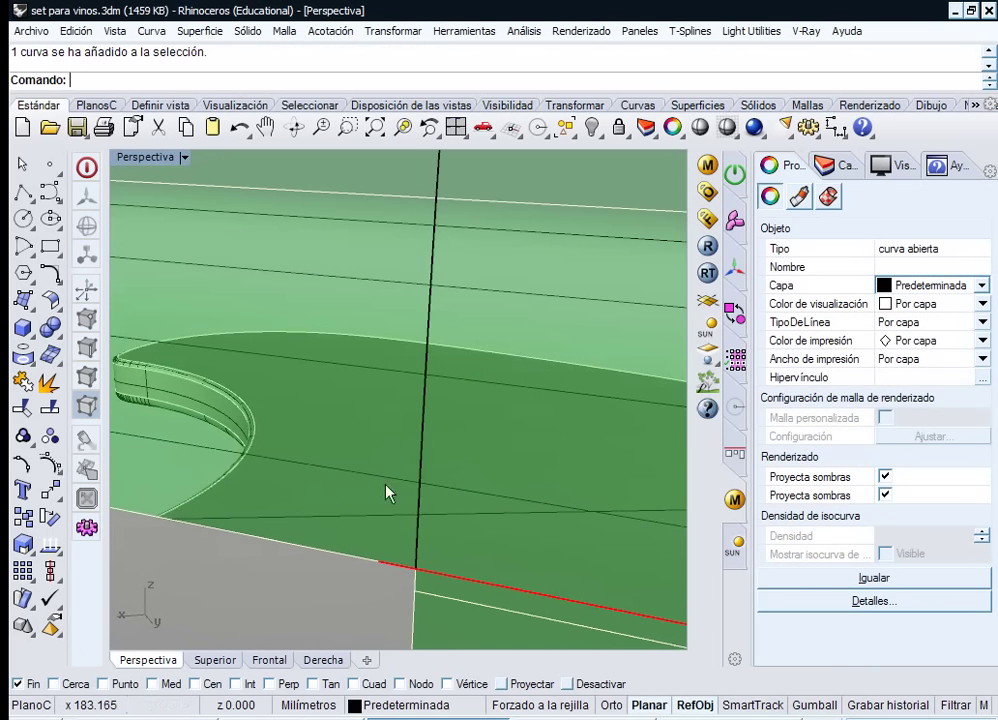
pyautogui.click(48, 403)
pyautogui.click(420, 483)
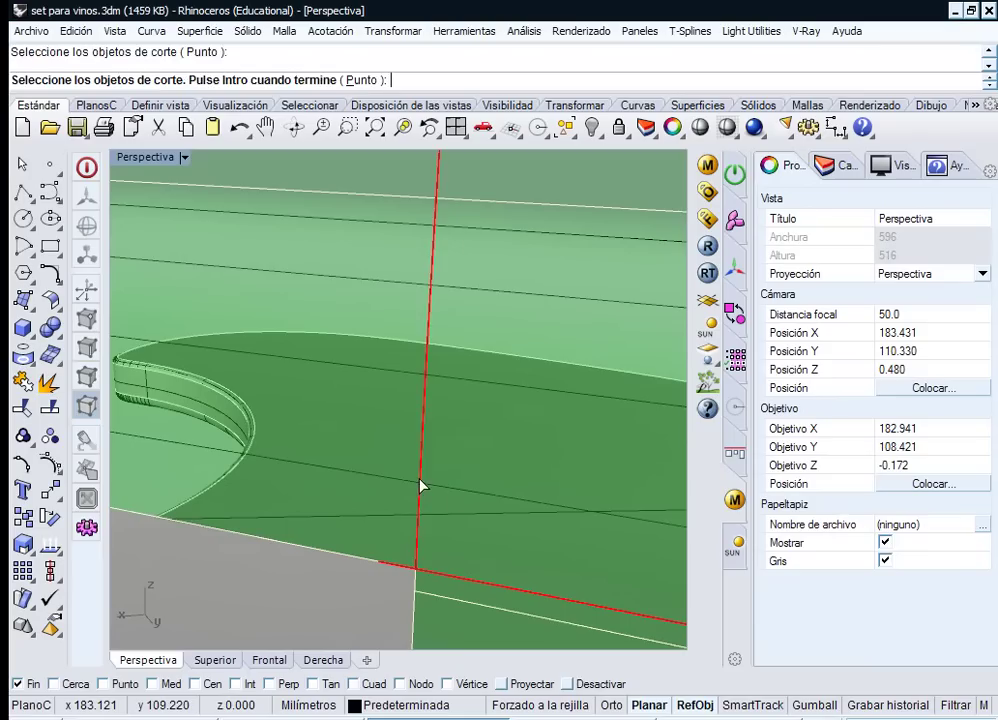
pyautogui.press('Return')
pyautogui.click(398, 570)
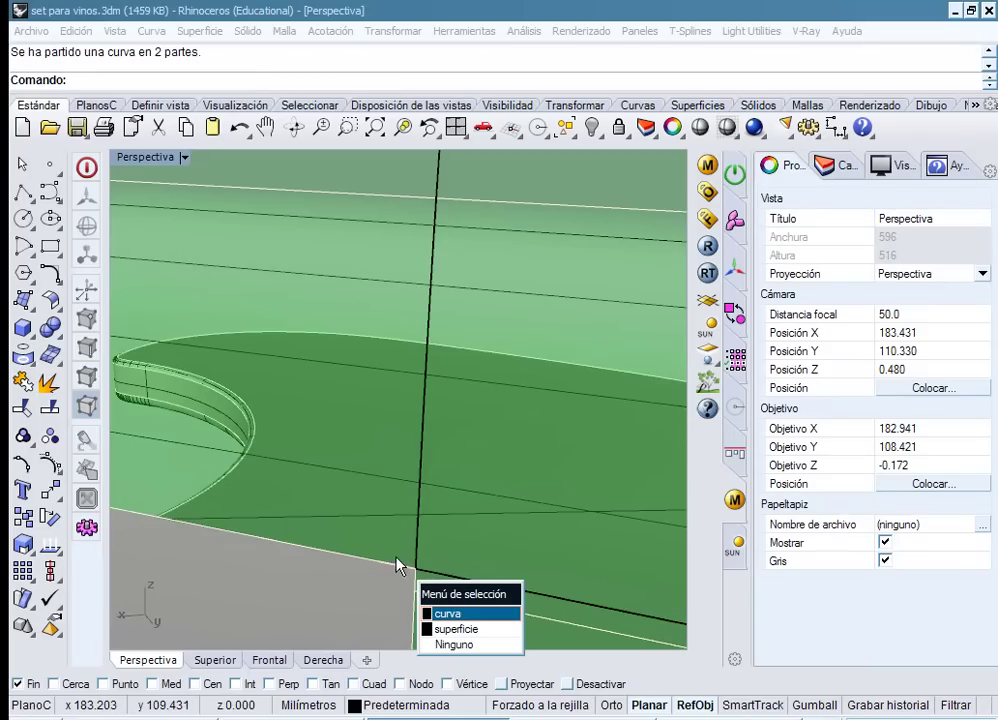
pyautogui.rightClick(397, 541)
pyautogui.press('Delete')
pyautogui.keyDown('ctrl'); pyautogui.moveTo(534, 378); pyautogui.dragTo(537, 492, button='right'); pyautogui.keyUp('ctrl')
pyautogui.keyDown('shift'); pyautogui.moveTo(563, 407); pyautogui.dragTo(417, 341, button='right'); pyautogui.keyUp('shift')
pyautogui.middleClick(419, 337)
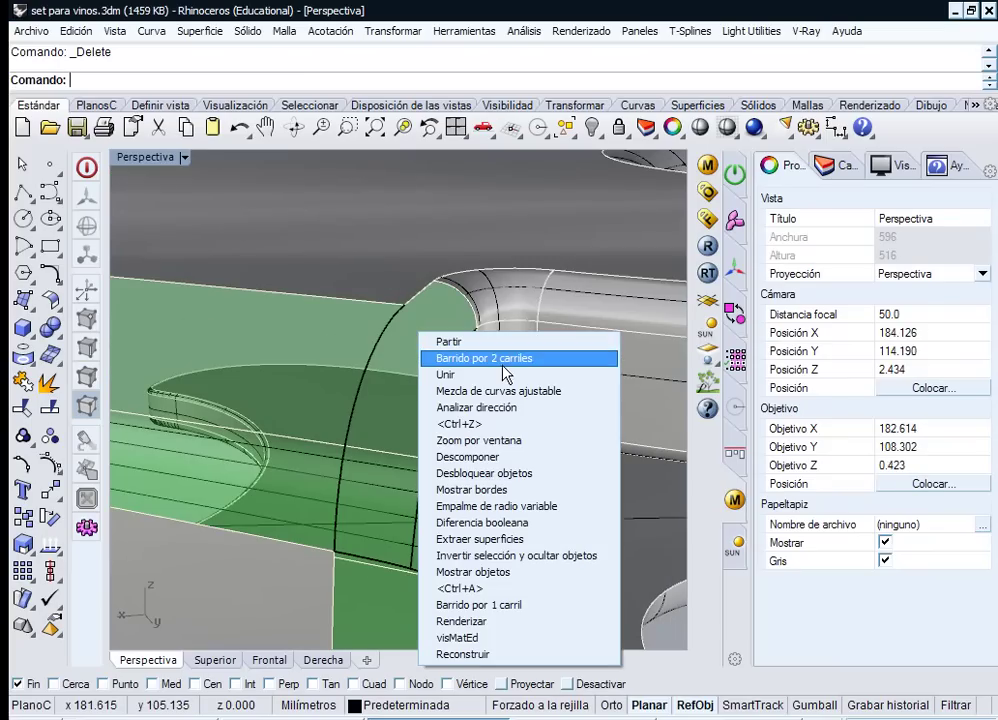
pyautogui.click(441, 357)
pyautogui.click(421, 295)
pyautogui.click(397, 322)
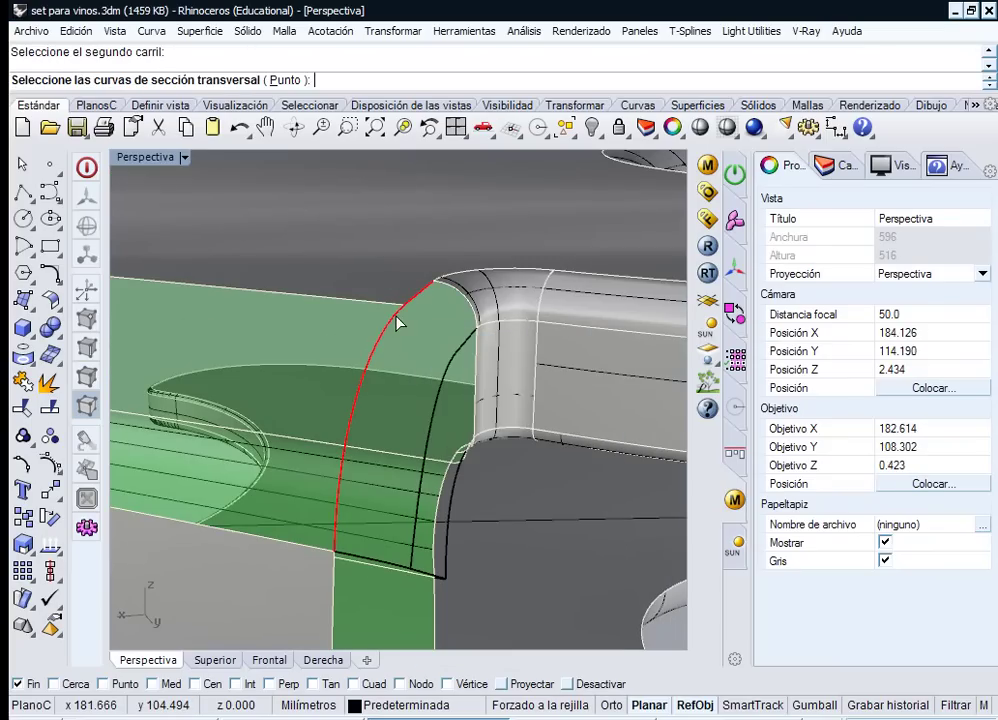
pyautogui.press('Escape')
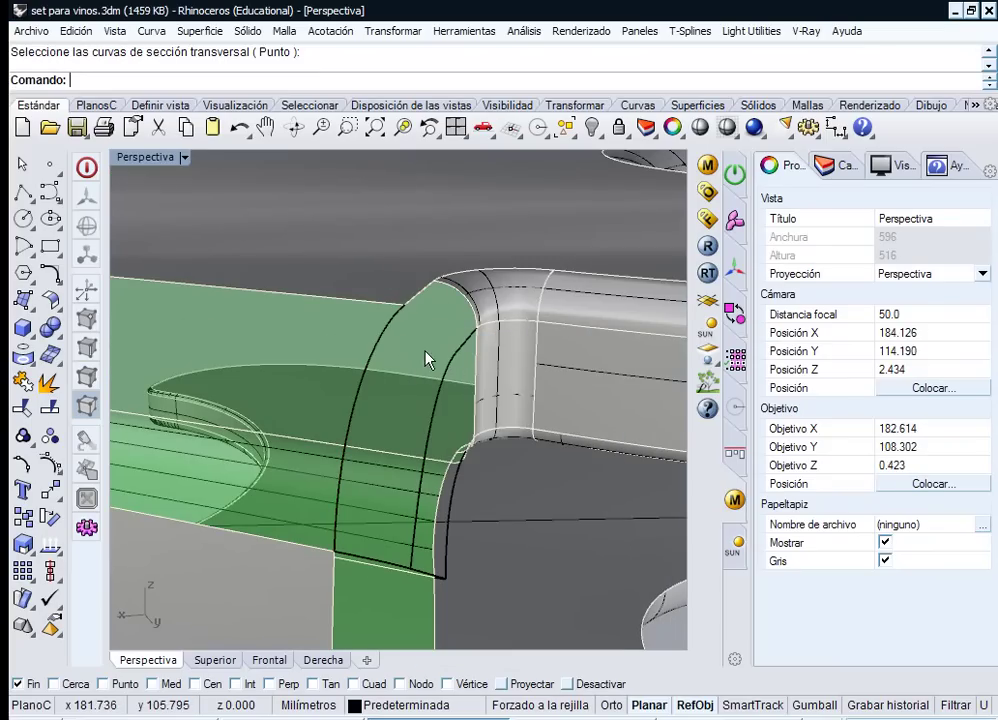
# - Sweep a surface along the chained outer rail and the middle blend curve, using the corner fillet's end edge and the bottom profile curve as sections
pyautogui.rightClick(428, 357)
pyautogui.click(236, 83)
pyautogui.click(414, 309)
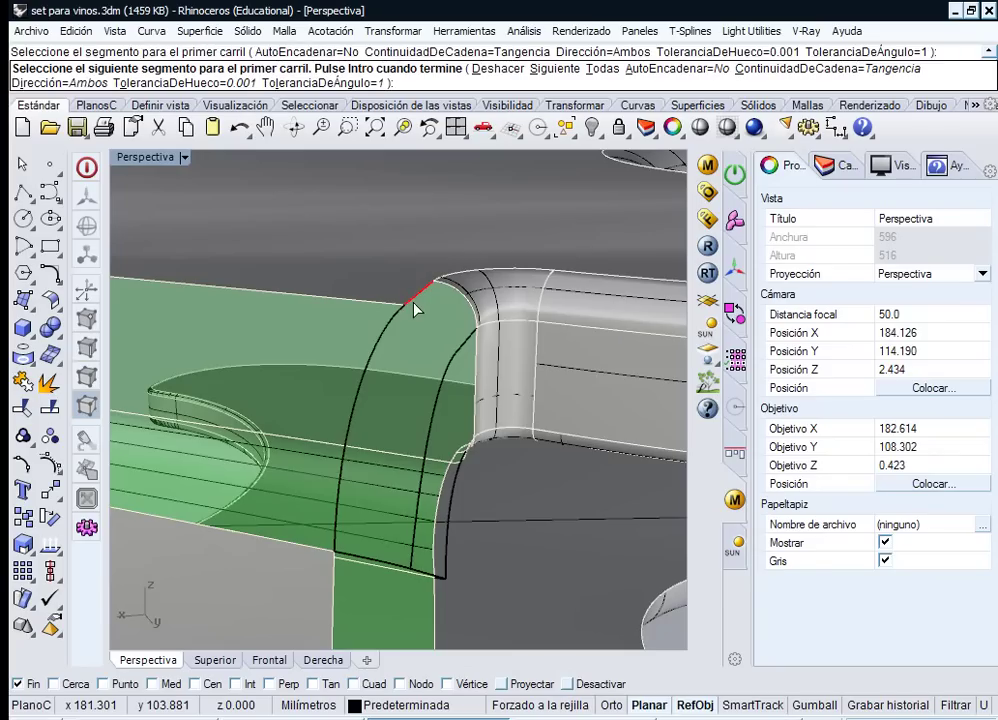
pyautogui.rightClick(432, 364)
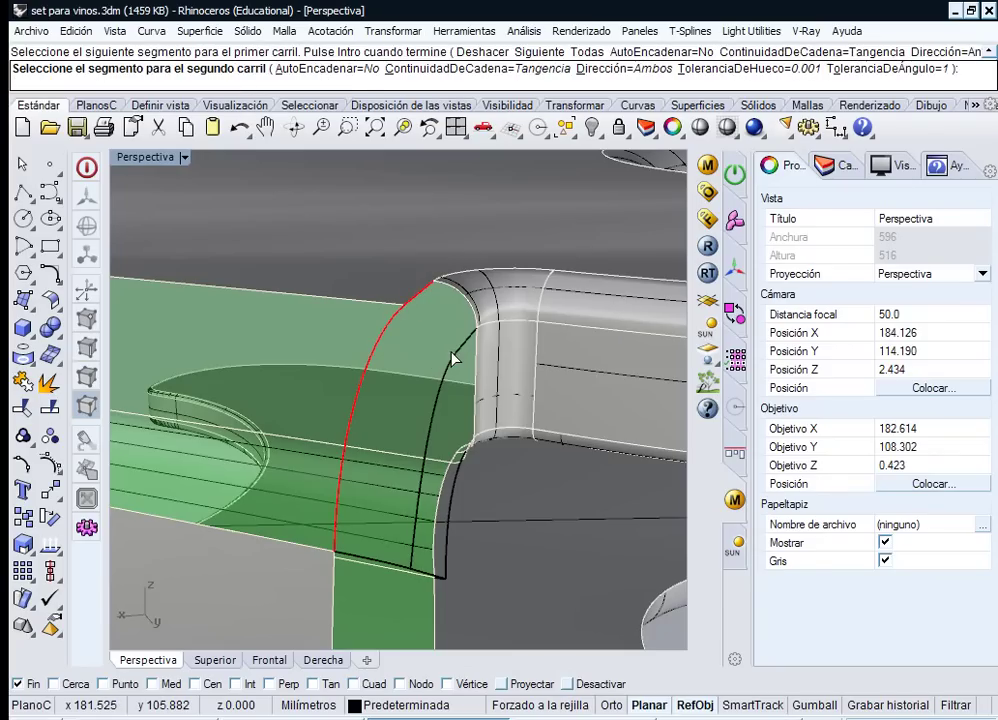
pyautogui.click(452, 357)
pyautogui.rightClick(452, 345)
pyautogui.click(466, 306)
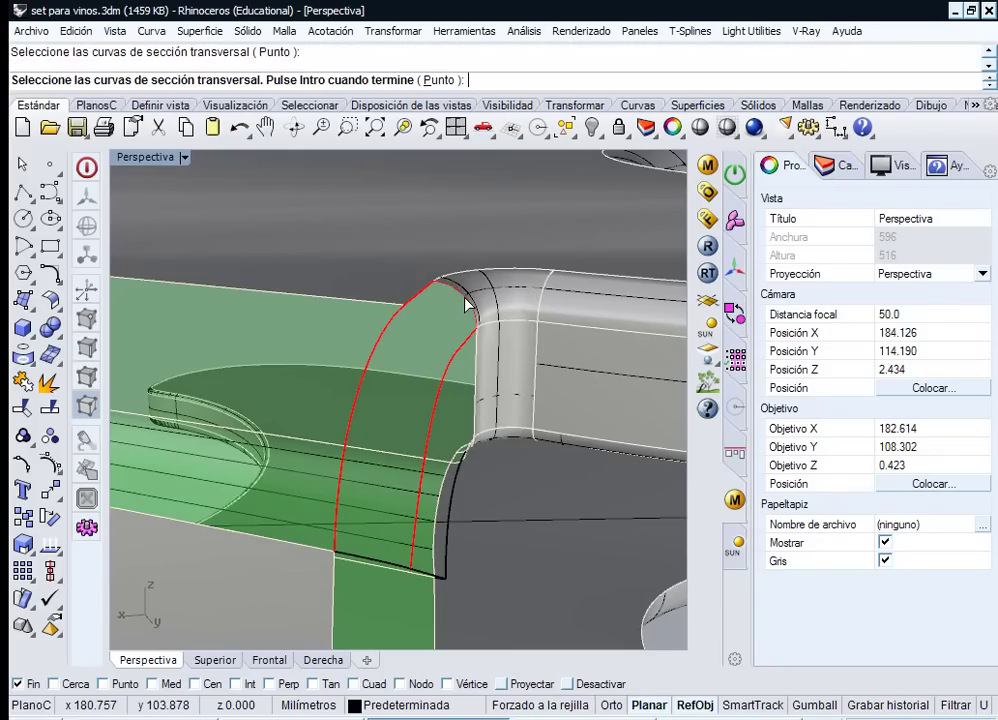
pyautogui.rightClick(386, 533)
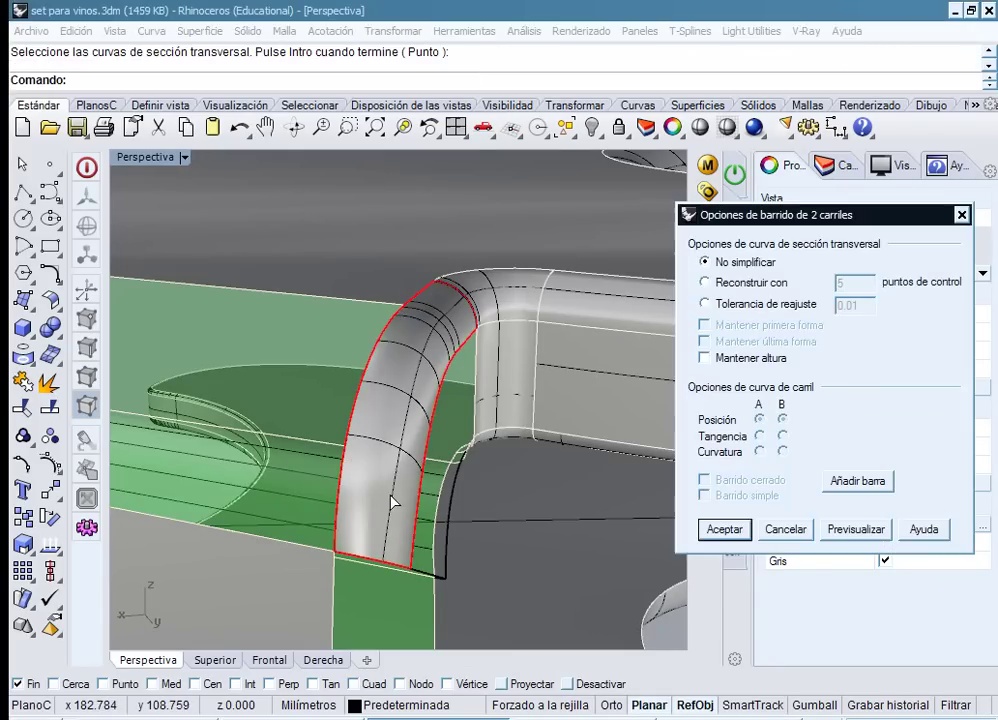
pyautogui.moveTo(392, 502); pyautogui.dragTo(306, 371, button='right')
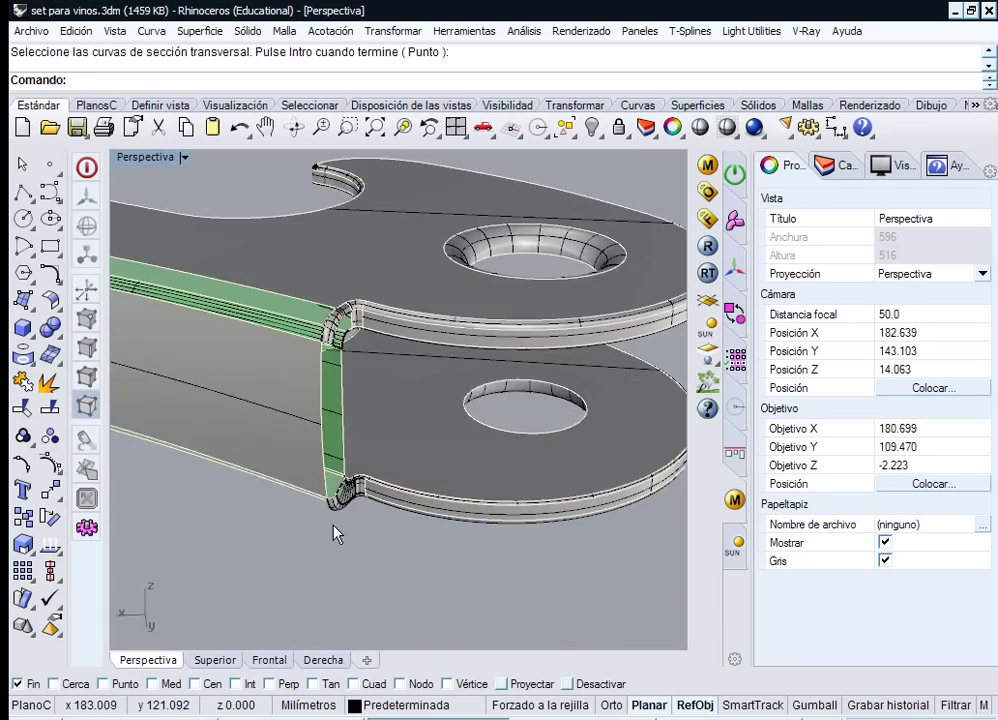
# - Sweep the inner face between the middle and inner blend curves with chained rails, using the corner's vertical edge and bottom profile curve as sections
pyautogui.keyDown('ctrl'); pyautogui.moveTo(333, 508); pyautogui.dragTo(335, 422, button='right'); pyautogui.keyUp('ctrl')
pyautogui.moveTo(323, 420); pyautogui.dragTo(281, 383, button='right')
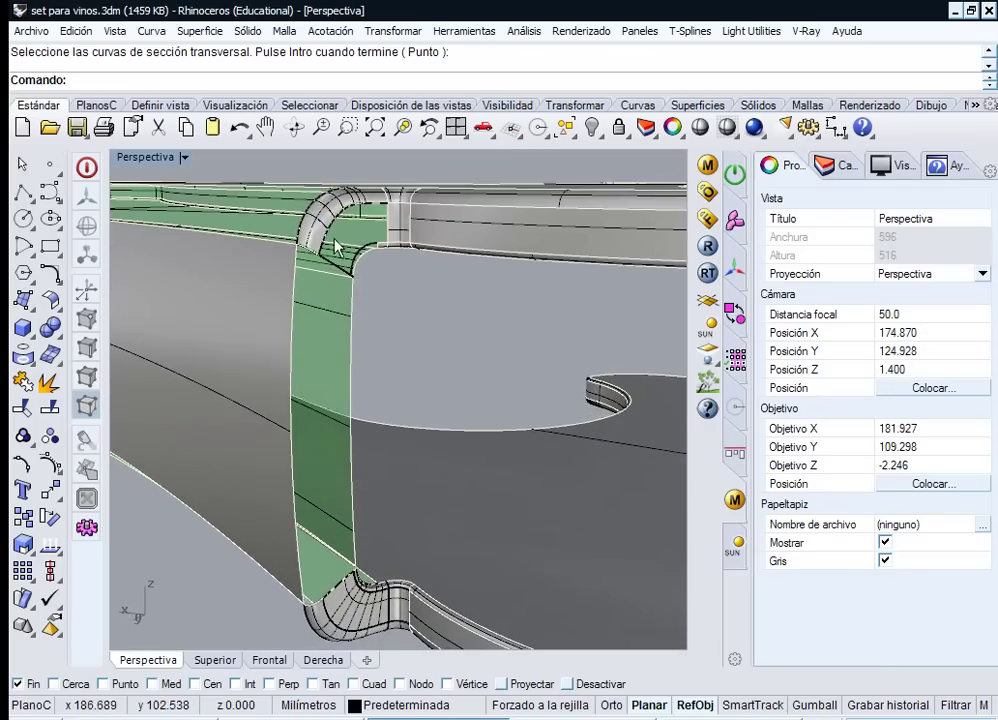
pyautogui.keyDown('shift'); pyautogui.moveTo(334, 250); pyautogui.dragTo(313, 331, button='right'); pyautogui.keyUp('shift')
pyautogui.scroll(8, 310, 320)
pyautogui.moveTo(331, 246); pyautogui.dragTo(418, 246, button='right')
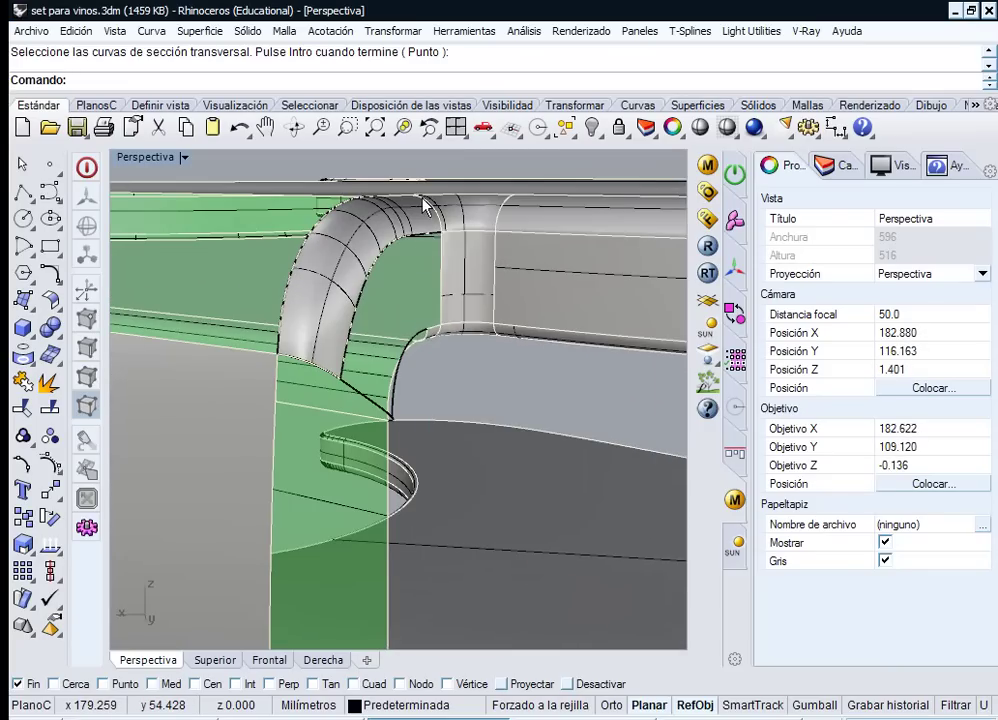
pyautogui.middleClick(425, 205)
pyautogui.click(510, 210)
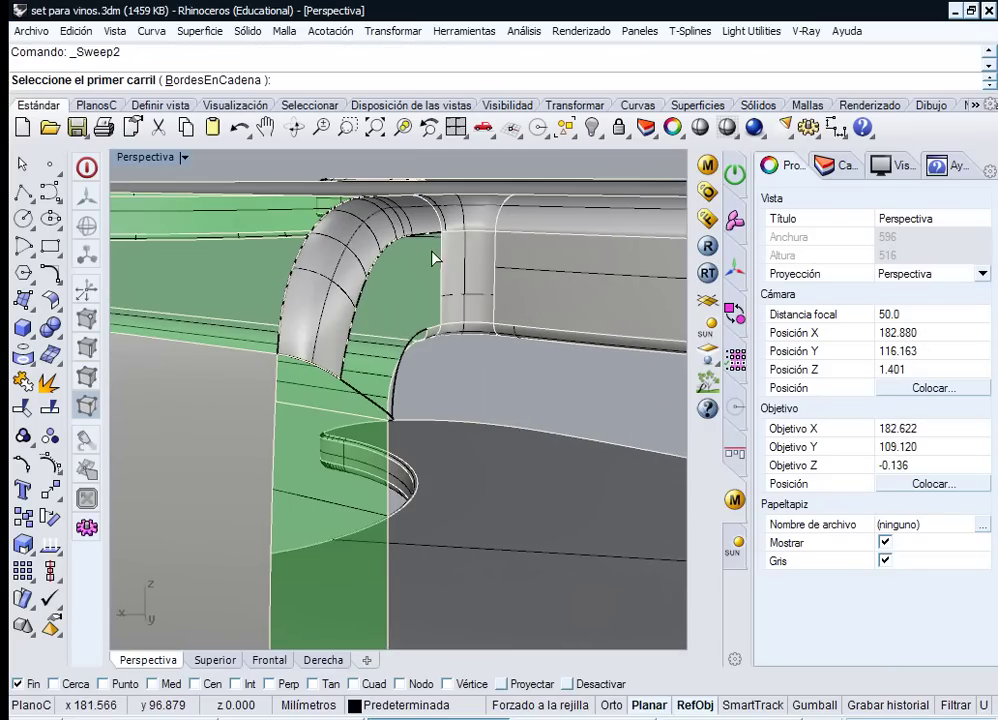
pyautogui.click(232, 82)
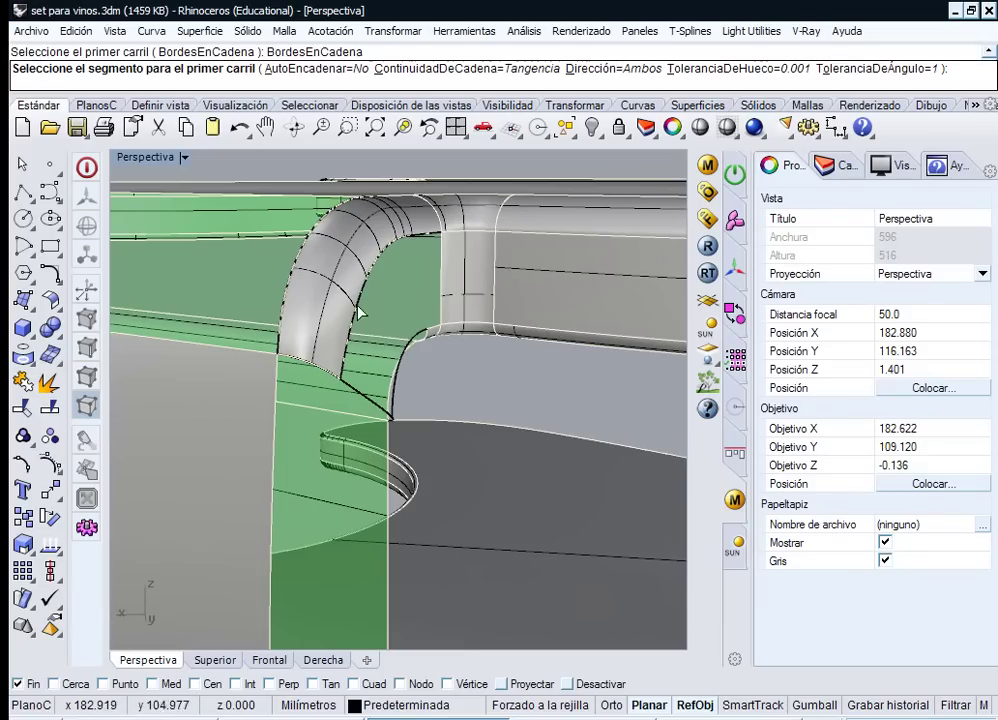
pyautogui.click(377, 333)
pyautogui.click(420, 380)
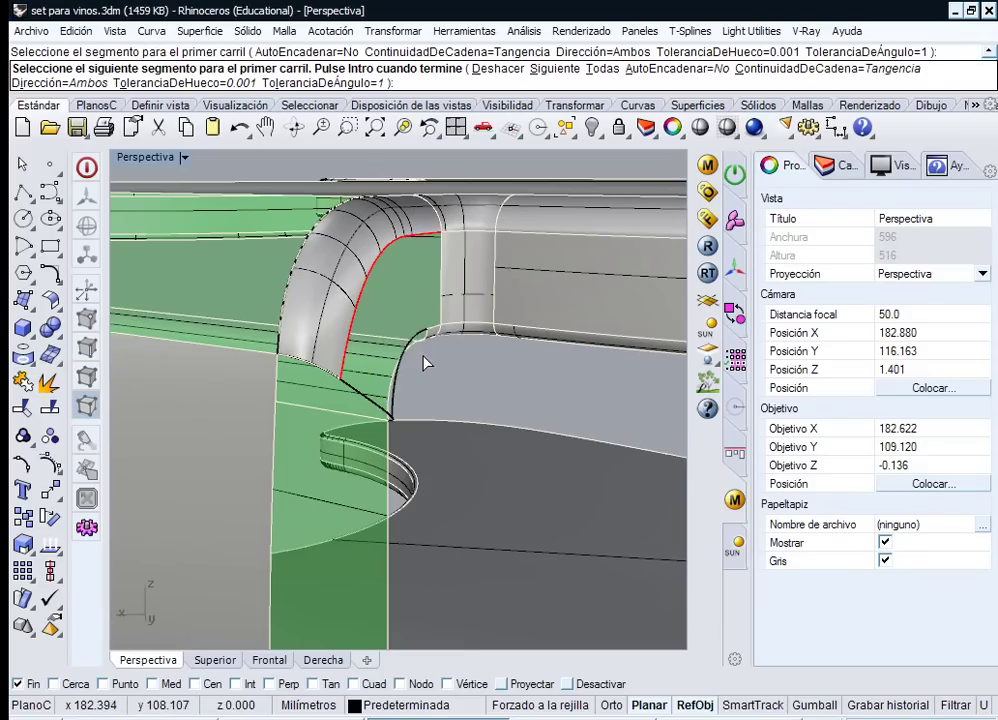
pyautogui.moveTo(423, 361); pyautogui.dragTo(361, 356, button='right')
pyautogui.click(367, 357)
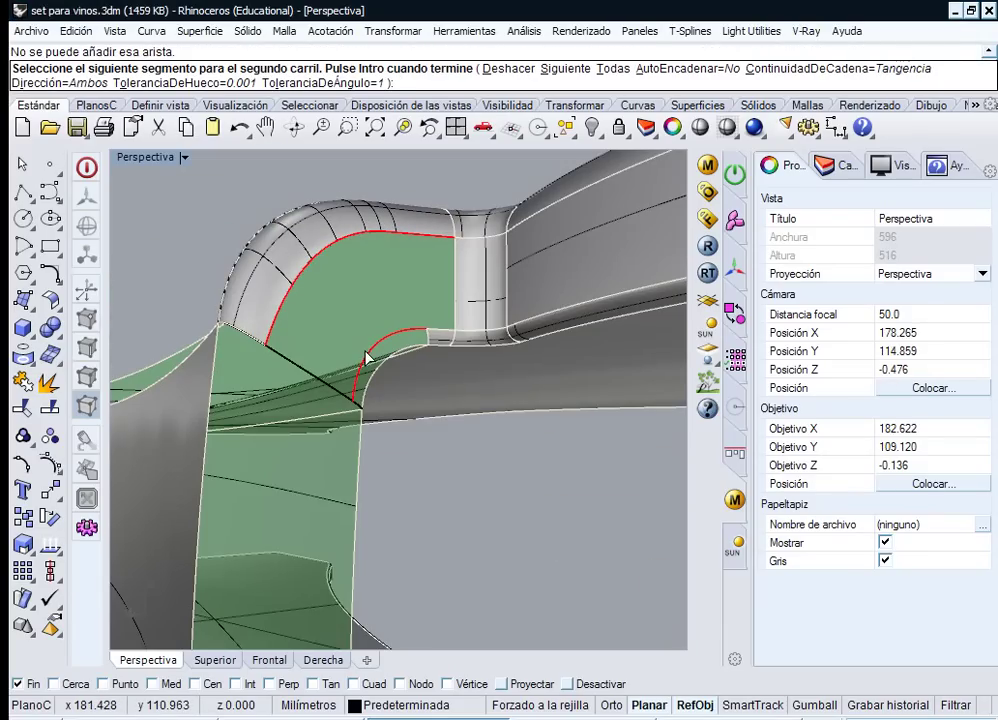
pyautogui.click(441, 332)
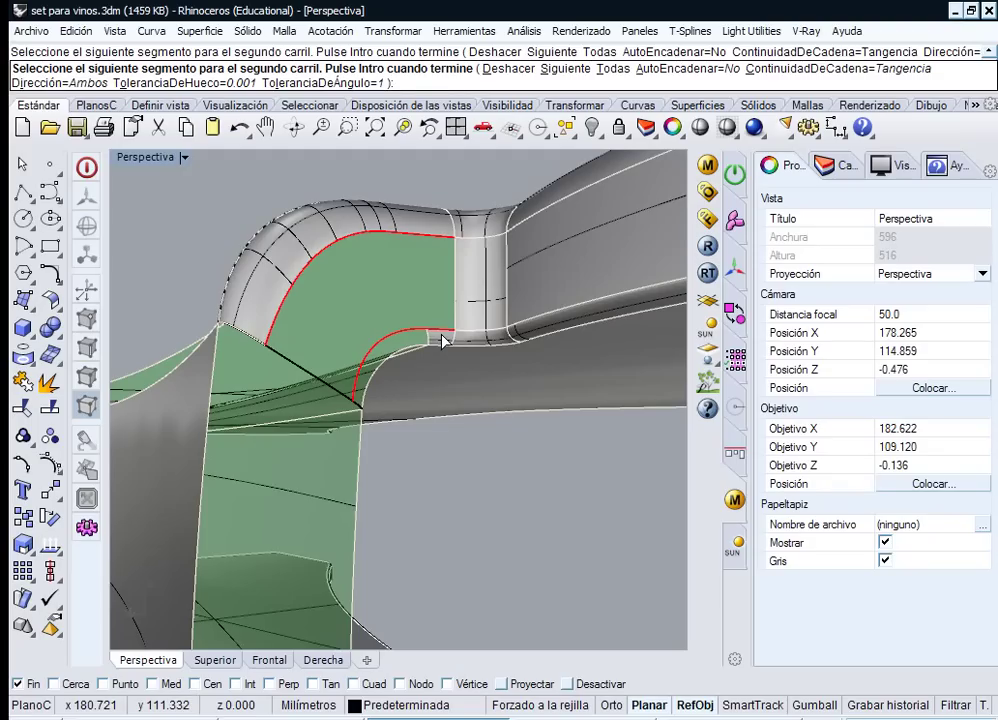
pyautogui.press('Return')
pyautogui.click(458, 294)
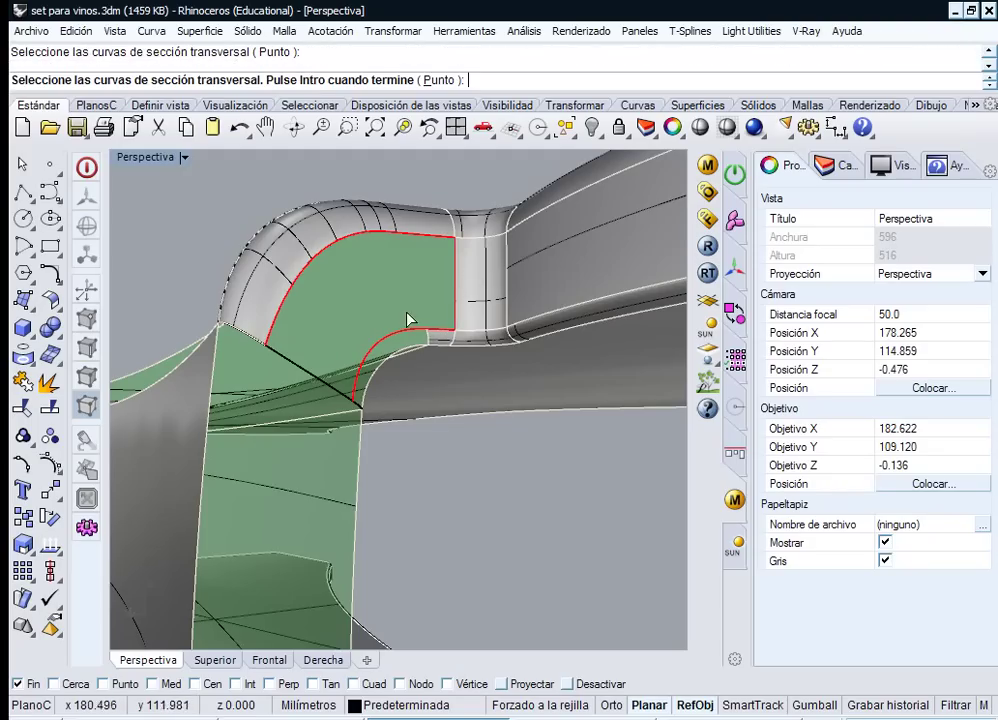
pyautogui.click(314, 377)
pyautogui.press('Return')
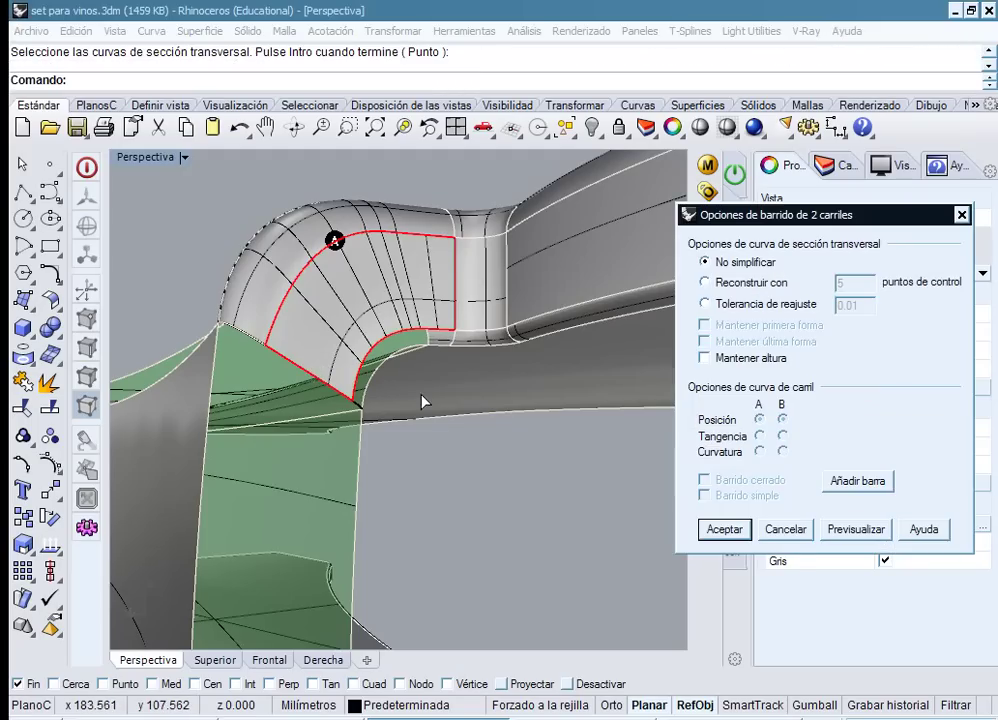
pyautogui.press('Return')
pyautogui.moveTo(370, 321); pyautogui.dragTo(345, 318, button='right')
pyautogui.rightClick(345, 318)
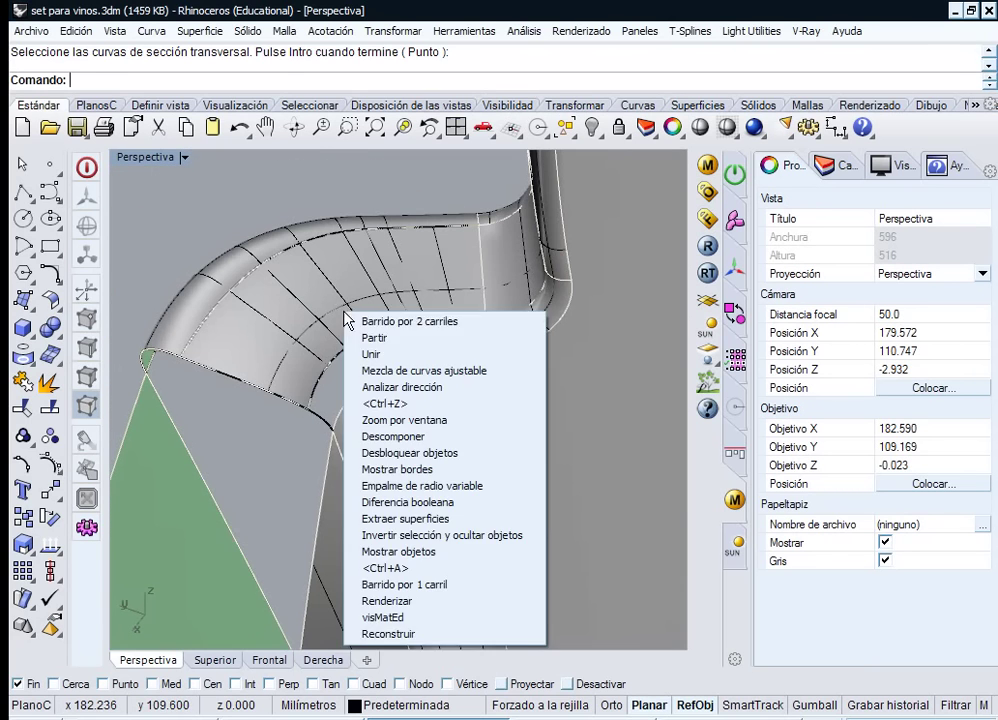
pyautogui.click(350, 321)
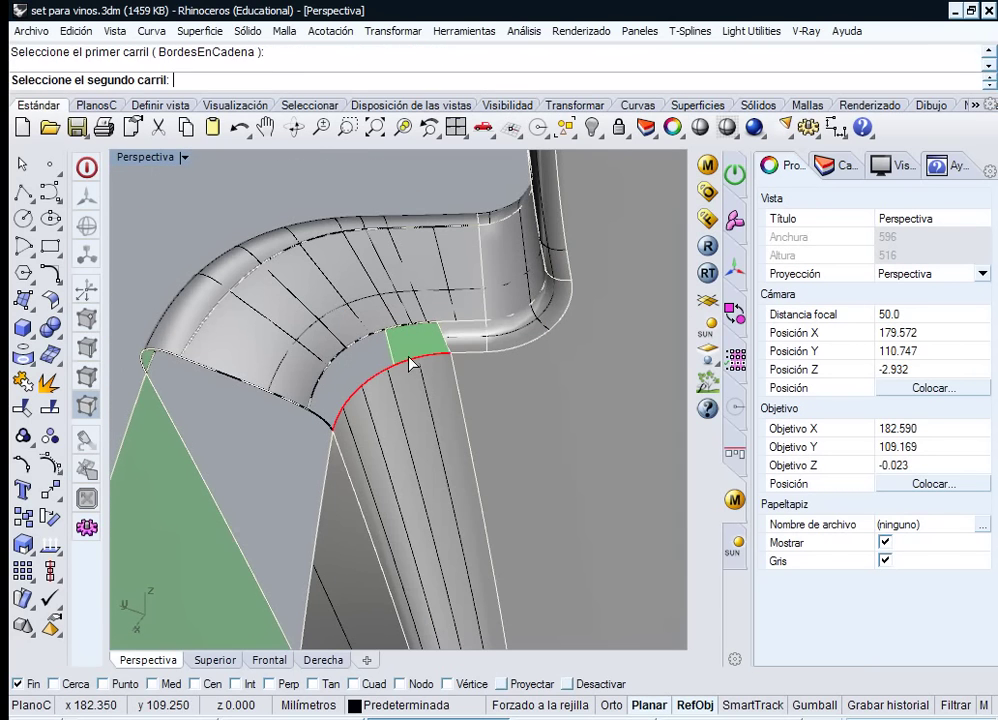
pyautogui.click(372, 340)
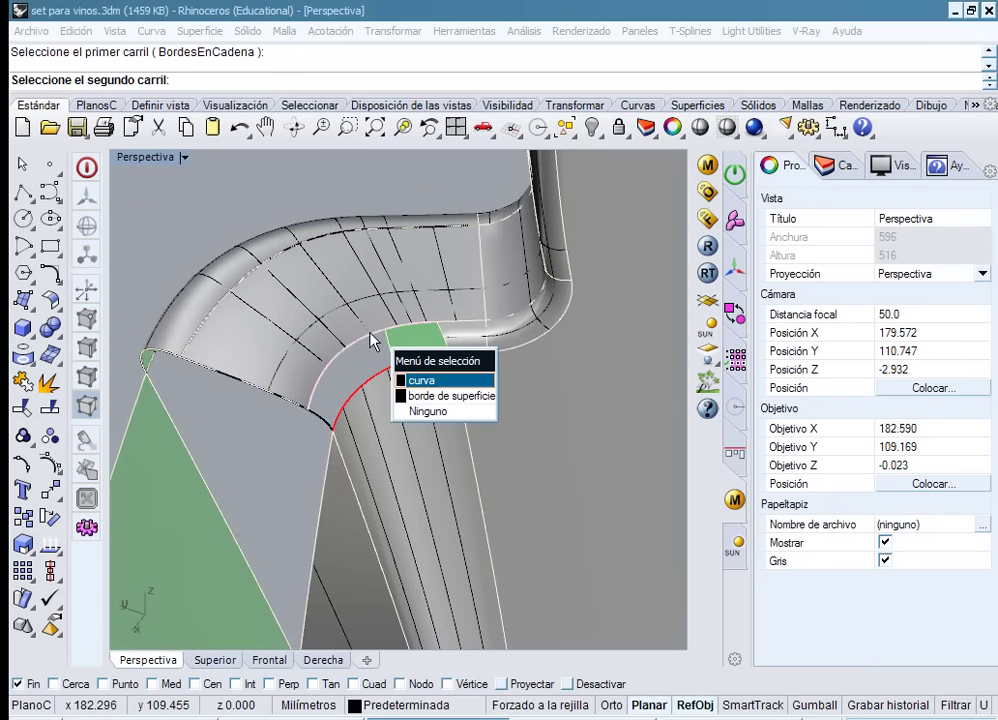
pyautogui.click(441, 382)
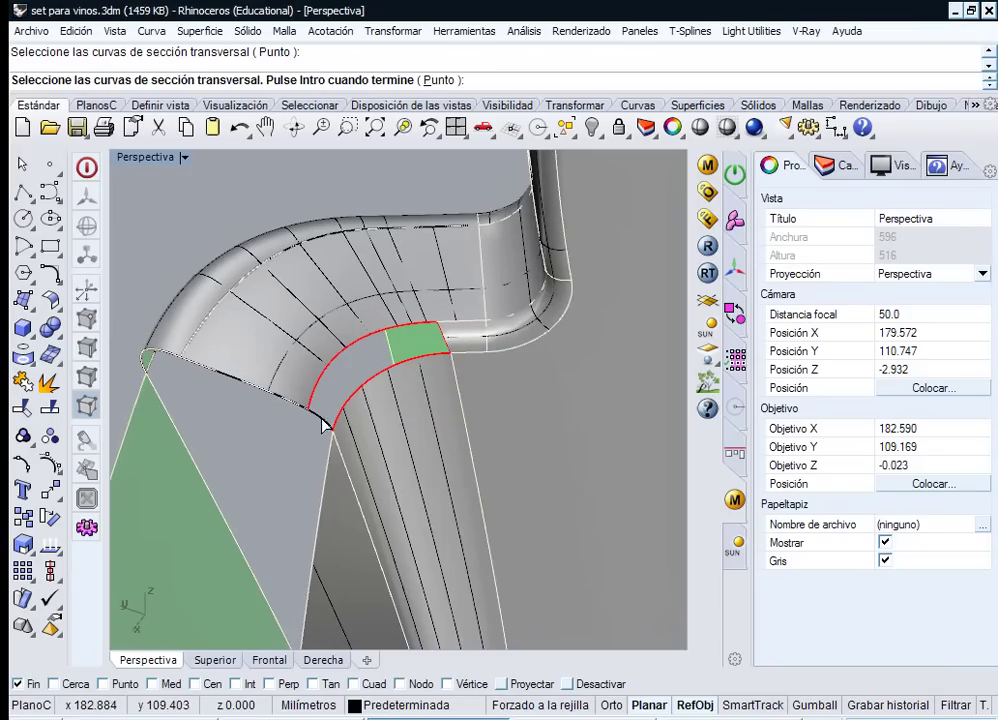
pyautogui.press('Escape')
# - Delete the short straight lower fillet surface between the gap and the rounded inner corner
pyautogui.click(457, 340)
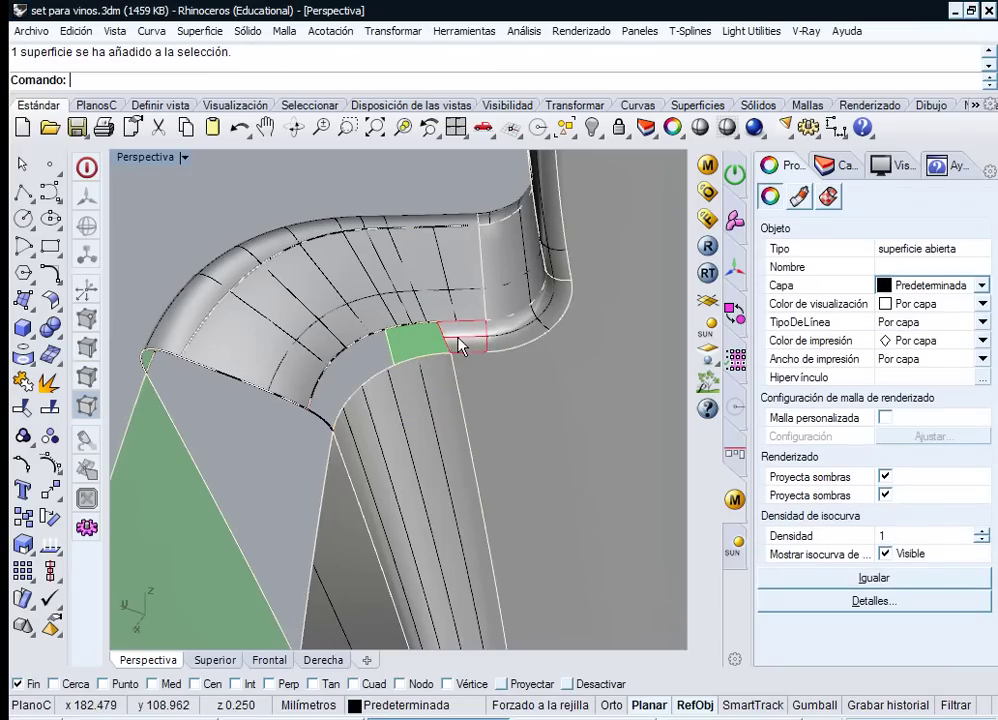
pyautogui.press('Delete')
# - Sweep the missing lower fillet along its chained upper and lower edges, using the inner corner fillet's end edge and the bottom profile arc as sections
pyautogui.moveTo(417, 325); pyautogui.dragTo(421, 278, button='right')
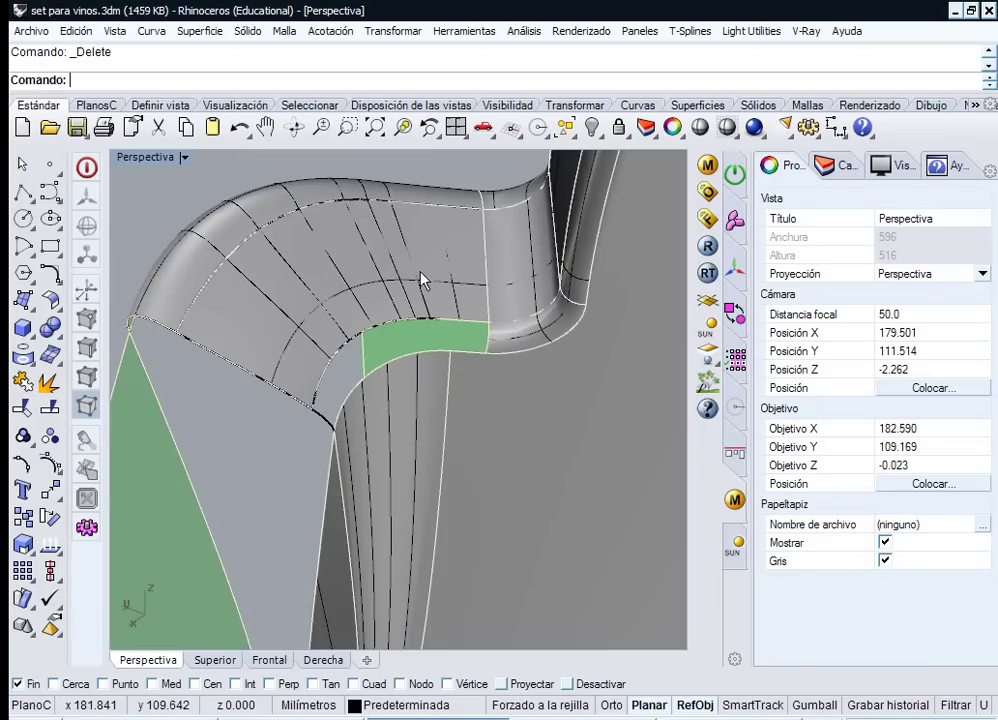
pyautogui.middleClick(421, 278)
pyautogui.click(452, 281)
pyautogui.click(196, 80)
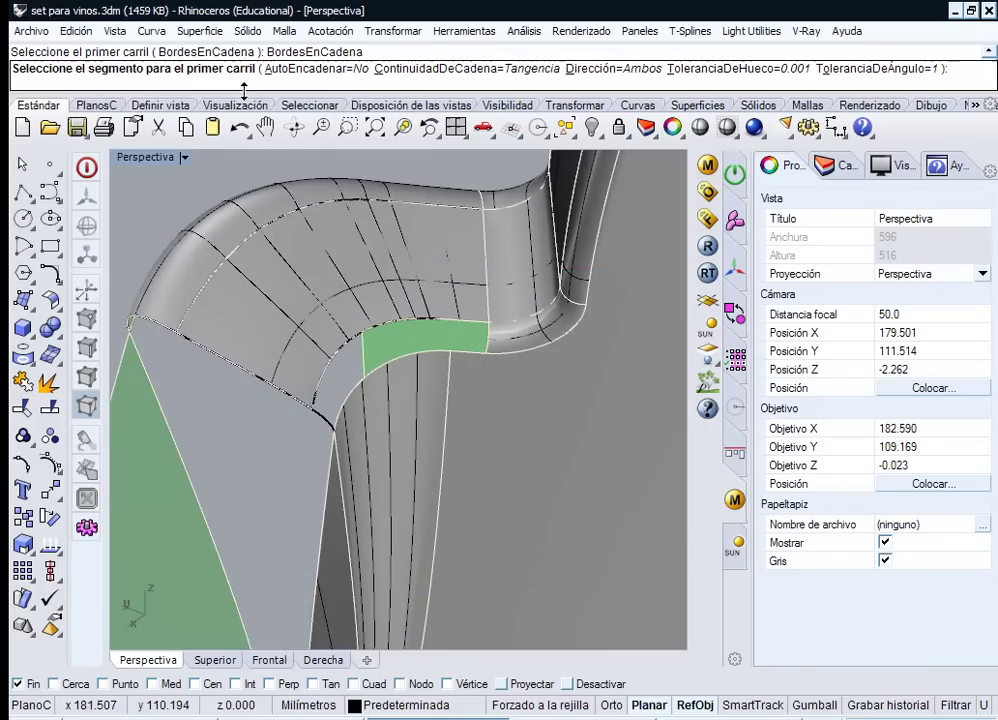
pyautogui.click(468, 328)
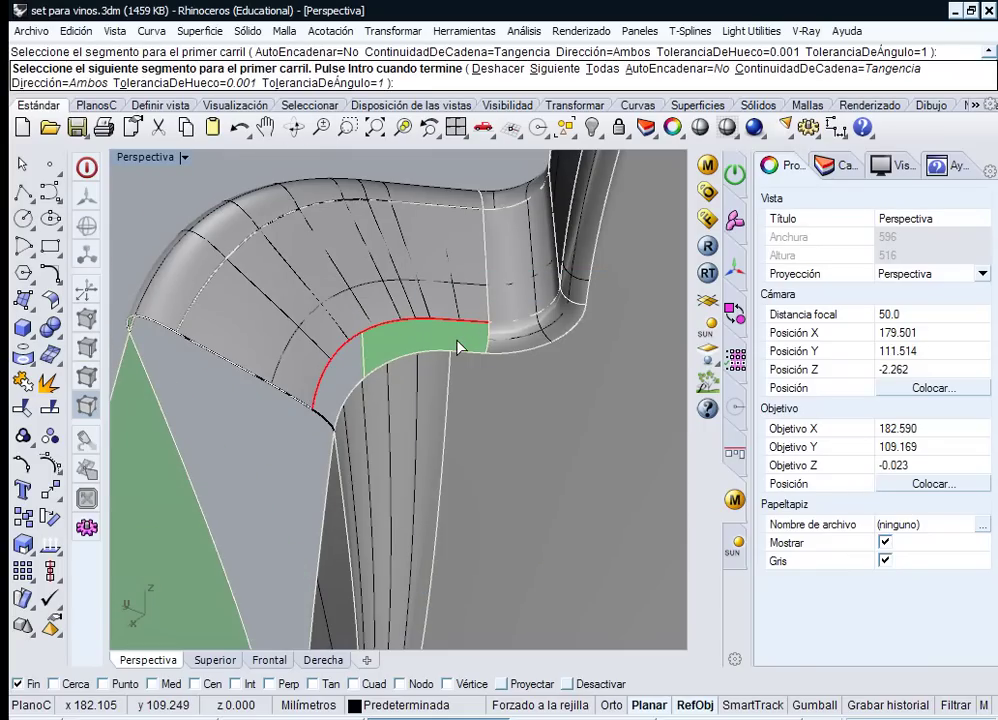
pyautogui.press('Return')
pyautogui.click(436, 356)
pyautogui.click(360, 412)
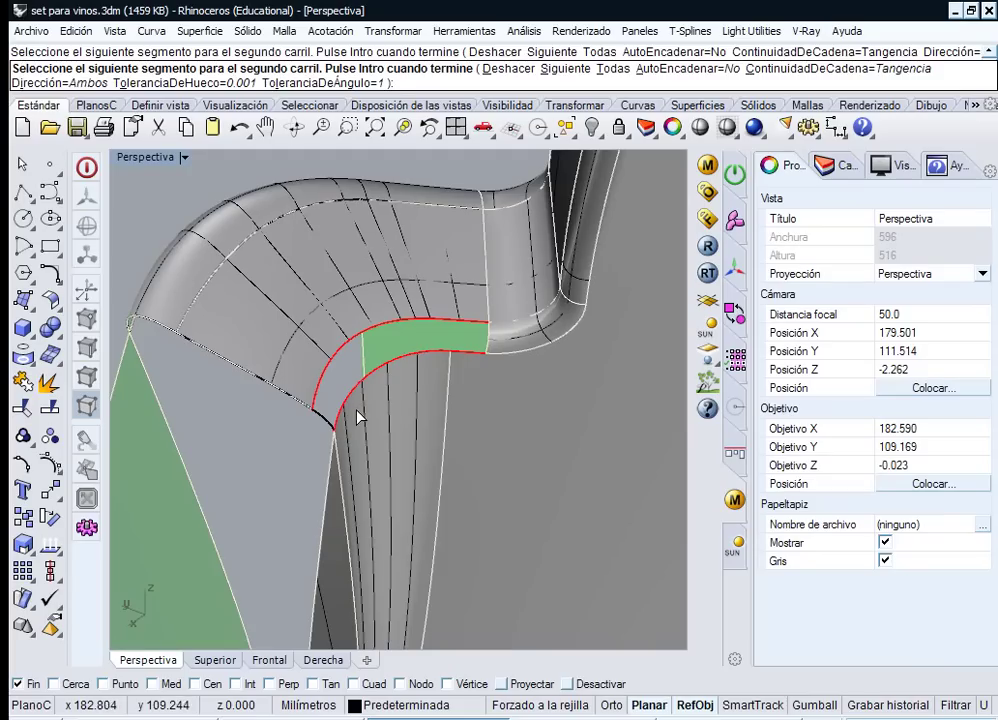
pyautogui.press('Return')
pyautogui.click(488, 346)
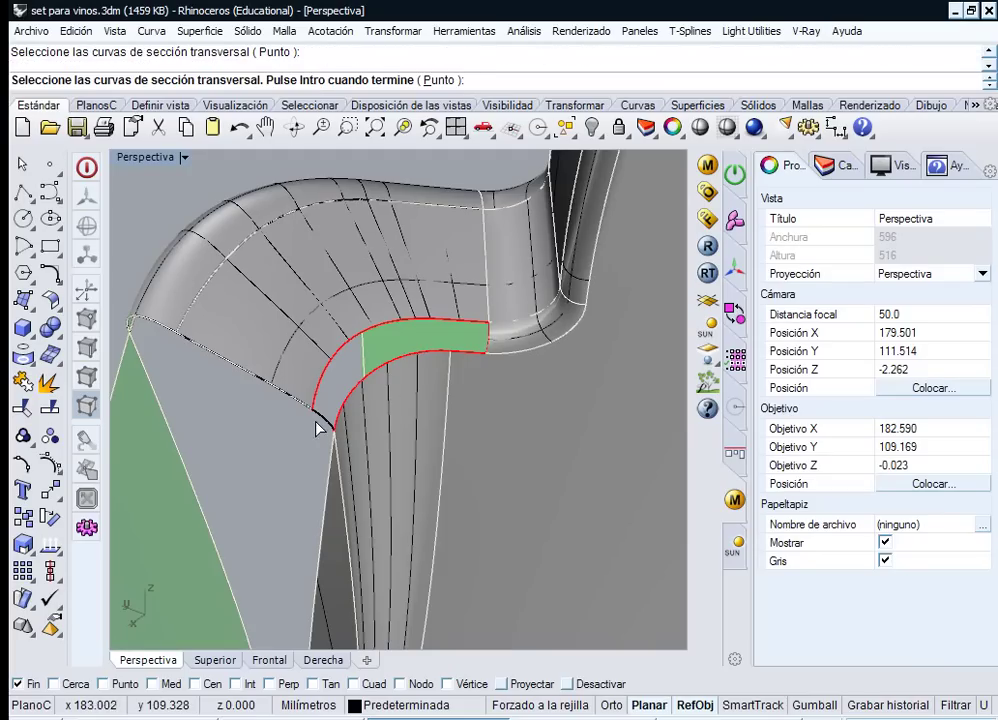
pyautogui.press('Return')
pyautogui.press('Return')
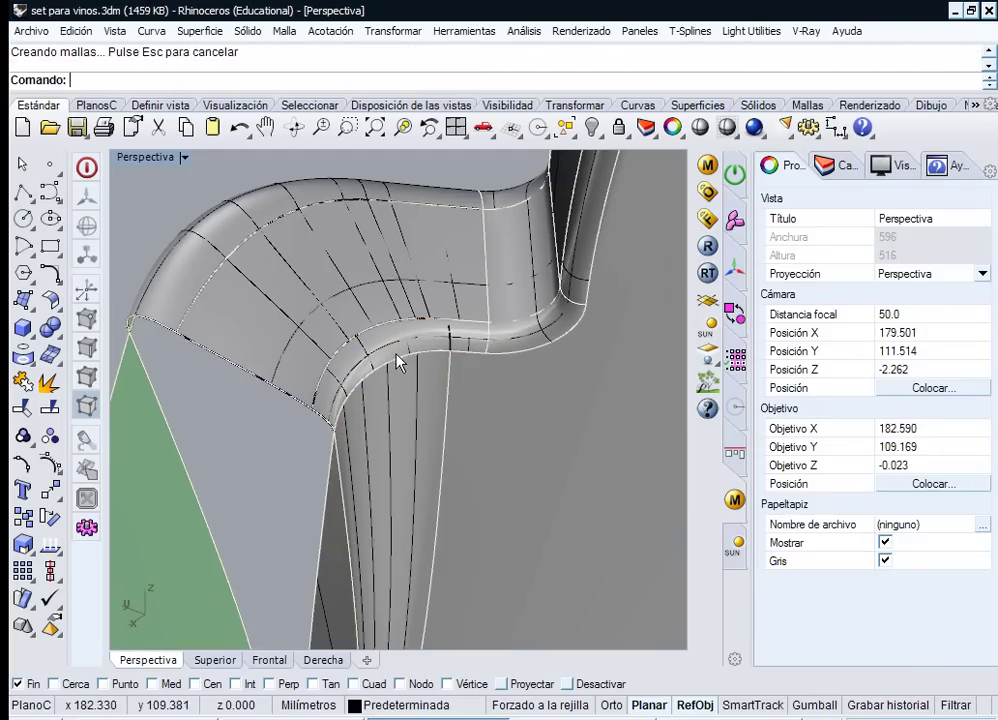
# - Join the upper corner's swept fillet and face surfaces with the adjoining rounded inner corner surfaces
pyautogui.click(447, 296)
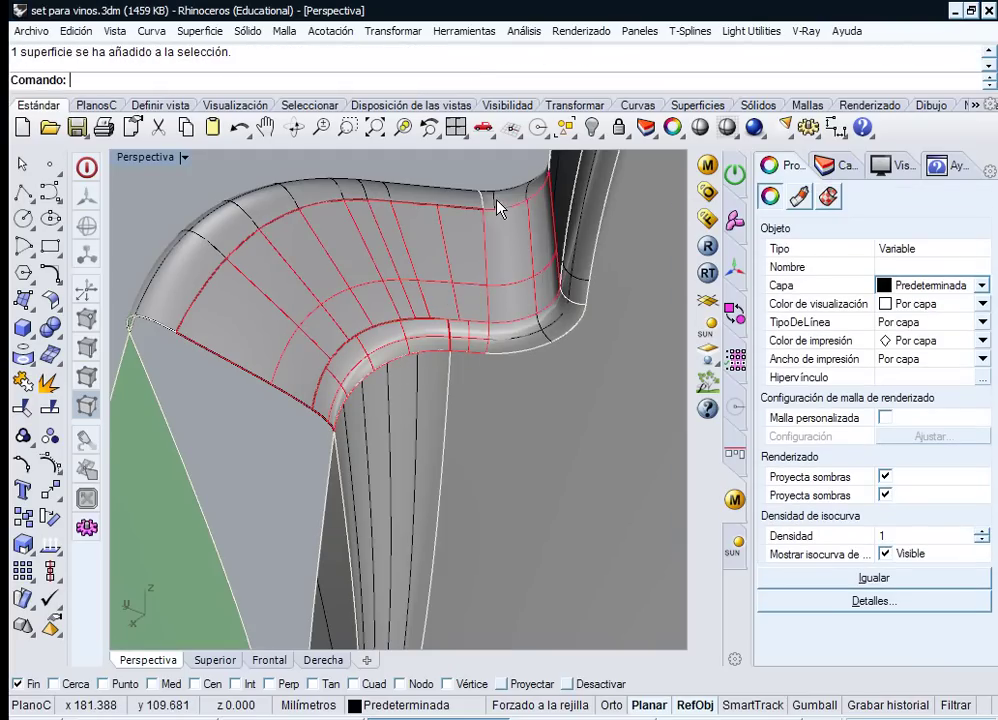
pyautogui.click(447, 207)
pyautogui.click(494, 243)
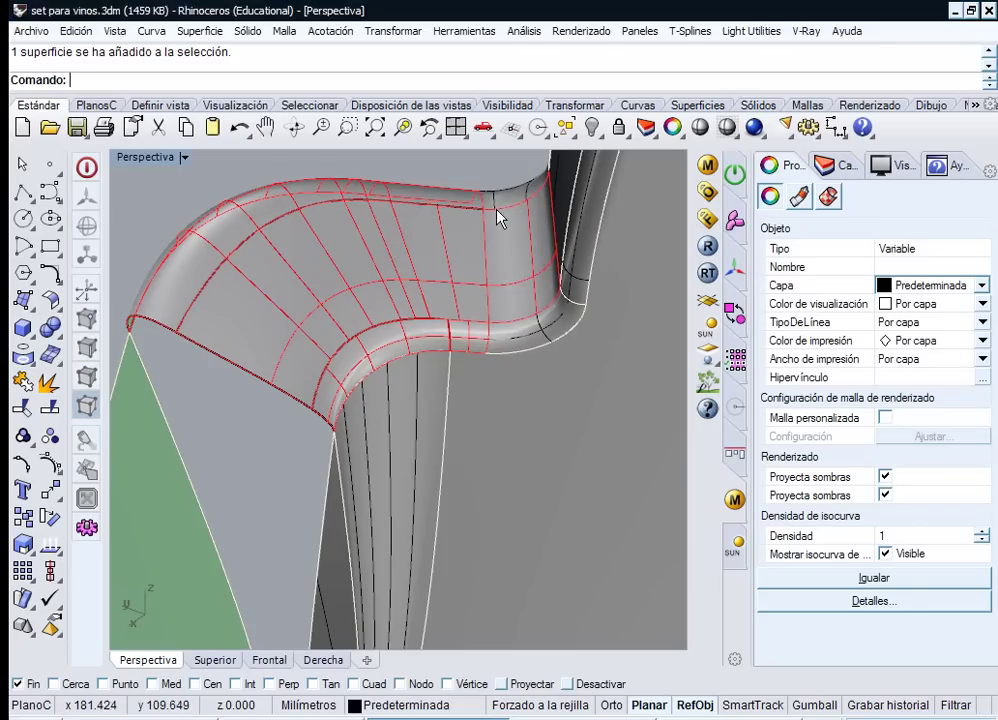
pyautogui.keyDown('shift'); pyautogui.click(519, 207); pyautogui.keyUp('shift')
pyautogui.click(528, 252)
pyautogui.moveTo(414, 261); pyautogui.dragTo(516, 341, button='right')
pyautogui.click(24, 383)
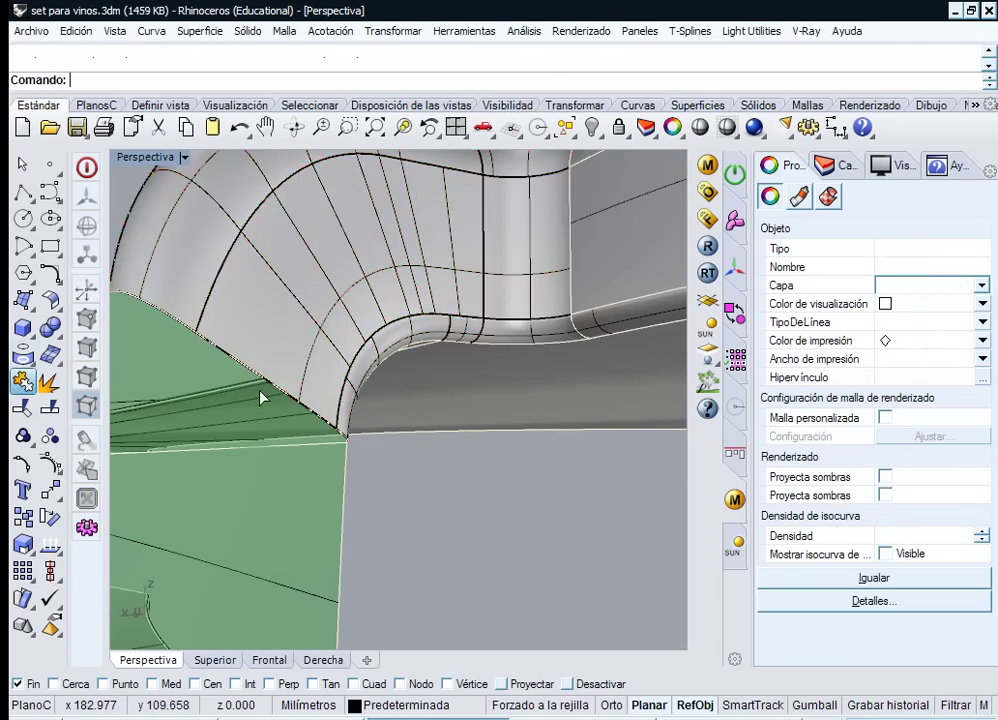
pyautogui.moveTo(392, 267); pyautogui.dragTo(524, 378, button='right')
pyautogui.moveTo(452, 266); pyautogui.dragTo(475, 271, button='right')
pyautogui.keyDown('shift'); pyautogui.moveTo(475, 271); pyautogui.dragTo(295, 378, button='right'); pyautogui.keyUp('shift')
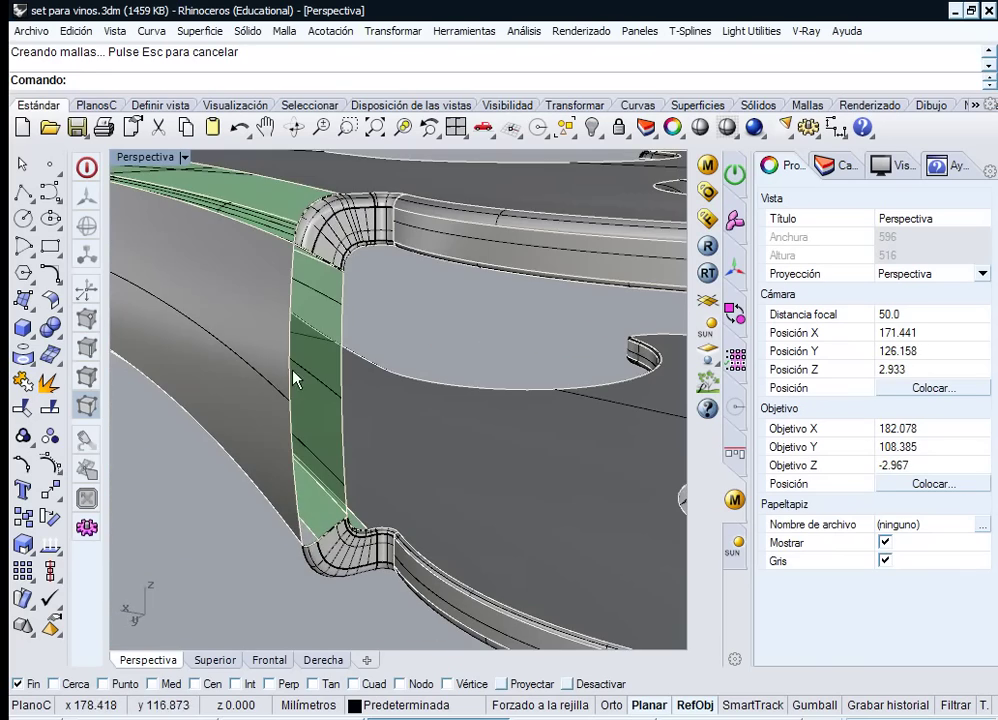
pyautogui.click(195, 30)
pyautogui.click(255, 100)
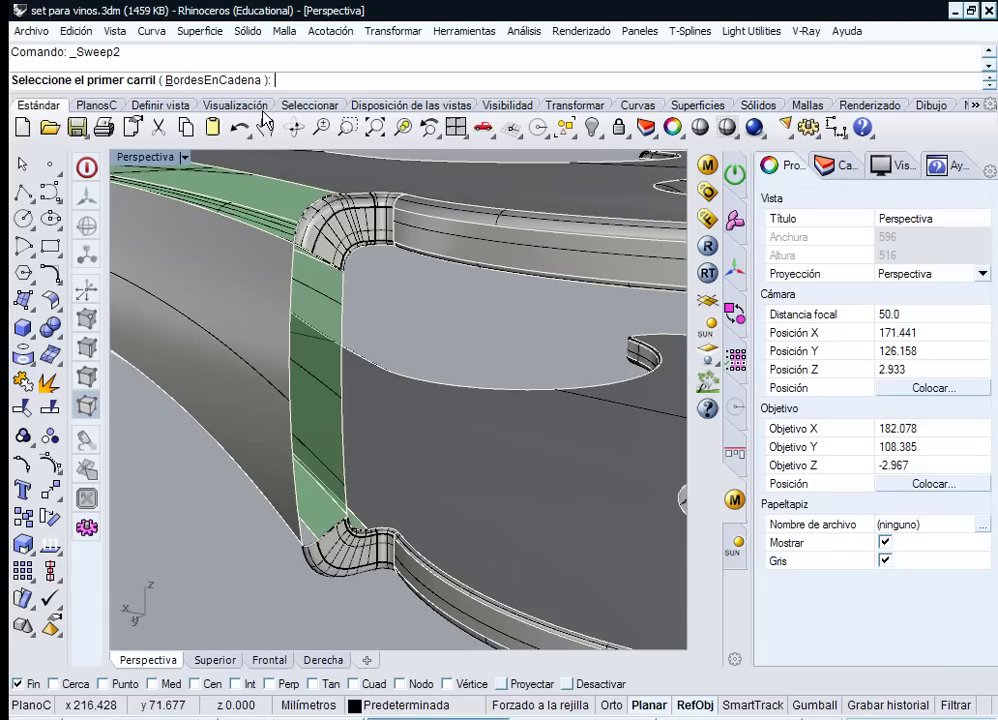
pyautogui.click(292, 318)
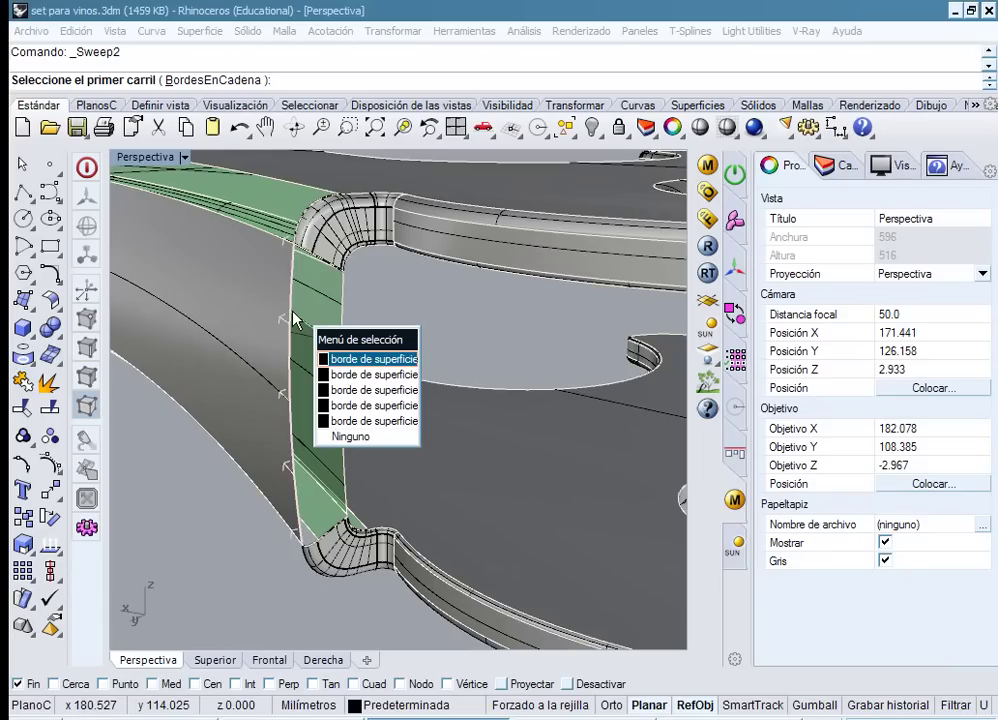
pyautogui.click(357, 359)
pyautogui.click(345, 331)
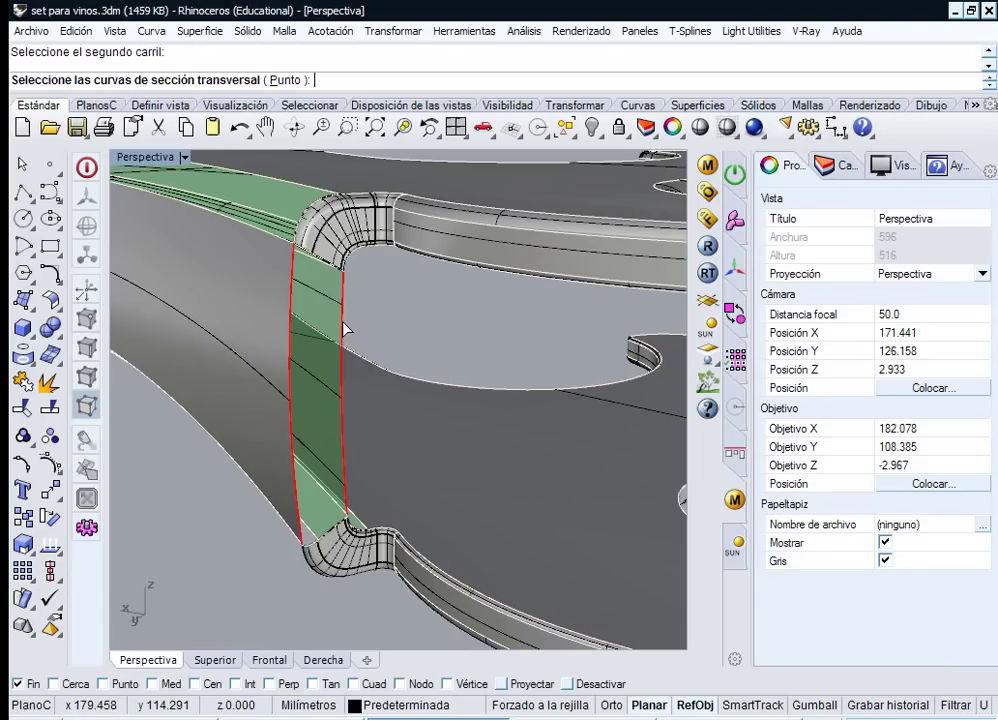
pyautogui.press('Escape')
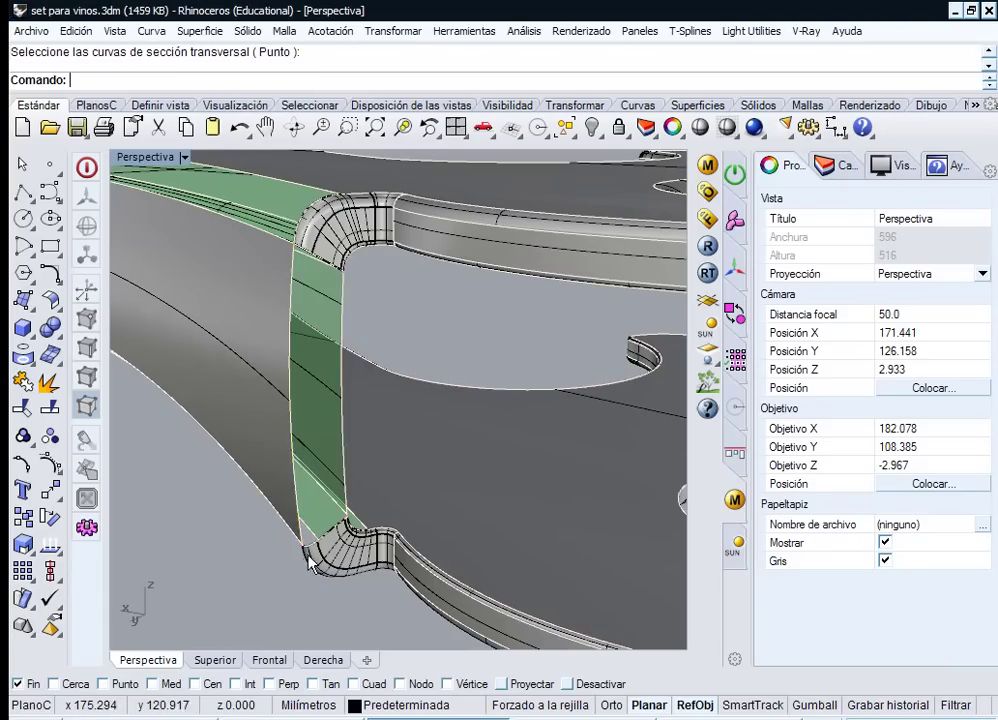
# - Duplicate the three end edges of the lower corner polysurface facing the vertical gap and join them into one curve
pyautogui.moveTo(304, 562); pyautogui.dragTo(329, 556, button='right')
pyautogui.scroll(9, 329, 556)
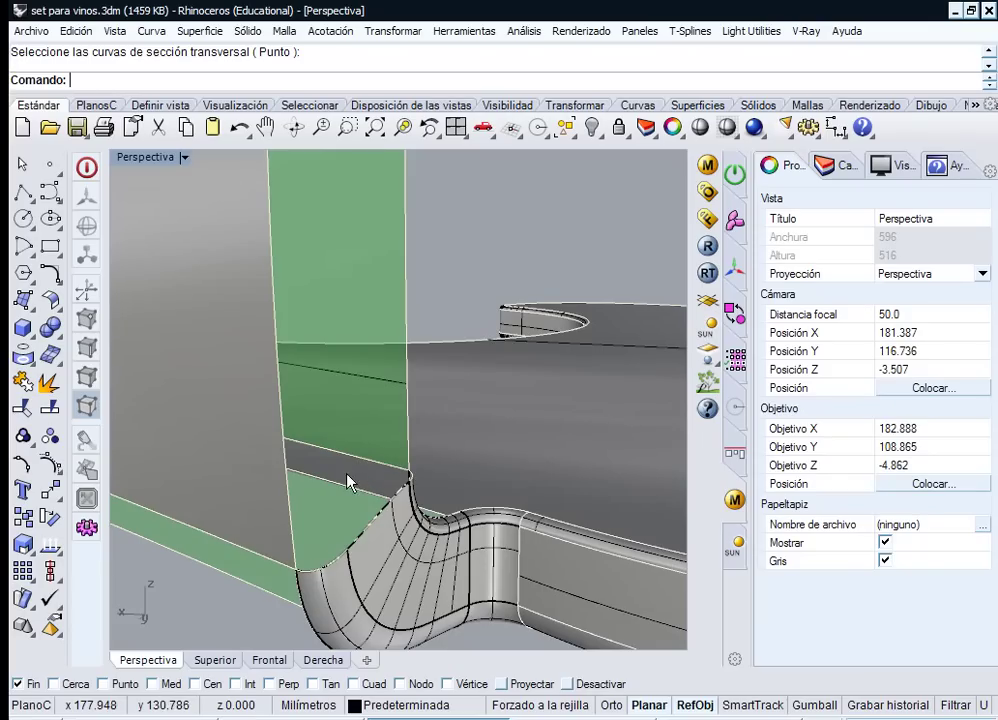
pyautogui.write('_DupEdge')
pyautogui.press('Return')
pyautogui.click(322, 564)
pyautogui.click(347, 549)
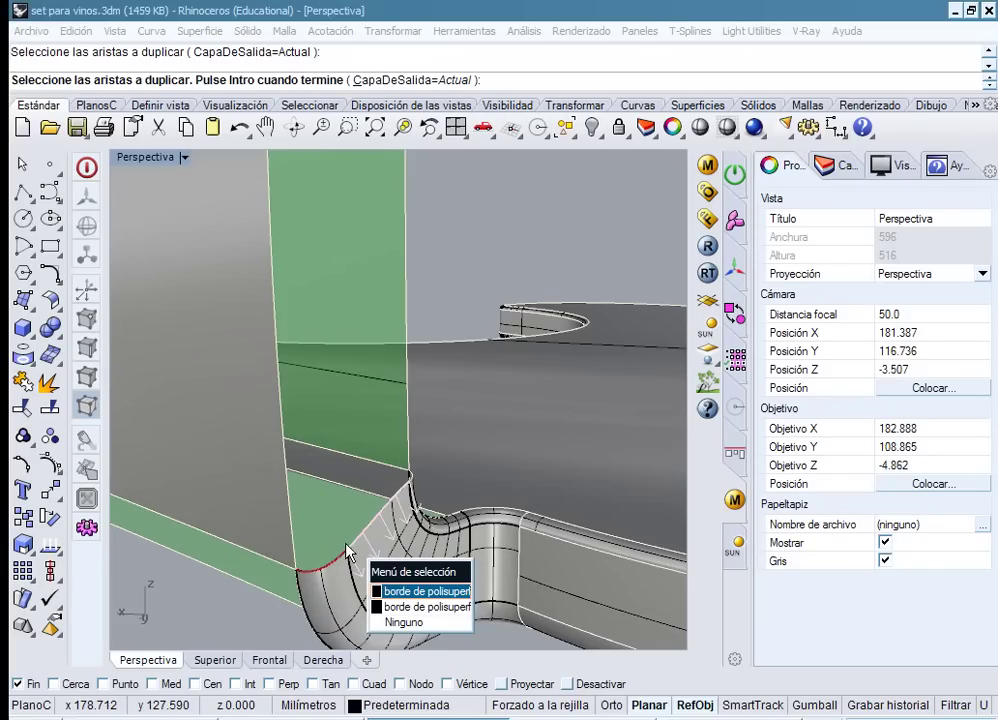
pyautogui.click(402, 590)
pyautogui.scroll(4, 414, 458)
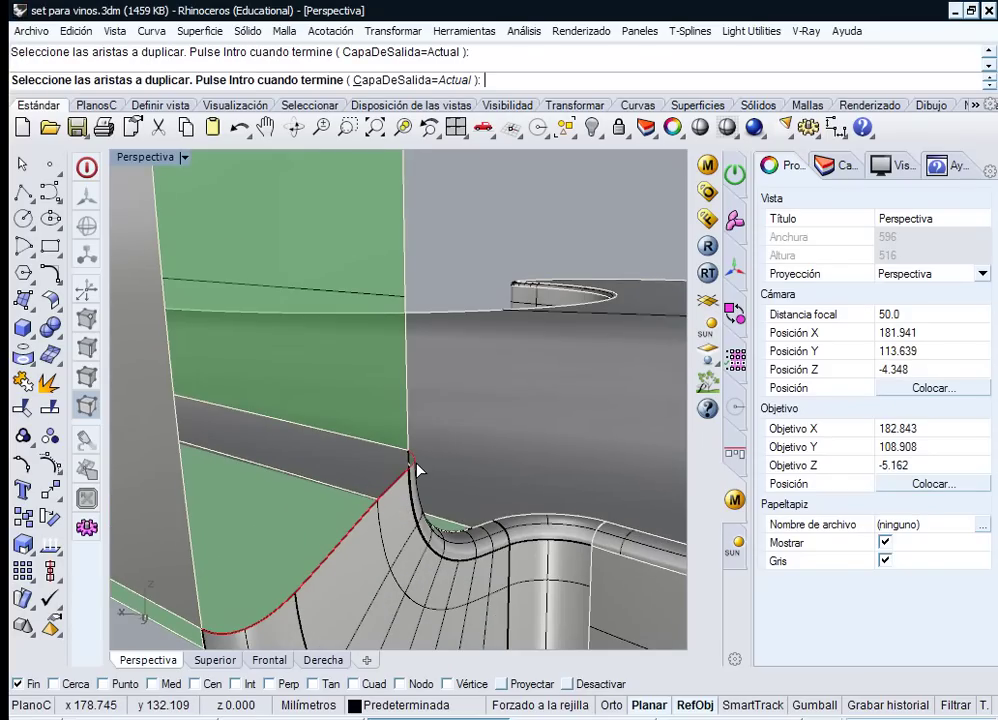
pyautogui.press('Return')
pyautogui.click(23, 381)
# - Duplicate the three end edges of the upper corner polysurface facing the vertical gap and join them into one curve
pyautogui.scroll(-3, 298, 368)
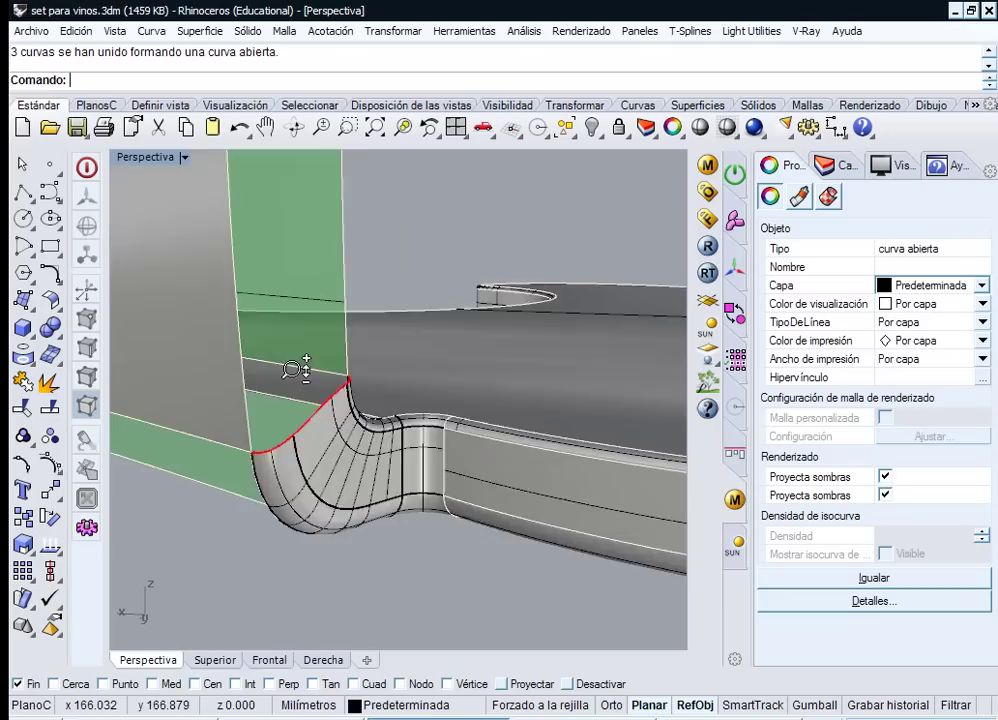
pyautogui.scroll(-3, 291, 370)
pyautogui.moveTo(291, 368); pyautogui.dragTo(323, 630, button='right')
pyautogui.rightClick(310, 485)
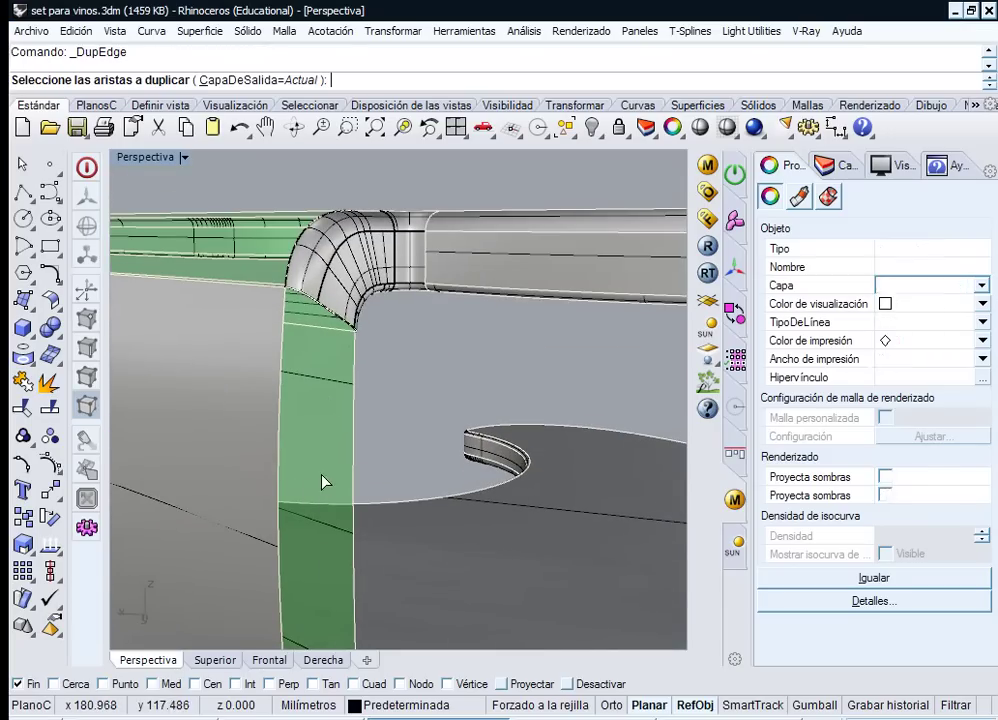
pyautogui.click(322, 306)
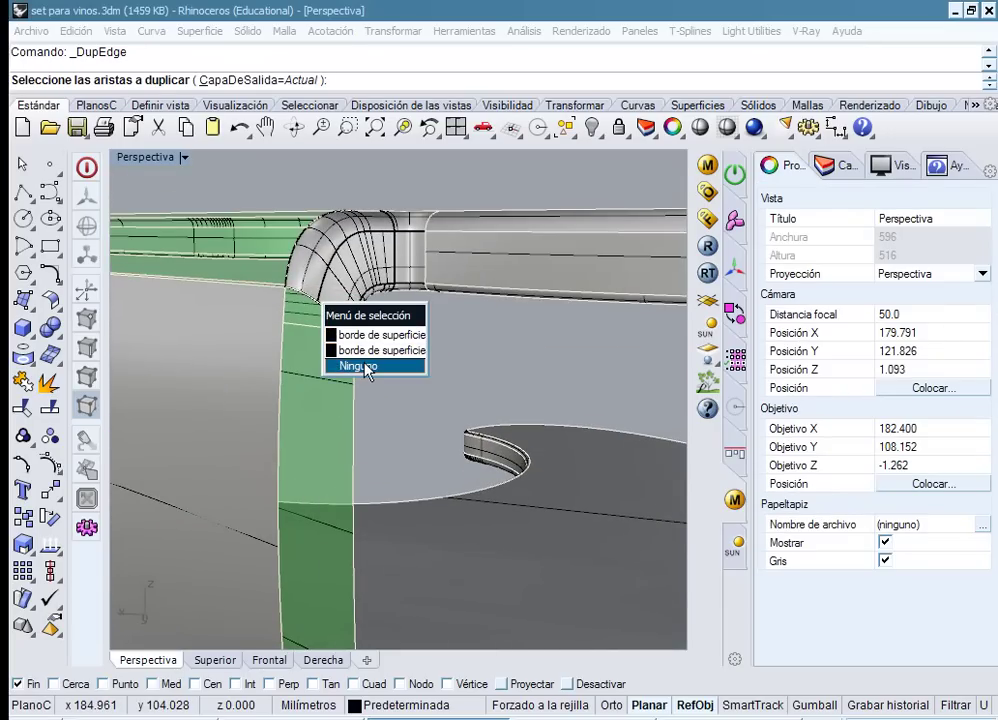
pyautogui.click(365, 366)
pyautogui.keyDown('ctrl'); pyautogui.moveTo(317, 291); pyautogui.dragTo(325, 247, button='right'); pyautogui.keyUp('ctrl')
pyautogui.click(305, 303)
pyautogui.click(334, 319)
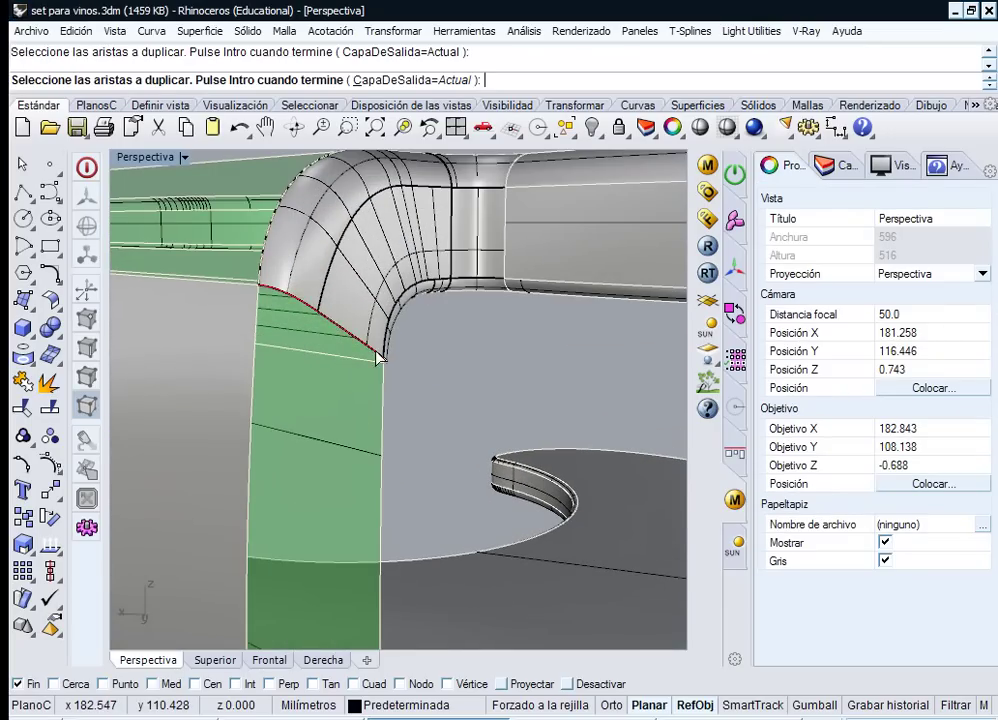
pyautogui.moveTo(378, 358); pyautogui.dragTo(195, 300, button='right')
pyautogui.scroll(4, 245, 330)
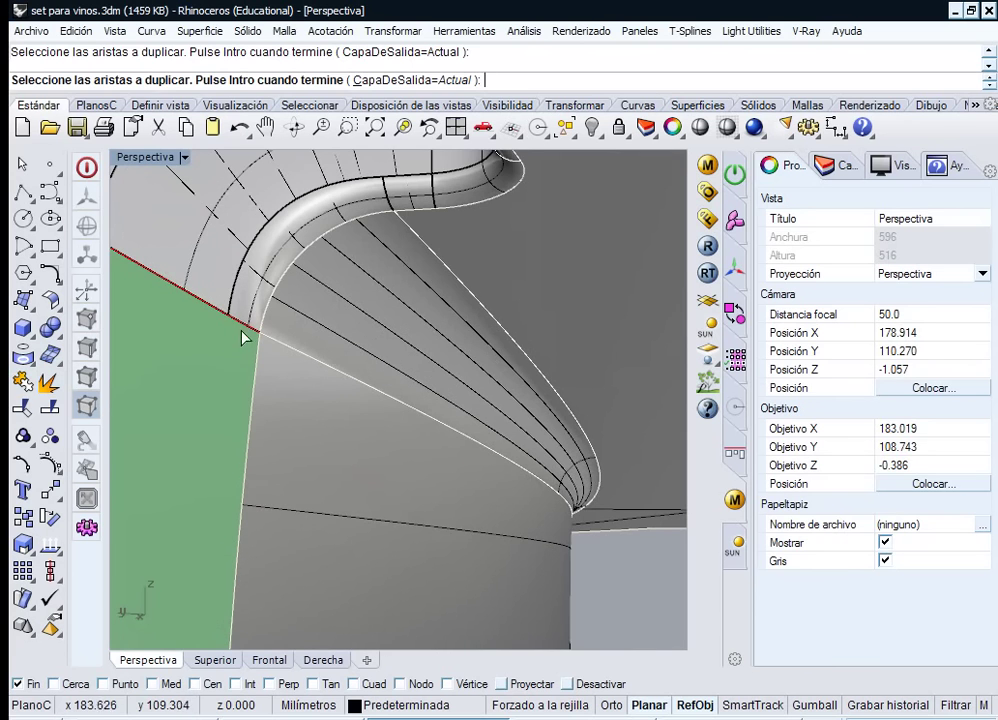
pyautogui.rightClick(236, 353)
pyautogui.click(28, 383)
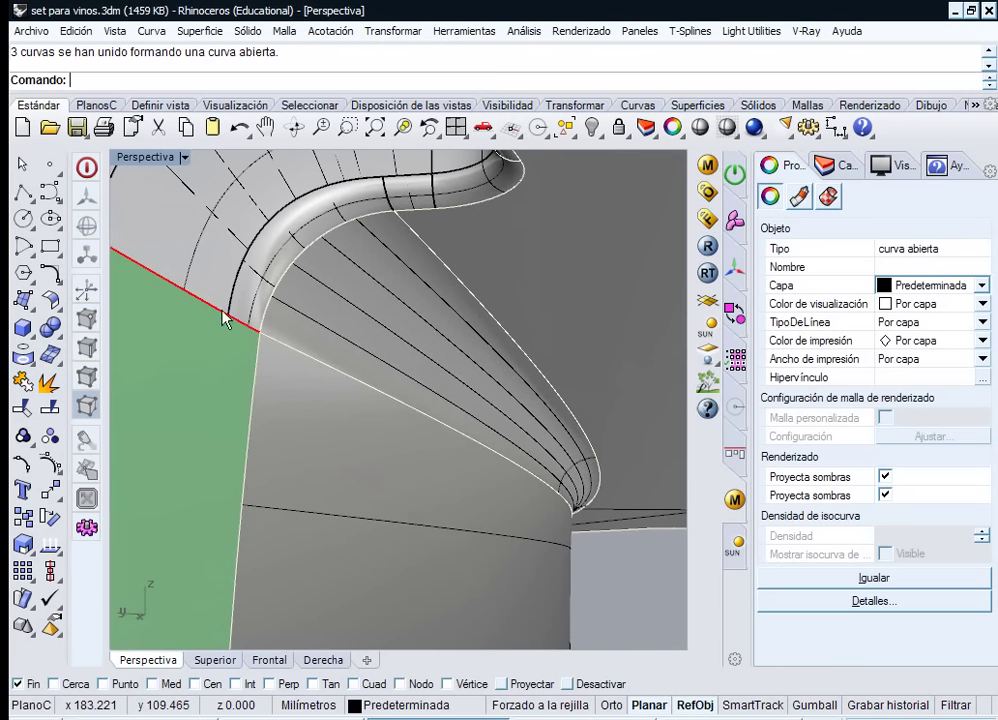
# - Sweep a surface along the vertical gap's two side edges, using the joined upper and lower edge curves as sections, with position continuity and no simplification
pyautogui.keyDown('ctrl'); pyautogui.moveTo(222, 312); pyautogui.dragTo(415, 420, button='right'); pyautogui.keyUp('ctrl')
pyautogui.keyDown('shift'); pyautogui.moveTo(405, 390); pyautogui.dragTo(391, 268, button='right'); pyautogui.keyUp('shift')
pyautogui.keyDown('ctrl'); pyautogui.moveTo(391, 268); pyautogui.dragTo(397, 325, button='right'); pyautogui.keyUp('ctrl')
pyautogui.click(406, 276)
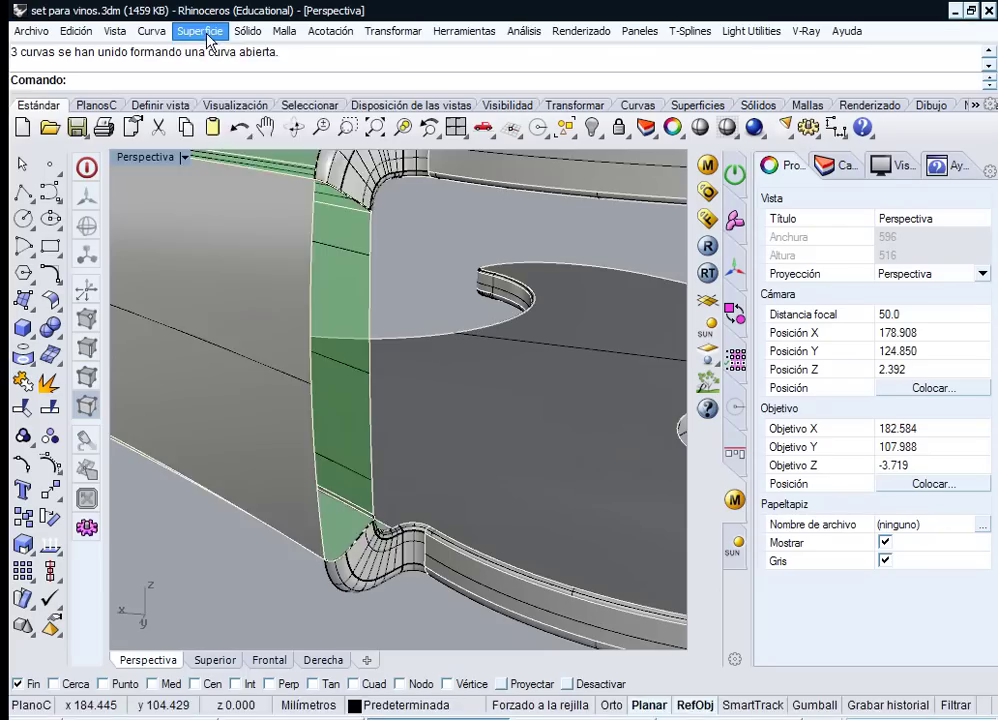
pyautogui.click(200, 31)
pyautogui.click(222, 100)
pyautogui.click(310, 327)
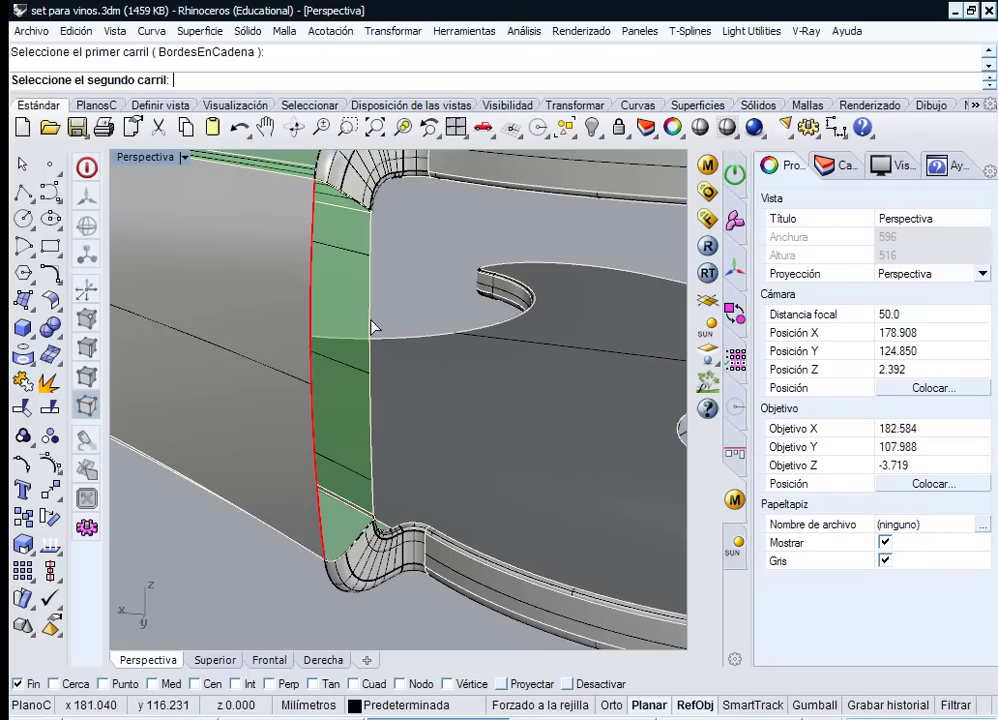
pyautogui.click(372, 290)
pyautogui.click(377, 220)
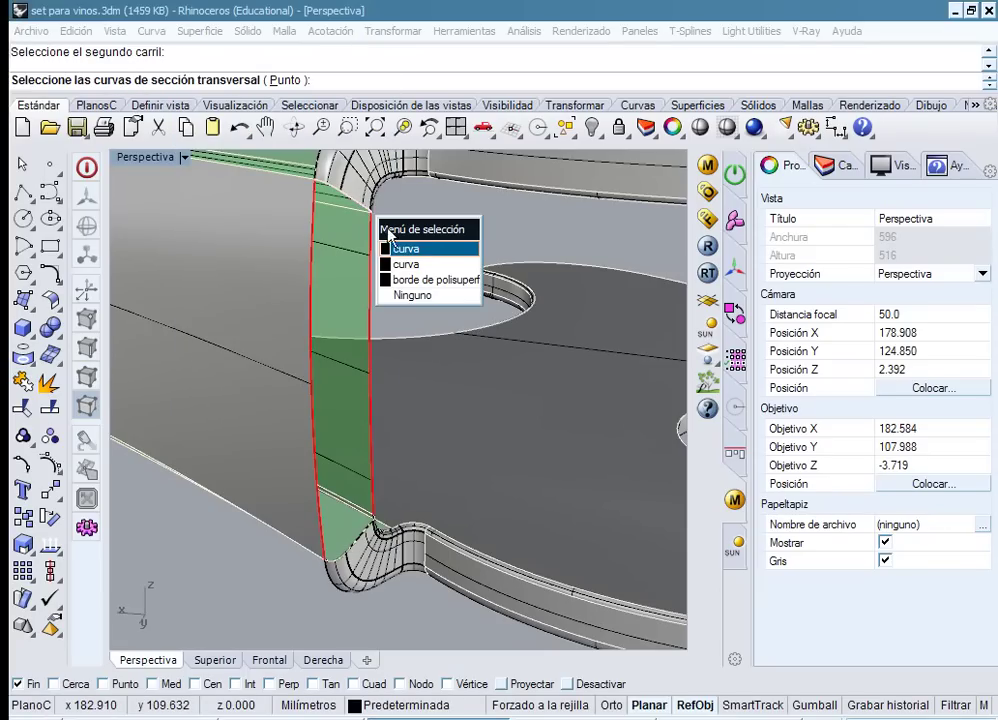
pyautogui.click(430, 255)
pyautogui.click(352, 565)
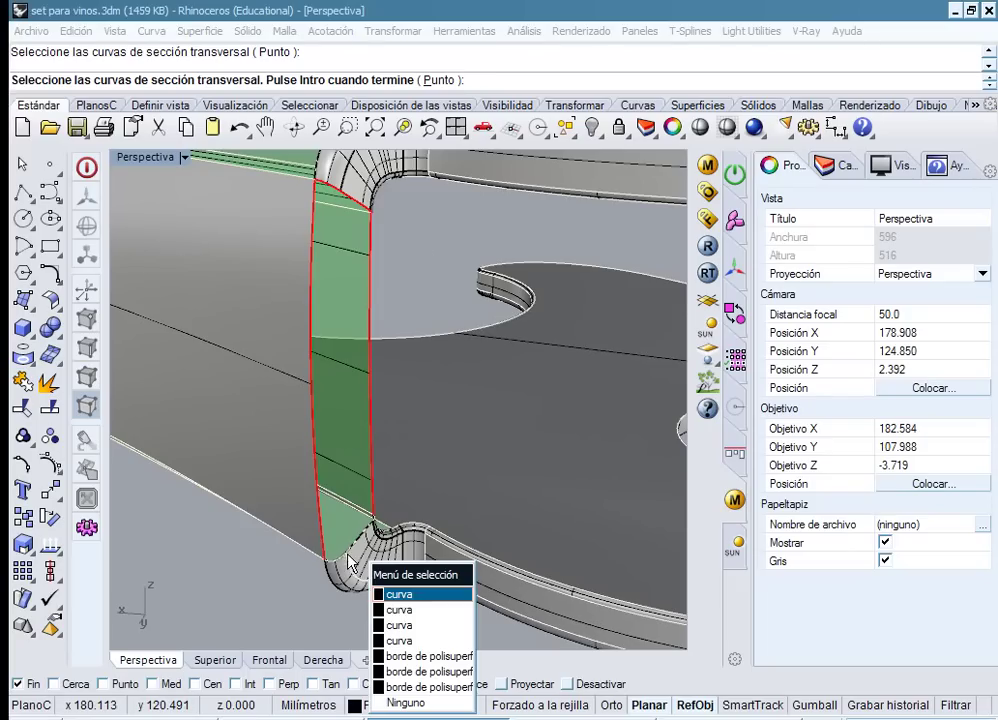
pyautogui.click(399, 609)
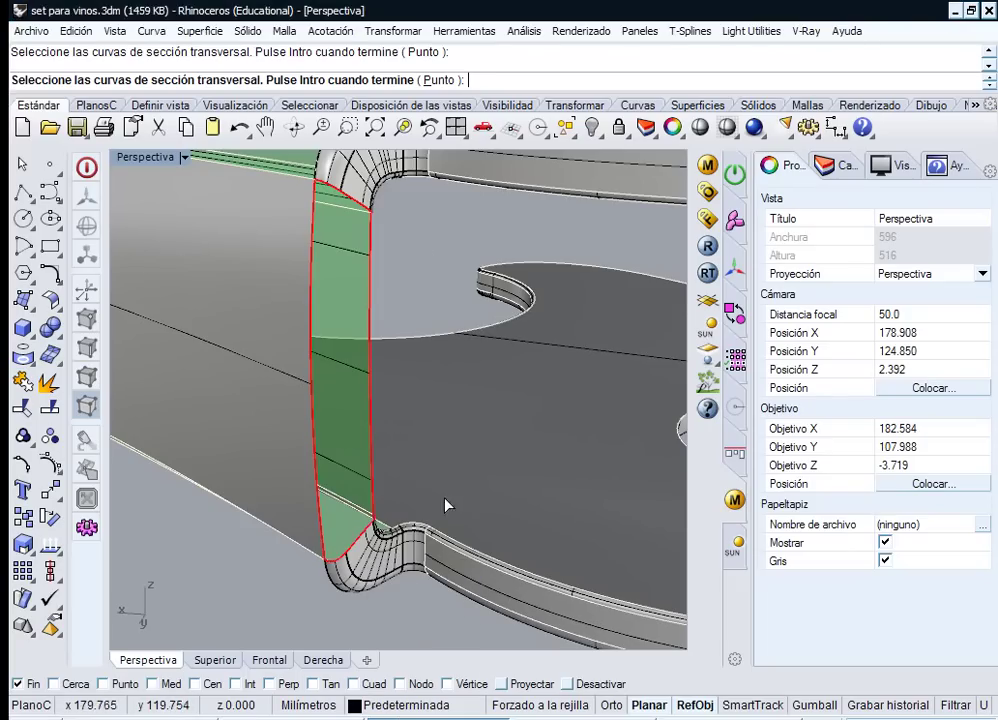
pyautogui.press('Return')
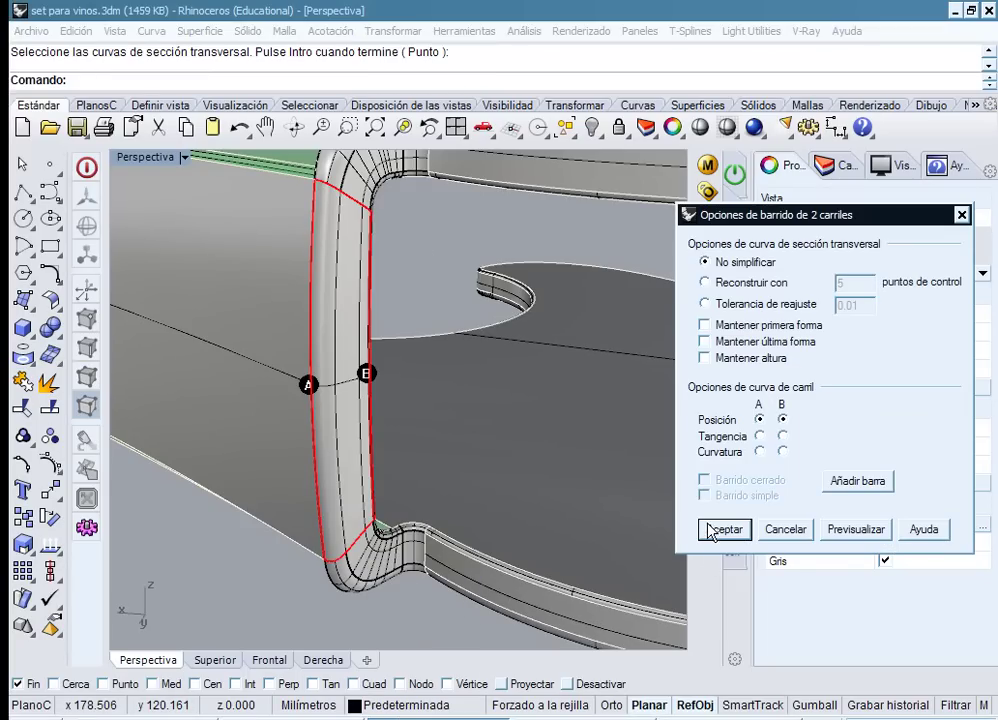
pyautogui.moveTo(430, 293); pyautogui.dragTo(498, 307, button='right')
pyautogui.click(724, 529)
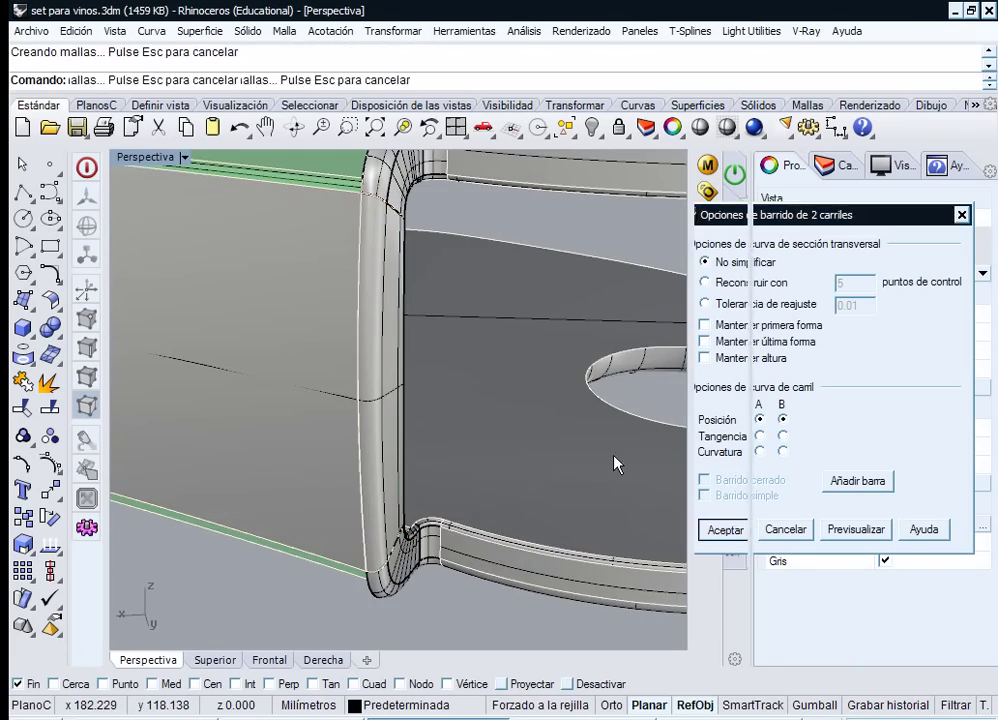
# - Join the new vertical swept surface with the adjacent lever side faces and the upper corner polysurface
pyautogui.click(377, 244)
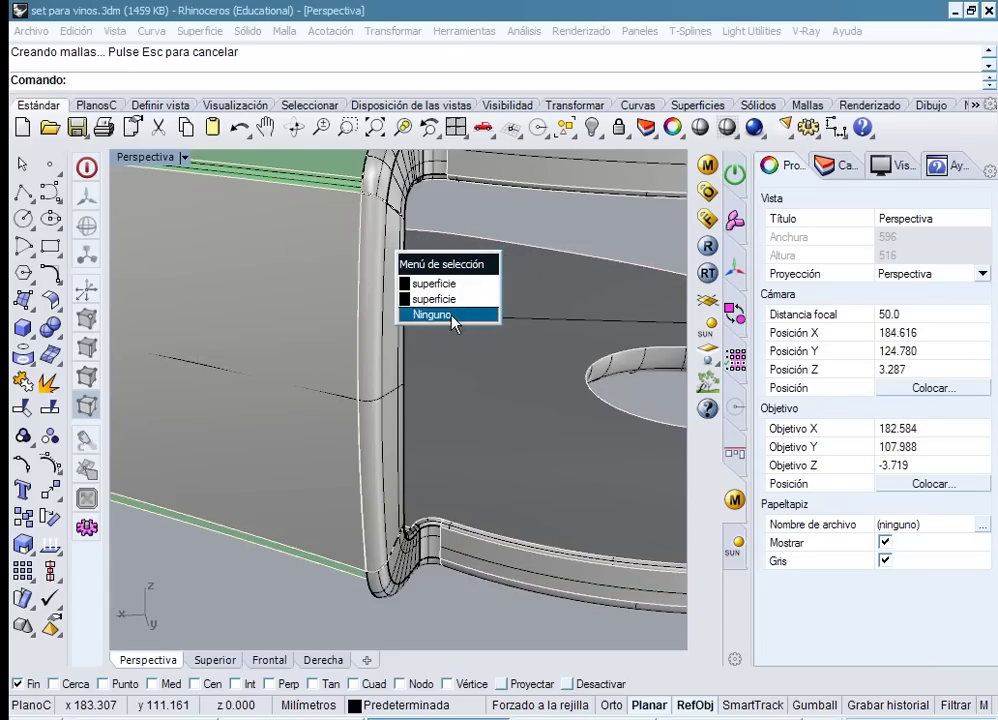
pyautogui.click(440, 314)
pyautogui.click(385, 426)
pyautogui.keyDown('shift'); pyautogui.click(354, 428); pyautogui.keyUp('shift')
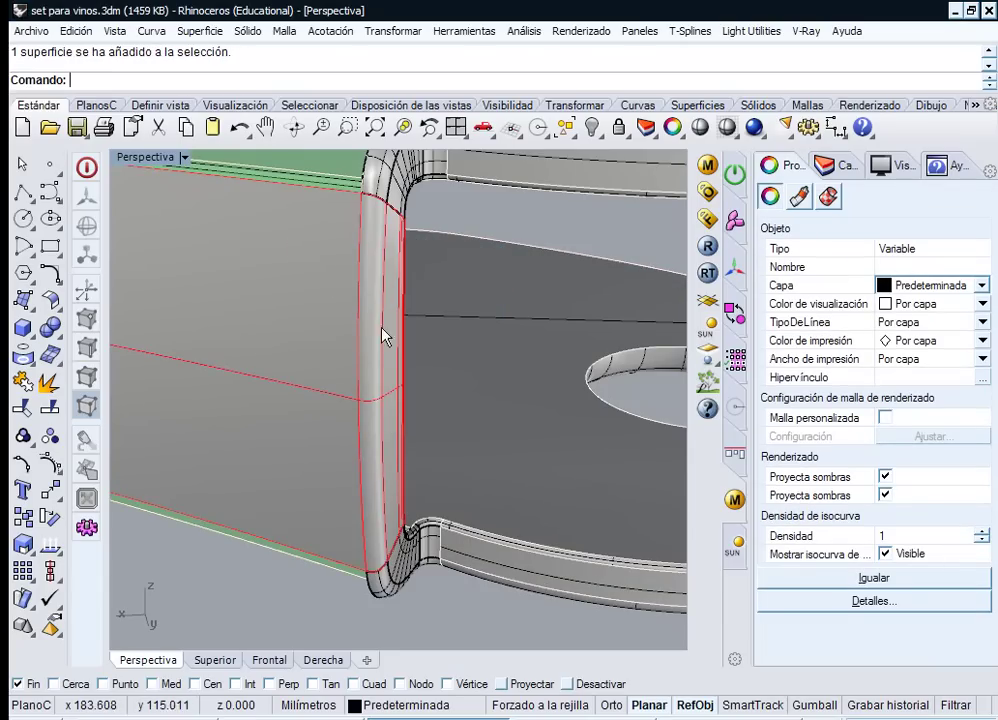
pyautogui.keyDown('shift'); pyautogui.click(391, 195); pyautogui.keyUp('shift')
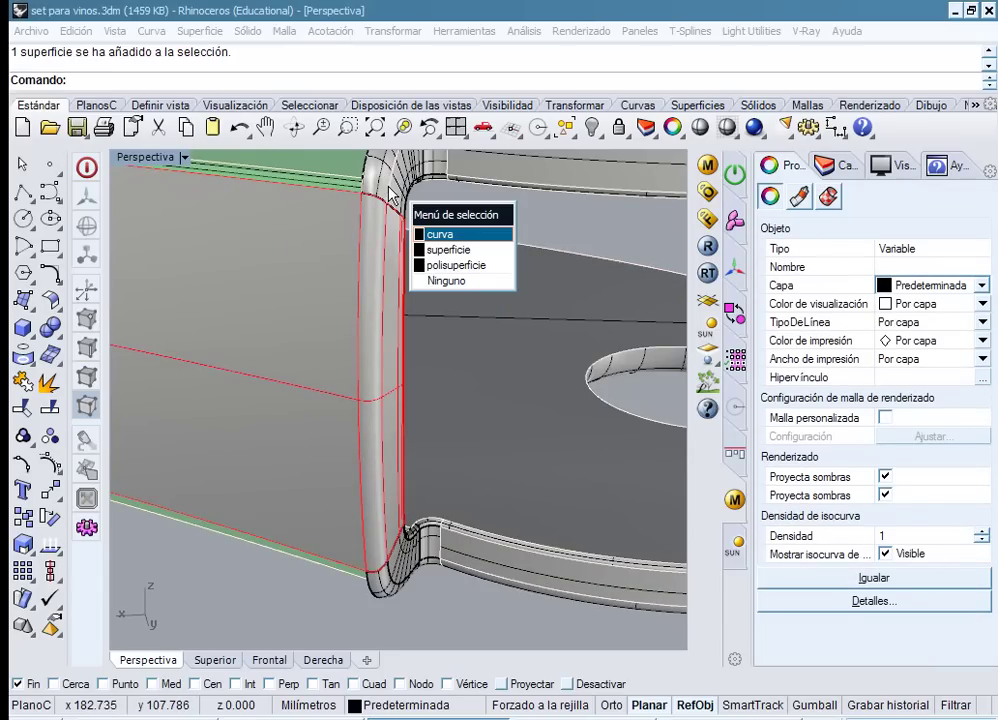
pyautogui.click(432, 265)
pyautogui.click(33, 383)
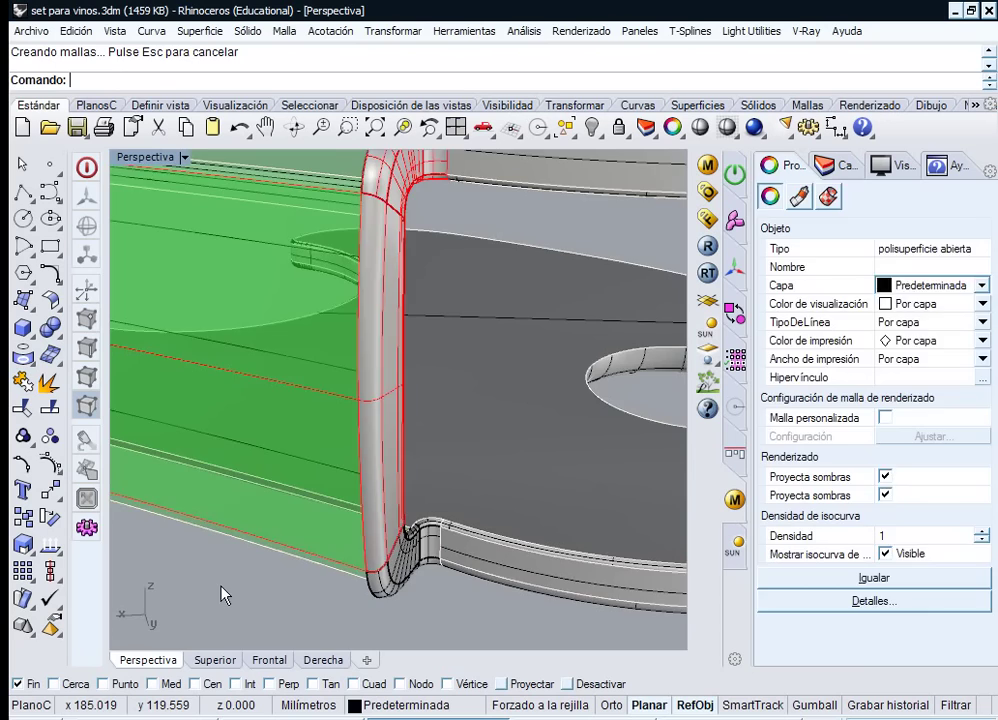
pyautogui.press('Escape')
pyautogui.moveTo(172, 456); pyautogui.dragTo(425, 457, button='right')
pyautogui.keyDown('ctrl'); pyautogui.moveTo(409, 248); pyautogui.dragTo(416, 361, button='right'); pyautogui.keyUp('ctrl')
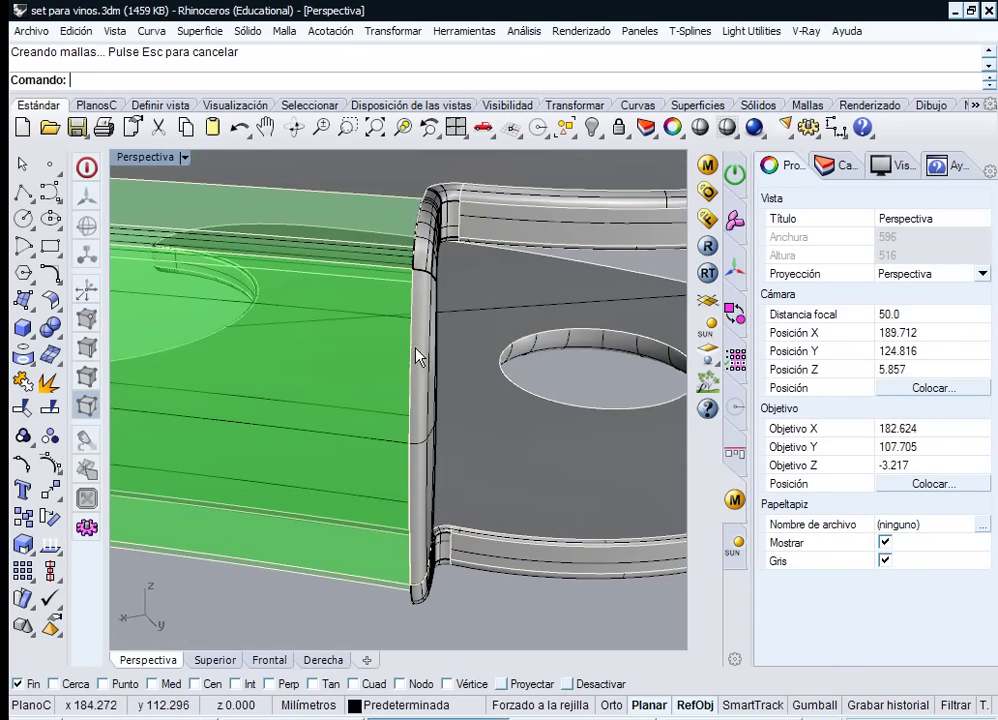
# - Undo the last join of the vertical swept surface with its neighbouring faces and clear the selection
pyautogui.click(365, 396)
pyautogui.hotkey('ctrl', 'z')
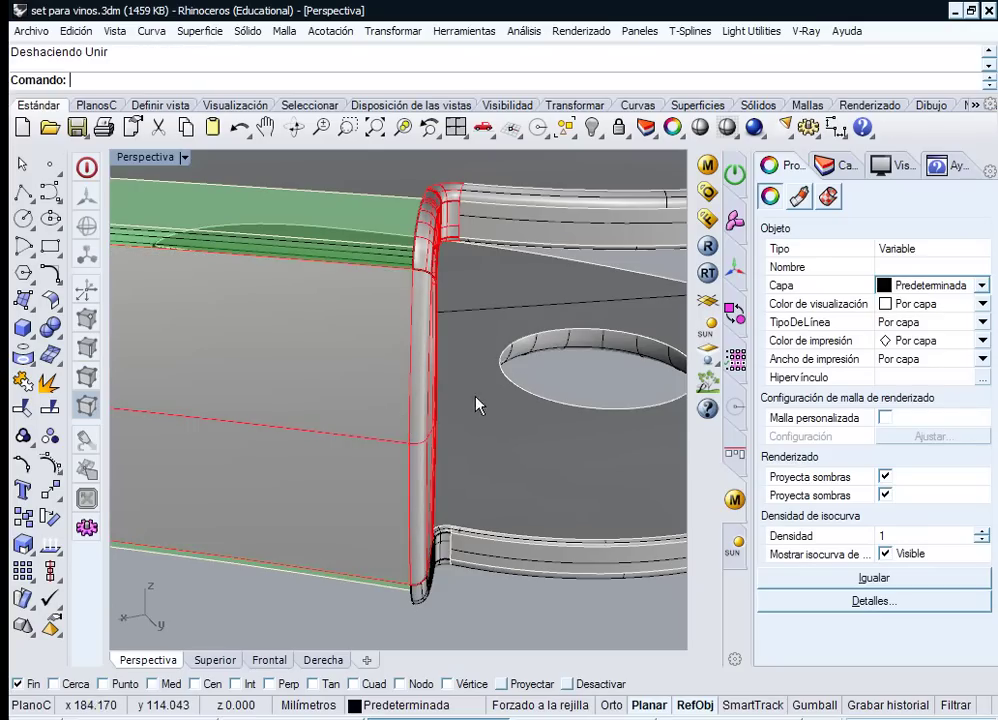
pyautogui.click(392, 615)
# - Examine how the lower corner's outer edge and end edge line up with the adjacent lever side and bottom faces
pyautogui.scroll(3, 336, 474)
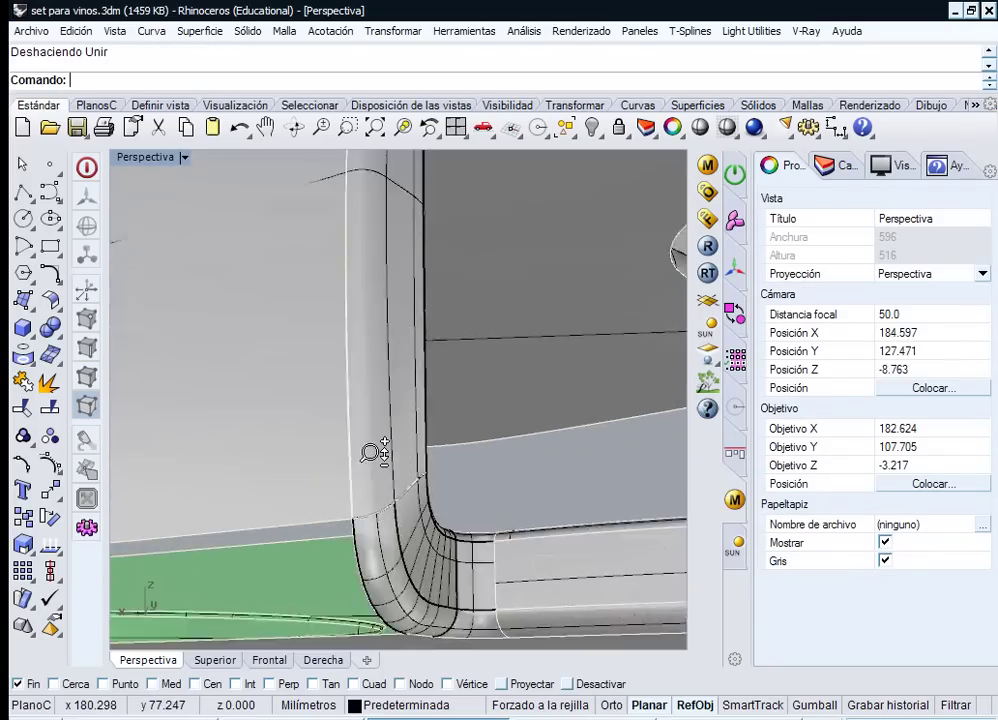
pyautogui.click(281, 463)
pyautogui.scroll(3, 345, 490)
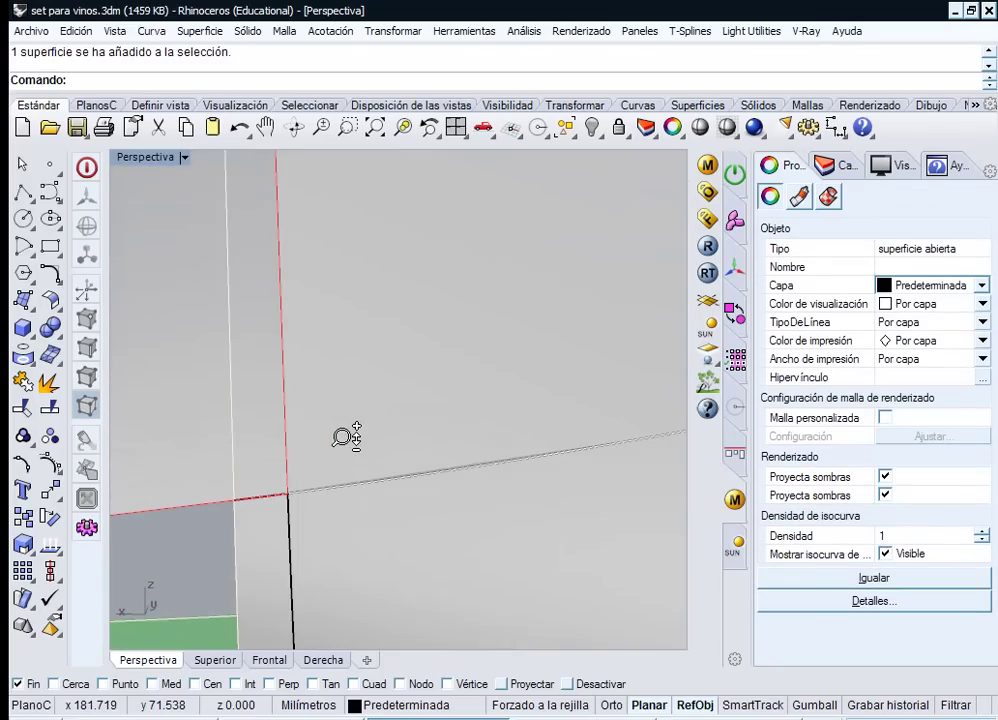
pyautogui.scroll(-3, 345, 437)
pyautogui.click(332, 538)
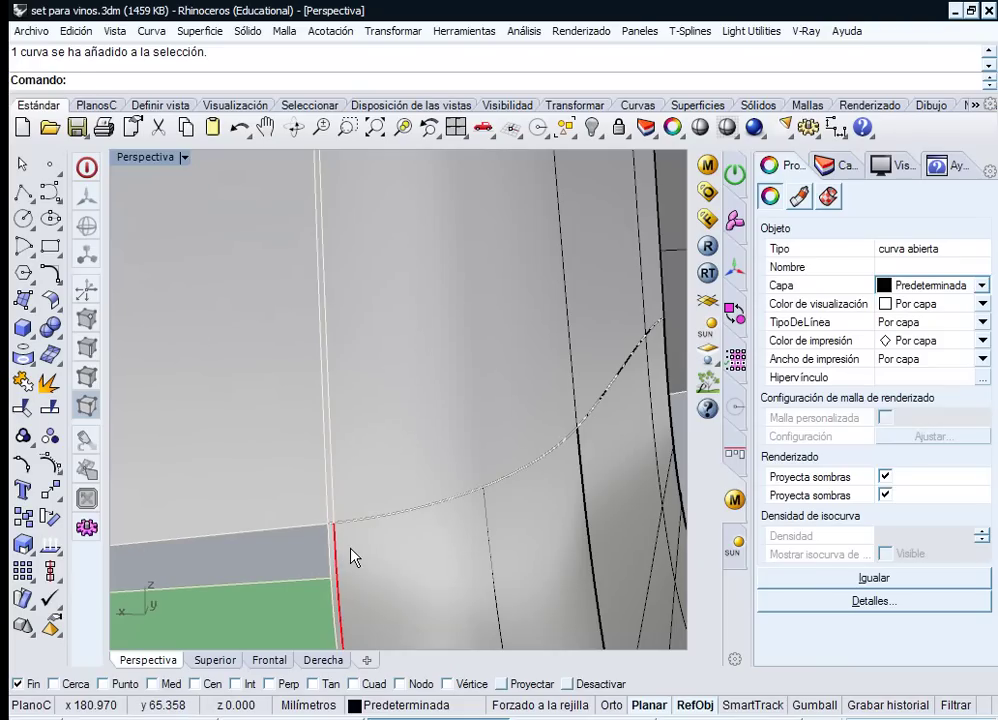
pyautogui.scroll(3, 366, 552)
pyautogui.scroll(-4, 372, 461)
pyautogui.click(390, 434)
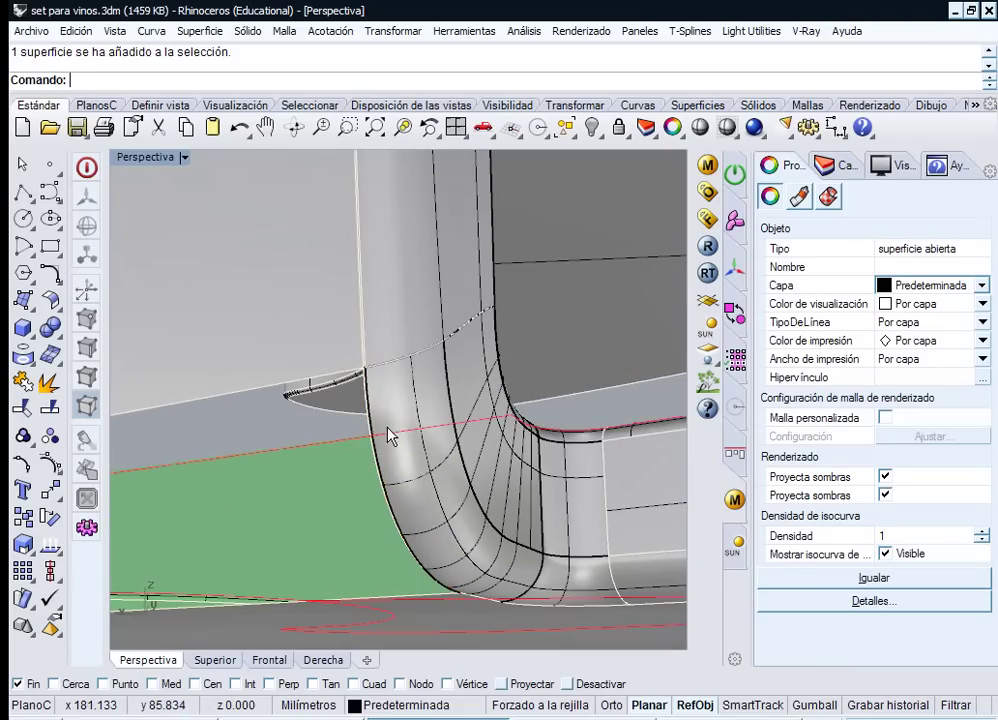
pyautogui.scroll(4, 393, 411)
pyautogui.press('Escape')
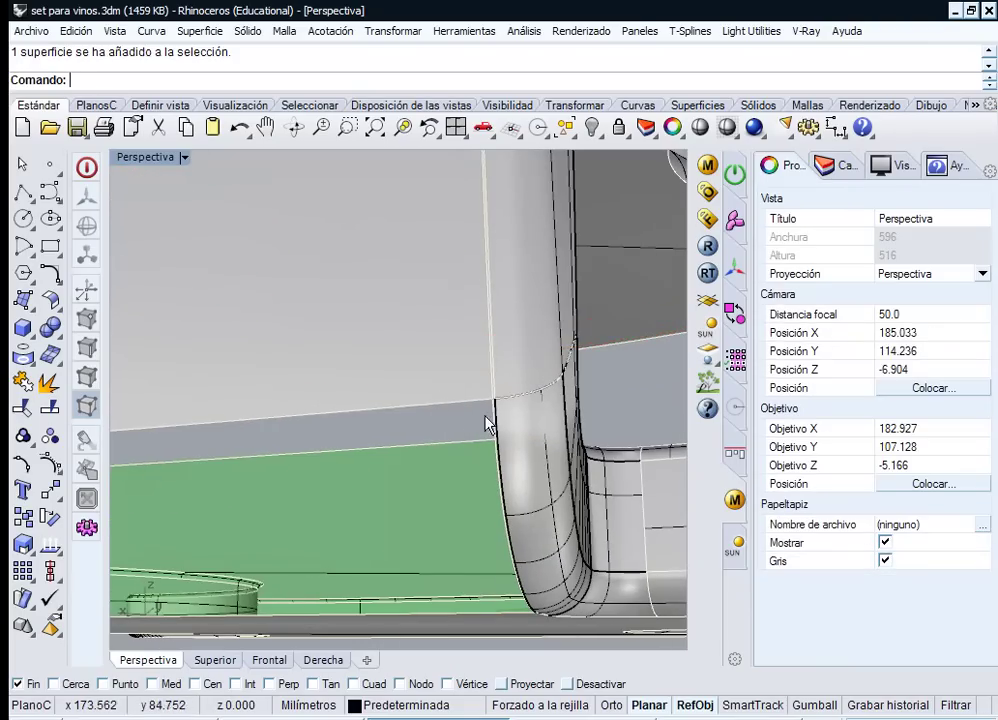
pyautogui.scroll(3, 486, 419)
pyautogui.click(566, 360)
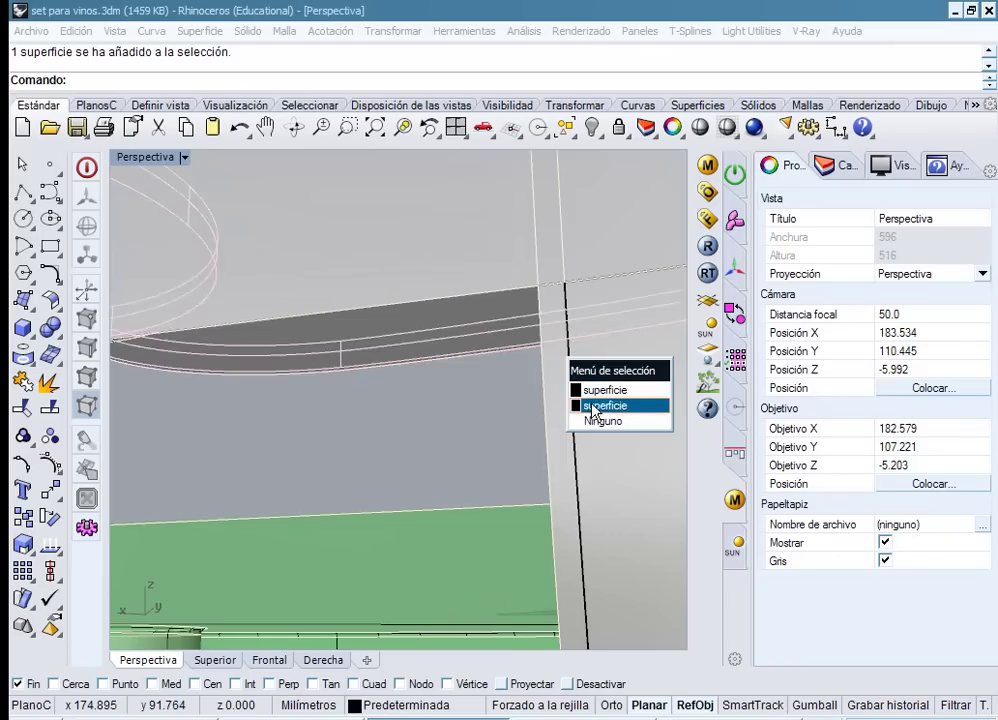
pyautogui.click(596, 421)
pyautogui.scroll(-4, 505, 395)
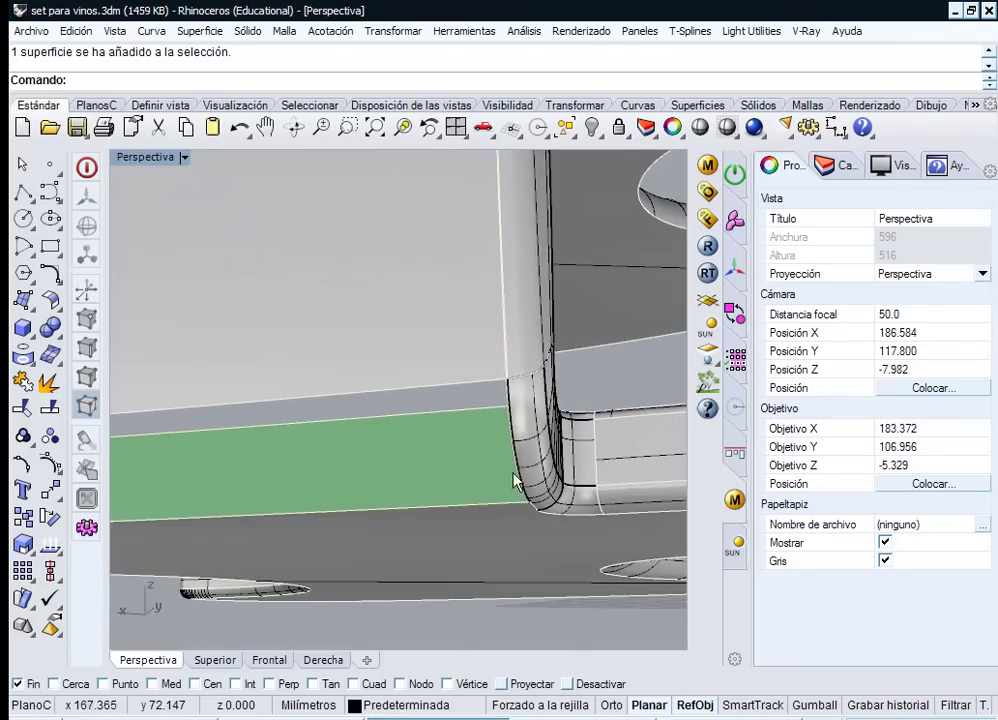
pyautogui.scroll(5, 505, 395)
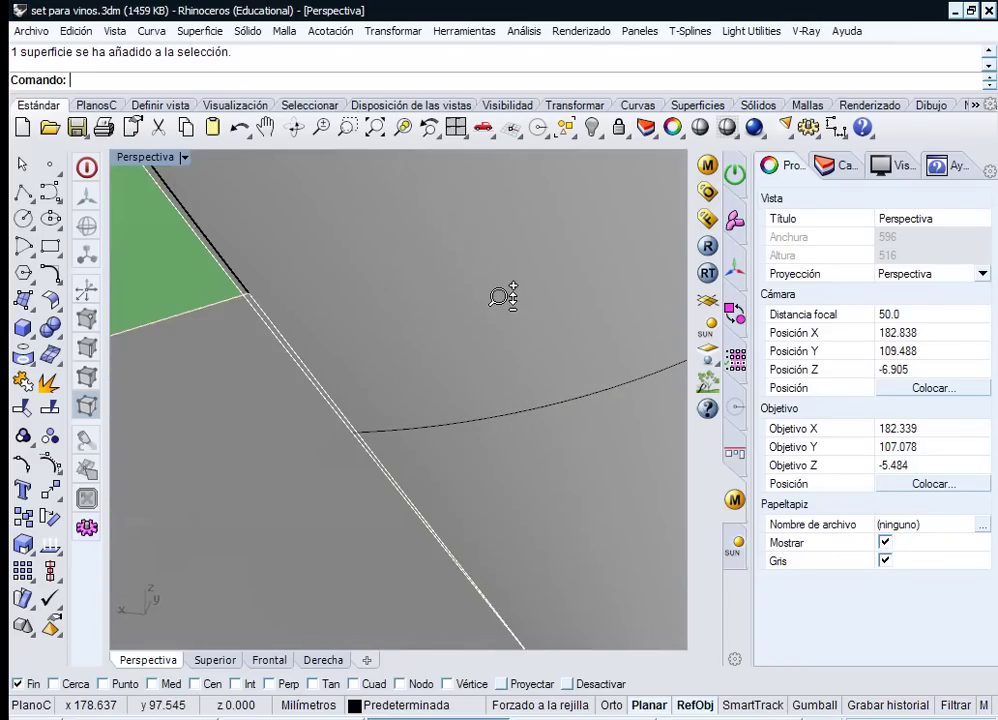
# - Try to join the lower corner polysurface with the adjacent lower lever face
pyautogui.scroll(-3, 502, 296)
pyautogui.click(503, 348)
pyautogui.keyDown('shift'); pyautogui.click(425, 443); pyautogui.keyUp('shift')
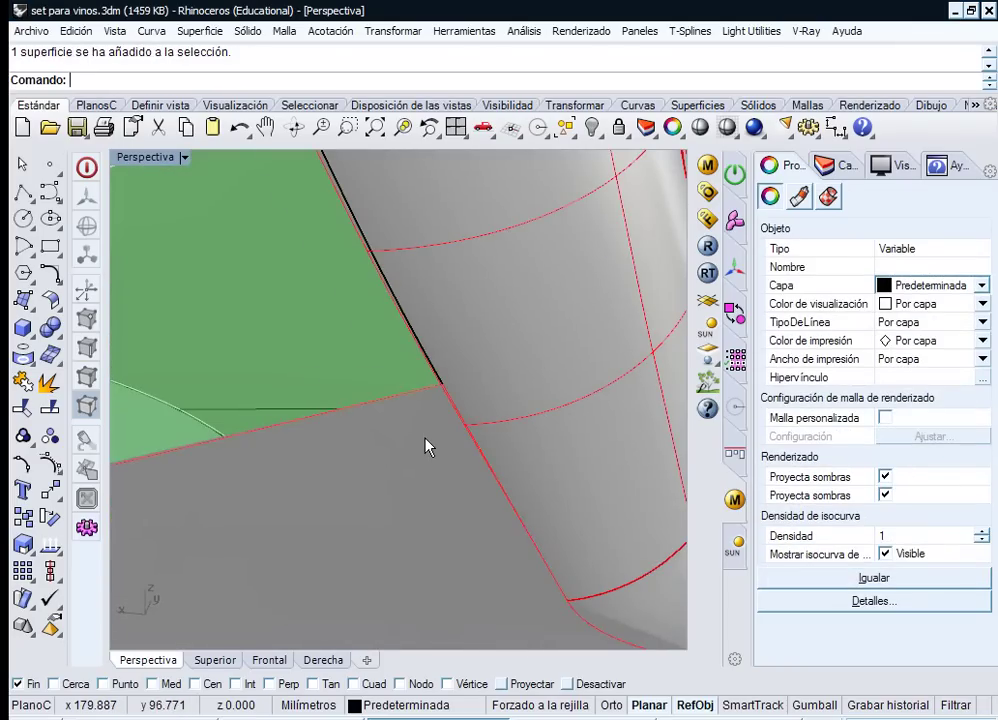
pyautogui.click(30, 390)
pyautogui.press('Escape')
# - Check the lower corner's seam with the lever, and undo the last join and the vertical two-rail sweep
pyautogui.moveTo(415, 446); pyautogui.dragTo(512, 434, button='right')
pyautogui.scroll(3, 557, 372)
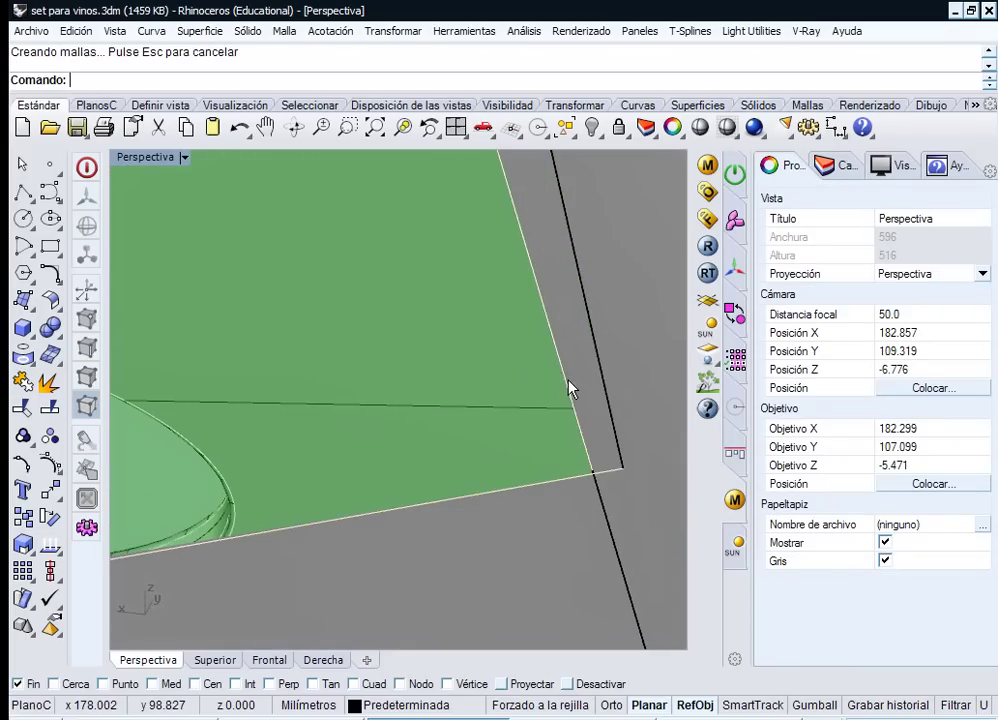
pyautogui.click(568, 385)
pyautogui.moveTo(568, 385); pyautogui.dragTo(557, 451, button='right')
pyautogui.hotkey('ctrl', 'z')
pyautogui.hotkey('ctrl', 'z')
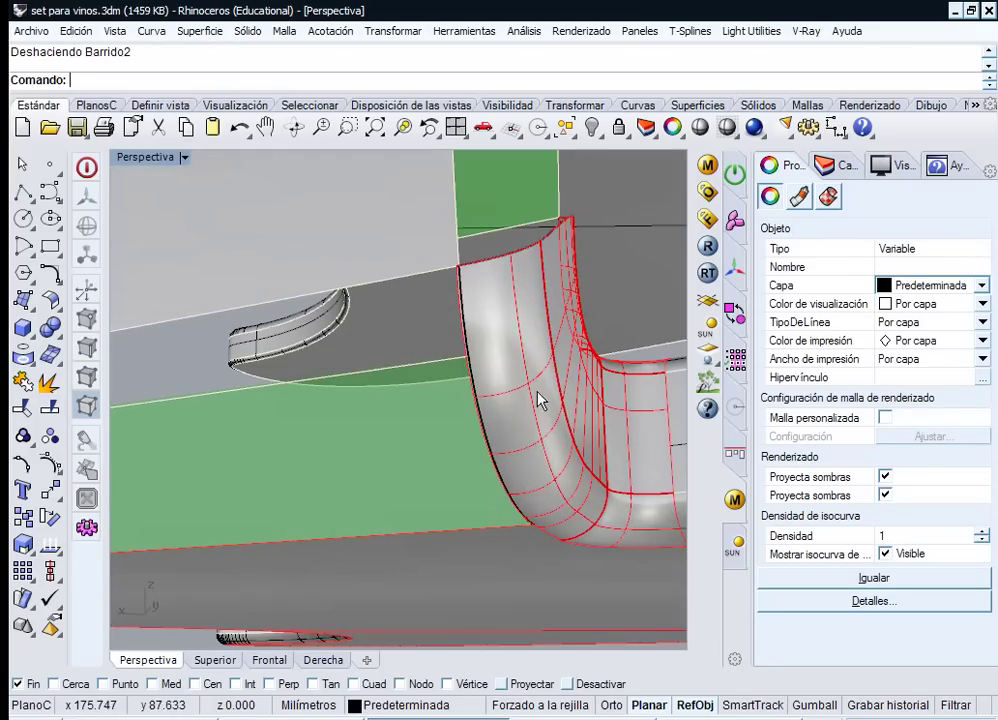
# - Extract the outer rounded surface from the lower corner polysurface without copying it, and delete it
pyautogui.click(530, 384)
pyautogui.click(517, 383)
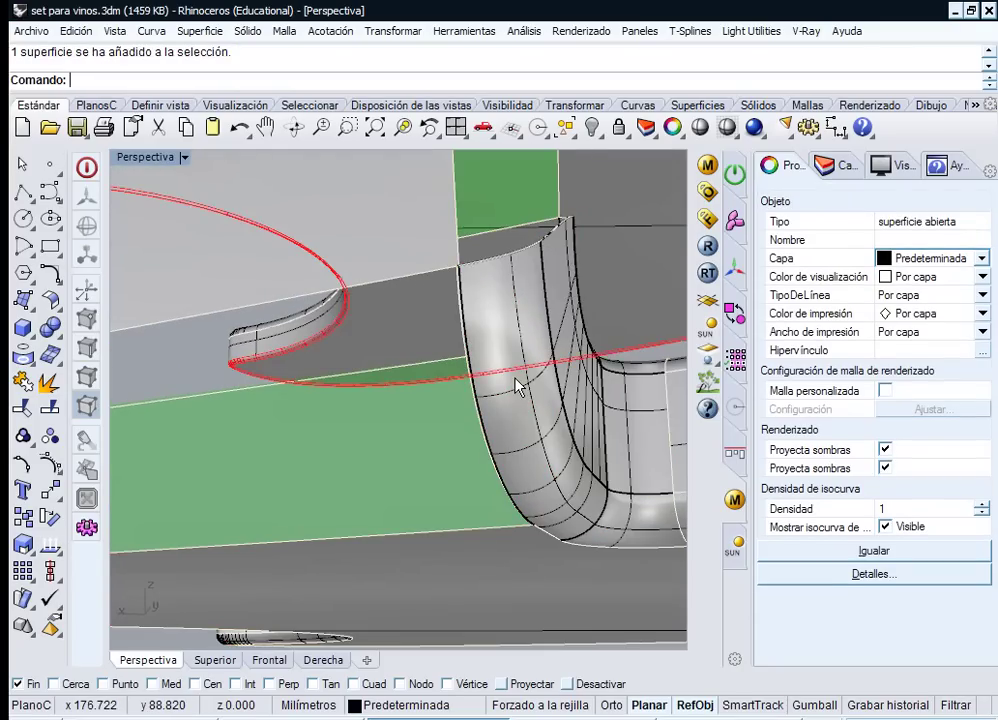
pyautogui.click(495, 334)
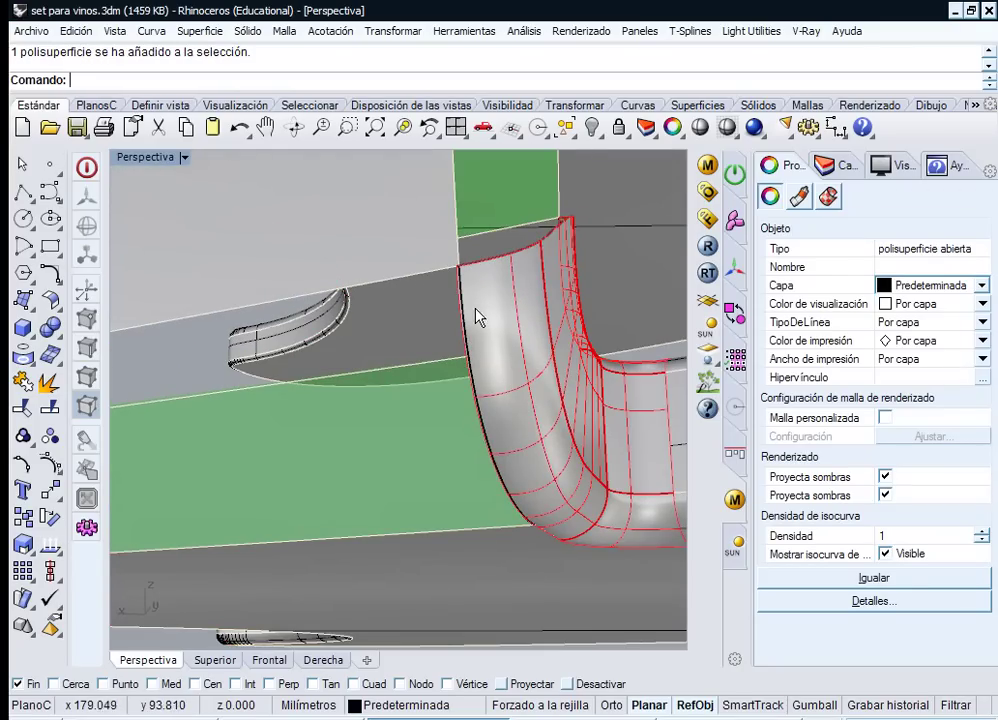
pyautogui.keyDown('ctrl'); pyautogui.moveTo(466, 280); pyautogui.dragTo(473, 308, button='right'); pyautogui.keyUp('ctrl')
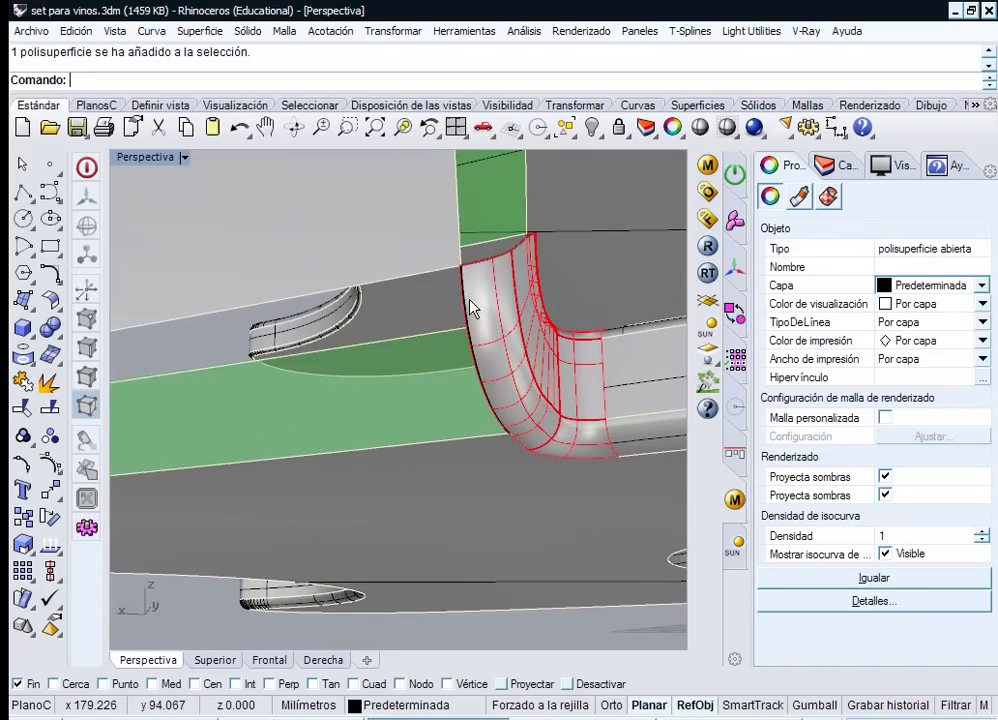
pyautogui.click(47, 384)
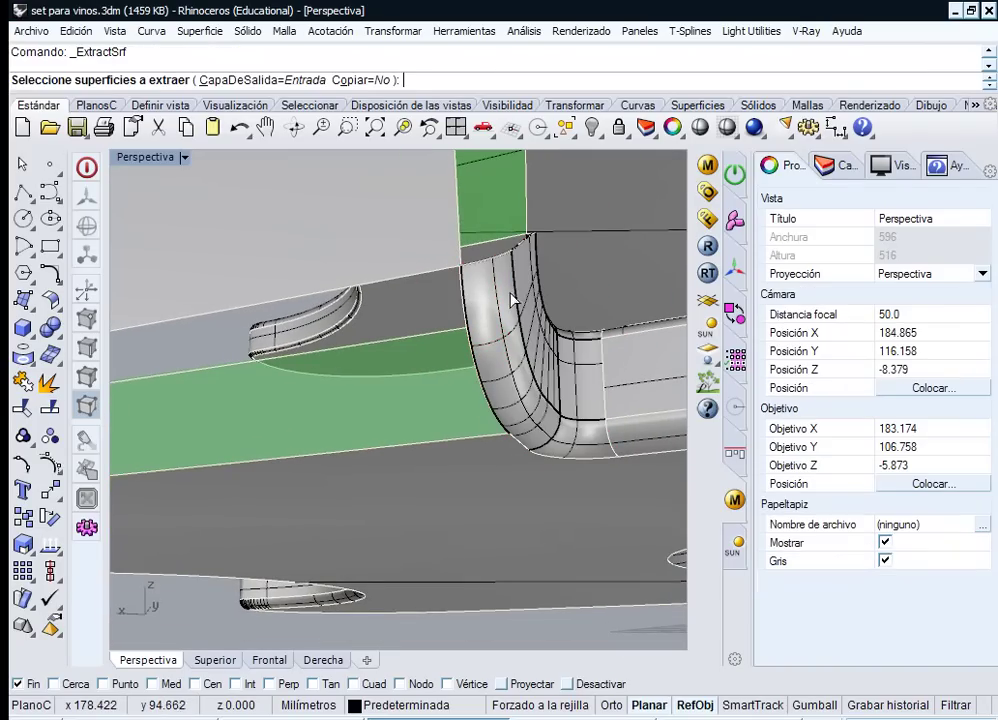
pyautogui.click(498, 300)
pyautogui.press('Return')
pyautogui.scroll(2, 470, 281)
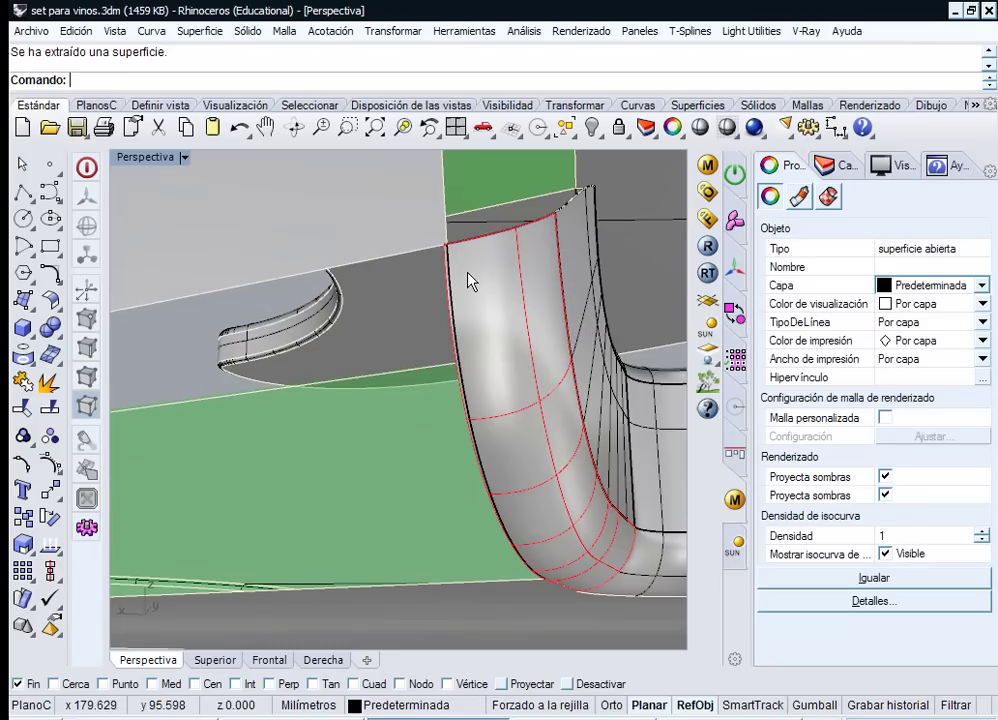
pyautogui.press('Delete')
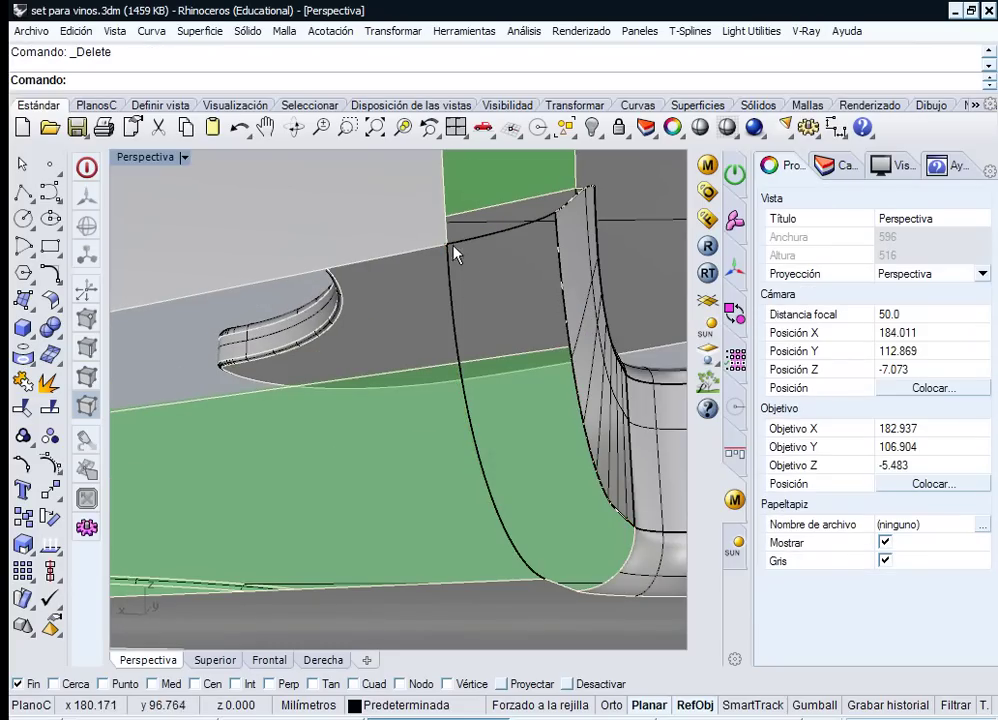
# - Split the lower corner's upper section curve where it meets the outer rail curve and delete the overhanging piece
pyautogui.scroll(3, 452, 240)
pyautogui.scroll(-1, 452, 240)
pyautogui.click(451, 245)
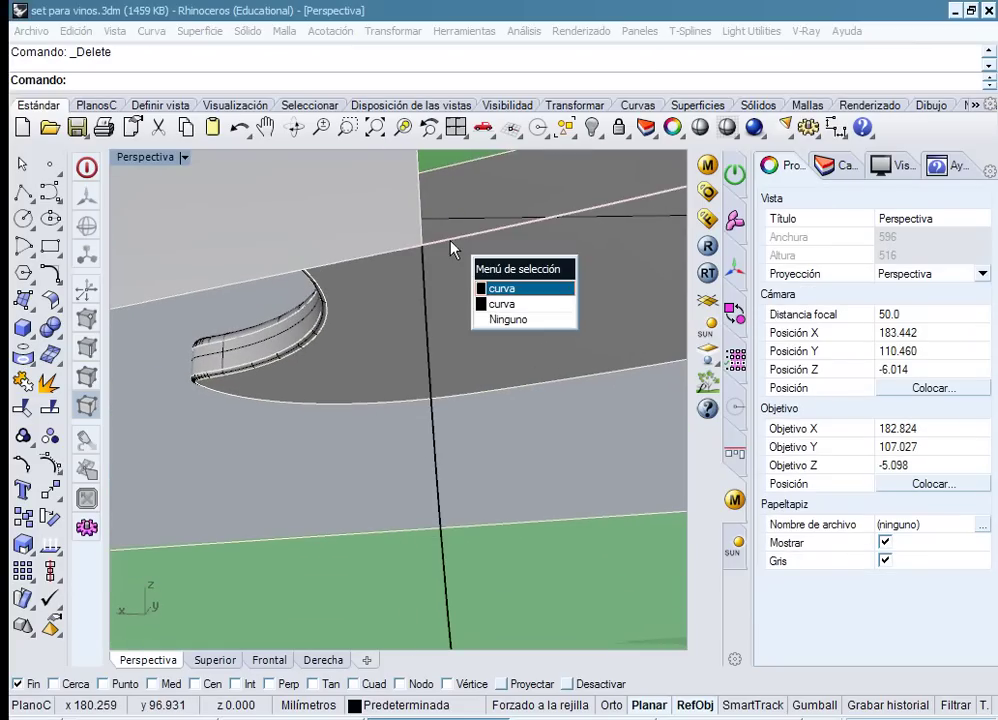
pyautogui.click(502, 304)
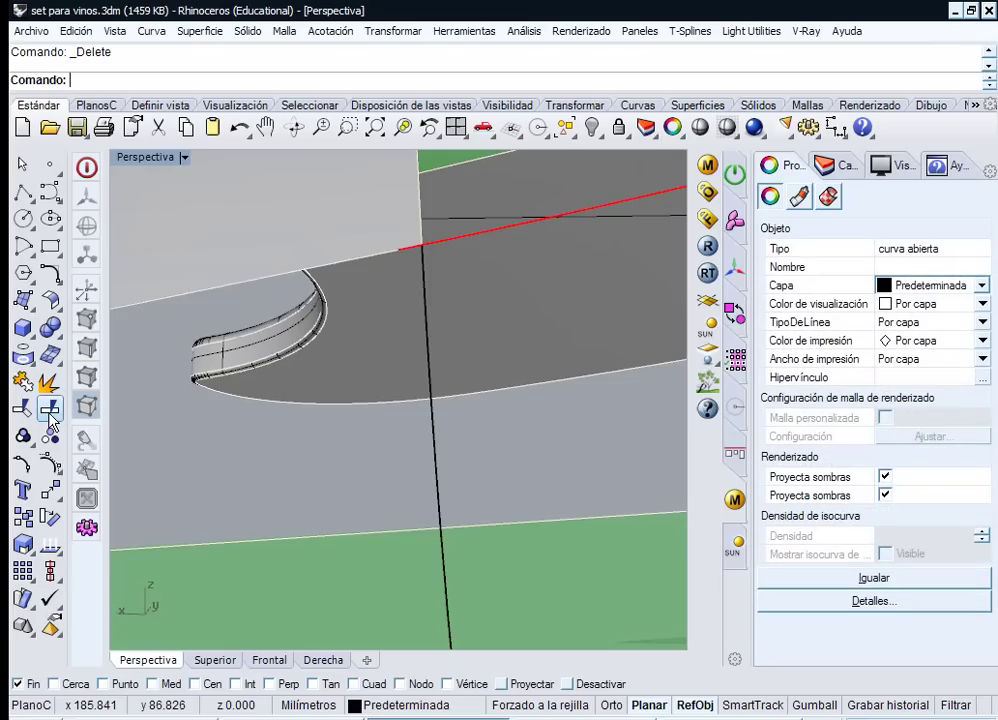
pyautogui.press('Return')
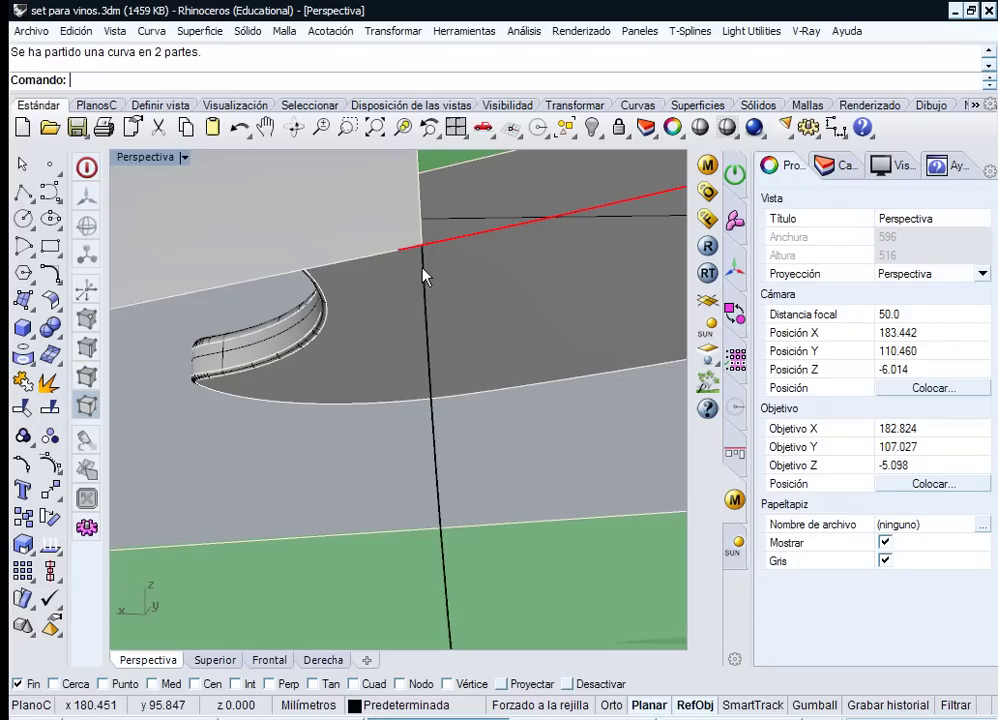
pyautogui.click(419, 257)
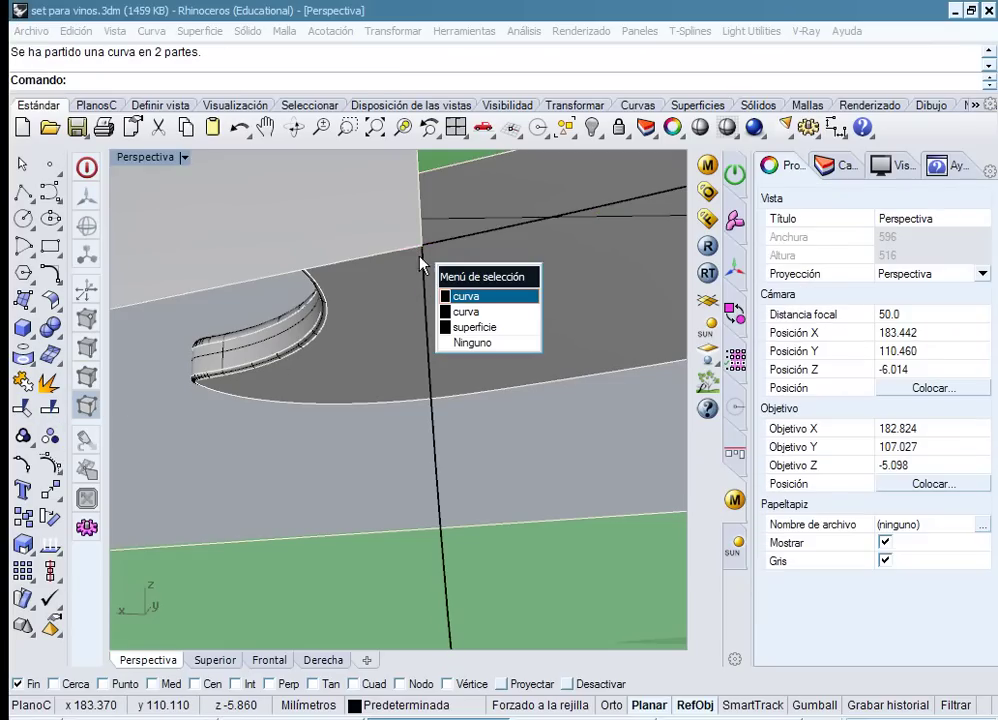
pyautogui.click(465, 300)
pyautogui.press('Delete')
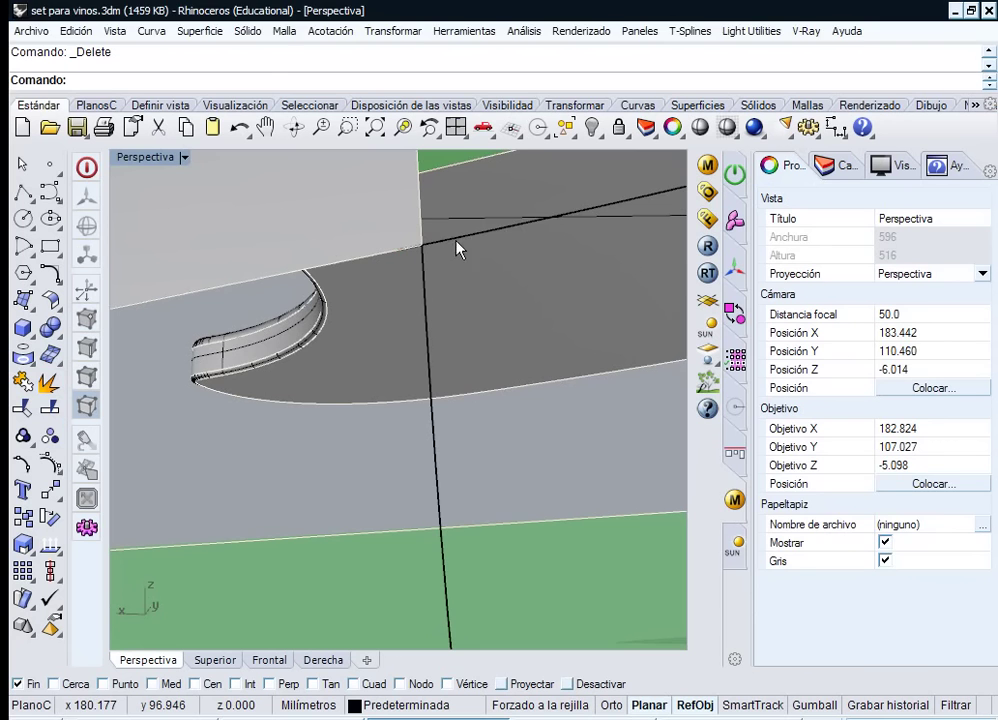
# - Examine the trimmed section curve between the lever side edge and the remaining corner surface
pyautogui.click(458, 246)
pyautogui.click(492, 288)
pyautogui.keyDown('ctrl'); pyautogui.moveTo(503, 253); pyautogui.dragTo(524, 329, button='right'); pyautogui.keyUp('ctrl')
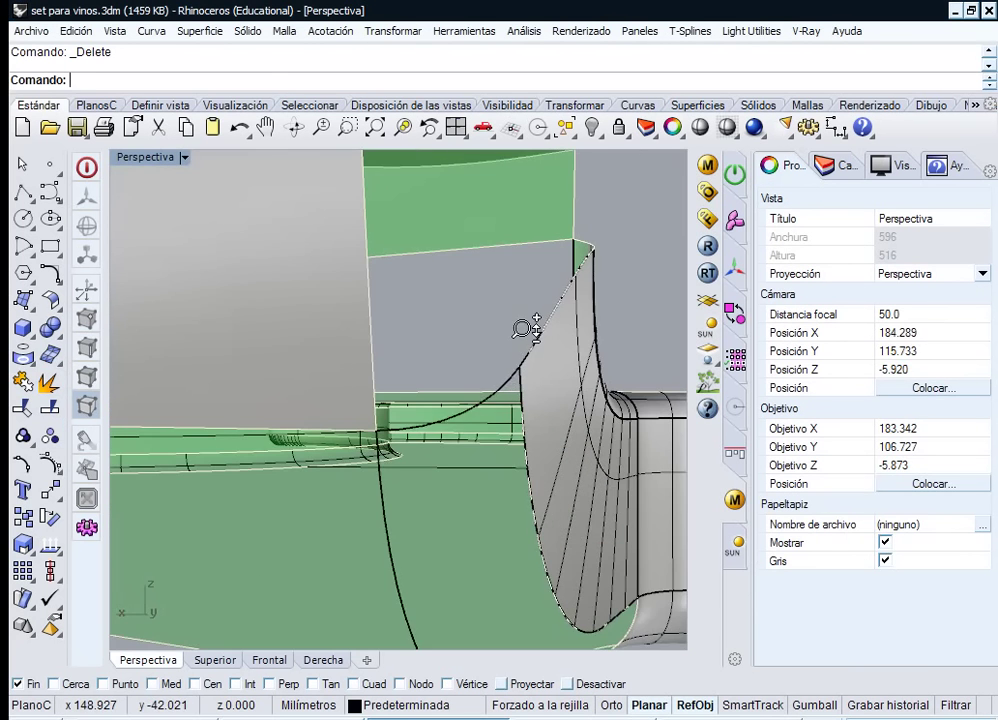
pyautogui.click(506, 382)
pyautogui.moveTo(515, 403)
pyautogui.mouseDown(button='right')
pyautogui.moveTo(505, 430)
pyautogui.moveTo(510, 345)
pyautogui.moveTo(510, 446)
pyautogui.moveTo(503, 420)
pyautogui.mouseUp(button='right')
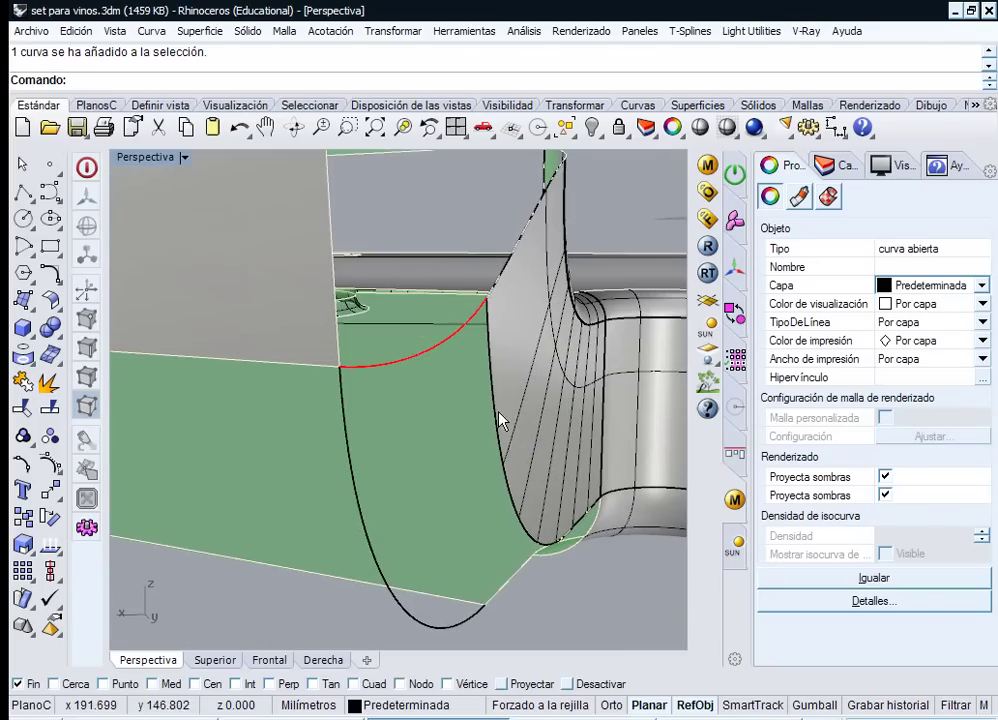
pyautogui.press('Escape')
# - Rebuild the outer corner surface with a two-rail sweep, chaining the corner surface edge and the lever-side curves as rails and using the trimmed curve as a section
pyautogui.click(199, 31)
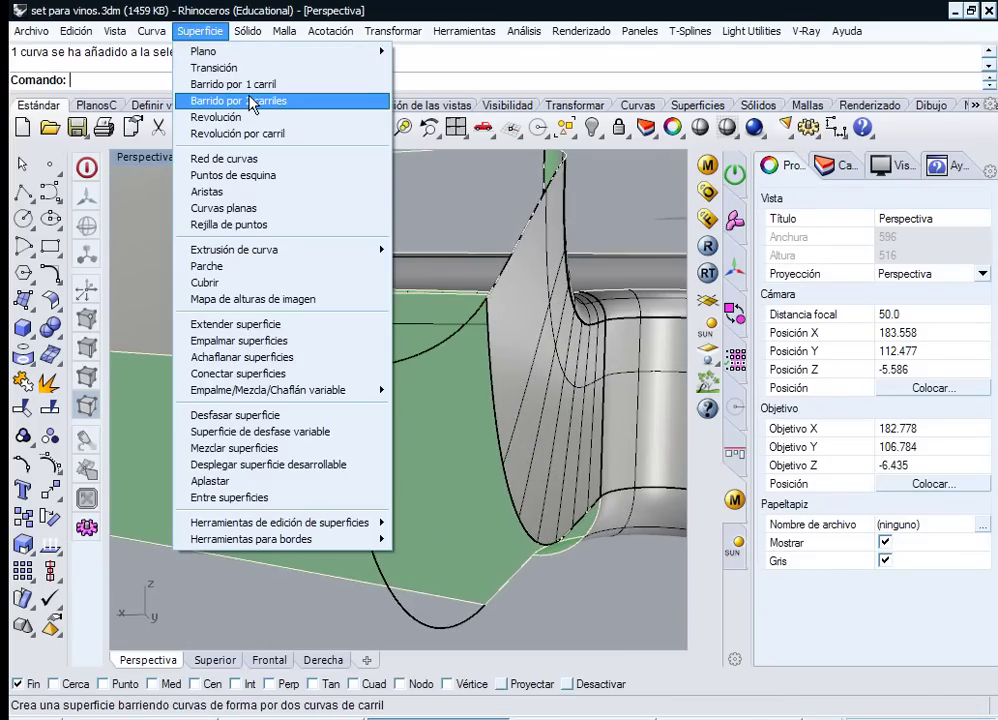
pyautogui.click(252, 98)
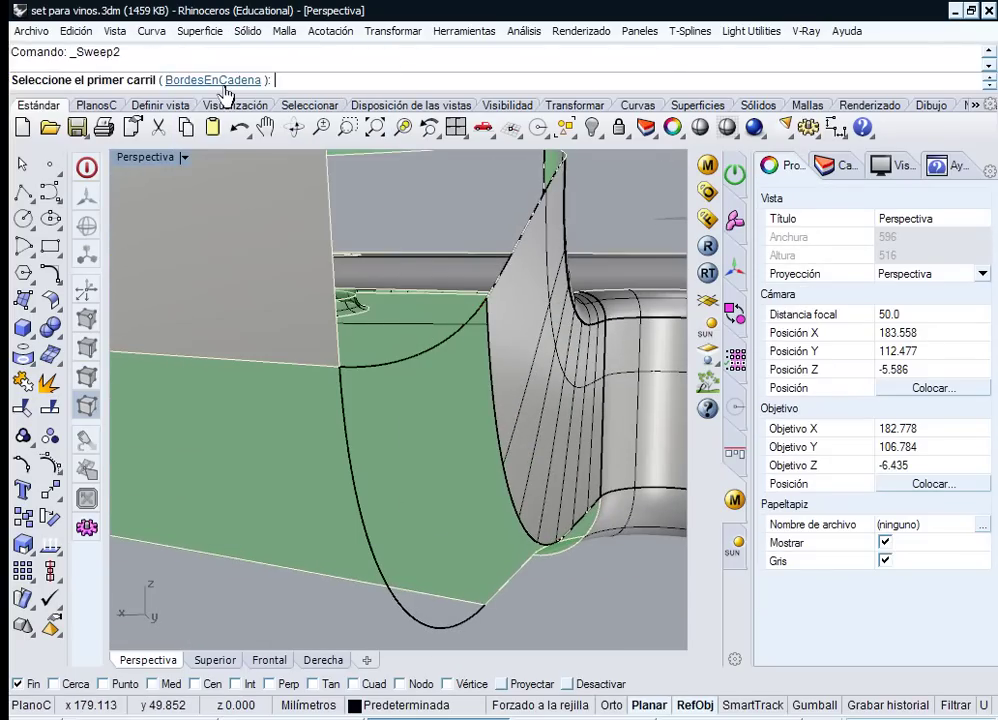
pyautogui.click(490, 352)
pyautogui.click(550, 404)
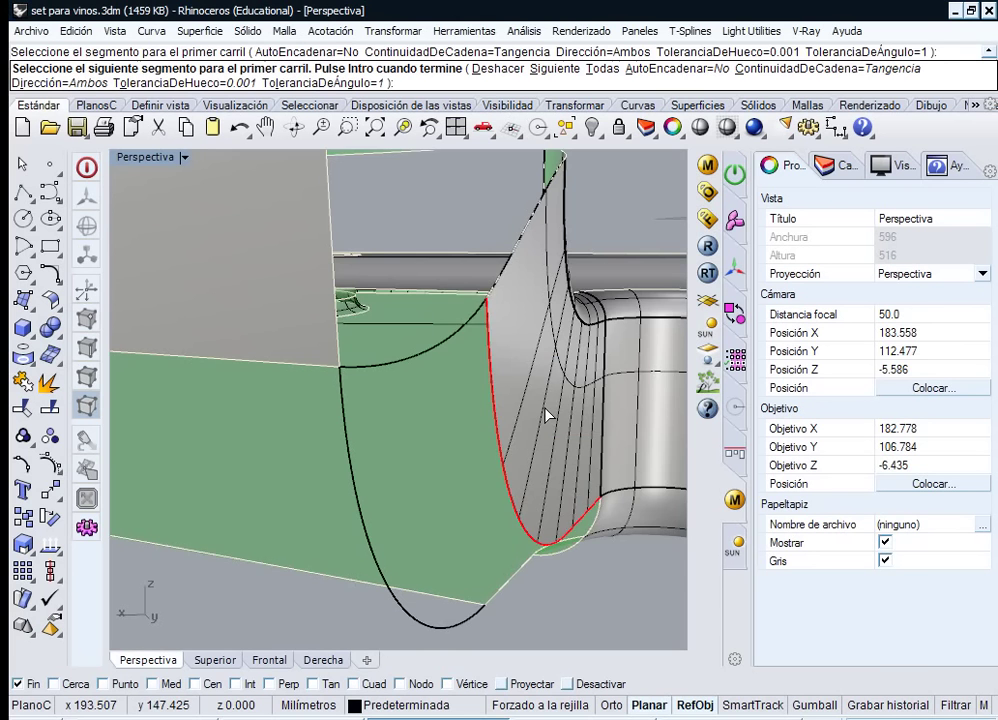
pyautogui.moveTo(546, 408)
pyautogui.mouseDown(button='right')
pyautogui.moveTo(493, 323)
pyautogui.moveTo(536, 330)
pyautogui.moveTo(539, 388)
pyautogui.mouseUp(button='right')
pyautogui.rightClick(509, 458)
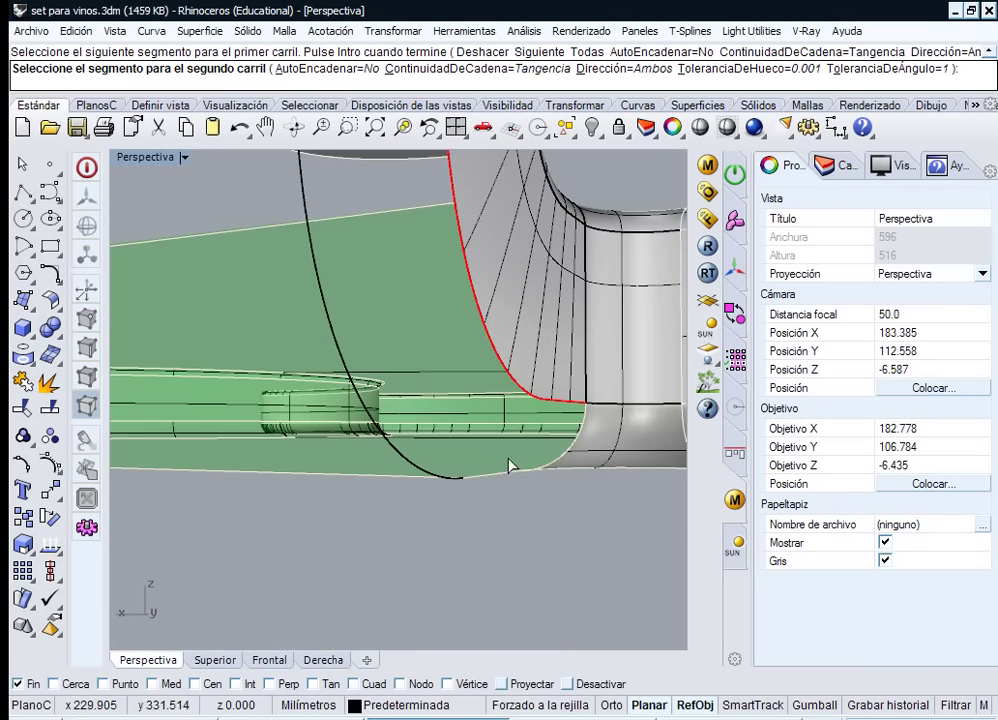
pyautogui.moveTo(509, 465); pyautogui.dragTo(515, 590, button='right')
pyautogui.click(511, 583)
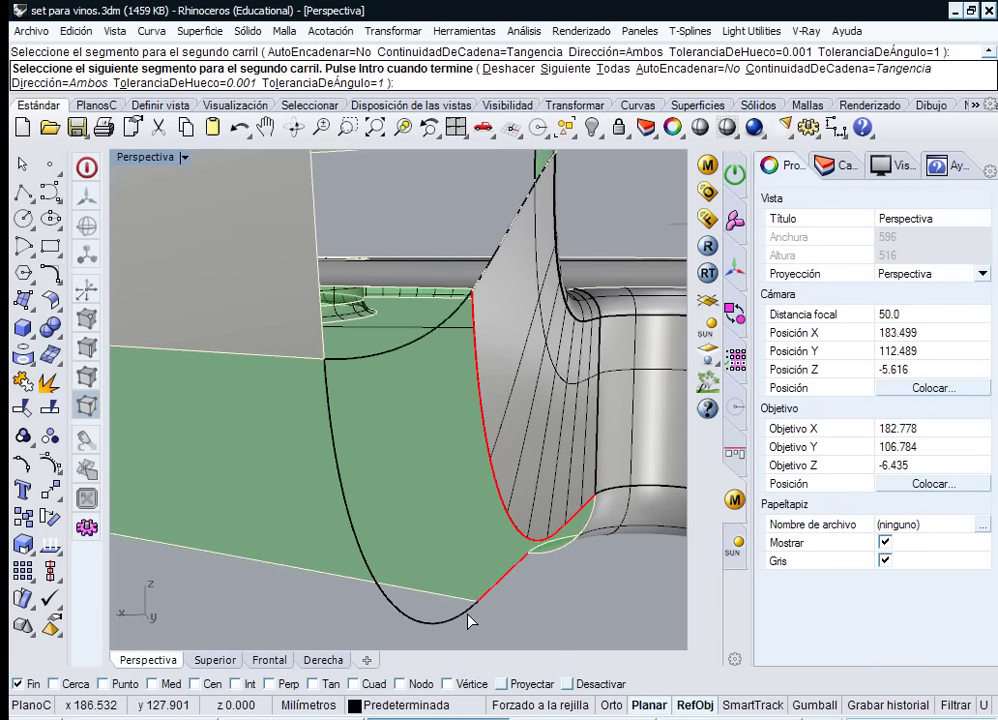
pyautogui.click(470, 621)
pyautogui.rightClick(545, 581)
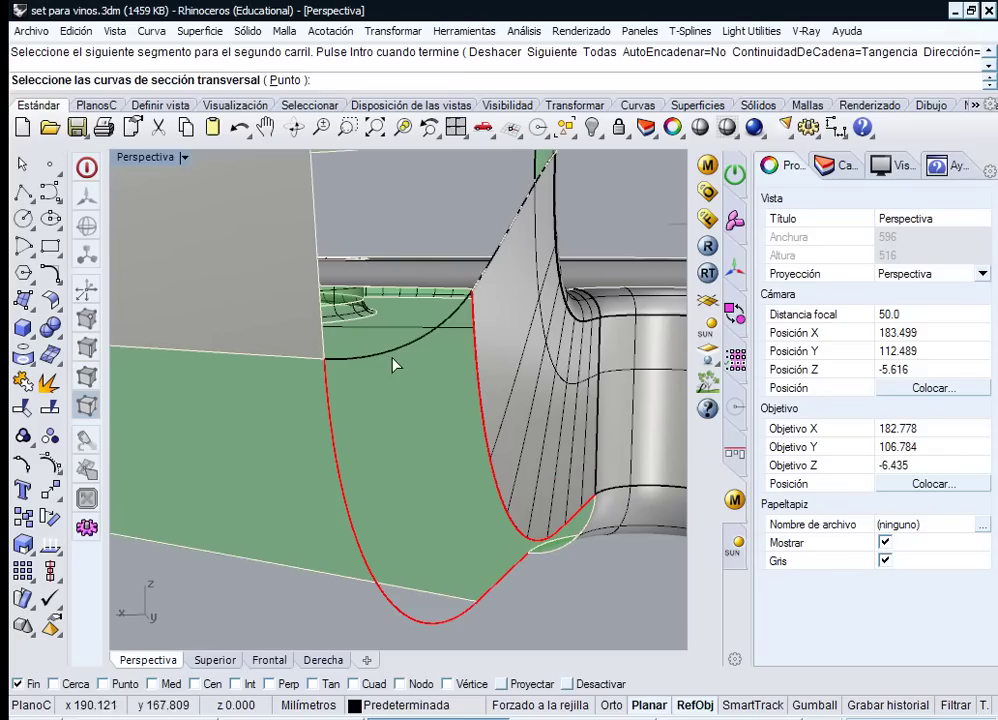
pyautogui.click(393, 360)
pyautogui.rightClick(557, 593)
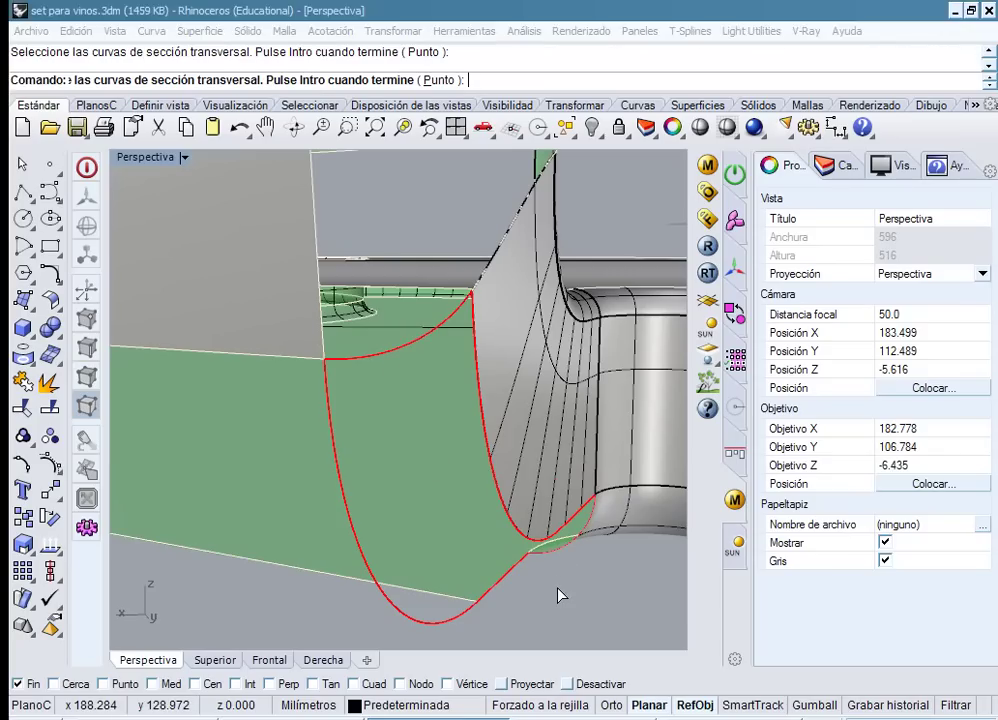
pyautogui.press('Return')
# - Complete the corner's two-rail sweep and join the new surface, the corner polysurface and the adjoining lower lever surfaces
pyautogui.click(499, 541)
pyautogui.keyDown('shift'); pyautogui.click(518, 500); pyautogui.keyUp('shift')
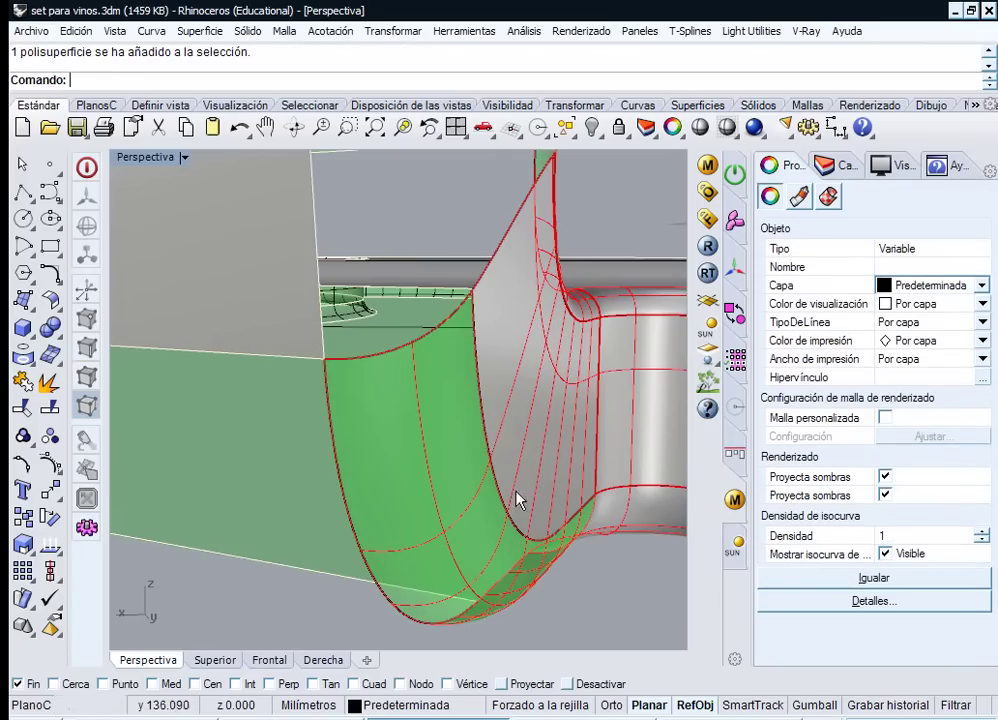
pyautogui.scroll(6, 340, 330)
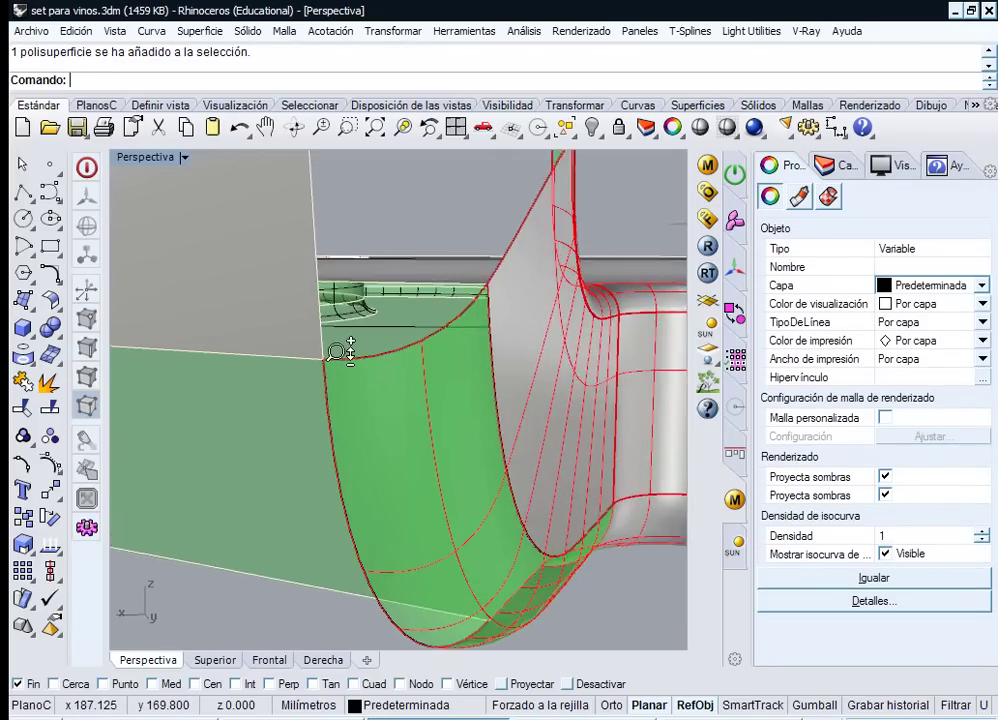
pyautogui.scroll(-5, 340, 325)
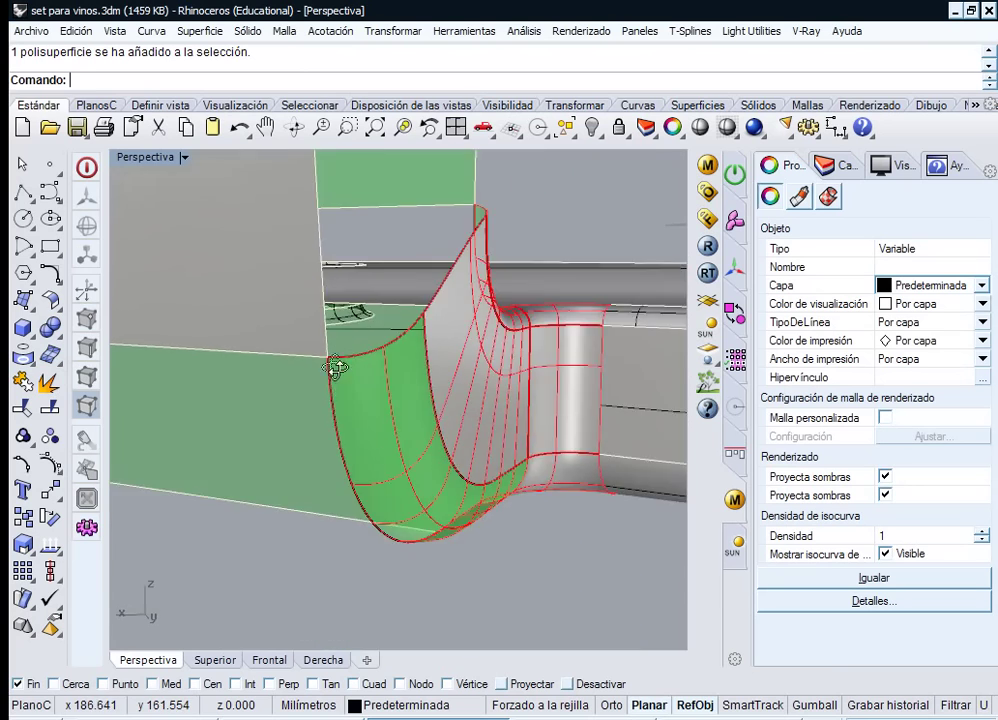
pyautogui.scroll(8, 368, 283)
pyautogui.scroll(-3, 386, 202)
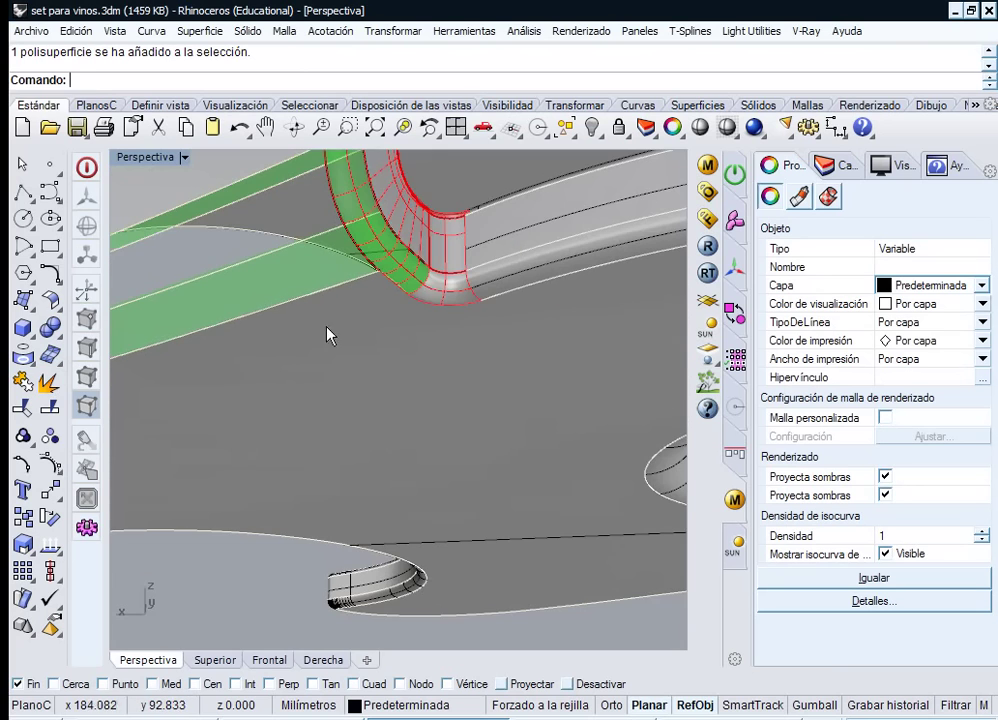
pyautogui.moveTo(307, 379); pyautogui.dragTo(412, 374, button='right')
pyautogui.keyDown('shift'); pyautogui.click(527, 340); pyautogui.keyUp('shift')
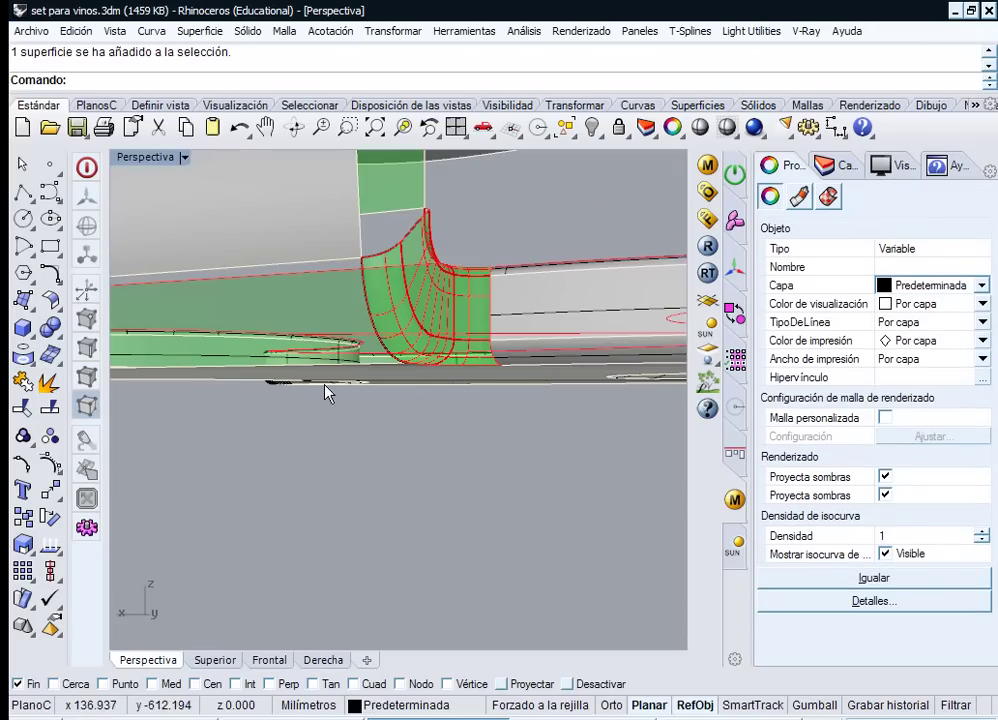
pyautogui.moveTo(325, 392); pyautogui.dragTo(422, 307, button='right')
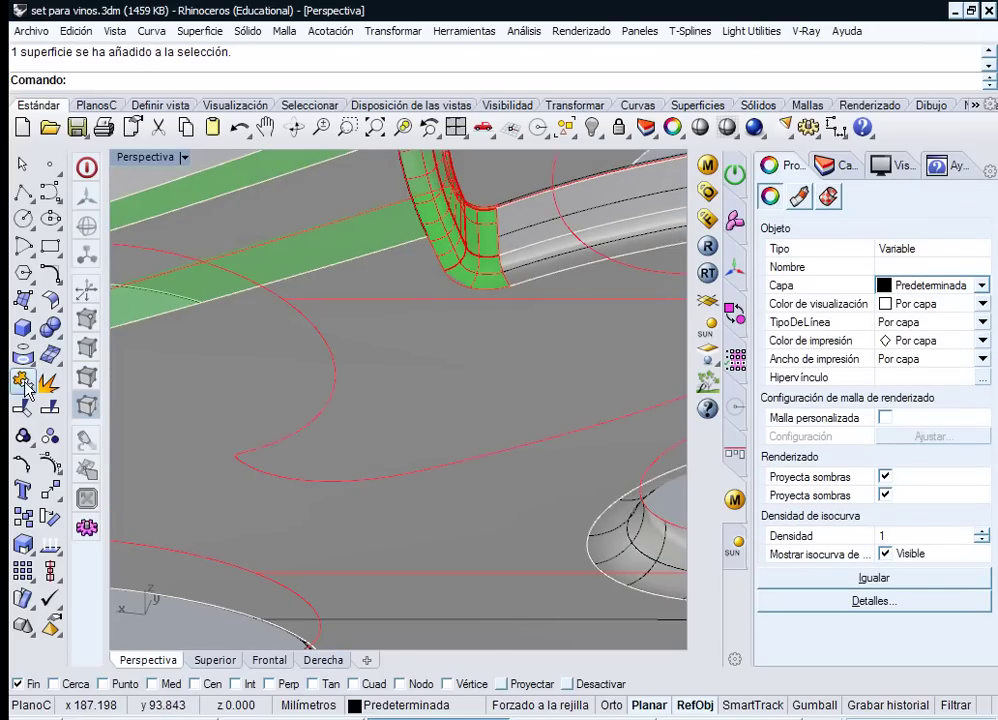
pyautogui.keyDown('shift'); pyautogui.click(324, 294); pyautogui.keyUp('shift')
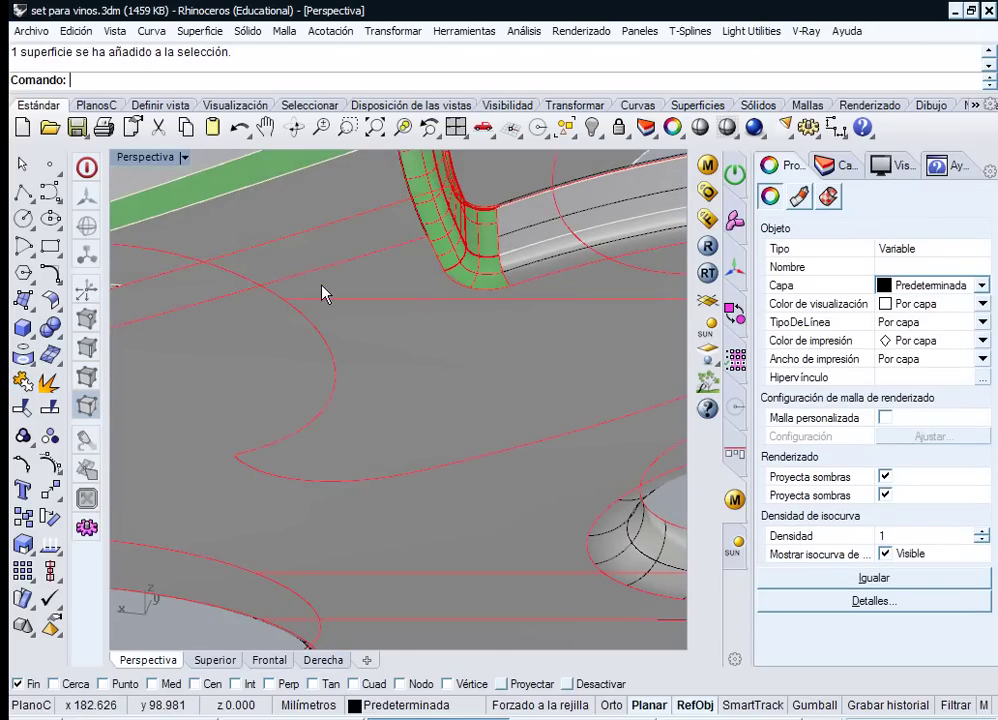
pyautogui.click(22, 378)
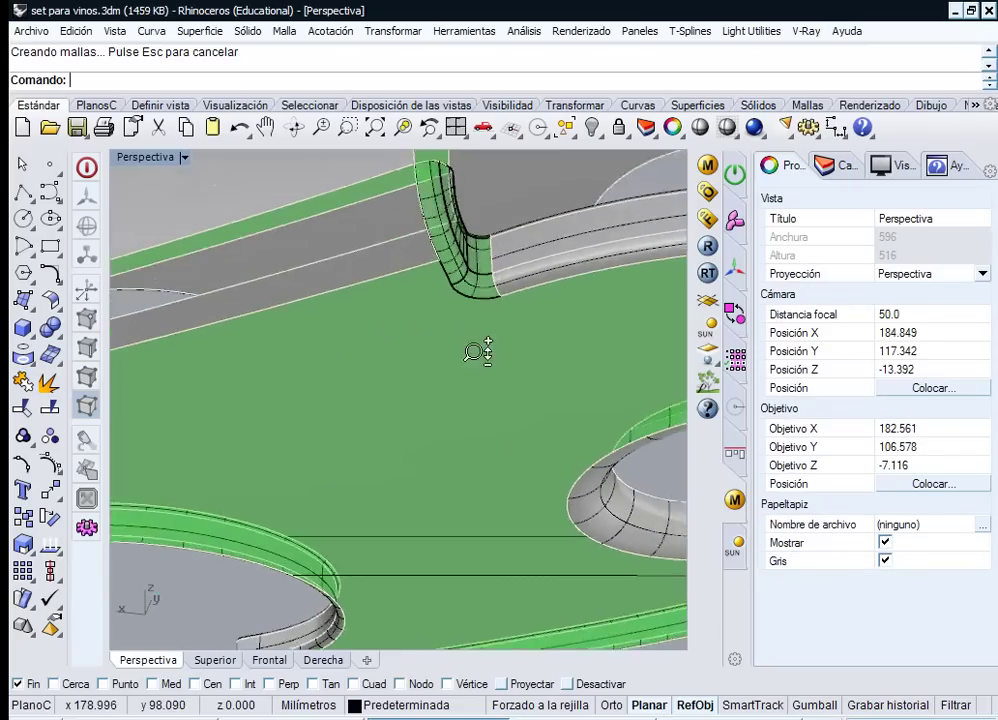
# - Join the lower lever's contour side wall and its adjacent rounded edge strip to the corner polysurface
pyautogui.scroll(-1, 474, 352)
pyautogui.moveTo(476, 350); pyautogui.dragTo(492, 390, button='right')
pyautogui.click(524, 298)
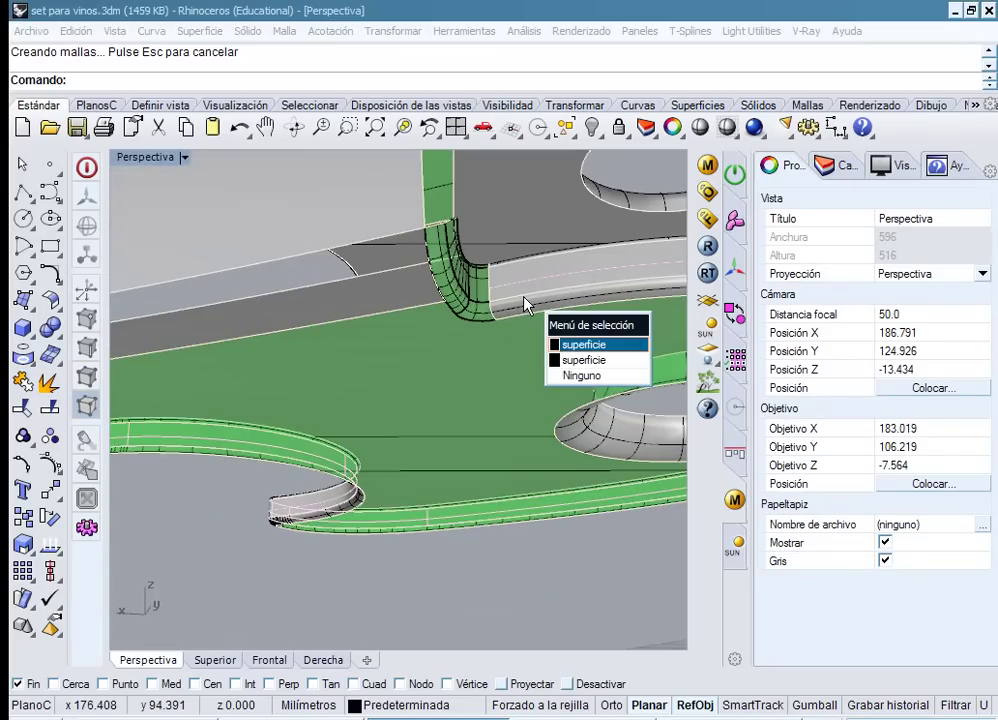
pyautogui.click(580, 360)
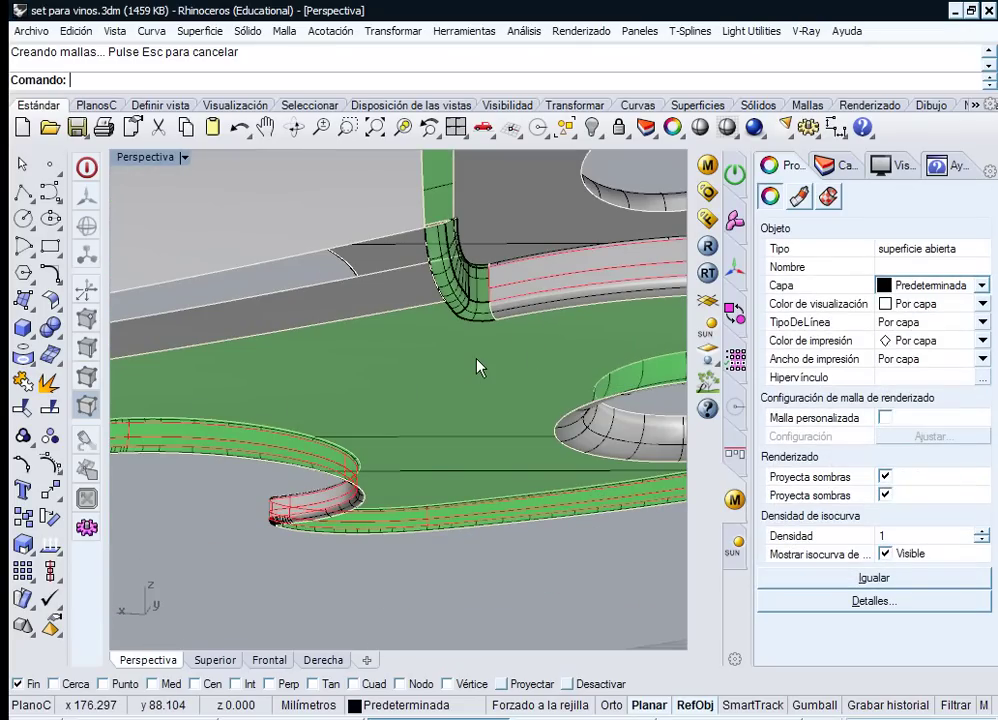
pyautogui.keyDown('shift'); pyautogui.click(477, 367); pyautogui.keyUp('shift')
pyautogui.keyDown('shift'); pyautogui.click(514, 316); pyautogui.keyUp('shift')
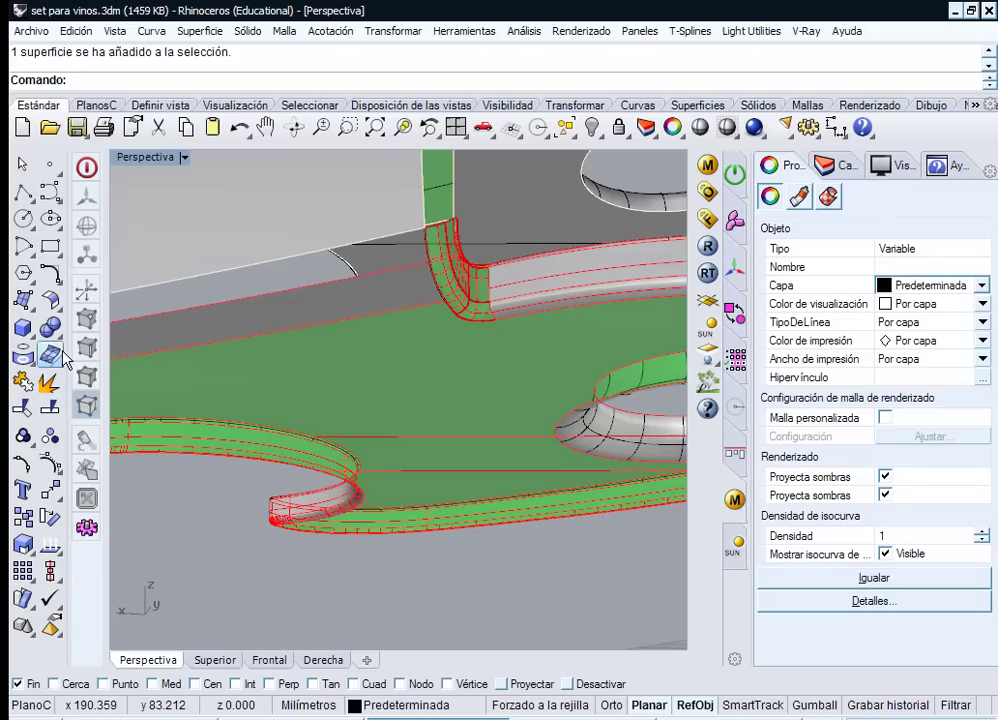
pyautogui.click(28, 383)
pyautogui.press('Escape')
# - Join the lower lever's inner face and its upper rounded edge strip to the lower polysurface
pyautogui.moveTo(396, 343); pyautogui.dragTo(446, 412, button='right')
pyautogui.click(446, 414)
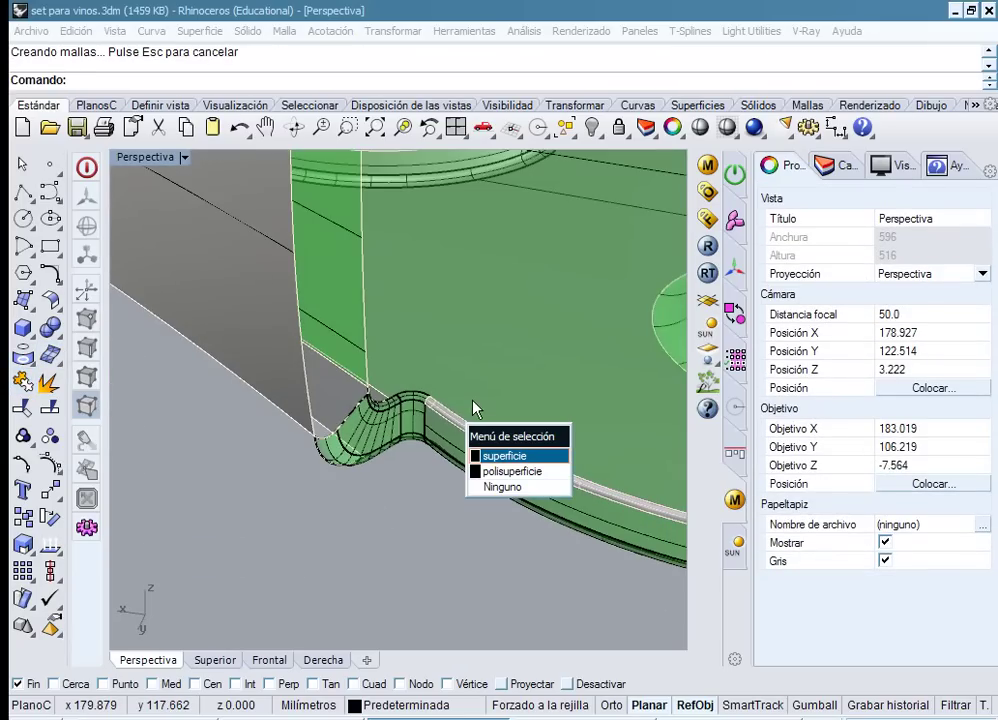
pyautogui.click(473, 401)
pyautogui.keyDown('shift'); pyautogui.click(470, 390); pyautogui.keyUp('shift')
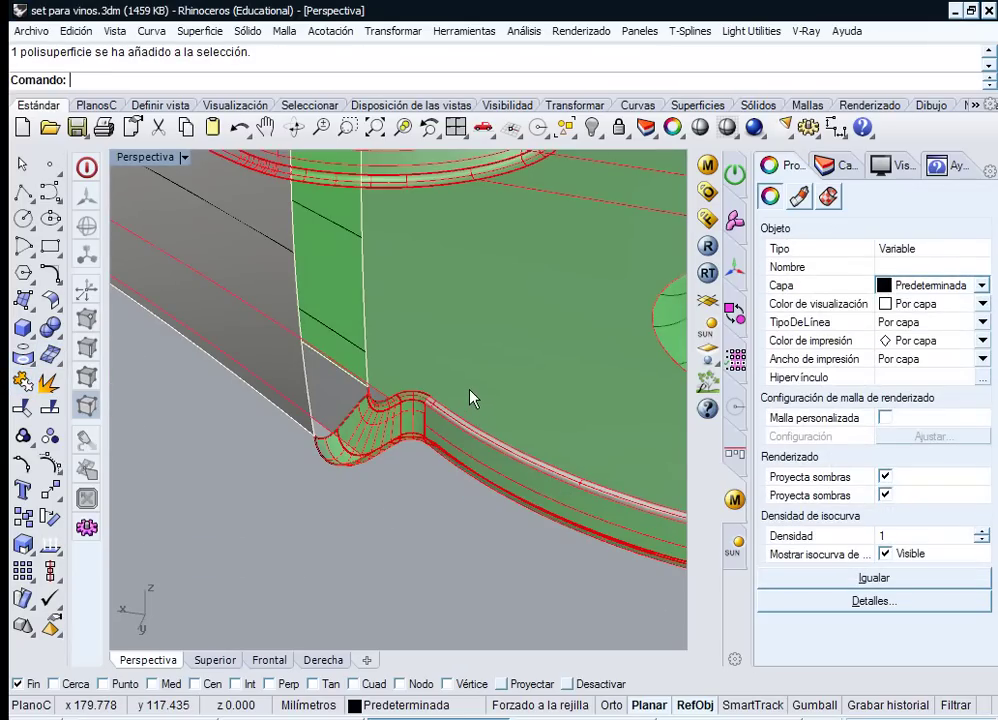
pyautogui.click(22, 383)
# - Extract the outer rounded surface from the upper corner polysurface without copying it, and delete it
pyautogui.moveTo(272, 503); pyautogui.dragTo(414, 354, button='right')
pyautogui.click(405, 257)
pyautogui.moveTo(441, 309); pyautogui.dragTo(268, 411, button='right')
pyautogui.click(229, 501)
pyautogui.moveTo(232, 498); pyautogui.dragTo(378, 366, button='right')
pyautogui.keyDown('shift'); pyautogui.moveTo(378, 366); pyautogui.dragTo(347, 424, button='right'); pyautogui.keyUp('shift')
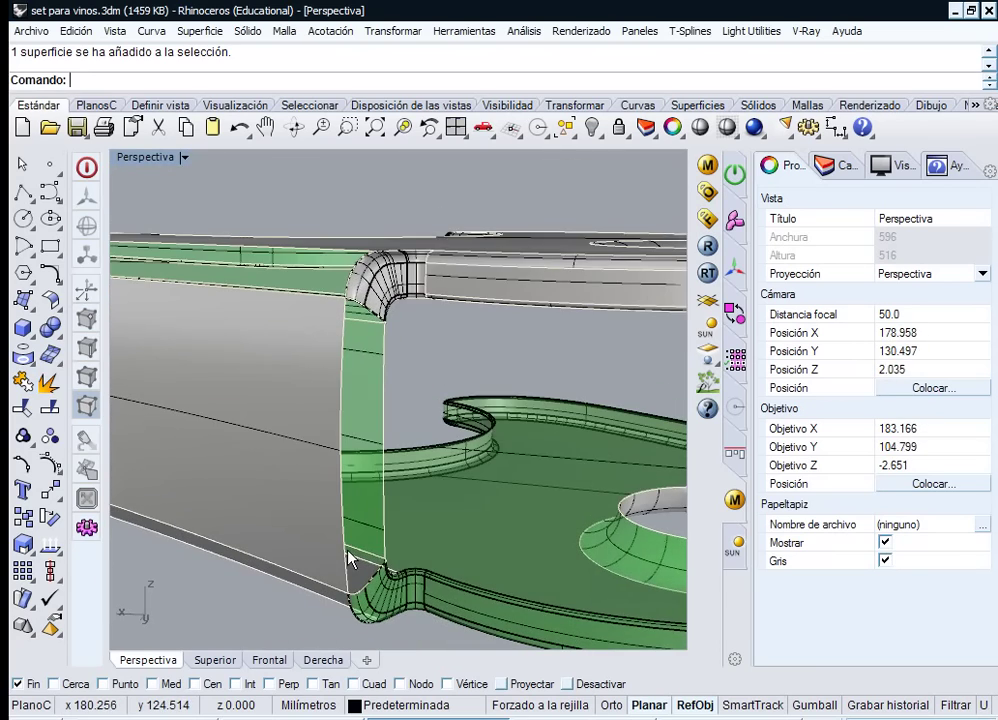
pyautogui.click(49, 383)
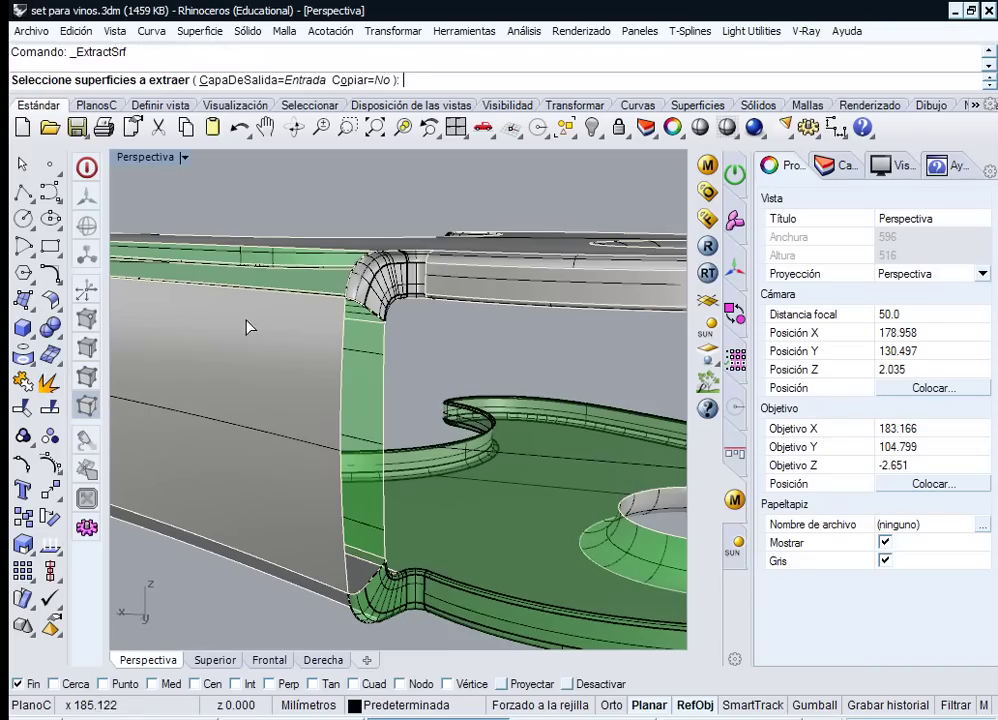
pyautogui.click(371, 279)
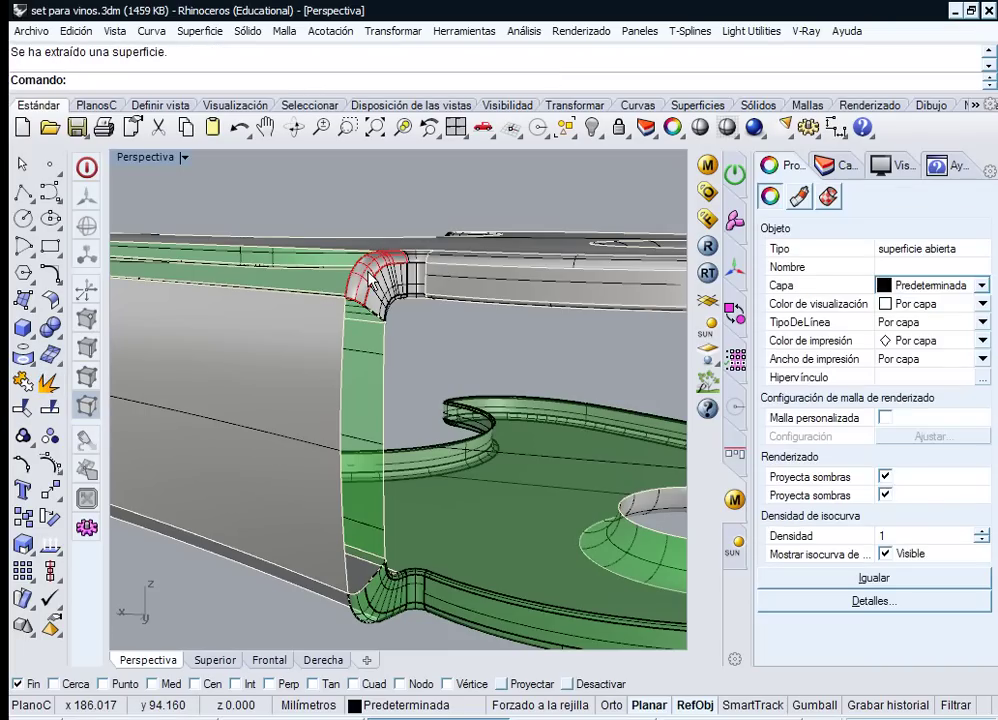
pyautogui.press('Delete')
# - Try to delete the short section curve and small face below the upper corner, and undo the deletion
pyautogui.scroll(4, 364, 290)
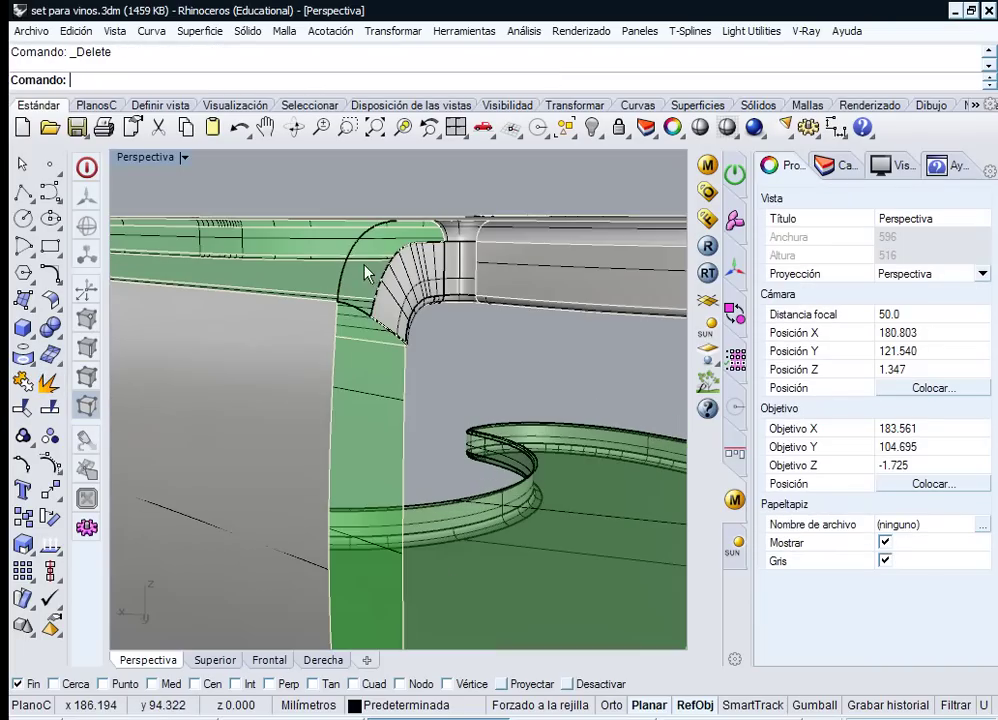
pyautogui.click(375, 326)
pyautogui.click(406, 370)
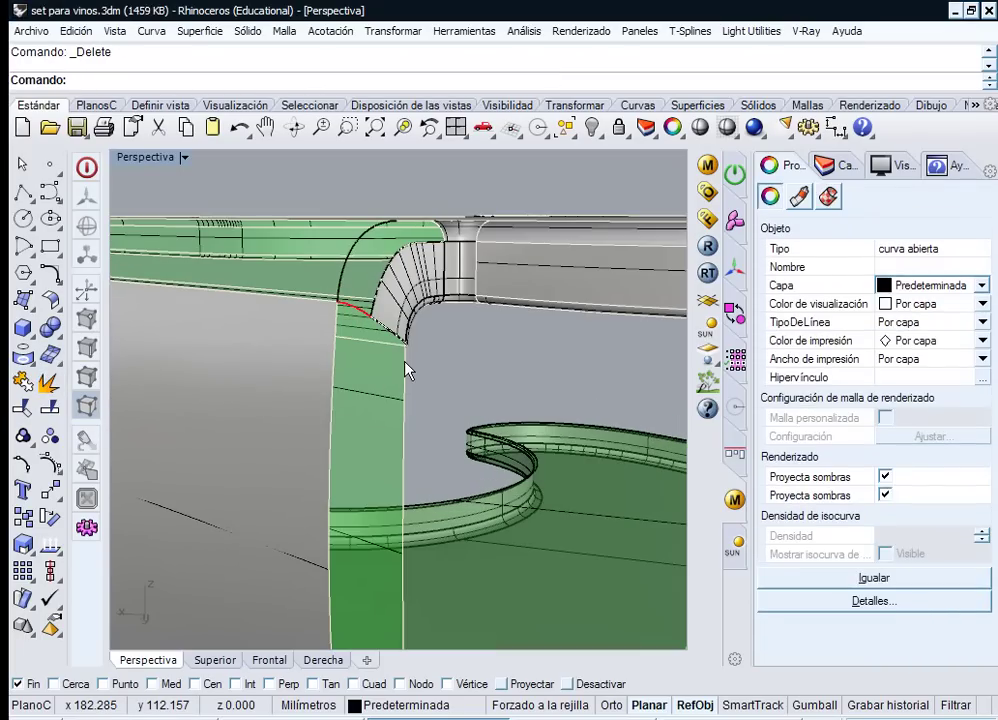
pyautogui.press('Escape')
pyautogui.click(350, 311)
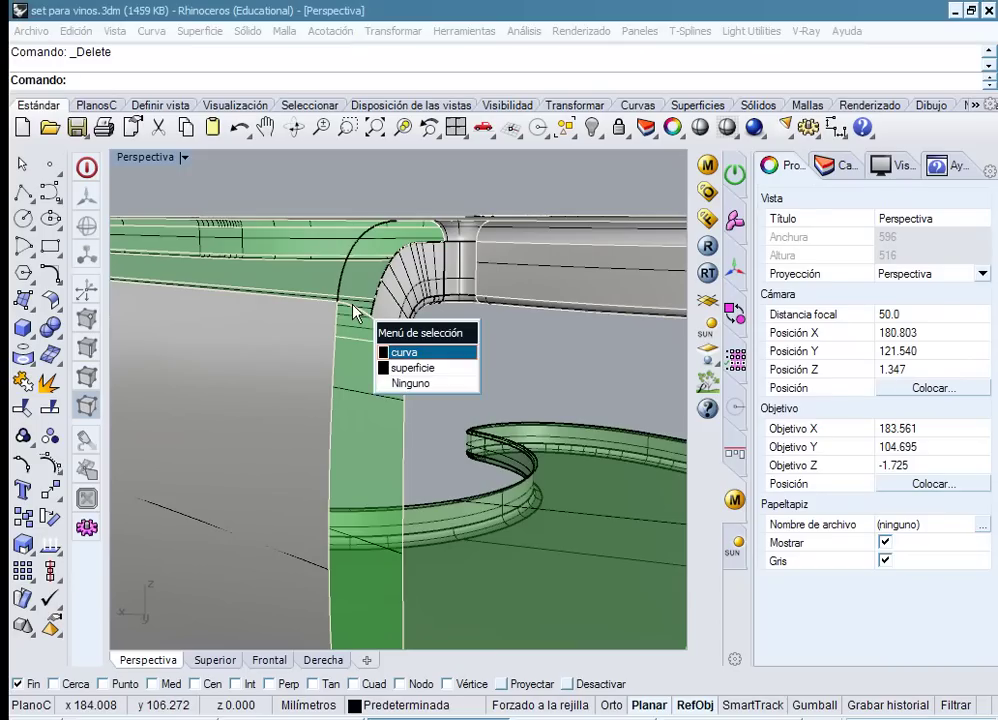
pyautogui.click(401, 350)
pyautogui.click(400, 310)
pyautogui.press('Escape')
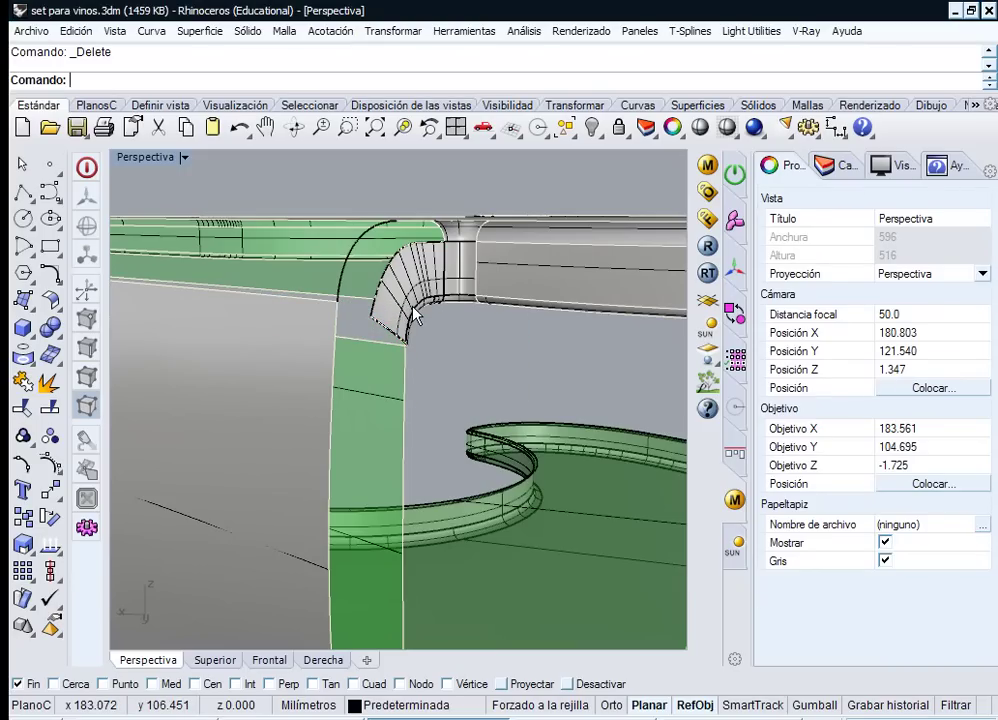
pyautogui.hotkey('ctrl', 'z')
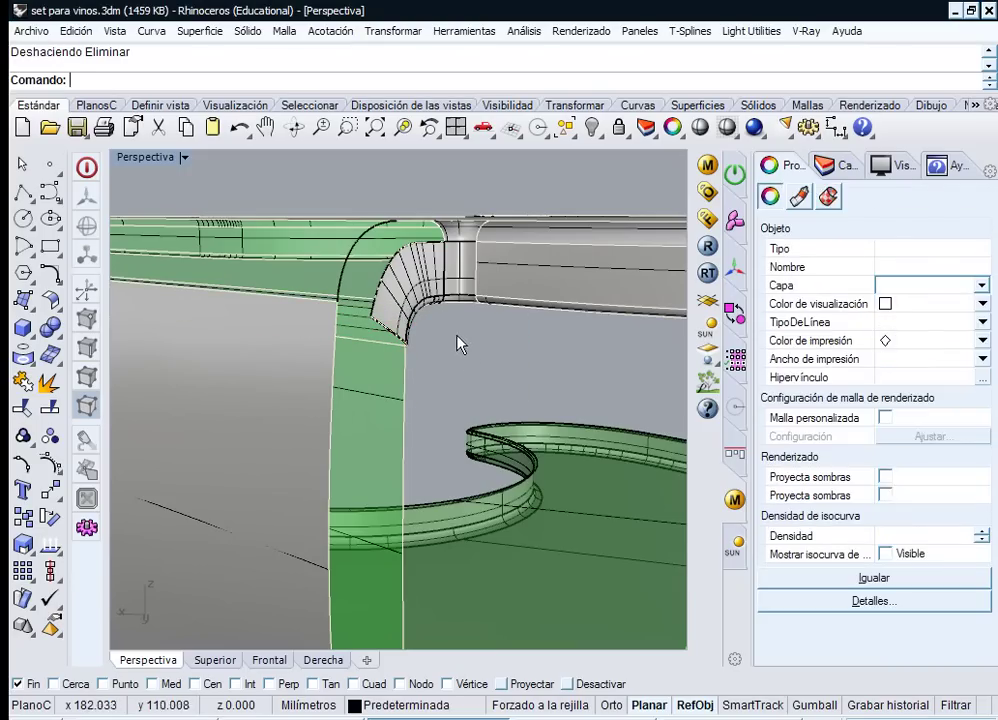
# - Explode the upper corner polysurface into separate surfaces
pyautogui.click(398, 278)
pyautogui.moveTo(400, 293); pyautogui.dragTo(122, 343, button='right')
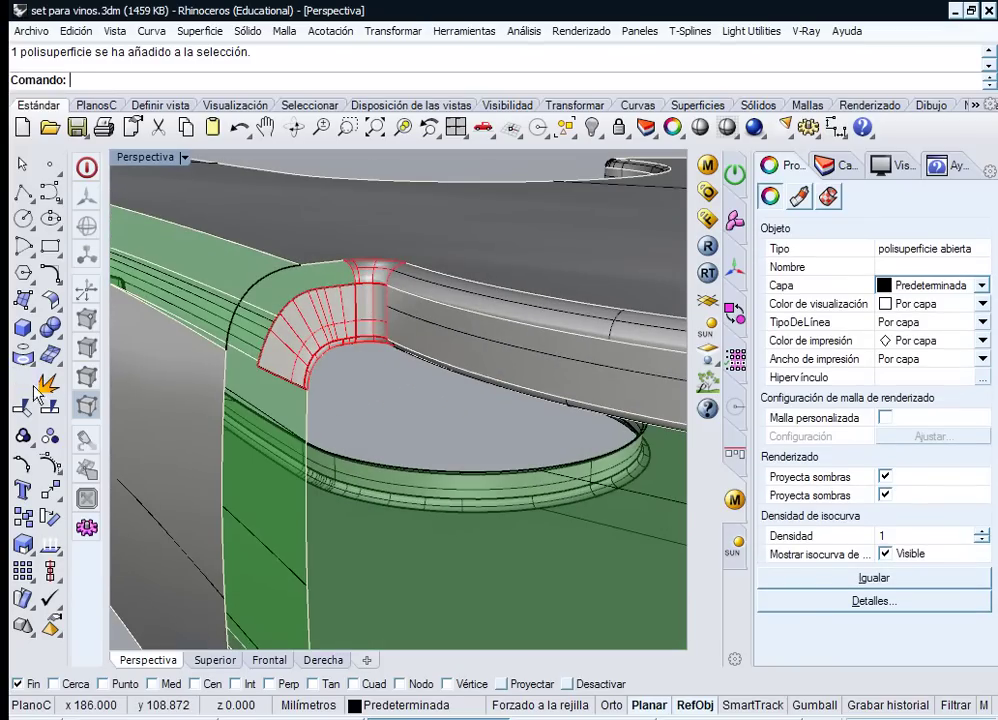
pyautogui.click(331, 357)
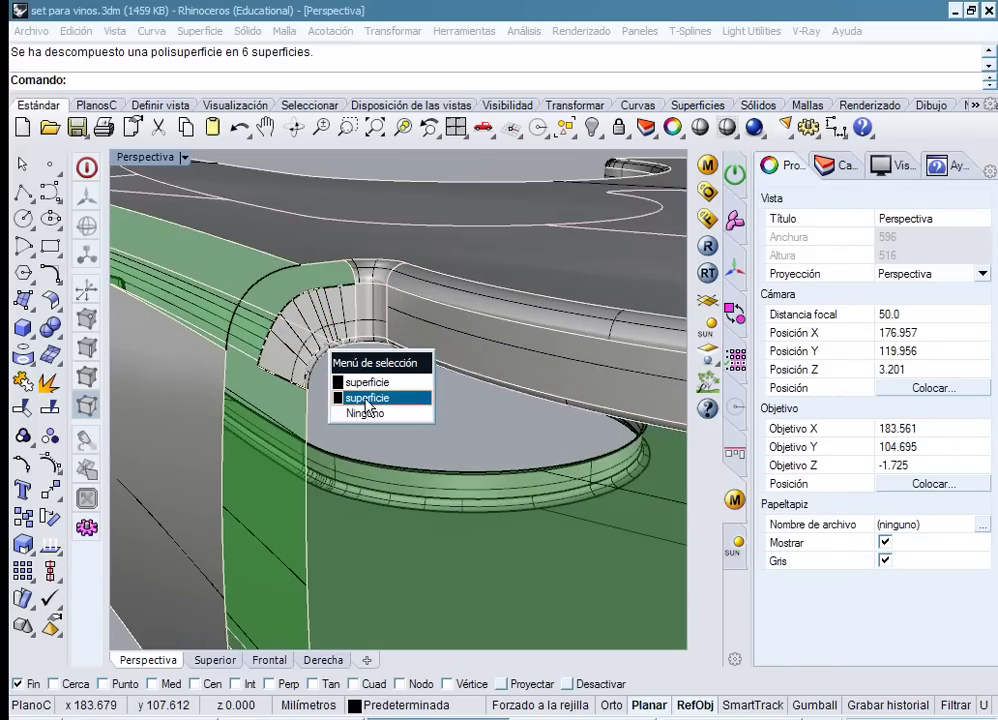
pyautogui.click(367, 413)
pyautogui.moveTo(365, 421); pyautogui.dragTo(381, 450, button='right')
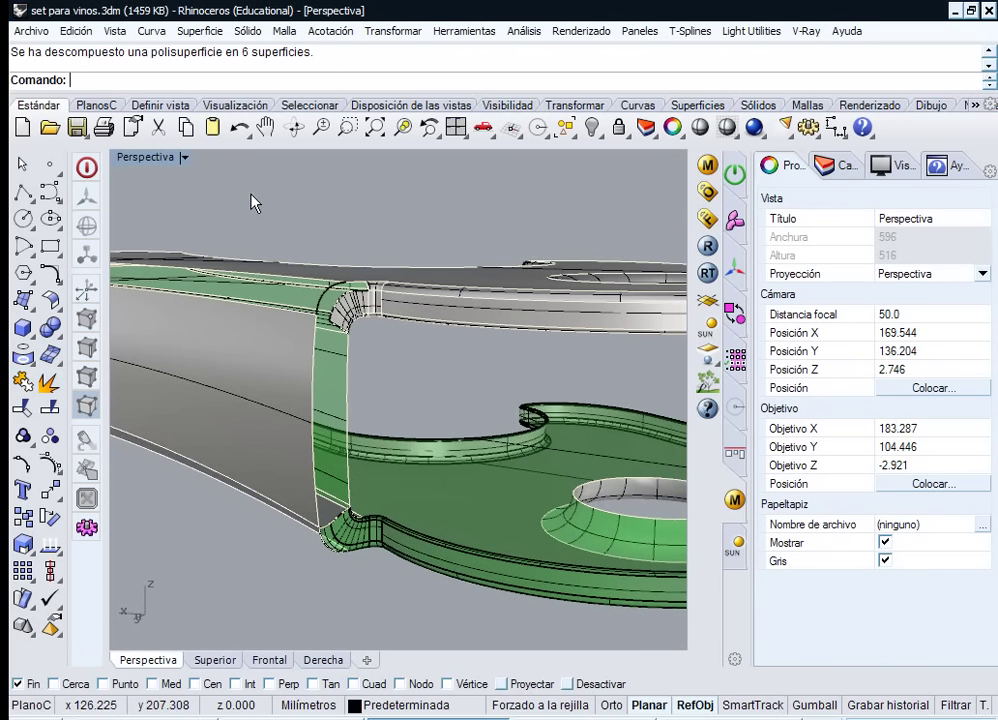
# - Duplicate the lower corner's upper edges from the lever side to the inner end, and join them into one curve
pyautogui.click(200, 31)
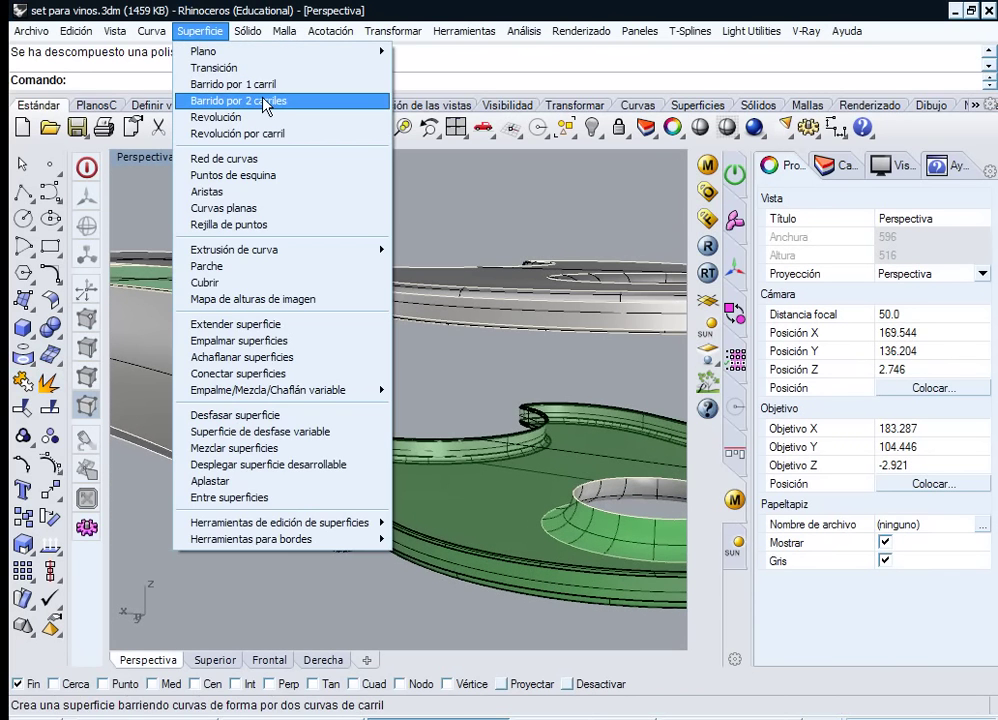
pyautogui.click(430, 346)
pyautogui.scroll(6, 332, 490)
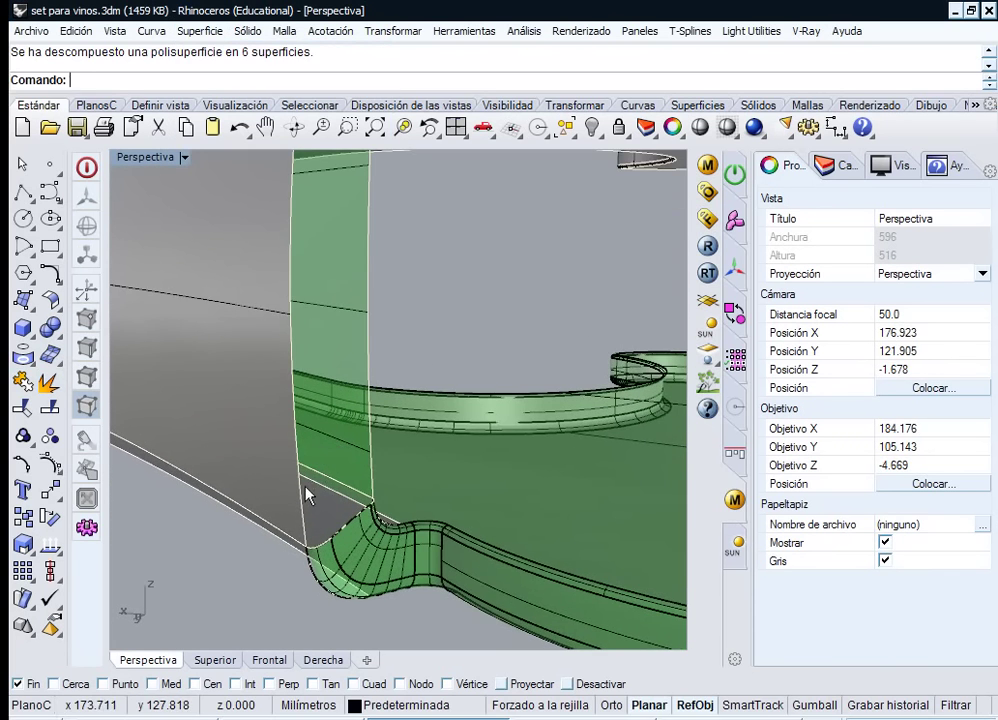
pyautogui.rightClick(307, 500)
pyautogui.scroll(5, 335, 545)
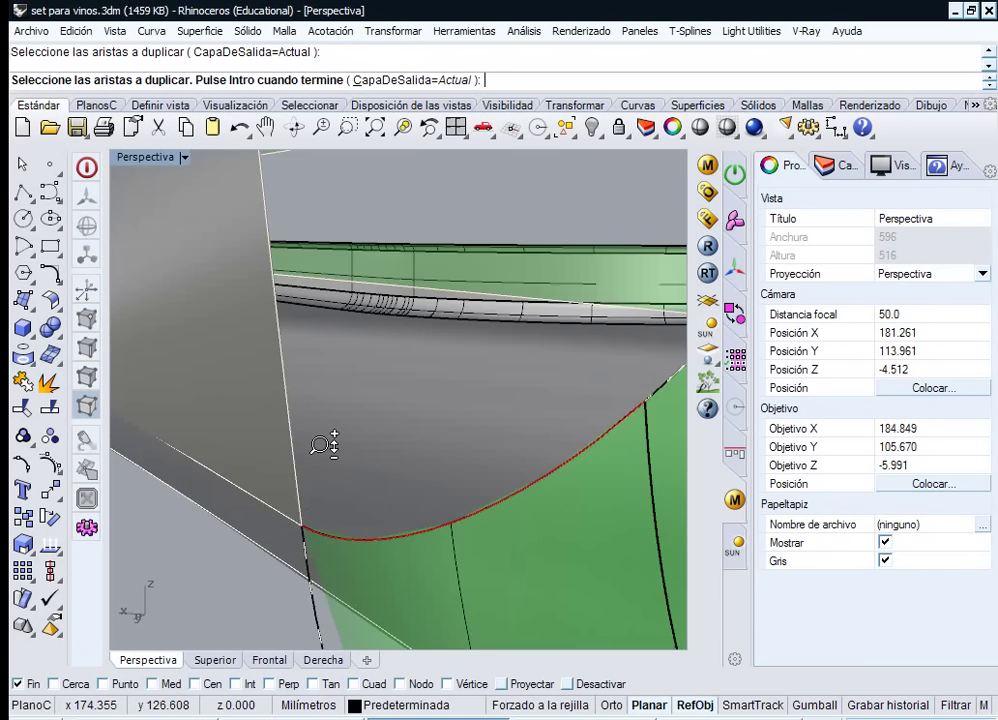
pyautogui.scroll(-5, 323, 428)
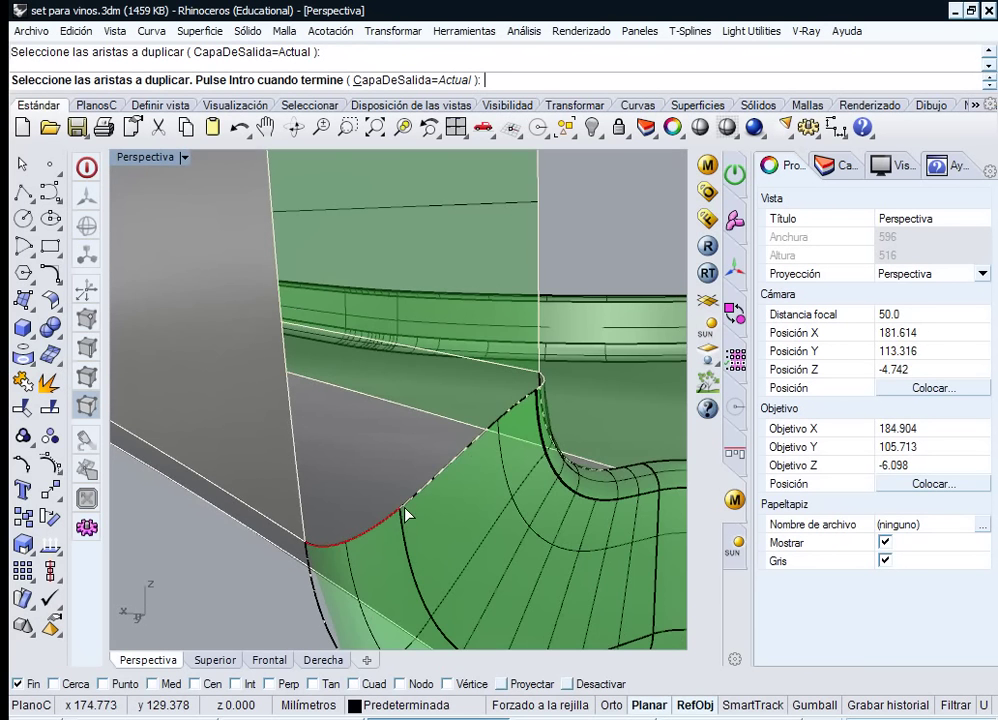
pyautogui.moveTo(474, 429); pyautogui.dragTo(312, 432, button='right')
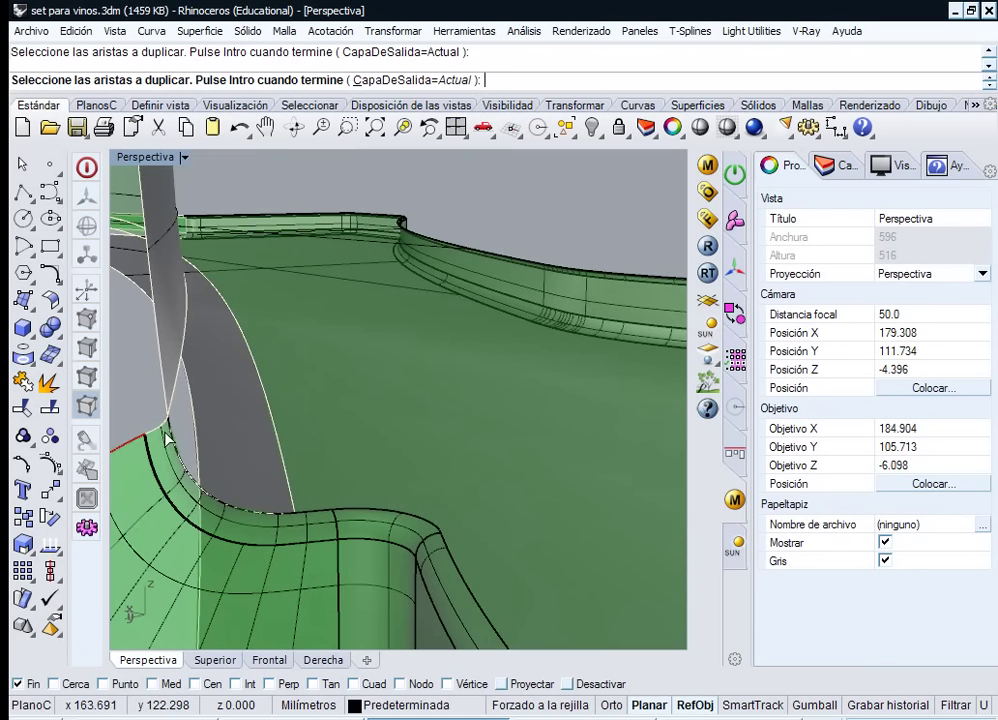
pyautogui.moveTo(155, 437); pyautogui.dragTo(274, 428, button='right')
pyautogui.press('Return')
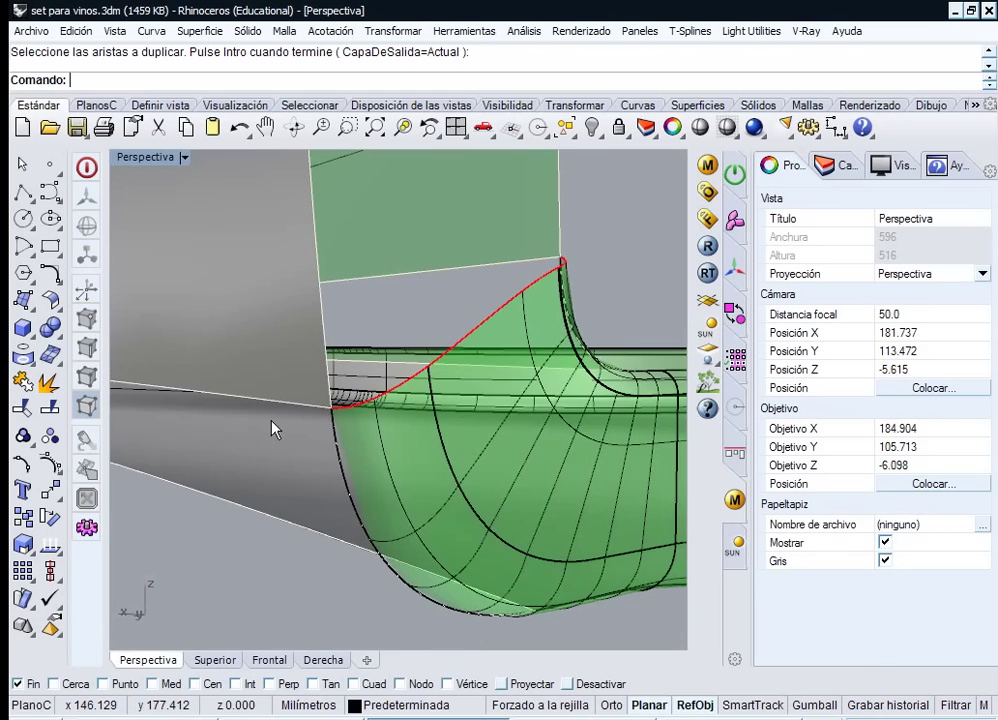
pyautogui.scroll(5, 330, 372)
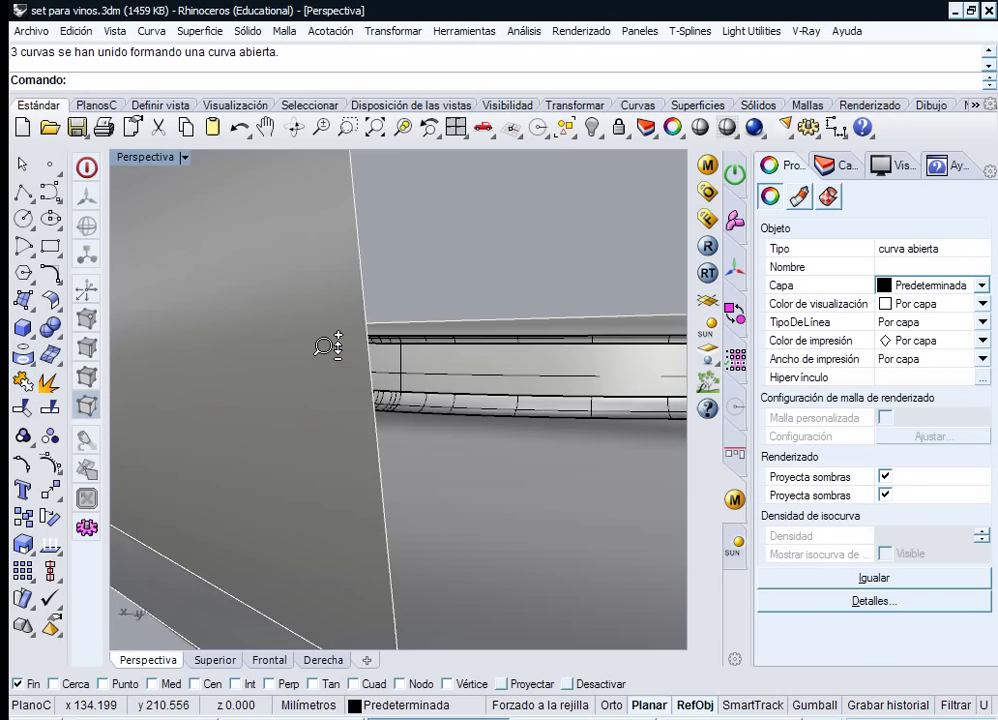
# - Sweep a surface along the two vertical edges of the corner gap, using the lower corner's joined edge curve as the cross section
pyautogui.scroll(-8, 330, 341)
pyautogui.keyDown('shift'); pyautogui.moveTo(380, 240); pyautogui.dragTo(339, 528, button='right'); pyautogui.keyUp('shift')
pyautogui.keyDown('ctrl'); pyautogui.moveTo(453, 382); pyautogui.dragTo(450, 492, button='right'); pyautogui.keyUp('ctrl')
pyautogui.click(453, 382)
pyautogui.click(200, 31)
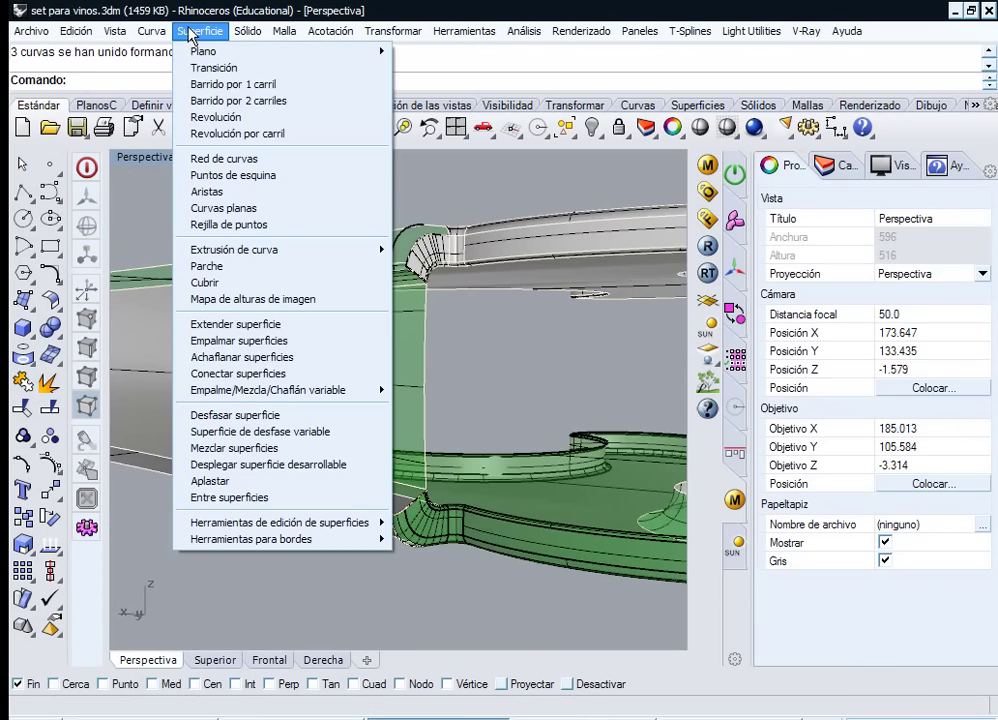
pyautogui.click(238, 98)
pyautogui.click(425, 355)
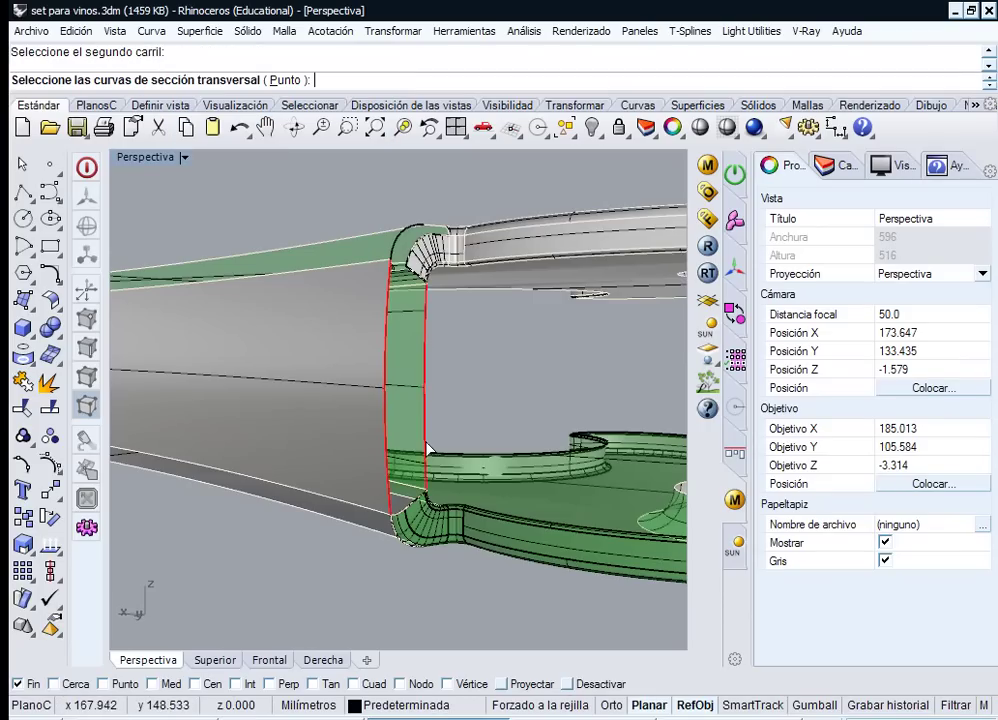
pyautogui.scroll(4, 405, 465)
pyautogui.click(405, 505)
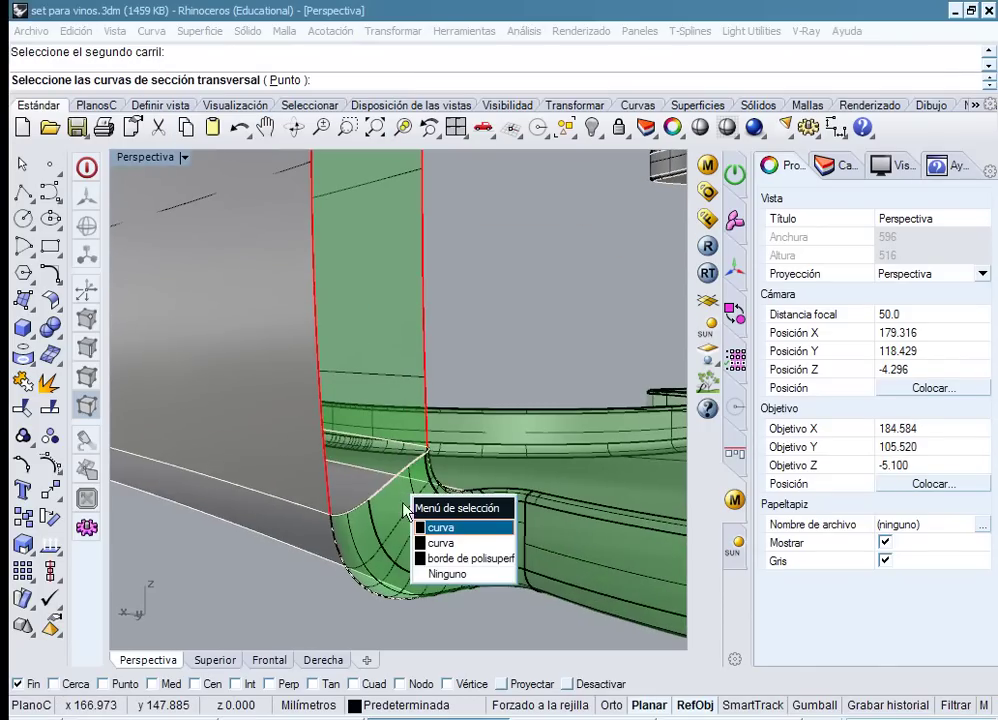
pyautogui.click(440, 542)
pyautogui.moveTo(446, 535); pyautogui.dragTo(352, 455, button='right')
pyautogui.rightClick(413, 452)
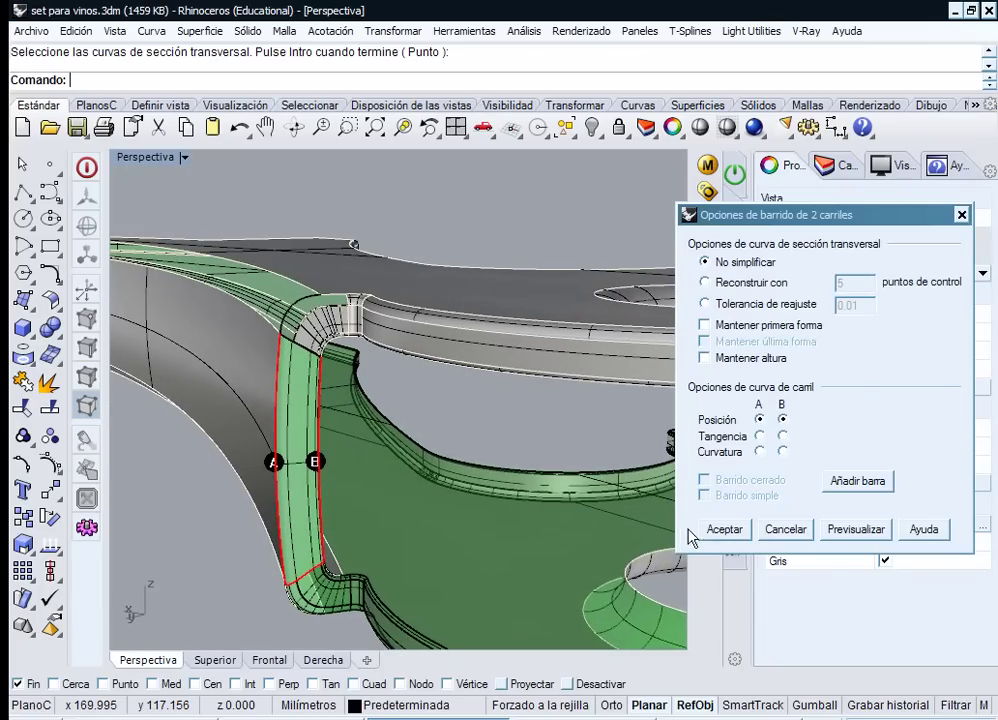
pyautogui.click(724, 529)
# - Delete the upper corner's outer fan-shaped surface and the inner arc curve beside it
pyautogui.scroll(3, 301, 353)
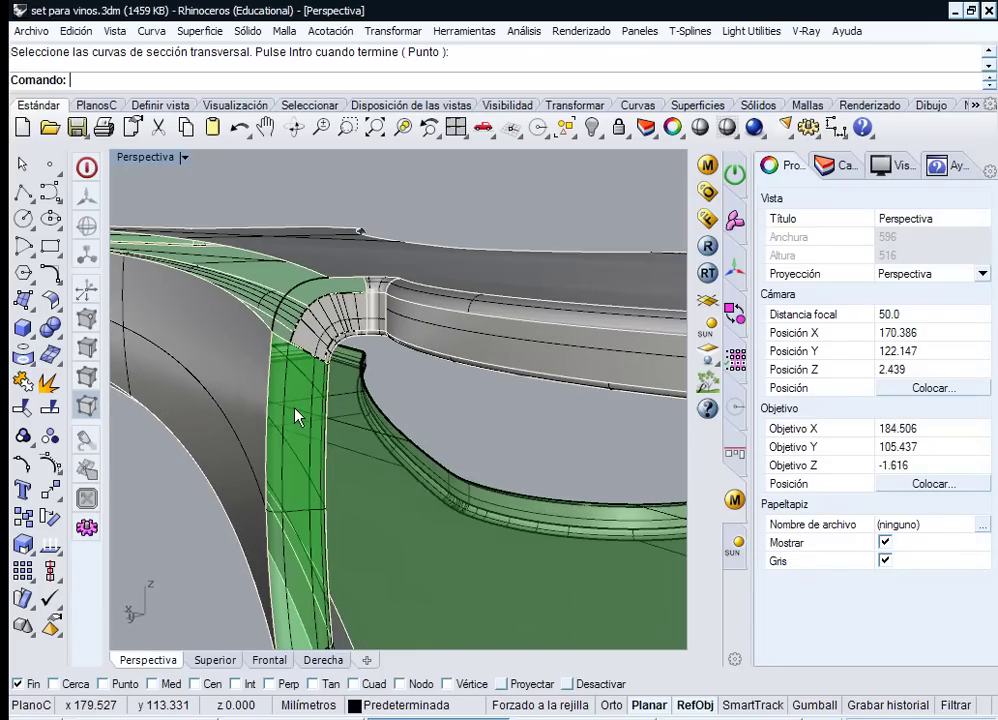
pyautogui.click(294, 412)
pyautogui.click(434, 411)
pyautogui.moveTo(434, 411); pyautogui.dragTo(383, 350, button='right')
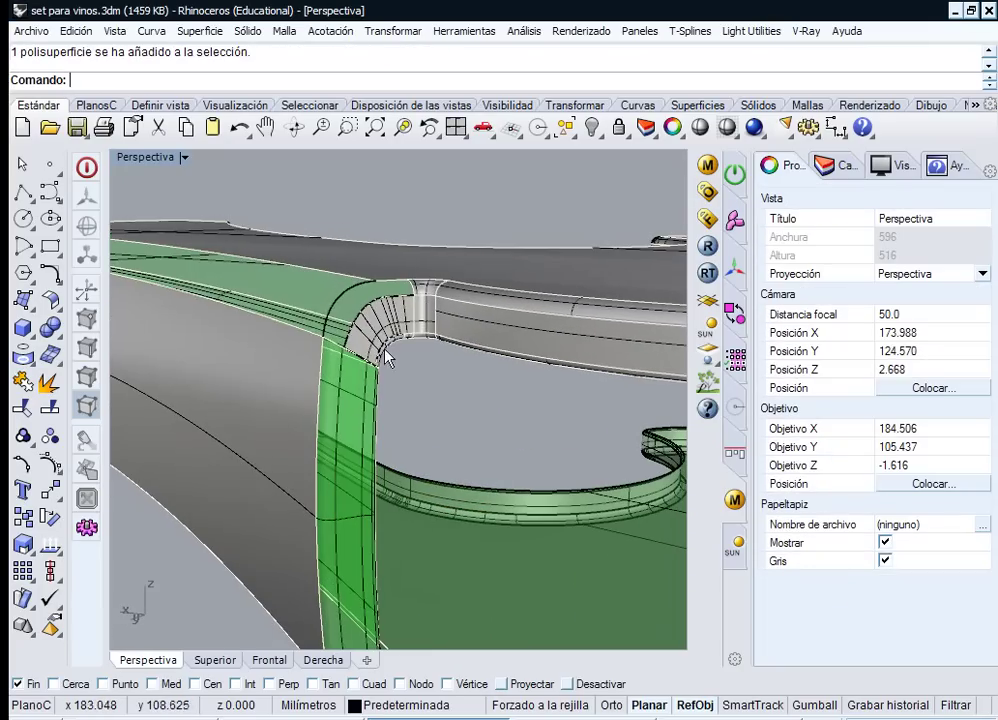
pyautogui.click(383, 345)
pyautogui.click(424, 402)
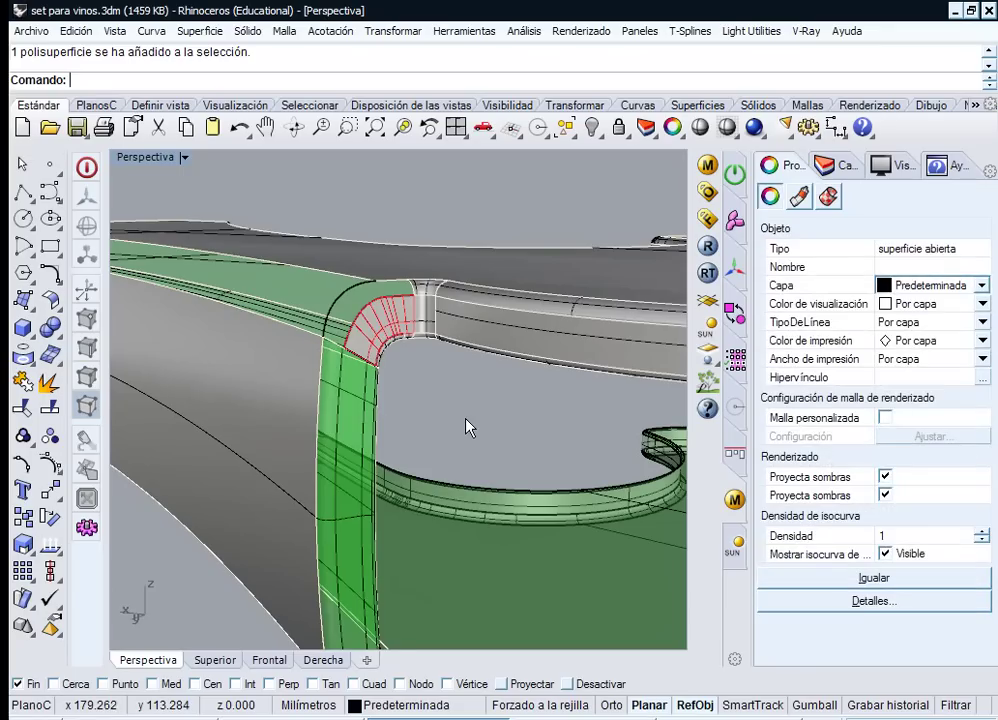
pyautogui.press('Delete')
pyautogui.moveTo(459, 401); pyautogui.dragTo(484, 400, button='right')
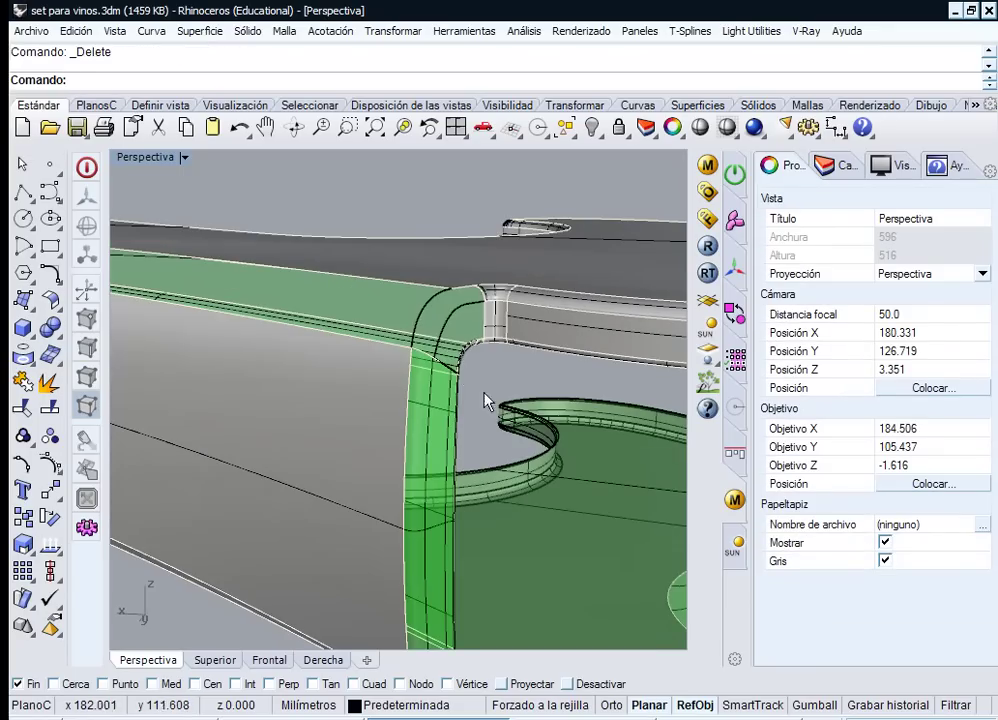
pyautogui.click(439, 340)
pyautogui.click(439, 326)
pyautogui.press('Delete')
# - Join the new swept surface with the lower corner polysurface, and join the lever's side surface to the result
pyautogui.moveTo(445, 362); pyautogui.dragTo(420, 405, button='right')
pyautogui.click(432, 503)
pyautogui.keyDown('shift'); pyautogui.click(449, 583); pyautogui.keyUp('shift')
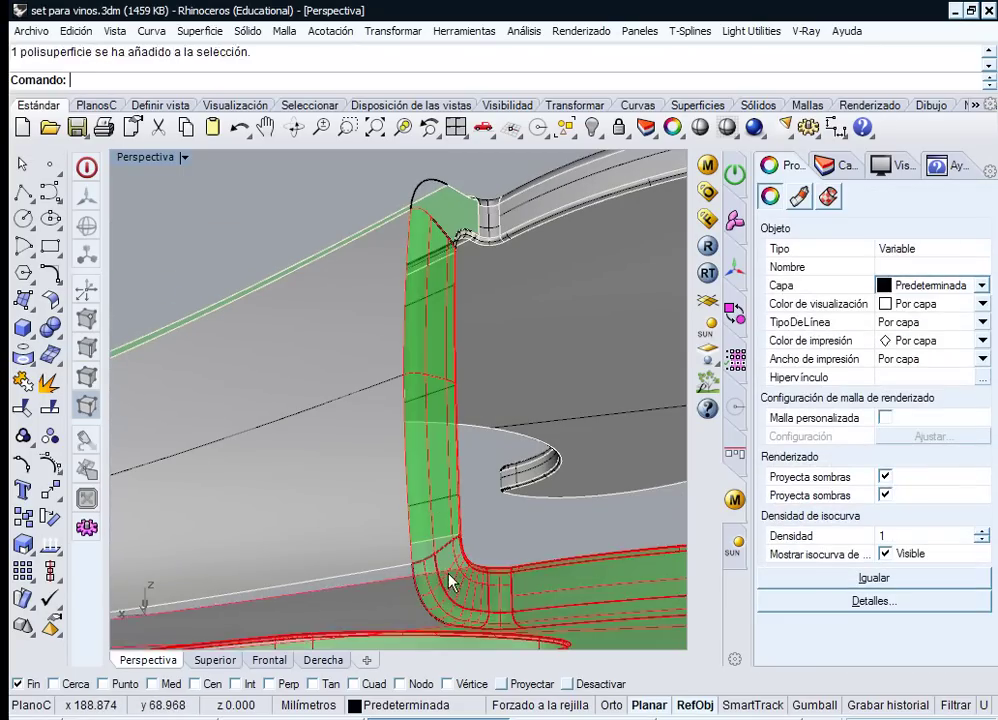
pyautogui.click(21, 384)
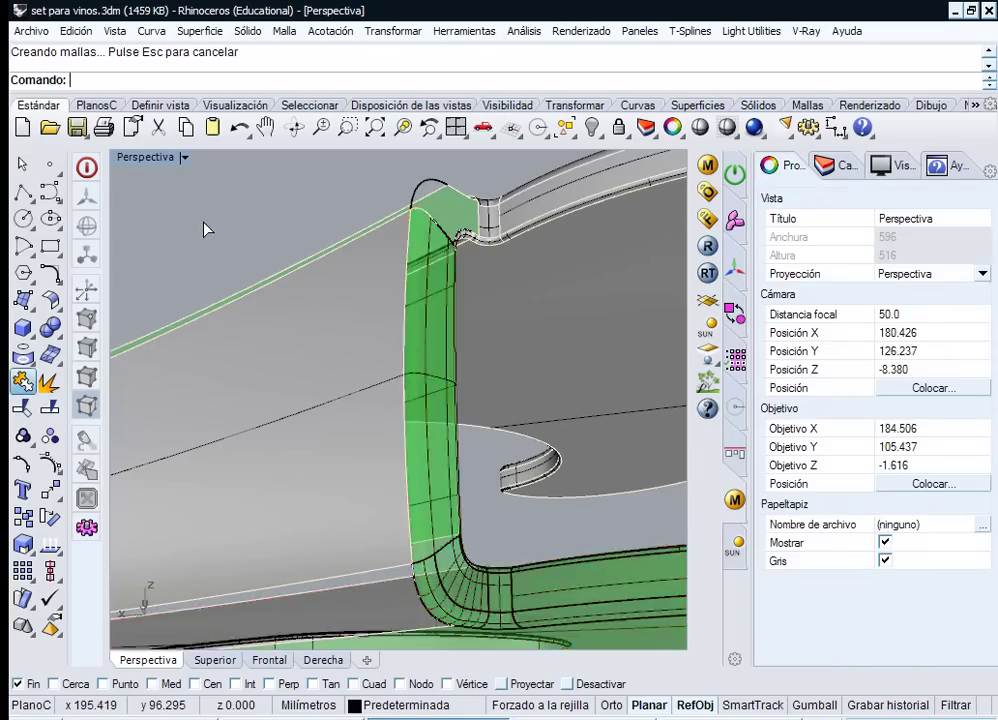
pyautogui.click(439, 455)
pyautogui.keyDown('shift'); pyautogui.click(372, 453); pyautogui.keyUp('shift')
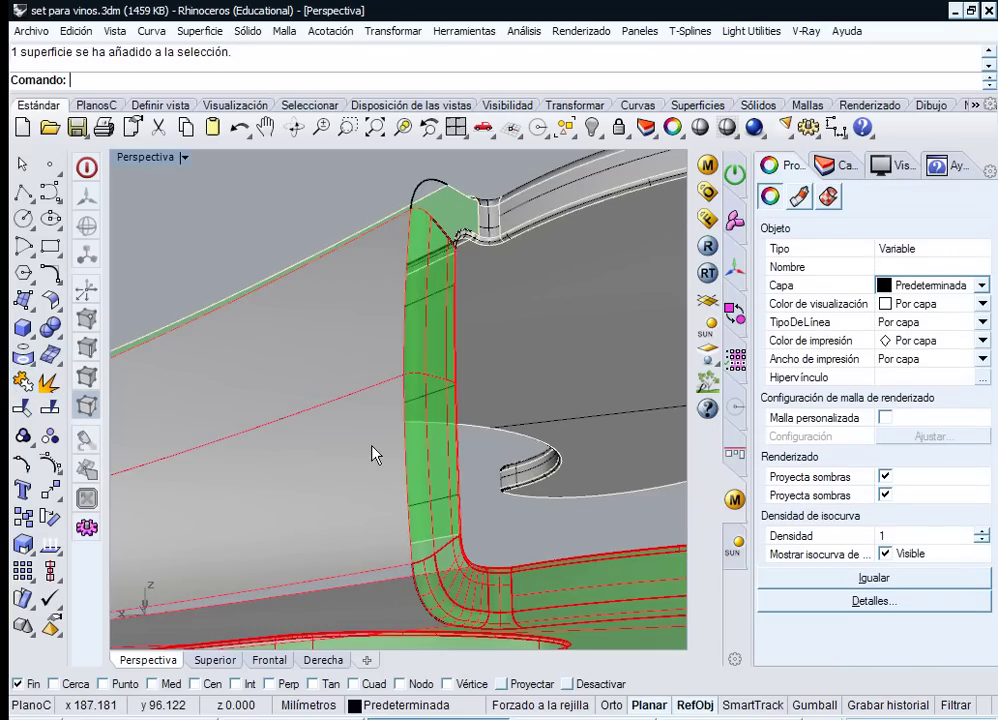
pyautogui.click(21, 384)
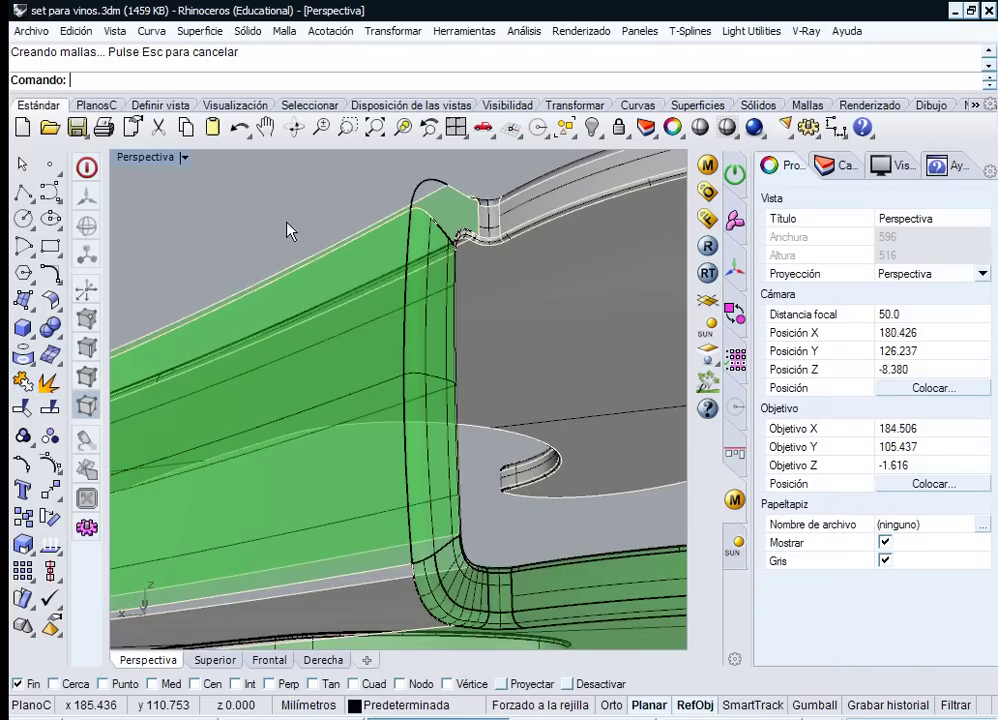
# - Flip the surface normals of the joined lever polysurface
pyautogui.click(240, 476)
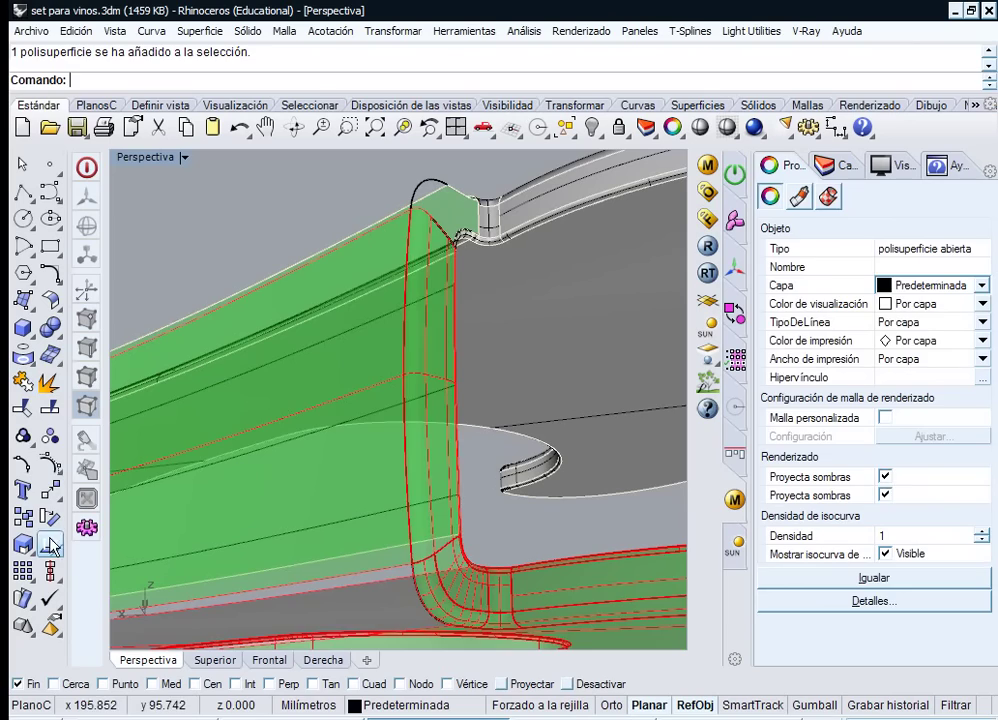
pyautogui.click(50, 545)
pyautogui.click(240, 492)
pyautogui.scroll(-2, 290, 268)
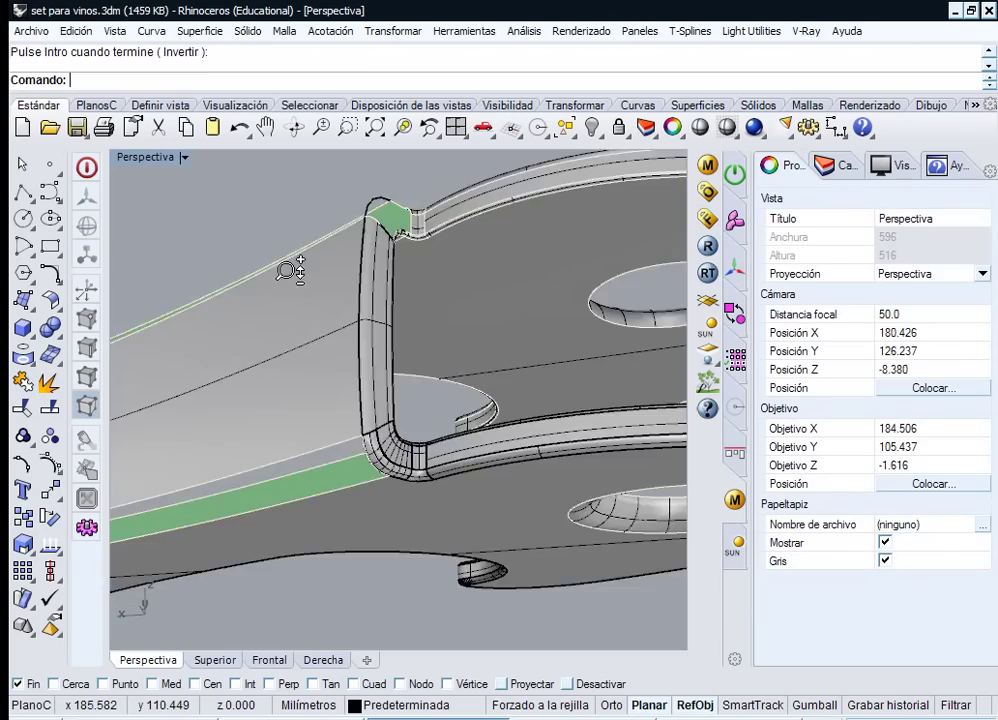
# - Delete the curve along the upper corner's rounded edge and the narrow rounded surface beneath it
pyautogui.scroll(-8, 288, 270)
pyautogui.moveTo(312, 256); pyautogui.dragTo(261, 483, button='right')
pyautogui.scroll(9, 325, 272)
pyautogui.moveTo(345, 275); pyautogui.dragTo(428, 303, button='right')
pyautogui.keyDown('shift'); pyautogui.moveTo(428, 303); pyautogui.dragTo(388, 357, button='right'); pyautogui.keyUp('shift')
pyautogui.keyDown('ctrl'); pyautogui.moveTo(402, 315); pyautogui.dragTo(402, 327, button='right'); pyautogui.keyUp('ctrl')
pyautogui.moveTo(402, 327); pyautogui.dragTo(434, 341, button='right')
pyautogui.moveTo(434, 341); pyautogui.dragTo(323, 283, button='right')
pyautogui.click(235, 230)
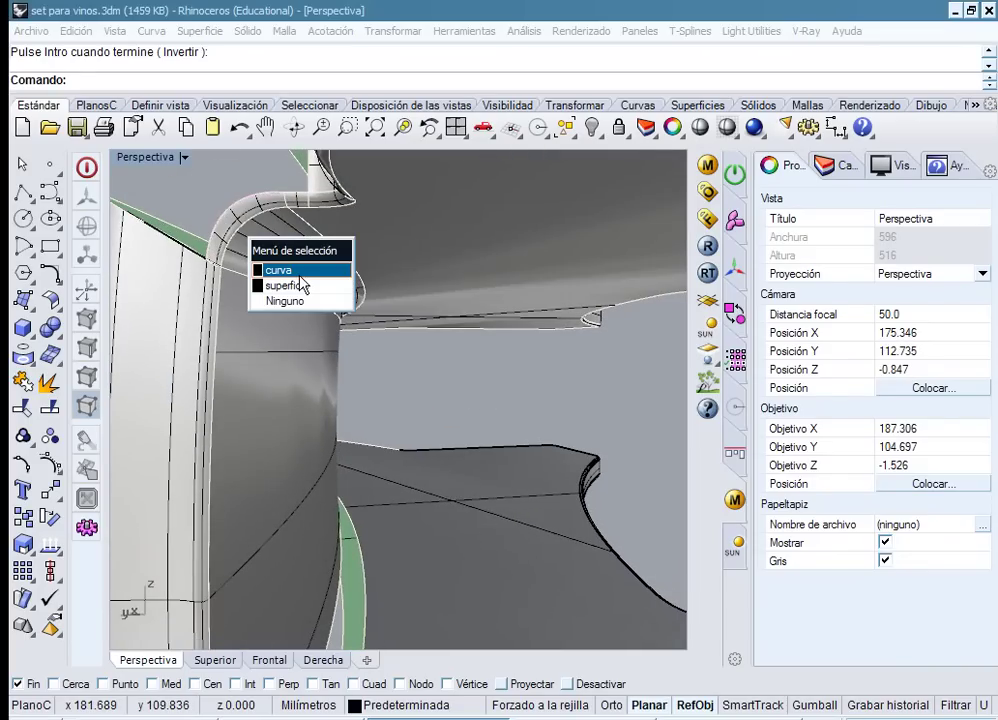
pyautogui.click(288, 269)
pyautogui.press('Delete')
pyautogui.click(222, 232)
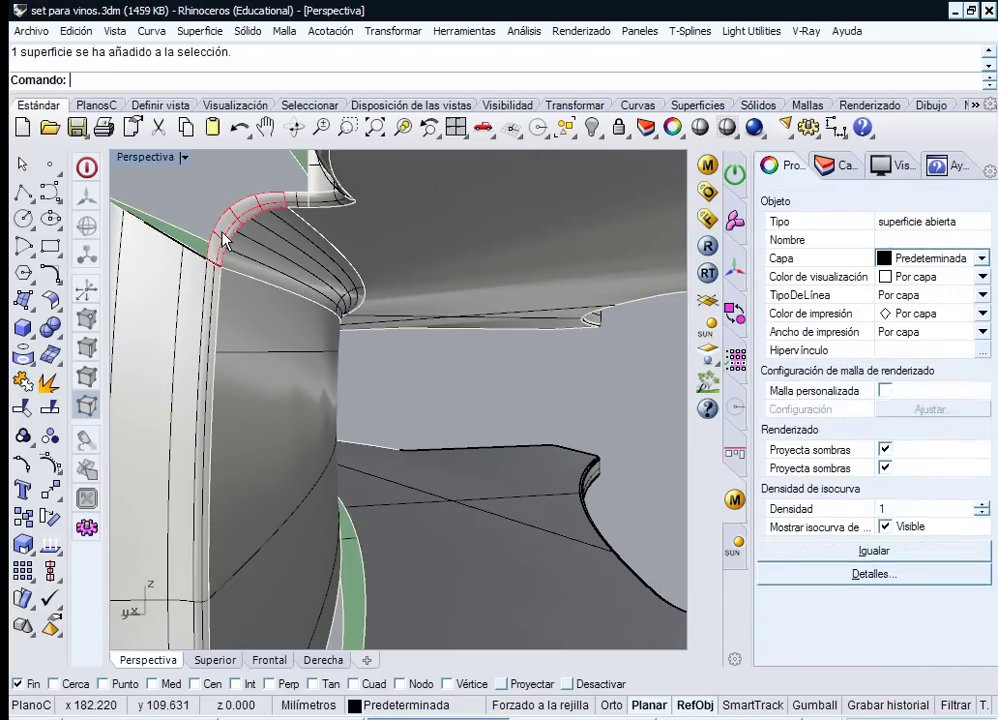
pyautogui.press('Delete')
pyautogui.moveTo(240, 233); pyautogui.dragTo(266, 313, button='right')
pyautogui.scroll(-1, 251, 212)
pyautogui.scroll(4, 271, 304)
pyautogui.moveTo(298, 254); pyautogui.dragTo(274, 241, button='right')
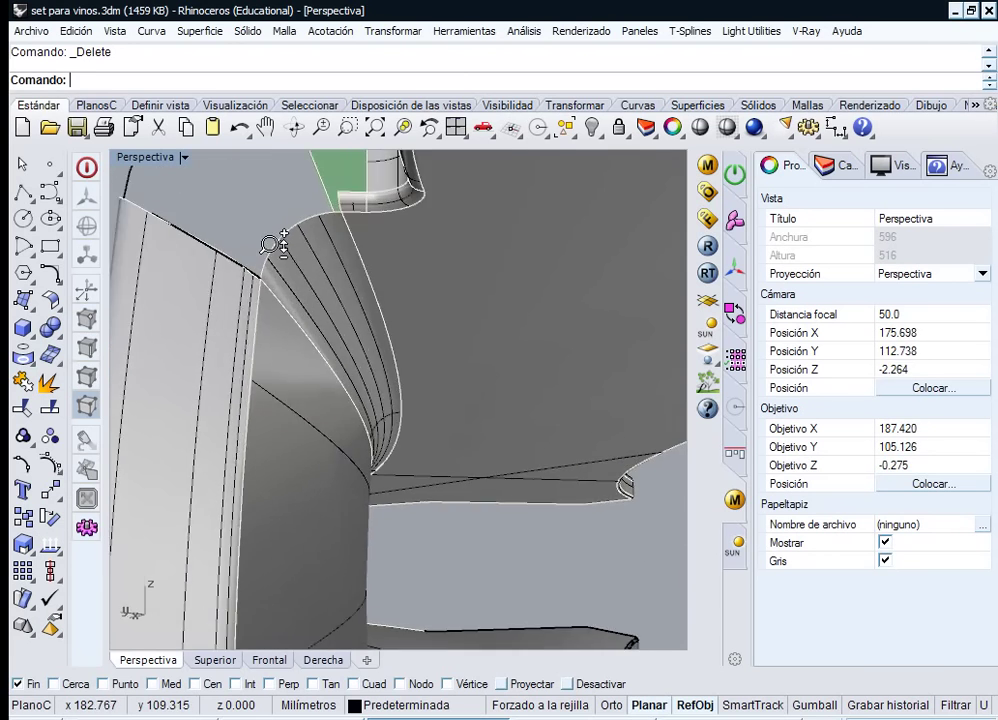
# - Delete the tiny leftover surface on the lower curved edge of the rounded corner
pyautogui.scroll(2, 277, 247)
pyautogui.scroll(-2, 272, 345)
pyautogui.moveTo(272, 350); pyautogui.dragTo(467, 465, button='right')
pyautogui.scroll(1, 350, 334)
pyautogui.scroll(-2, 375, 358)
pyautogui.click(466, 472)
pyautogui.click(470, 476)
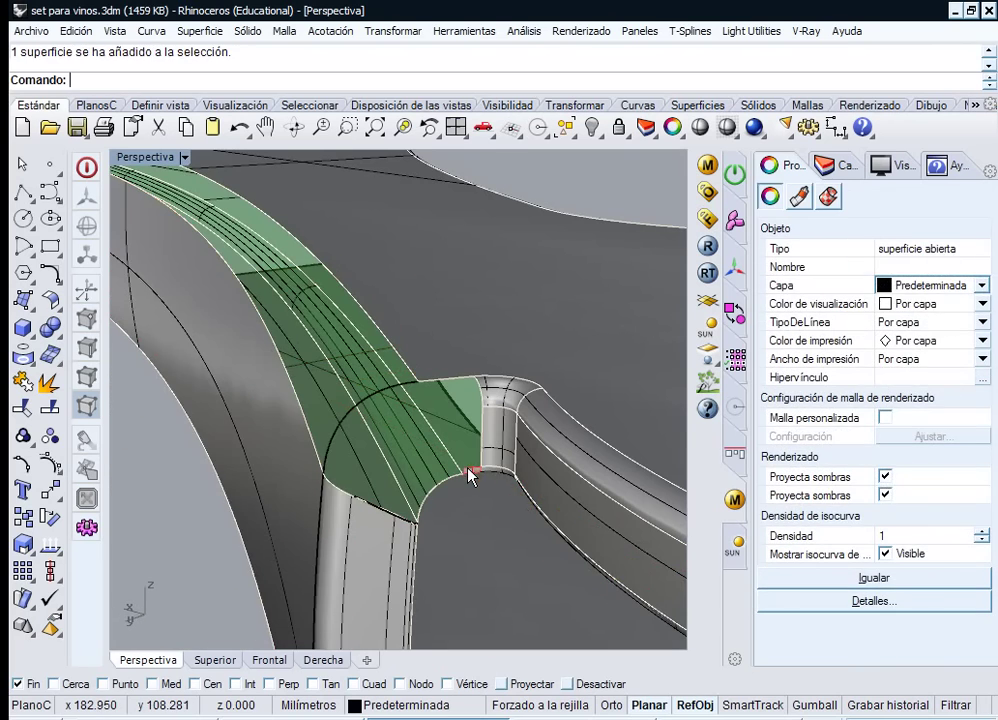
pyautogui.press('Delete')
pyautogui.moveTo(441, 504); pyautogui.dragTo(521, 352, button='right')
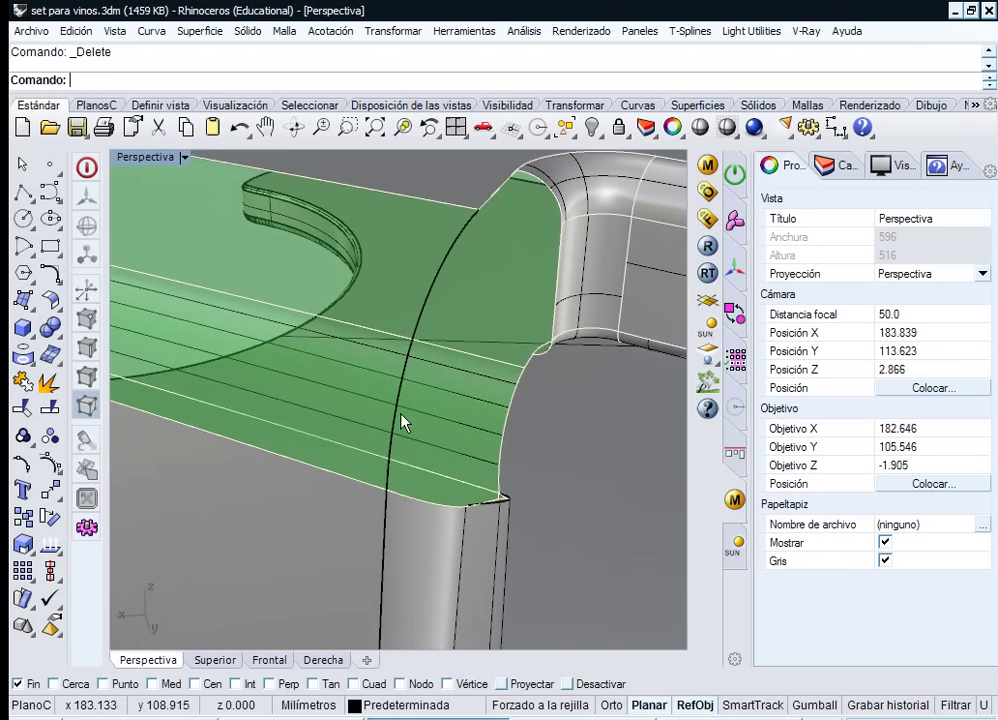
pyautogui.click(400, 420)
pyautogui.click(597, 475)
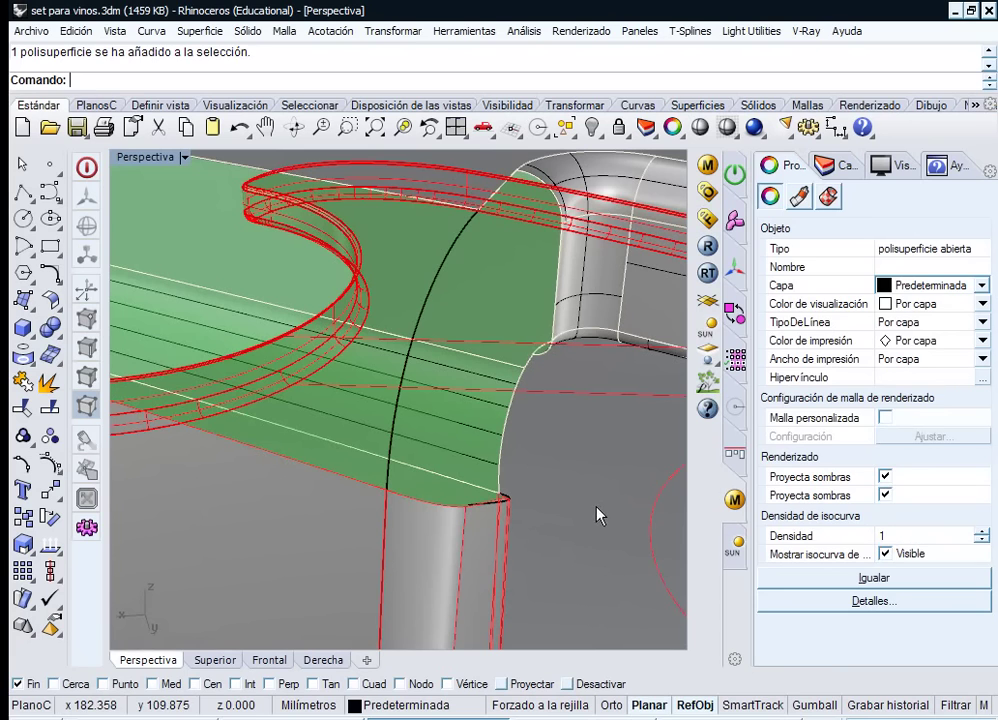
pyautogui.click(597, 515)
pyautogui.click(199, 31)
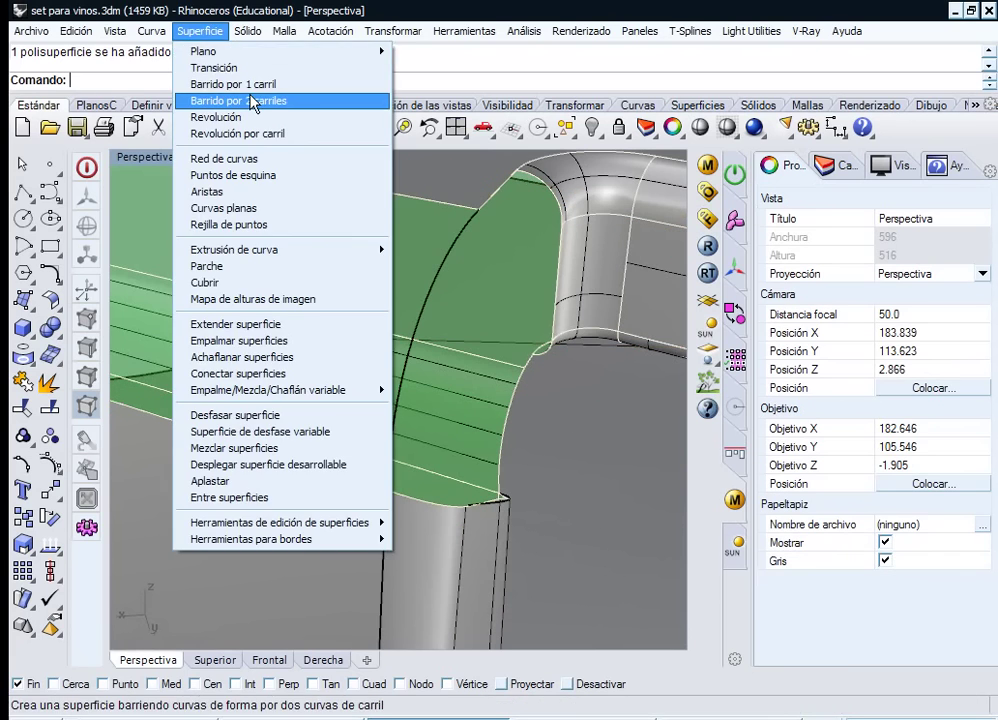
pyautogui.click(253, 101)
pyautogui.click(205, 80)
pyautogui.click(392, 474)
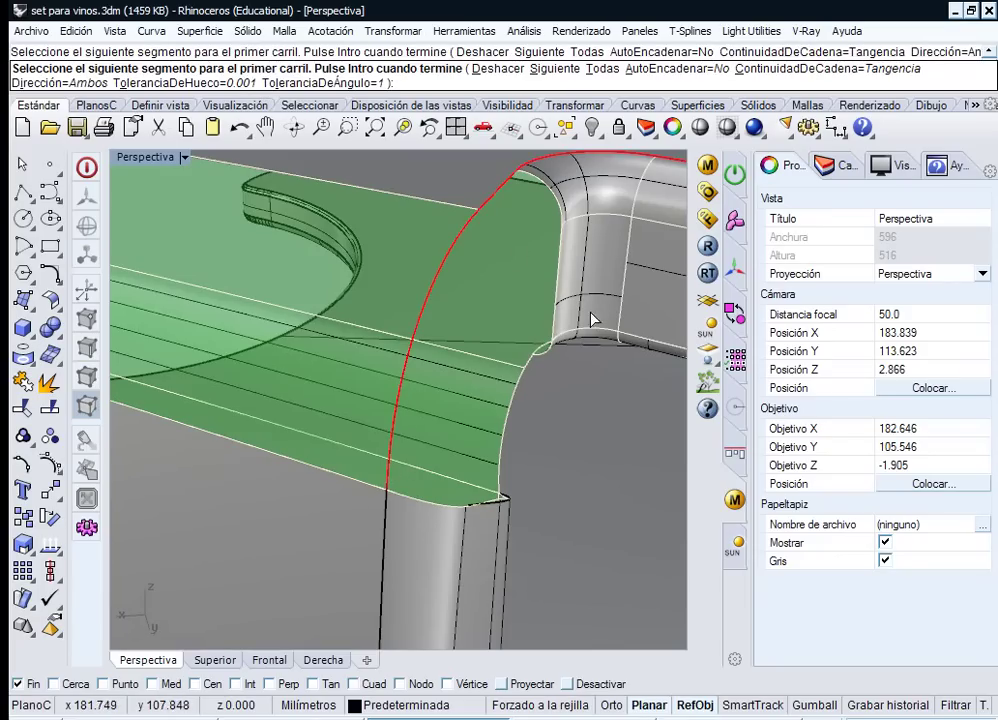
pyautogui.moveTo(593, 319); pyautogui.dragTo(583, 296, button='right')
pyautogui.rightClick(543, 341)
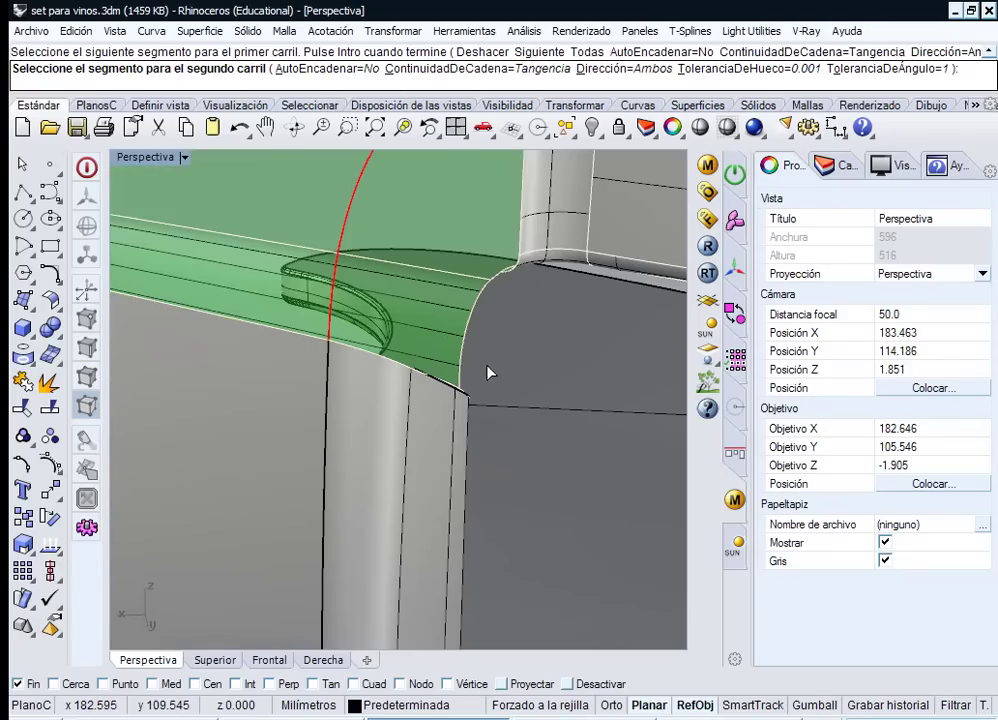
pyautogui.moveTo(486, 370); pyautogui.dragTo(361, 546, button='right')
pyautogui.click(356, 548)
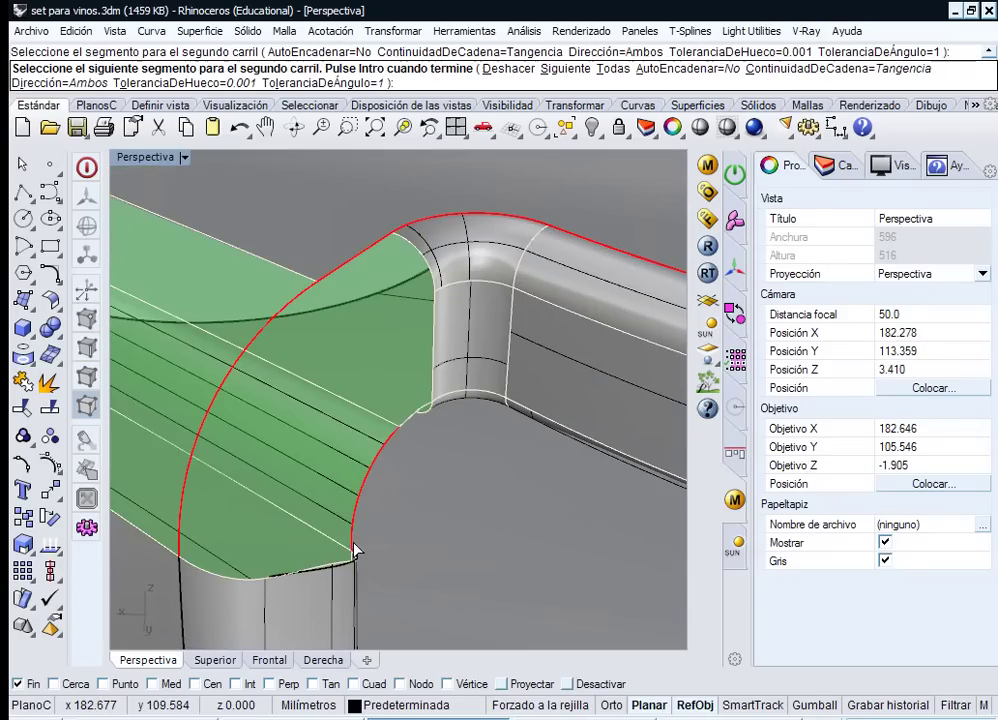
pyautogui.click(408, 425)
pyautogui.rightClick(403, 475)
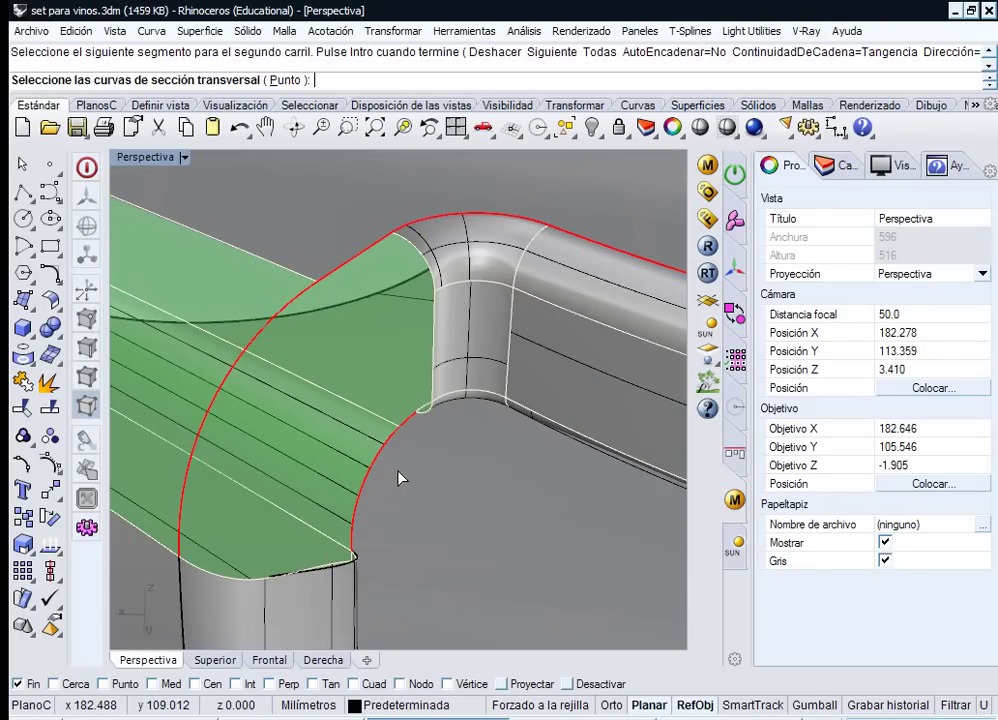
pyautogui.click(313, 572)
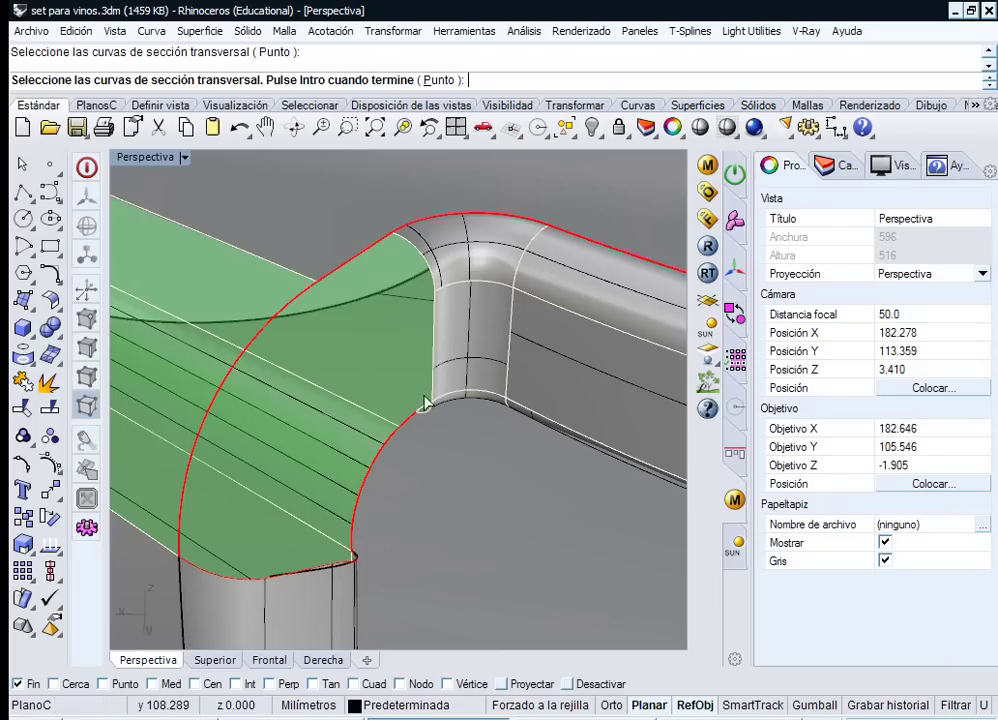
pyautogui.click(435, 362)
pyautogui.press('Escape')
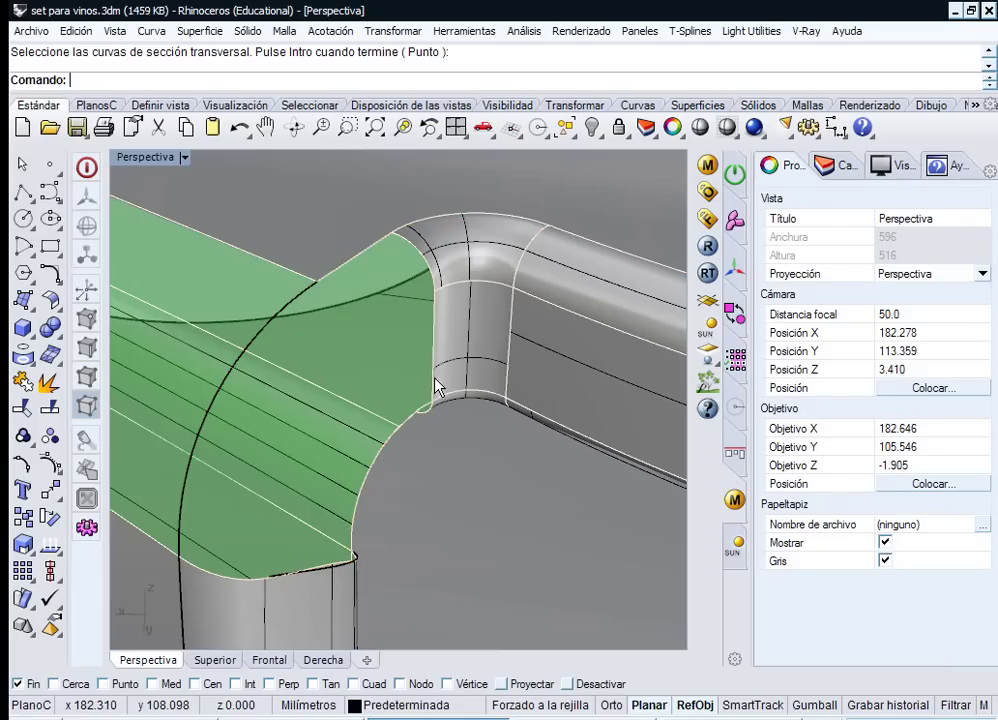
# - Duplicate the three edges bordering the open corner on the vertical fillet side and join them into one curve
pyautogui.rightClick(438, 405)
pyautogui.click(430, 413)
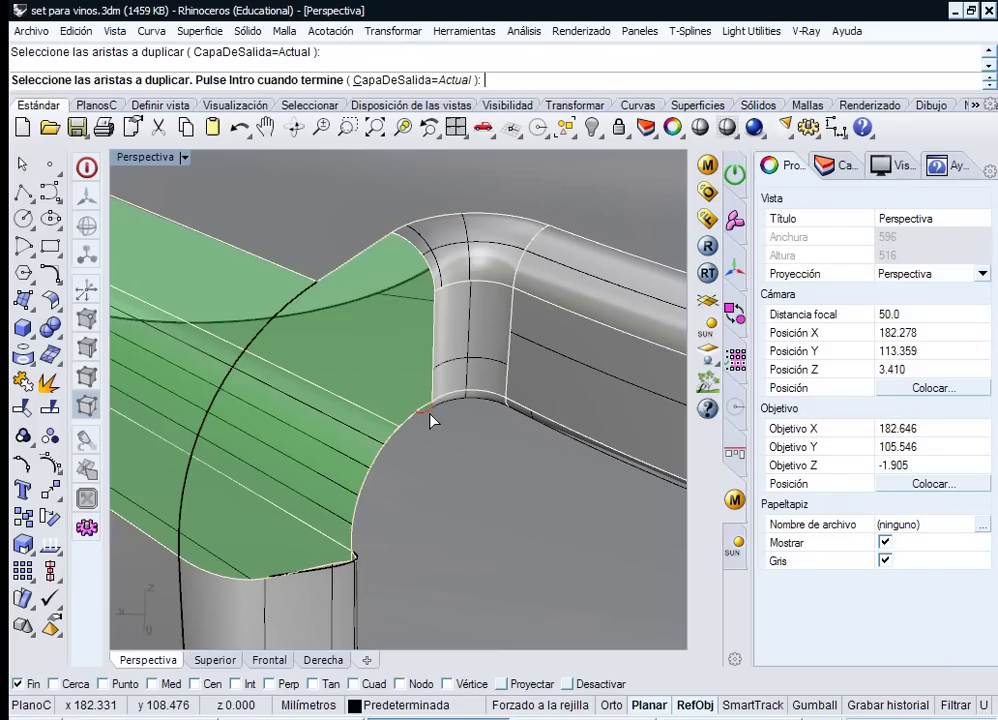
pyautogui.rightClick(430, 420)
pyautogui.click(152, 31)
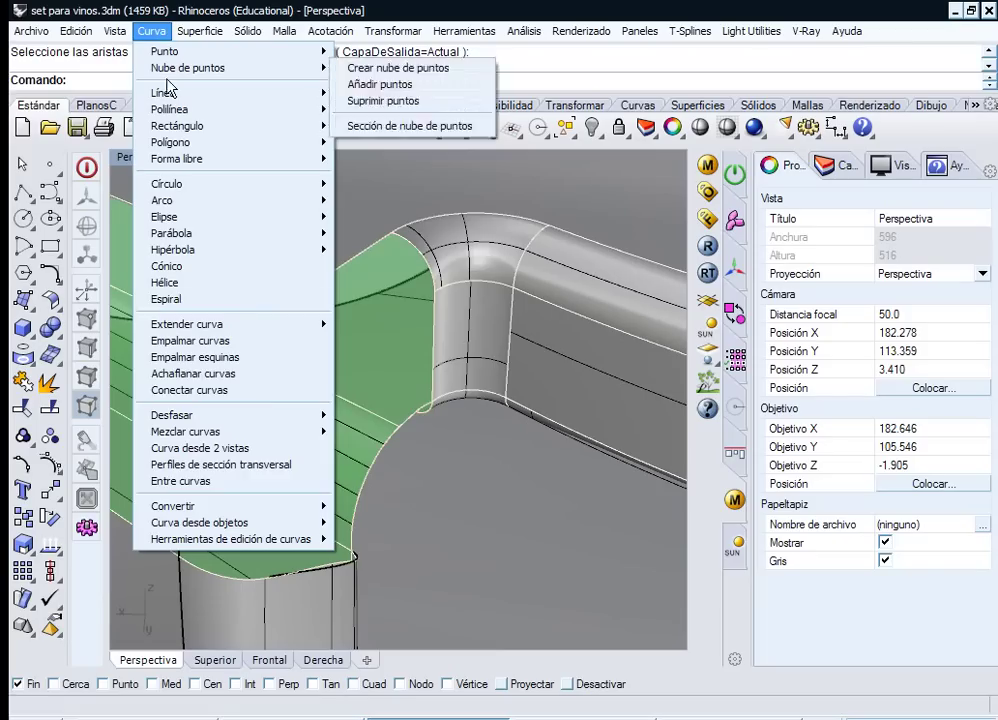
pyautogui.moveTo(280, 522)
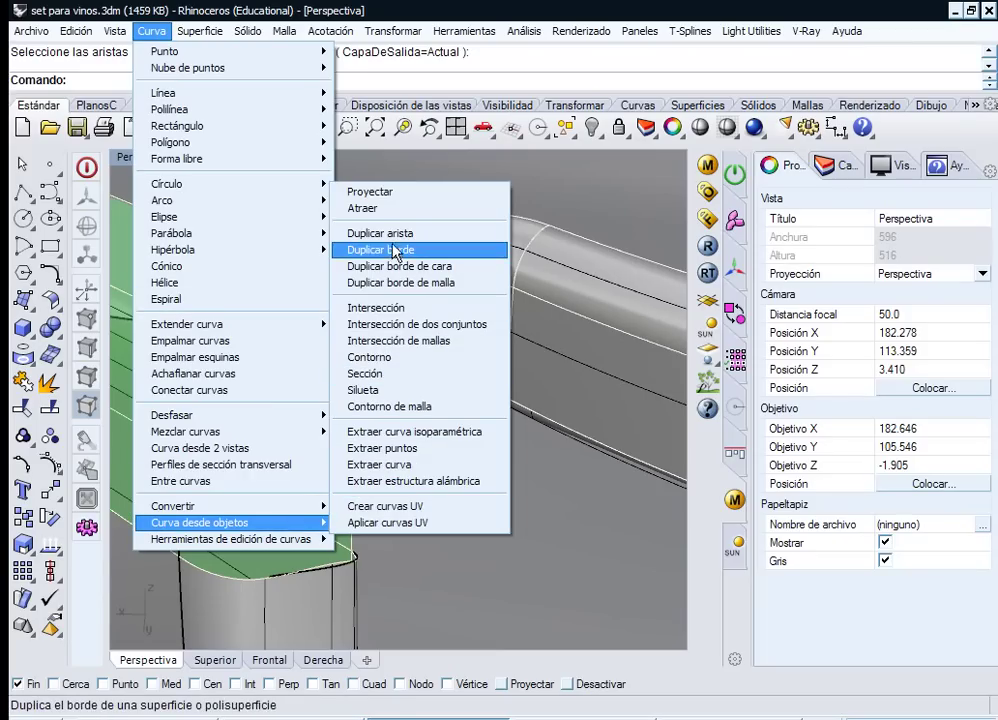
pyautogui.click(436, 245)
pyautogui.click(430, 413)
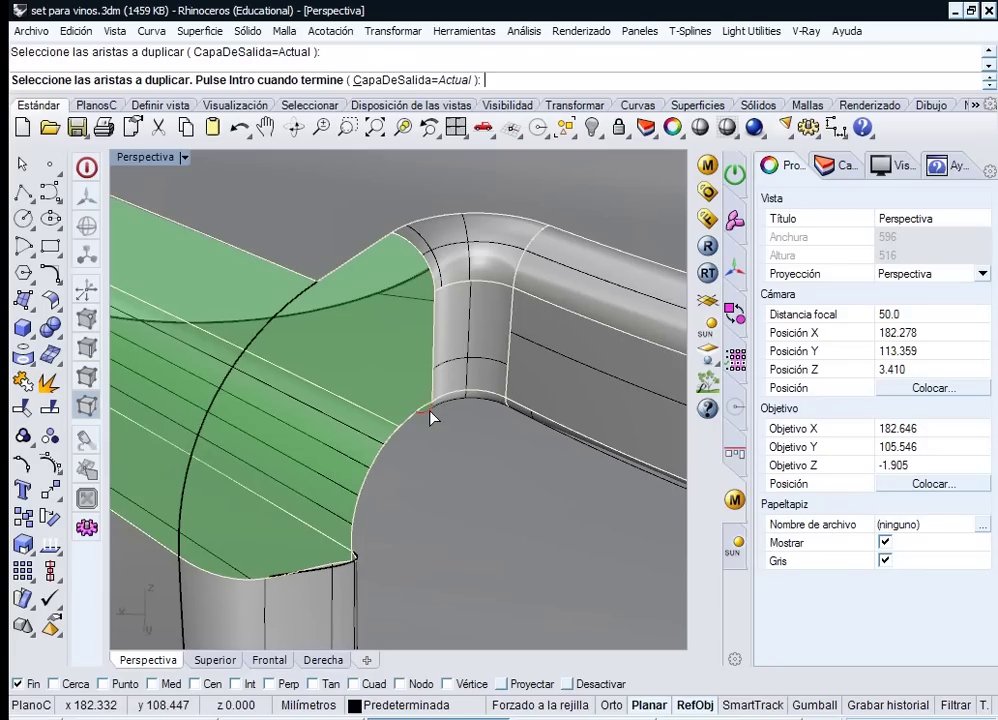
pyautogui.click(434, 345)
pyautogui.click(433, 284)
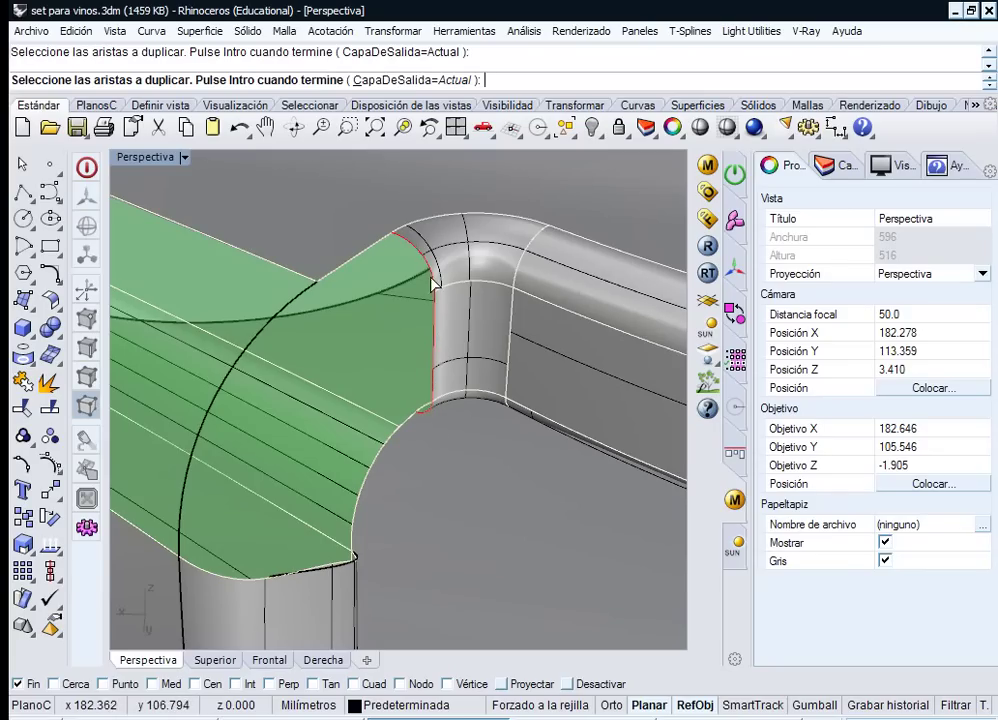
pyautogui.rightClick(457, 323)
pyautogui.click(26, 384)
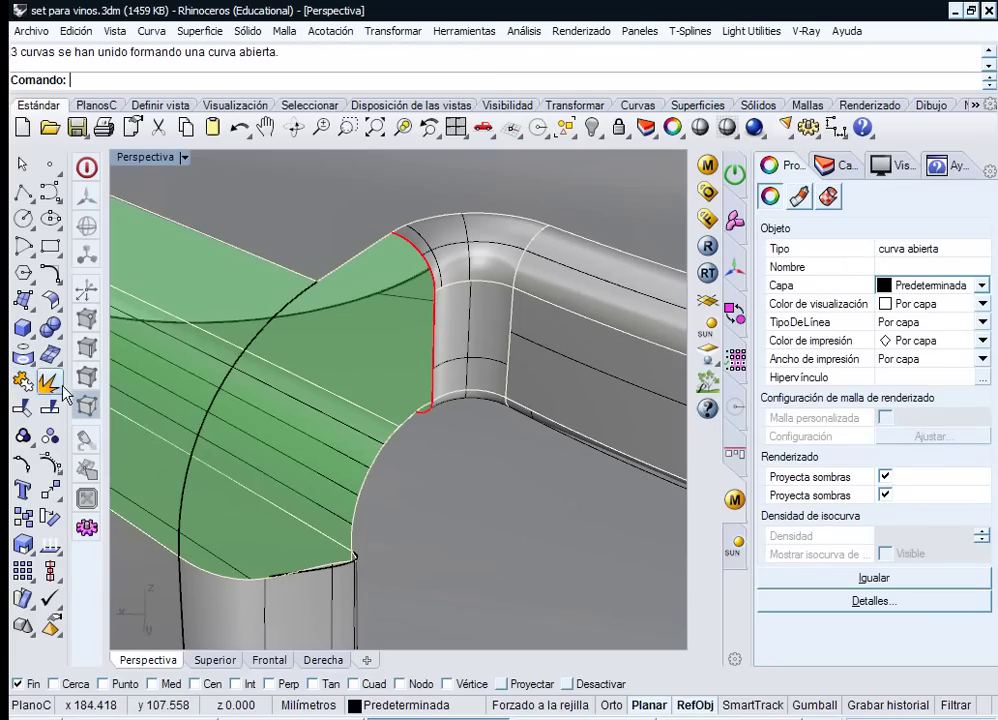
pyautogui.moveTo(390, 530); pyautogui.dragTo(428, 512, button='right')
pyautogui.press('Escape')
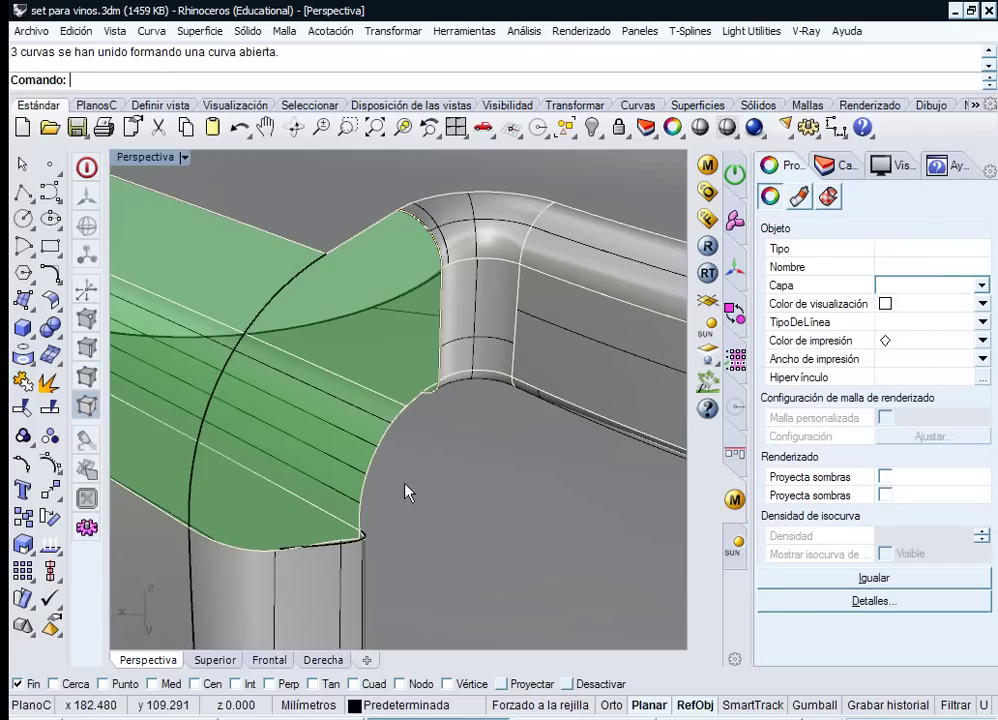
pyautogui.click(199, 31)
pyautogui.click(245, 98)
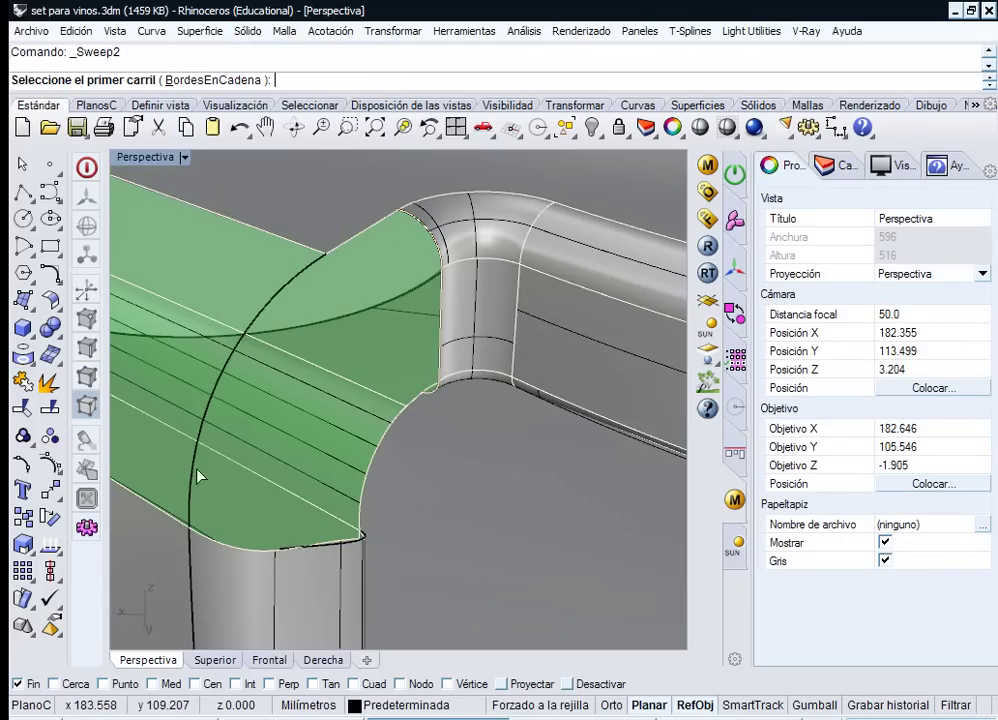
pyautogui.click(191, 513)
pyautogui.press('Escape')
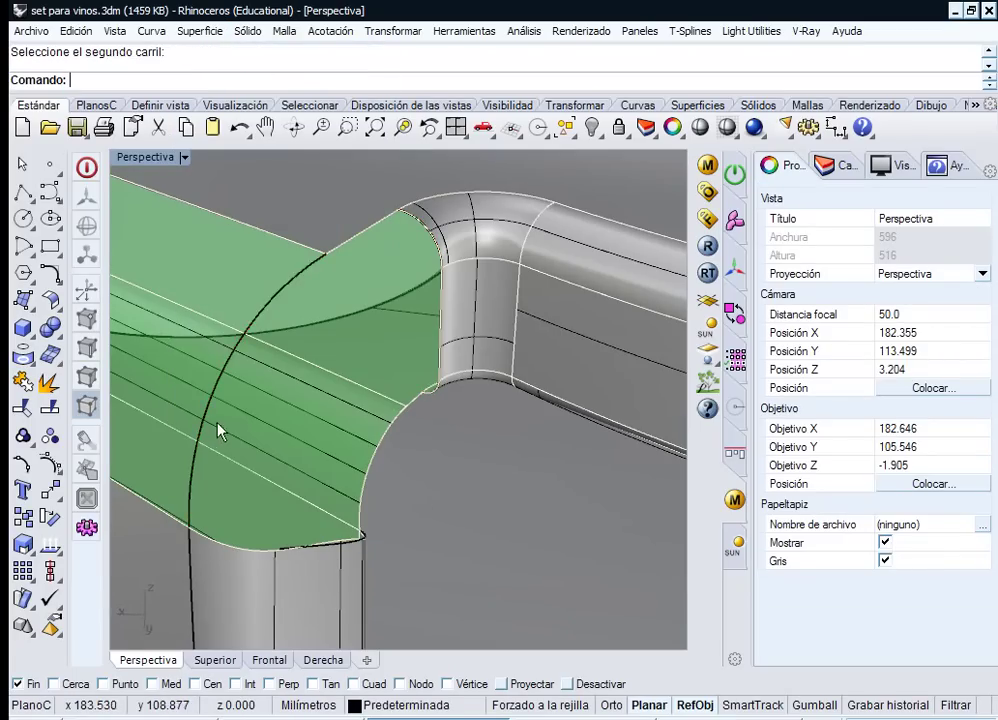
# - Begin a two-rail sweep with chained edges, using the outer curved edge and the two-segment inner edge of the corner as rails
pyautogui.moveTo(218, 430); pyautogui.dragTo(224, 224, button='right')
pyautogui.press('Return')
pyautogui.click(250, 80)
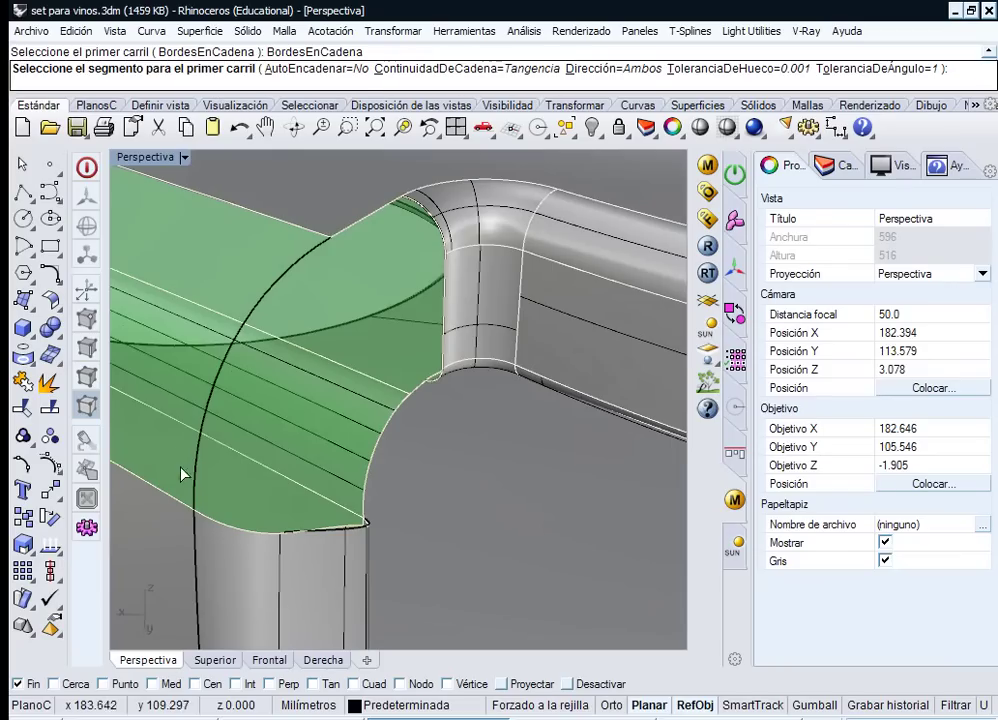
pyautogui.click(204, 476)
pyautogui.click(340, 243)
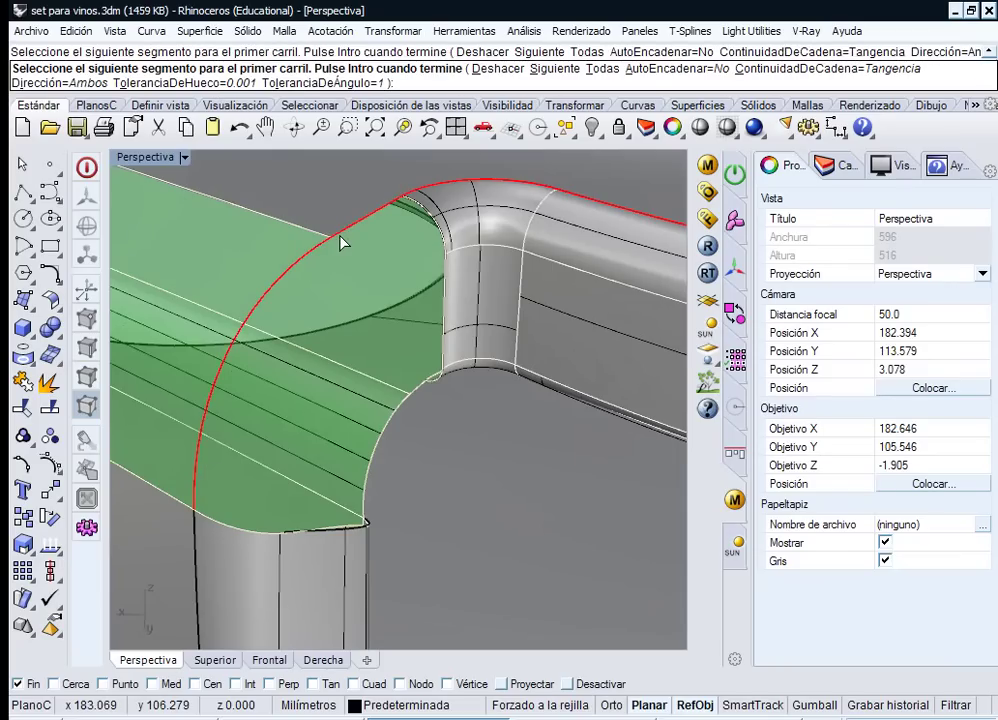
pyautogui.press('Return')
pyautogui.click(365, 512)
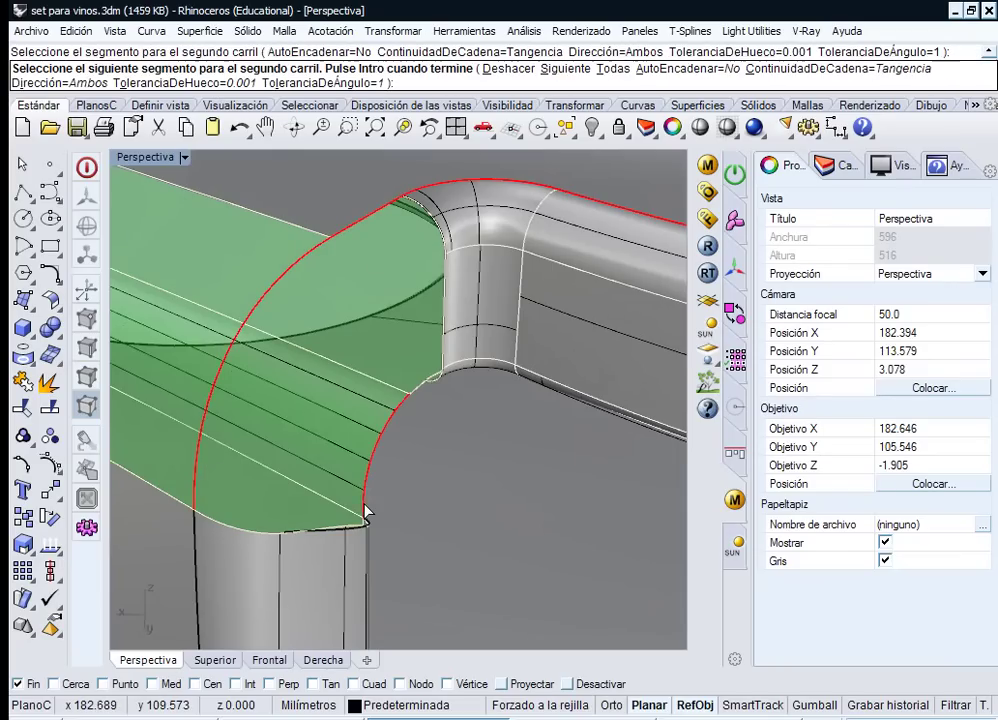
pyautogui.click(413, 398)
pyautogui.press('Return')
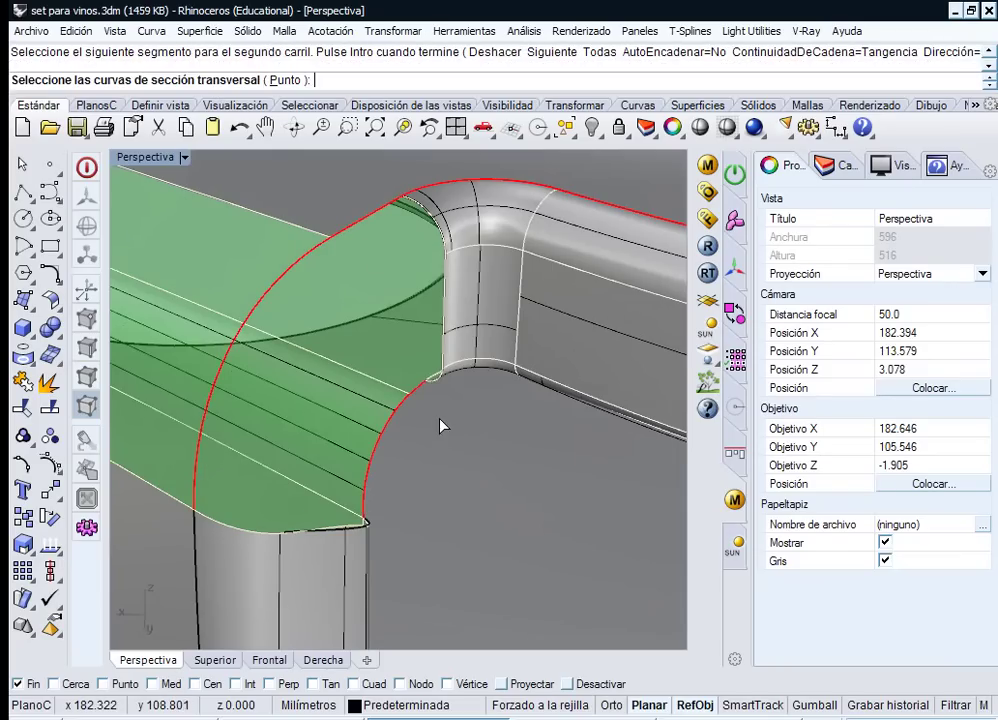
# - Complete the sweep with the lower wall's upper edge and the joined curve as cross sections, without simplifying them
pyautogui.click(290, 536)
pyautogui.click(340, 597)
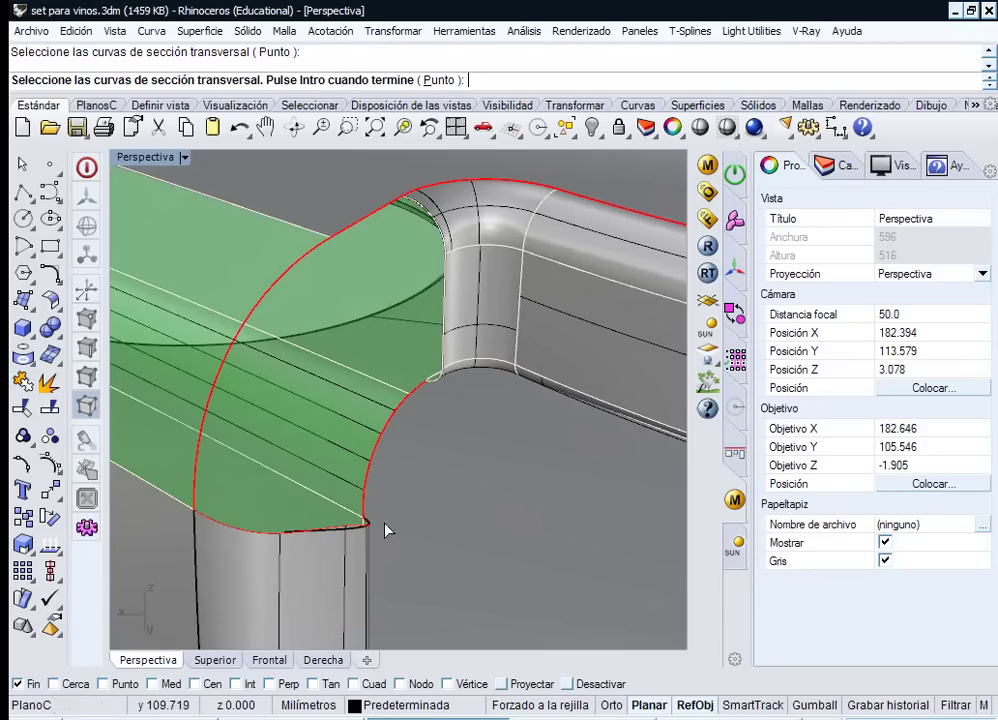
pyautogui.click(443, 338)
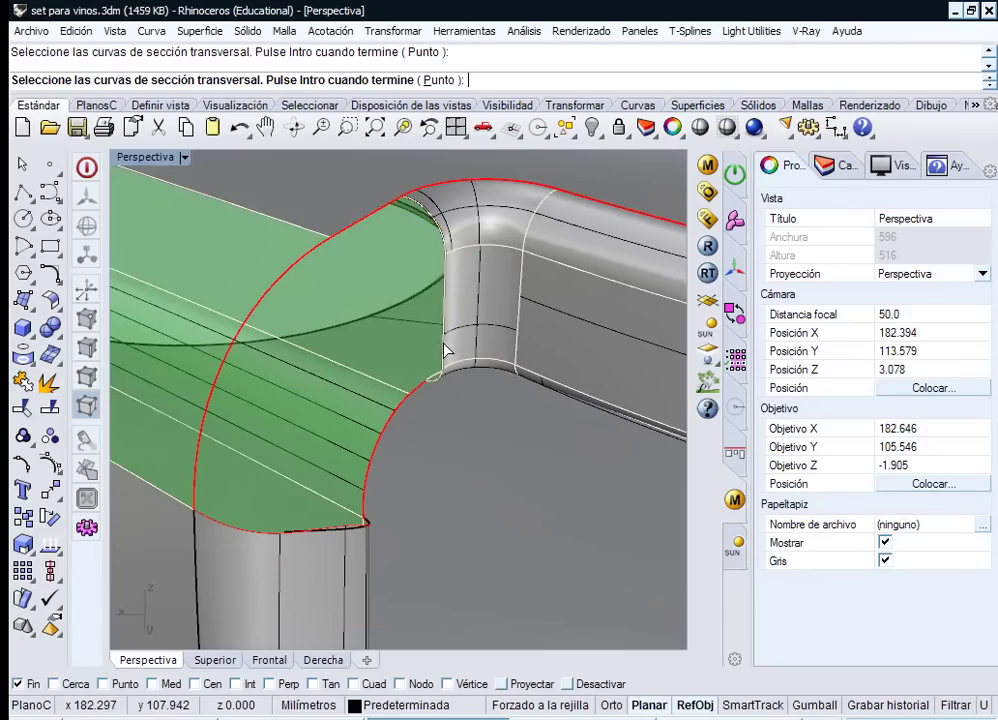
pyautogui.click(449, 350)
pyautogui.click(476, 394)
pyautogui.press('Return')
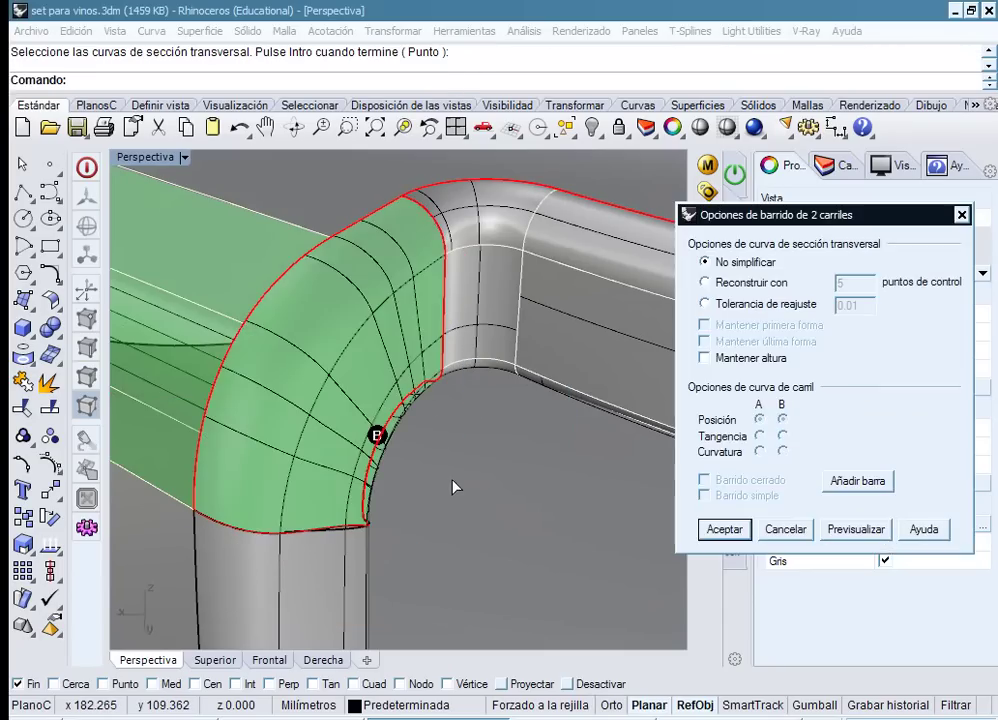
pyautogui.moveTo(452, 480); pyautogui.dragTo(352, 376, button='right')
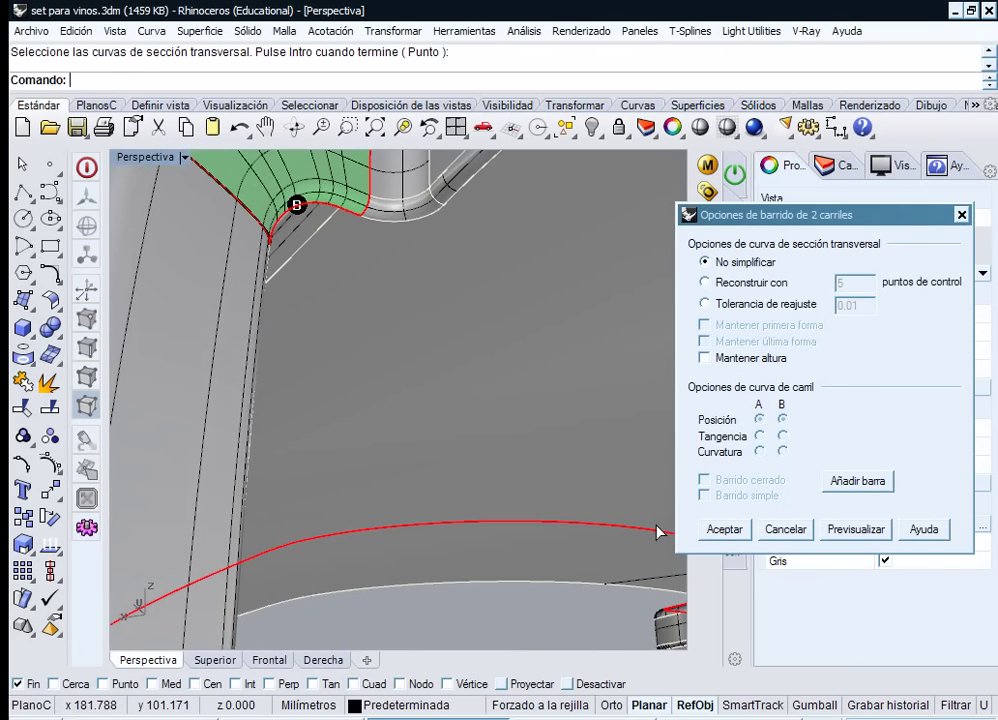
pyautogui.click(737, 529)
# - Join the new corner surface with the adjacent vertical fillet and the neighbouring upper and lower edge surfaces
pyautogui.moveTo(440, 286); pyautogui.dragTo(367, 411, button='right')
pyautogui.click(367, 411)
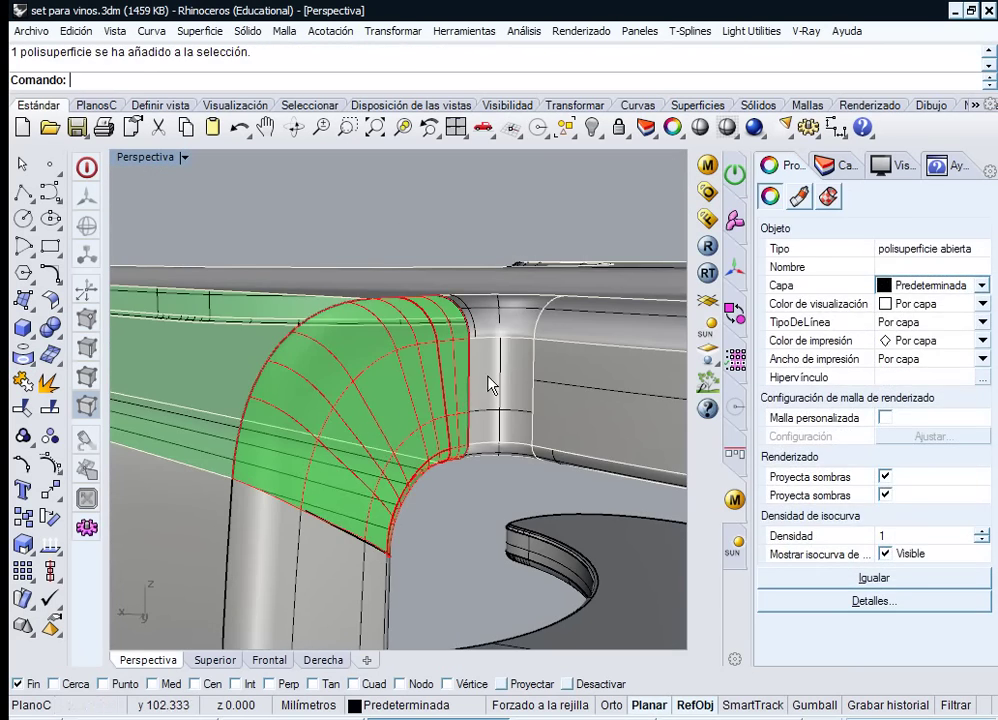
pyautogui.keyDown('shift'); pyautogui.click(491, 374); pyautogui.keyUp('shift')
pyautogui.keyDown('shift'); pyautogui.click(534, 342); pyautogui.keyUp('shift')
pyautogui.click(565, 397)
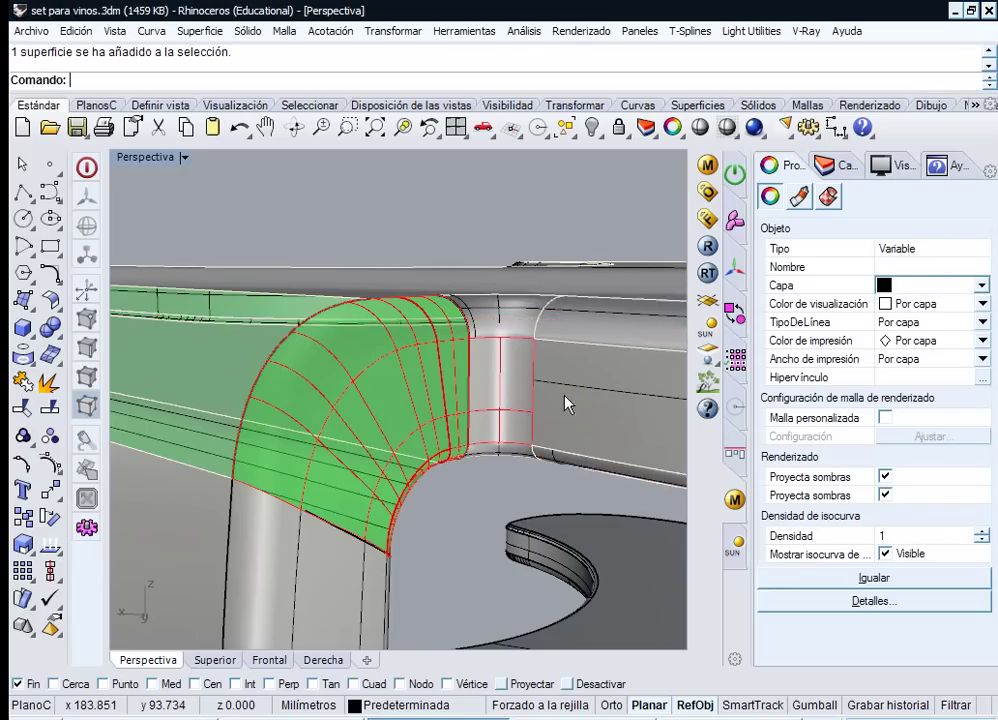
pyautogui.keyDown('shift'); pyautogui.click(511, 330); pyautogui.keyUp('shift')
pyautogui.keyDown('shift'); pyautogui.click(499, 307); pyautogui.keyUp('shift')
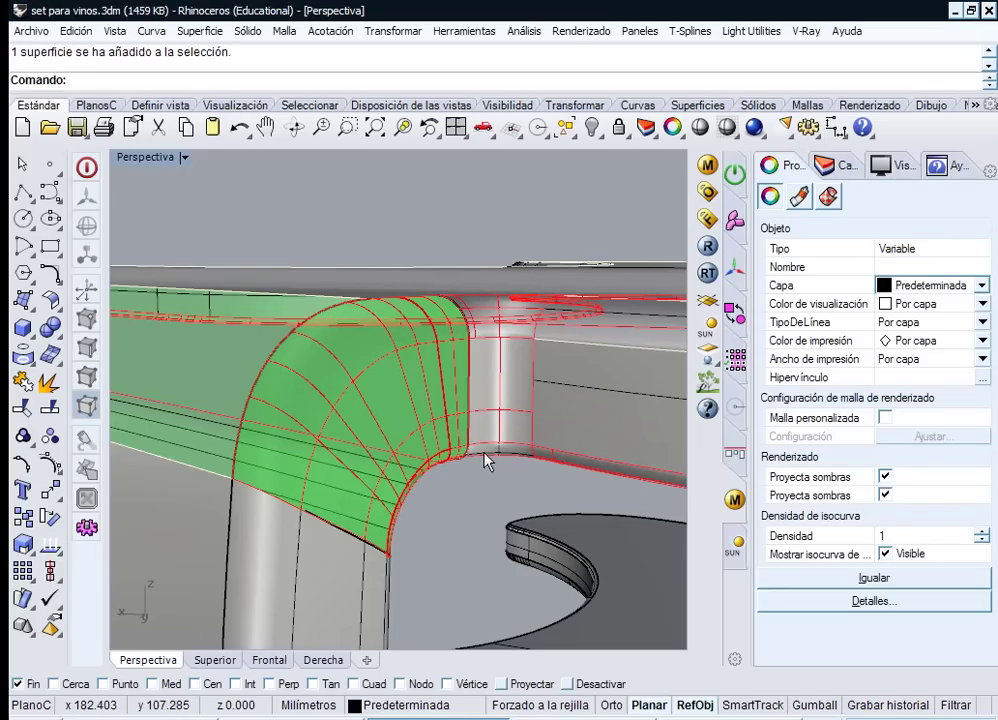
pyautogui.click(22, 381)
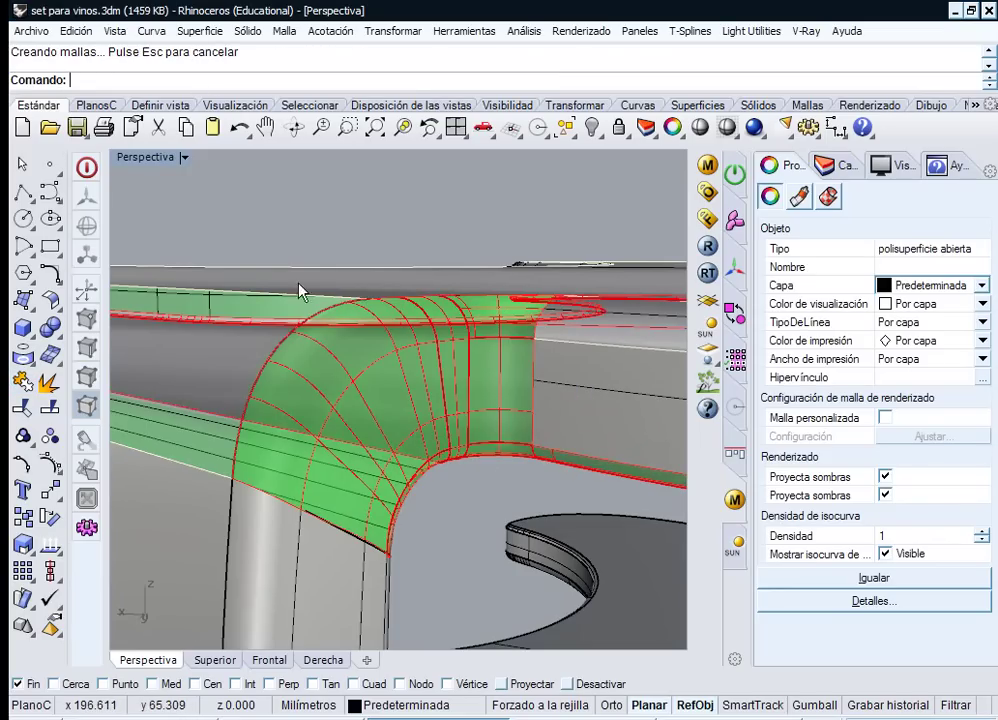
# - Join the corner polysurface with the large side wall polysurface below it
pyautogui.click(305, 217)
pyautogui.scroll(-4, 304, 330)
pyautogui.moveTo(306, 342); pyautogui.dragTo(306, 368, button='right')
pyautogui.click(303, 377)
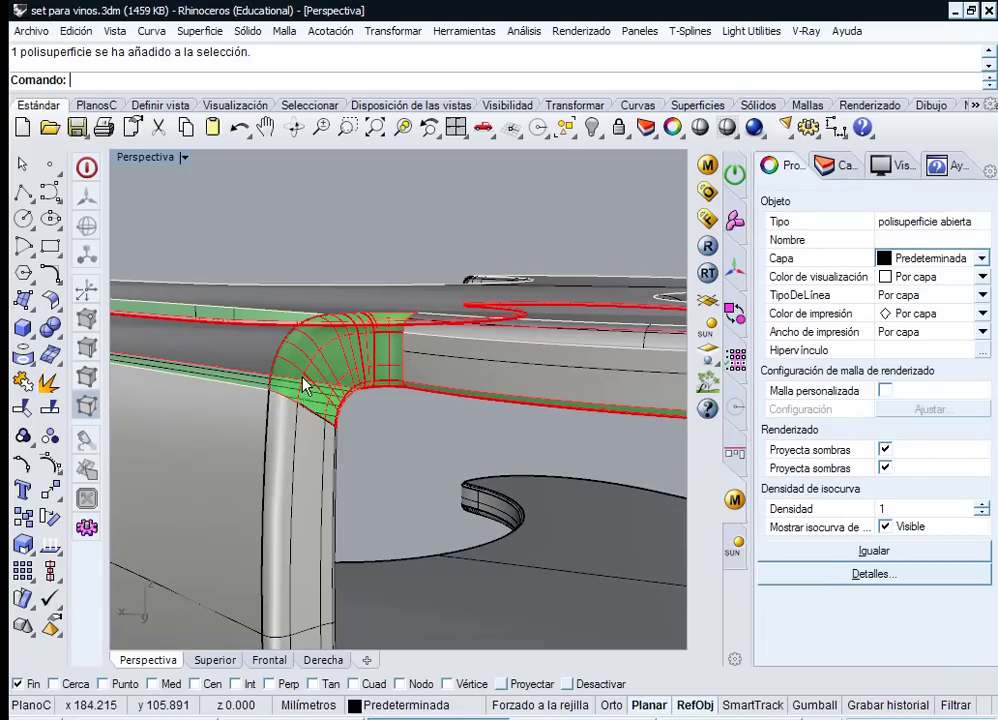
pyautogui.keyDown('shift'); pyautogui.click(223, 458); pyautogui.keyUp('shift')
pyautogui.keyDown('shift'); pyautogui.click(291, 469); pyautogui.keyUp('shift')
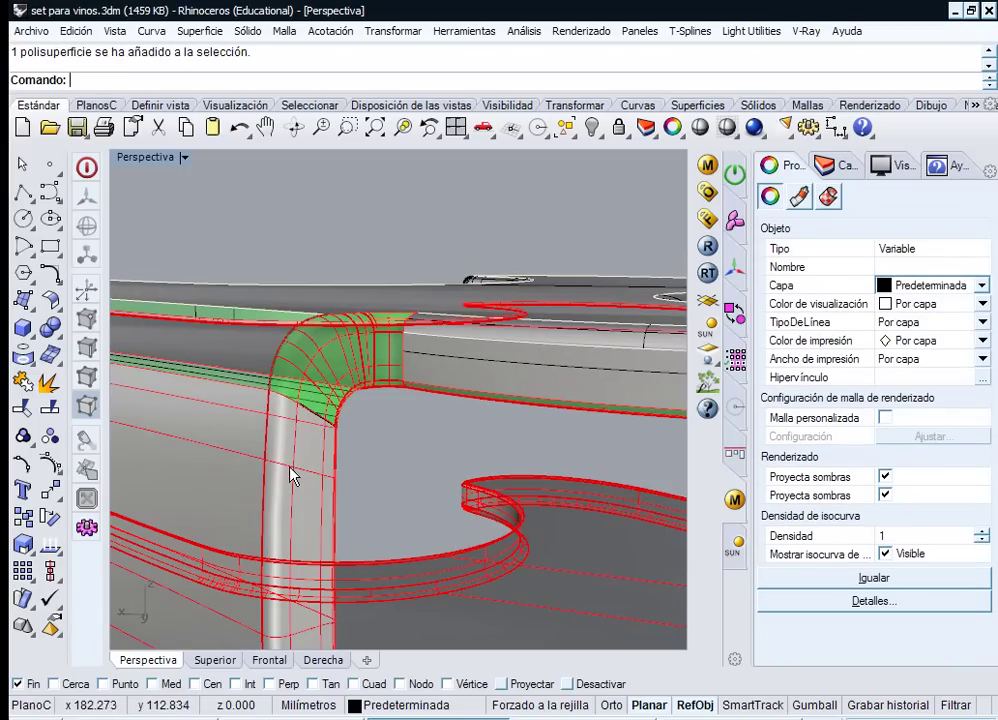
pyautogui.click(22, 381)
pyautogui.click(383, 446)
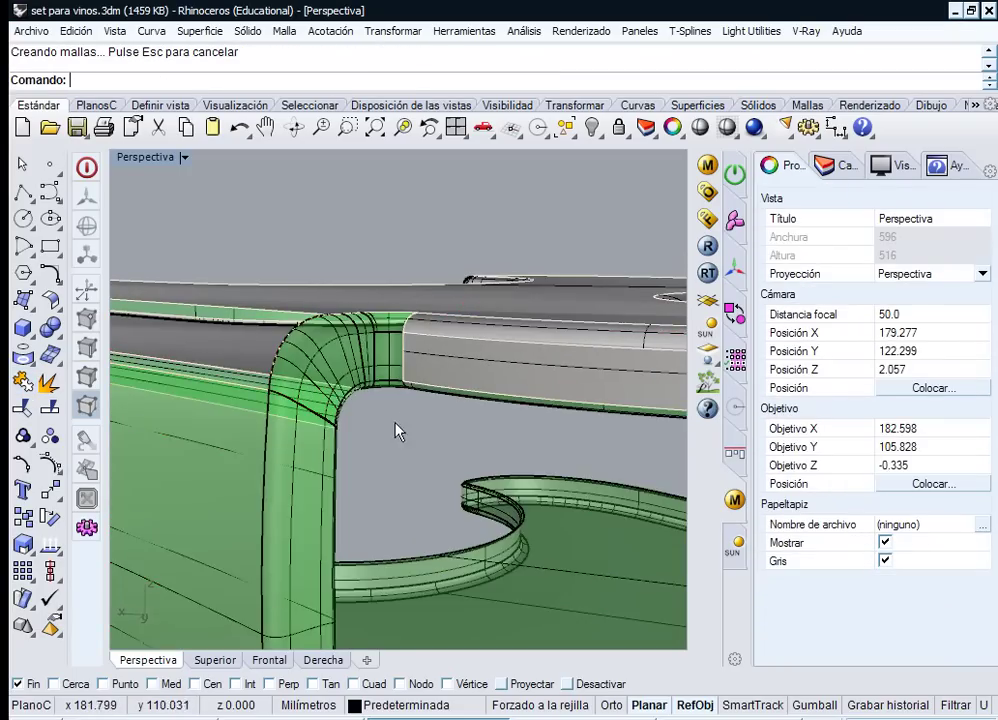
pyautogui.keyDown('ctrl'); pyautogui.moveTo(394, 411); pyautogui.dragTo(401, 568, button='right'); pyautogui.keyUp('ctrl')
pyautogui.moveTo(300, 436); pyautogui.dragTo(289, 518, button='right')
pyautogui.scroll(-5, 295, 437)
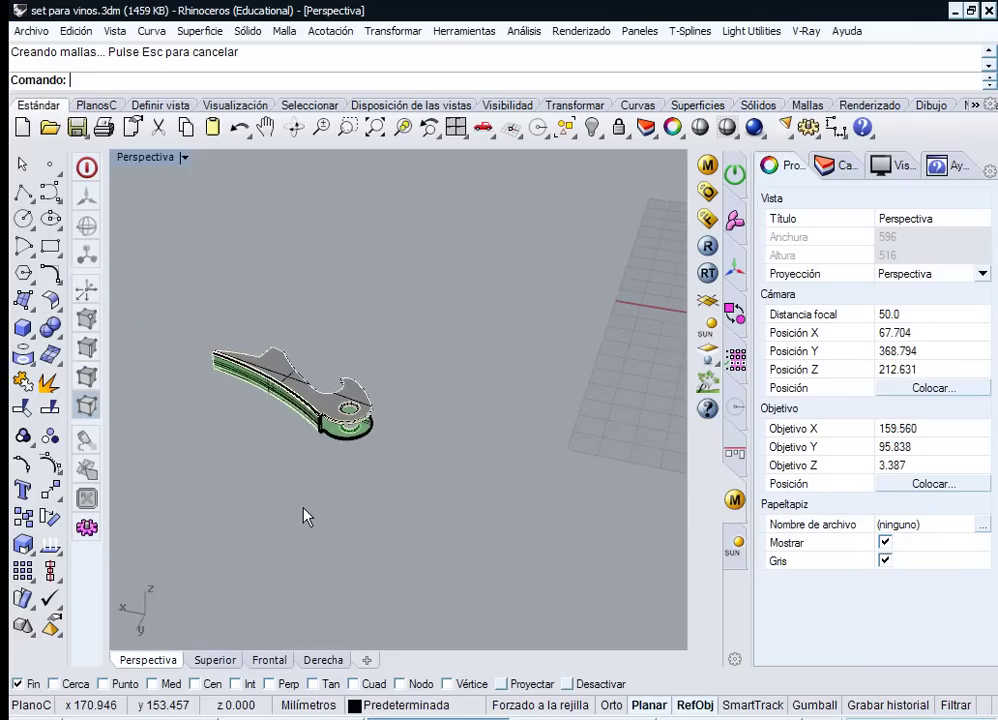
# - Delete all curves in the model and join the remaining surfaces of the piece together
pyautogui.write('Sel')
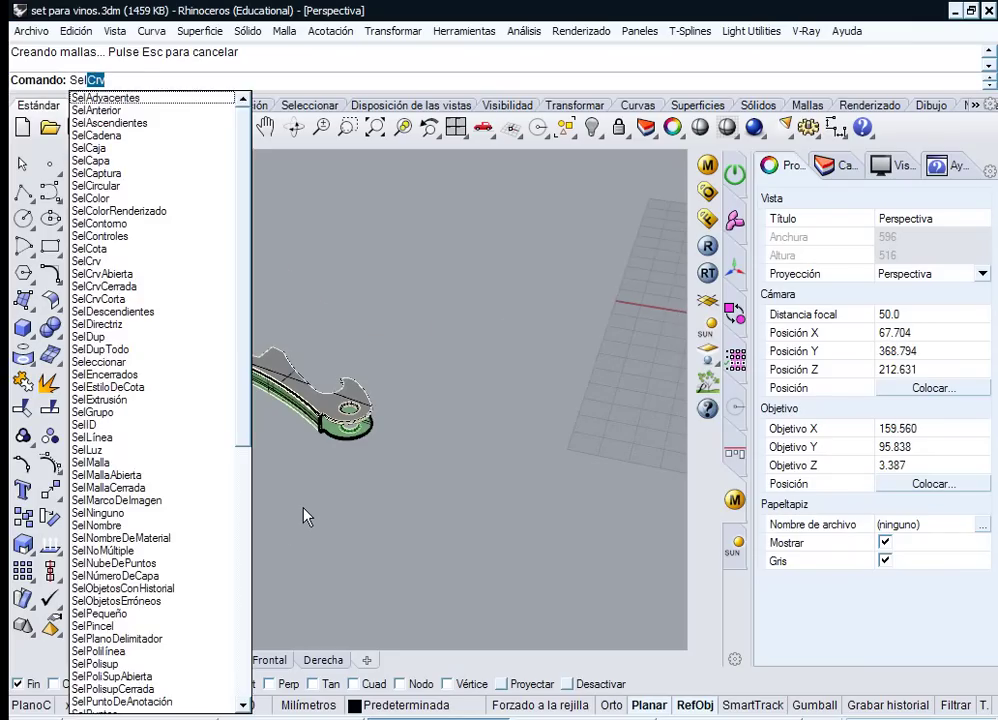
pyautogui.press('Return')
pyautogui.press('Delete')
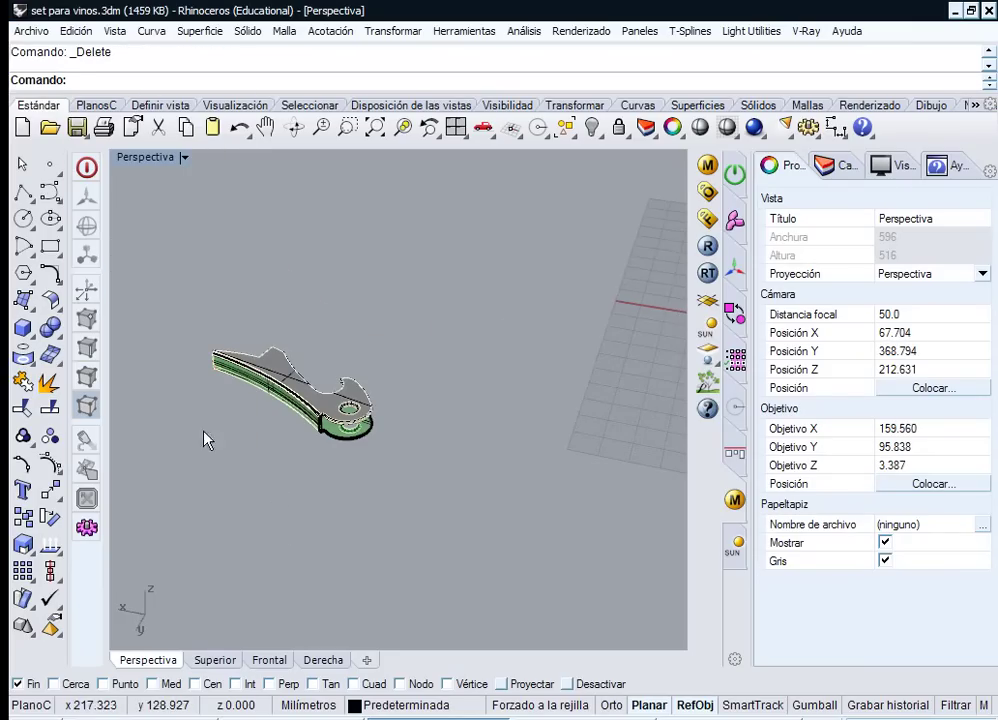
pyautogui.moveTo(206, 312); pyautogui.dragTo(421, 524)
pyautogui.click(49, 381)
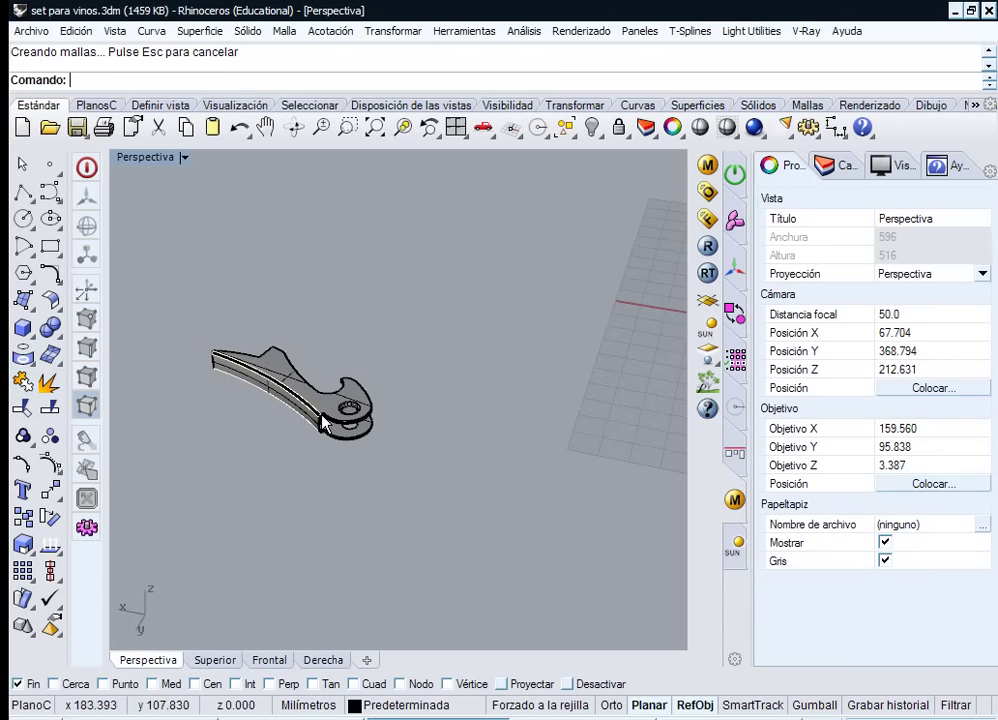
# - Begin a two-rail sweep over the long gap above the curved side wall, using the gap's two long edges as rails
pyautogui.scroll(12, 322, 413)
pyautogui.moveTo(299, 357); pyautogui.dragTo(298, 256, button='right')
pyautogui.keyDown('ctrl'); pyautogui.moveTo(284, 405); pyautogui.dragTo(297, 306, button='right'); pyautogui.keyUp('ctrl')
pyautogui.moveTo(394, 405); pyautogui.dragTo(392, 531, button='right')
pyautogui.keyDown('ctrl'); pyautogui.moveTo(340, 536); pyautogui.dragTo(345, 477, button='right'); pyautogui.keyUp('ctrl')
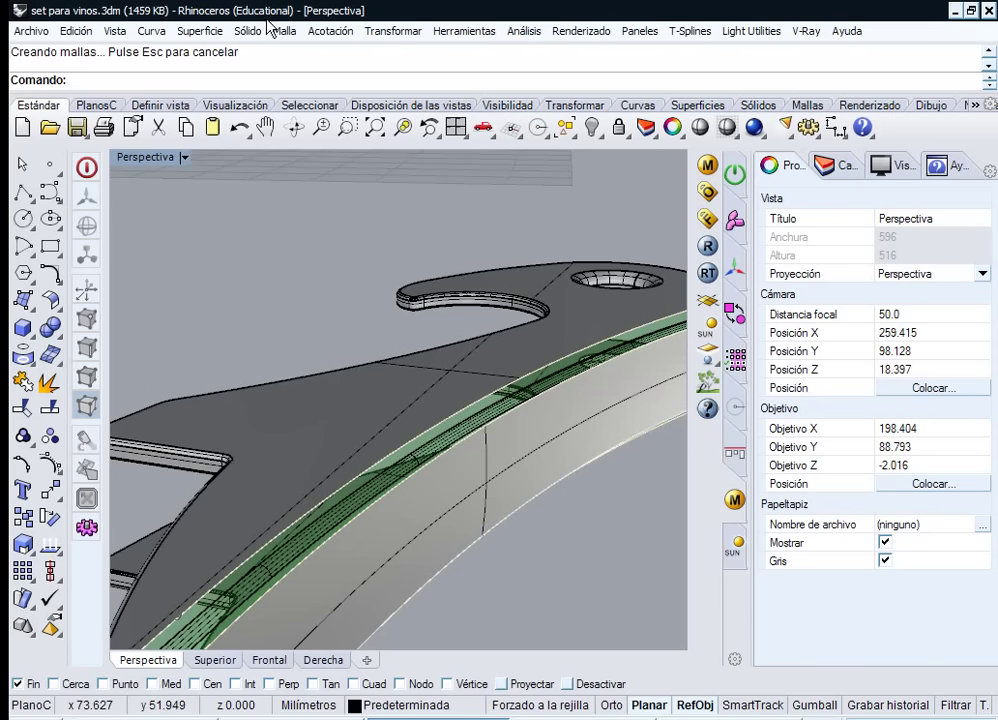
pyautogui.click(196, 31)
pyautogui.click(267, 99)
pyautogui.keyDown('shift'); pyautogui.moveTo(241, 446); pyautogui.dragTo(173, 473, button='right'); pyautogui.keyUp('shift')
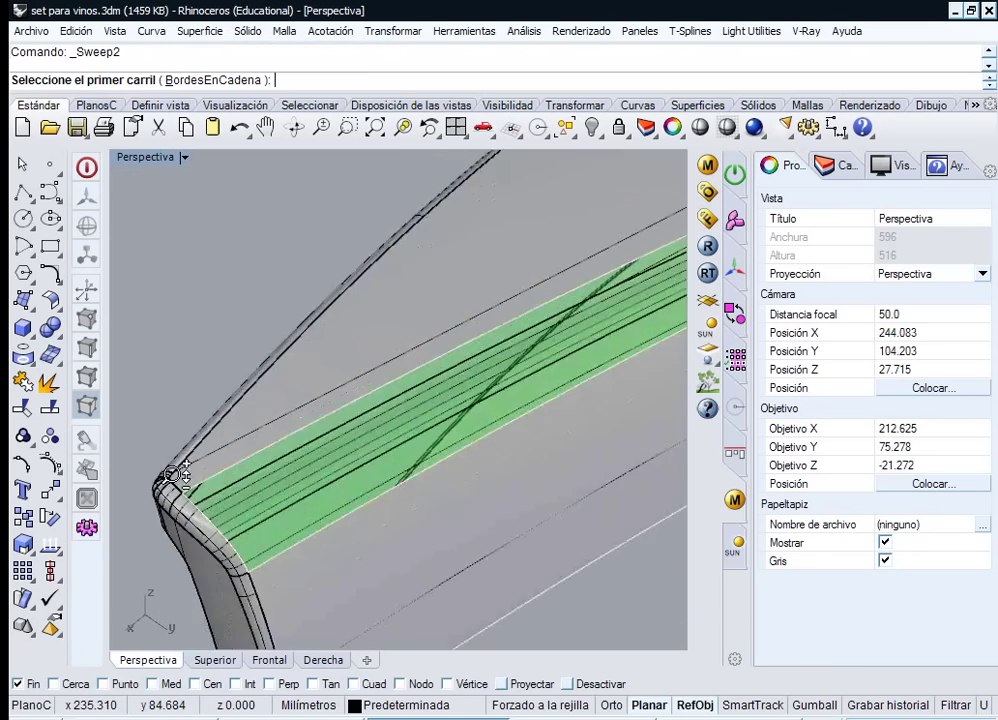
pyautogui.scroll(5, 189, 446)
pyautogui.scroll(-1, 189, 446)
pyautogui.click(400, 441)
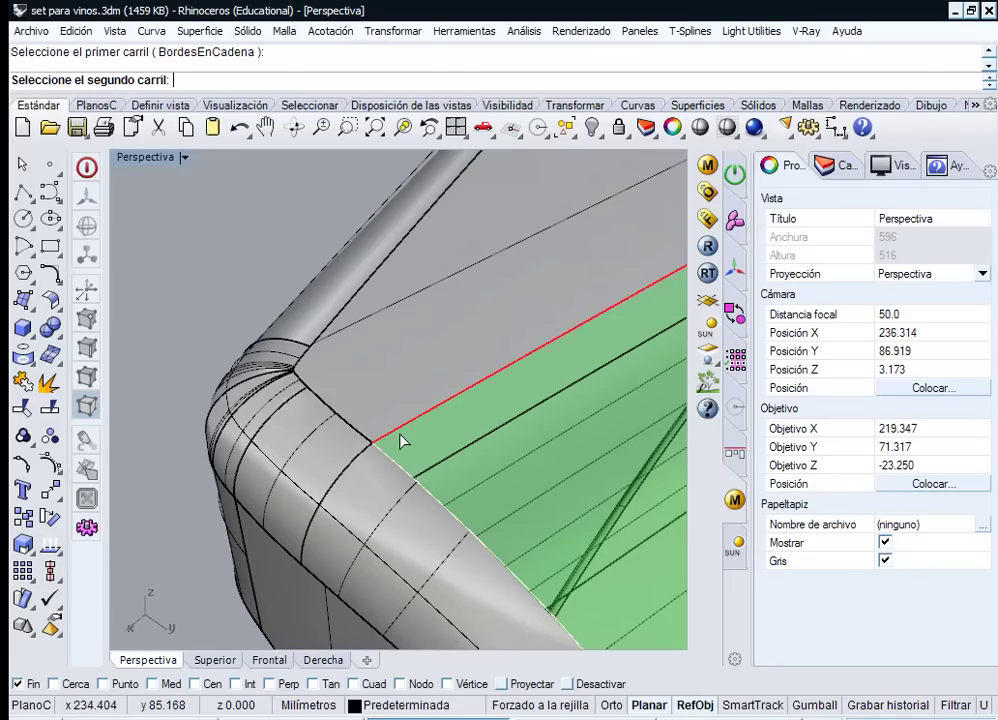
pyautogui.keyDown('shift'); pyautogui.moveTo(448, 481); pyautogui.dragTo(413, 446, button='right'); pyautogui.keyUp('shift')
pyautogui.click(298, 359)
pyautogui.scroll(-5, 355, 370)
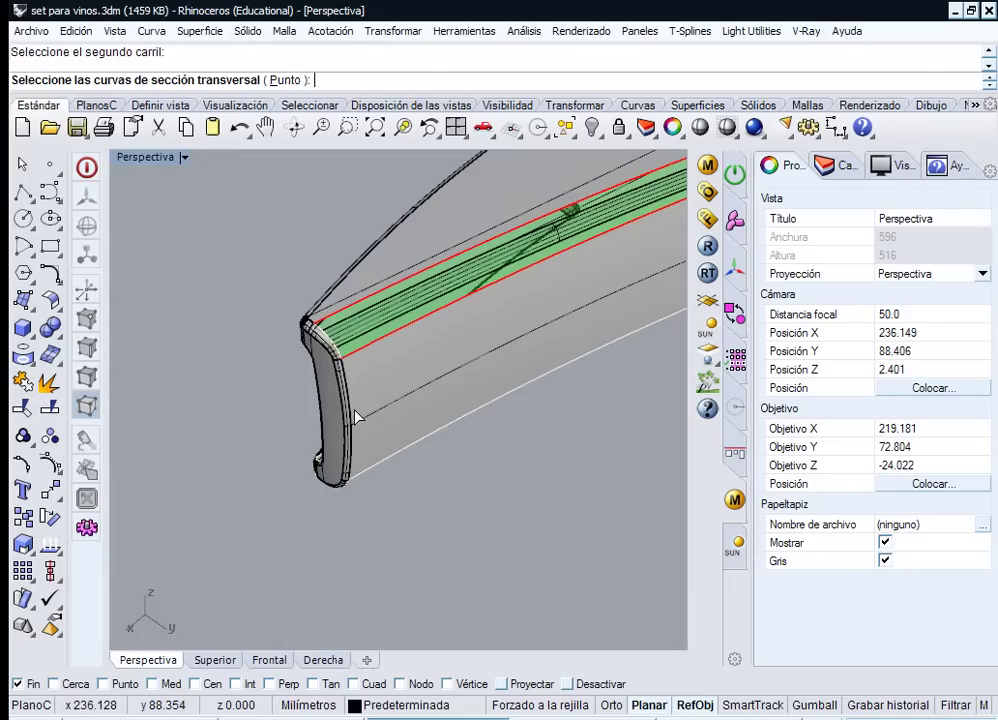
# - Complete the upper sweep with the rounded polysurface edges at both ends of the gap as cross sections
pyautogui.click(343, 355)
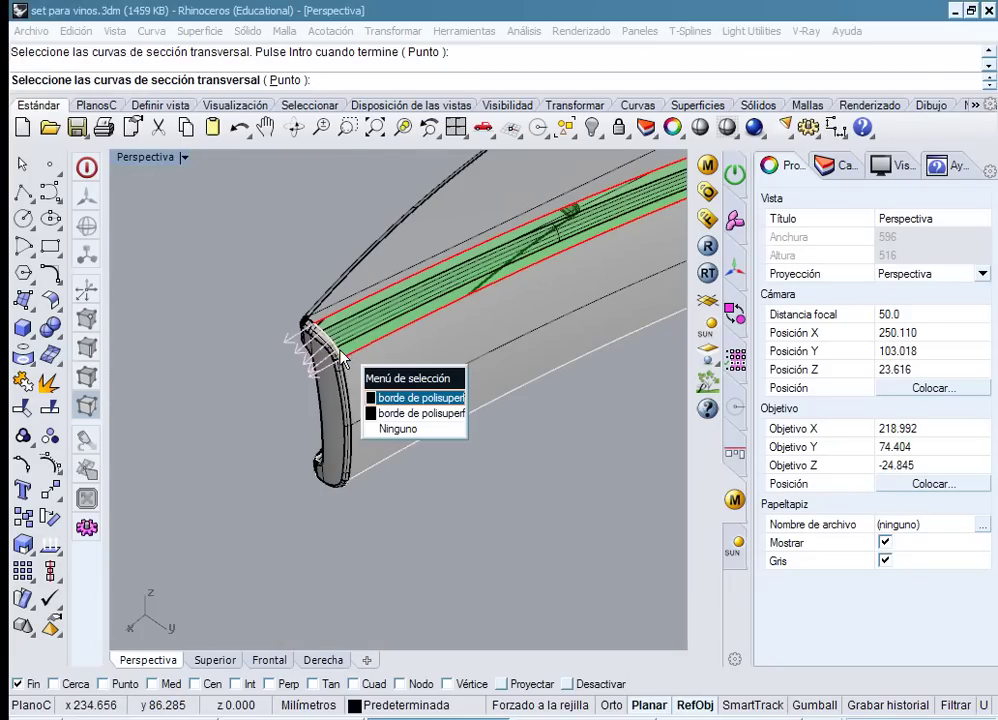
pyautogui.click(420, 398)
pyautogui.keyDown('shift'); pyautogui.moveTo(423, 383); pyautogui.dragTo(216, 604, button='right'); pyautogui.keyUp('shift')
pyautogui.scroll(8, 430, 346)
pyautogui.click(395, 298)
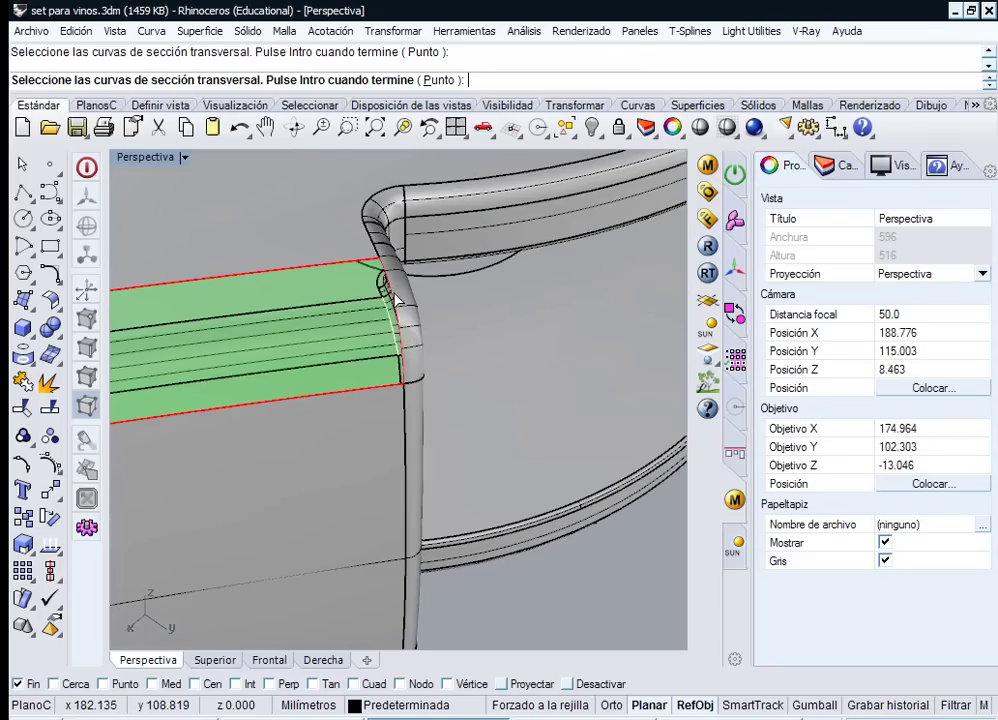
pyautogui.press('Return')
pyautogui.press('Return')
# - Join the new upper sweep surface with the main body polysurface
pyautogui.click(370, 345)
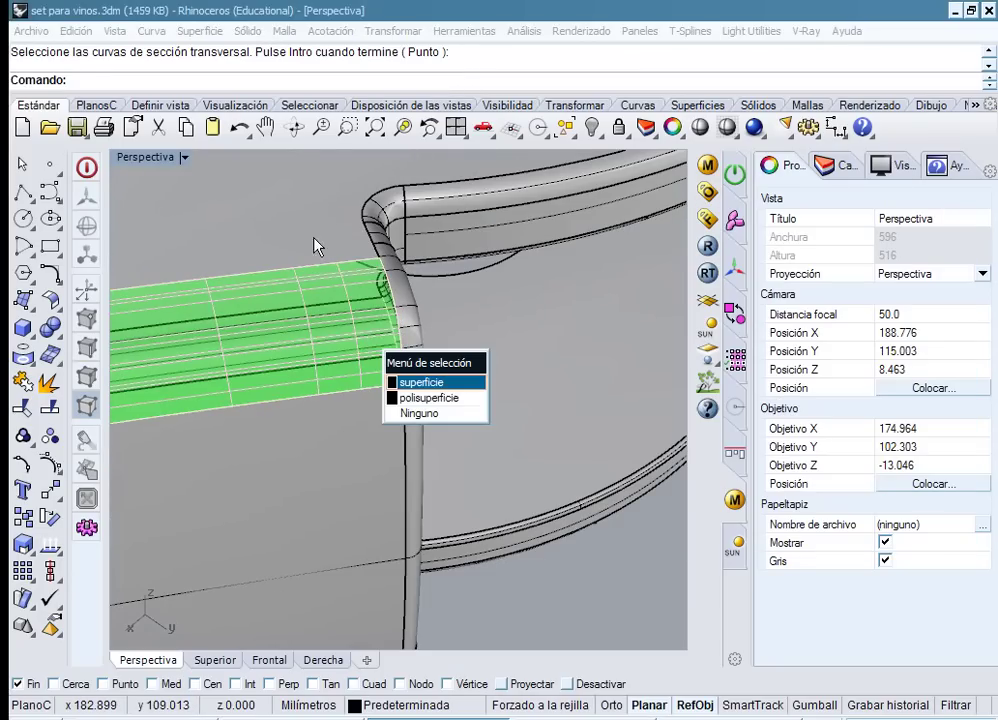
pyautogui.click(423, 383)
pyautogui.click(332, 461)
pyautogui.click(27, 380)
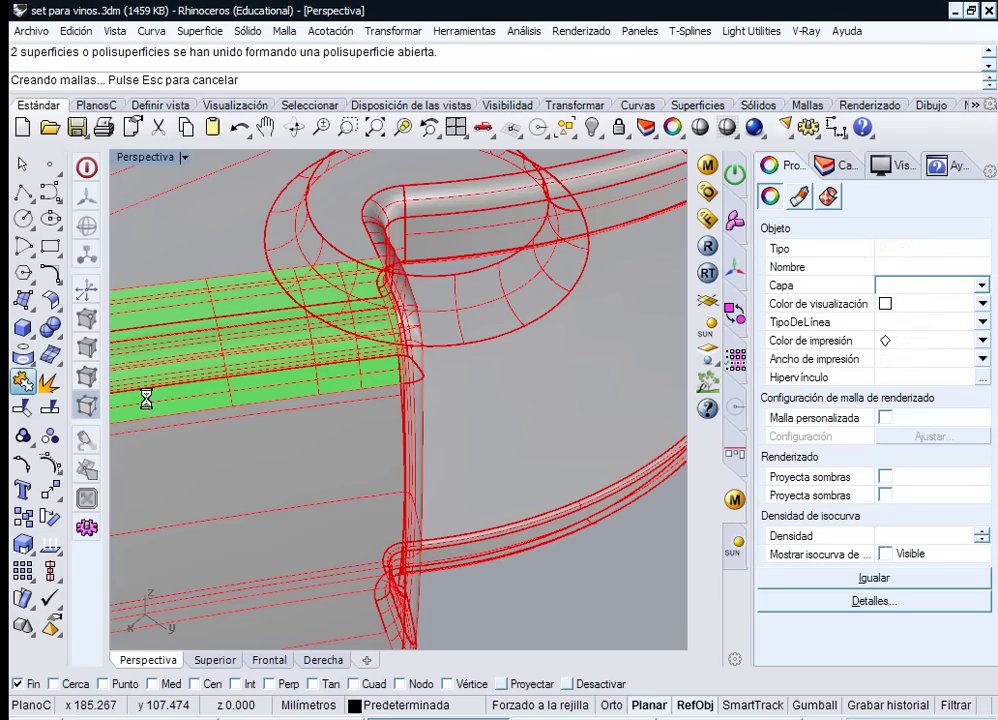
# - Flip the surface direction of the joined polysurface
pyautogui.moveTo(253, 376); pyautogui.dragTo(372, 340, button='right')
pyautogui.scroll(-9, 373, 341)
pyautogui.moveTo(402, 391); pyautogui.dragTo(452, 352, button='right')
pyautogui.scroll(-3, 390, 408)
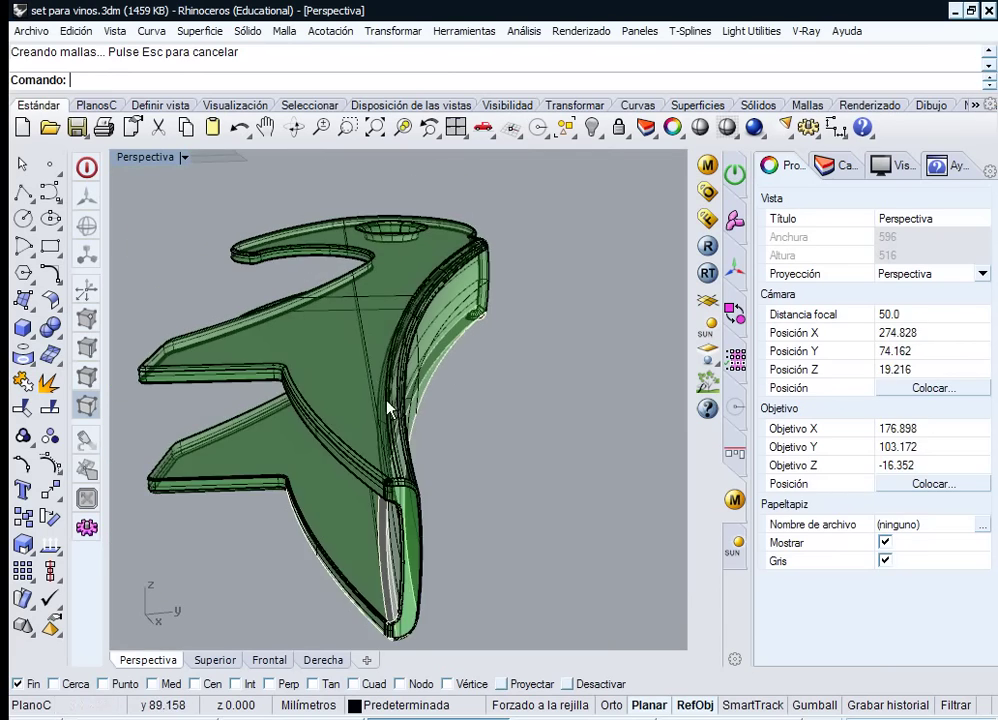
pyautogui.click(228, 452)
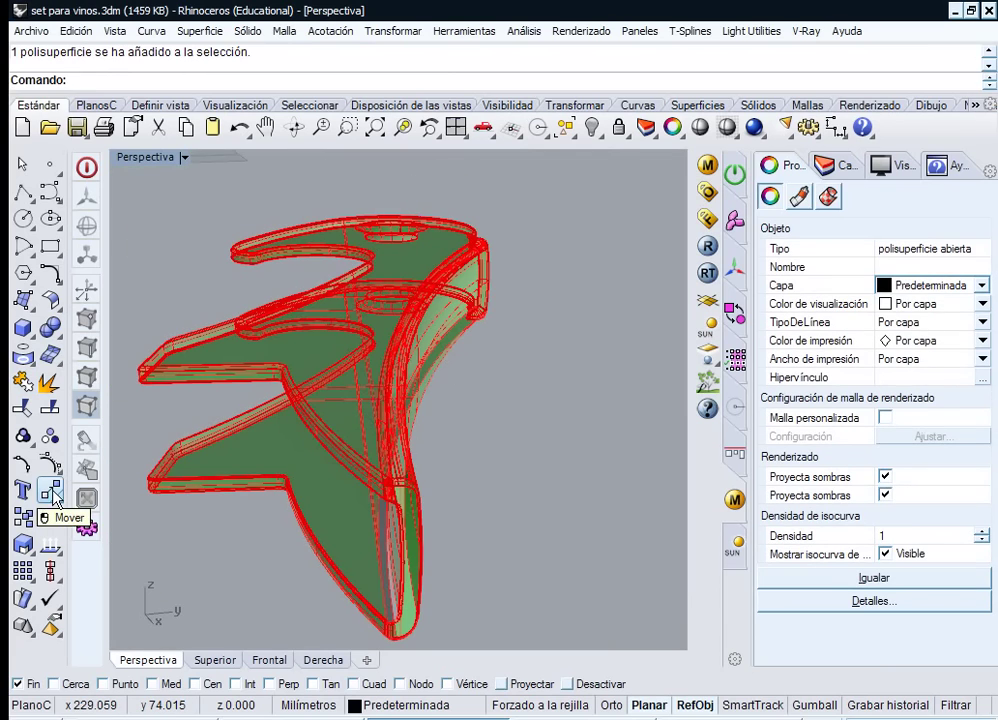
pyautogui.click(53, 545)
# - Begin a two-rail sweep over the long gap below the curved side wall, using its two long edges as rails
pyautogui.moveTo(455, 480); pyautogui.dragTo(510, 300, button='right')
pyautogui.scroll(5, 524, 225)
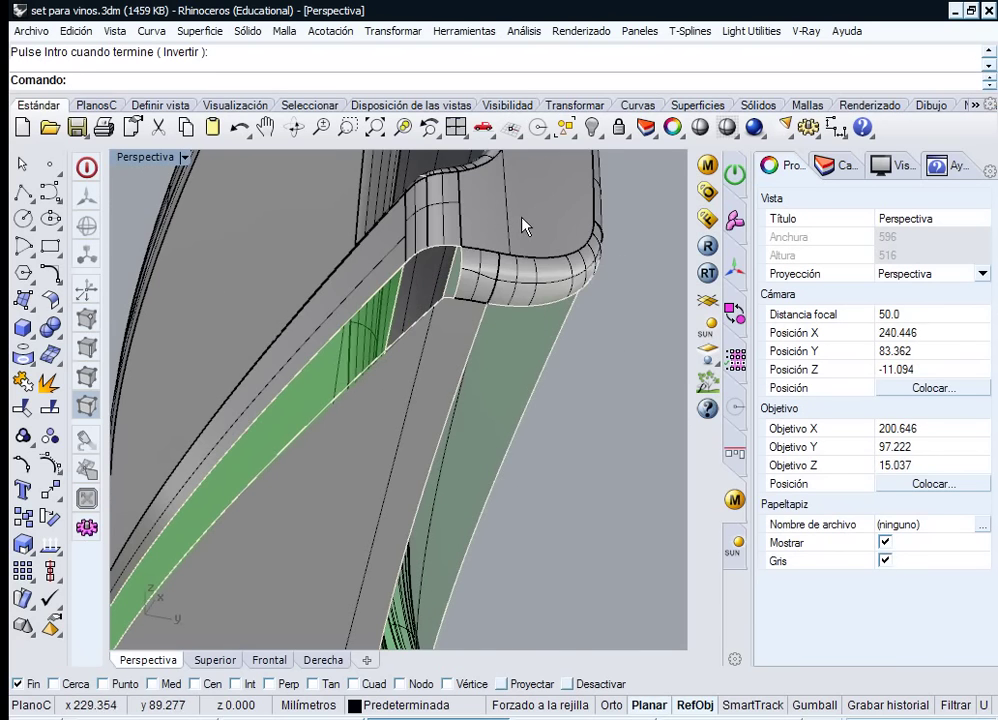
pyautogui.click(198, 31)
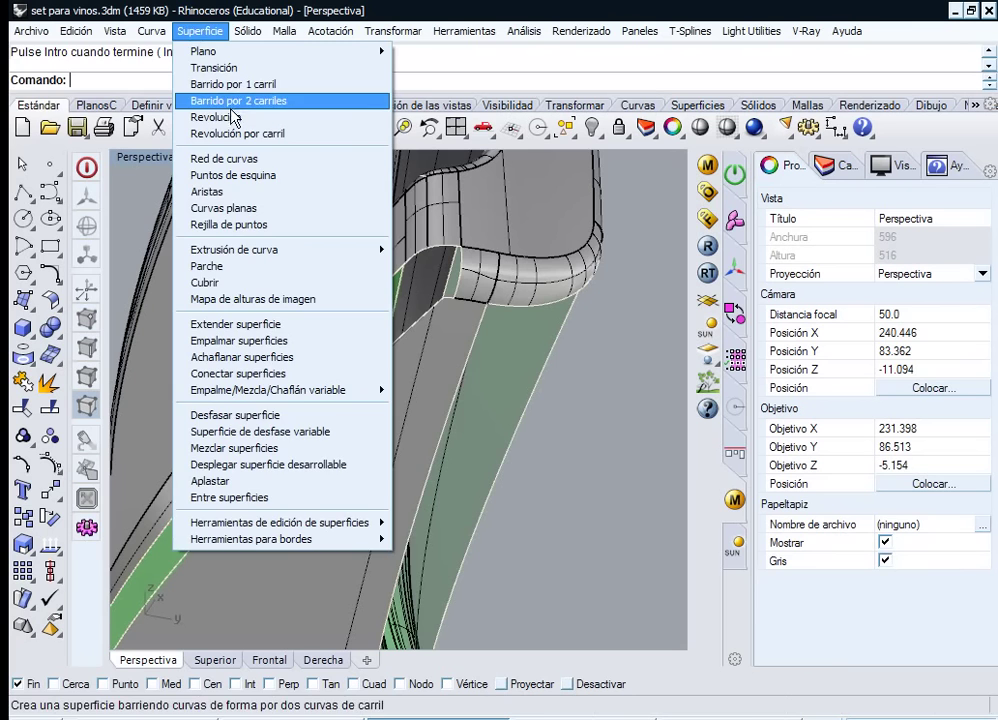
pyautogui.click(267, 101)
pyautogui.click(472, 369)
pyautogui.click(552, 371)
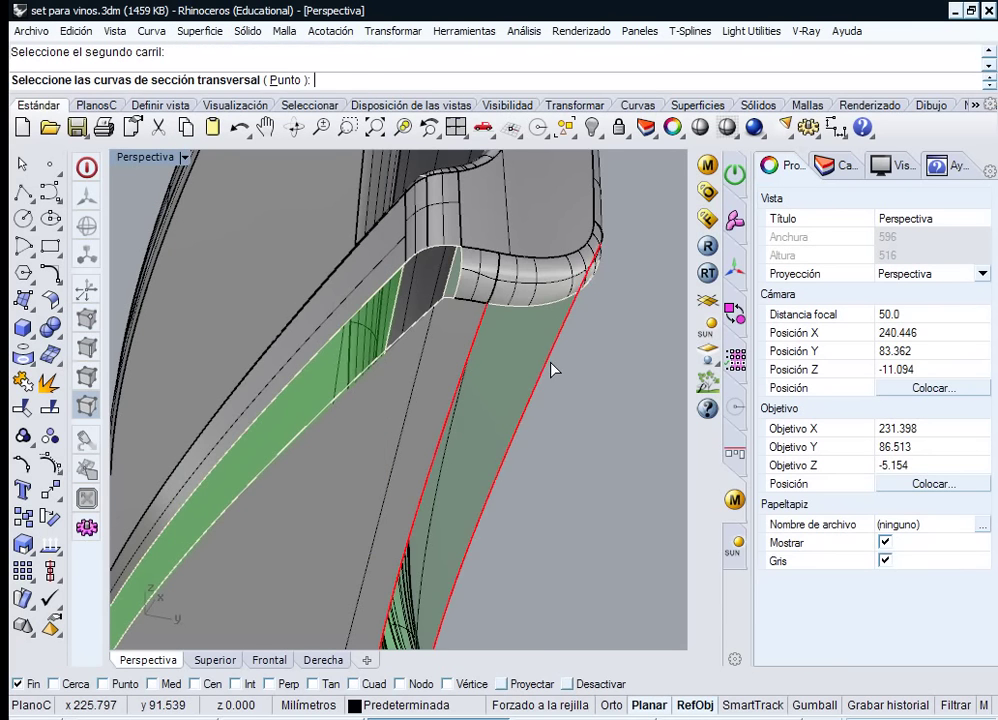
# - Complete the lower sweep with the rounded edges at both ends of the gap as cross sections
pyautogui.moveTo(552, 371); pyautogui.dragTo(592, 236, button='right')
pyautogui.click(370, 285)
pyautogui.scroll(-4, 622, 524)
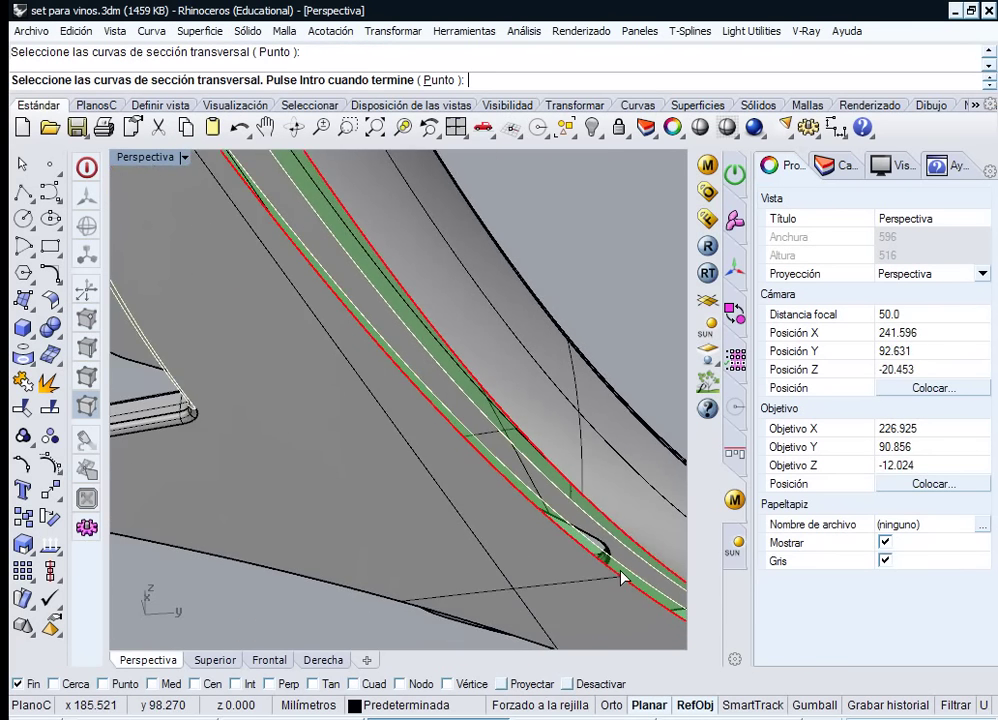
pyautogui.keyDown('shift'); pyautogui.moveTo(620, 575); pyautogui.dragTo(383, 303, button='right'); pyautogui.keyUp('shift')
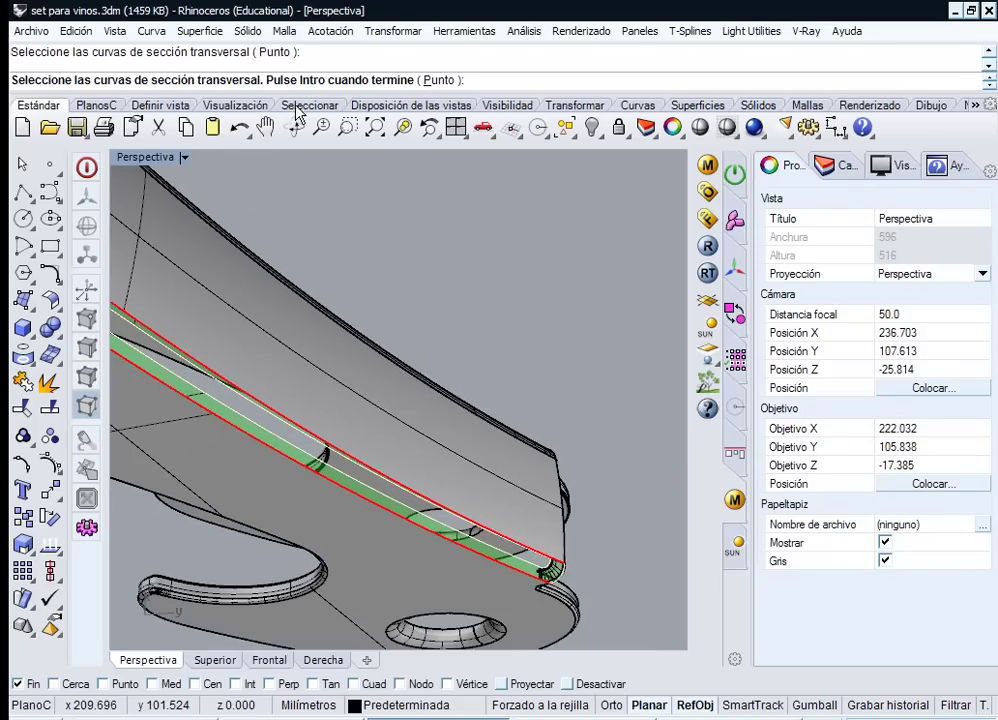
pyautogui.click(347, 128)
pyautogui.moveTo(484, 508); pyautogui.dragTo(640, 638)
pyautogui.moveTo(428, 483); pyautogui.dragTo(440, 268, button='right')
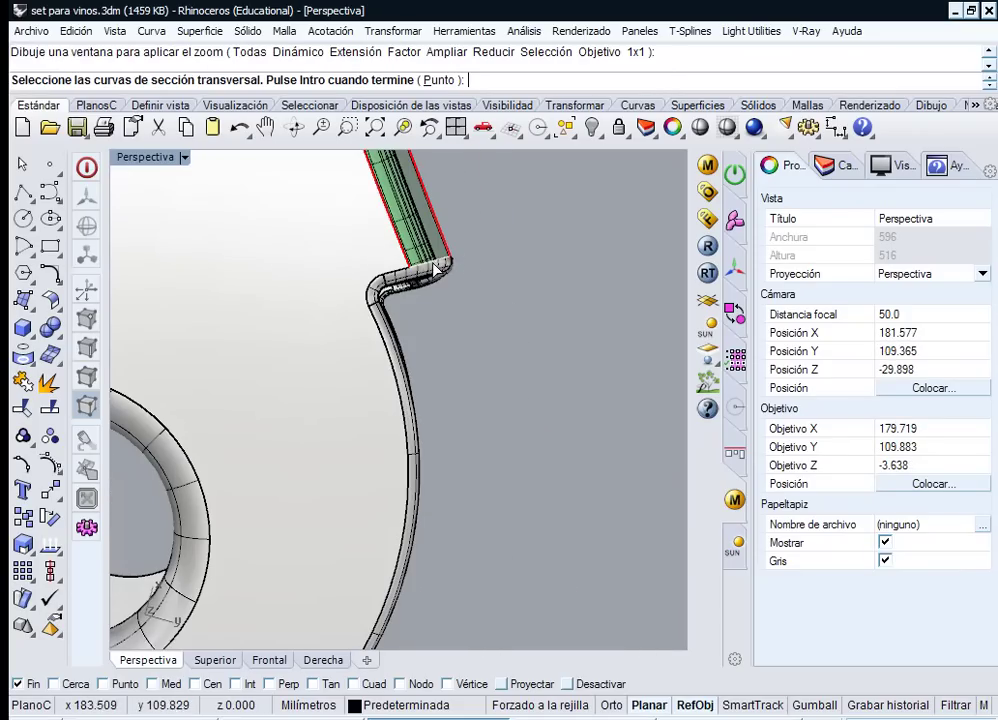
pyautogui.click(433, 262)
pyautogui.press('Return')
pyautogui.press('Return')
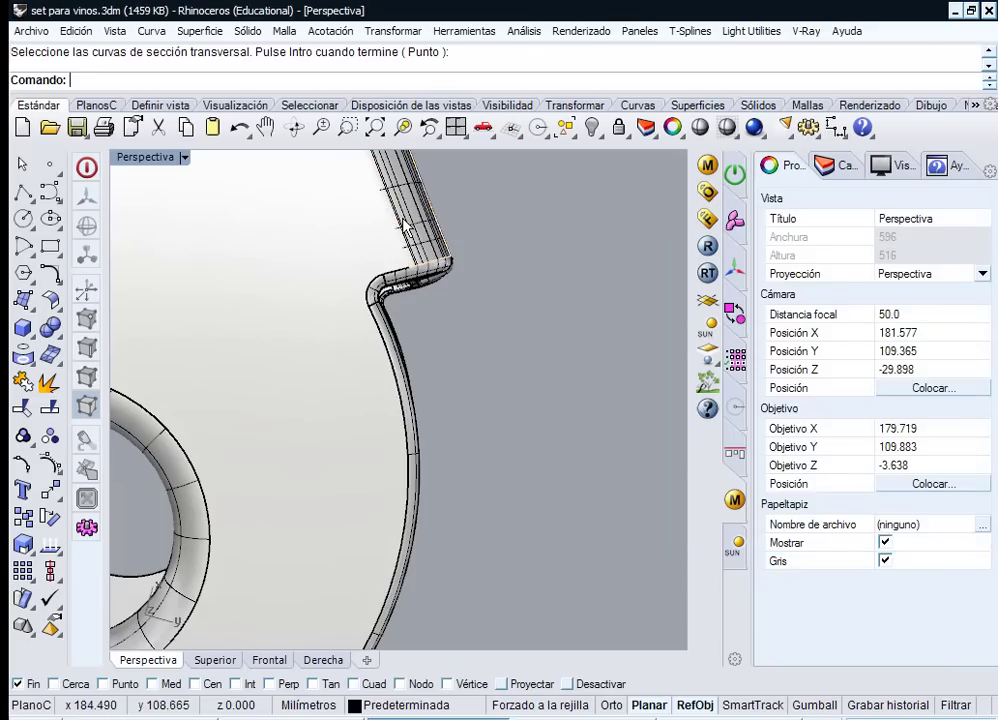
# - Join the new lower sweep surface with the main body polysurface
pyautogui.click(403, 218)
pyautogui.keyDown('shift'); pyautogui.click(423, 229); pyautogui.keyUp('shift')
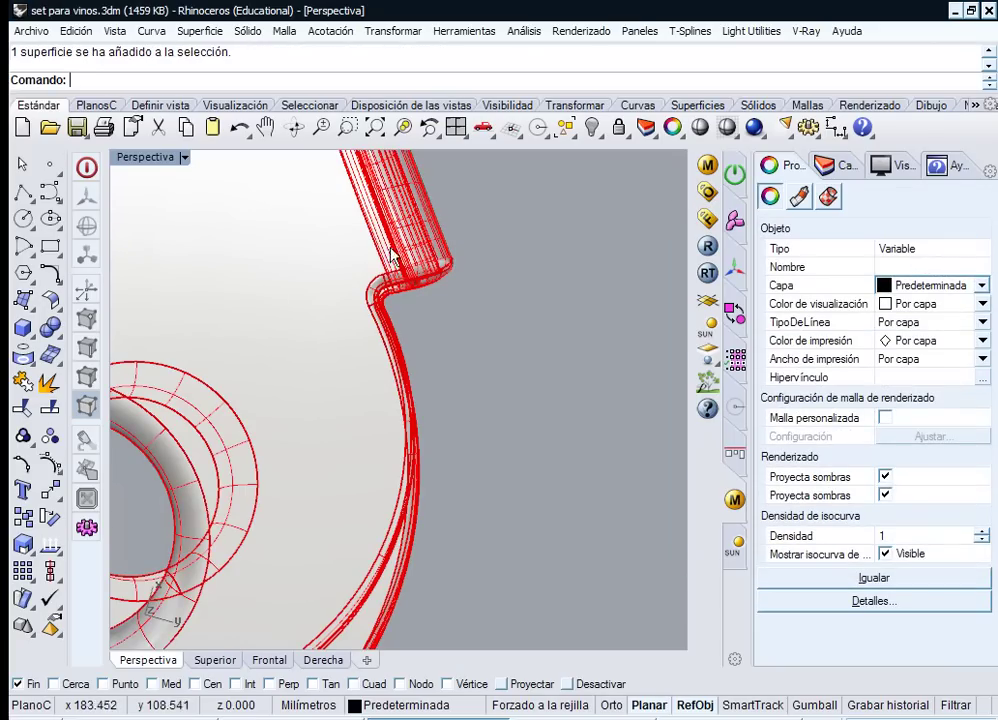
pyautogui.click(18, 385)
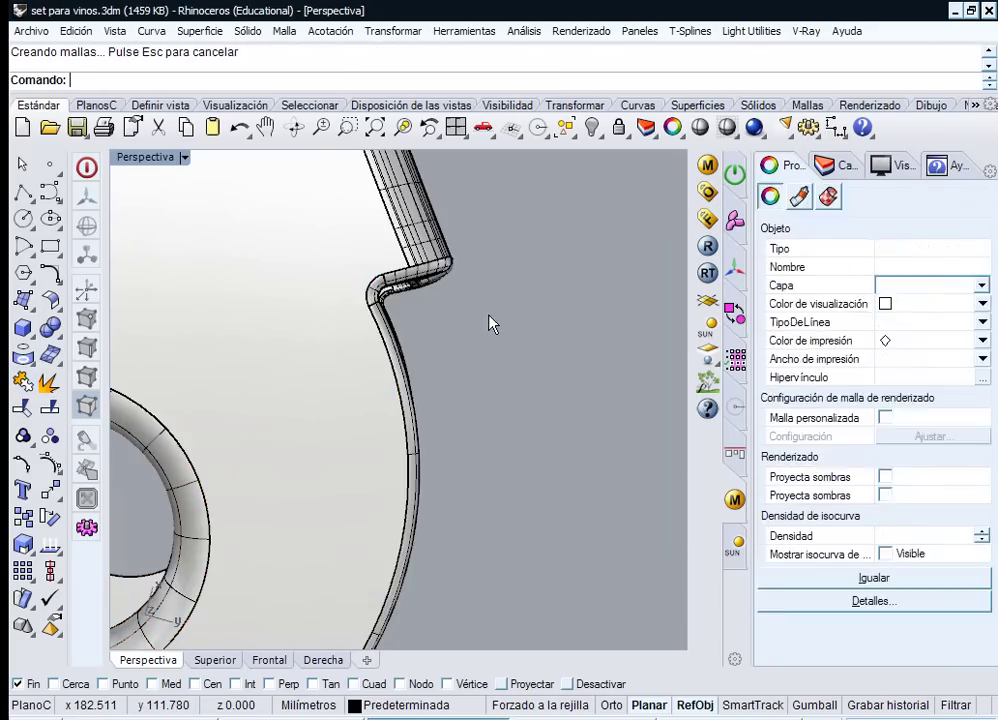
pyautogui.scroll(-15, 490, 318)
pyautogui.keyDown('shift'); pyautogui.moveTo(470, 299); pyautogui.dragTo(494, 545, button='right'); pyautogui.keyUp('shift')
pyautogui.moveTo(400, 297); pyautogui.dragTo(577, 575, button='right')
pyautogui.scroll(10, 577, 575)
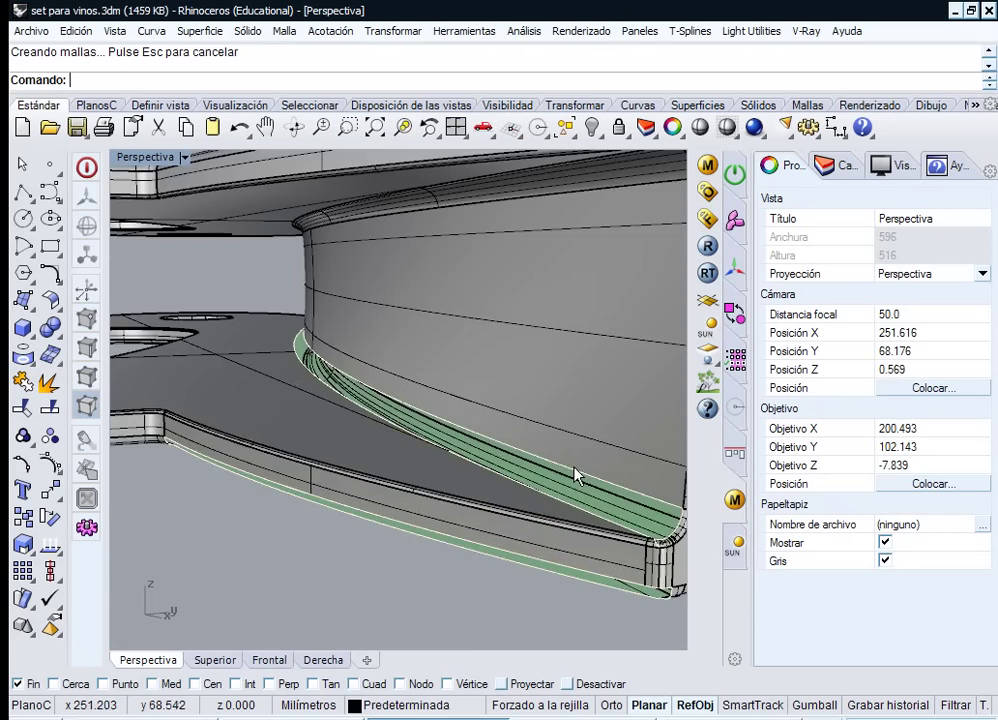
pyautogui.moveTo(575, 473)
pyautogui.mouseDown(button='right')
pyautogui.moveTo(537, 477)
pyautogui.moveTo(597, 475)
pyautogui.moveTo(580, 450)
pyautogui.mouseUp(button='right')
pyautogui.keyDown('shift'); pyautogui.moveTo(580, 450); pyautogui.dragTo(478, 342, button='right'); pyautogui.keyUp('shift')
pyautogui.moveTo(478, 342); pyautogui.dragTo(379, 263, button='right')
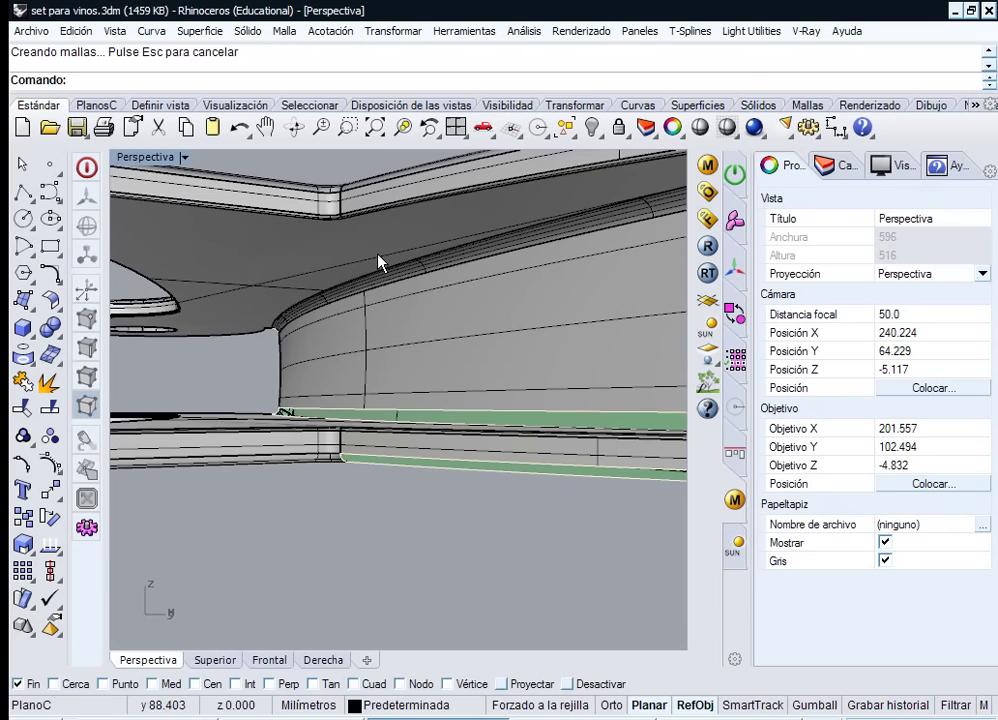
pyautogui.click(345, 135)
pyautogui.moveTo(292, 409)
pyautogui.mouseDown()
pyautogui.moveTo(367, 481)
pyautogui.moveTo(505, 500)
pyautogui.mouseUp()
pyautogui.moveTo(438, 455); pyautogui.dragTo(415, 272, button='right')
pyautogui.keyDown('shift'); pyautogui.moveTo(308, 265); pyautogui.dragTo(414, 640, button='right'); pyautogui.keyUp('shift')
pyautogui.moveTo(463, 486); pyautogui.dragTo(468, 356, button='right')
pyautogui.rightClick(398, 188)
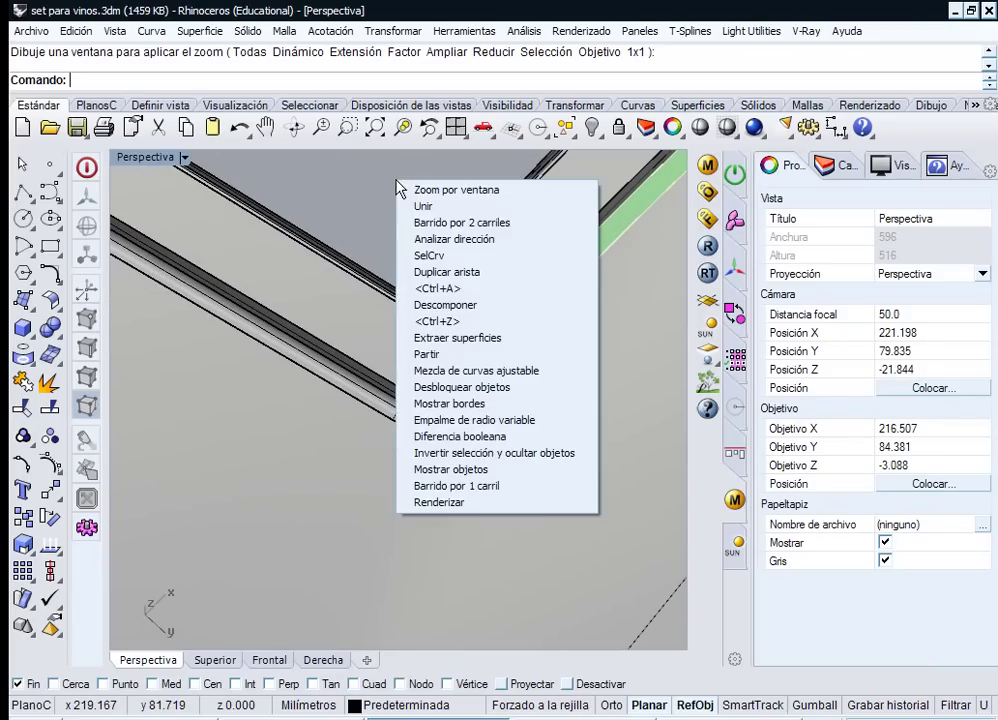
pyautogui.click(430, 222)
pyautogui.click(490, 380)
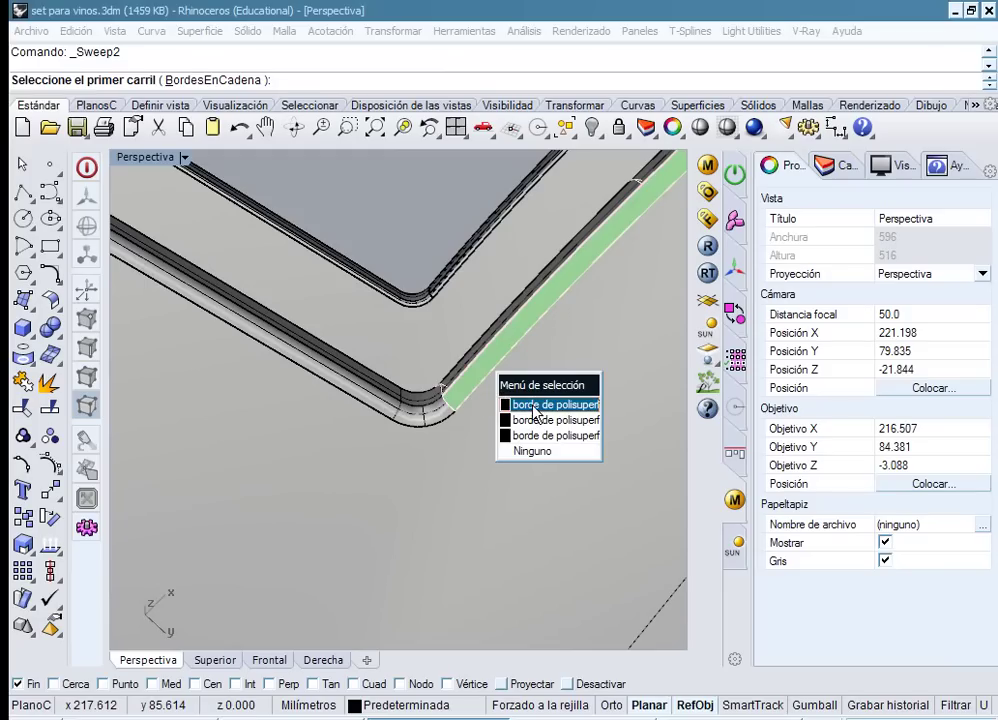
pyautogui.click(534, 408)
pyautogui.click(488, 378)
pyautogui.click(446, 402)
pyautogui.keyDown('shift'); pyautogui.moveTo(615, 333); pyautogui.dragTo(541, 352, button='right'); pyautogui.keyUp('shift')
pyautogui.keyDown('ctrl'); pyautogui.moveTo(552, 308); pyautogui.dragTo(535, 240, button='right'); pyautogui.keyUp('ctrl')
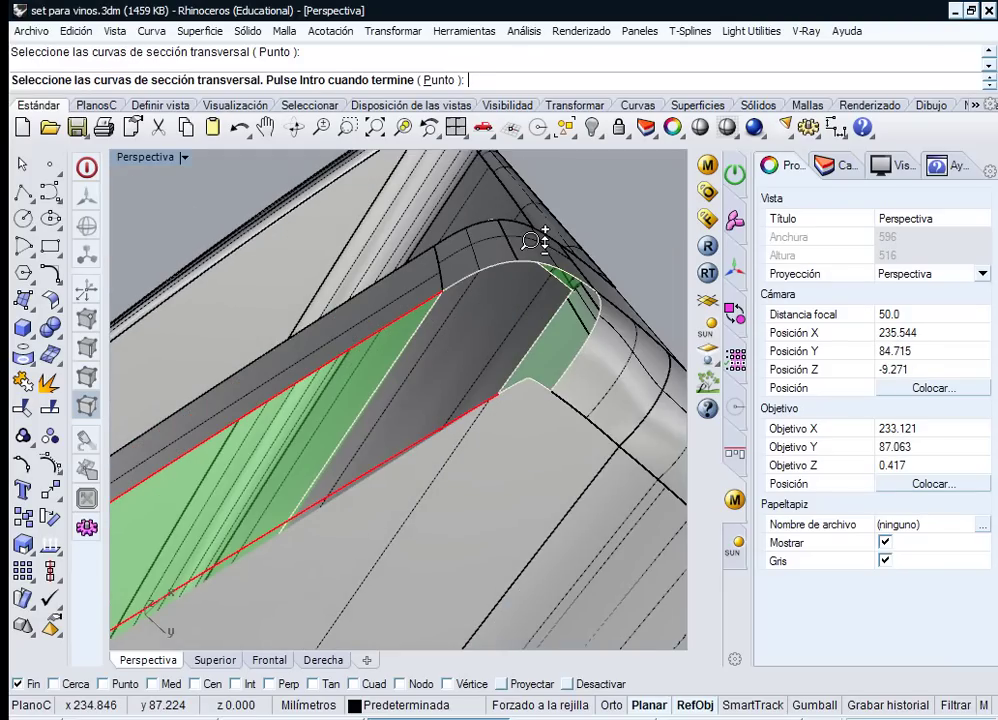
pyautogui.keyDown('ctrl'); pyautogui.moveTo(535, 240); pyautogui.dragTo(538, 255, button='right'); pyautogui.keyUp('ctrl')
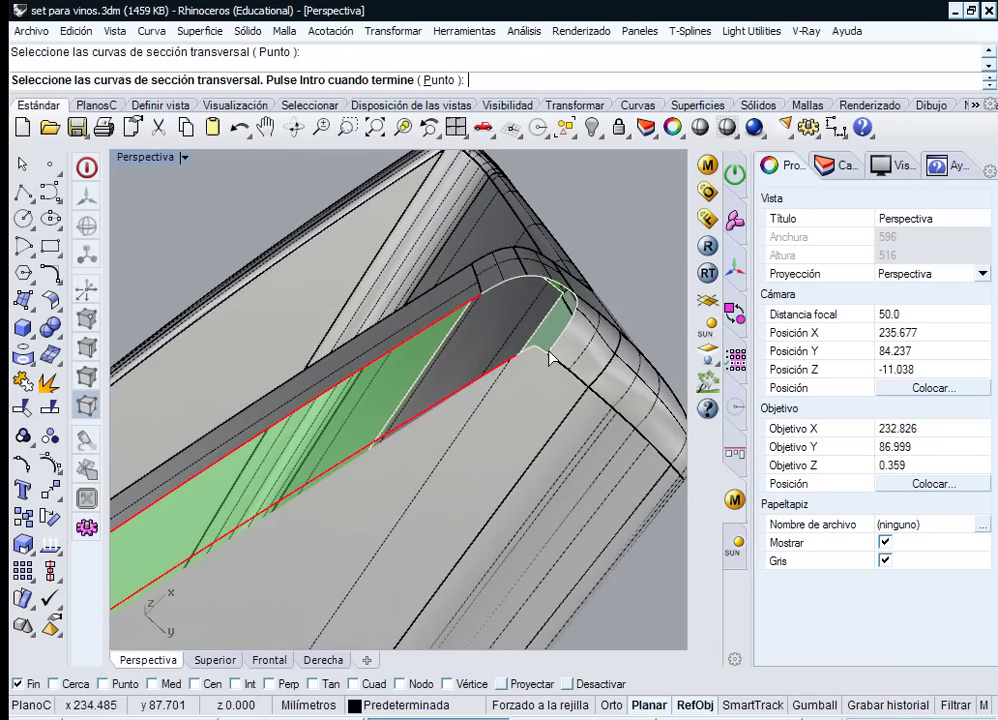
pyautogui.press('Escape')
# - Duplicate the long bottom plate edge beside the remaining gap and the adjoining plate edge beyond the rounded corner as curves
pyautogui.moveTo(529, 371); pyautogui.dragTo(467, 360, button='right')
pyautogui.keyDown('ctrl'); pyautogui.moveTo(314, 287); pyautogui.dragTo(342, 306, button='right'); pyautogui.keyUp('ctrl')
pyautogui.moveTo(345, 294); pyautogui.dragTo(346, 308, button='right')
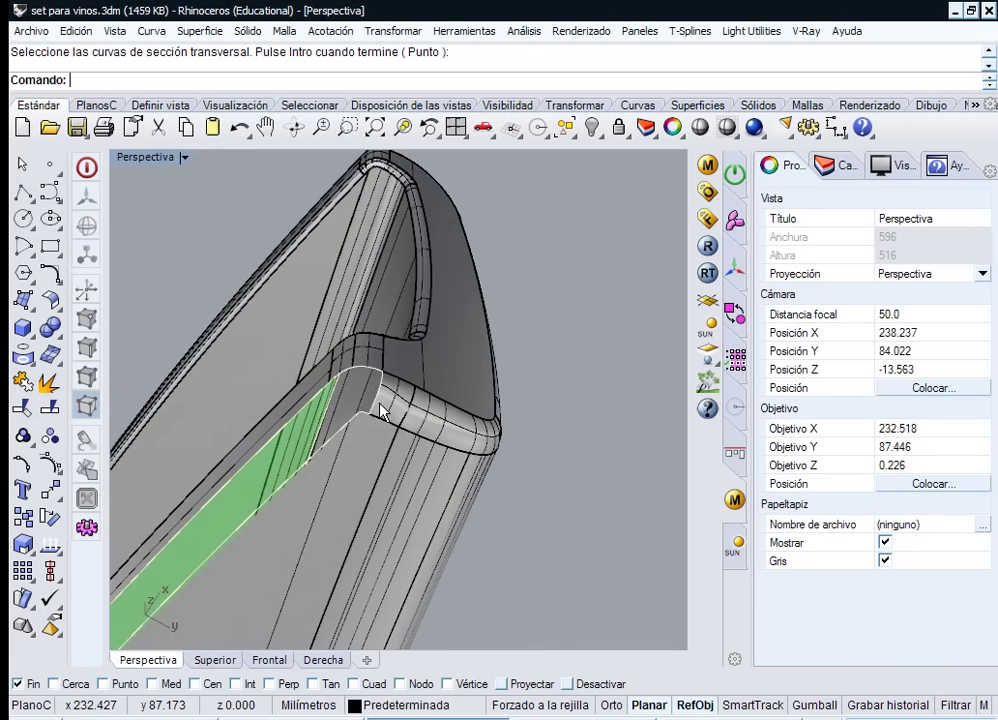
pyautogui.scroll(5, 380, 410)
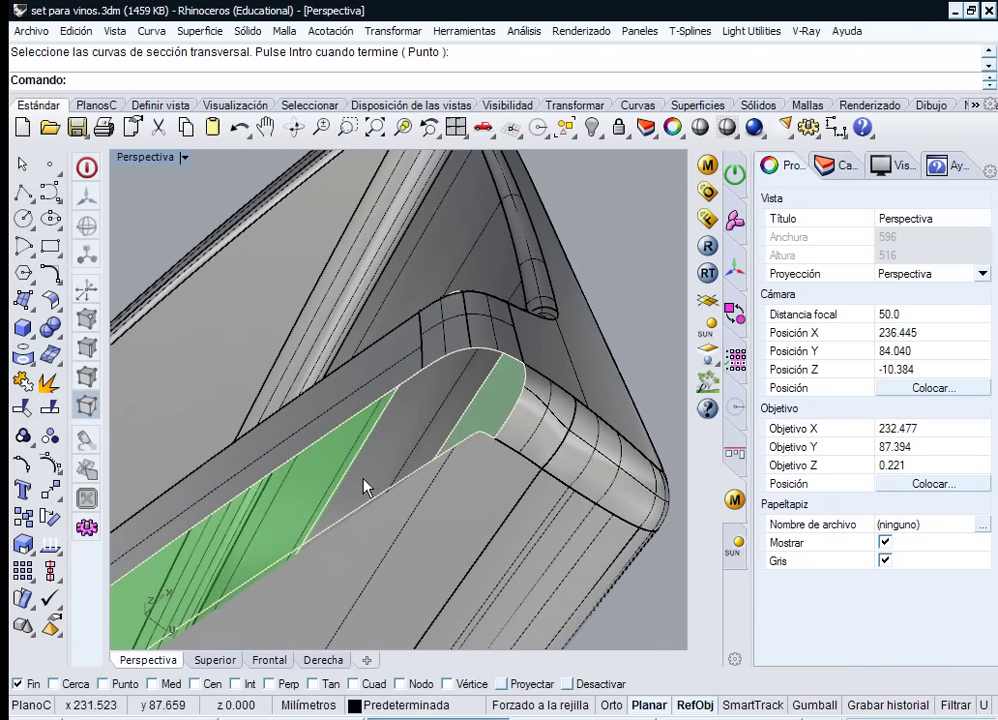
pyautogui.click(152, 31)
pyautogui.moveTo(262, 522)
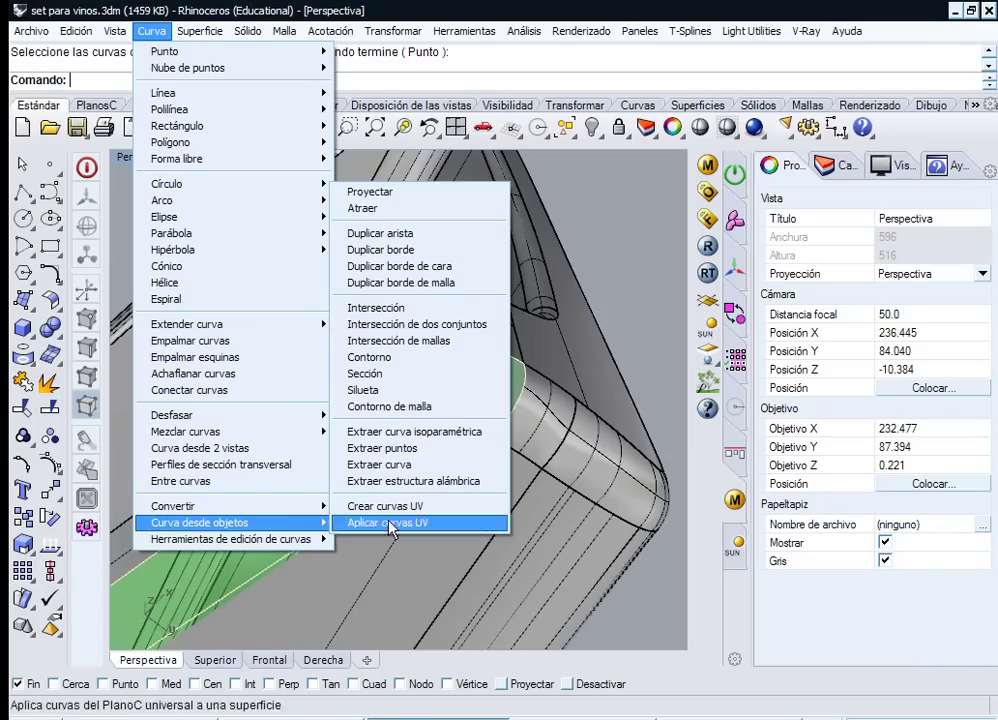
pyautogui.click(385, 232)
pyautogui.click(414, 477)
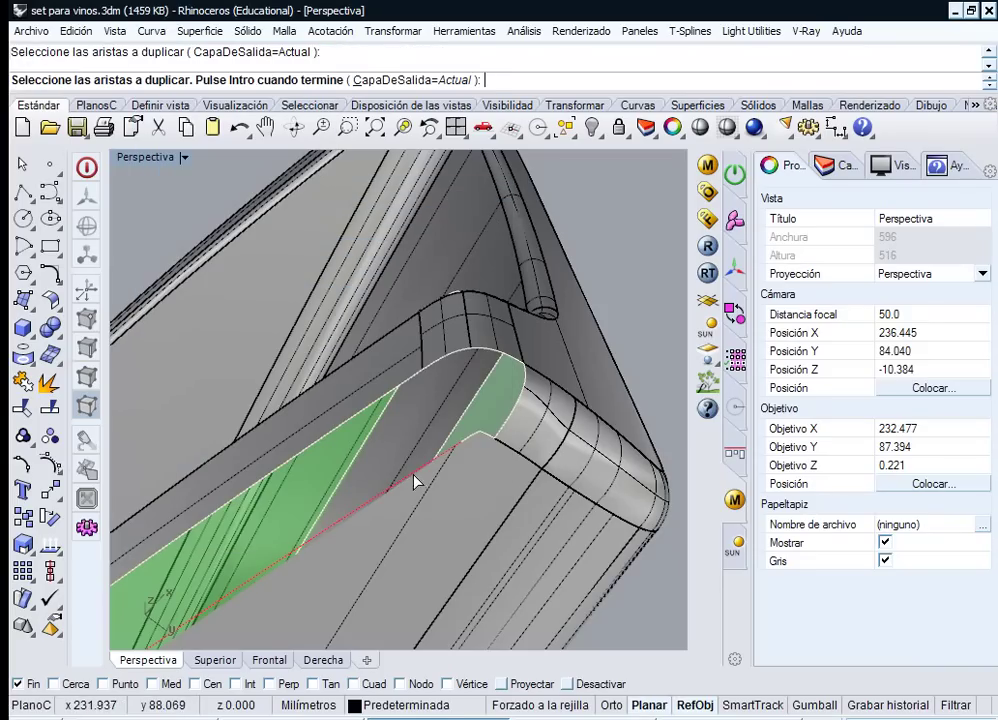
pyautogui.scroll(4, 490, 452)
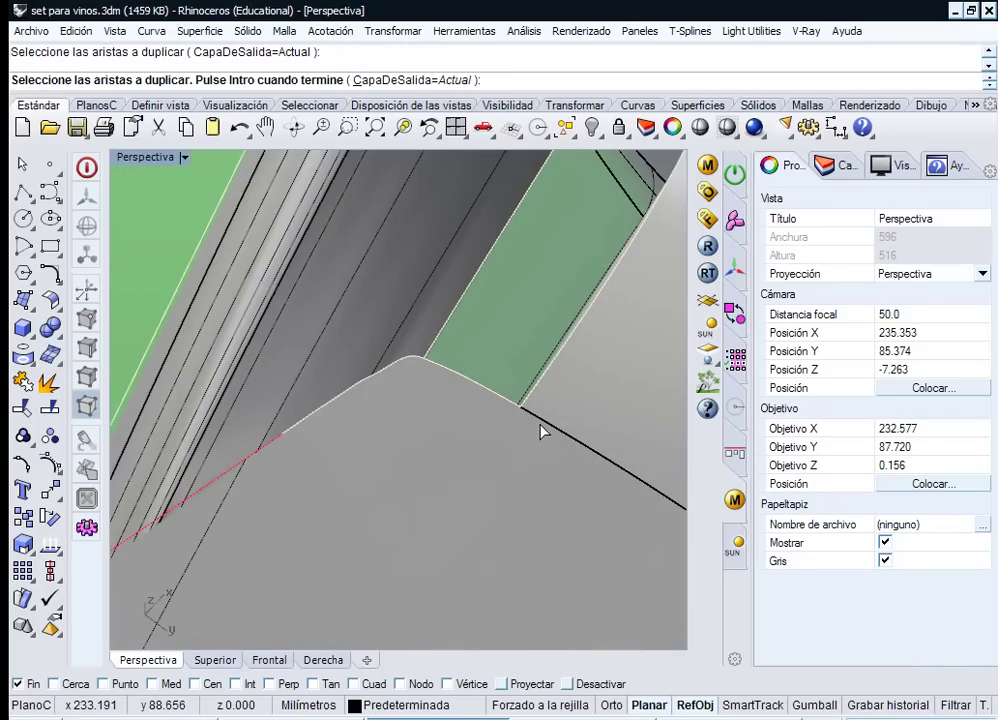
pyautogui.click(540, 431)
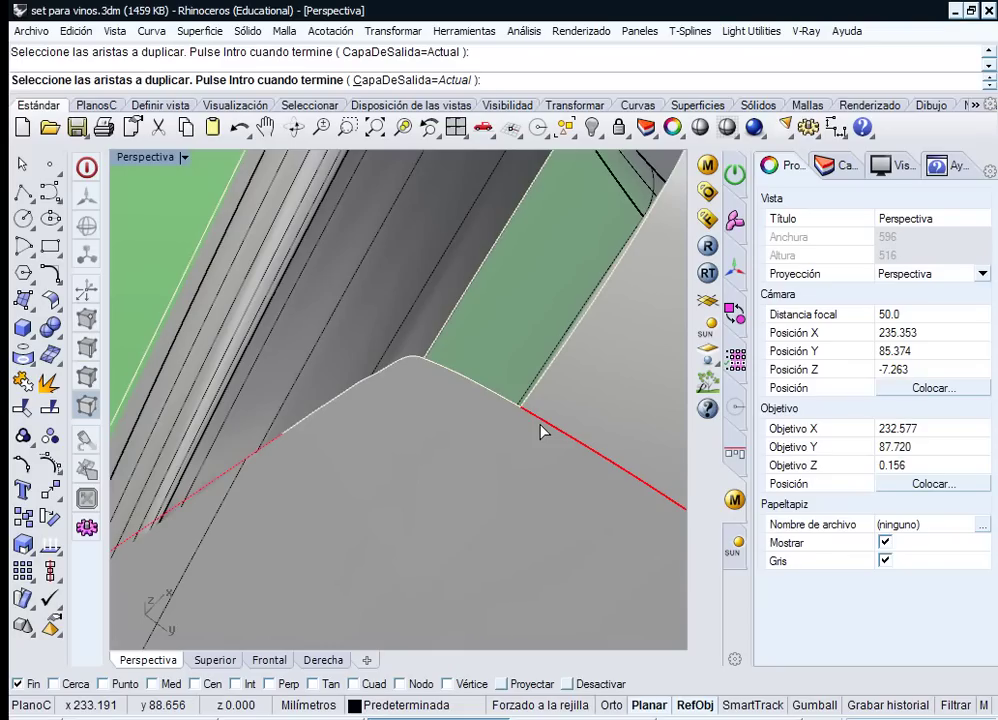
pyautogui.press('Return')
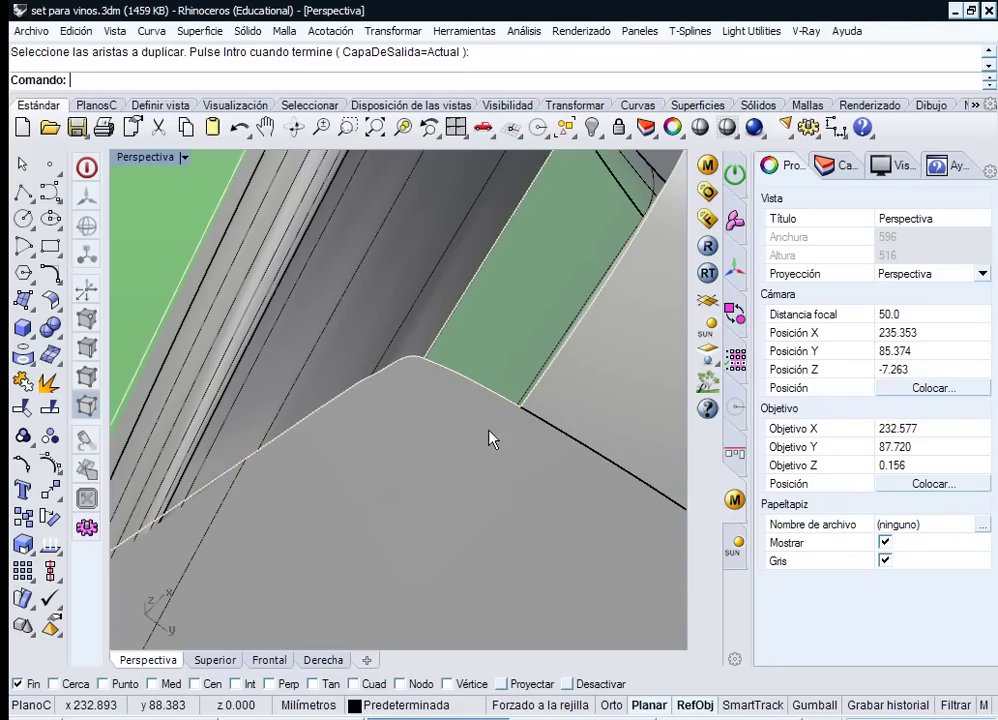
# - Extract the flat bottom plate surface with the pointed corner from the polysurface
pyautogui.click(50, 383)
pyautogui.click(408, 481)
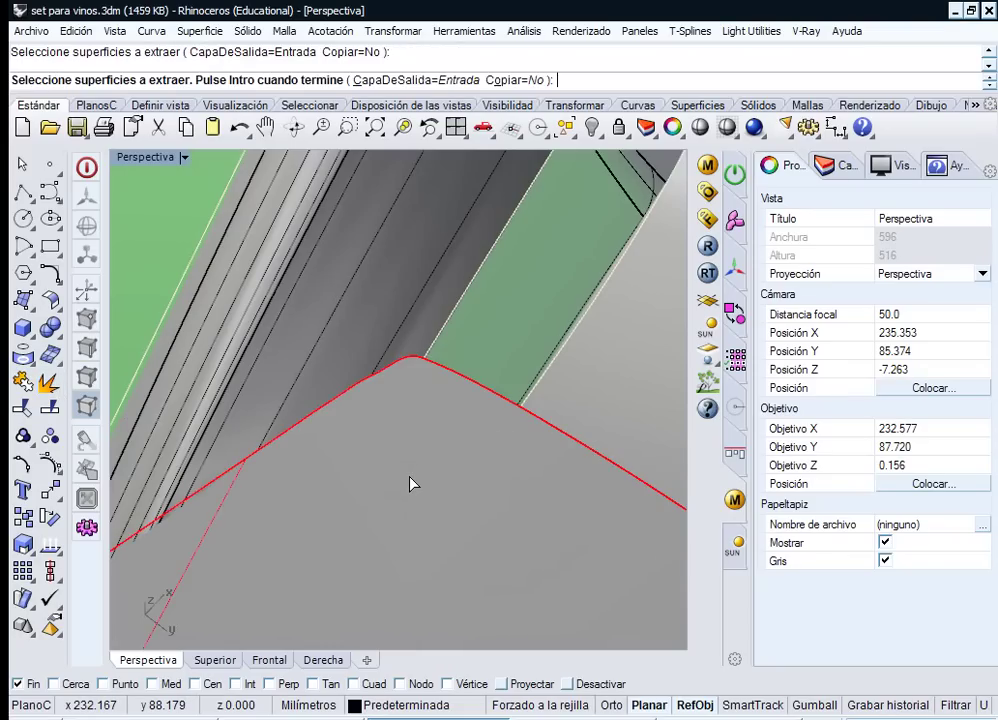
pyautogui.press('Return')
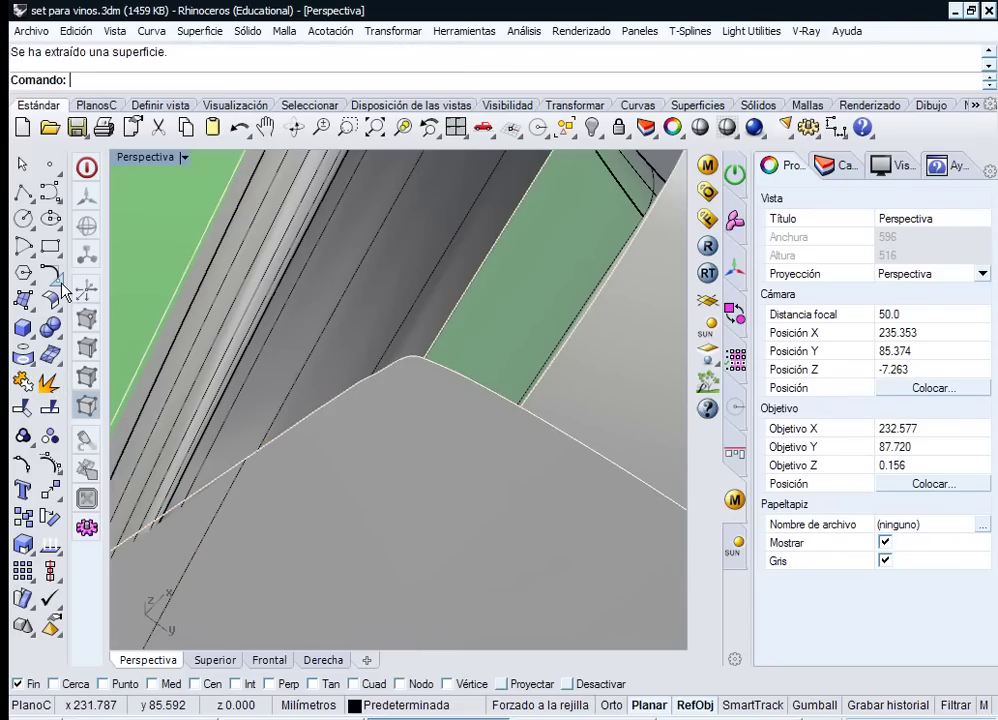
# - Create an adjustable blend curve across the plate's corner between the two duplicated edges, with Tangency continuity at both ends
pyautogui.click(58, 281)
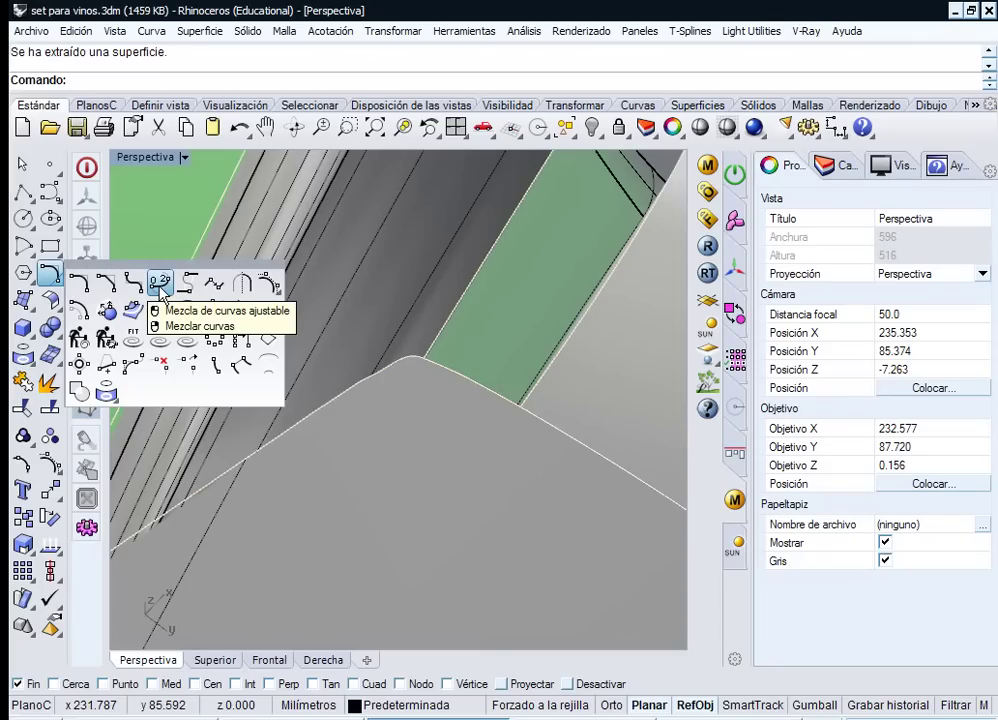
pyautogui.click(160, 285)
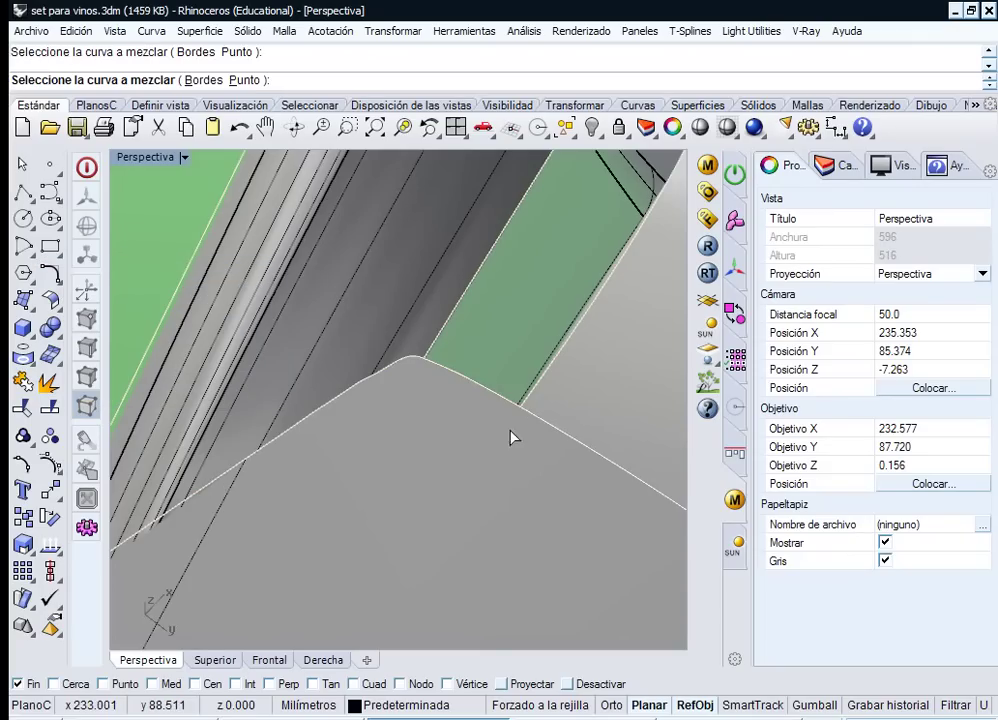
pyautogui.click(540, 428)
pyautogui.click(578, 483)
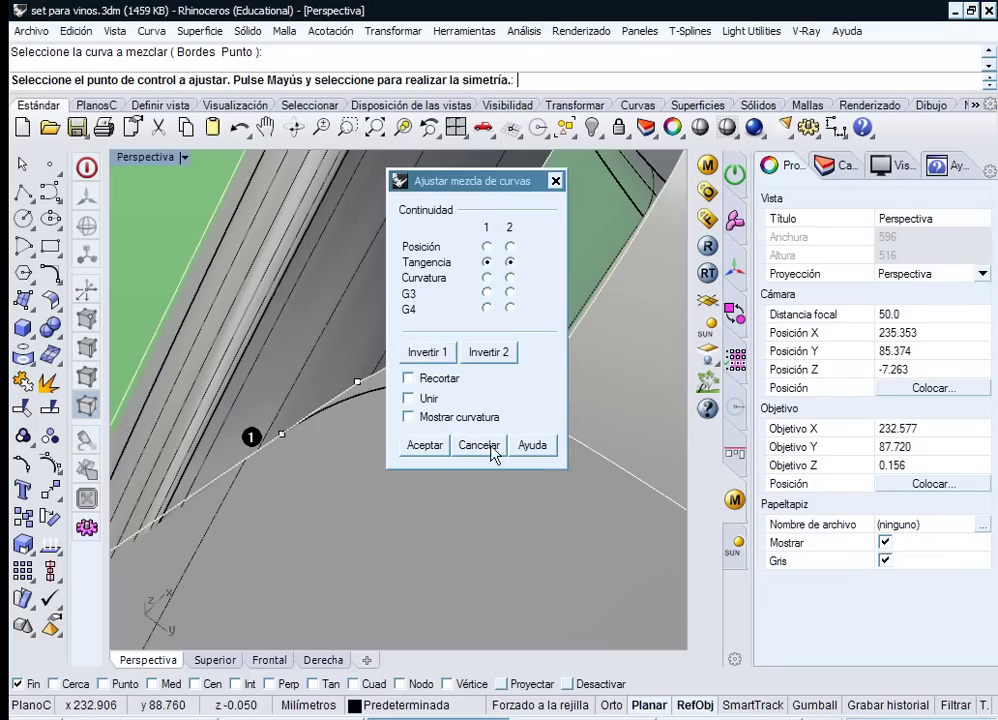
pyautogui.click(487, 279)
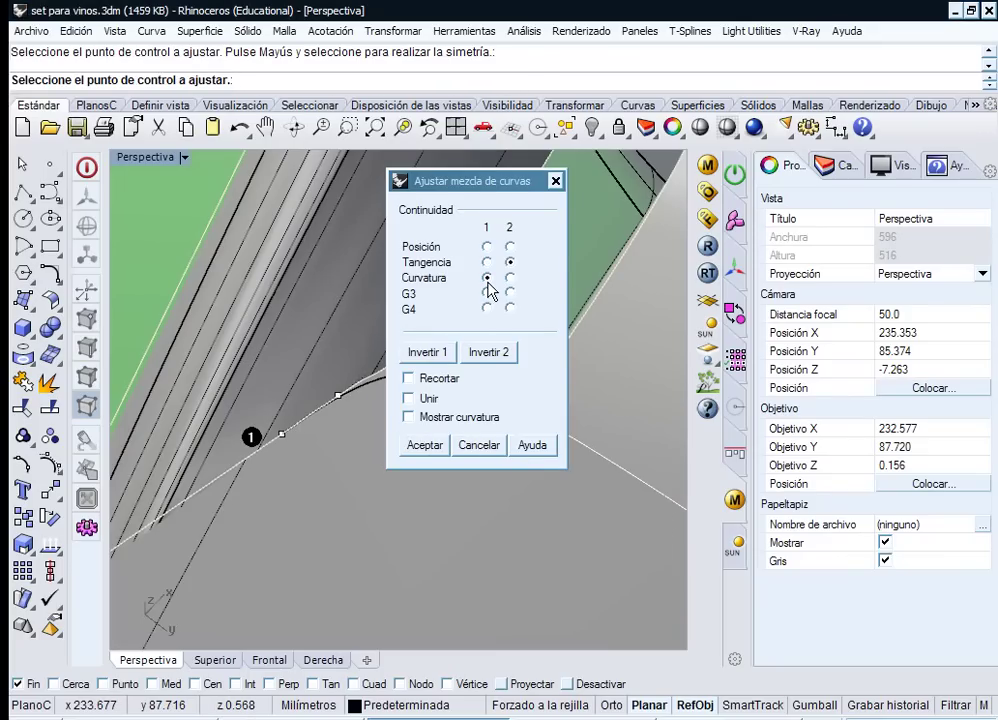
pyautogui.click(487, 263)
pyautogui.click(430, 449)
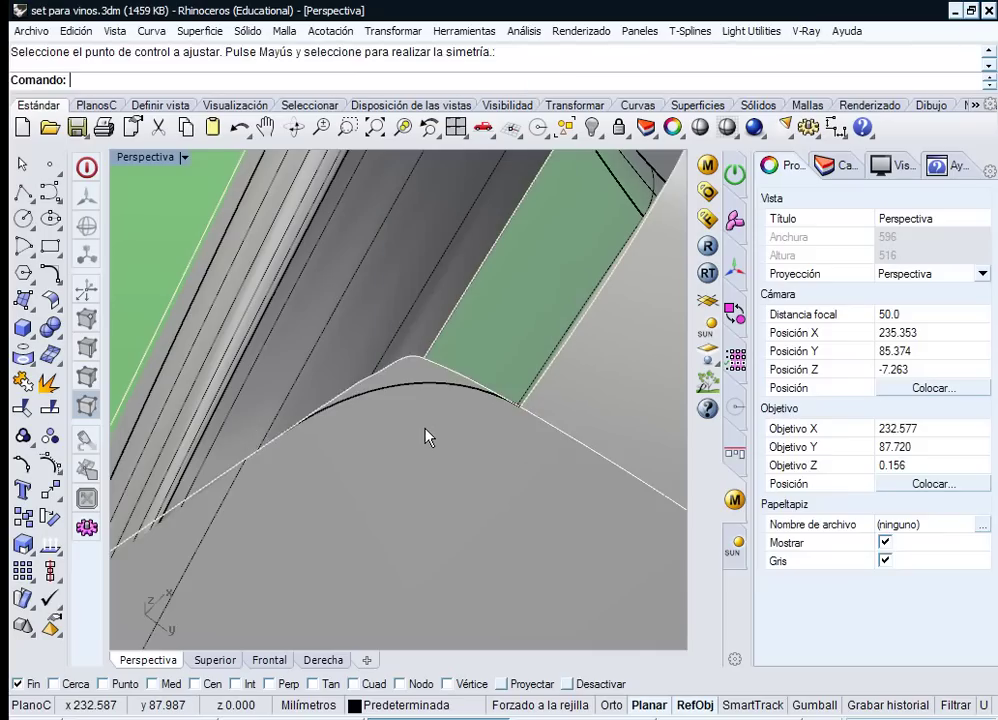
# - Split the bottom plate with the blend curve, then delete the leftover corner sliver and the blend curve
pyautogui.click(50, 407)
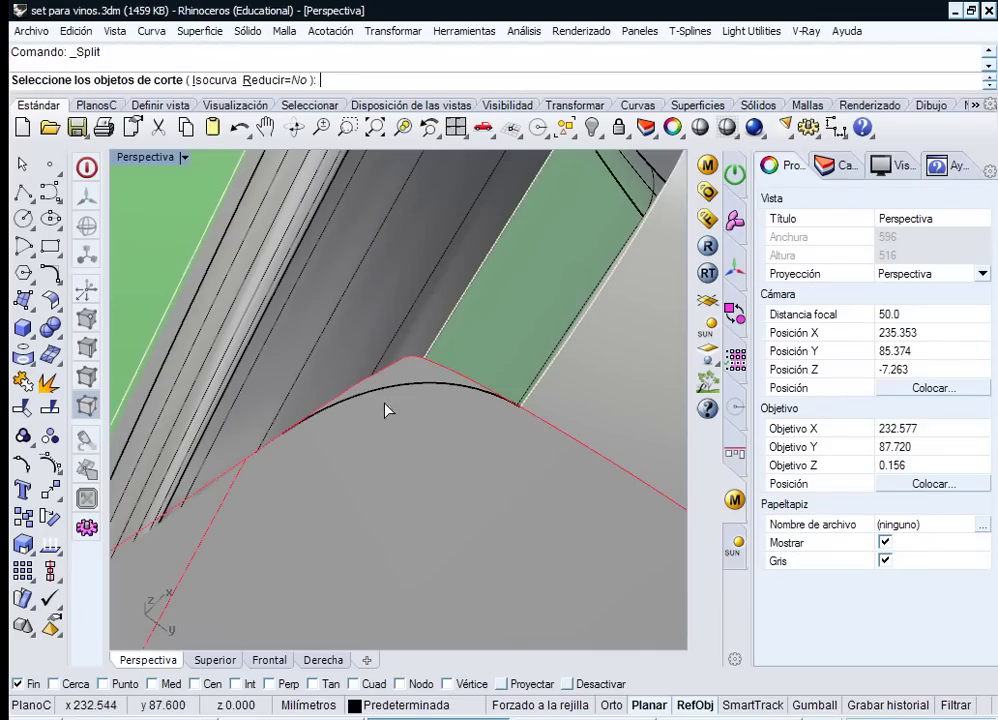
pyautogui.click(395, 402)
pyautogui.press('Return')
pyautogui.click(406, 377)
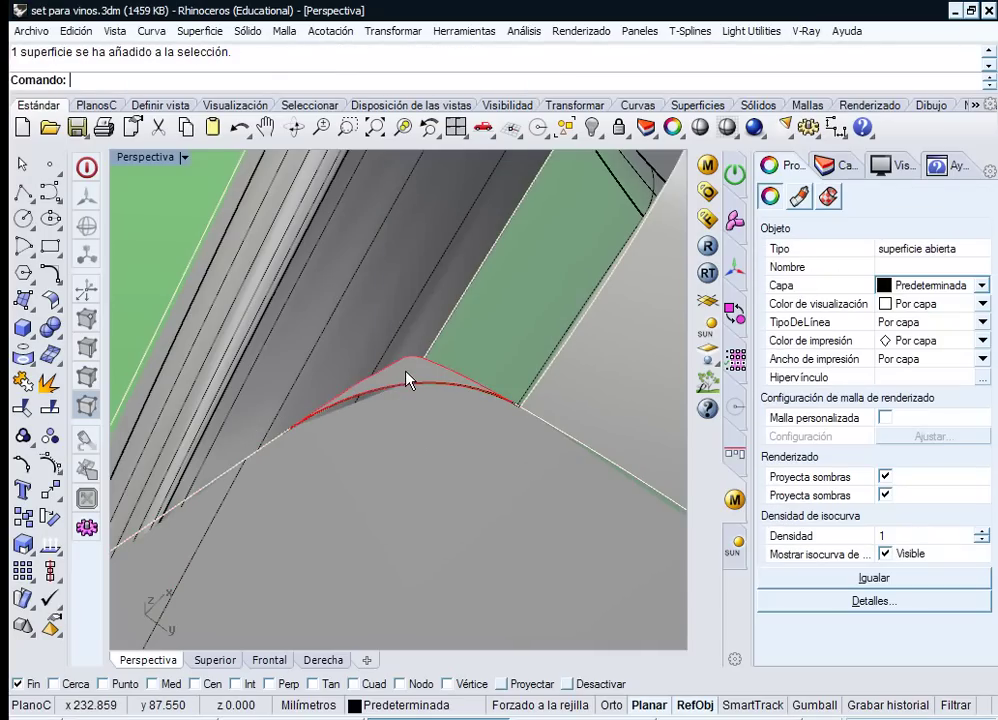
pyautogui.press('Delete')
pyautogui.click(404, 392)
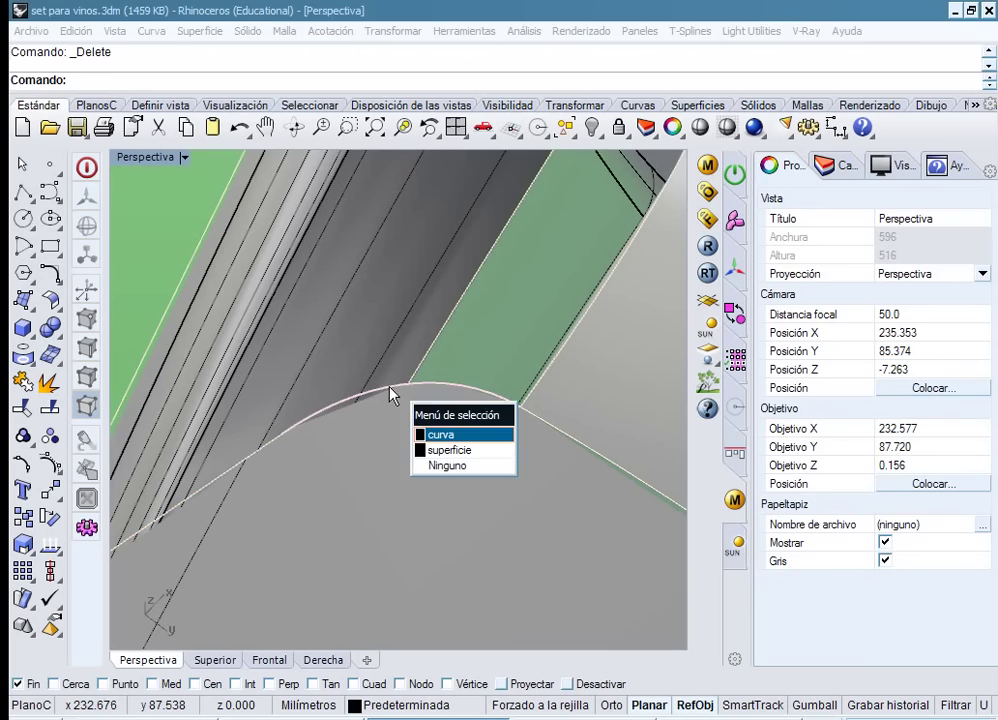
pyautogui.click(418, 433)
pyautogui.press('Delete')
# - Extract the short rounded edge surface beside the plate's rounded corner and delete it
pyautogui.scroll(-6, 467, 378)
pyautogui.moveTo(467, 402)
pyautogui.mouseDown(button='right')
pyautogui.moveTo(475, 457)
pyautogui.moveTo(450, 414)
pyautogui.moveTo(460, 412)
pyautogui.mouseUp(button='right')
pyautogui.scroll(4, 460, 410)
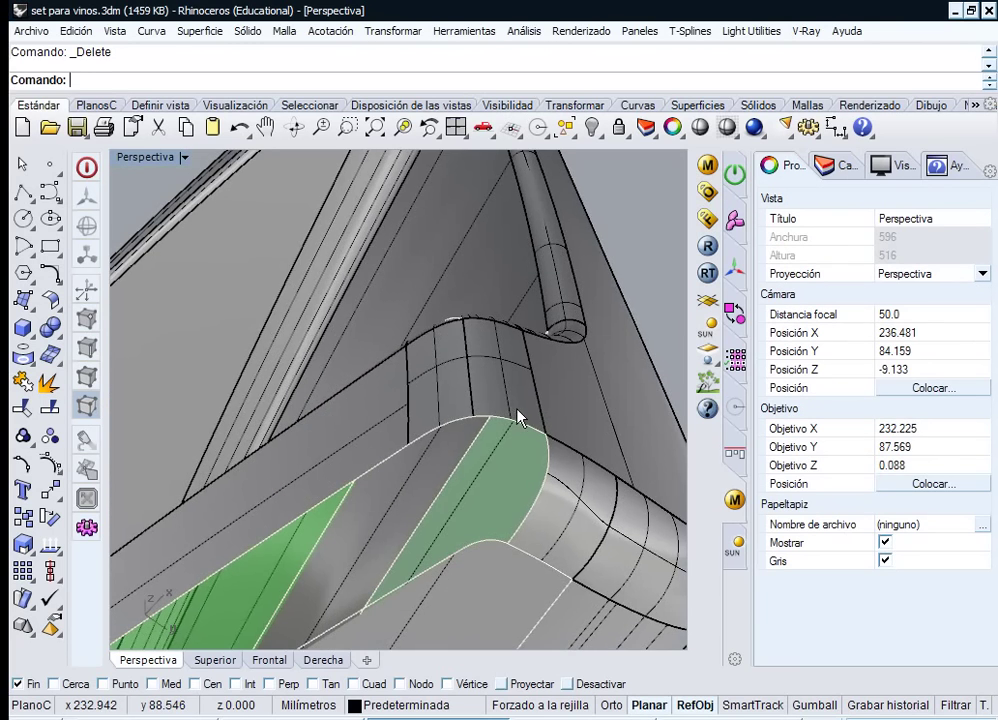
pyautogui.moveTo(535, 439); pyautogui.dragTo(475, 439, button='right')
pyautogui.moveTo(359, 466); pyautogui.dragTo(305, 484, button='right')
pyautogui.click(88, 443)
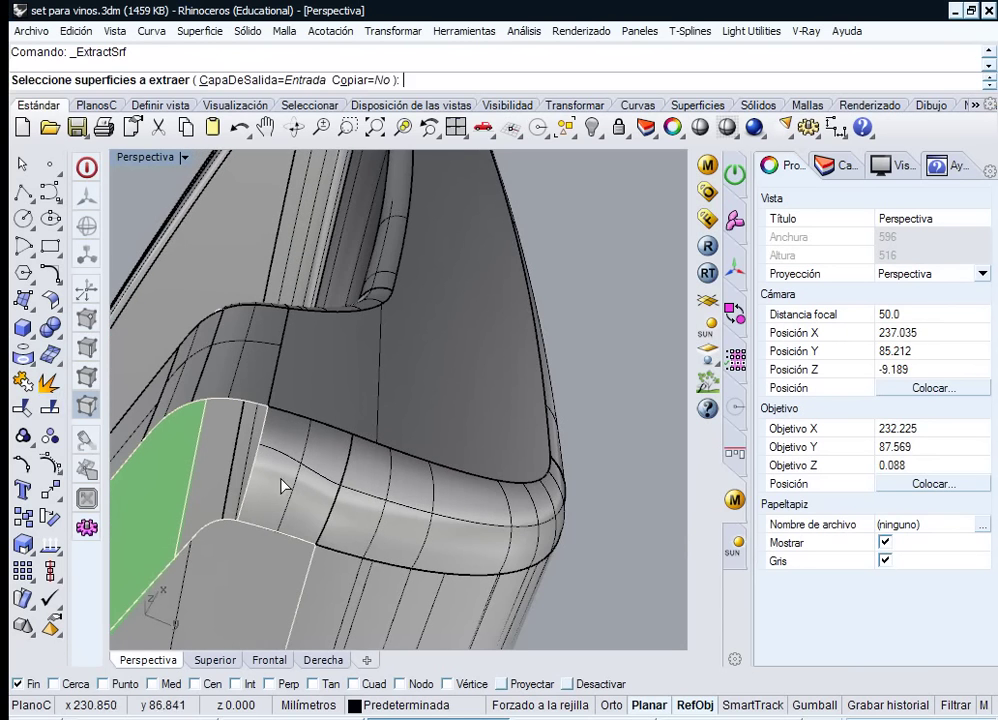
pyautogui.click(305, 490)
pyautogui.click(327, 481)
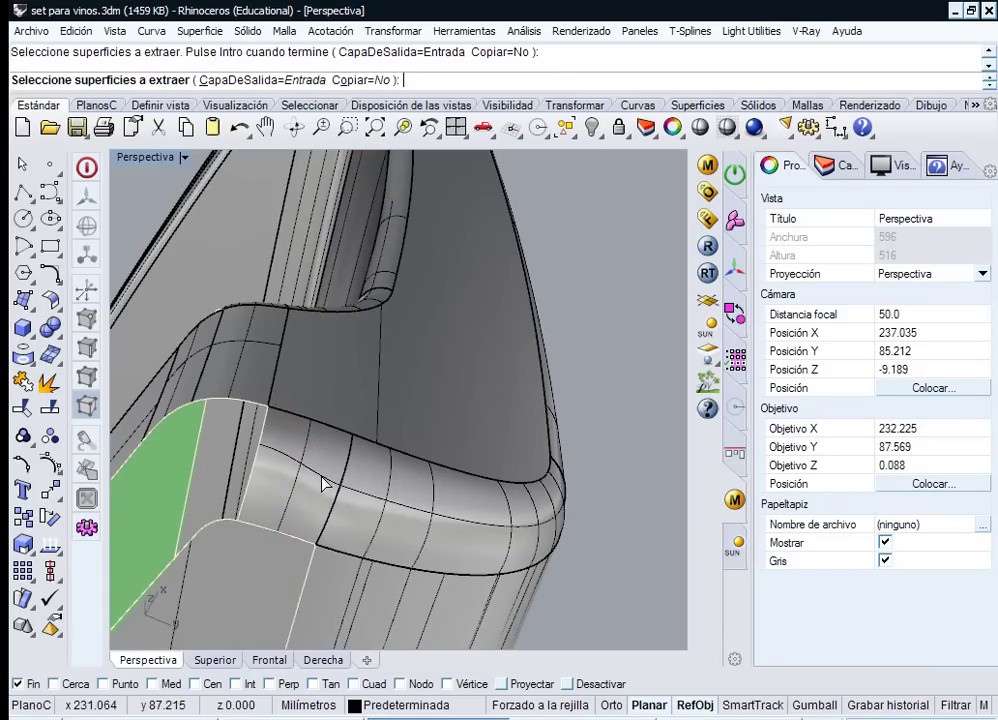
pyautogui.click(327, 481)
pyautogui.press('Return')
pyautogui.press('Delete')
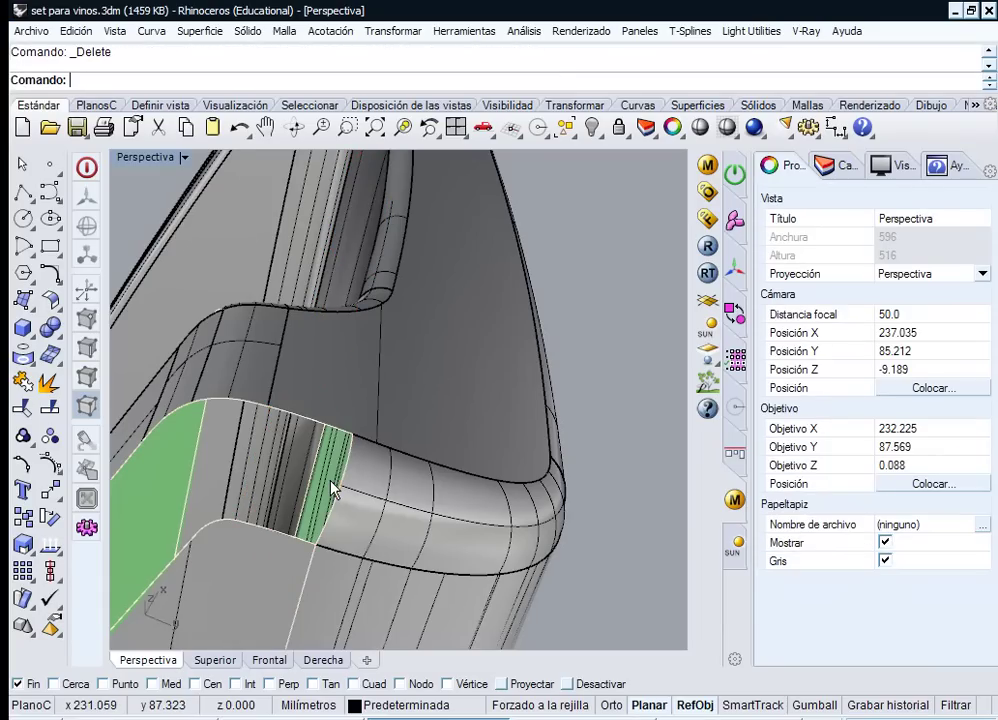
# - Extract the adjoining curved rounded edge surface that runs around to the side wall and delete it
pyautogui.moveTo(330, 486); pyautogui.dragTo(372, 335, button='right')
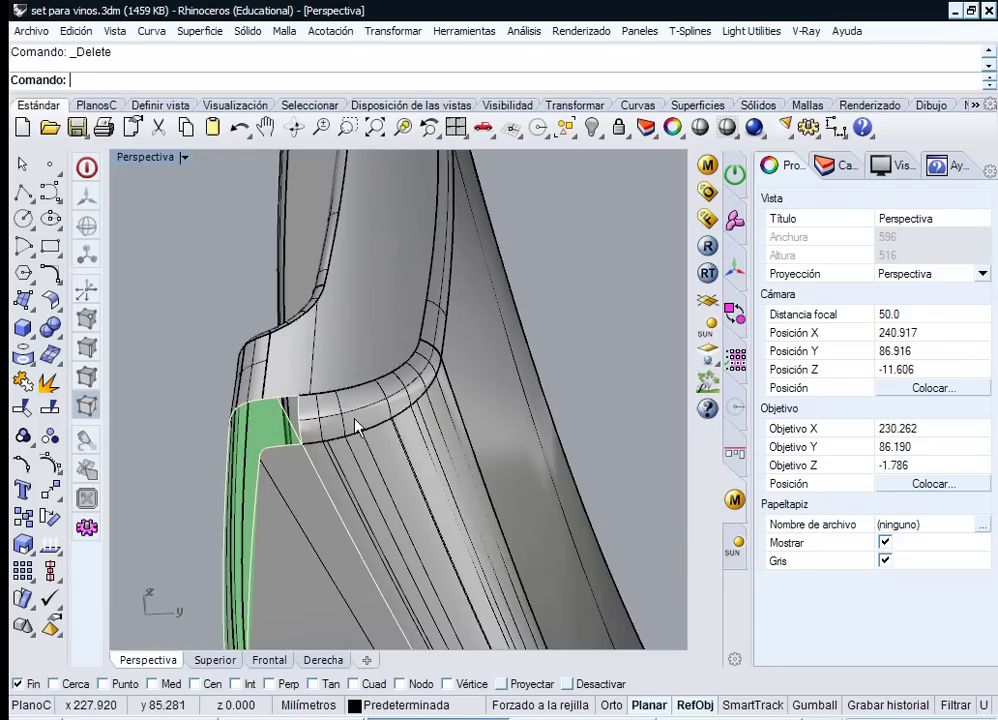
pyautogui.moveTo(352, 421)
pyautogui.mouseDown(button='right')
pyautogui.moveTo(383, 417)
pyautogui.moveTo(362, 430)
pyautogui.mouseUp(button='right')
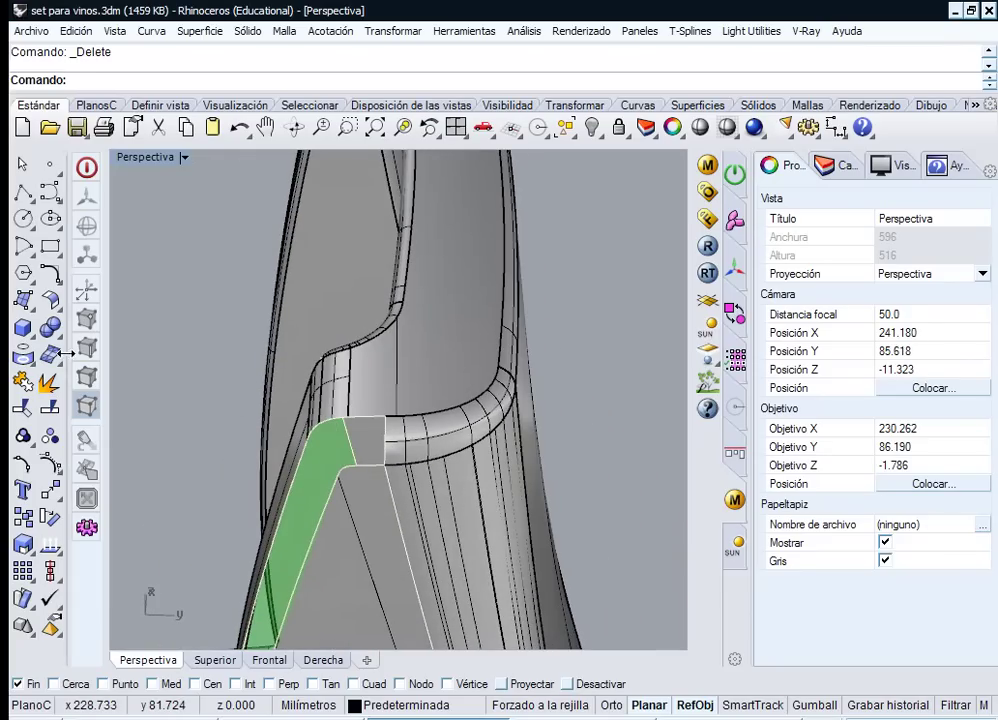
pyautogui.rightClick(49, 383)
pyautogui.click(416, 437)
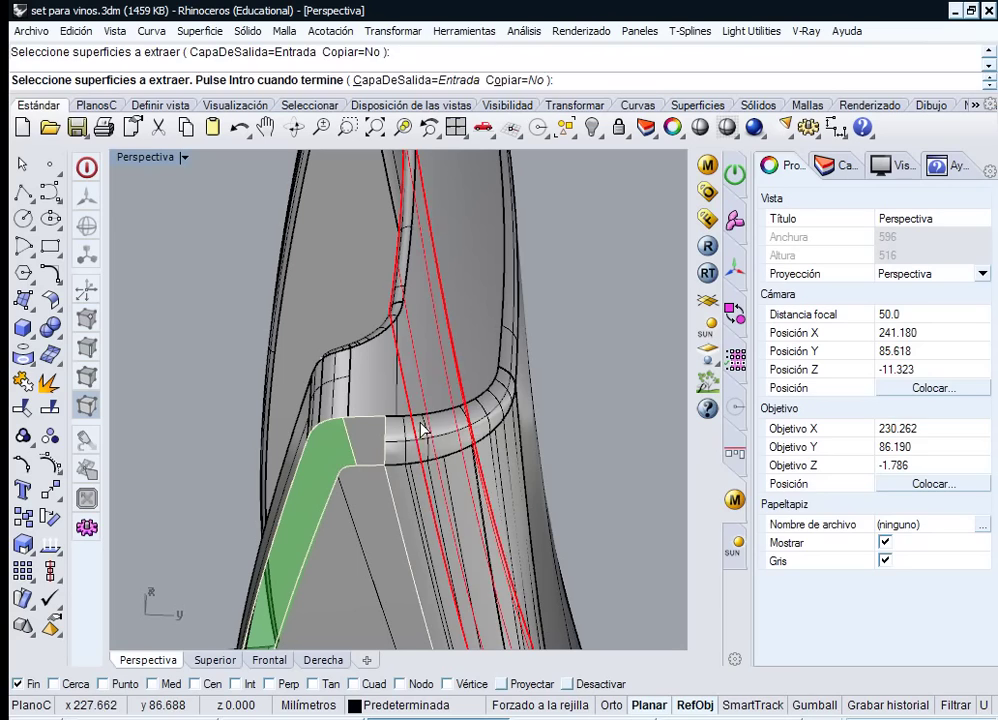
pyautogui.click(421, 430)
pyautogui.click(395, 452)
pyautogui.press('Return')
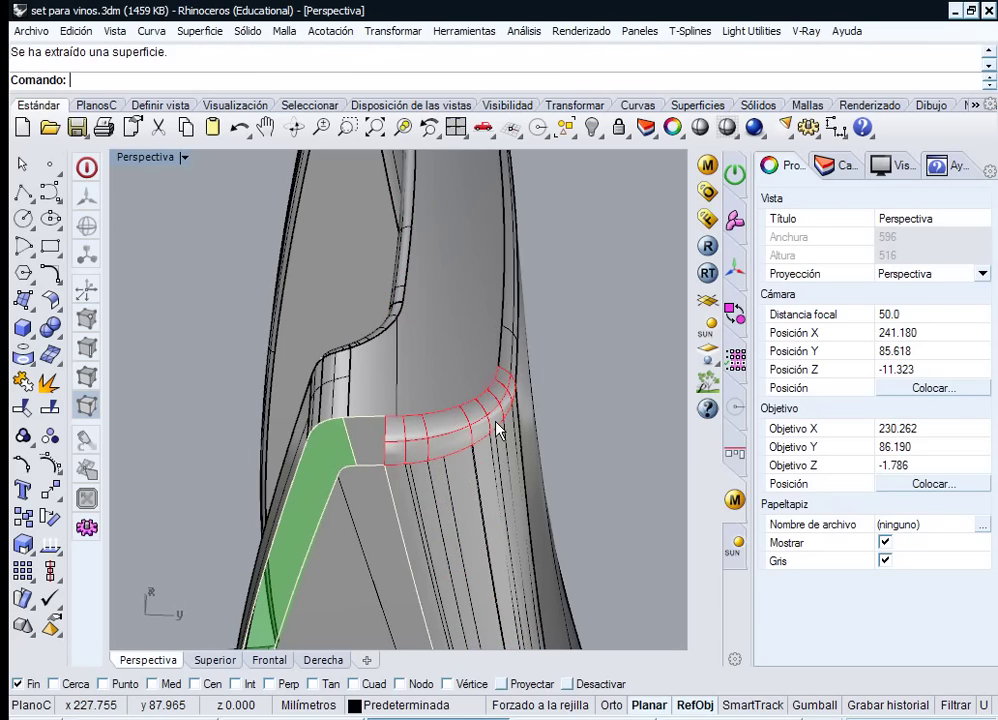
pyautogui.press('Delete')
# - Try a two-rail sweep over the opened gap, chaining the wall-side edges around the corner and along the long side as first rail
pyautogui.moveTo(500, 428); pyautogui.dragTo(451, 366, button='right')
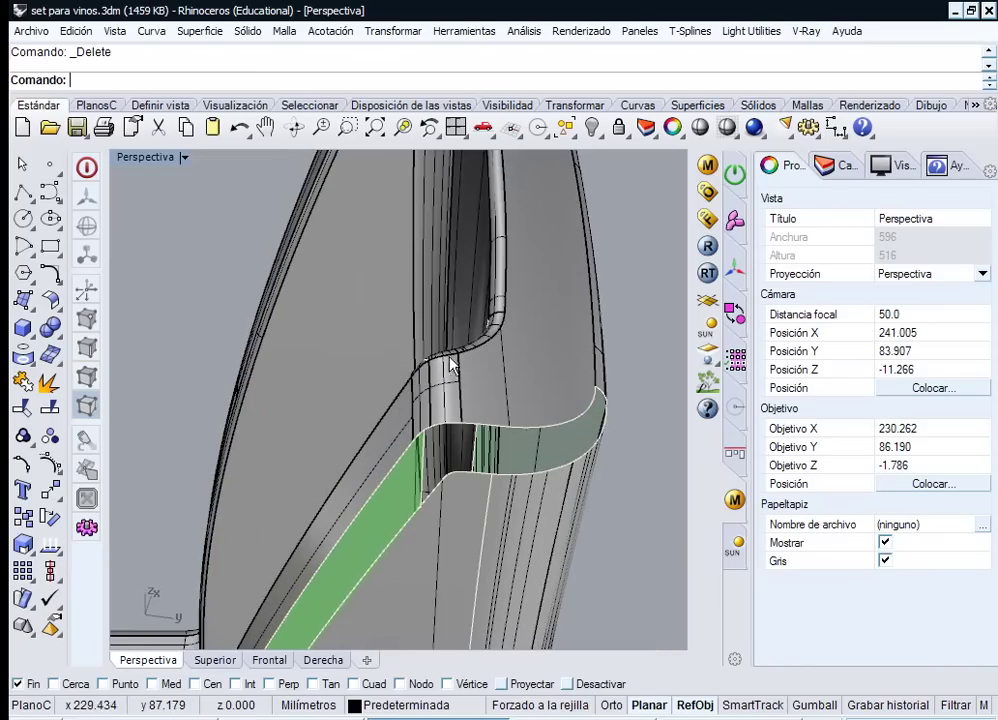
pyautogui.click(203, 37)
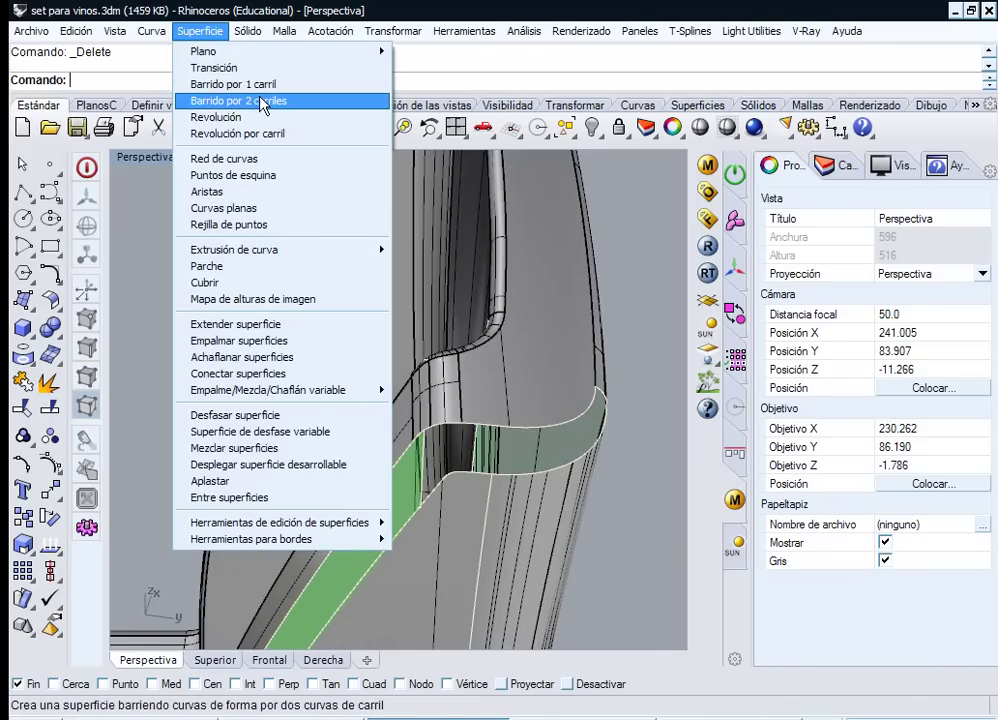
pyautogui.click(207, 97)
pyautogui.click(212, 80)
pyautogui.moveTo(590, 300); pyautogui.dragTo(443, 372, button='right')
pyautogui.click(369, 396)
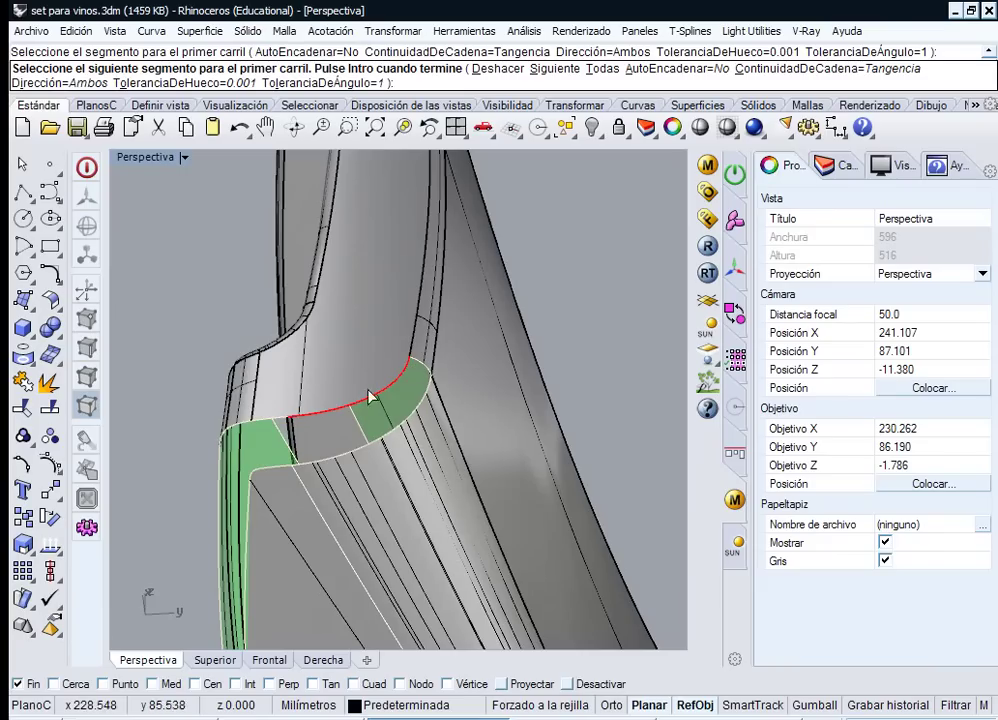
pyautogui.click(283, 419)
pyautogui.moveTo(250, 428); pyautogui.dragTo(440, 328, button='right')
pyautogui.click(417, 358)
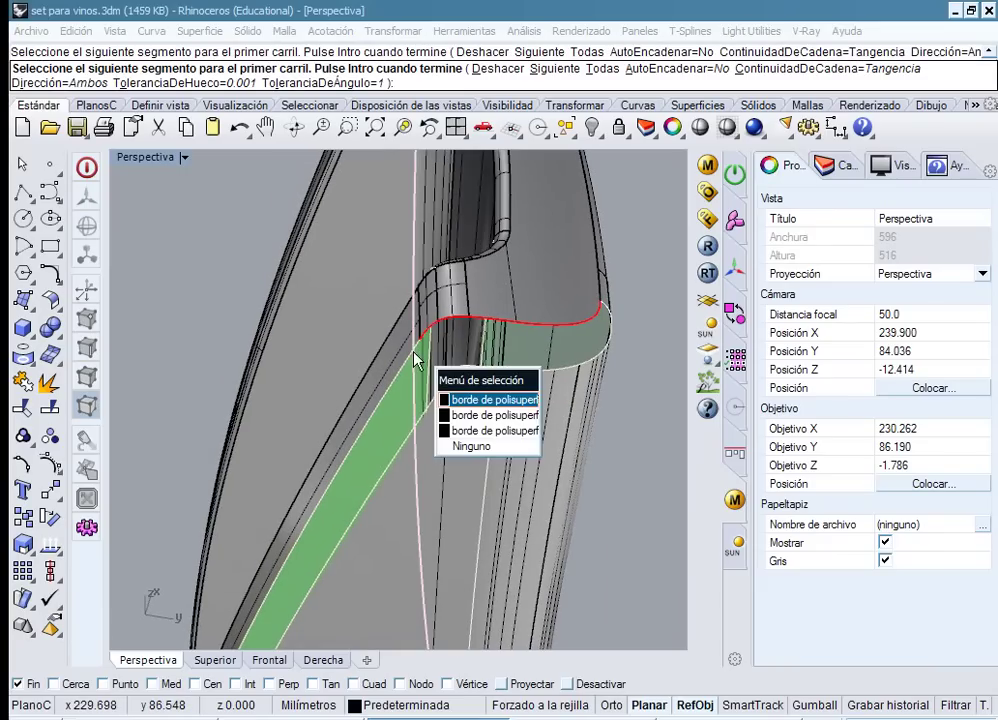
pyautogui.click(460, 433)
pyautogui.moveTo(406, 452); pyautogui.dragTo(499, 508, button='right')
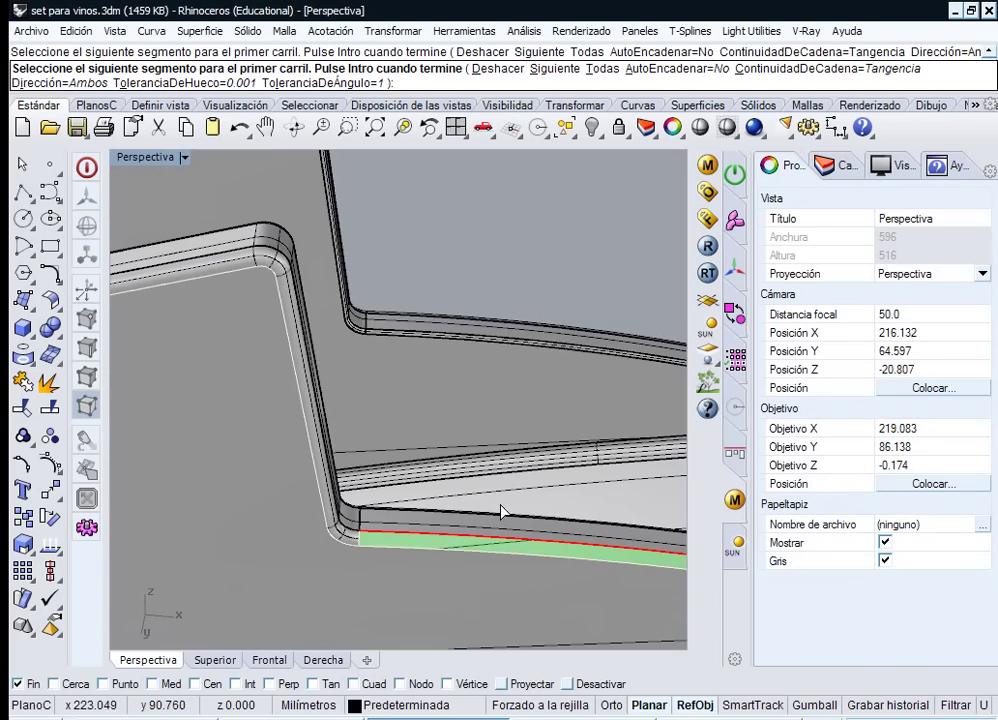
pyautogui.rightClick(575, 512)
# - Chain the opposite curved edge and the bottom plate's edge around the corner as the sweep's second rail
pyautogui.moveTo(575, 512); pyautogui.dragTo(532, 379, button='right')
pyautogui.moveTo(355, 464); pyautogui.dragTo(499, 481, button='right')
pyautogui.scroll(3, 493, 452)
pyautogui.scroll(2, 493, 452)
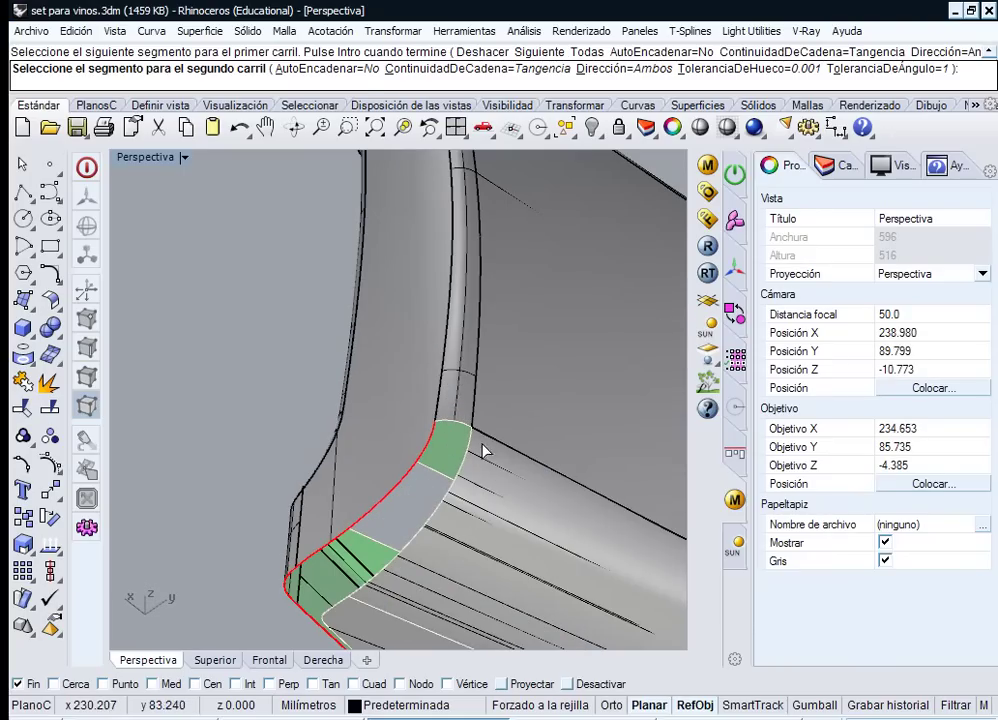
pyautogui.click(468, 447)
pyautogui.moveTo(403, 629); pyautogui.dragTo(474, 549, button='right')
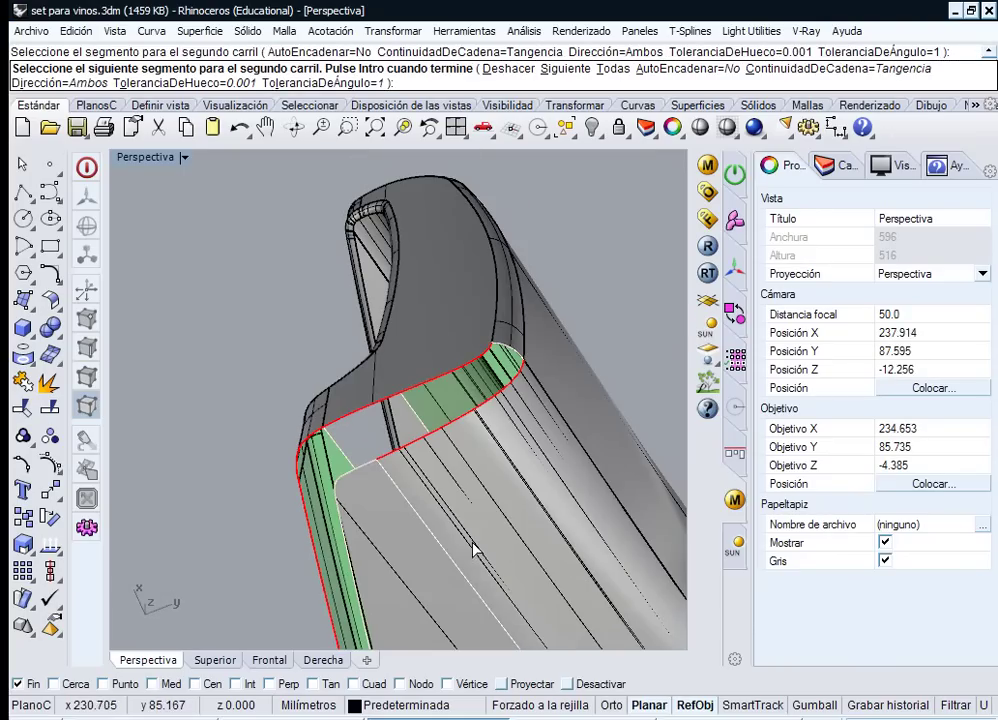
pyautogui.click(341, 486)
pyautogui.moveTo(363, 528); pyautogui.dragTo(130, 558, button='right')
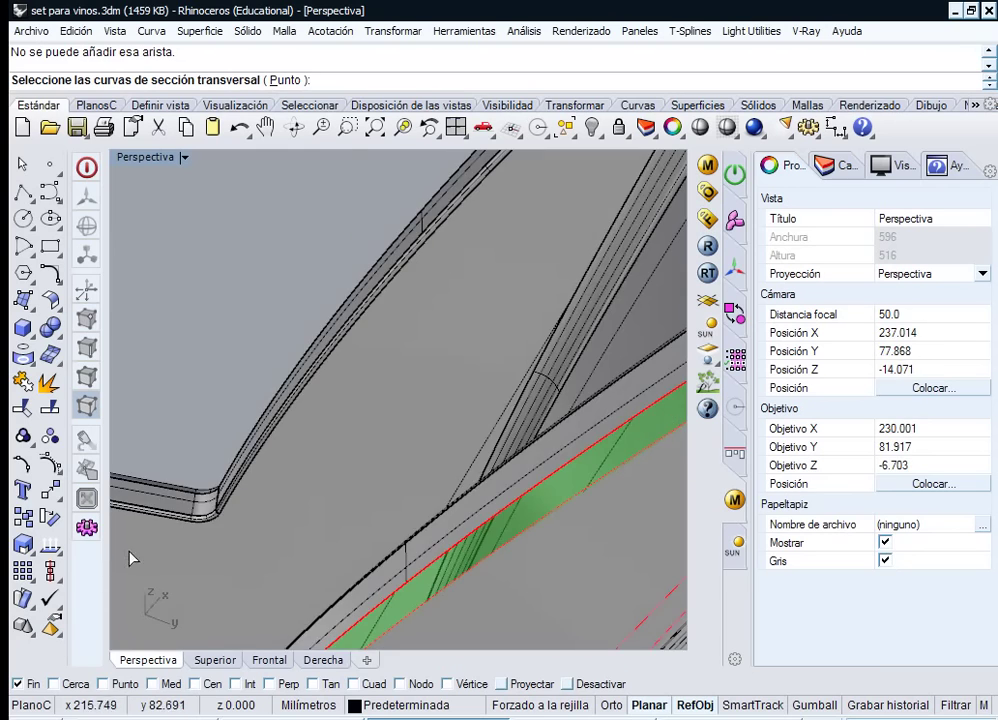
# - Try to complete the two-rail sweep with the rounded end edges of the gap as cross sections
pyautogui.scroll(-8, 342, 535)
pyautogui.keyDown('shift'); pyautogui.moveTo(352, 565); pyautogui.dragTo(472, 340, button='right'); pyautogui.keyUp('shift')
pyautogui.moveTo(383, 504); pyautogui.dragTo(342, 445, button='right')
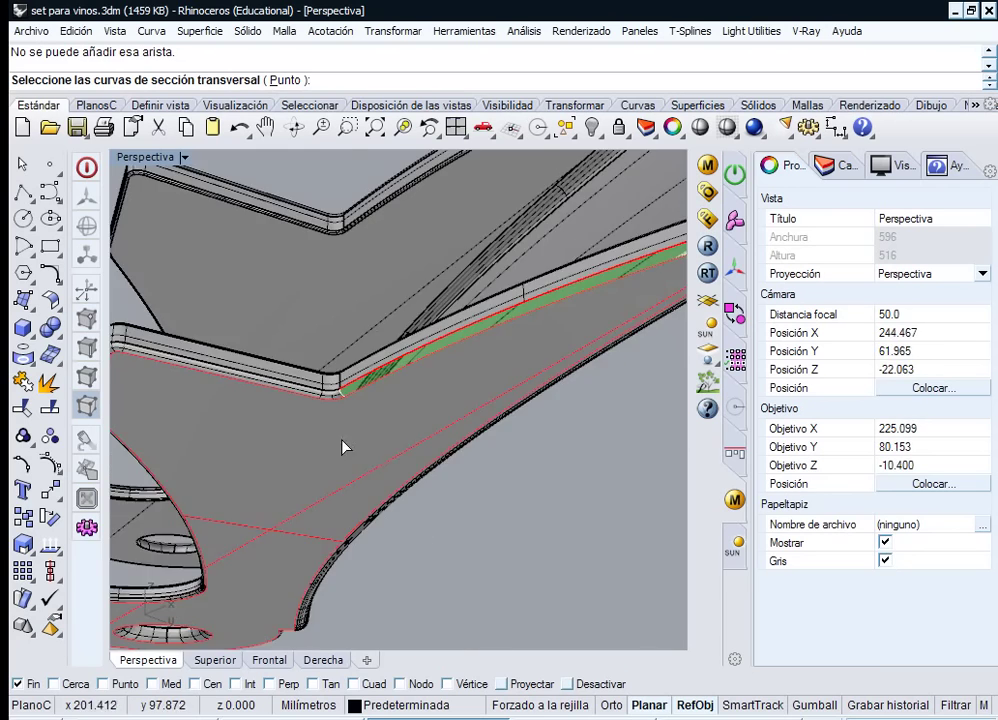
pyautogui.scroll(5, 342, 420)
pyautogui.click(344, 375)
pyautogui.keyDown('shift'); pyautogui.moveTo(356, 372); pyautogui.dragTo(372, 318, button='right'); pyautogui.keyUp('shift')
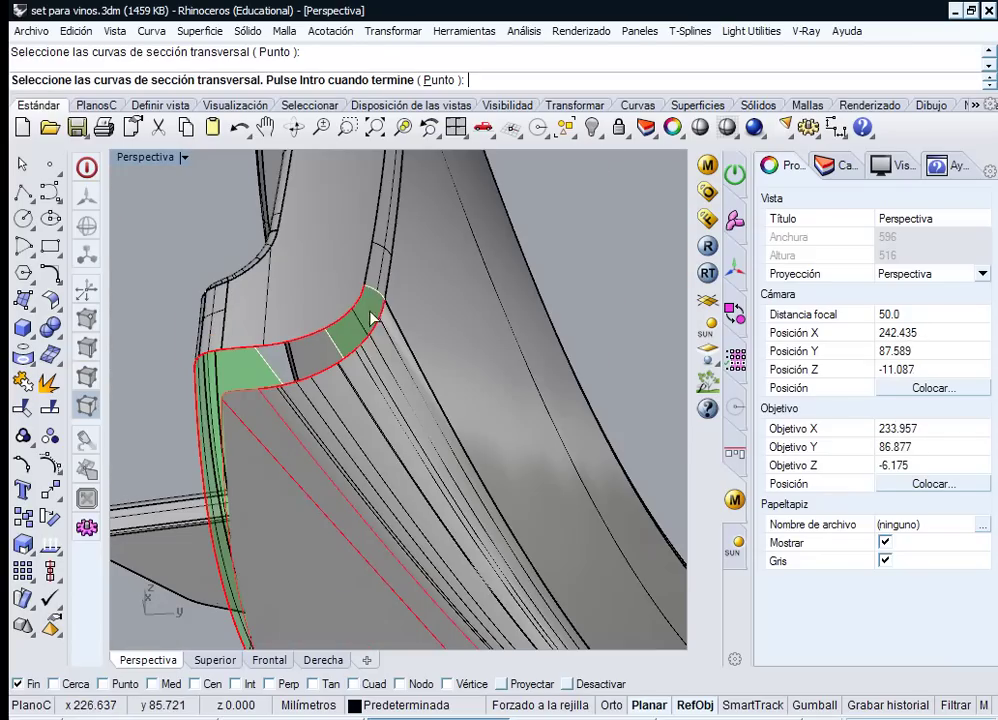
pyautogui.click(377, 291)
pyautogui.rightClick(425, 308)
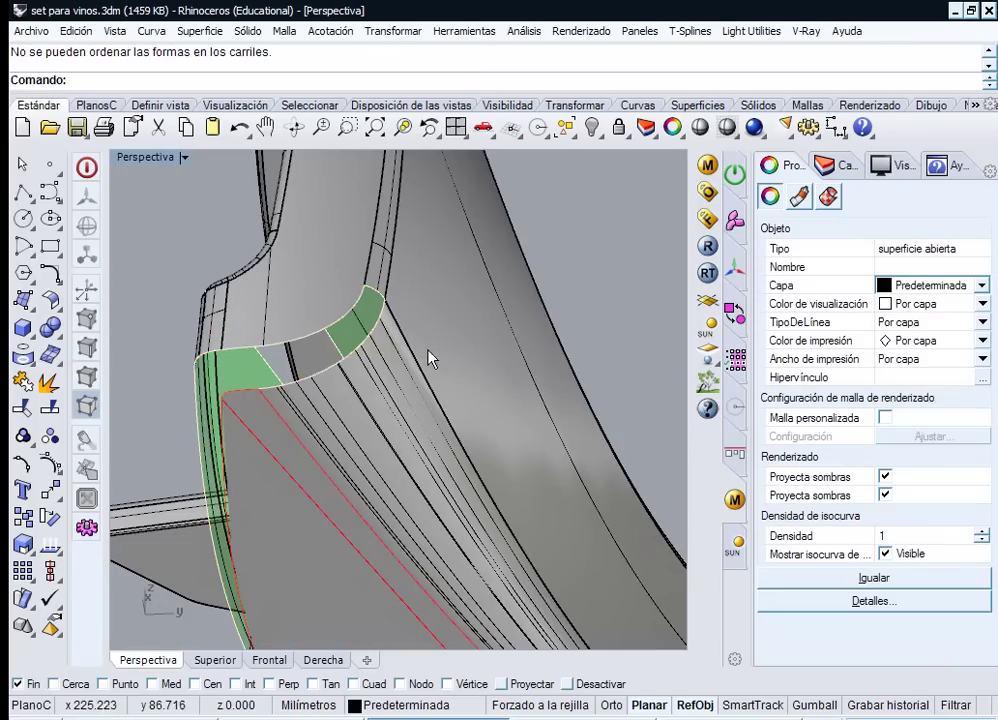
pyautogui.press('Escape')
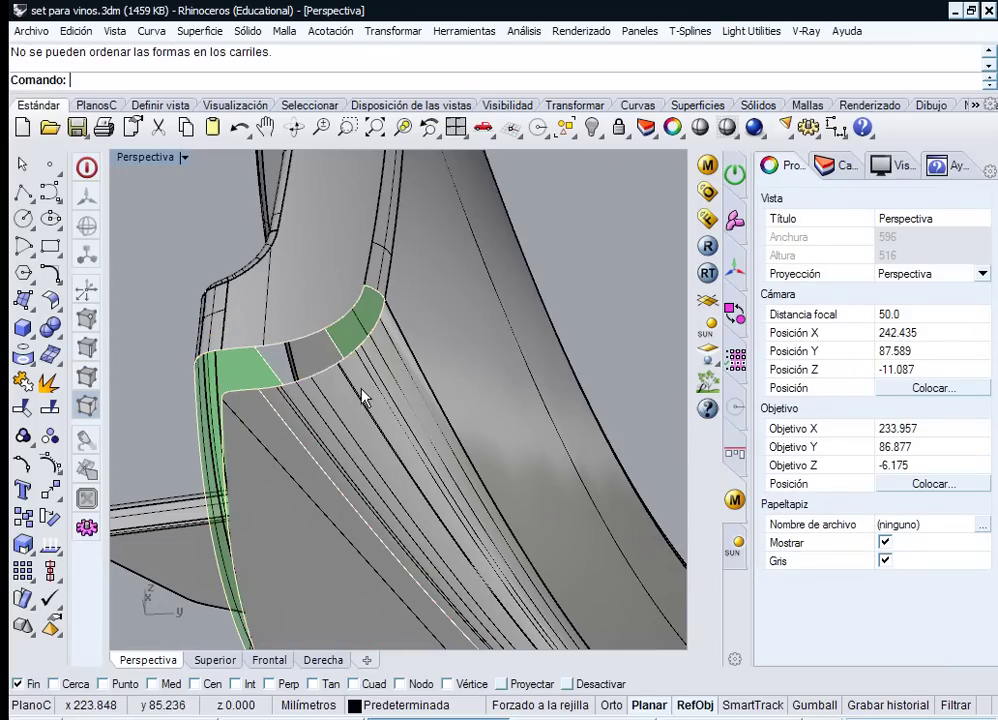
# - Duplicate the gap's lower edges as curves: the curved side edge, the short plate edge, the rounded corner and the long plate edge
pyautogui.press('F4')
pyautogui.click(378, 326)
pyautogui.click(251, 396)
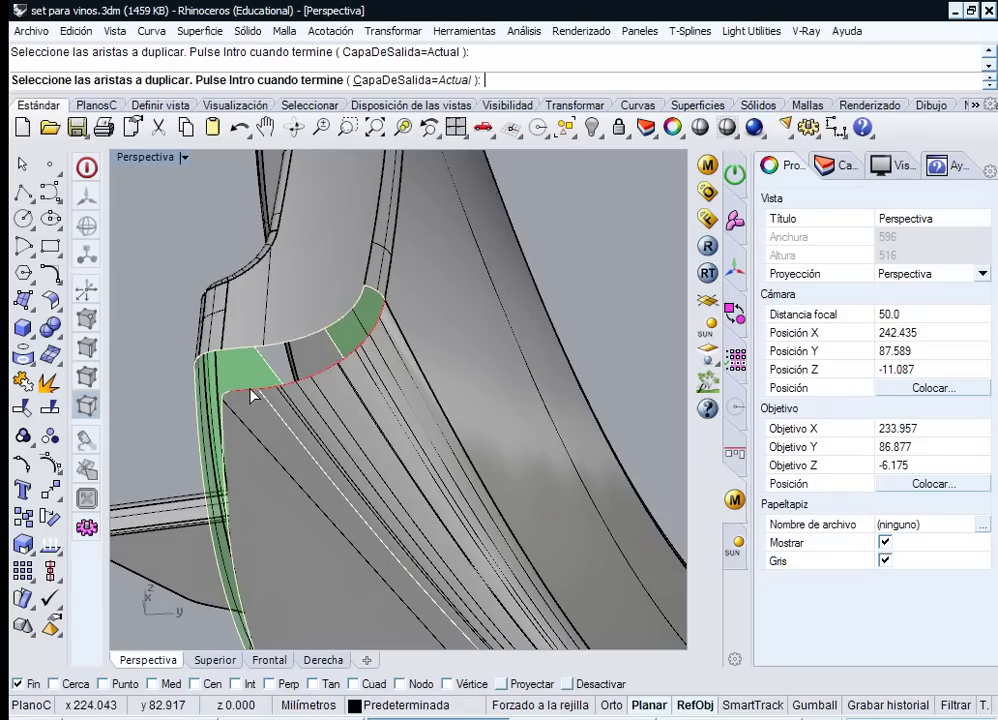
pyautogui.click(228, 400)
pyautogui.click(285, 456)
pyautogui.scroll(2, 222, 408)
pyautogui.scroll(2, 222, 408)
pyautogui.scroll(3, 235, 330)
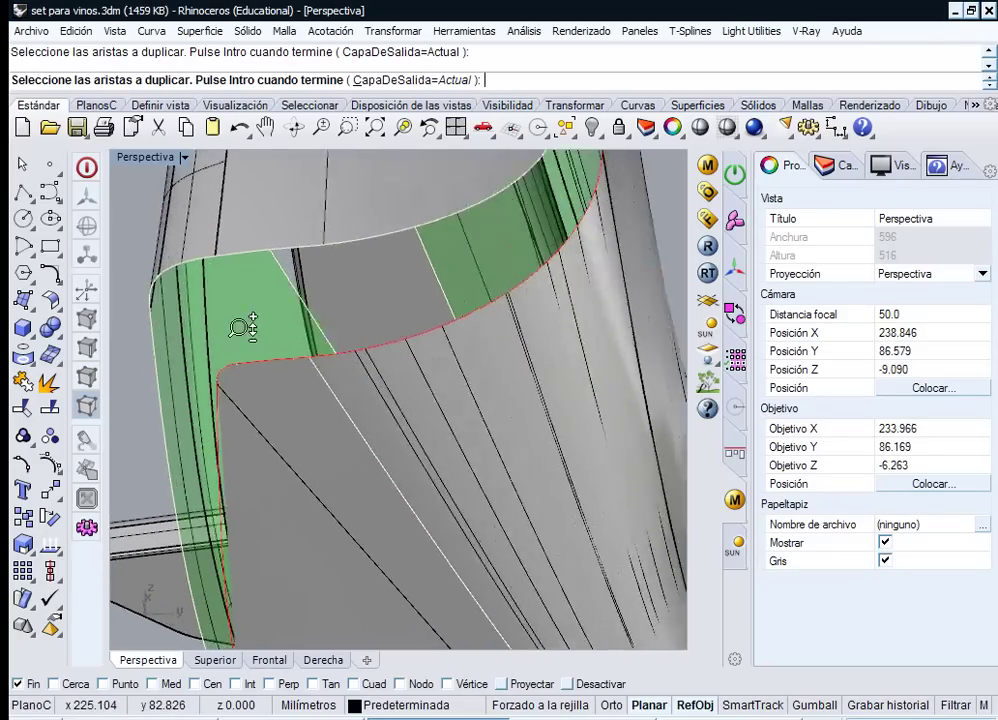
pyautogui.scroll(-3, 223, 401)
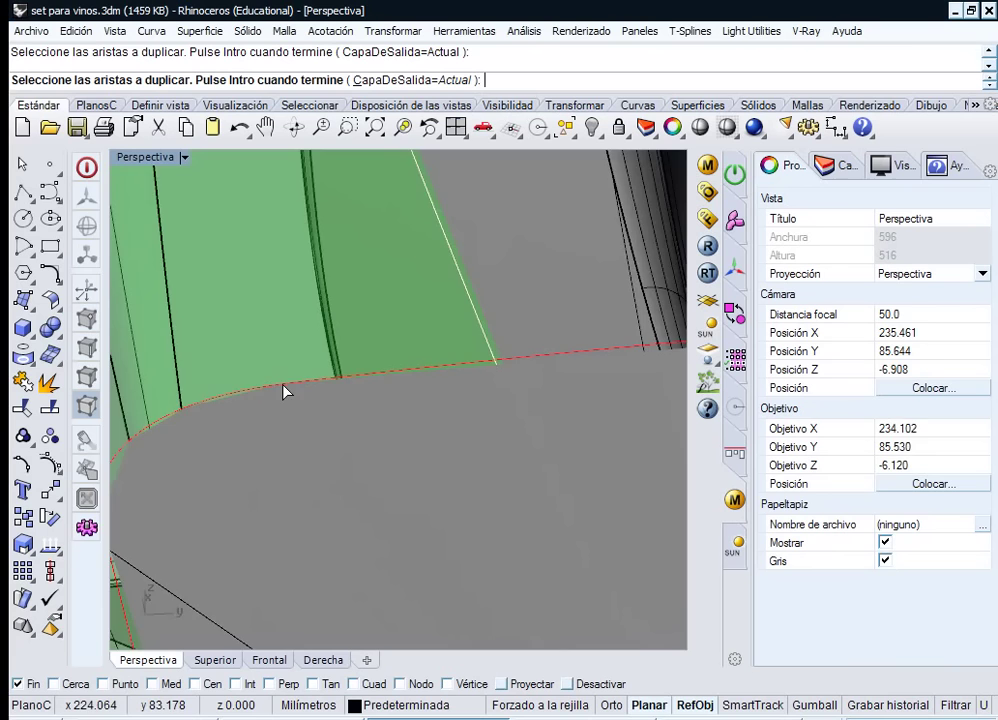
pyautogui.scroll(-3, 300, 480)
pyautogui.keyDown('shift'); pyautogui.moveTo(308, 500); pyautogui.dragTo(362, 245, button='right'); pyautogui.keyUp('shift')
pyautogui.moveTo(380, 530)
pyautogui.keyDown('shift'); pyautogui.mouseDown(button='right')
pyautogui.moveTo(417, 414)
pyautogui.moveTo(472, 374)
pyautogui.moveTo(601, 468)
pyautogui.mouseUp(button='right'); pyautogui.keyUp('shift')
pyautogui.scroll(-5, 452, 450)
pyautogui.keyDown('shift'); pyautogui.moveTo(325, 426); pyautogui.dragTo(482, 572, button='right'); pyautogui.keyUp('shift')
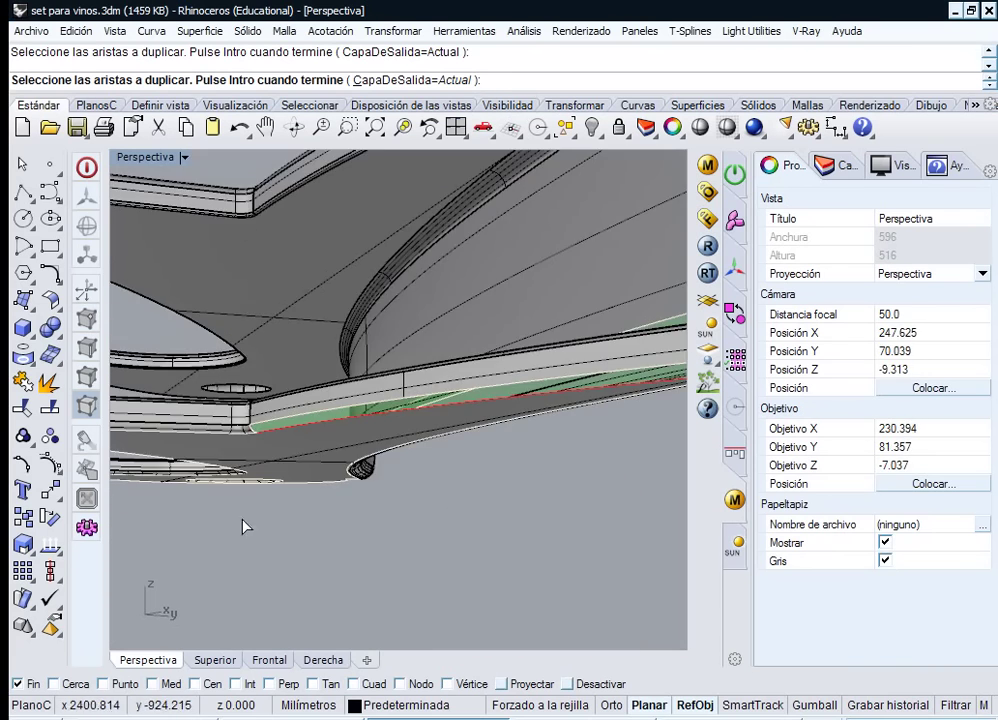
pyautogui.keyDown('shift'); pyautogui.moveTo(245, 526); pyautogui.dragTo(278, 398, button='right'); pyautogui.keyUp('shift')
pyautogui.scroll(4, 288, 290)
pyautogui.press('Return')
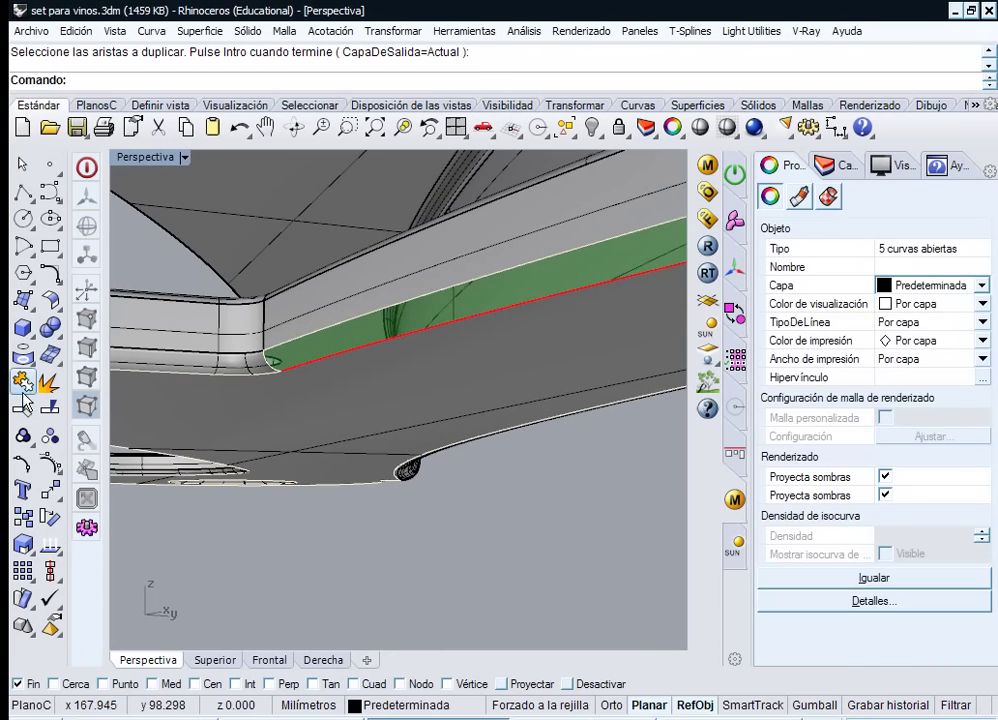
# - Join the duplicated lower edge curves and duplicate the tiny leftover edge segment between them at the rounded corner
pyautogui.click(20, 386)
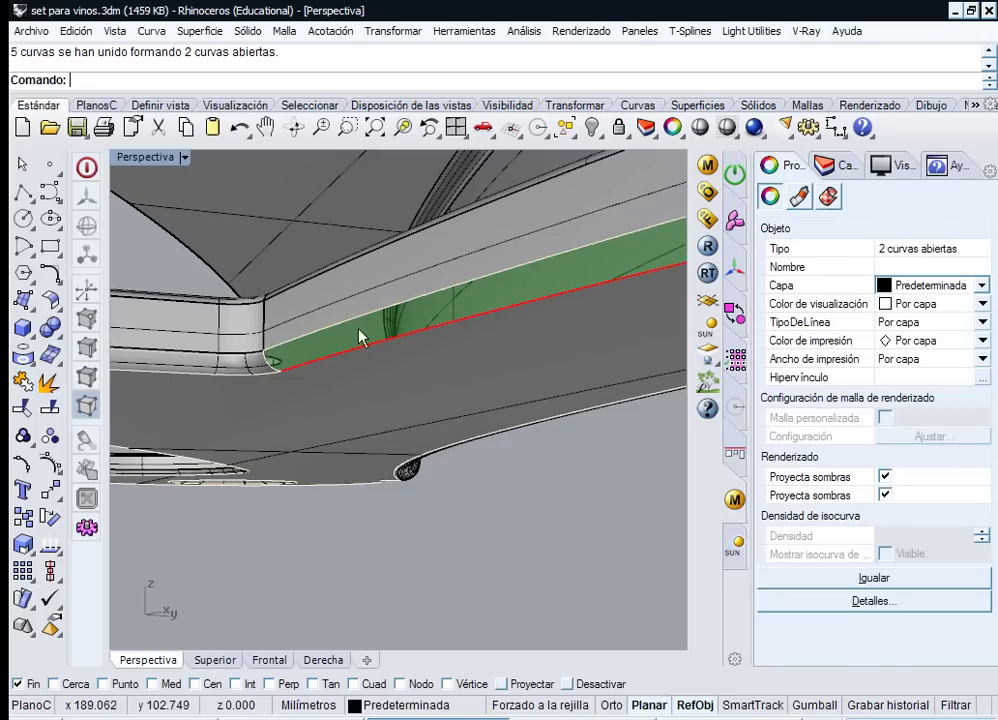
pyautogui.moveTo(447, 330); pyautogui.dragTo(678, 488, button='right')
pyautogui.moveTo(510, 445); pyautogui.dragTo(388, 253, button='right')
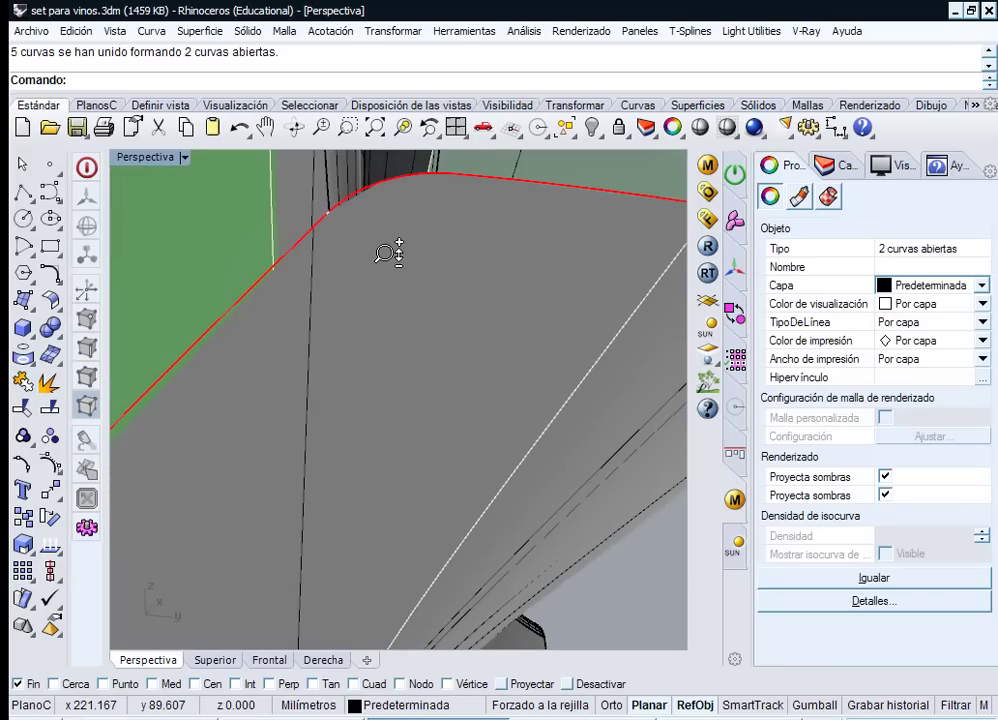
pyautogui.moveTo(318, 224)
pyautogui.keyDown('ctrl'); pyautogui.mouseDown(button='right')
pyautogui.moveTo(334, 205)
pyautogui.moveTo(327, 214)
pyautogui.mouseUp(button='right'); pyautogui.keyUp('ctrl')
pyautogui.rightClick(374, 241)
pyautogui.click(331, 214)
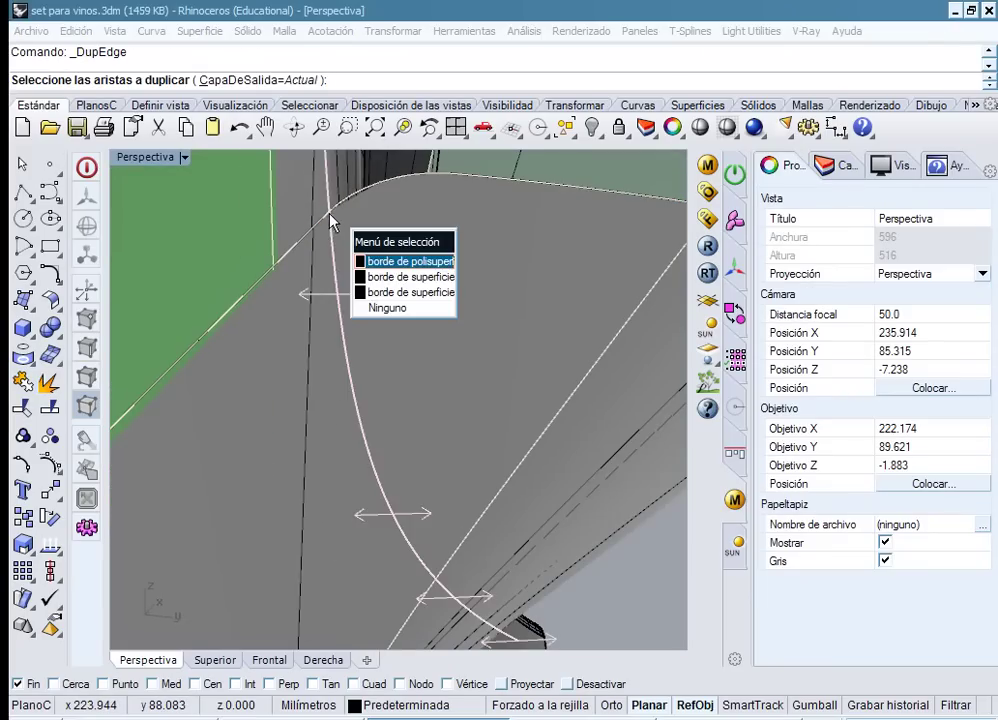
pyautogui.click(380, 292)
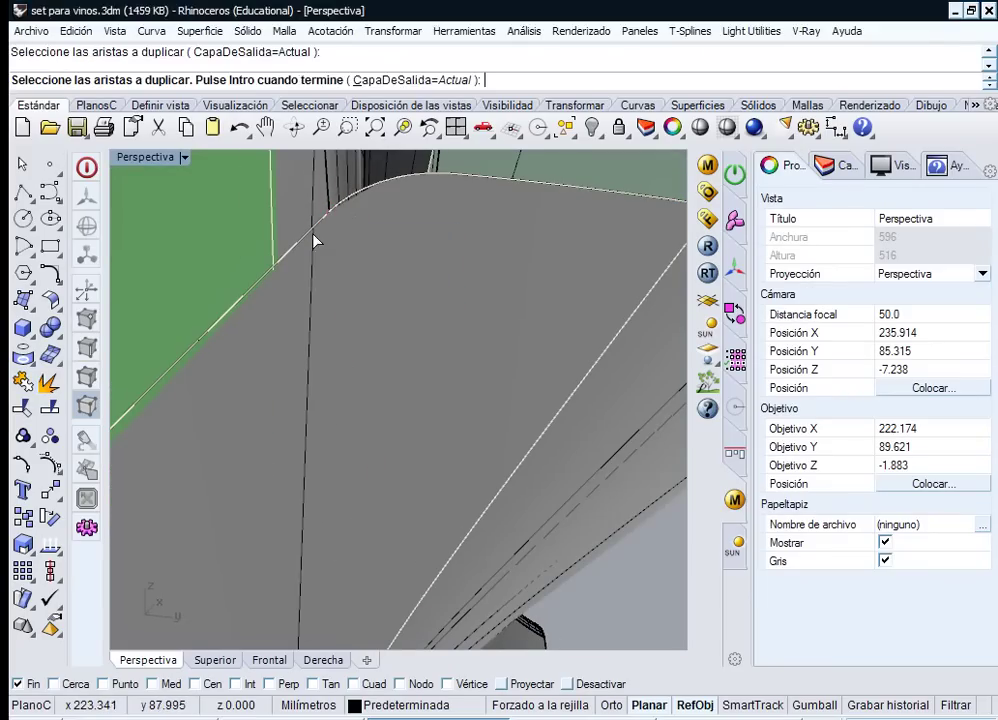
pyautogui.moveTo(319, 238)
pyautogui.keyDown('ctrl'); pyautogui.mouseDown(button='right')
pyautogui.moveTo(316, 197)
pyautogui.moveTo(321, 216)
pyautogui.mouseUp(button='right'); pyautogui.keyUp('ctrl')
pyautogui.rightClick(322, 228)
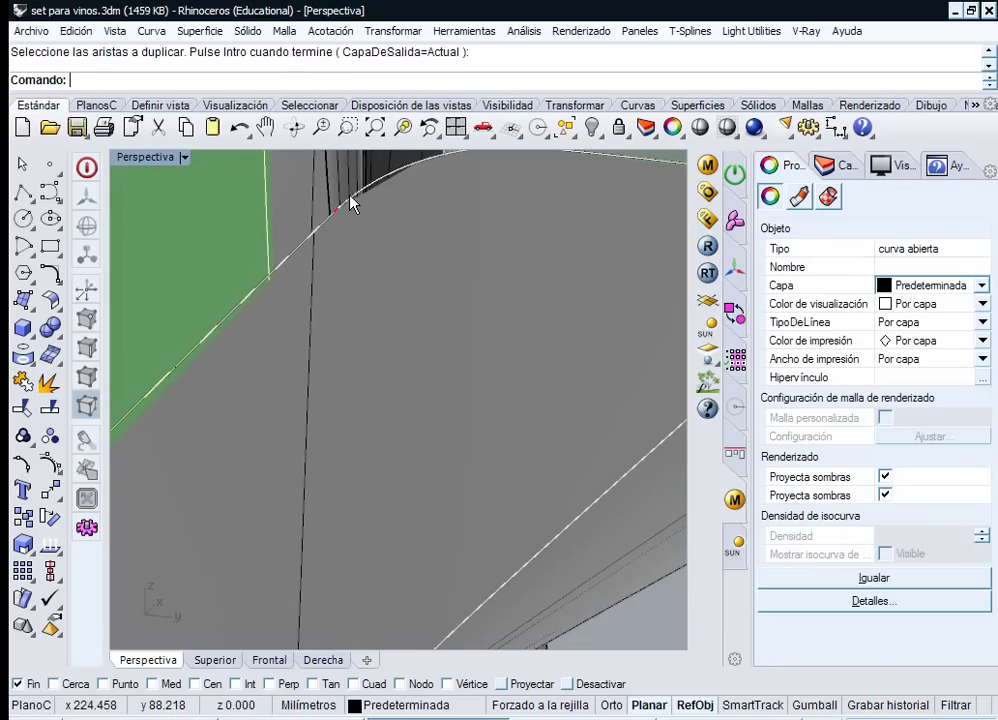
# - Join the tiny corner segment with the two adjoining lower curves into one continuous curve, excluding the surrounding polysurface
pyautogui.keyDown('shift'); pyautogui.click(349, 194); pyautogui.keyUp('shift')
pyautogui.click(334, 216)
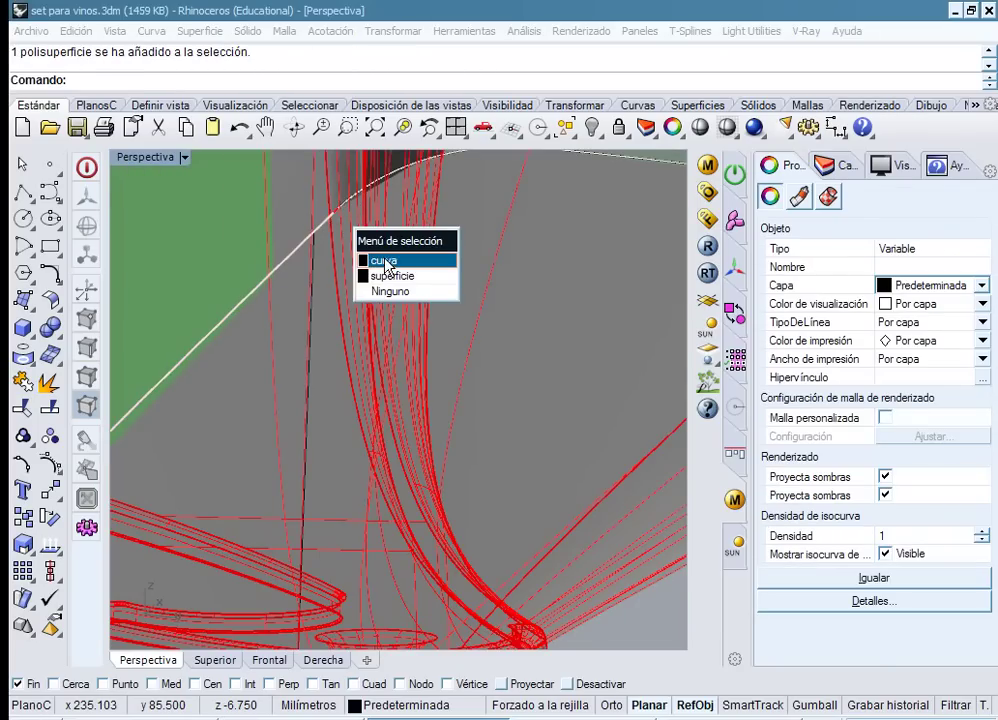
pyautogui.click(385, 262)
pyautogui.click(342, 203)
pyautogui.click(381, 250)
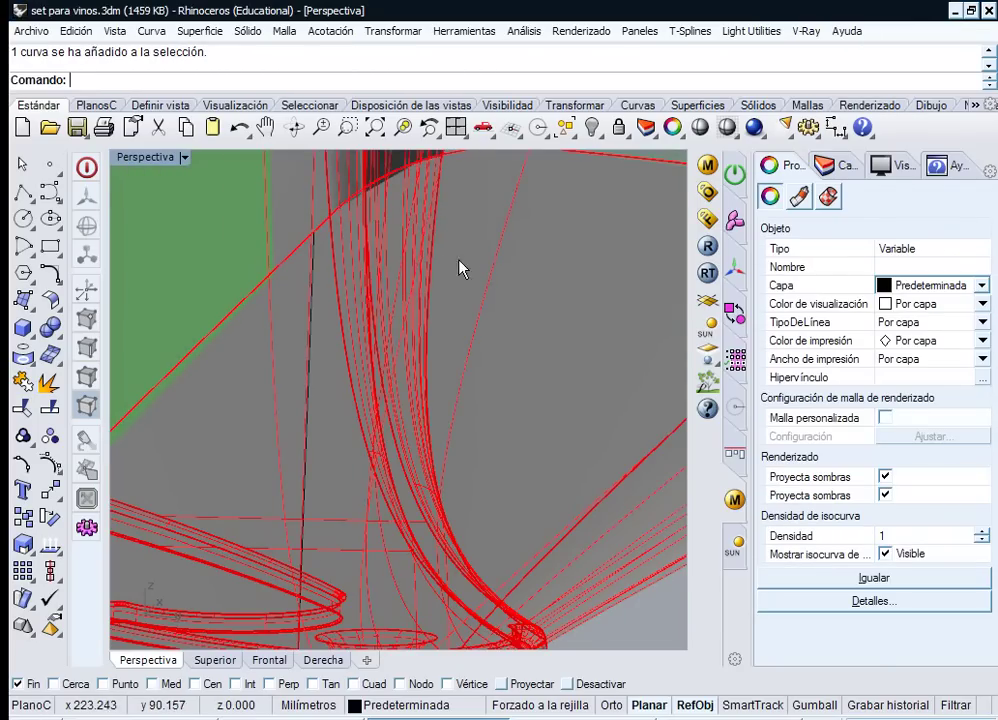
pyautogui.keyDown('ctrl'); pyautogui.click(485, 273); pyautogui.keyUp('ctrl')
pyautogui.click(18, 298)
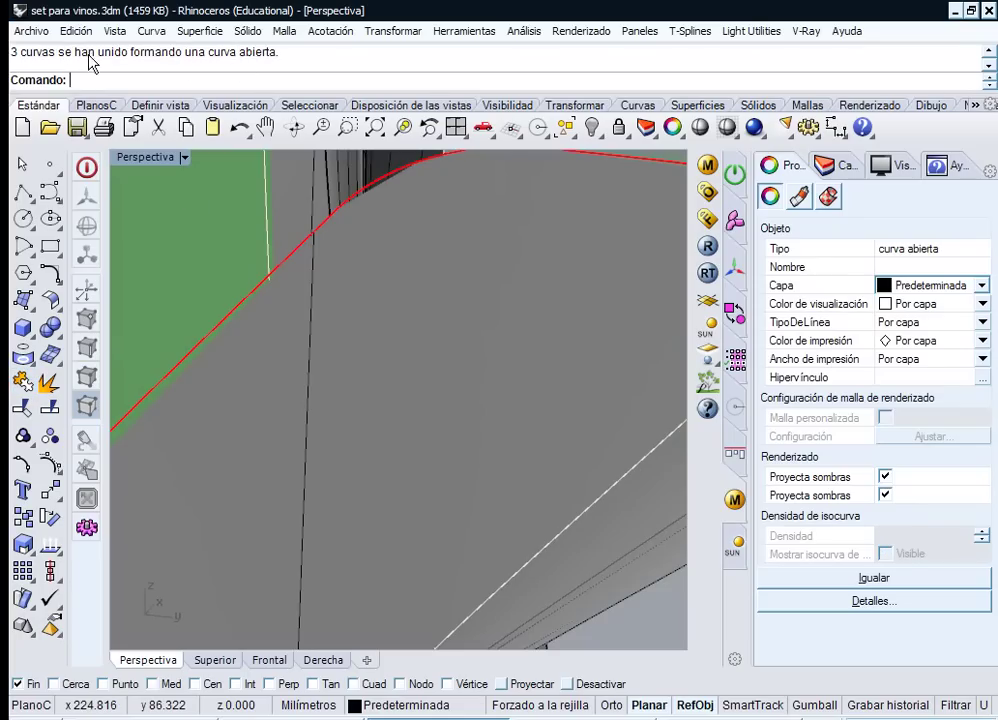
pyautogui.scroll(-10, 340, 280)
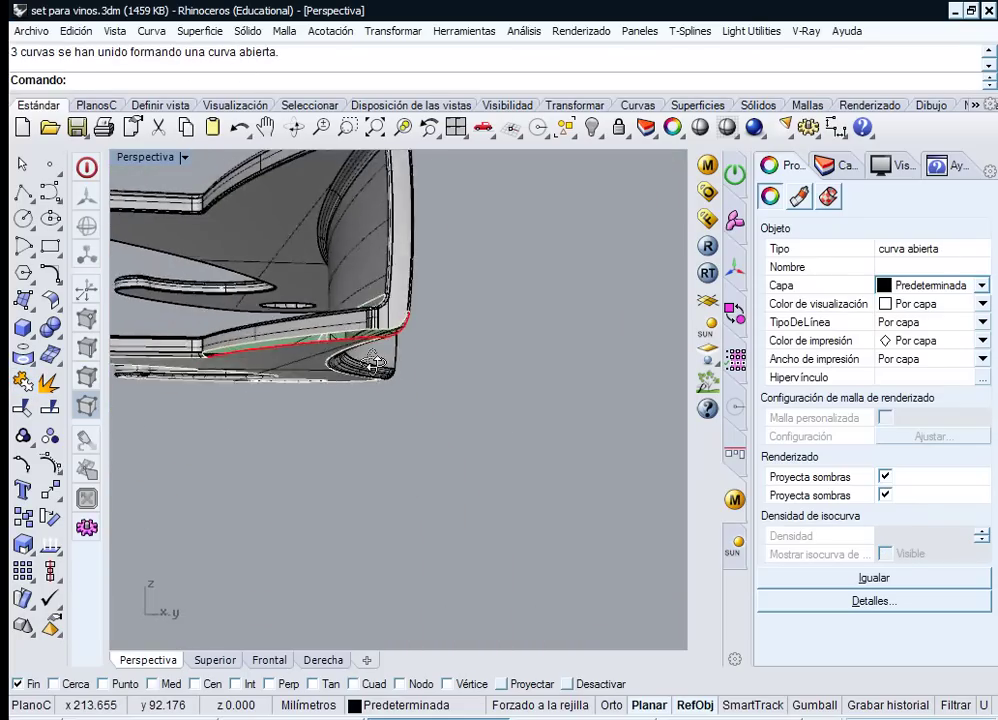
pyautogui.click(465, 382)
pyautogui.click(440, 362)
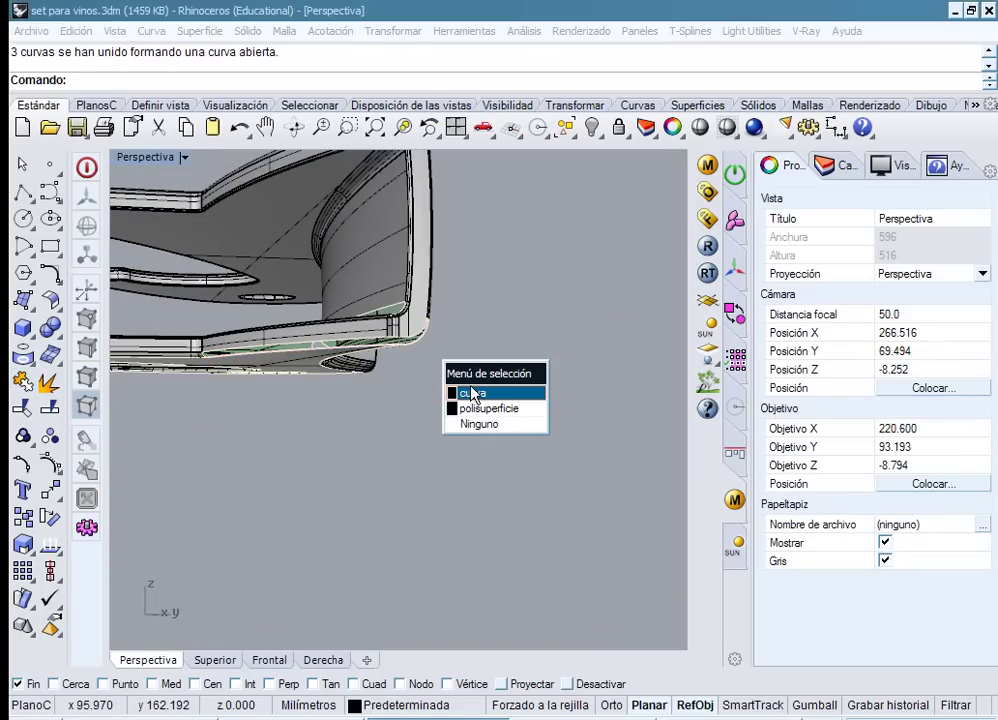
pyautogui.click(465, 392)
# - Duplicate the gap's upper edges around the corner and along the long side, and join them into one curve
pyautogui.moveTo(465, 392); pyautogui.dragTo(354, 330, button='right')
pyautogui.scroll(4, 357, 280)
pyautogui.scroll(5, 339, 226)
pyautogui.moveTo(339, 226); pyautogui.dragTo(337, 178, button='right')
pyautogui.rightClick(322, 193)
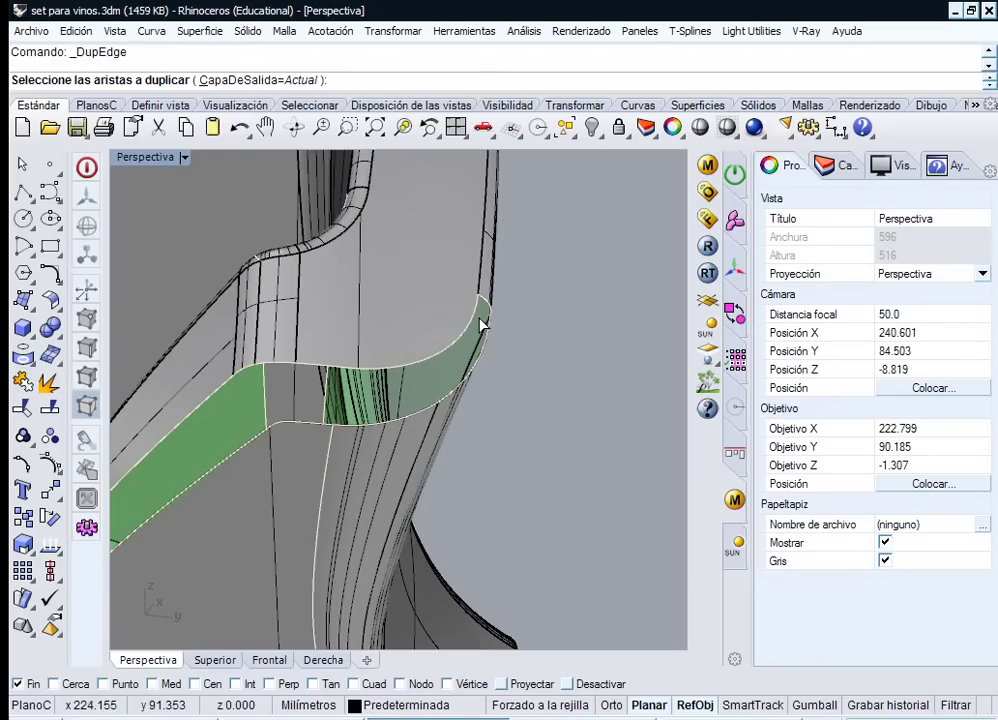
pyautogui.click(387, 366)
pyautogui.click(349, 377)
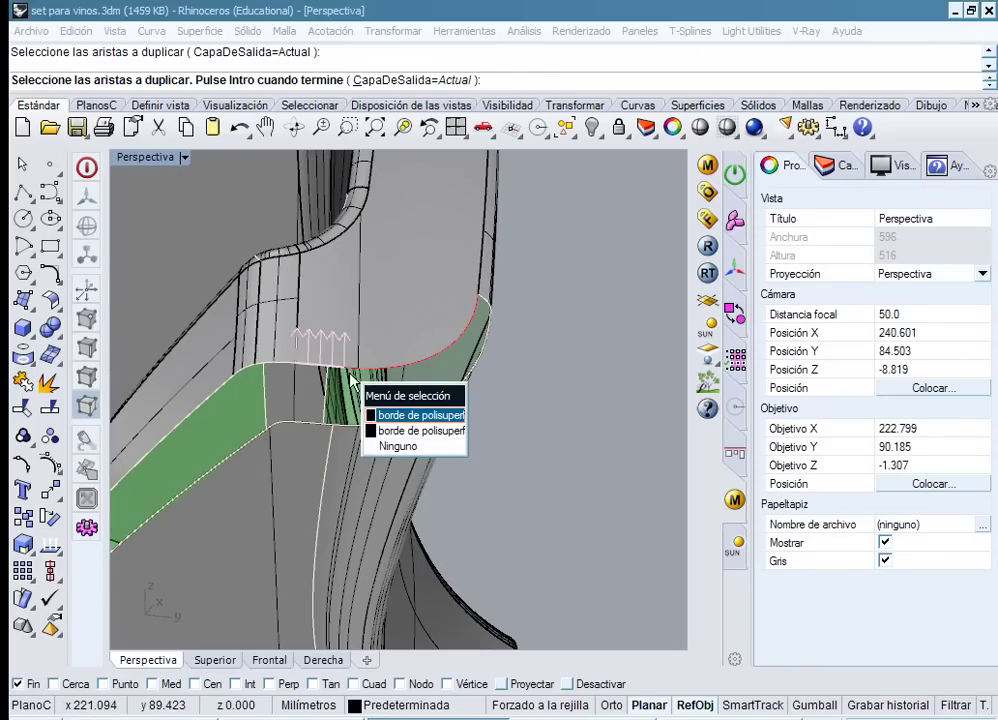
pyautogui.click(395, 415)
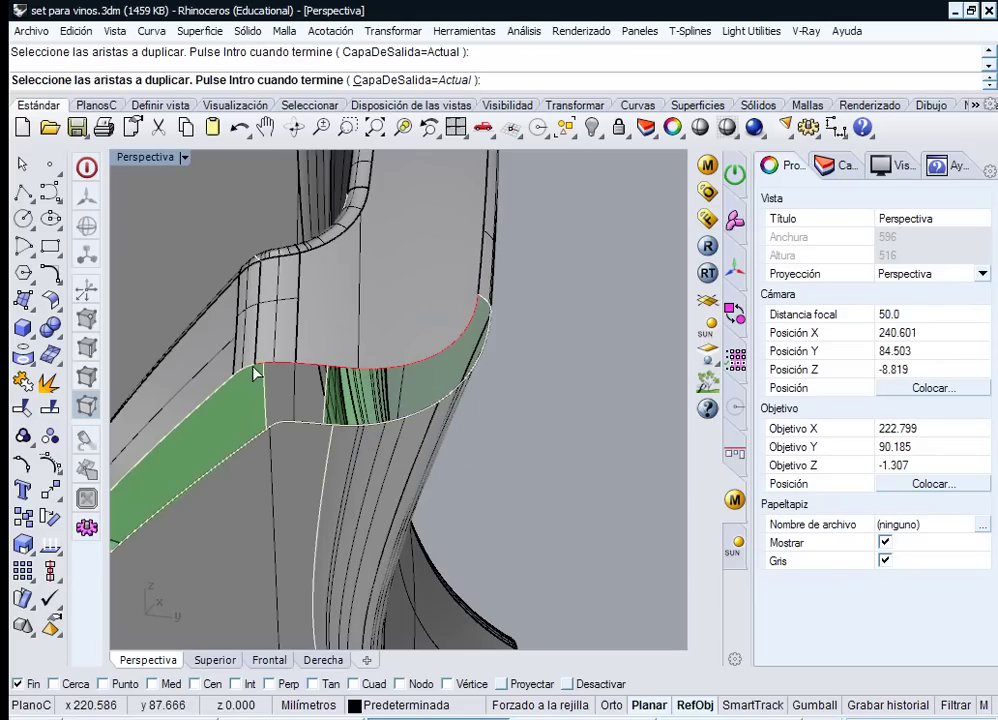
pyautogui.keyDown('shift'); pyautogui.moveTo(227, 390); pyautogui.dragTo(409, 456, button='right'); pyautogui.keyUp('shift')
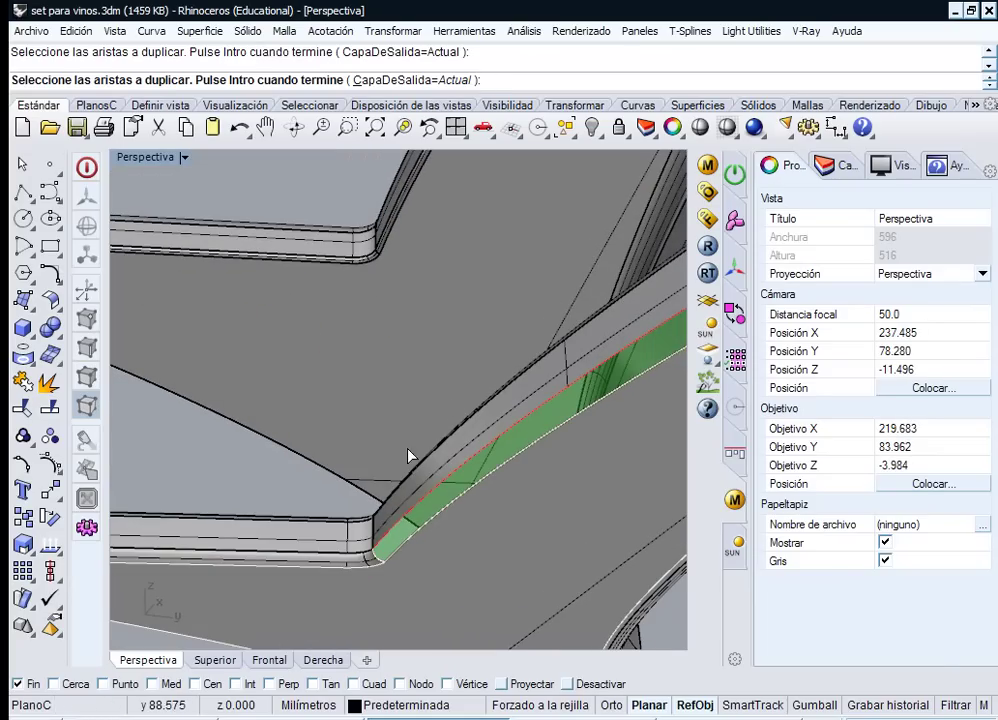
pyautogui.press('Return')
pyautogui.hotkey('ctrl', 'j')
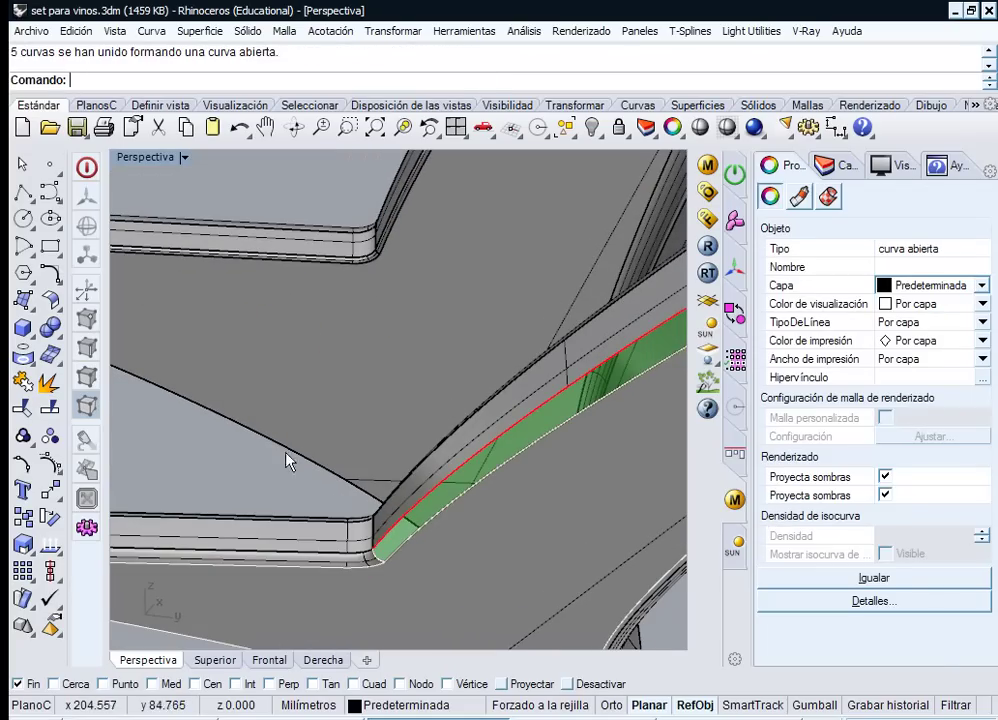
# - Start a two-rail sweep with the joined upper and lower curves as rails
pyautogui.keyDown('shift'); pyautogui.click(442, 516); pyautogui.keyUp('shift')
pyautogui.click(482, 556)
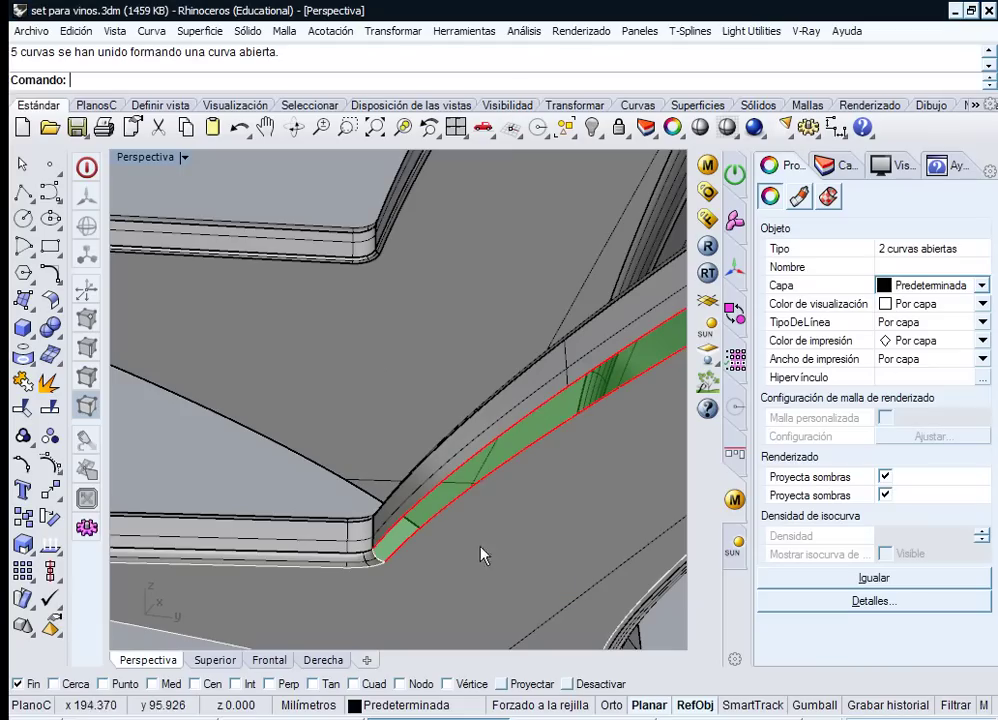
pyautogui.click(200, 31)
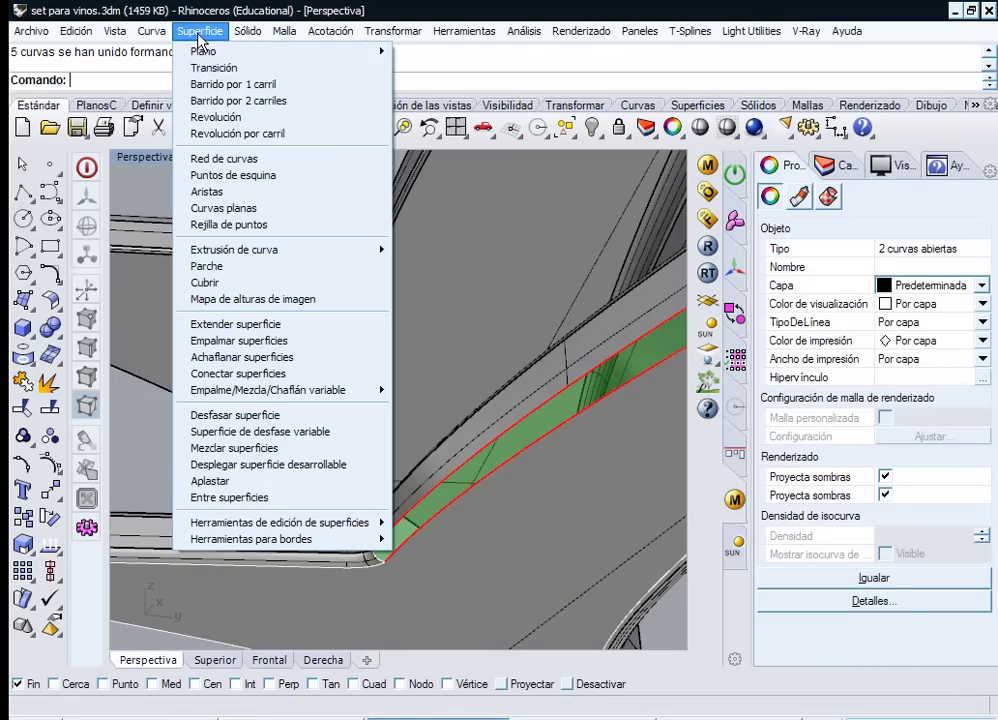
pyautogui.click(215, 100)
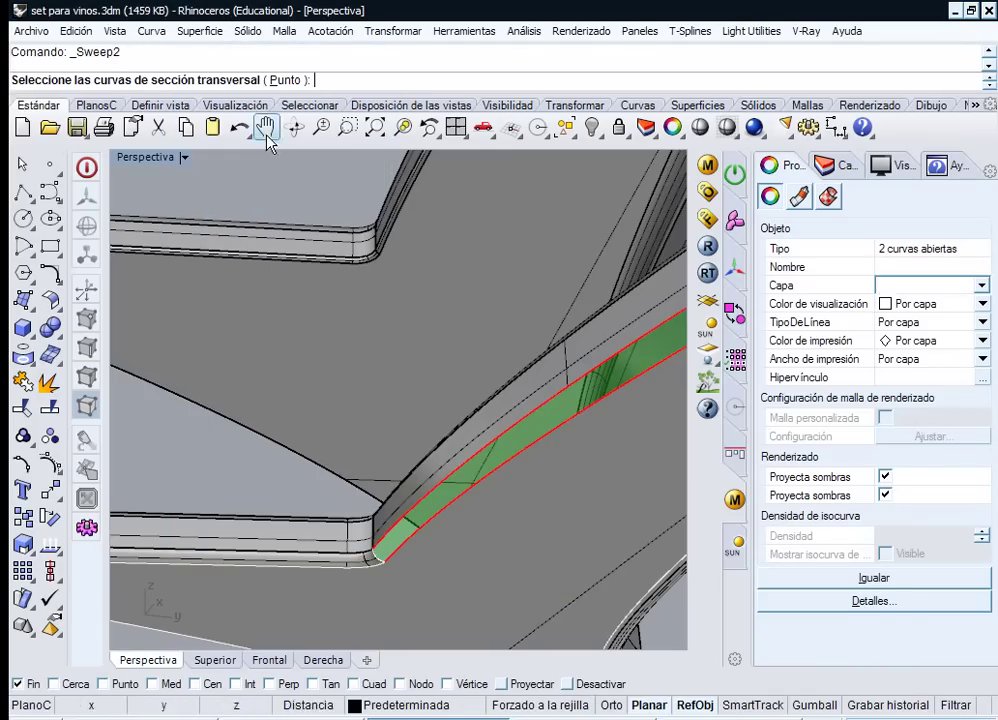
# - Pick the rounded edges at the ends of the gap as the sweep's cross sections and finish the section selection
pyautogui.click(379, 563)
pyautogui.keyDown('shift'); pyautogui.moveTo(502, 438); pyautogui.dragTo(528, 294, button='right'); pyautogui.keyUp('shift')
pyautogui.keyDown('ctrl'); pyautogui.moveTo(396, 420); pyautogui.dragTo(391, 314, button='right'); pyautogui.keyUp('ctrl')
pyautogui.keyDown('ctrl'); pyautogui.moveTo(420, 529); pyautogui.dragTo(397, 225, button='right'); pyautogui.keyUp('ctrl')
pyautogui.keyDown('ctrl'); pyautogui.moveTo(391, 590); pyautogui.dragTo(458, 372, button='right'); pyautogui.keyUp('ctrl')
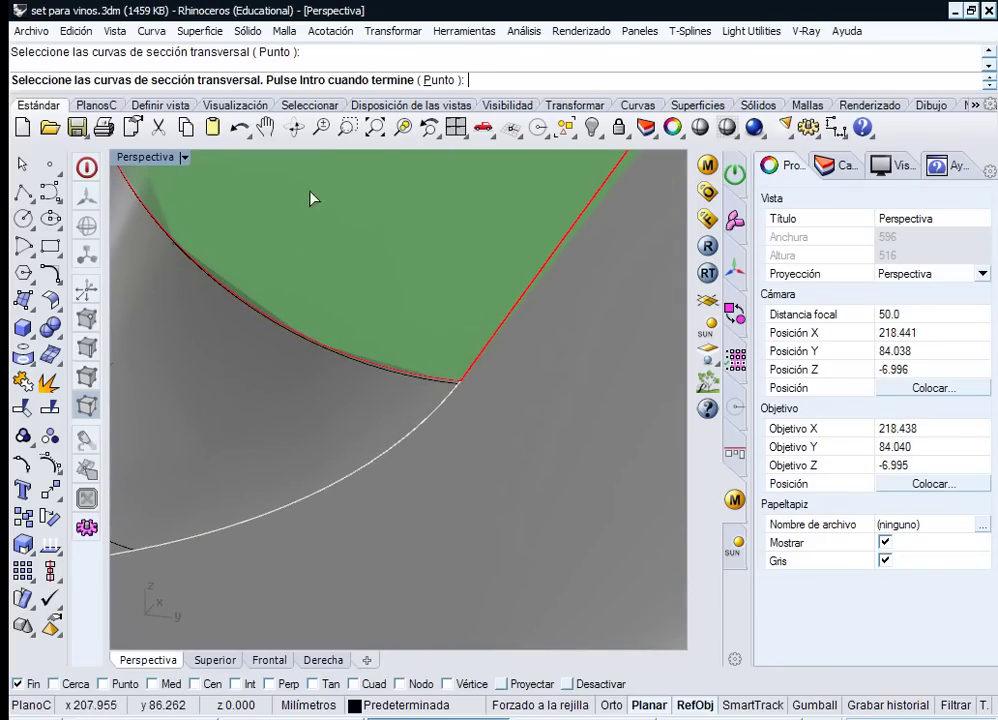
pyautogui.click(348, 127)
pyautogui.moveTo(425, 341); pyautogui.dragTo(500, 420)
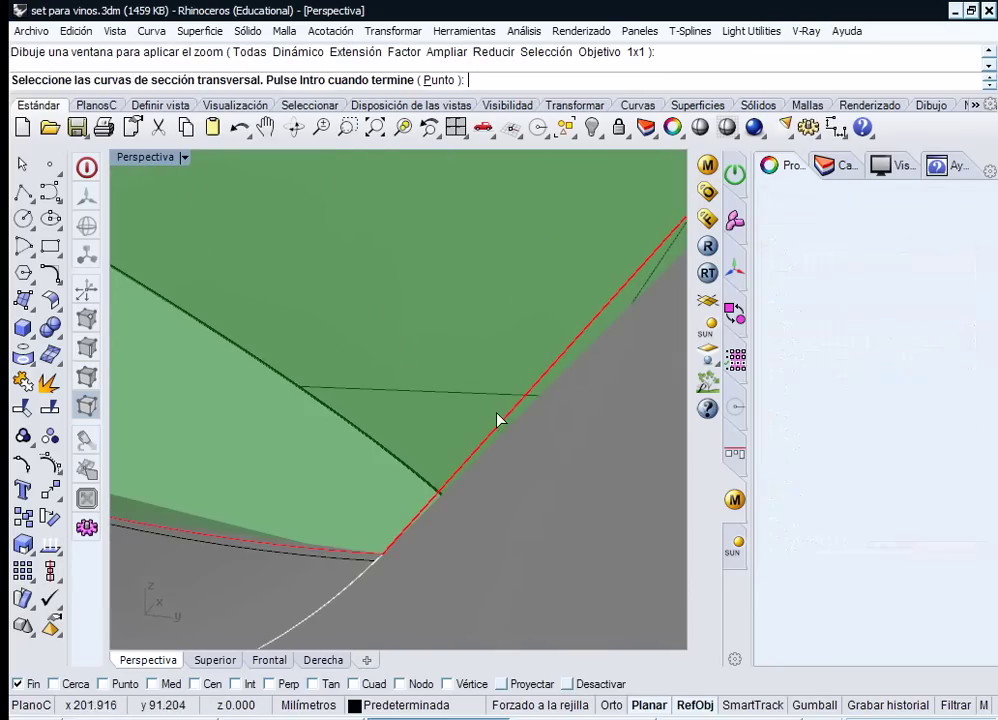
pyautogui.moveTo(390, 548)
pyautogui.mouseDown(button='right')
pyautogui.moveTo(401, 528)
pyautogui.moveTo(396, 542)
pyautogui.mouseUp(button='right')
pyautogui.keyDown('ctrl'); pyautogui.moveTo(476, 346); pyautogui.dragTo(543, 644, button='right'); pyautogui.keyUp('ctrl')
pyautogui.keyDown('shift'); pyautogui.moveTo(541, 305); pyautogui.dragTo(345, 355, button='right'); pyautogui.keyUp('shift')
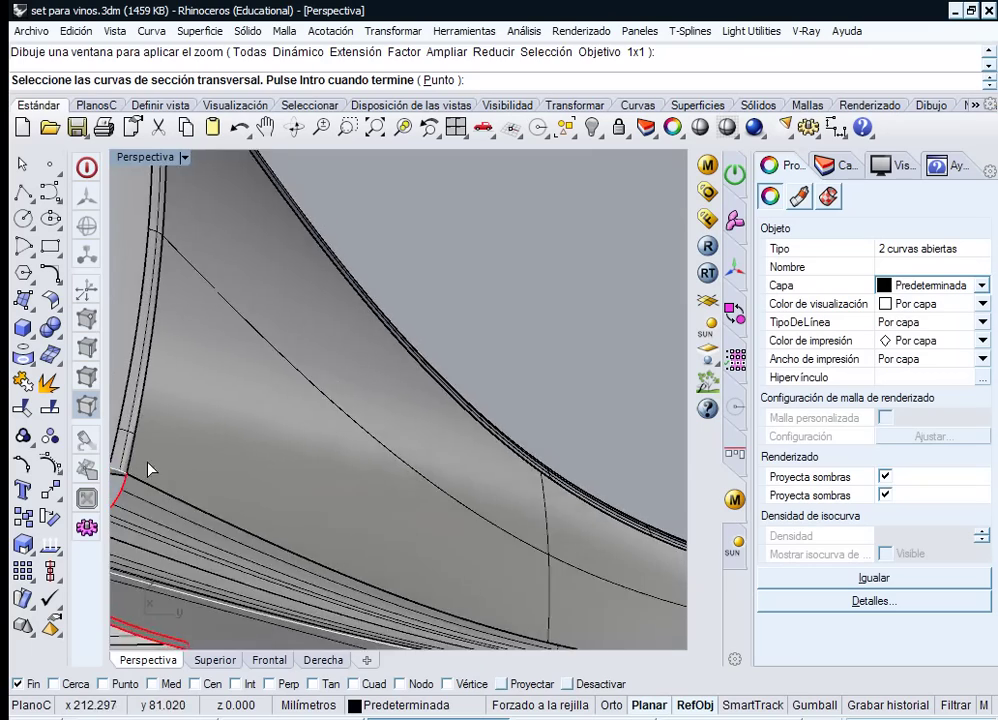
pyautogui.moveTo(148, 469); pyautogui.dragTo(513, 383, button='right')
pyautogui.press('Return')
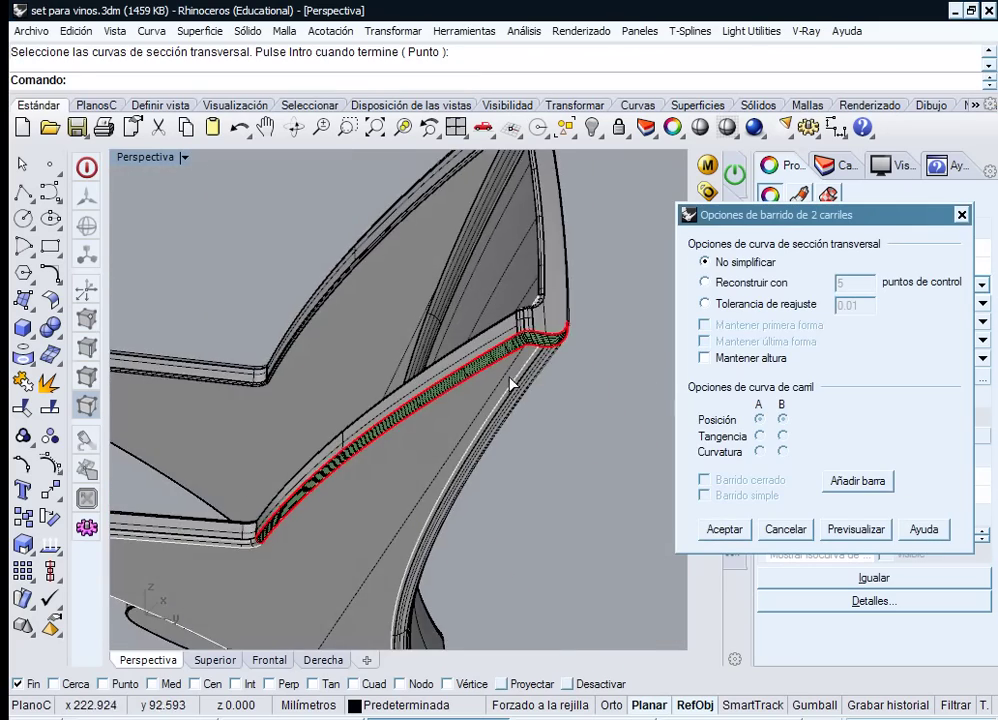
# - Try to add an alignment bar between the two rails beside the rounded corner, using the perpendicular snap
pyautogui.keyDown('ctrl'); pyautogui.moveTo(530, 320); pyautogui.dragTo(495, 302, button='right'); pyautogui.keyUp('ctrl')
pyautogui.scroll(-1, 508, 247)
pyautogui.click(857, 481)
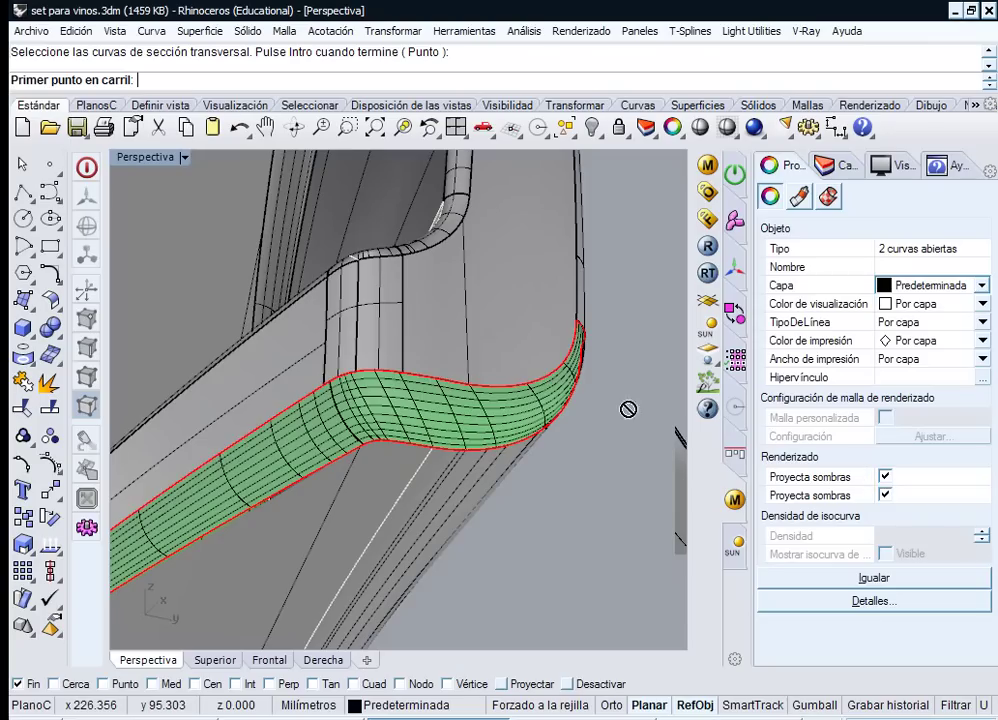
pyautogui.click(412, 374)
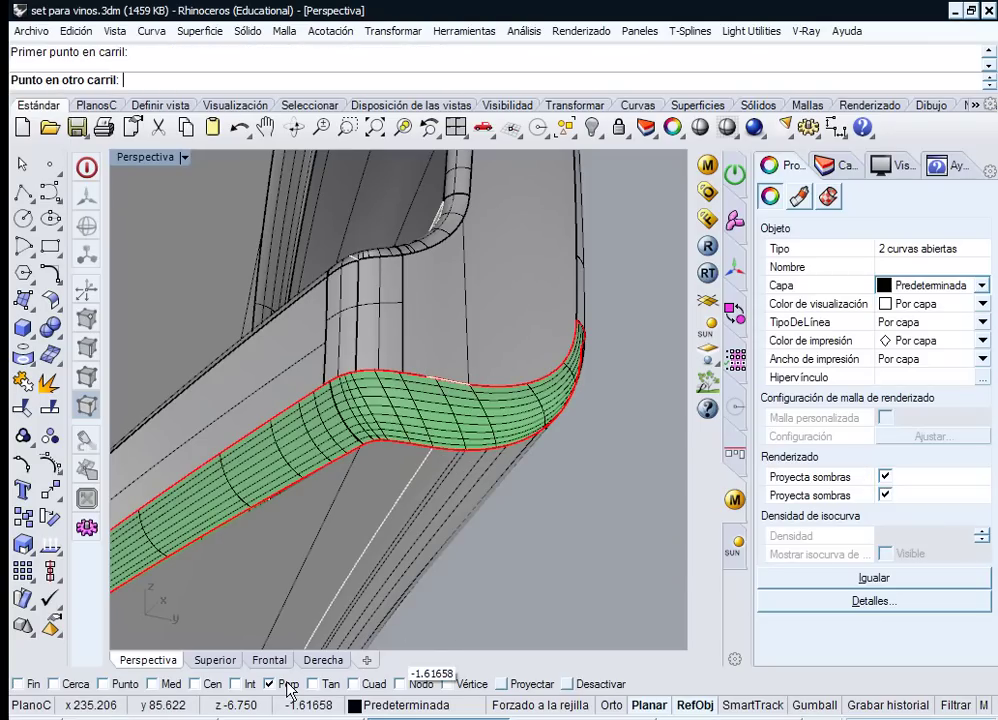
pyautogui.click(401, 442)
pyautogui.moveTo(372, 430); pyautogui.dragTo(351, 397, button='right')
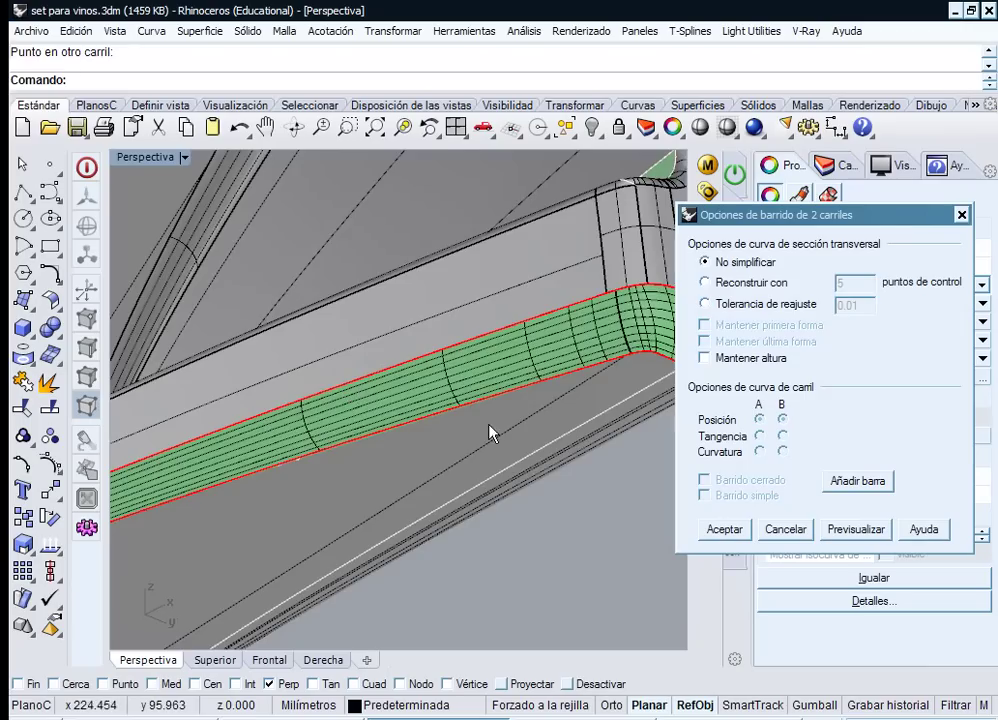
pyautogui.moveTo(582, 360); pyautogui.dragTo(591, 358, button='right')
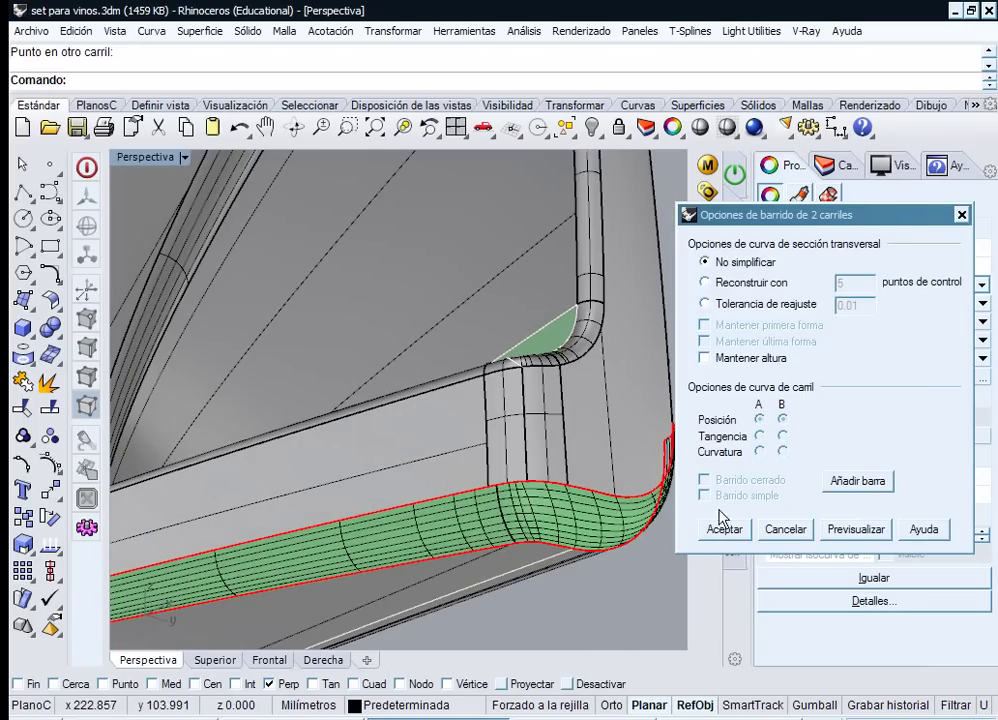
# - Add an alignment bar joining both rails' endpoints where the long side meets the rounded corner, with the end snap enabled
pyautogui.click(845, 481)
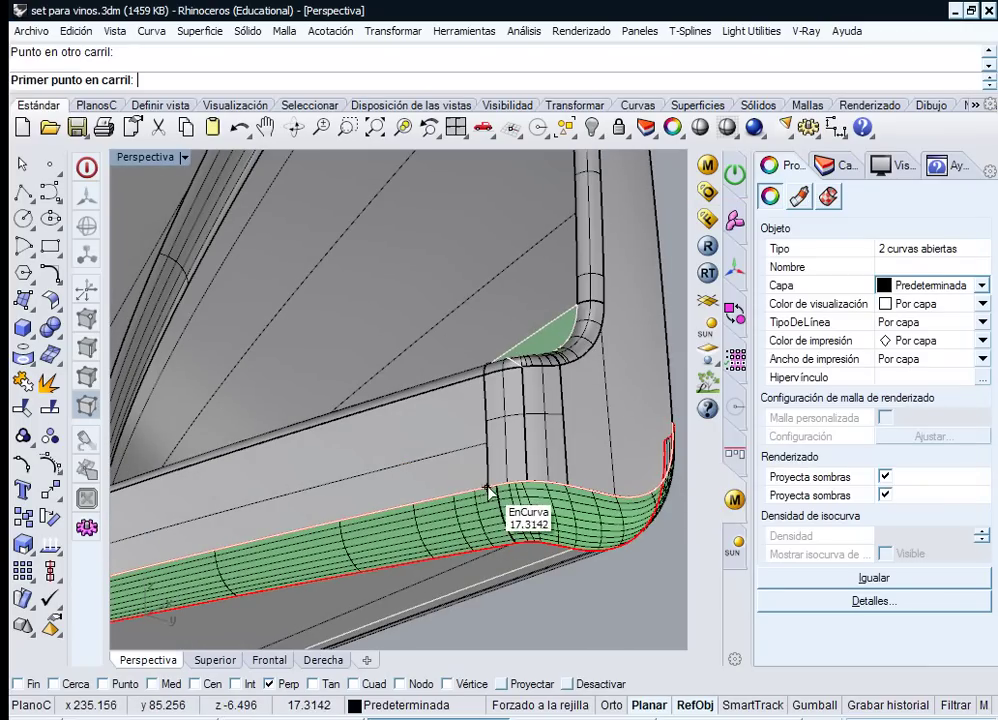
pyautogui.click(38, 685)
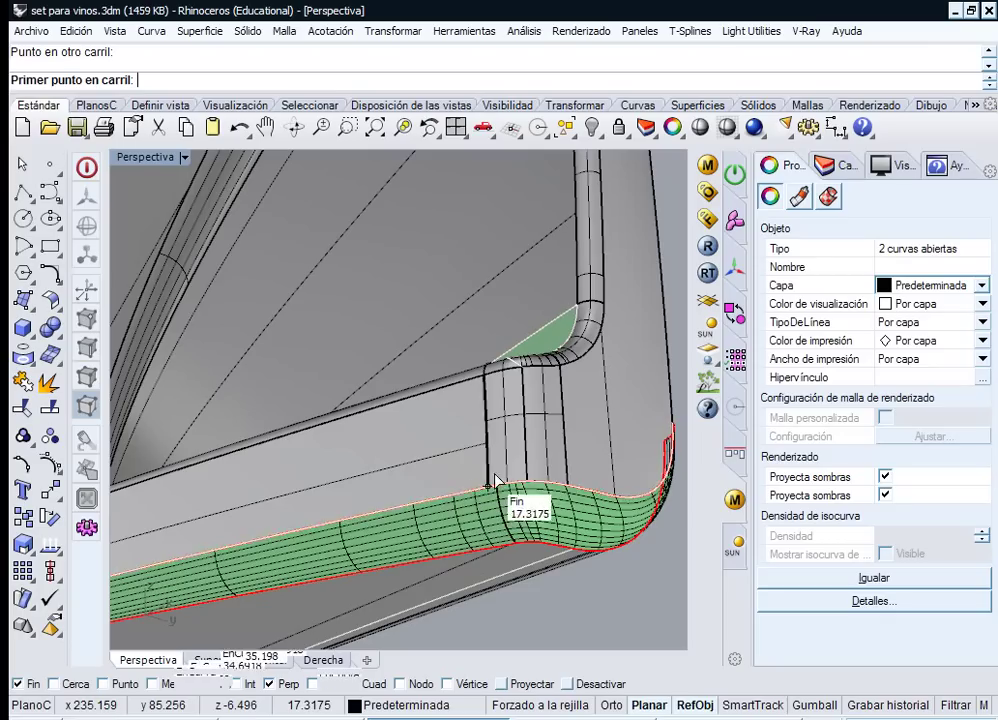
pyautogui.click(487, 487)
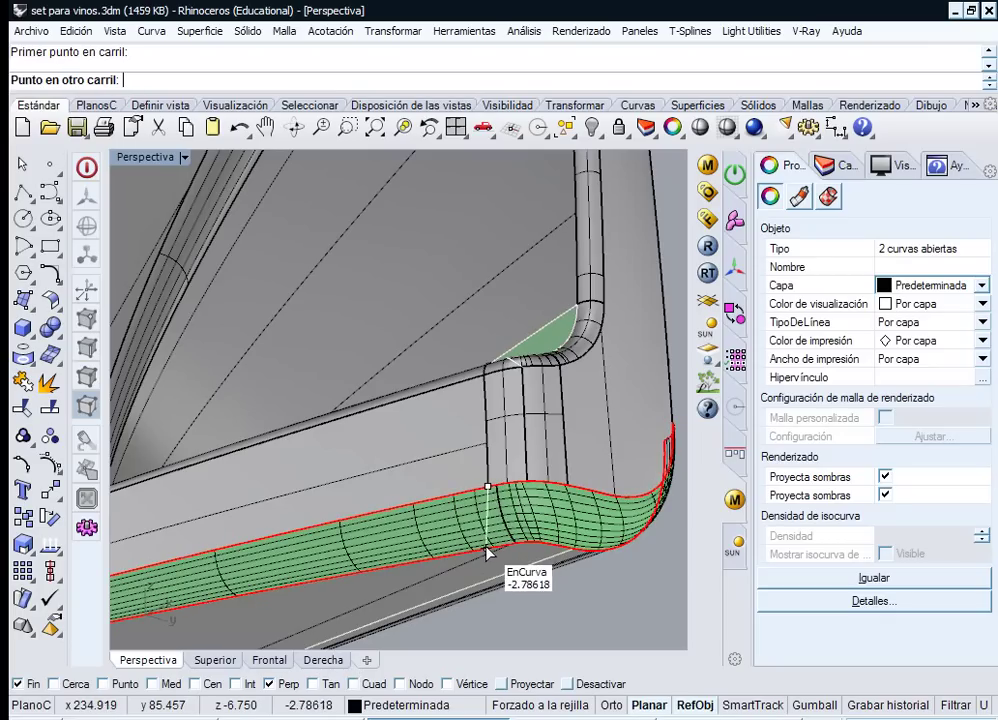
pyautogui.scroll(3, 503, 553)
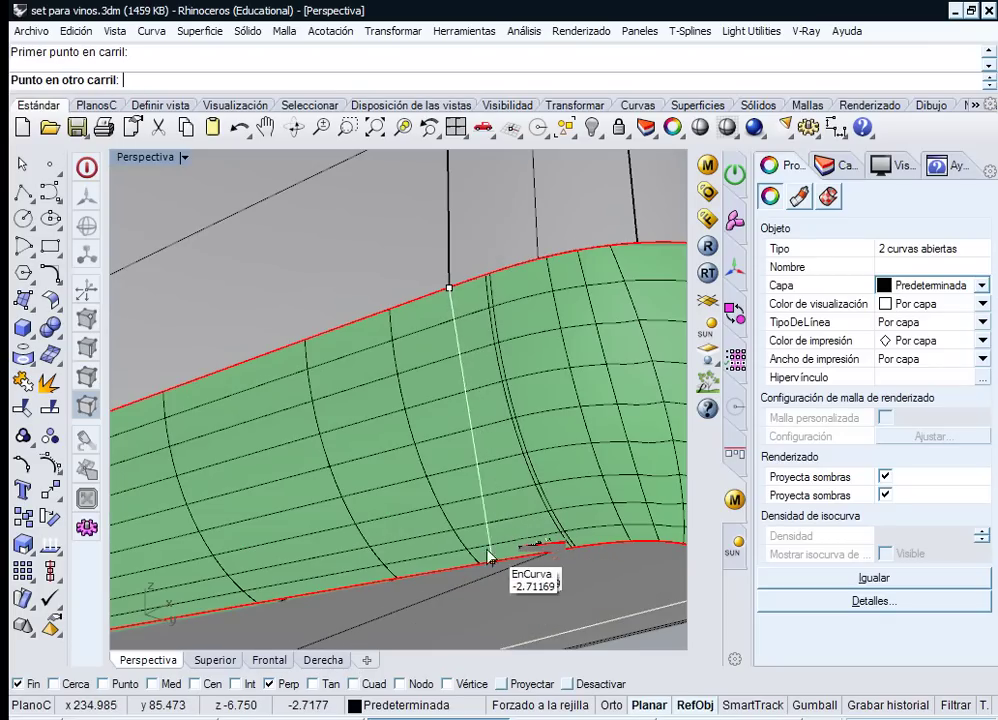
pyautogui.click(560, 548)
pyautogui.scroll(-6, 561, 548)
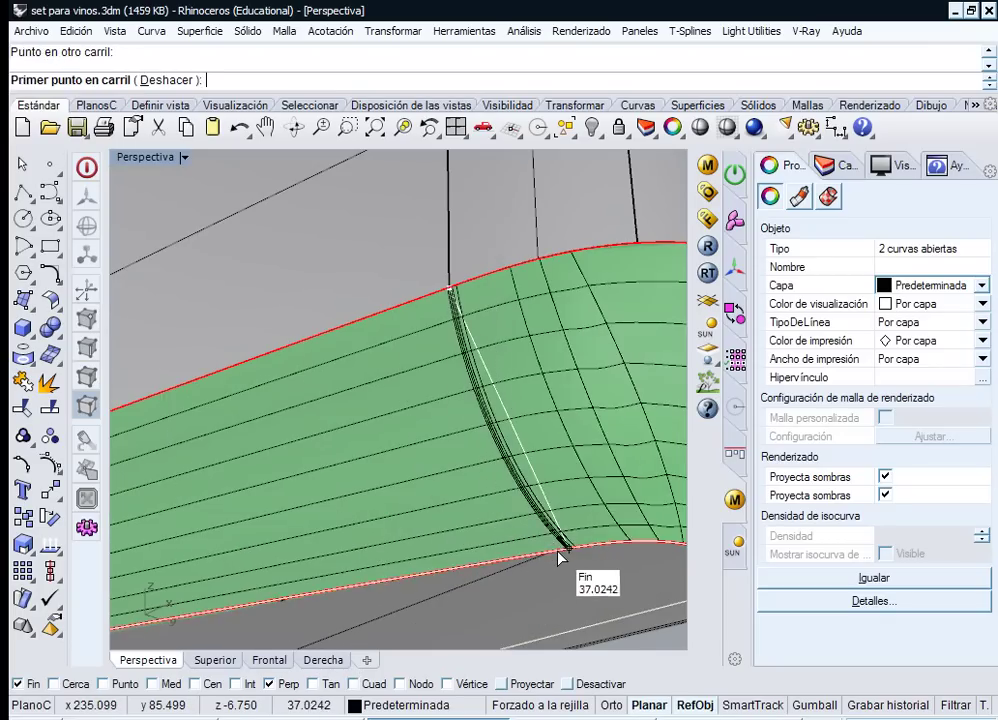
# - Add a second alignment bar between the rails at the other end of the rounded corner
pyautogui.scroll(4, 465, 405)
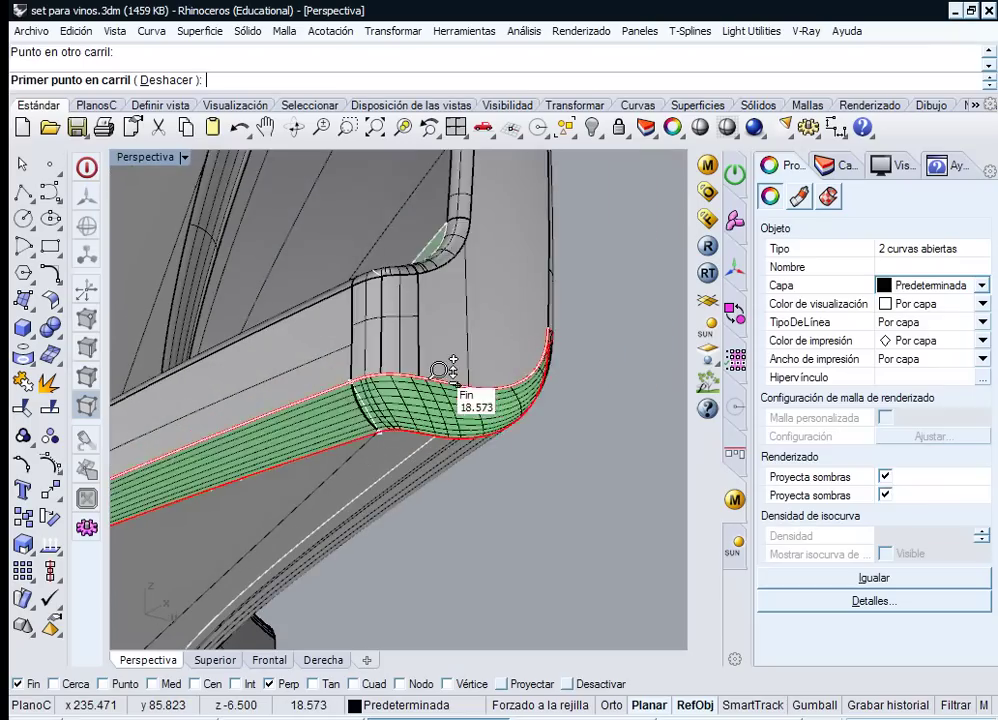
pyautogui.click(400, 438)
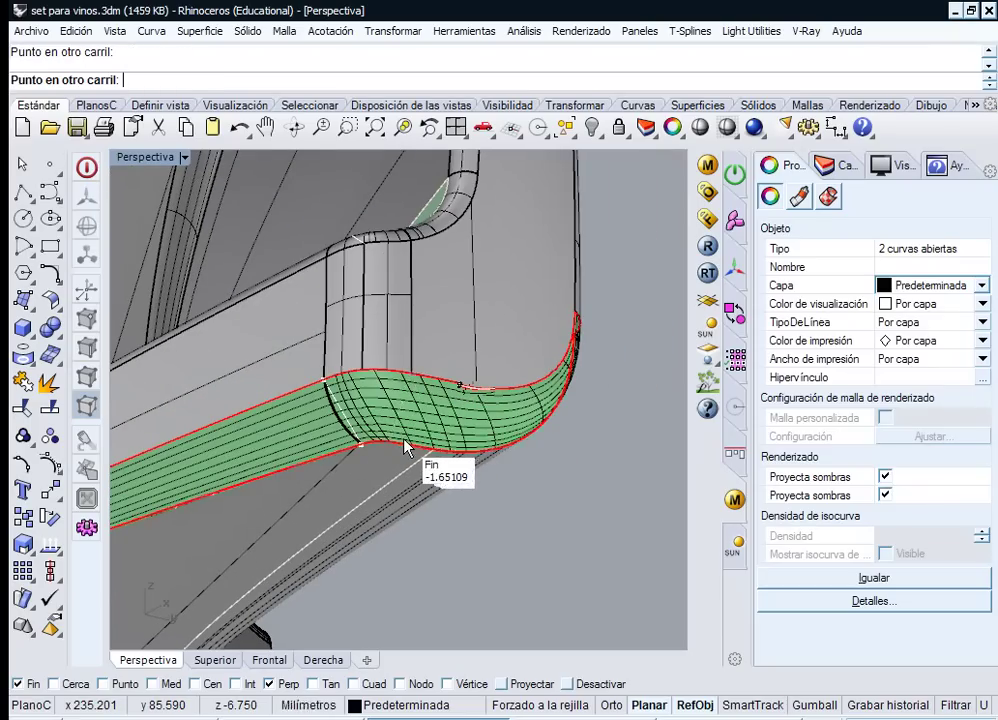
pyautogui.click(411, 441)
pyautogui.scroll(-3, 412, 430)
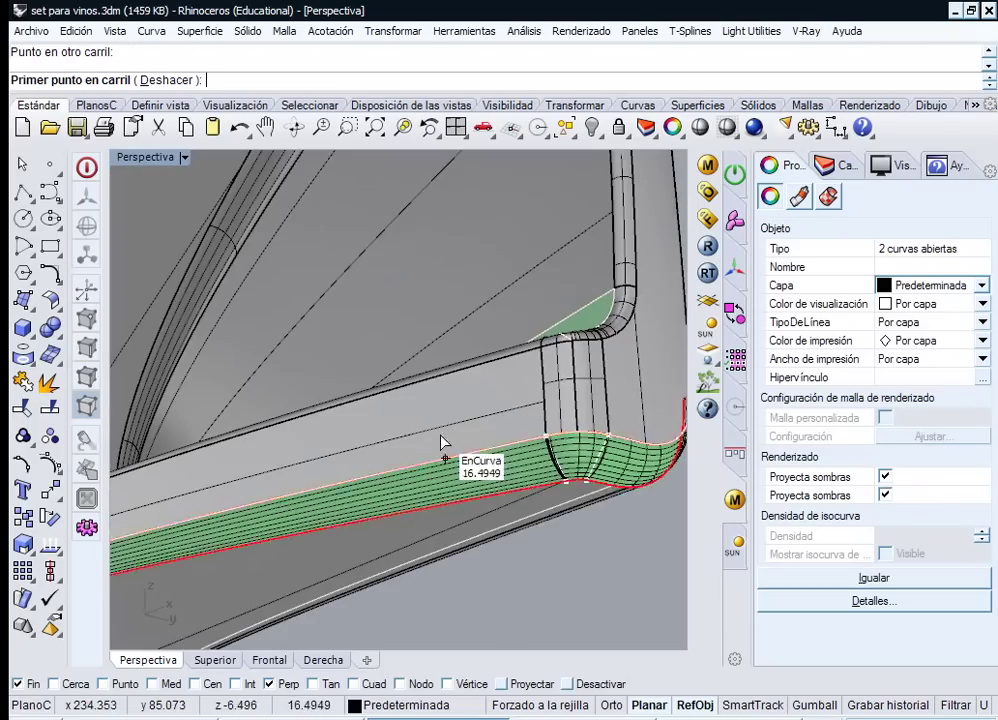
pyautogui.scroll(8, 562, 418)
pyautogui.scroll(-10, 561, 418)
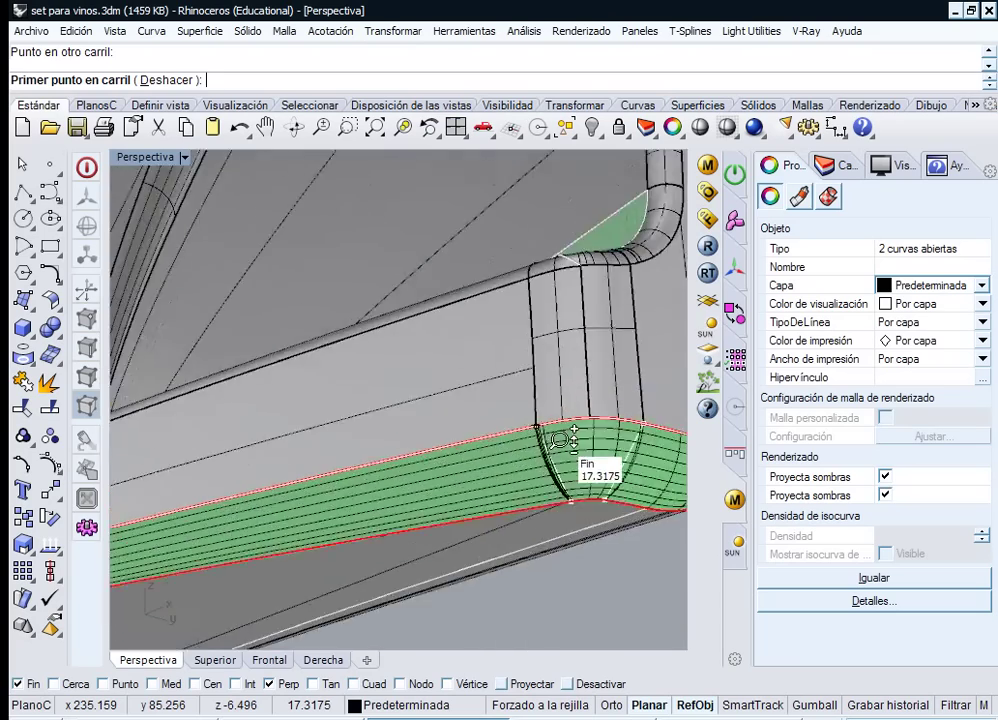
# - Finish adding alignment bars, accept the two-rail sweep with no simplification, and join the new surfaces to the adjacent body
pyautogui.moveTo(562, 437); pyautogui.dragTo(526, 450, button='right')
pyautogui.rightClick(527, 455)
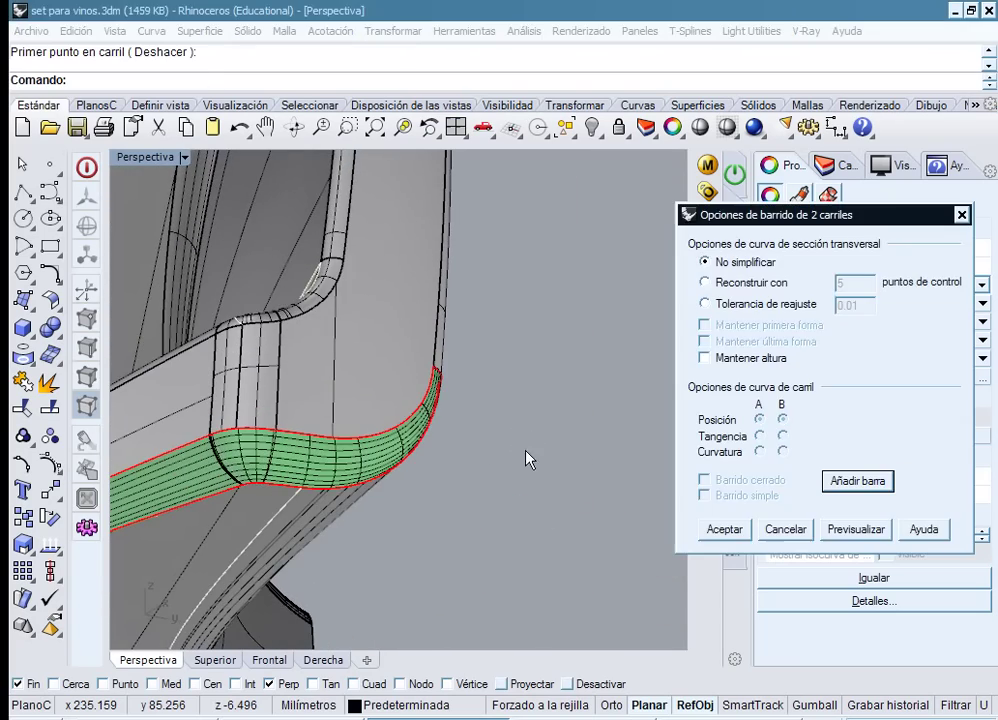
pyautogui.click(724, 529)
pyautogui.moveTo(374, 457); pyautogui.dragTo(383, 454, button='right')
pyautogui.click(438, 420)
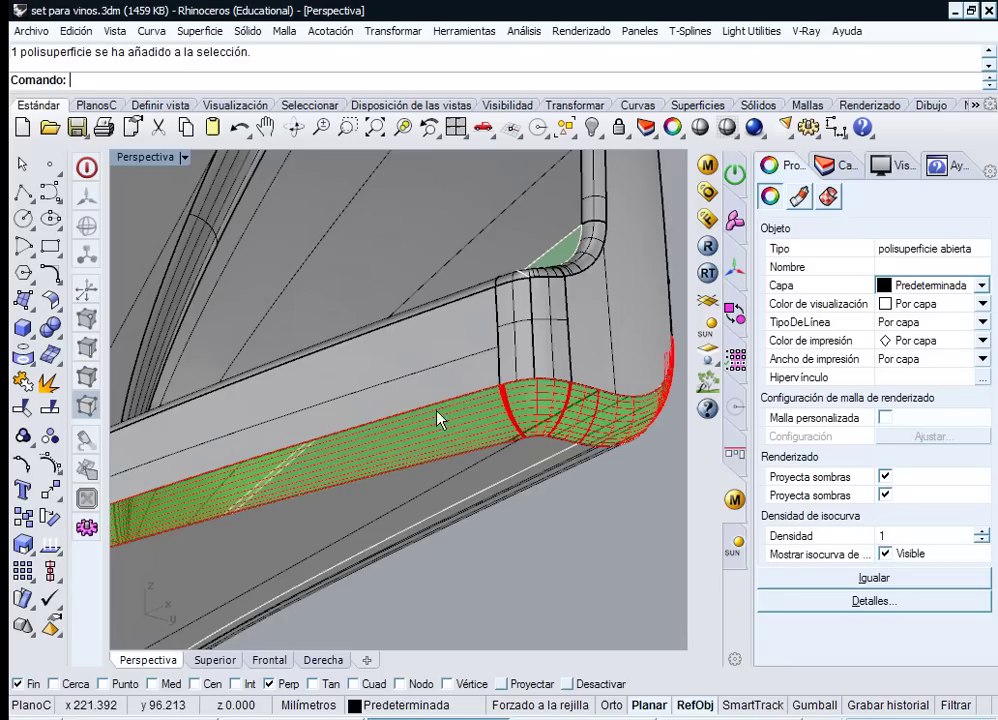
pyautogui.keyDown('shift'); pyautogui.click(443, 390); pyautogui.keyUp('shift')
pyautogui.click(22, 407)
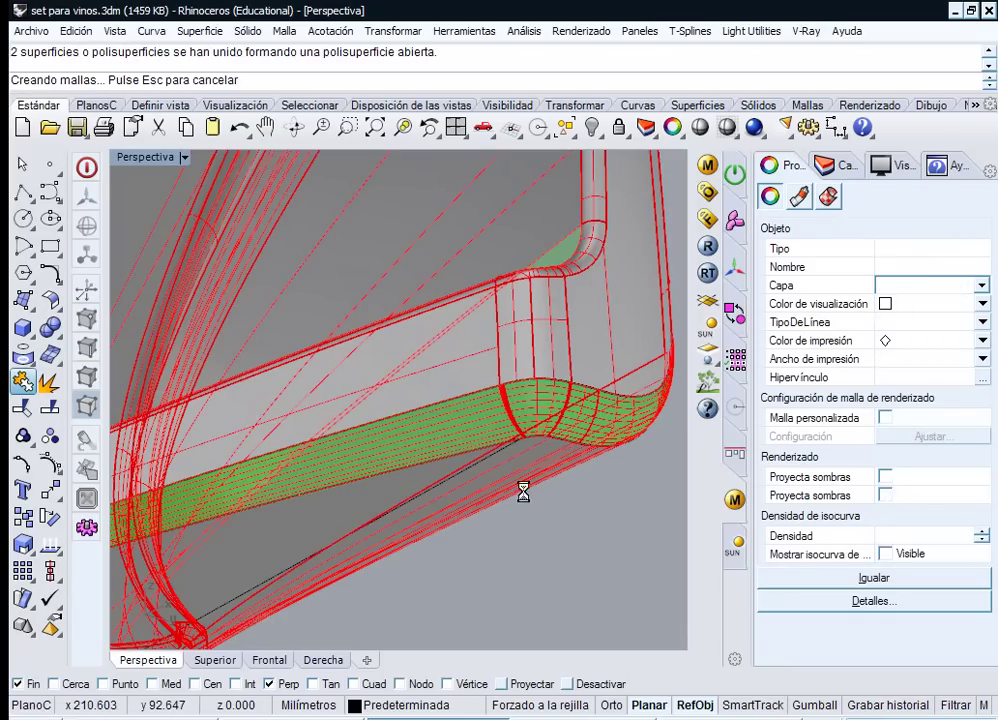
# - Flip the surface normals of the joined polysurface
pyautogui.scroll(6, 537, 385)
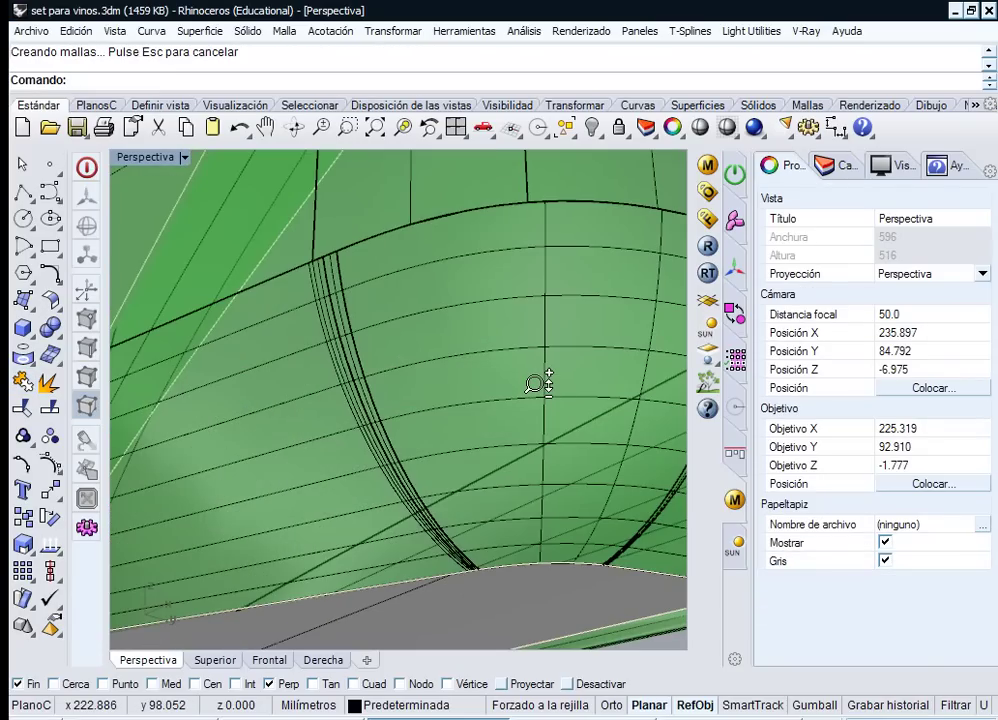
pyautogui.scroll(-4, 537, 385)
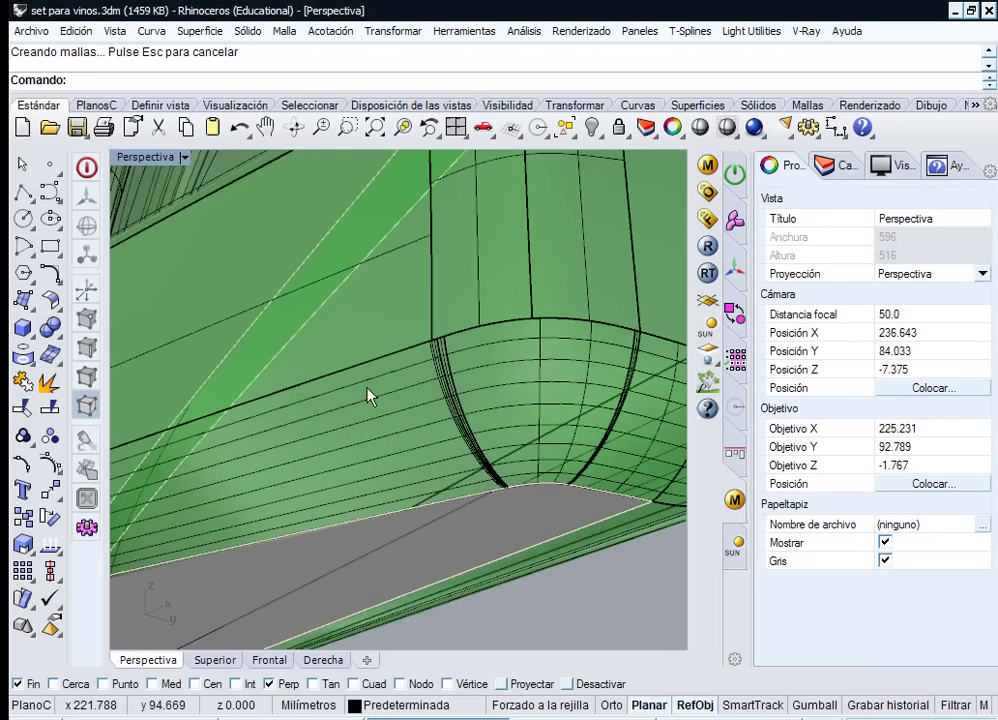
pyautogui.click(368, 396)
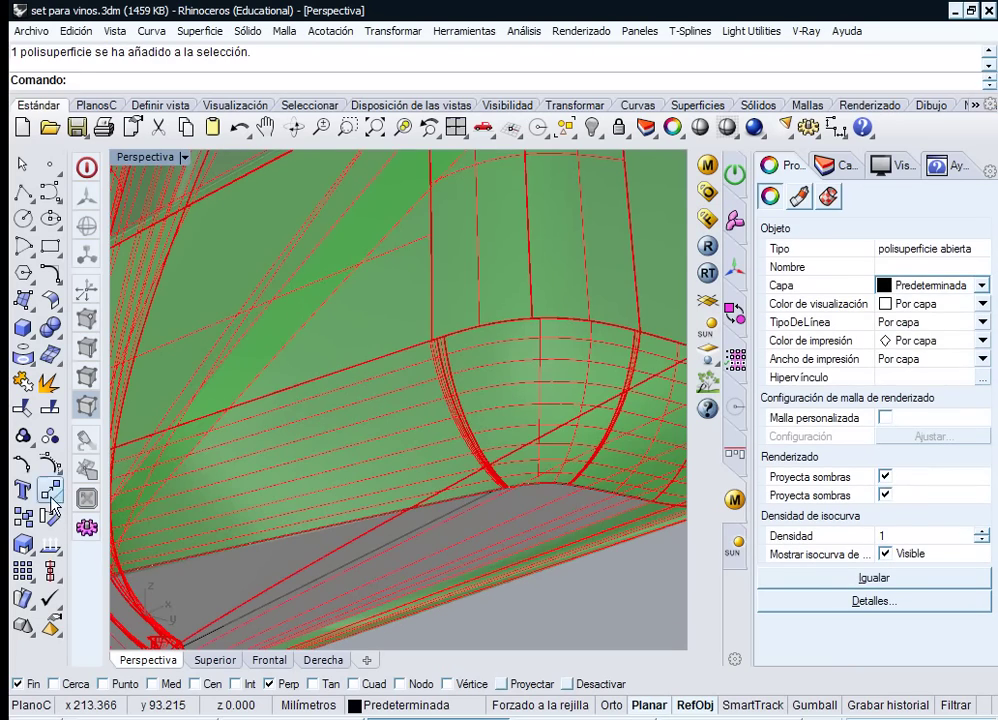
pyautogui.click(51, 546)
pyautogui.click(309, 477)
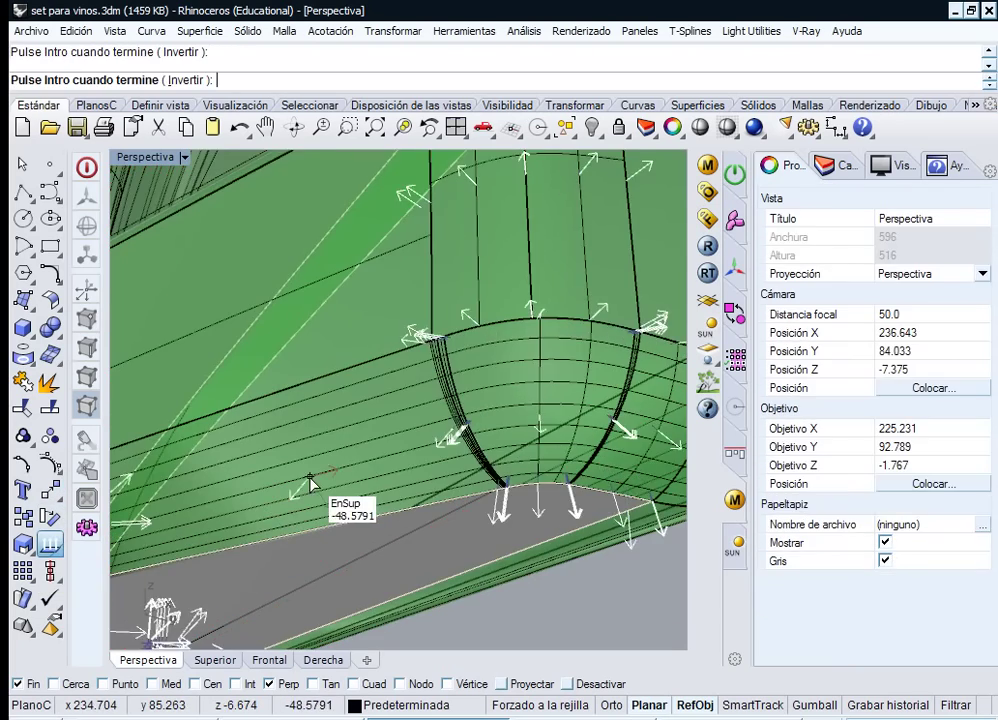
pyautogui.rightClick(309, 477)
pyautogui.press('Escape')
# - Join the flipped polysurface with the other body of the wine set piece
pyautogui.moveTo(497, 349); pyautogui.dragTo(358, 420, button='right')
pyautogui.click(367, 413)
pyautogui.press('Escape')
pyautogui.scroll(6, 468, 352)
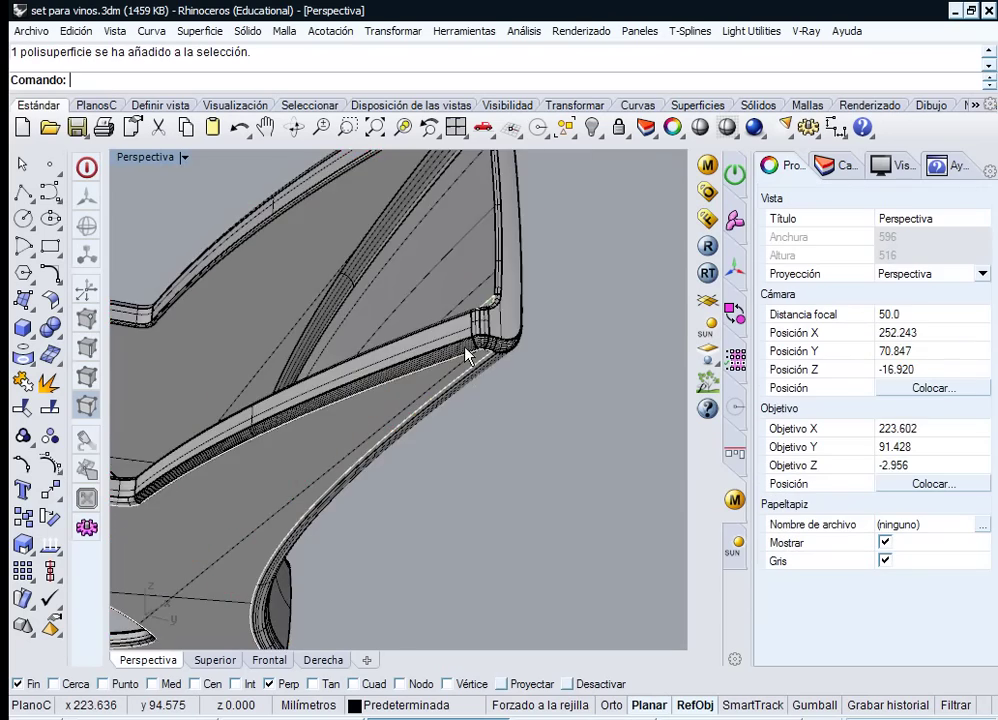
pyautogui.scroll(-6, 474, 278)
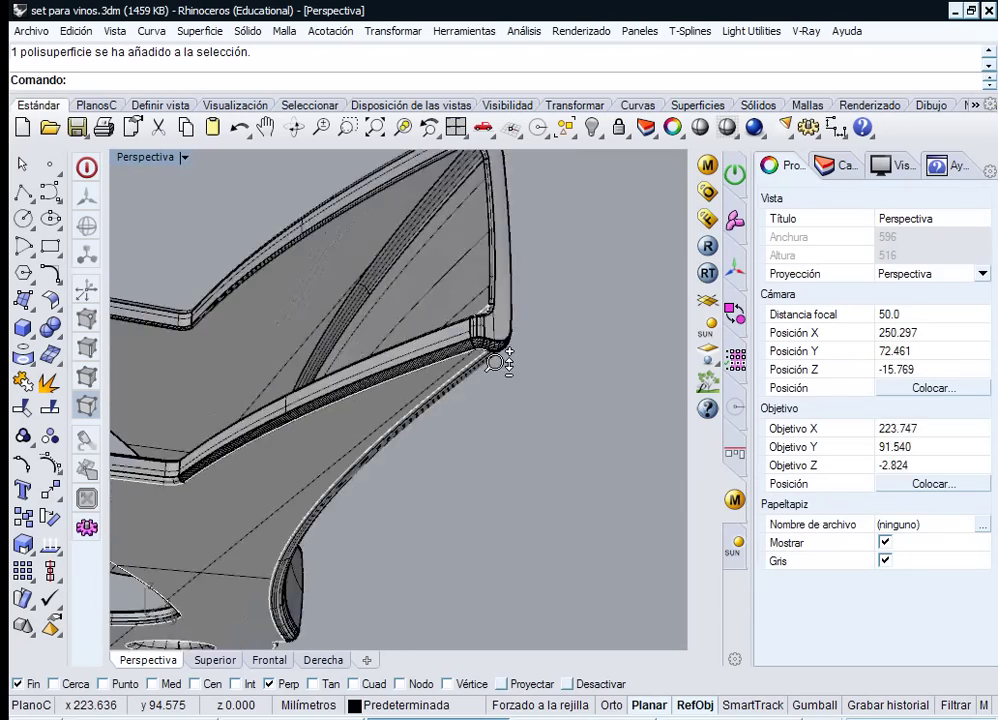
pyautogui.click(359, 456)
pyautogui.keyDown('shift'); pyautogui.click(365, 384); pyautogui.keyUp('shift')
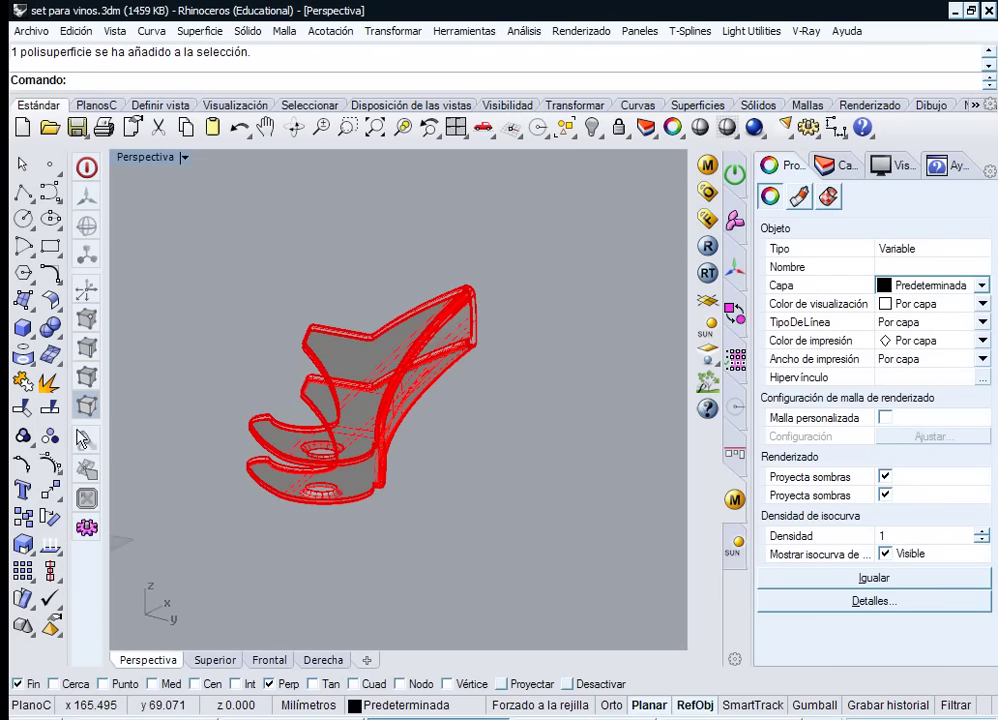
pyautogui.click(24, 385)
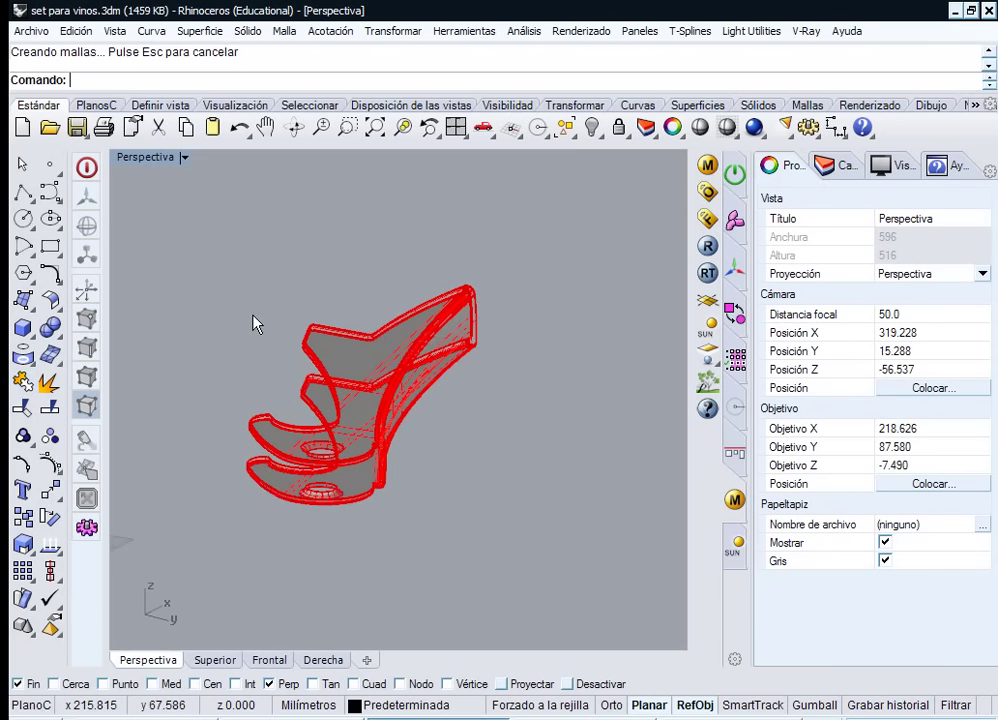
pyautogui.click(252, 323)
# - Extract the swept faces along the long side and around the rounded corner with ExtractSrf, without copying, and delete them
pyautogui.scroll(5, 490, 285)
pyautogui.moveTo(447, 263); pyautogui.dragTo(472, 352, button='right')
pyautogui.scroll(5, 526, 408)
pyautogui.scroll(4, 519, 402)
pyautogui.scroll(5, 456, 263)
pyautogui.scroll(-4, 456, 263)
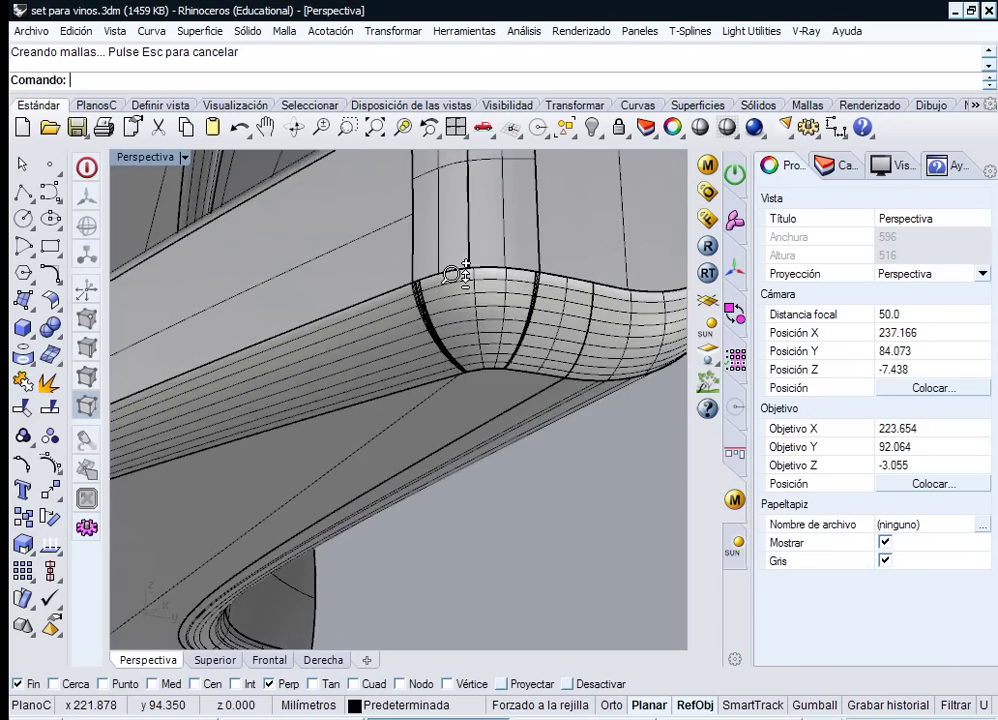
pyautogui.moveTo(452, 290); pyautogui.dragTo(487, 447, button='right')
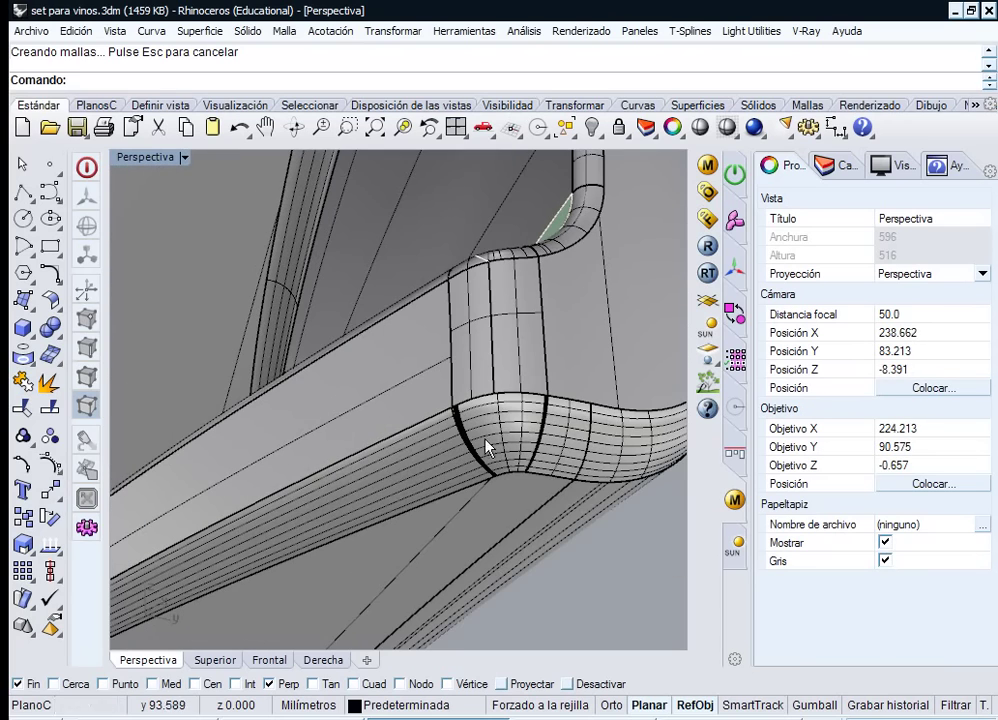
pyautogui.click(48, 388)
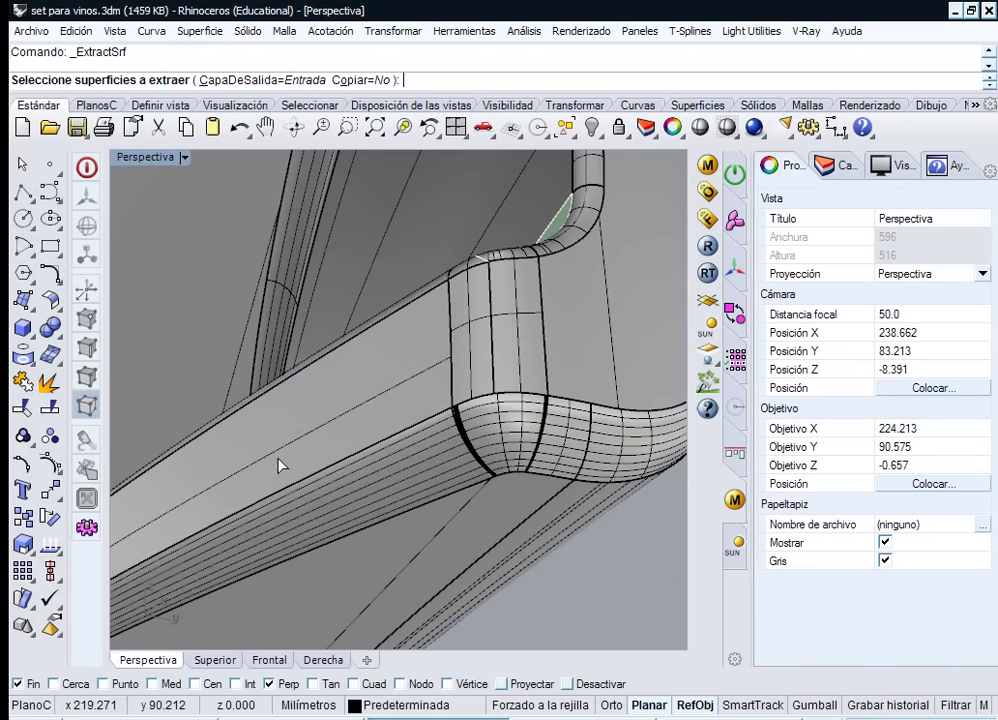
pyautogui.click(392, 487)
pyautogui.click(530, 457)
pyautogui.click(588, 460)
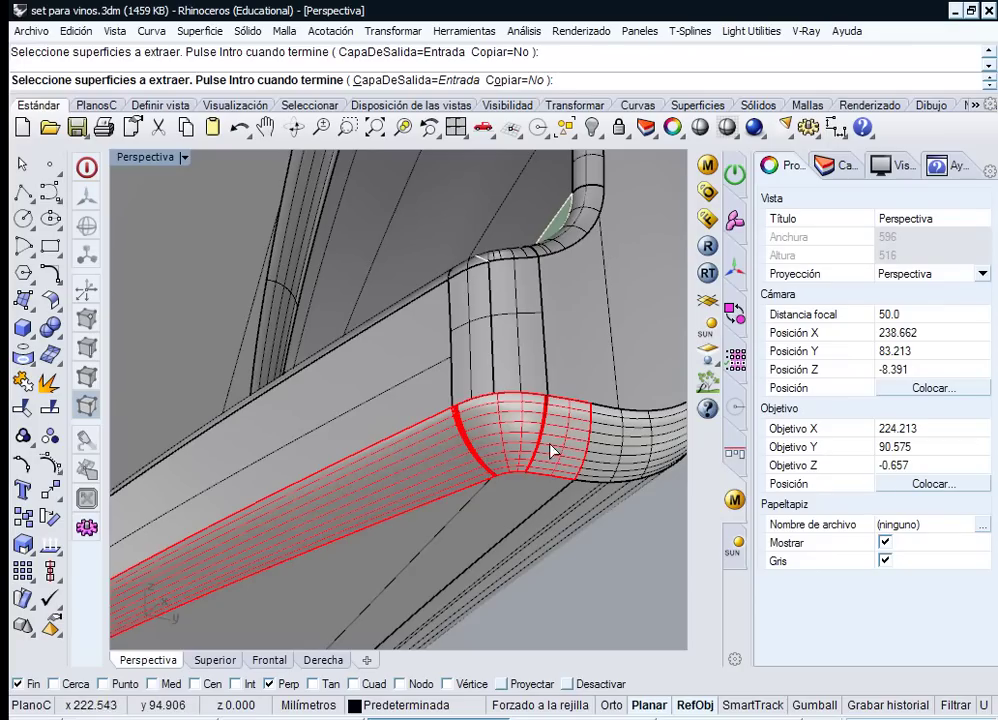
pyautogui.press('Return')
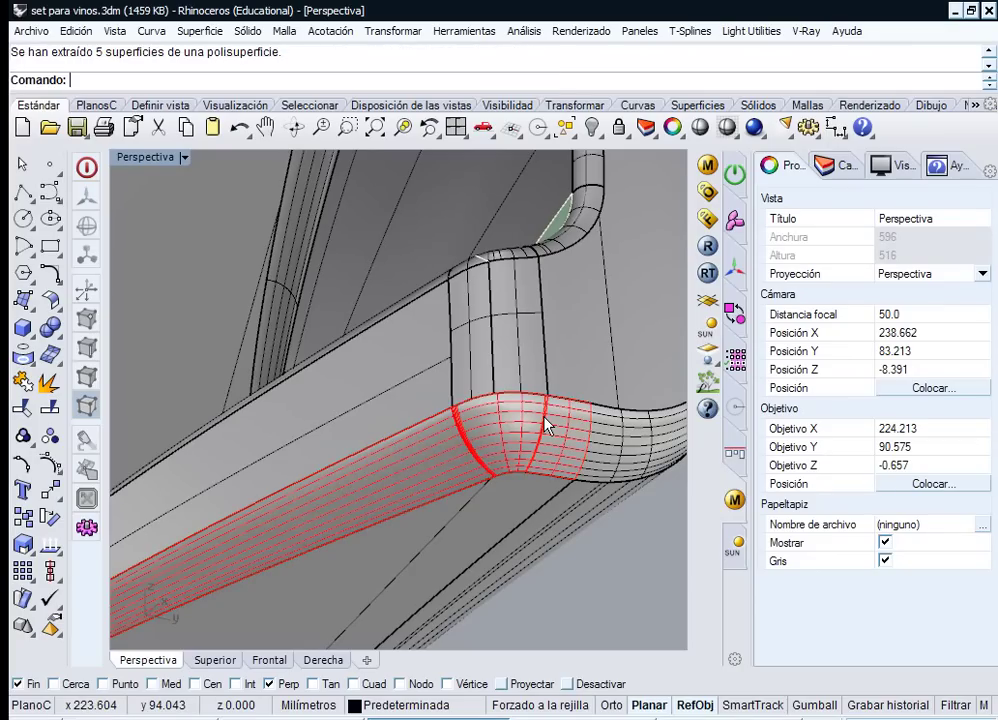
pyautogui.press('Delete')
# - Delete the two leftover rail curves along the upper and lower edges of the reopened gap
pyautogui.moveTo(544, 425); pyautogui.dragTo(520, 442, button='right')
pyautogui.click(441, 458)
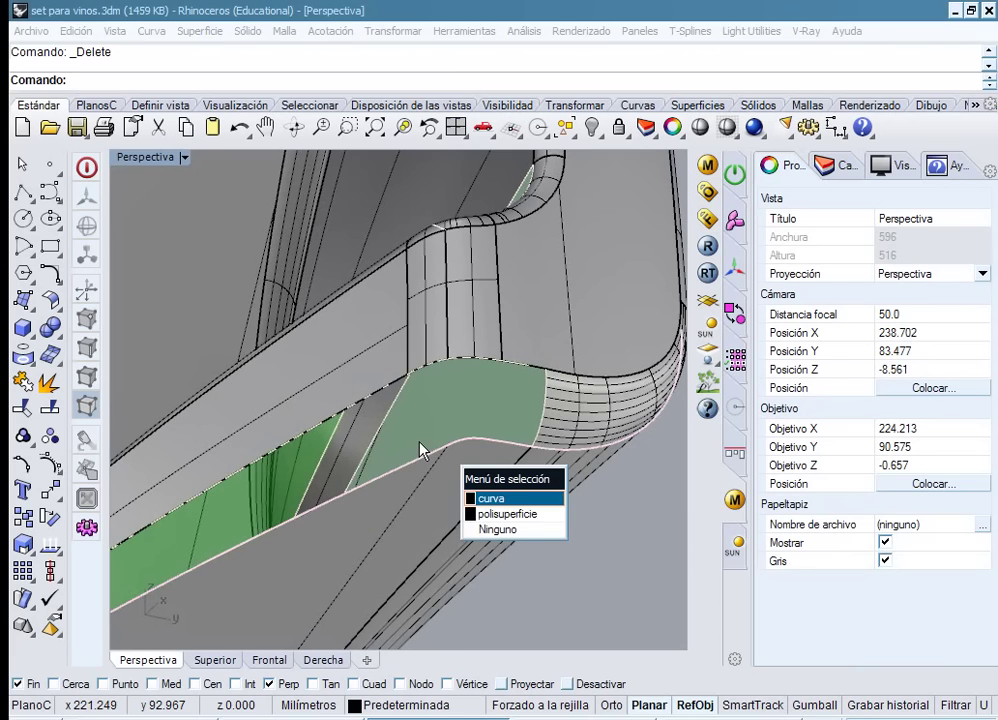
pyautogui.rightClick(420, 443)
pyautogui.press('Delete')
pyautogui.click(395, 385)
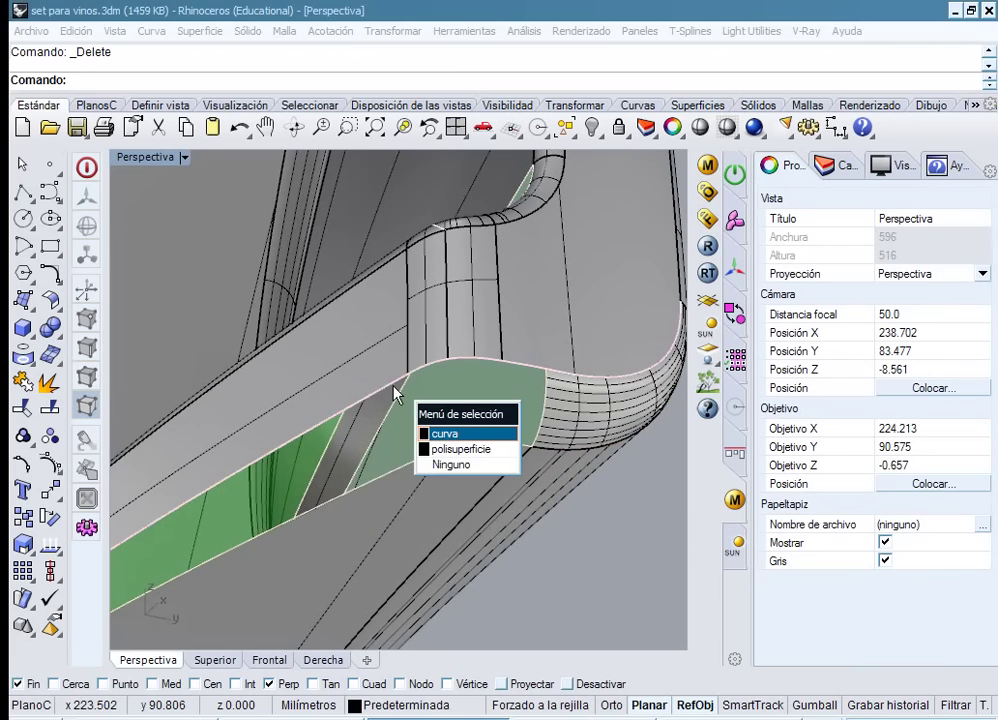
pyautogui.click(458, 443)
pyautogui.press('Delete')
# - Duplicate the gap's lower edges along the long side and just past the rounded corner as curves
pyautogui.moveTo(454, 430); pyautogui.dragTo(516, 397, button='right')
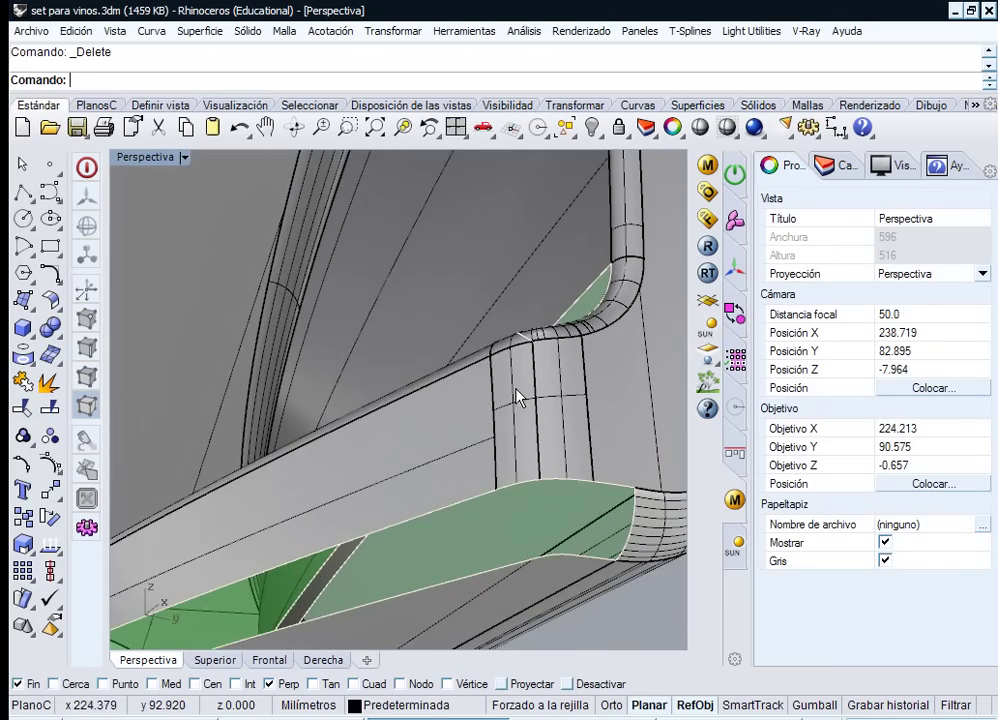
pyautogui.moveTo(612, 450)
pyautogui.mouseDown(button='right')
pyautogui.moveTo(601, 430)
pyautogui.moveTo(612, 447)
pyautogui.mouseUp(button='right')
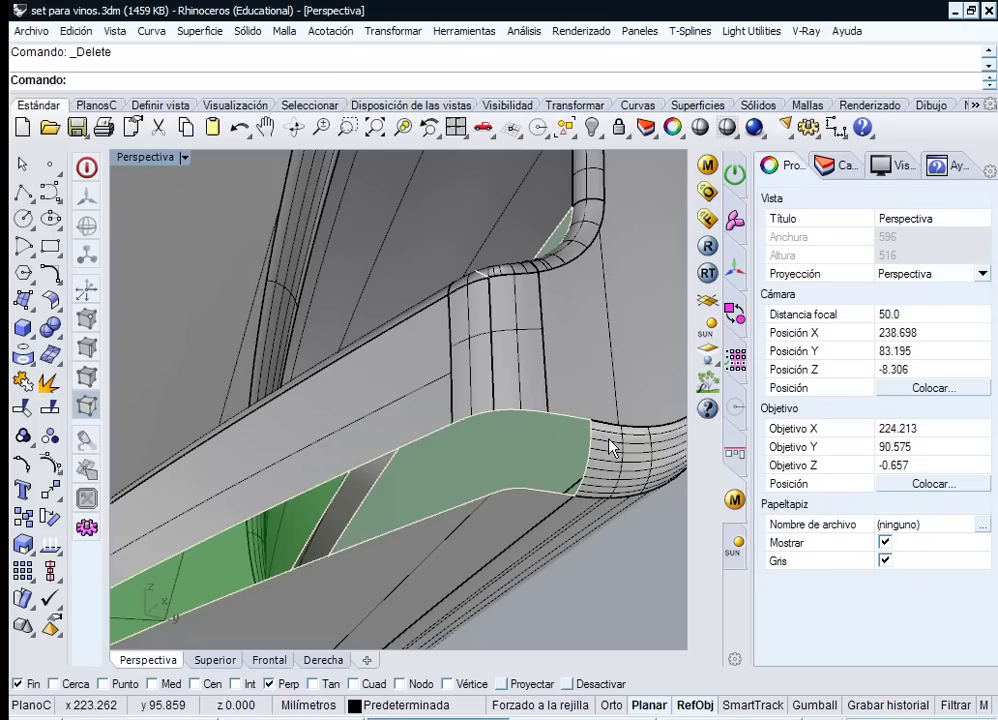
pyautogui.rightClick(460, 507)
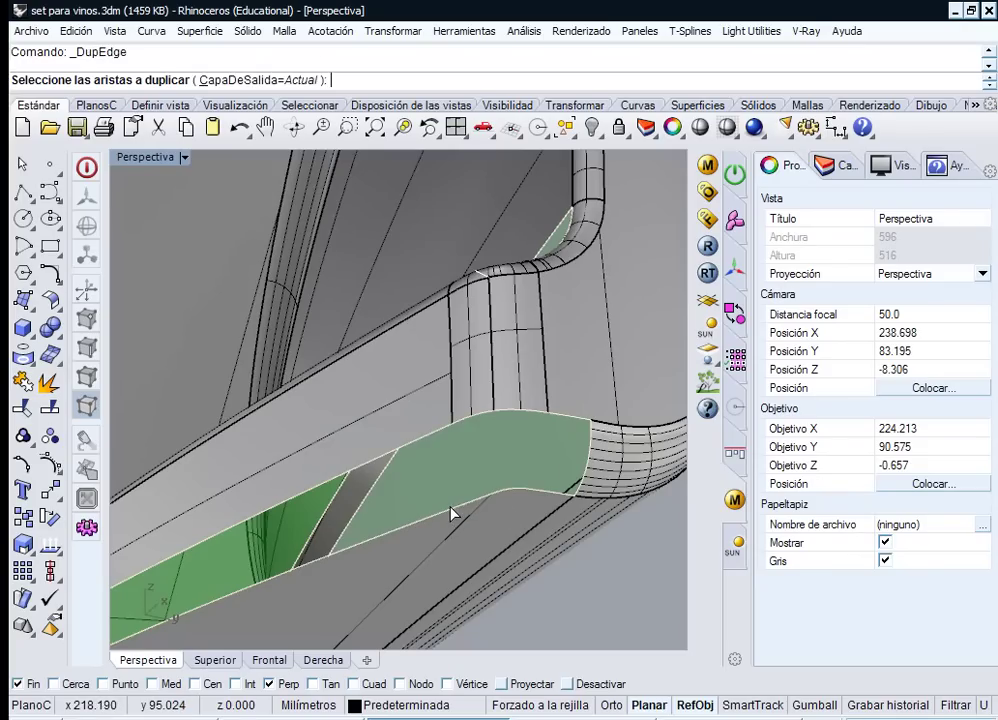
pyautogui.click(451, 508)
pyautogui.click(541, 497)
pyautogui.rightClick(541, 497)
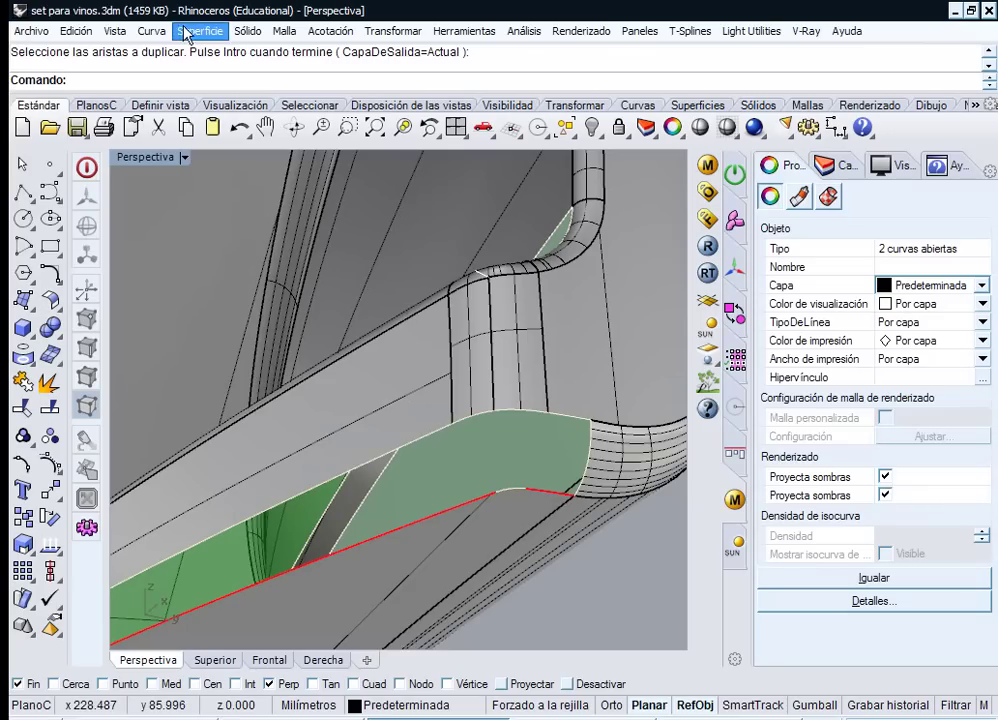
pyautogui.press('Escape')
# - Add an adjustable tangent blend curve from the rounded corner's long-side vertical edge to the endpoint on the gap's lower edge
pyautogui.click(52, 274)
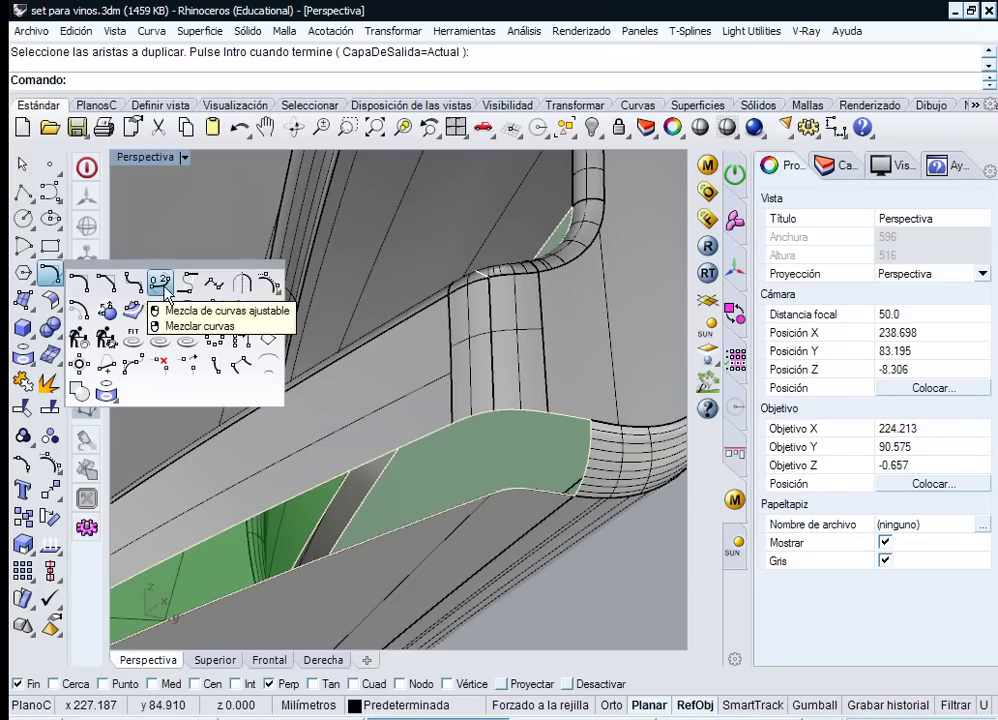
pyautogui.click(160, 288)
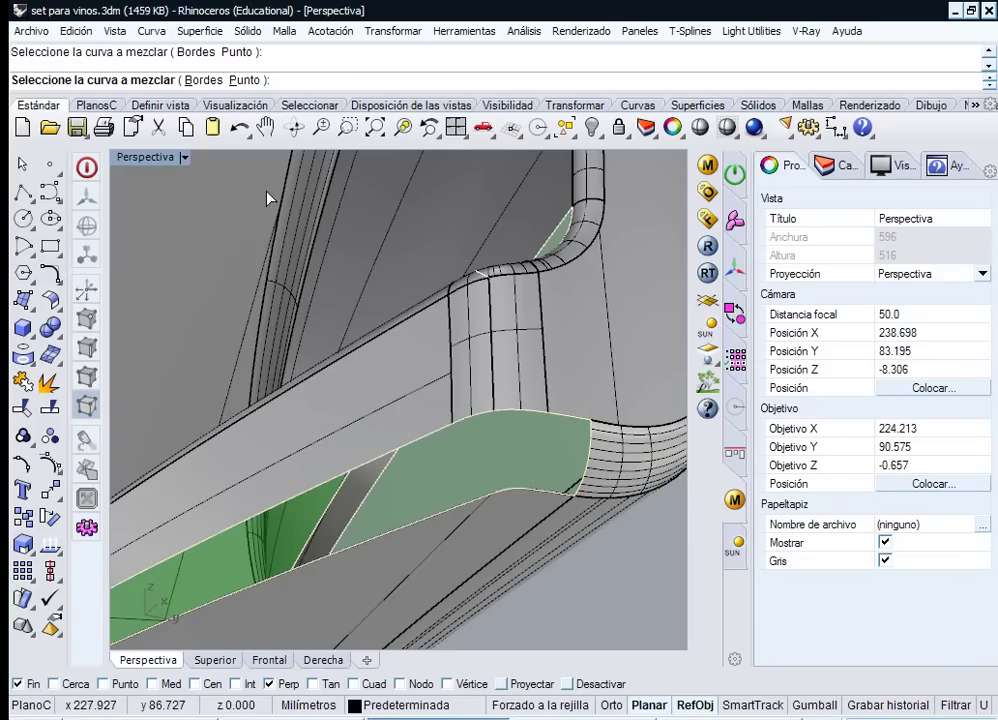
pyautogui.click(243, 80)
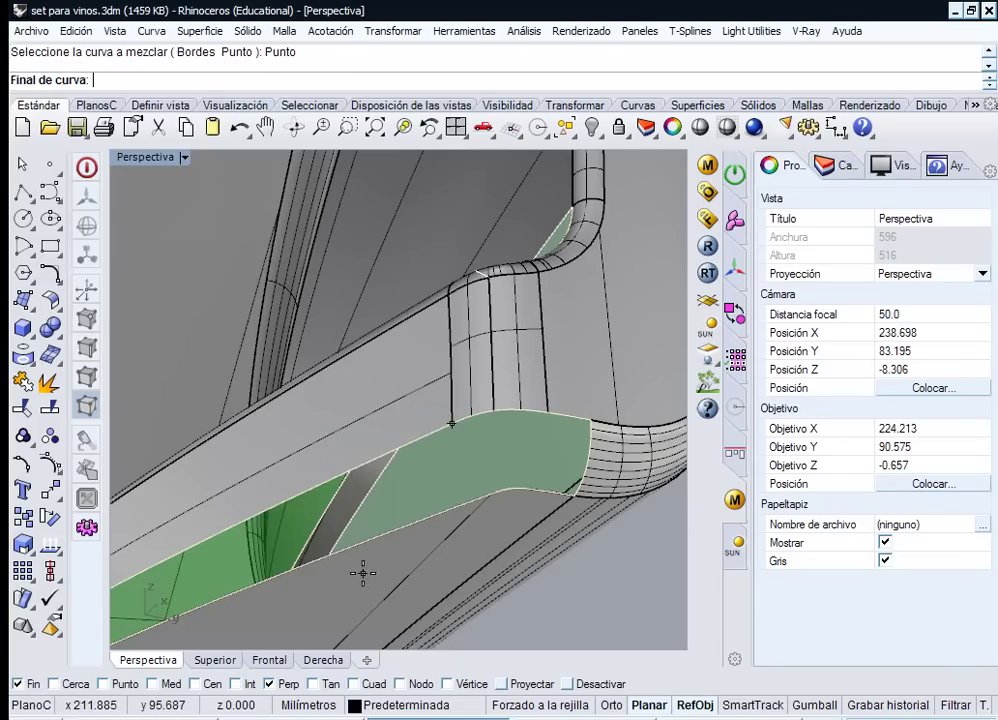
pyautogui.click(477, 497)
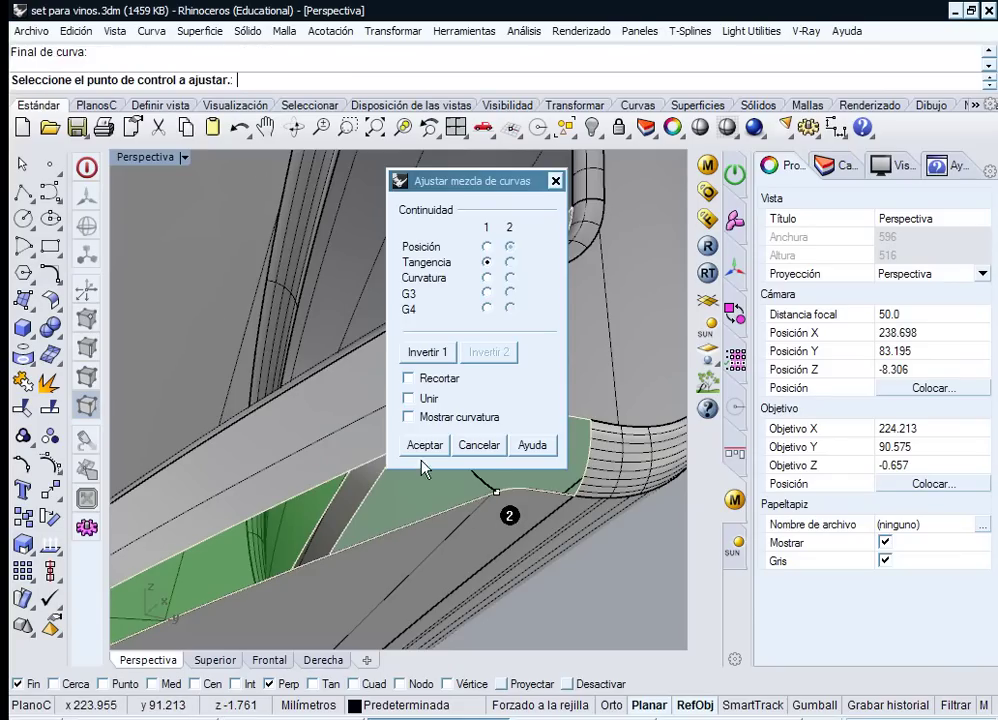
pyautogui.press('Return')
# - Add a second tangent blend curve from the rounded corner's other vertical edge to the matching endpoint on the lower edge
pyautogui.rightClick(555, 394)
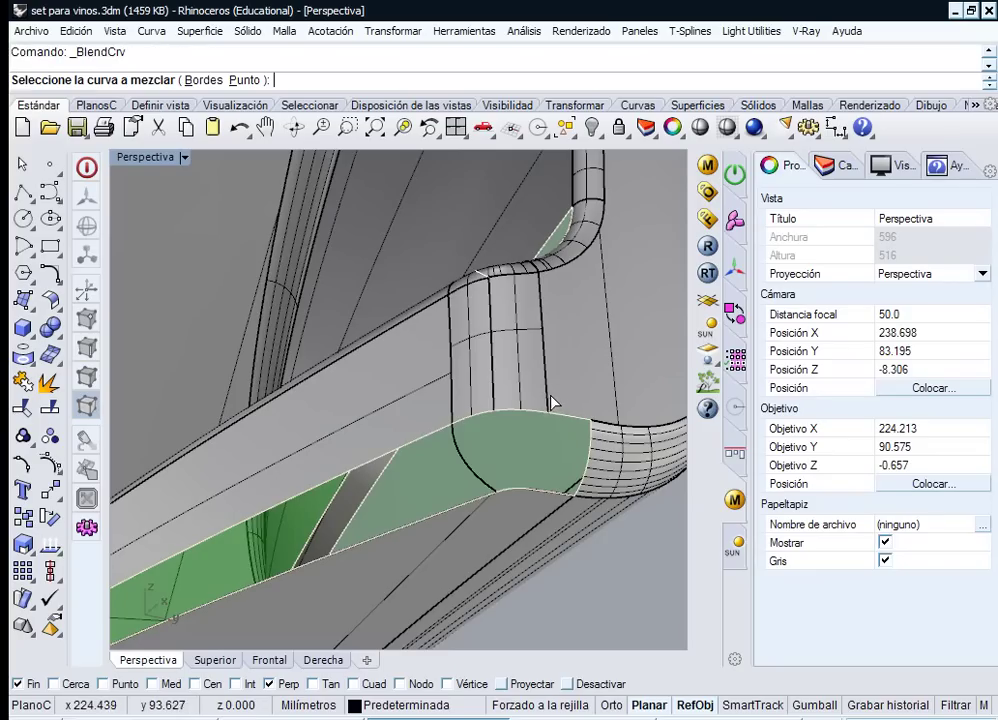
pyautogui.click(549, 398)
pyautogui.click(258, 84)
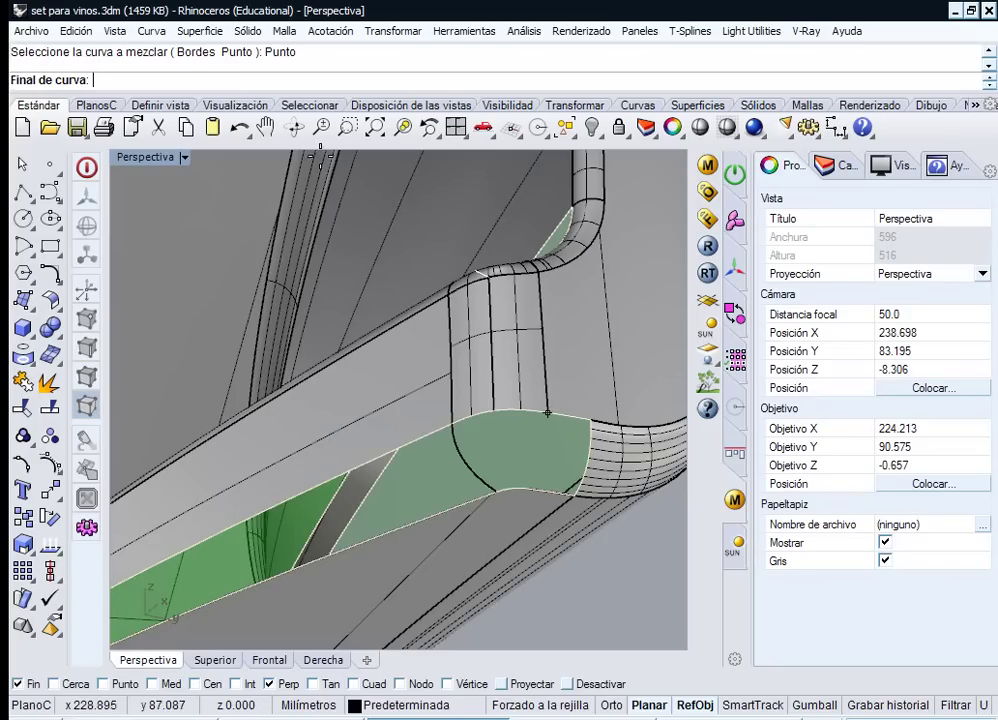
pyautogui.click(526, 487)
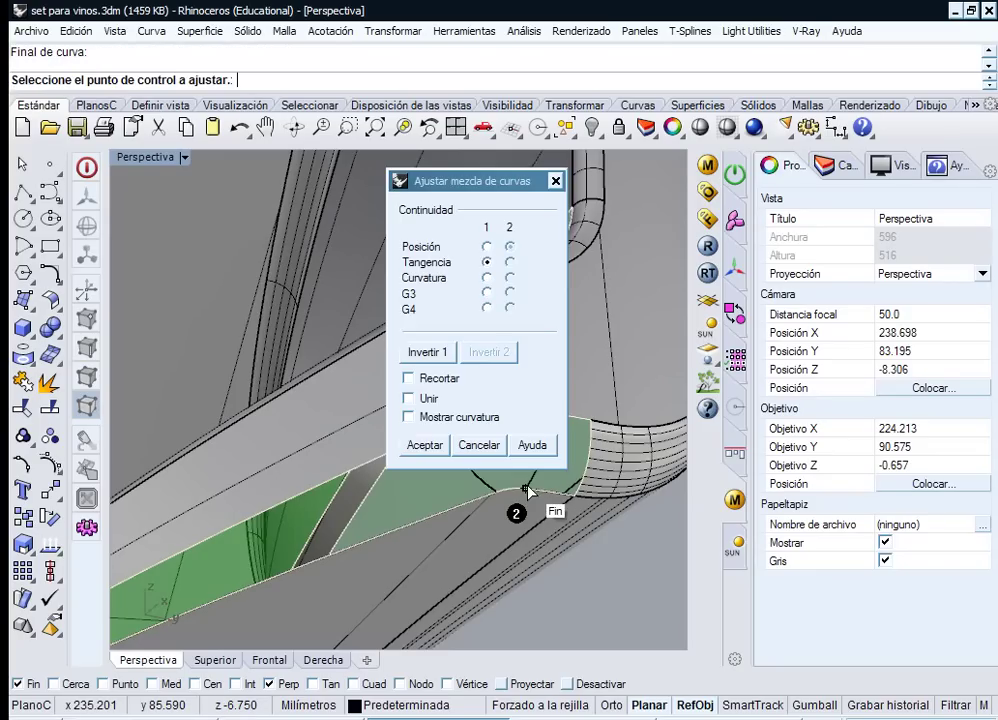
pyautogui.click(468, 448)
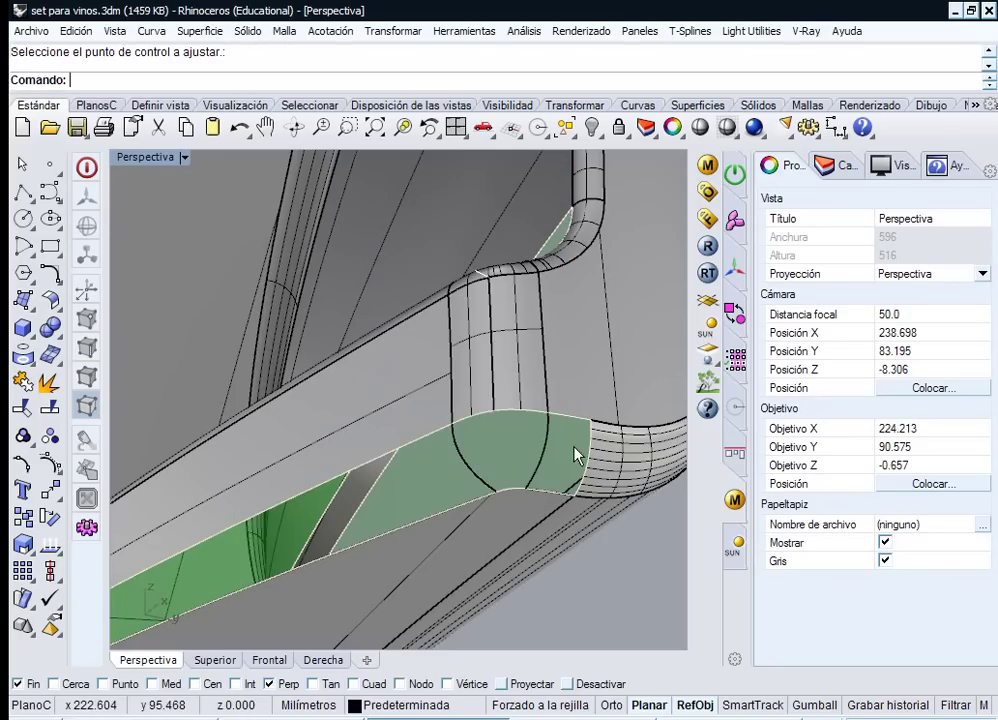
# - Extract the remaining swept face around the outer end of the piece and delete it
pyautogui.moveTo(577, 457)
pyautogui.mouseDown(button='right')
pyautogui.moveTo(544, 443)
pyautogui.moveTo(568, 451)
pyautogui.mouseUp(button='right')
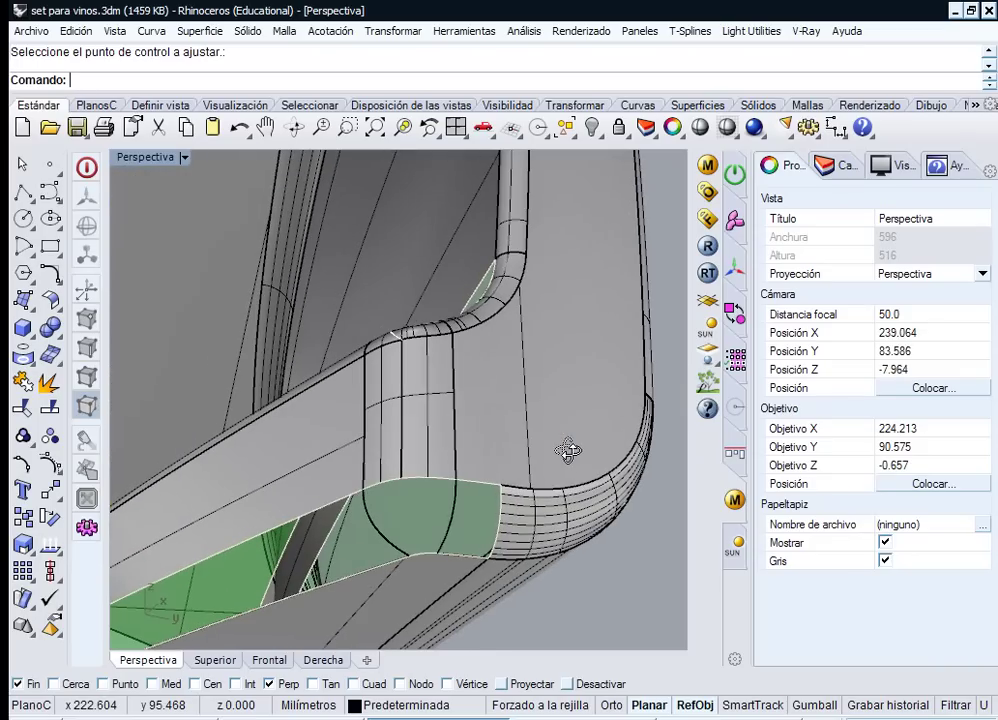
pyautogui.click(50, 385)
pyautogui.click(560, 535)
pyautogui.press('Return')
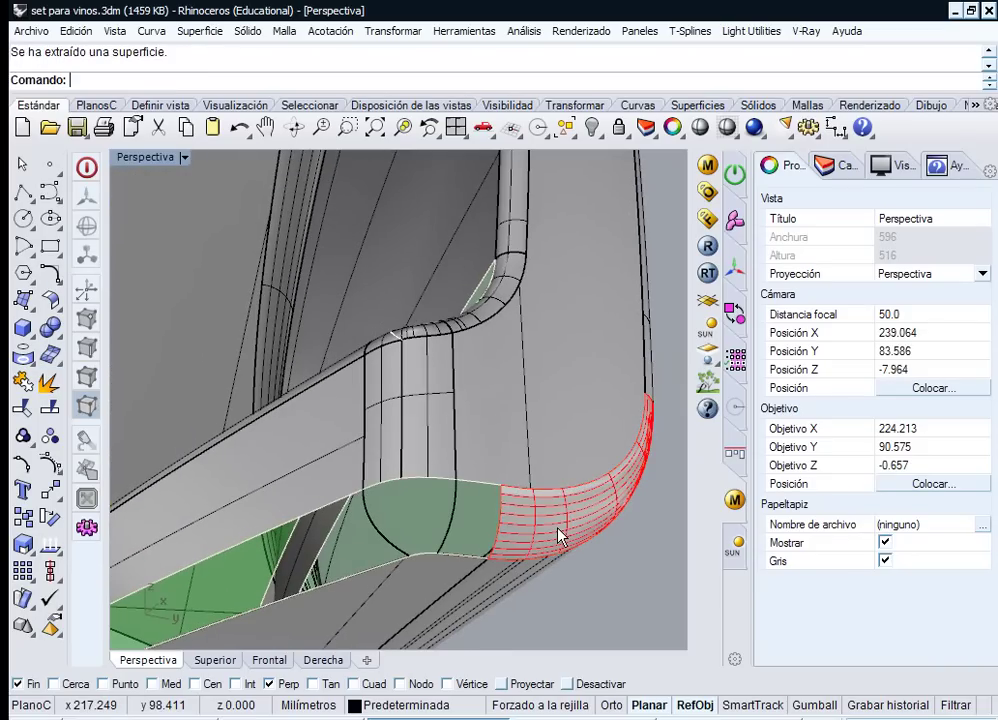
pyautogui.press('Delete')
# - Start a two-rail sweep using the chained upper edges around the outer end as first rail and the chained lower edges as second
pyautogui.moveTo(560, 535); pyautogui.dragTo(337, 377, button='right')
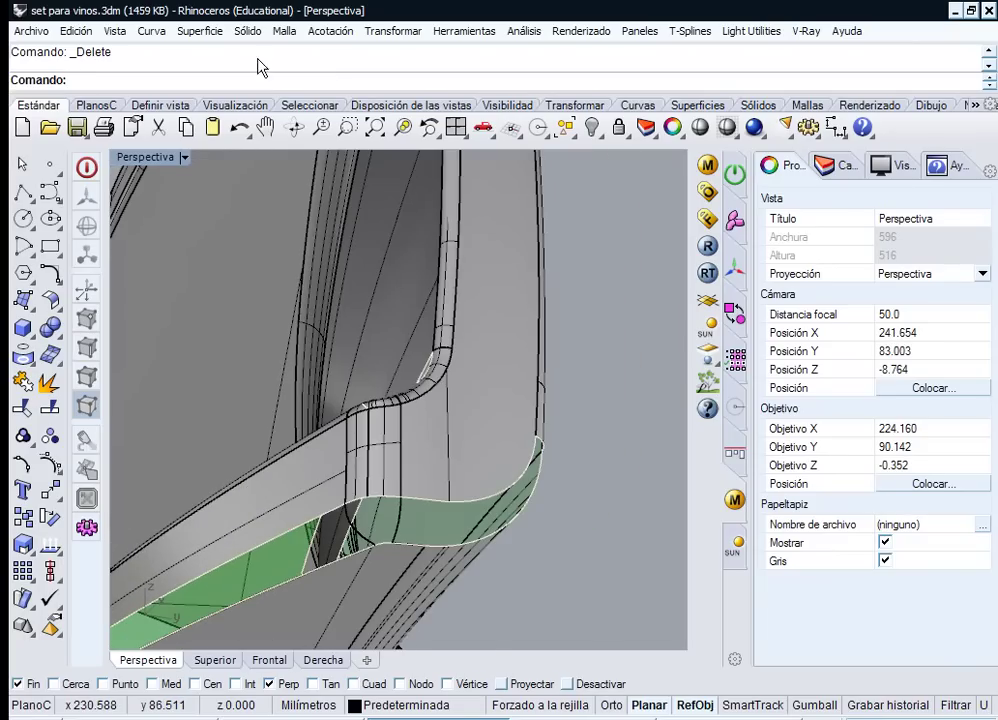
pyautogui.click(200, 31)
pyautogui.click(251, 101)
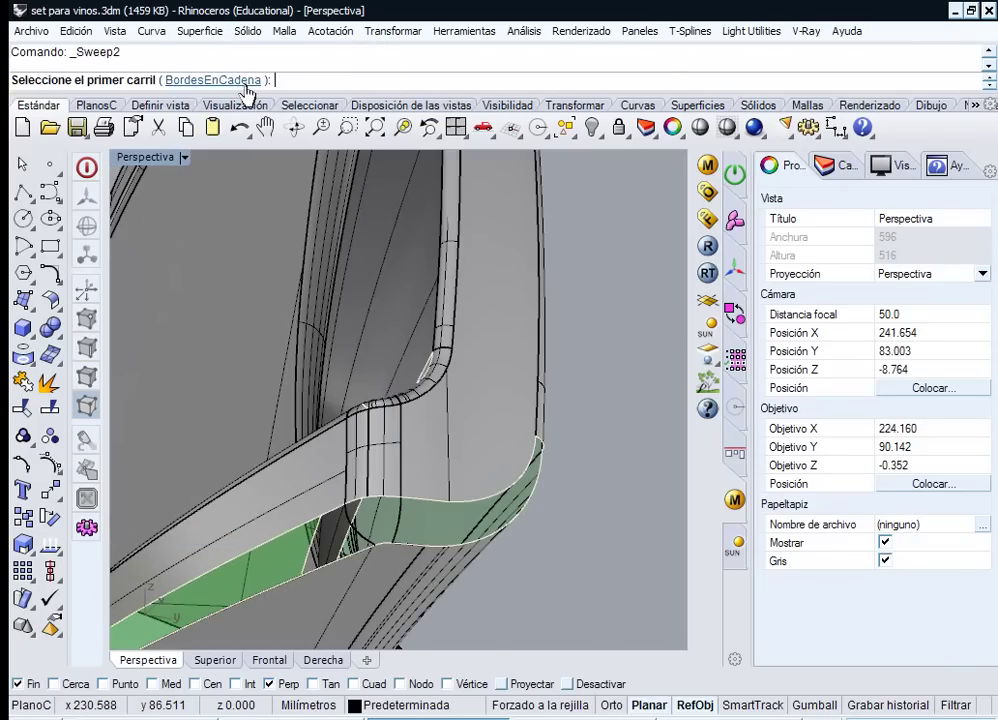
pyautogui.click(244, 81)
pyautogui.click(529, 485)
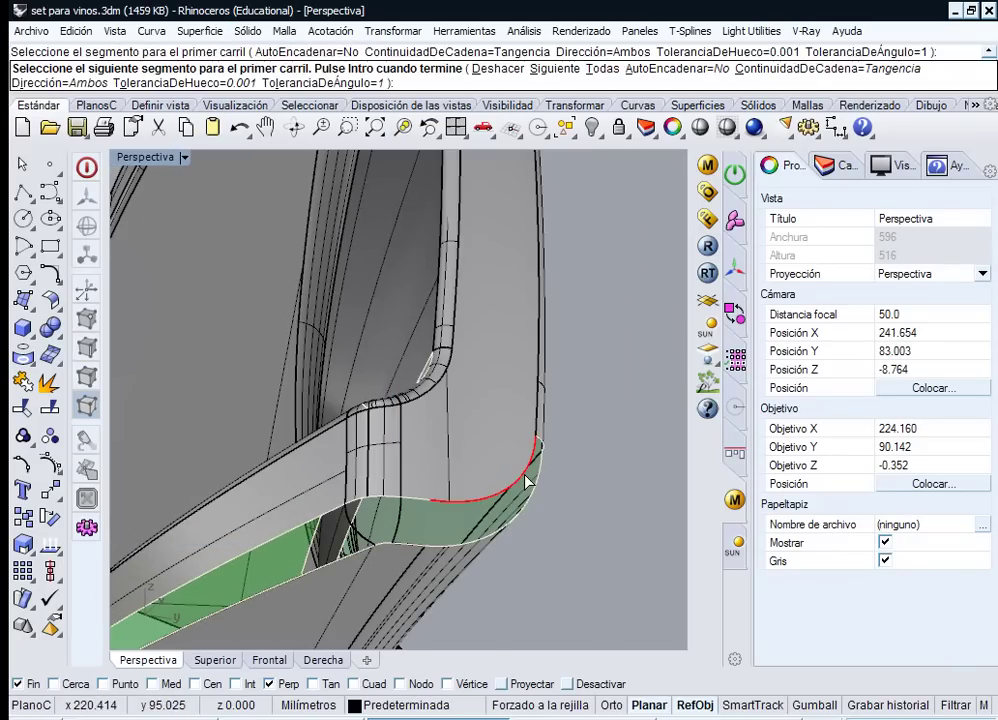
pyautogui.click(426, 510)
pyautogui.press('Return')
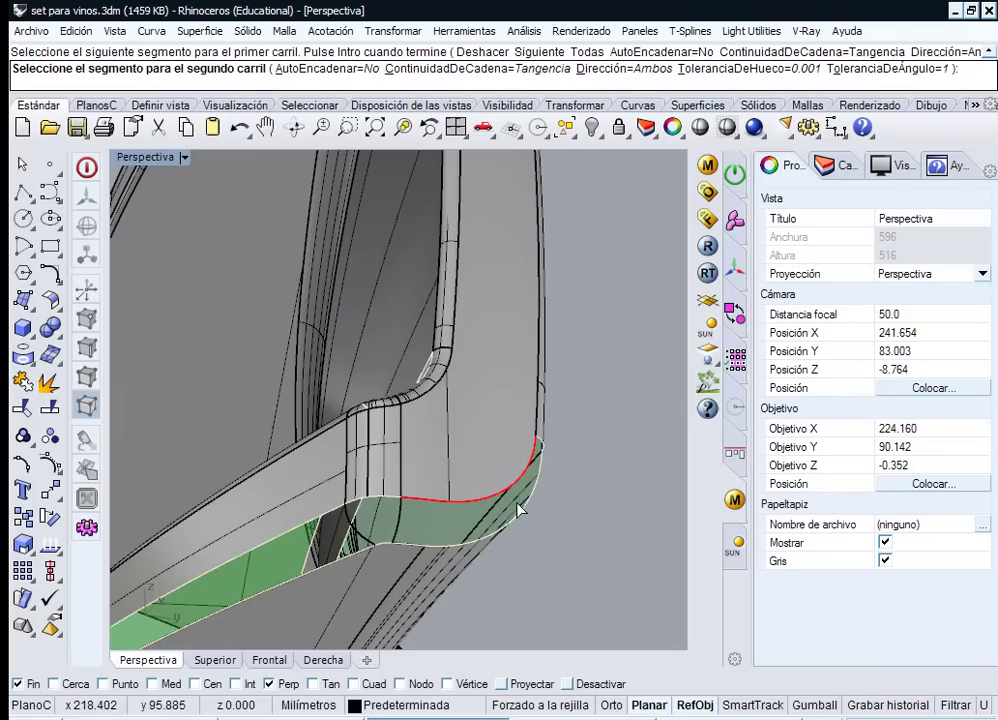
pyautogui.click(540, 476)
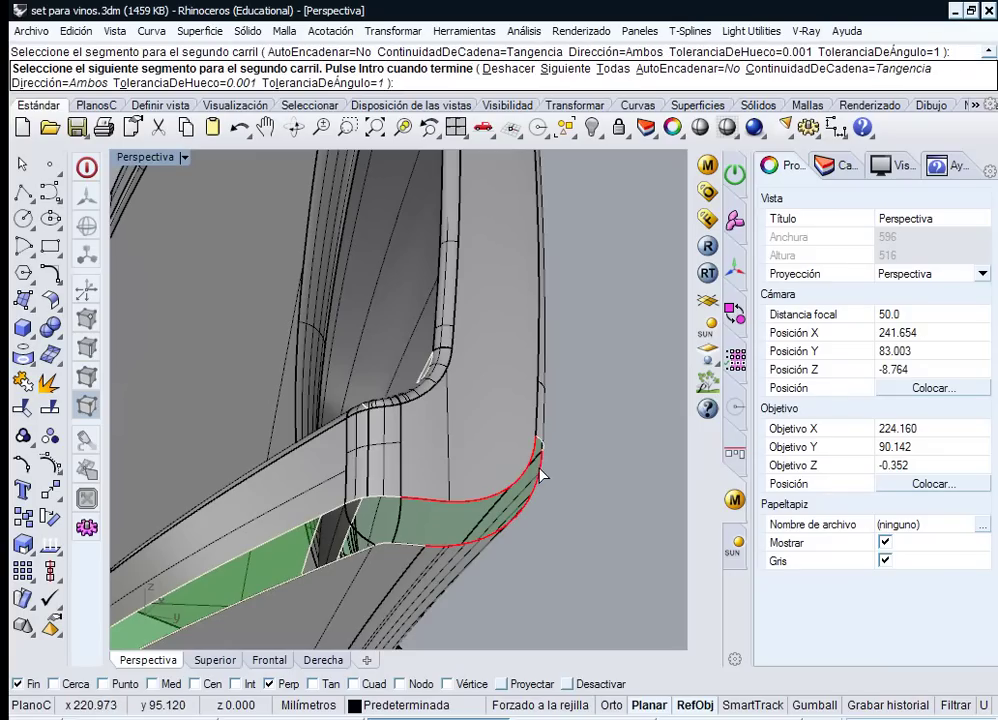
pyautogui.click(418, 548)
pyautogui.click(478, 606)
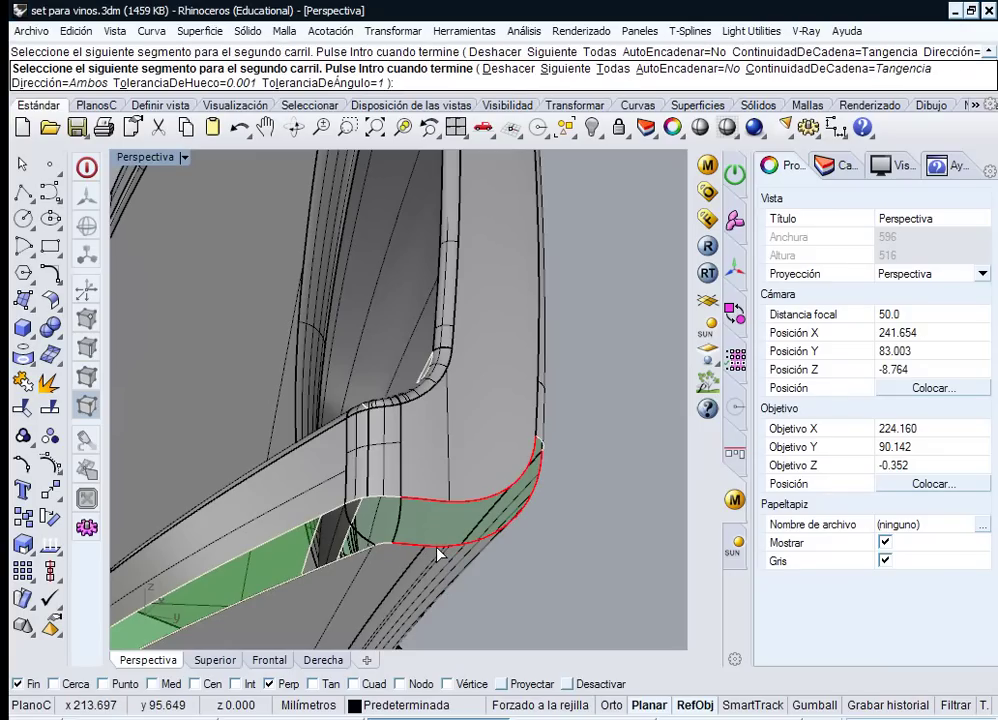
pyautogui.press('Return')
# - Create the outer-end sweep with the corner blend curve and the opposite end edge as cross sections, without simplification
pyautogui.click(398, 534)
pyautogui.moveTo(579, 468); pyautogui.dragTo(473, 471, button='right')
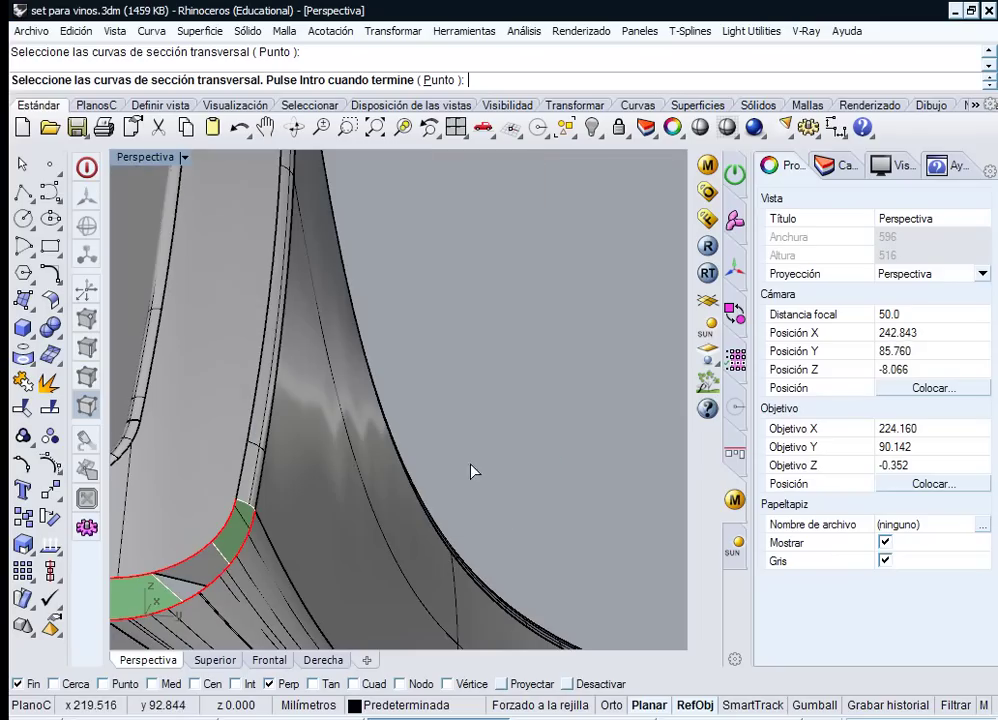
pyautogui.press('Return')
pyautogui.moveTo(350, 519); pyautogui.dragTo(385, 503, button='right')
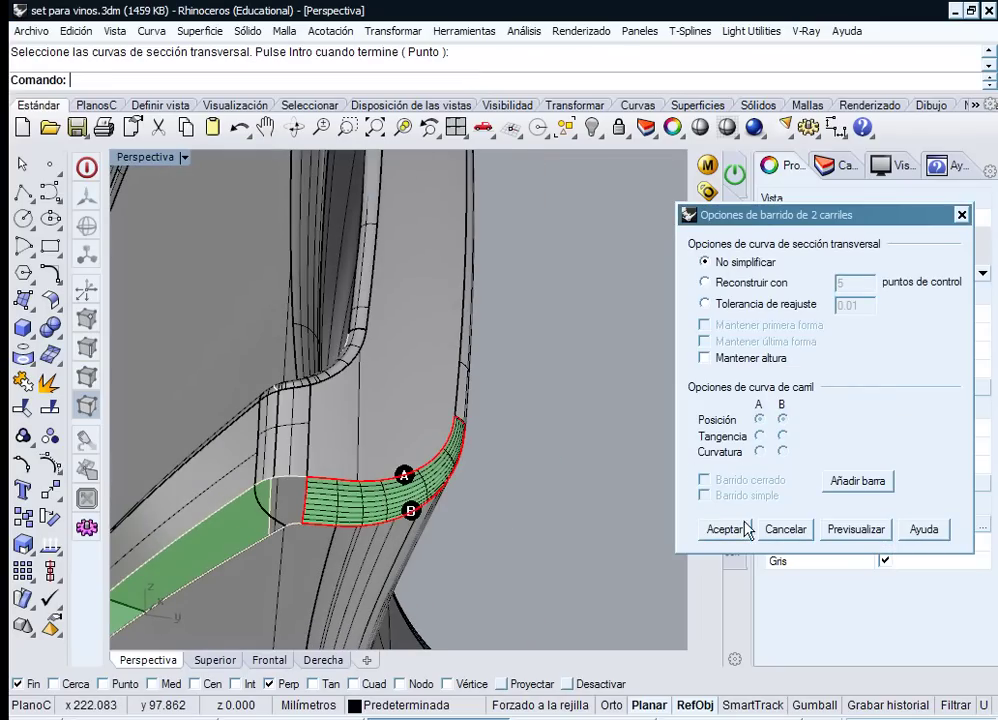
pyautogui.click(738, 532)
# - Join the outer-end sweep to the main body and flip the joined polysurface's normal direction
pyautogui.click(416, 493)
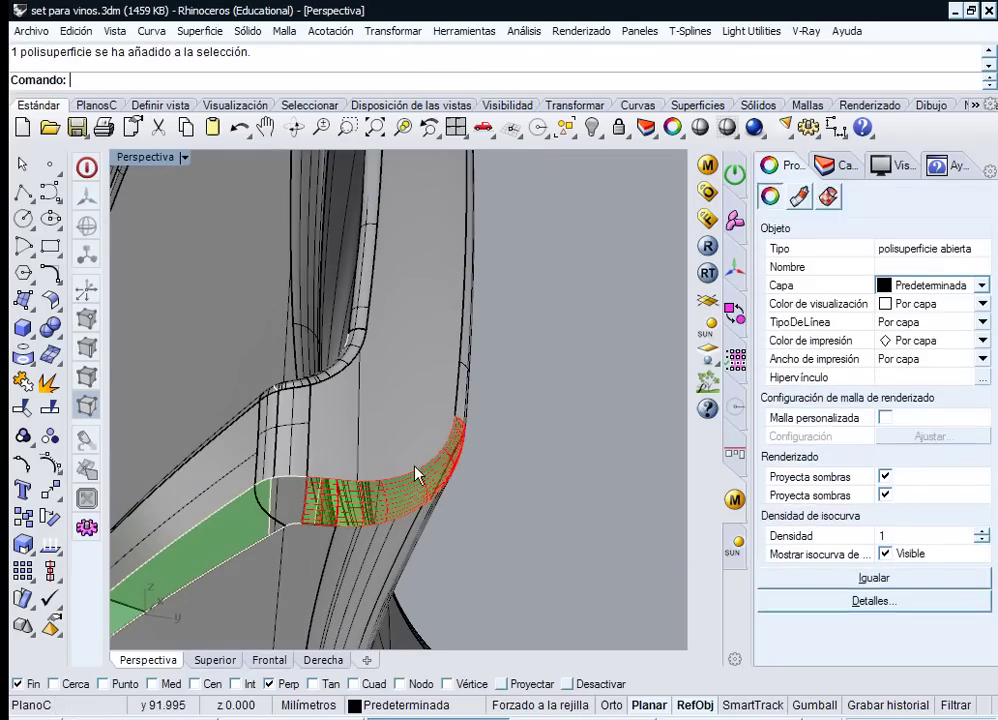
pyautogui.keyDown('shift'); pyautogui.click(347, 473); pyautogui.keyUp('shift')
pyautogui.click(24, 384)
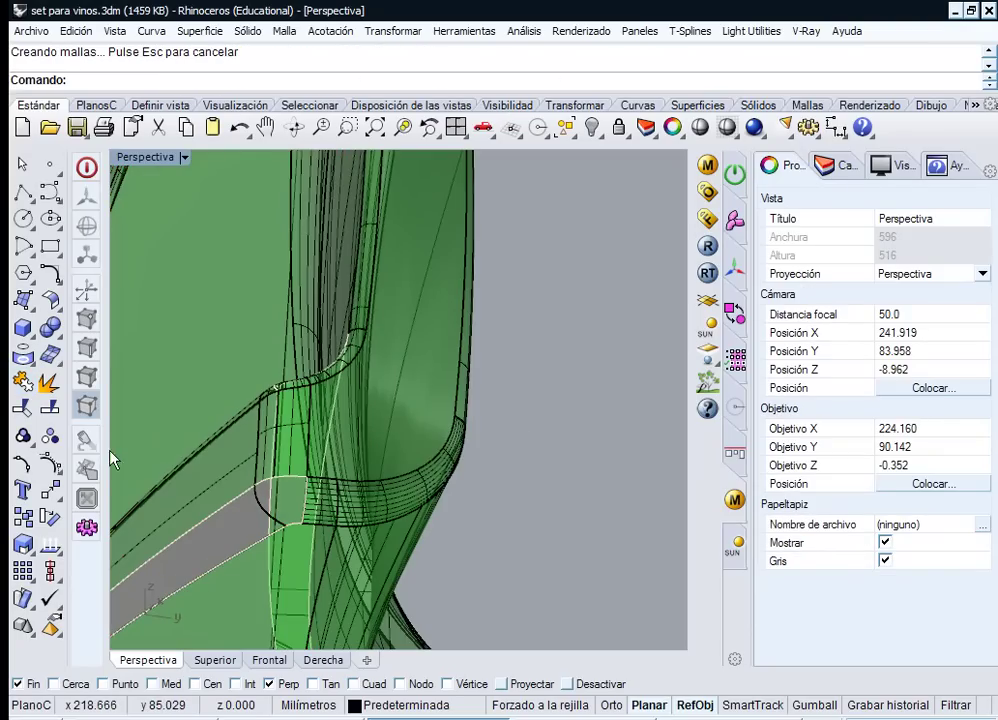
pyautogui.click(59, 548)
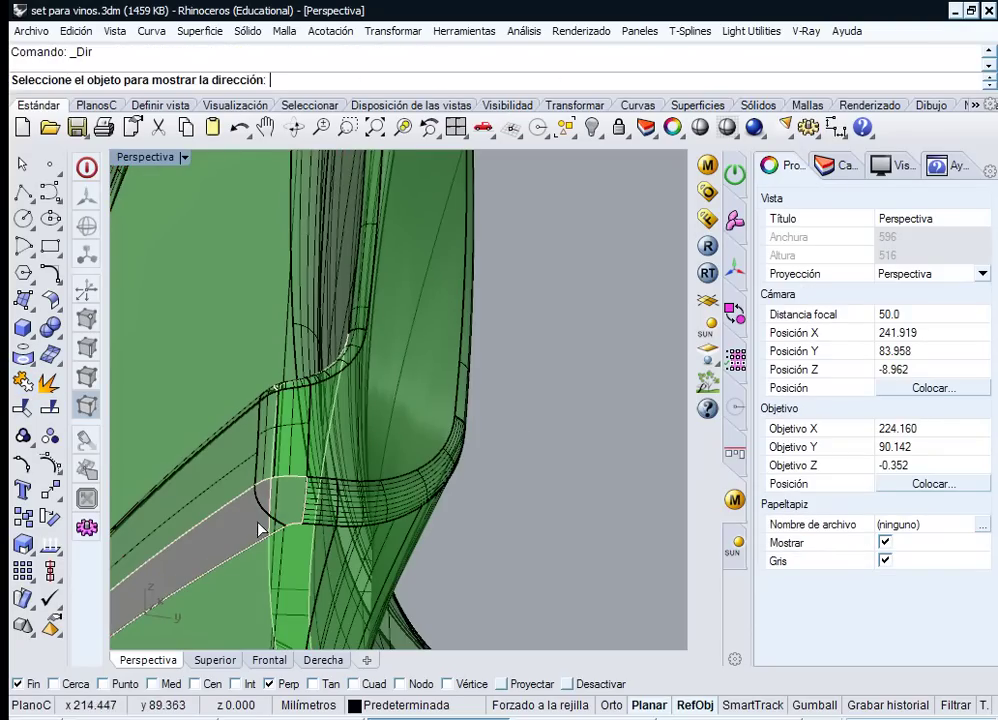
pyautogui.click(408, 439)
pyautogui.press('Return')
pyautogui.press('Return')
# - Start a two-rail sweep at the rounded corner using its chained upper edges and the short lower edge as rails
pyautogui.moveTo(408, 439); pyautogui.dragTo(510, 438, button='right')
pyautogui.scroll(3, 510, 432)
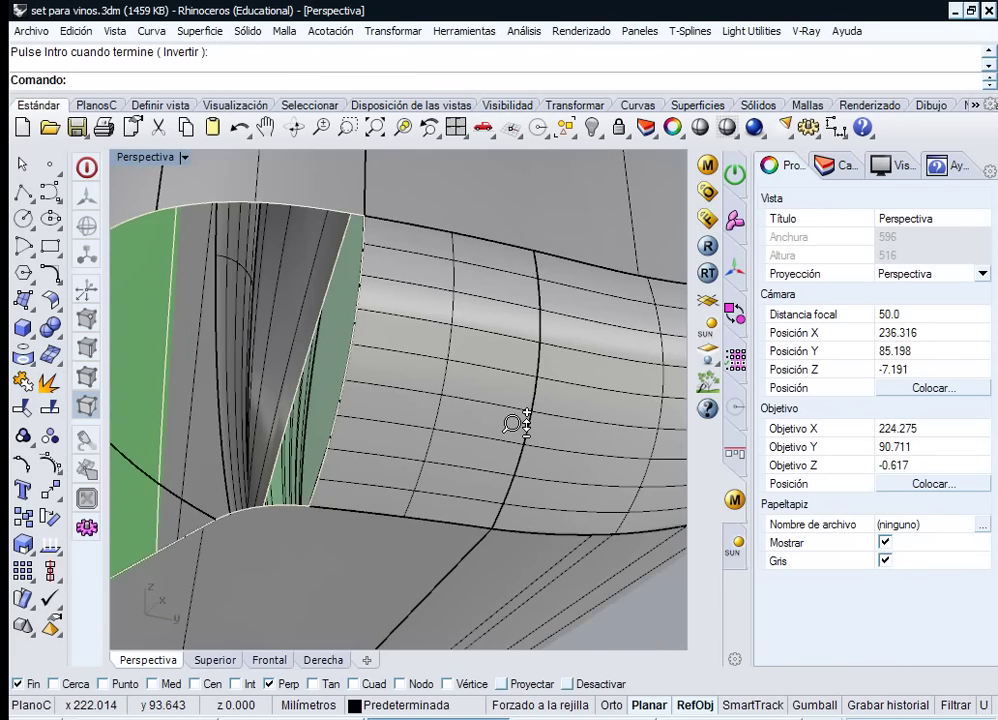
pyautogui.scroll(-3, 512, 419)
pyautogui.scroll(4, 512, 410)
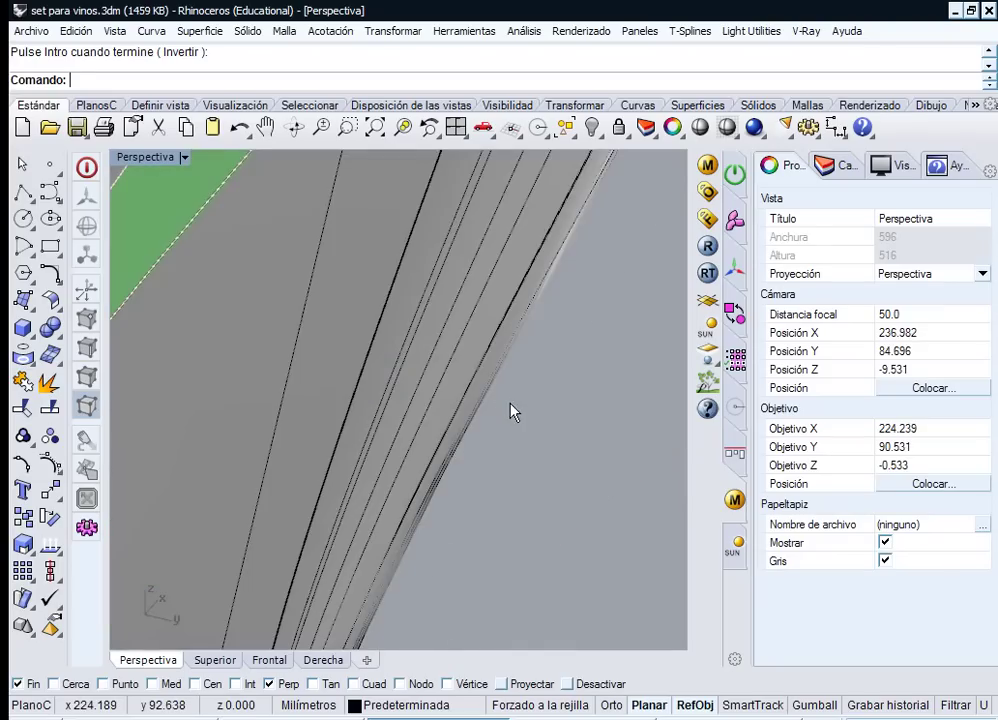
pyautogui.scroll(-5, 512, 490)
pyautogui.moveTo(435, 432); pyautogui.dragTo(457, 307, button='right')
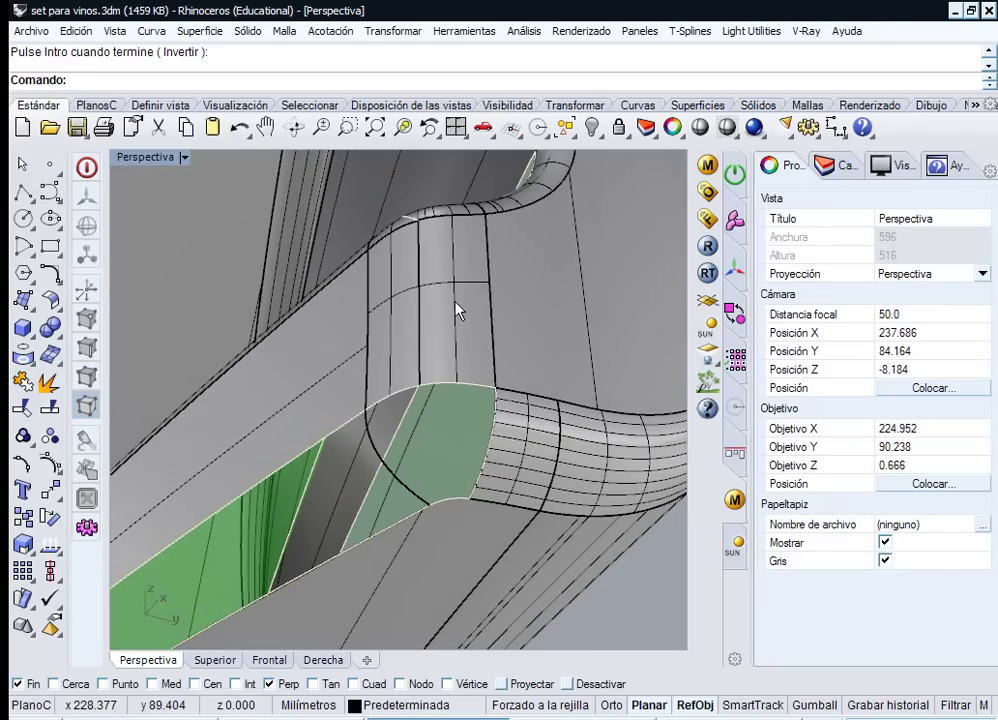
pyautogui.middleClick(457, 305)
pyautogui.click(519, 345)
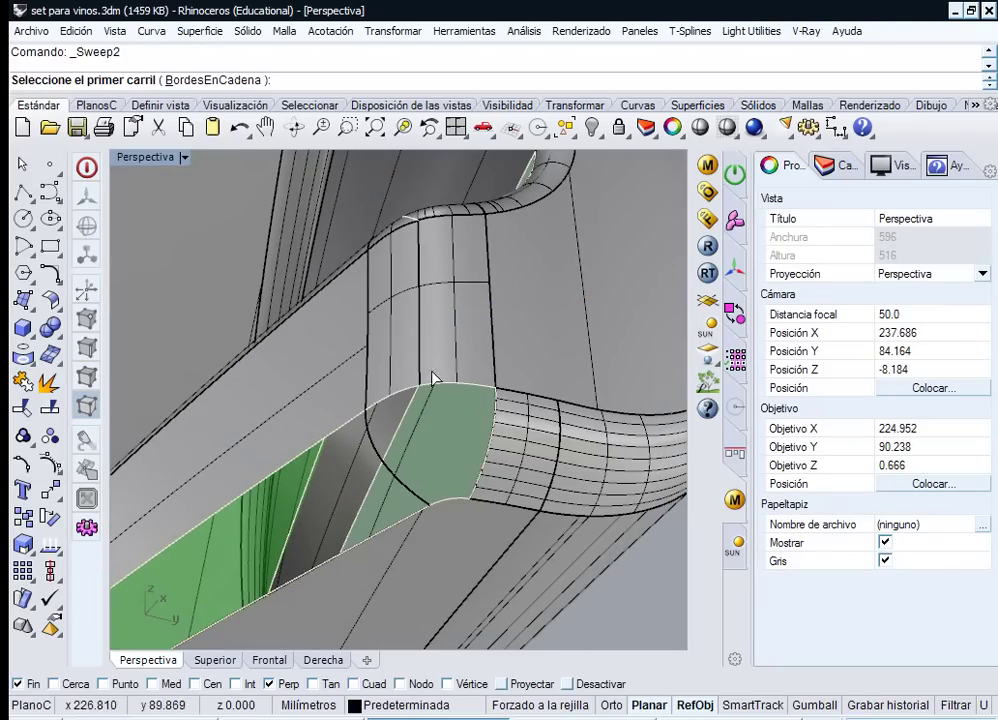
pyautogui.click(214, 80)
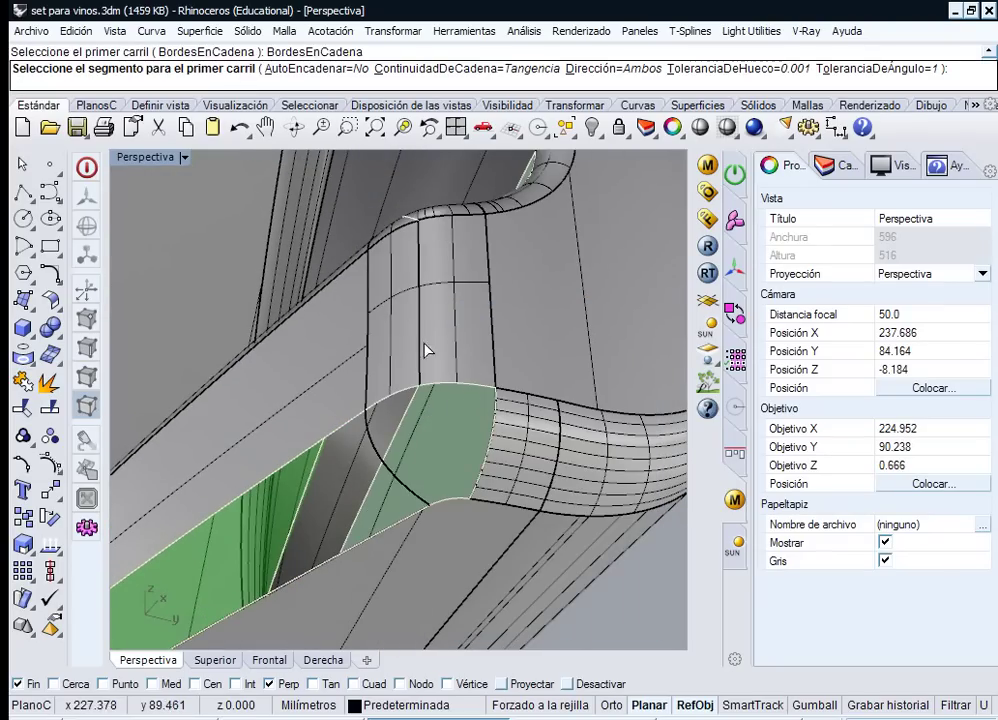
pyautogui.click(485, 393)
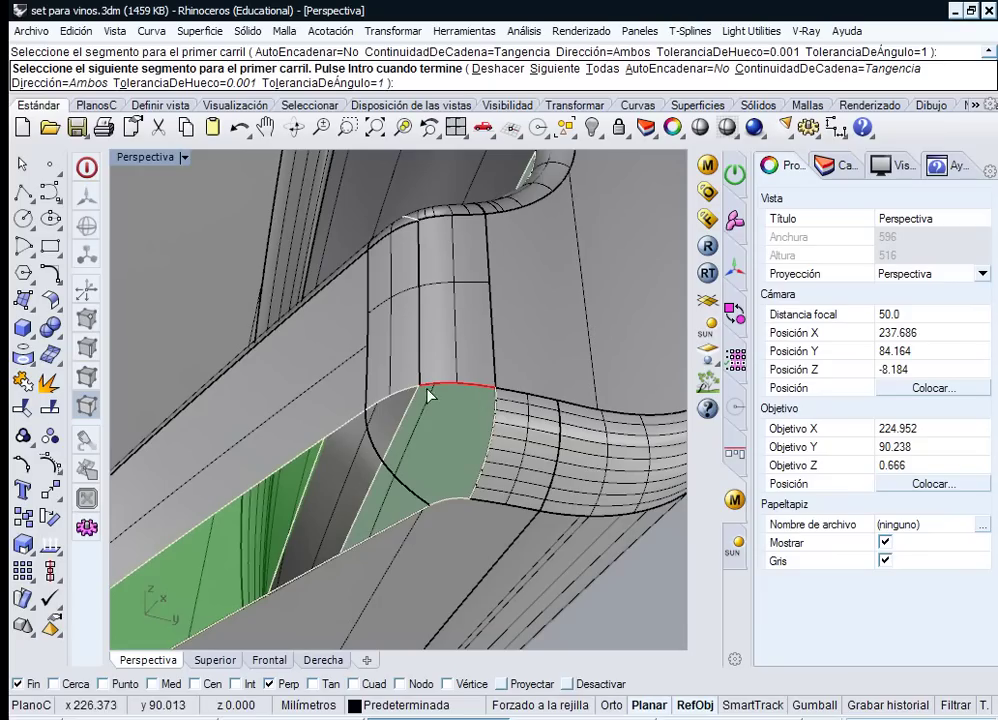
pyautogui.press('Return')
pyautogui.click(459, 497)
pyautogui.press('Return')
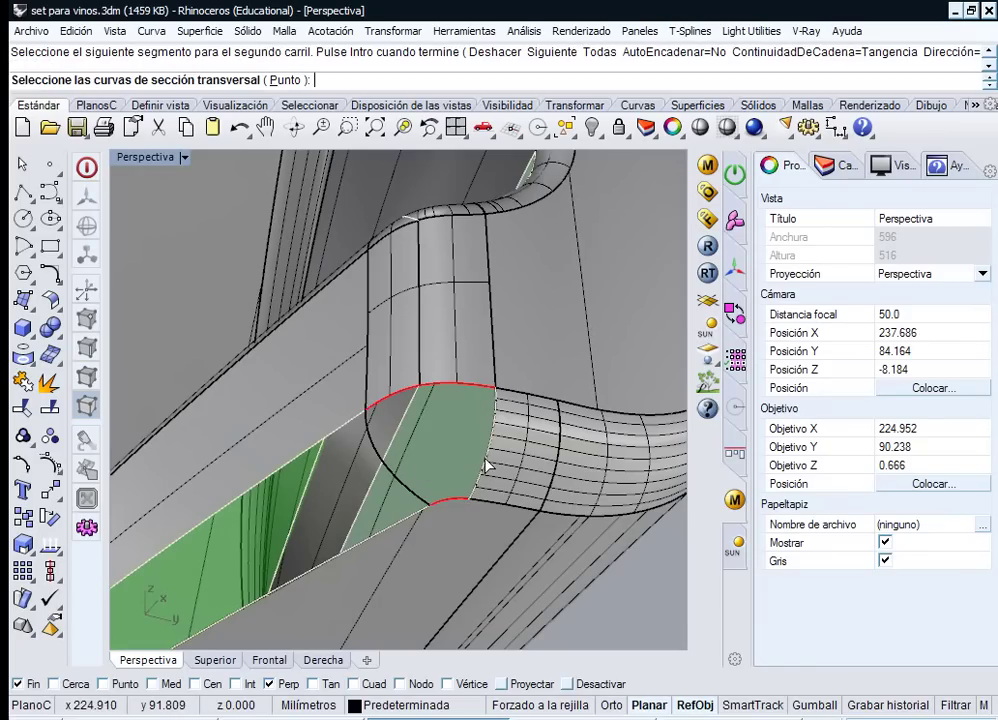
# - Create the rounded corner's sweep with the outer-end surface edge and the long-side blend curve as cross sections, without simplification
pyautogui.click(486, 464)
pyautogui.click(550, 517)
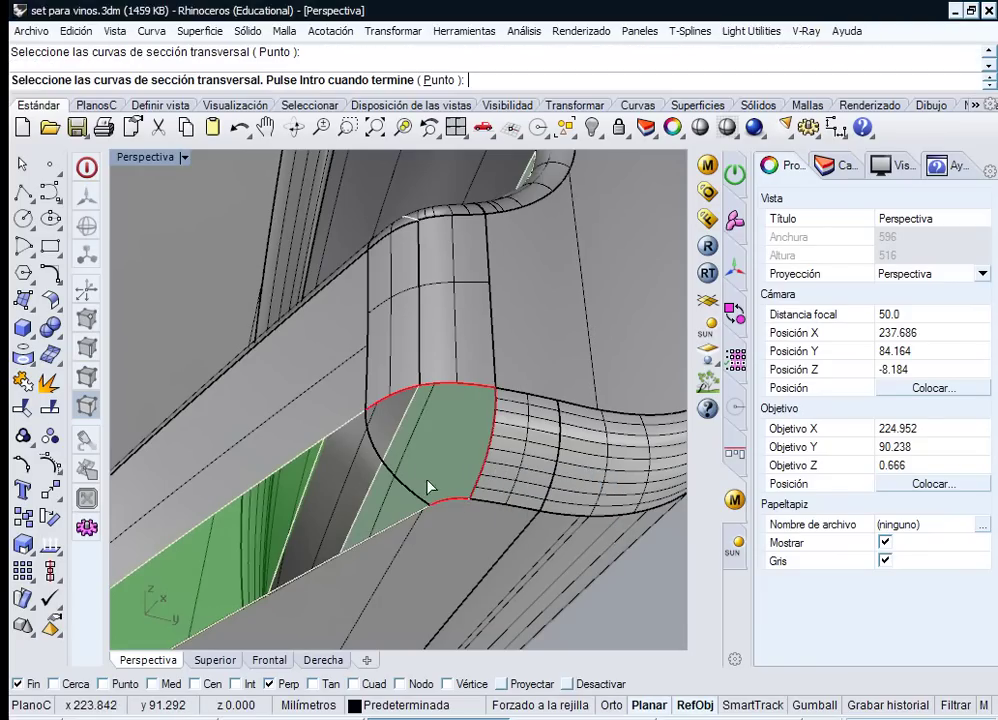
pyautogui.click(428, 487)
pyautogui.click(425, 514)
pyautogui.press('Return')
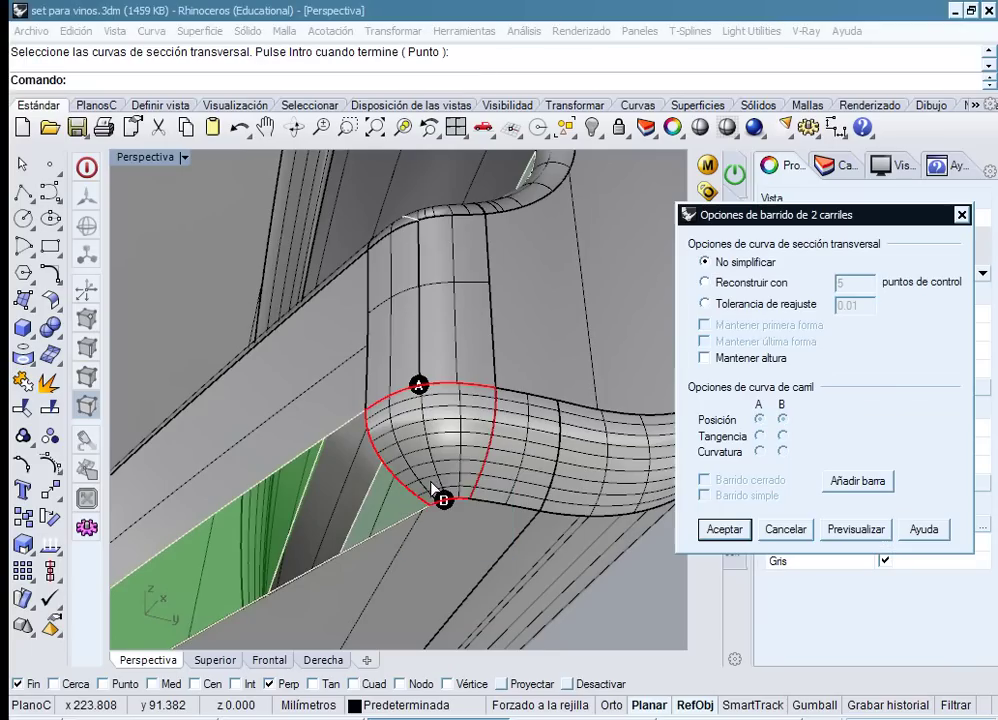
pyautogui.click(712, 537)
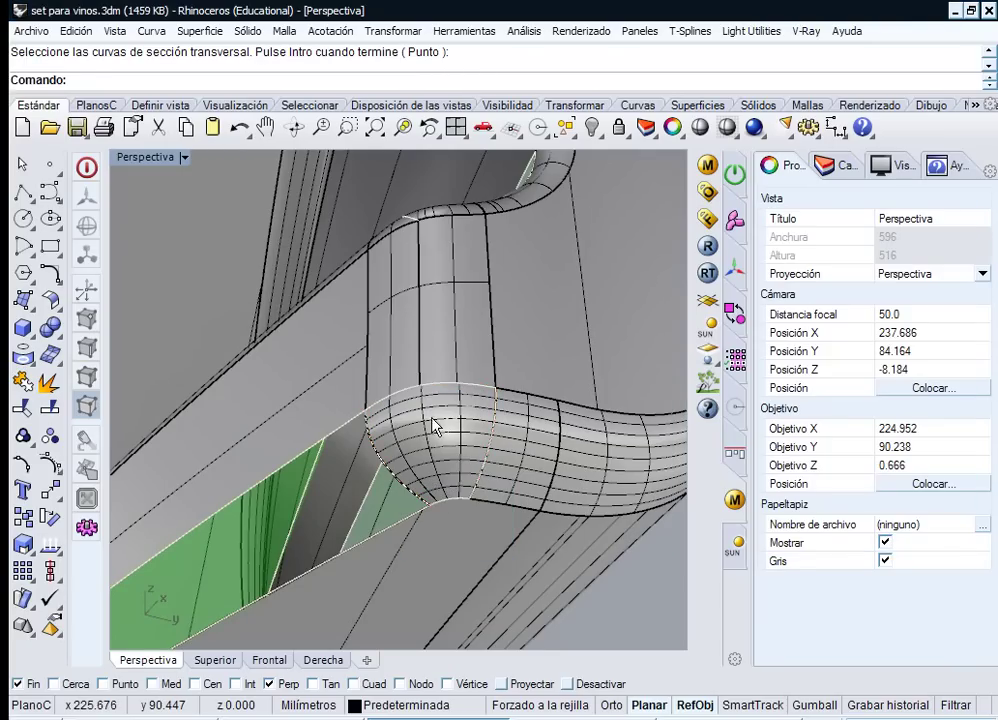
# - Start a two-rail sweep along the long side with the gap's upper edge and the polysurface's lower edge as rails
pyautogui.moveTo(437, 423); pyautogui.dragTo(478, 453, button='right')
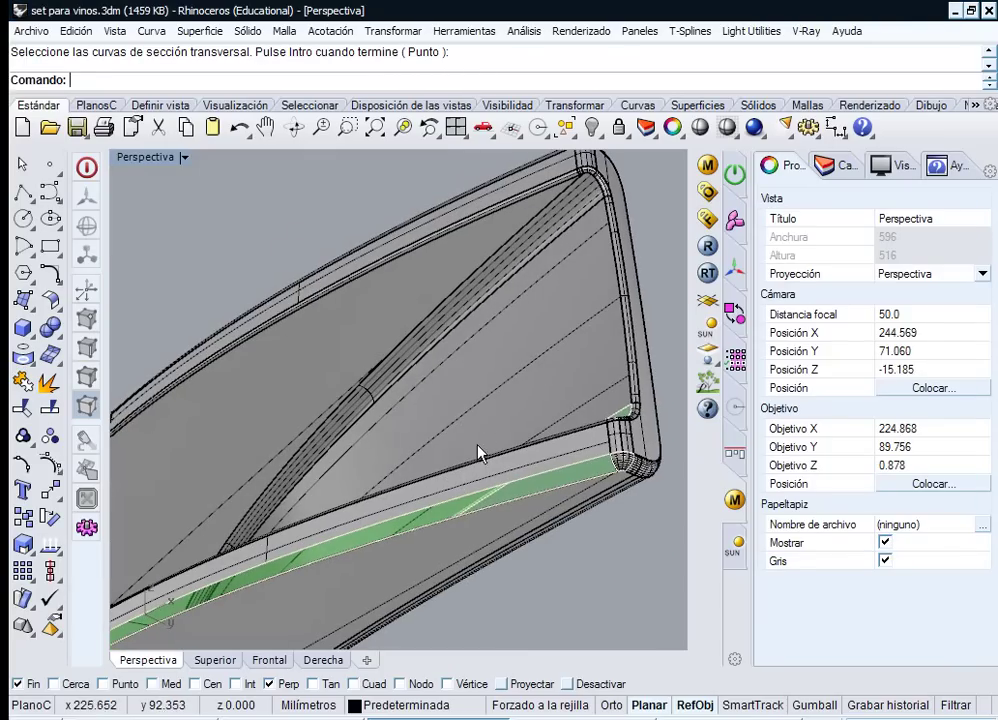
pyautogui.middleClick(648, 328)
pyautogui.click(692, 339)
pyautogui.moveTo(682, 363); pyautogui.dragTo(608, 472, button='right')
pyautogui.click(610, 470)
pyautogui.click(617, 510)
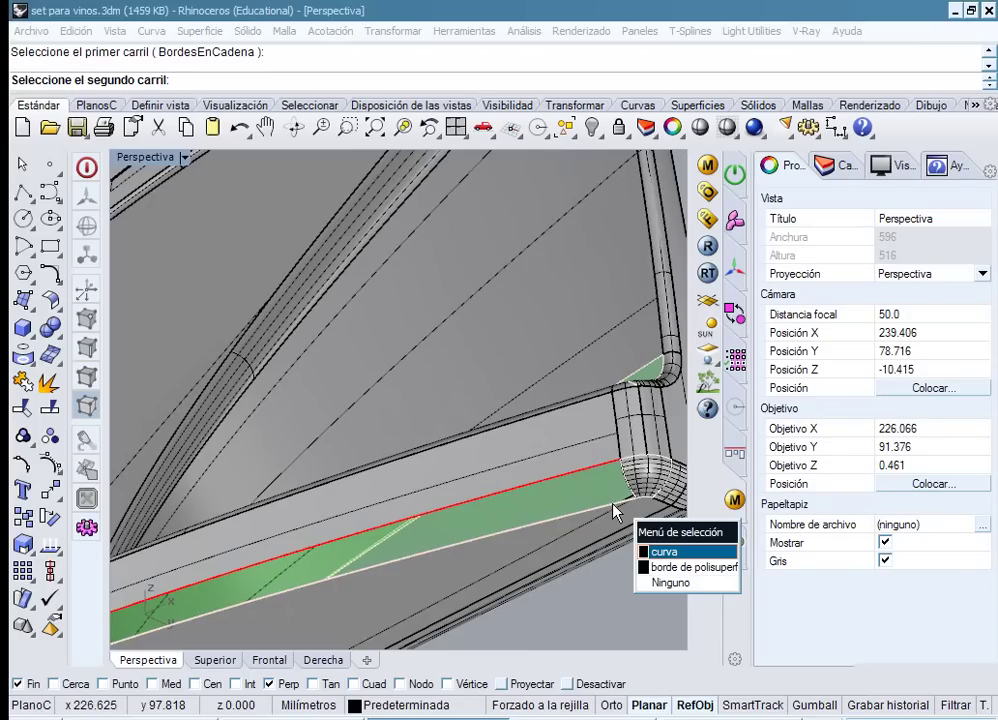
pyautogui.click(665, 565)
# - Create the long-side sweep with the edges at the new rounded corner and at the far corner as cross sections
pyautogui.scroll(3, 630, 468)
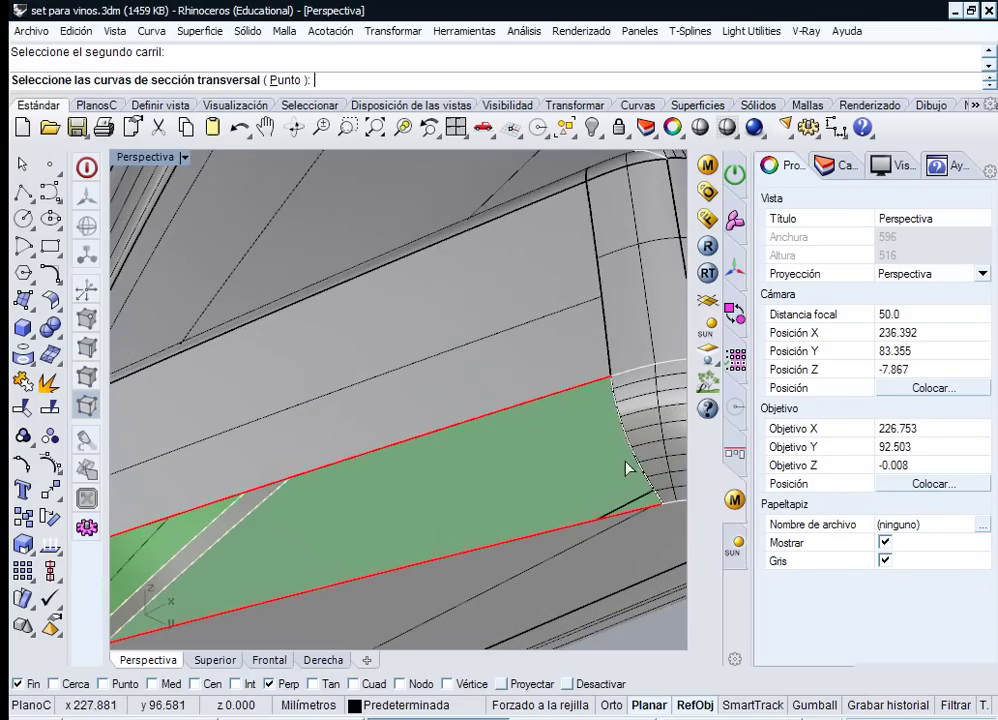
pyautogui.click(633, 452)
pyautogui.click(662, 506)
pyautogui.scroll(-12, 440, 430)
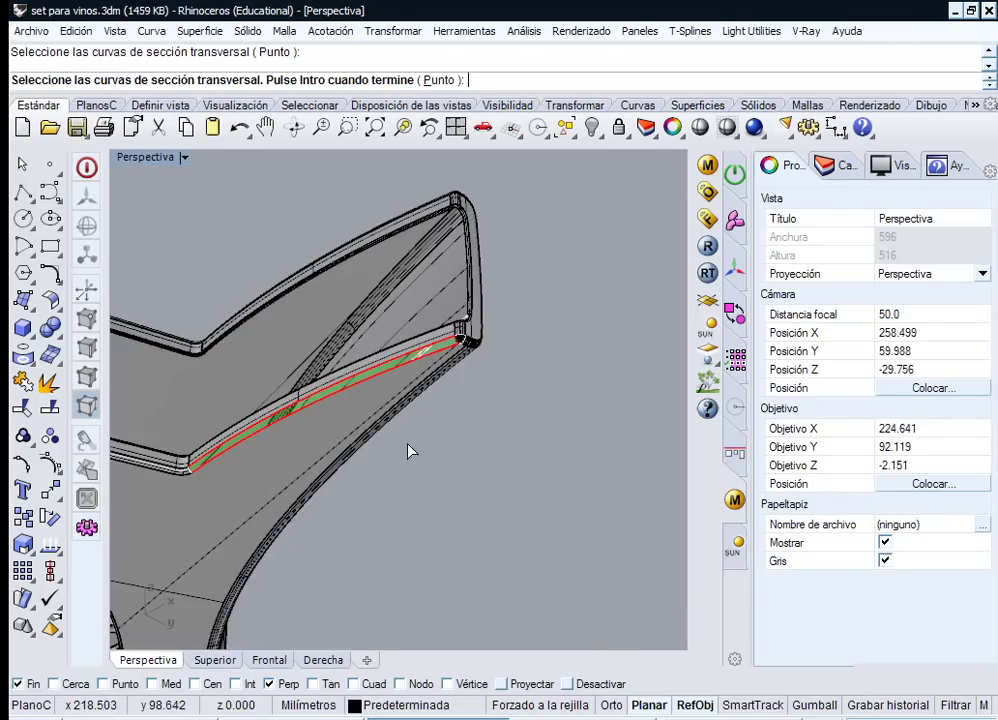
pyautogui.keyDown('shift'); pyautogui.moveTo(155, 393); pyautogui.dragTo(285, 386, button='right'); pyautogui.keyUp('shift')
pyautogui.scroll(12, 338, 435)
pyautogui.click(337, 446)
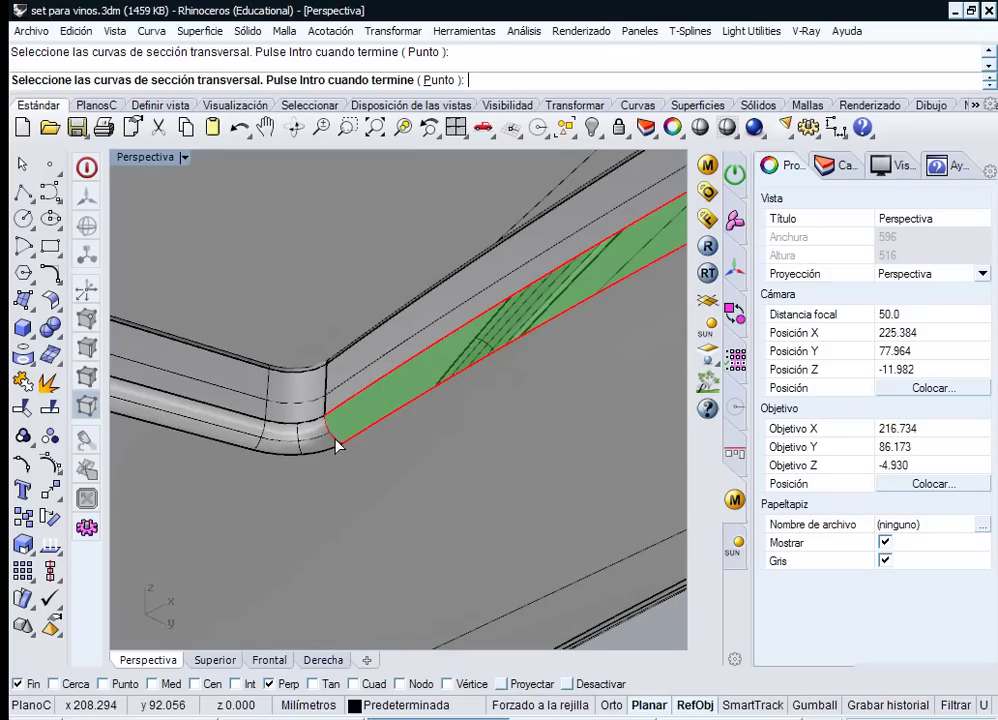
pyautogui.press('Return')
pyautogui.press('Return')
# - Join the long-side swept surface to the main body
pyautogui.click(486, 334)
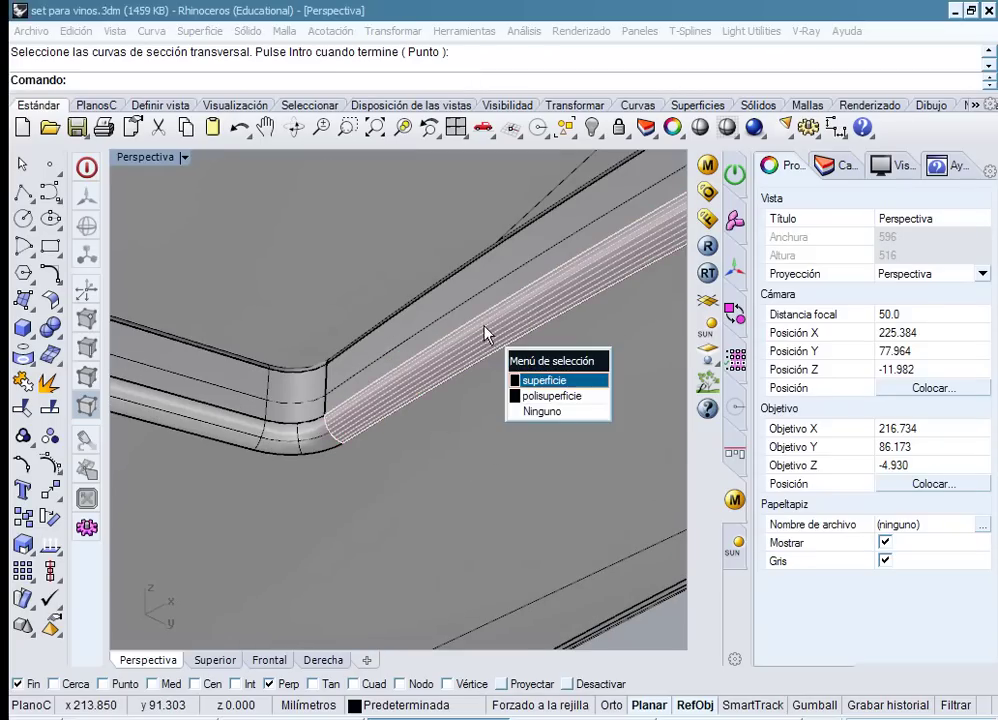
pyautogui.press('Escape')
pyautogui.click(480, 298)
pyautogui.keyDown('shift'); pyautogui.click(350, 426); pyautogui.keyUp('shift')
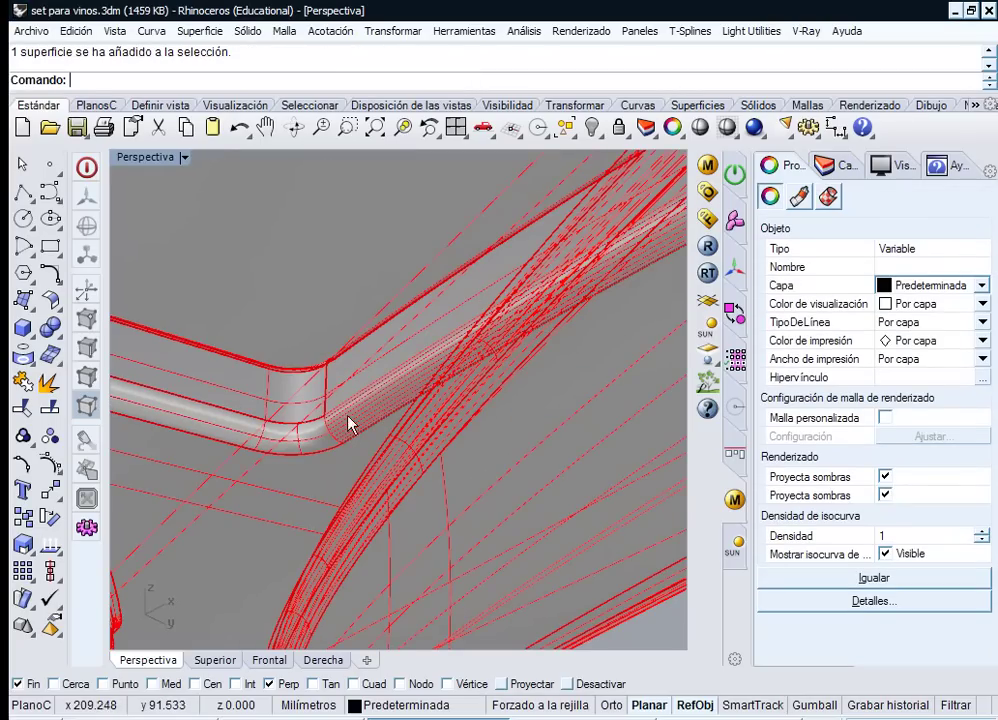
pyautogui.click(31, 389)
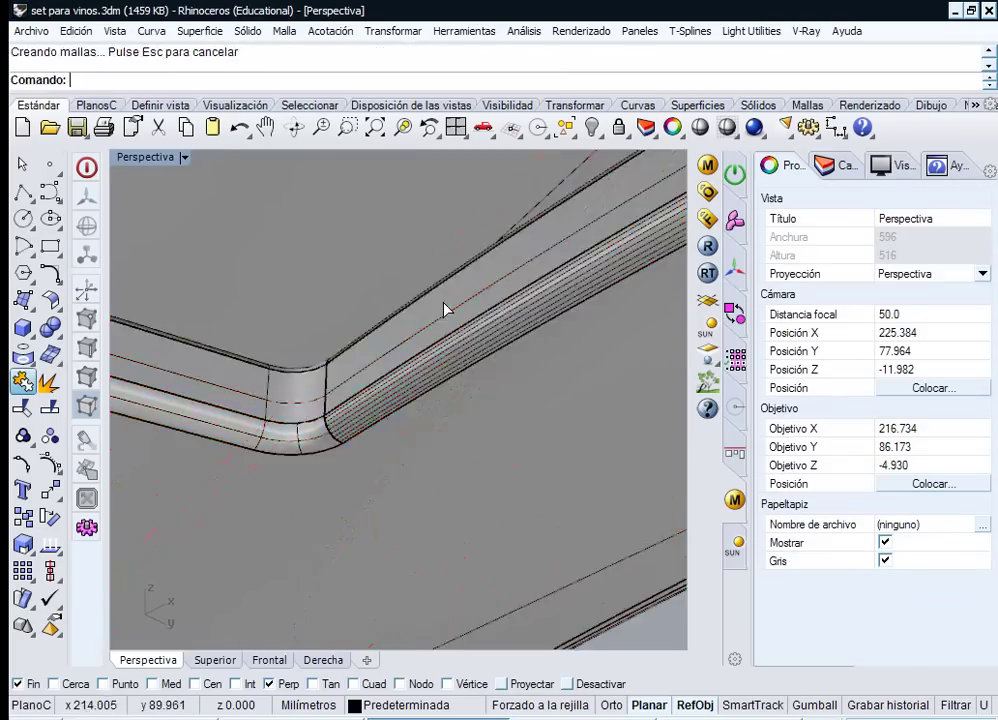
pyautogui.press('Escape')
# - Select everything in the model and join it to merge the remaining corner surface into the body
pyautogui.moveTo(461, 301); pyautogui.dragTo(494, 479, button='right')
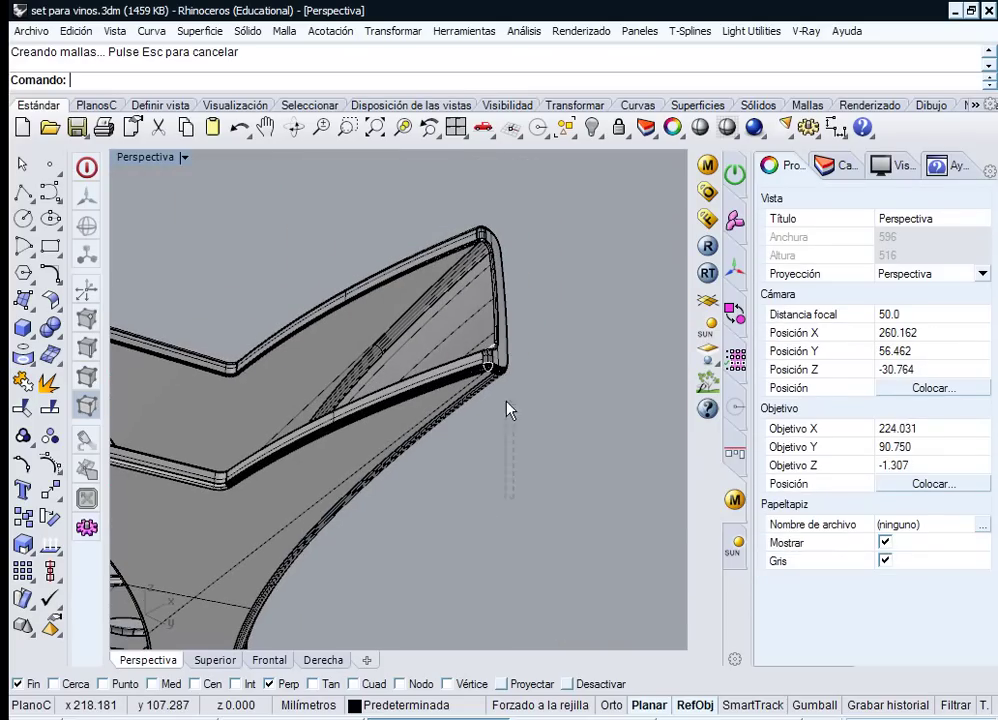
pyautogui.hotkey('ctrl', 'a')
pyautogui.click(20, 376)
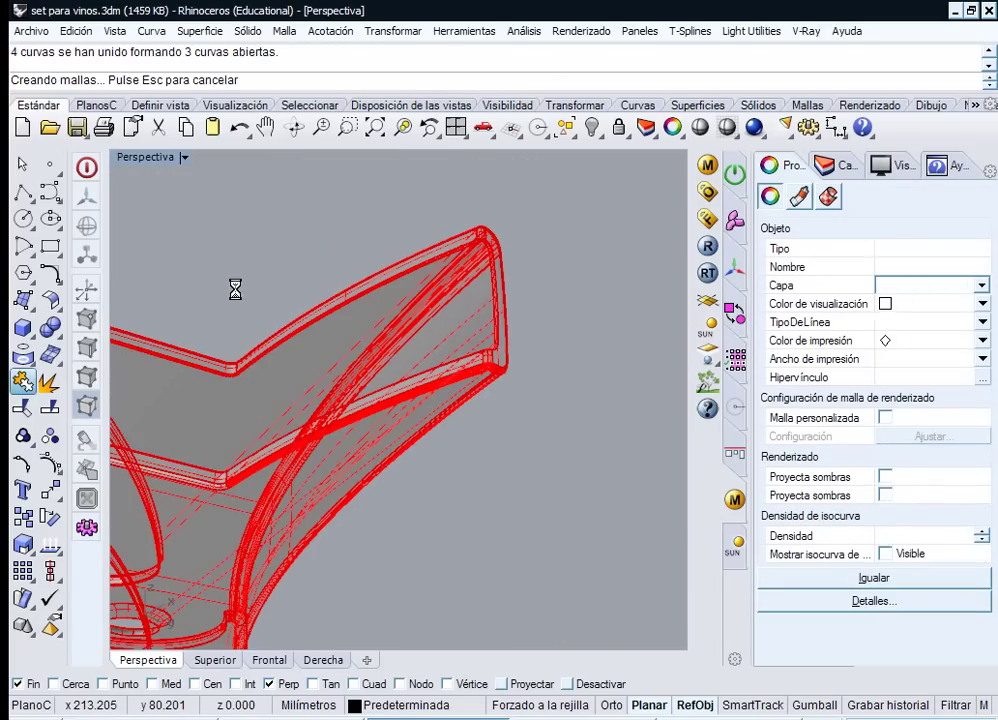
# - Extract the badly blended fillet faces at the rim's inner rounded corner and delete them
pyautogui.moveTo(300, 246); pyautogui.dragTo(375, 508, button='right')
pyautogui.scroll(5, 478, 485)
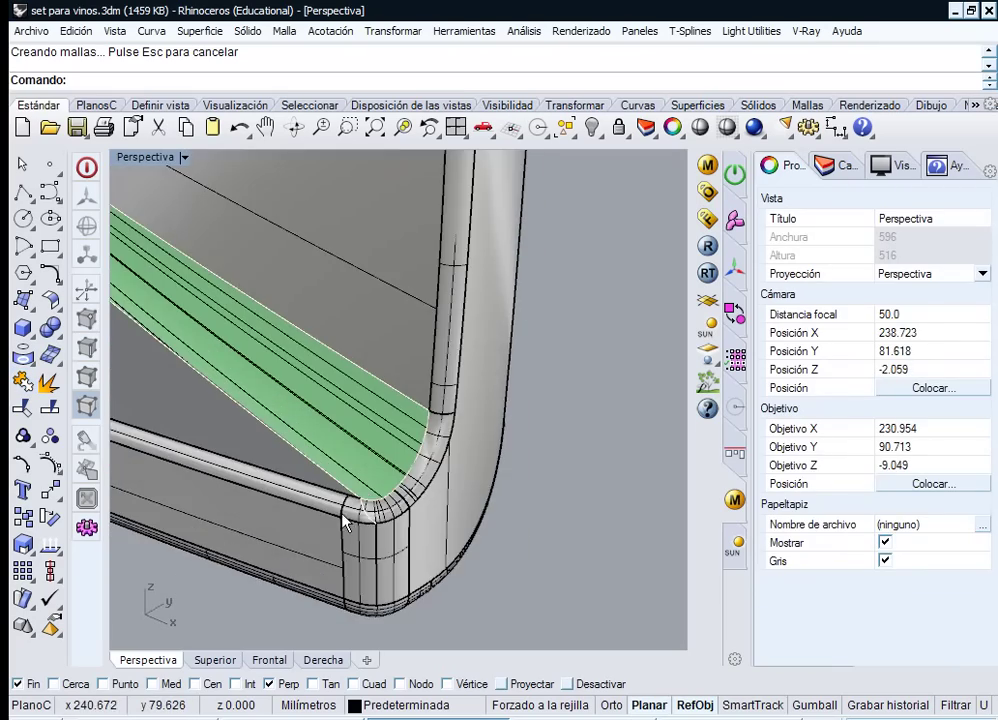
pyautogui.scroll(3, 345, 520)
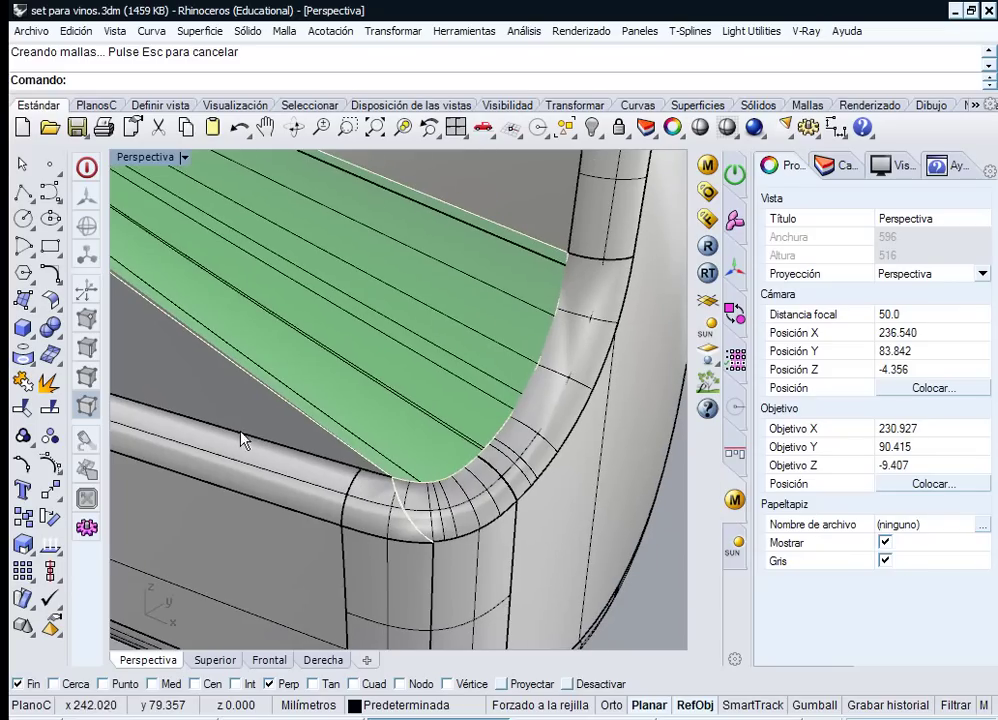
pyautogui.rightClick(47, 385)
pyautogui.click(402, 532)
pyautogui.click(421, 516)
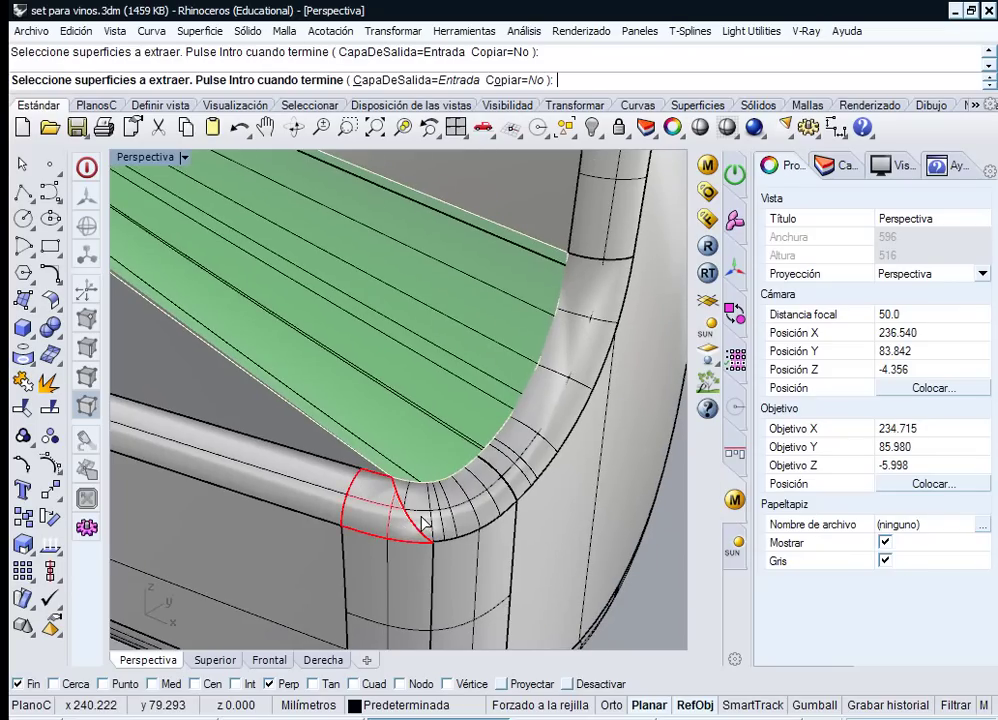
pyautogui.click(431, 519)
pyautogui.moveTo(408, 501); pyautogui.dragTo(255, 457, button='right')
pyautogui.rightClick(503, 457)
pyautogui.press('Delete')
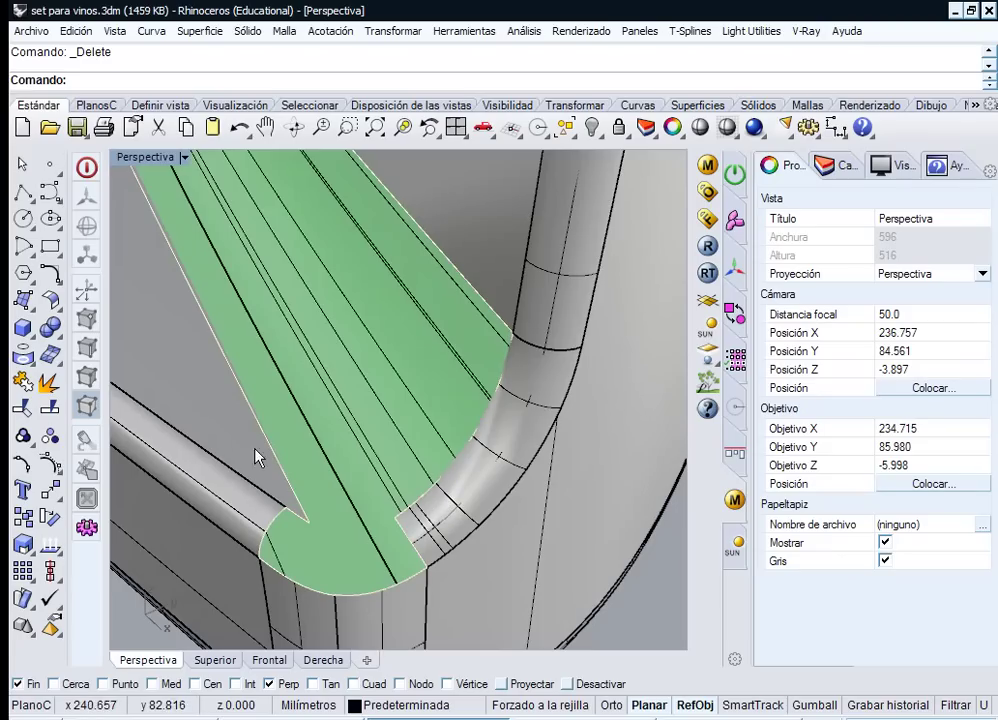
# - Create a blend curve with tangency at both ends between the two inner edges bordering the open rim corner
pyautogui.click(50, 273)
pyautogui.click(160, 284)
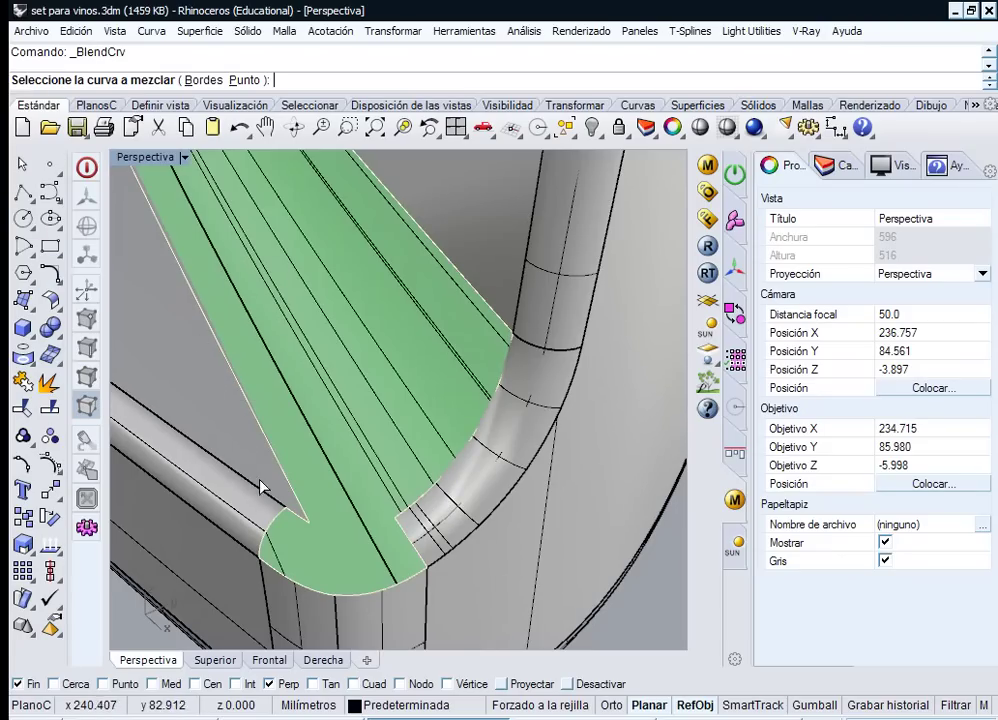
pyautogui.click(406, 511)
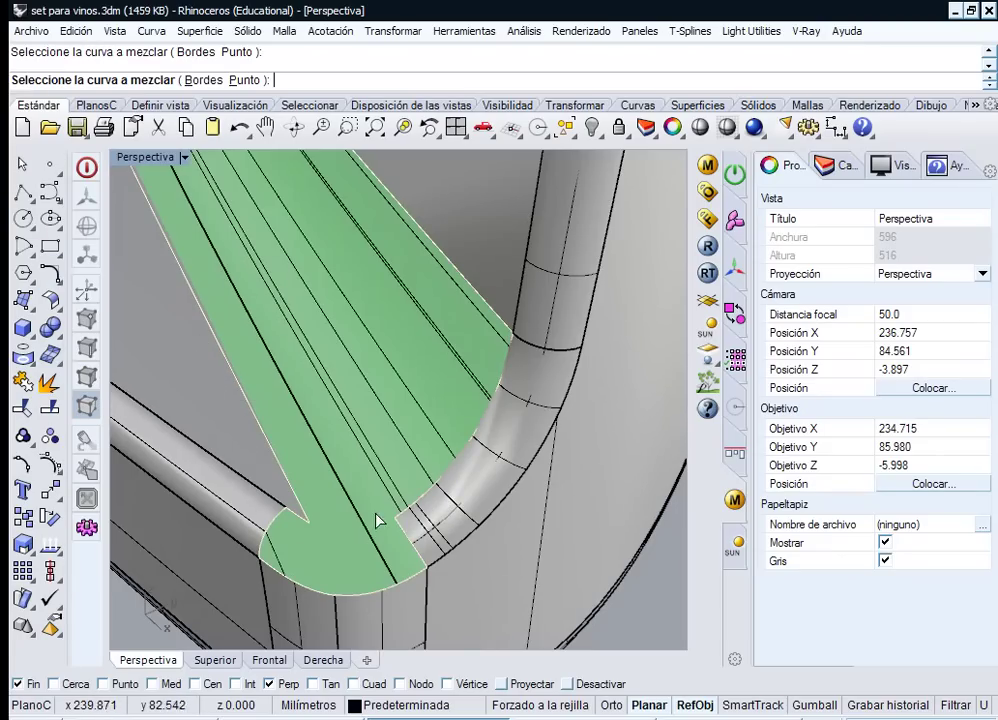
pyautogui.click(302, 521)
pyautogui.moveTo(386, 555); pyautogui.dragTo(432, 535, button='right')
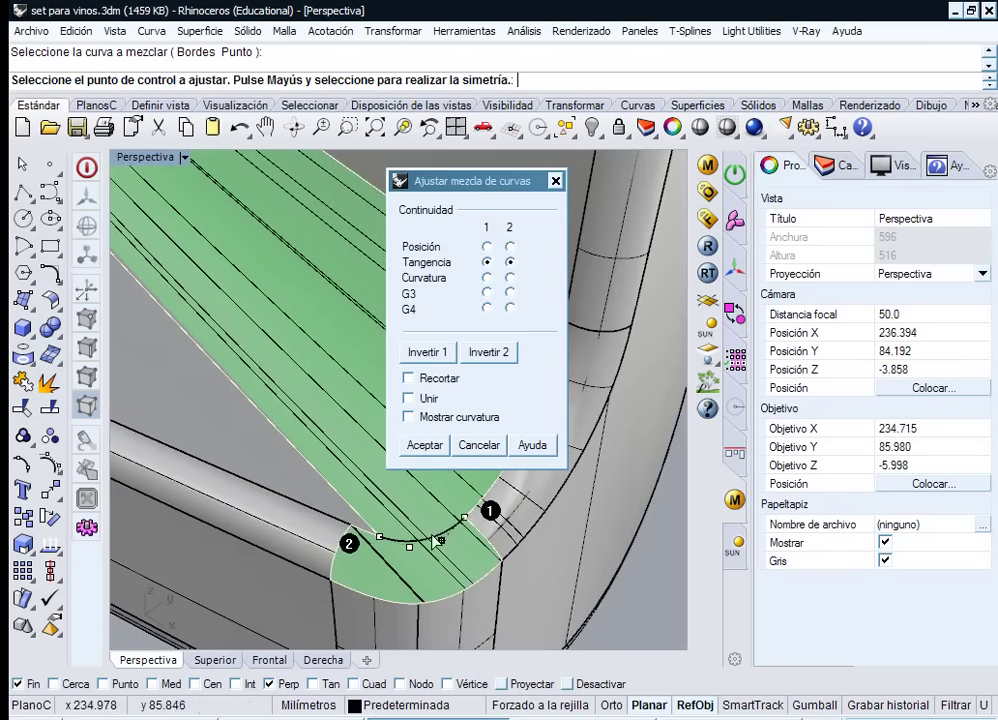
pyautogui.click(425, 446)
pyautogui.moveTo(322, 398); pyautogui.dragTo(333, 468, button='right')
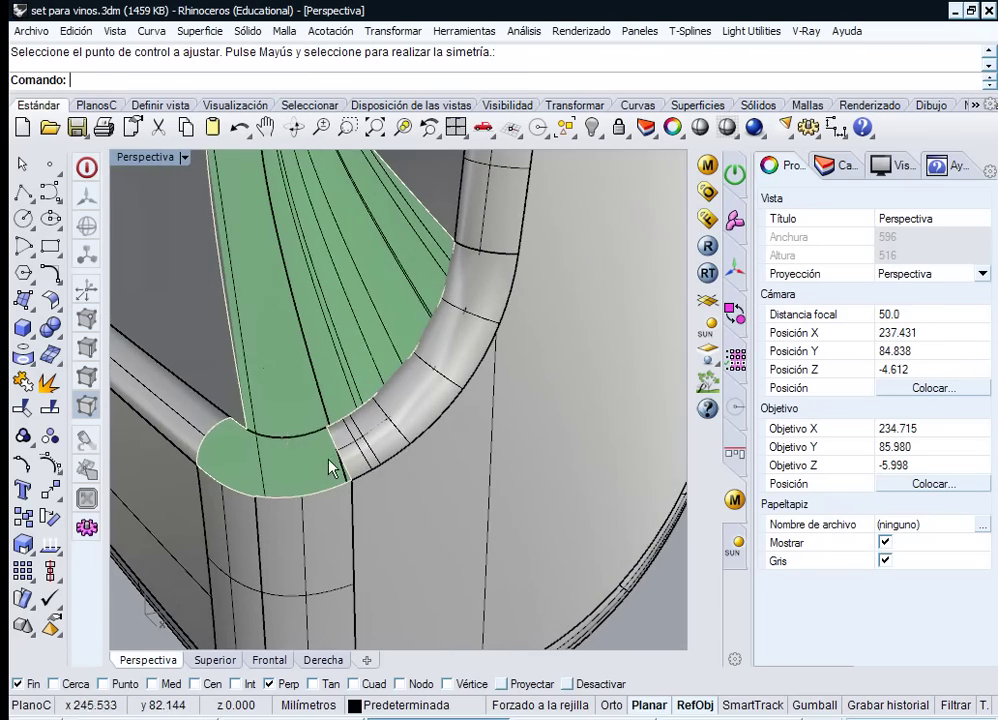
pyautogui.moveTo(224, 385); pyautogui.dragTo(310, 282, button='right')
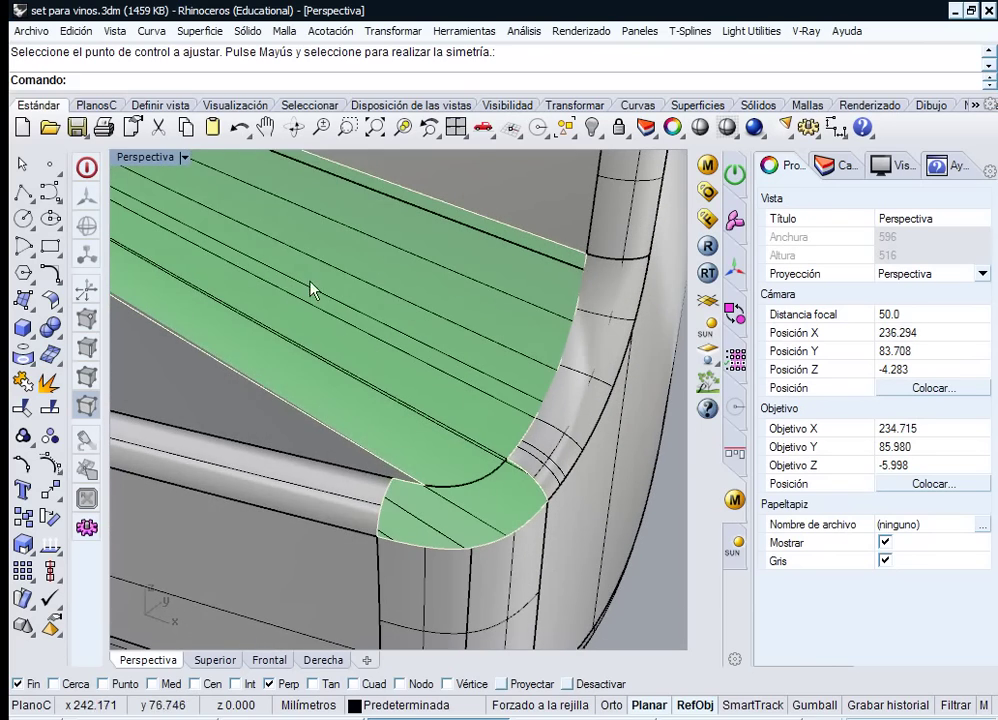
pyautogui.click(199, 31)
pyautogui.click(290, 100)
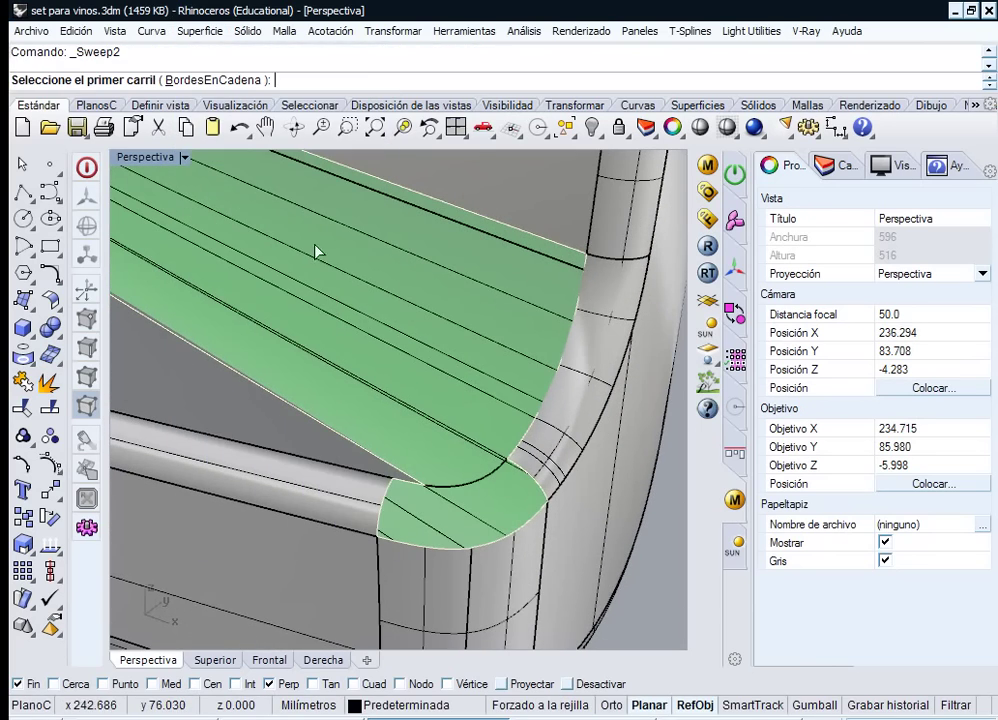
pyautogui.click(218, 80)
pyautogui.click(410, 488)
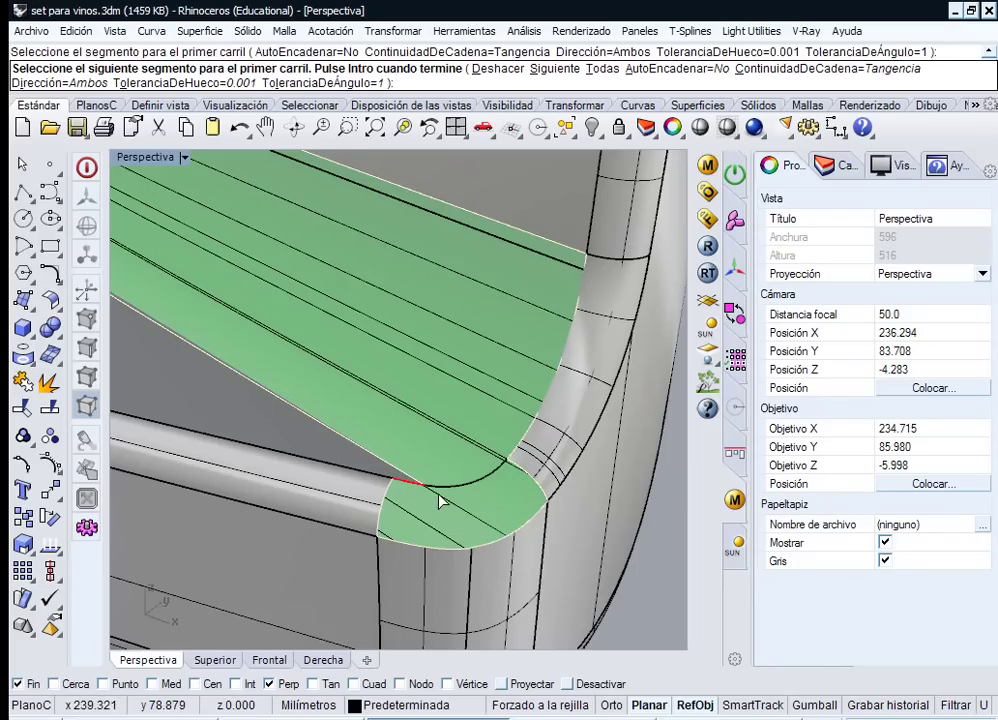
pyautogui.press('Return')
pyautogui.click(516, 526)
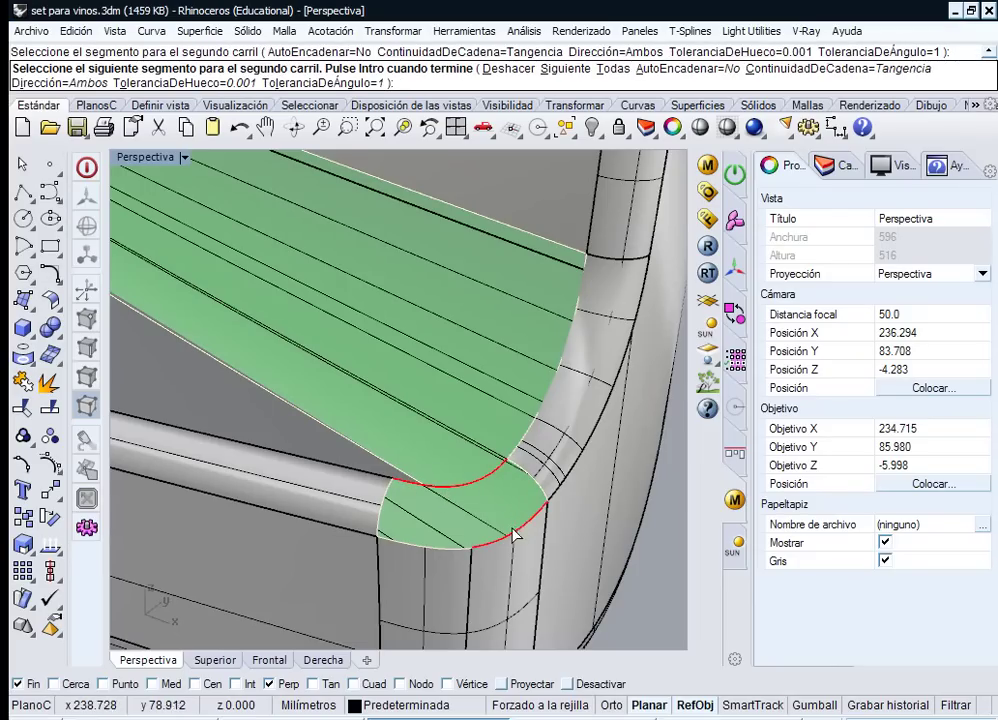
pyautogui.click(463, 553)
pyautogui.press('Return')
pyautogui.press('Escape')
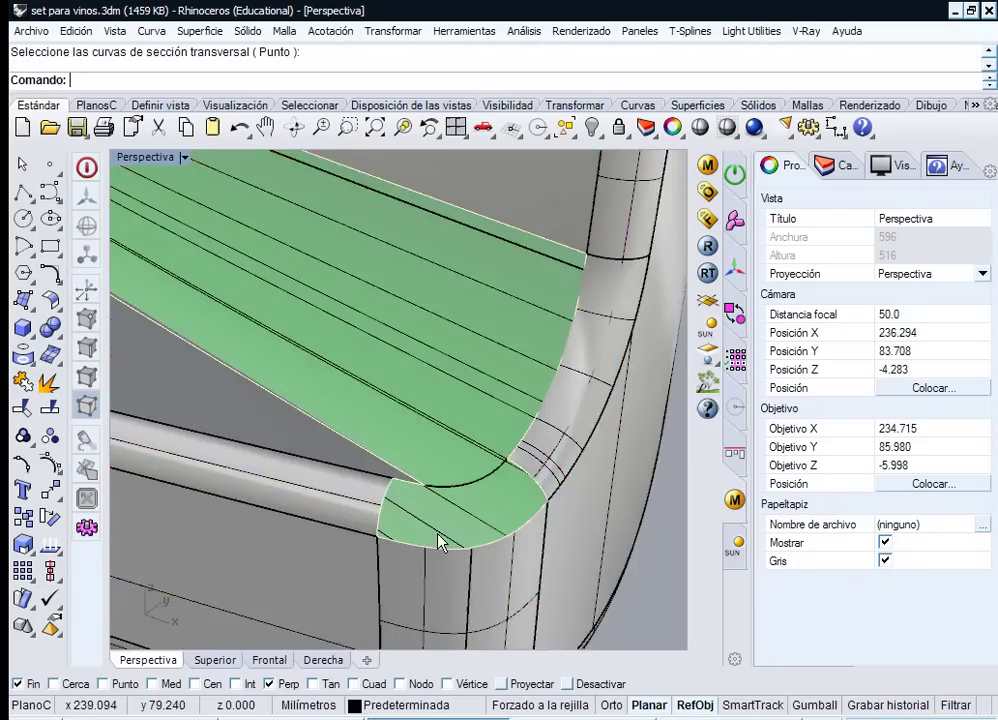
pyautogui.moveTo(438, 535); pyautogui.dragTo(460, 527, button='right')
pyautogui.rightClick(460, 527)
pyautogui.click(438, 476)
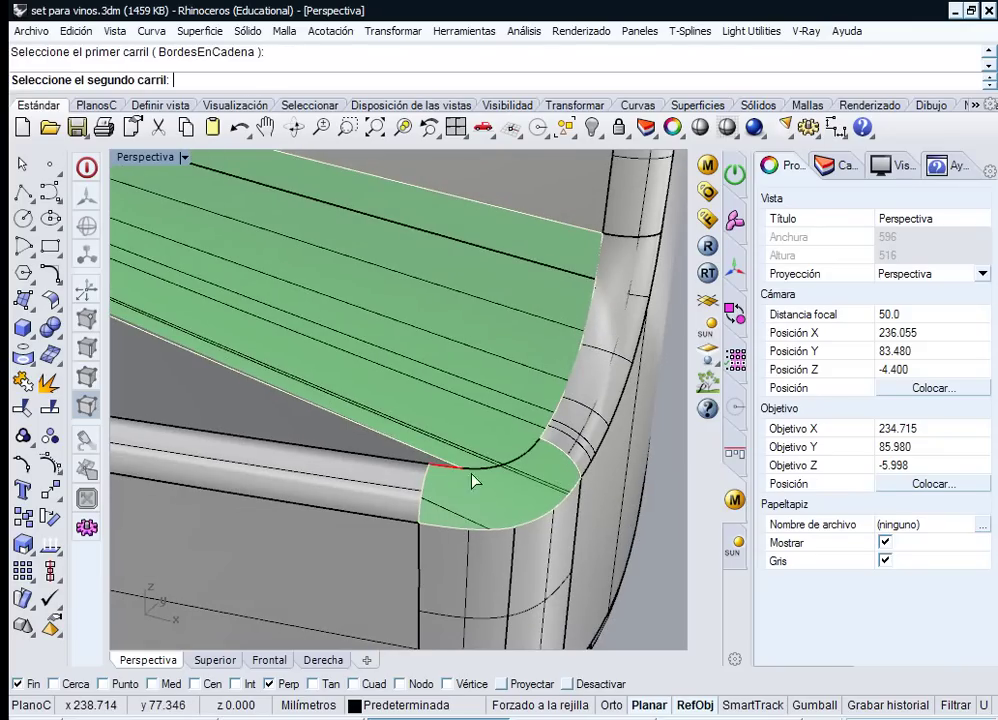
pyautogui.click(477, 479)
pyautogui.press('Escape')
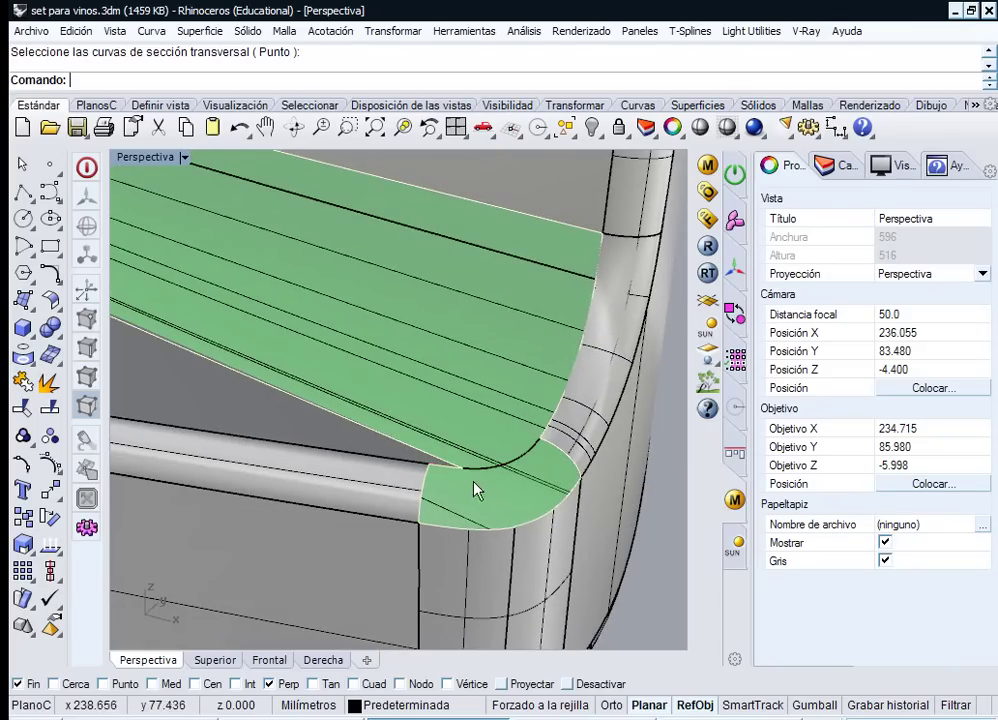
# - Try a two-rail sweep over the open corner, chaining the short inner edge with the blend curve and the outer corner edges as rails
pyautogui.rightClick(438, 535)
pyautogui.click(255, 82)
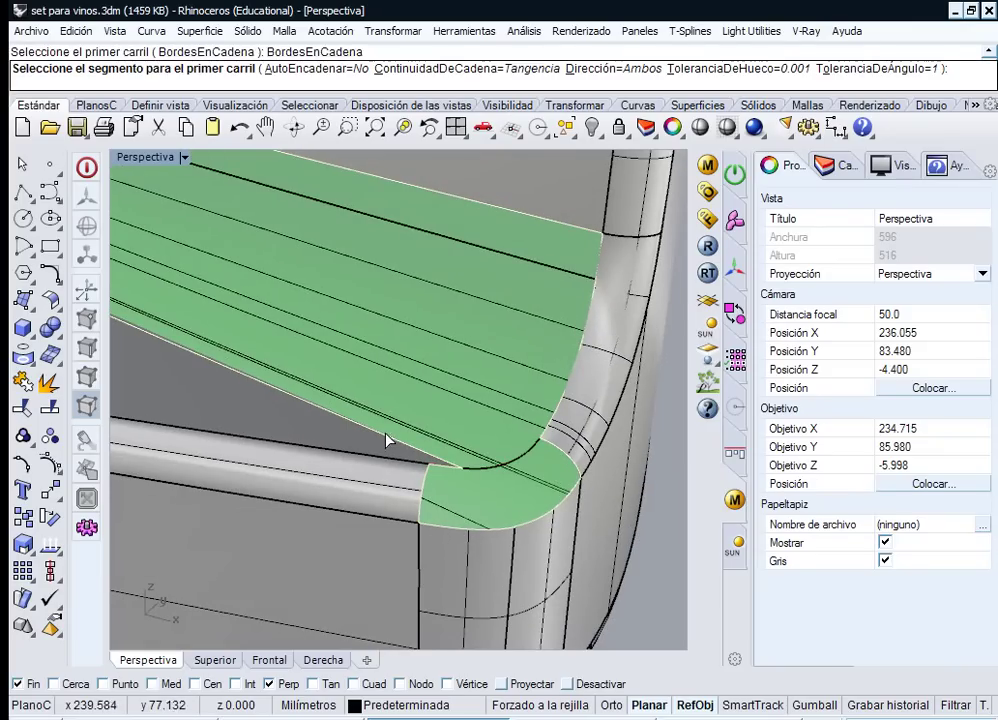
pyautogui.click(440, 476)
pyautogui.click(474, 470)
pyautogui.rightClick(465, 509)
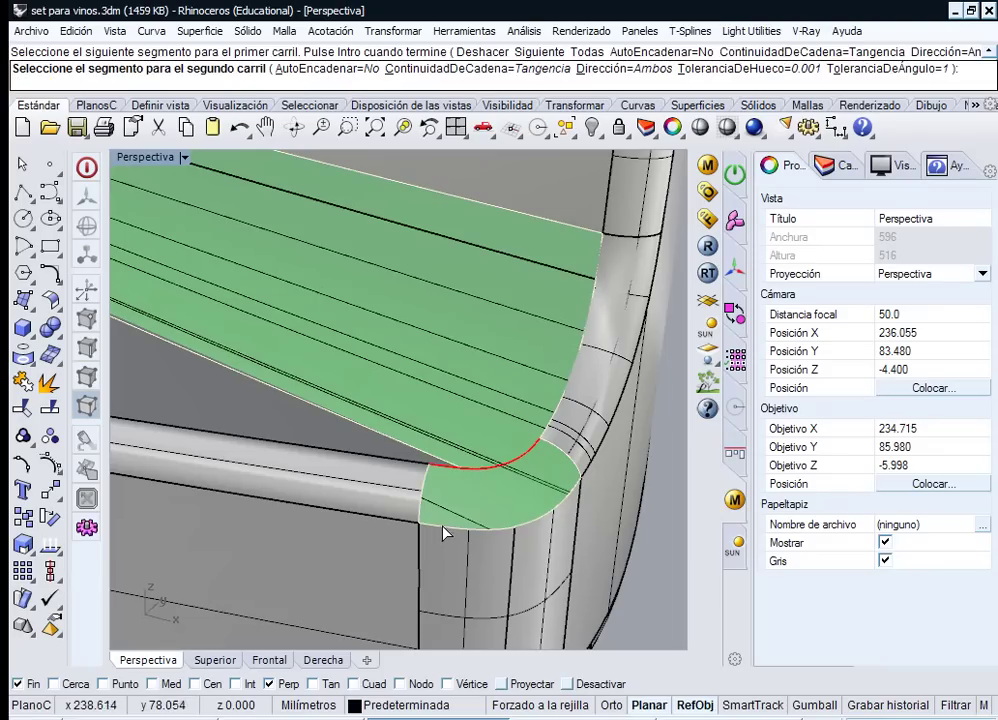
pyautogui.click(446, 528)
pyautogui.click(524, 526)
pyautogui.rightClick(524, 526)
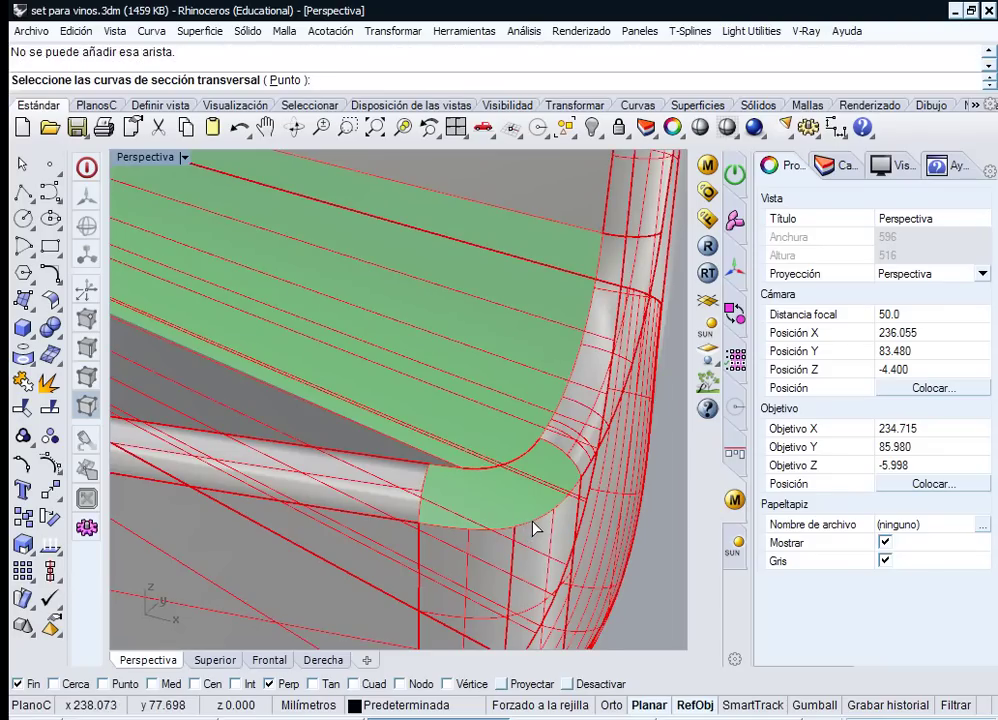
pyautogui.press('Escape')
# - Duplicate the two outer edges along the top of the corner wall below the opening
pyautogui.press('F4')
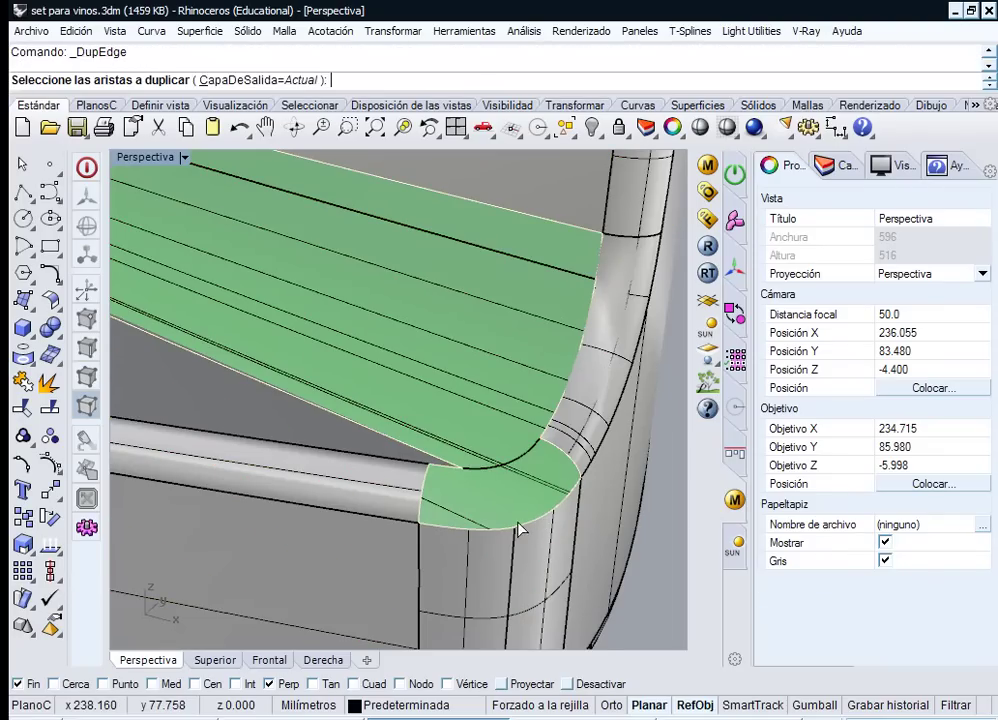
pyautogui.click(497, 529)
pyautogui.click(529, 524)
pyautogui.rightClick(556, 482)
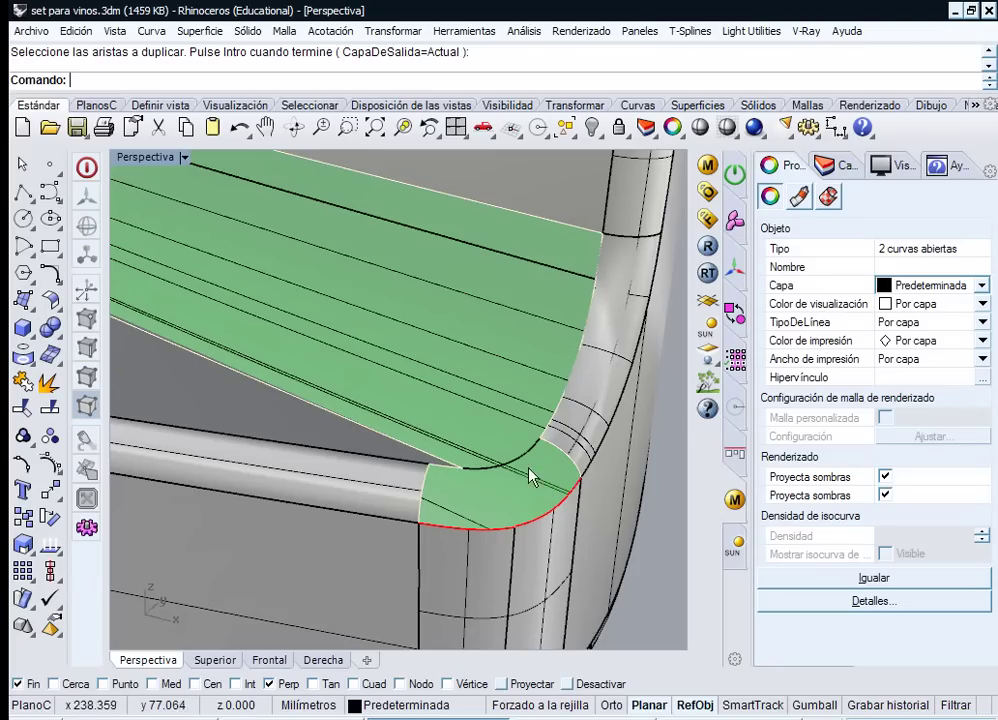
# - Duplicate the short inner edge at the open corner and join it to the blend curve
pyautogui.rightClick(460, 474)
pyautogui.click(450, 468)
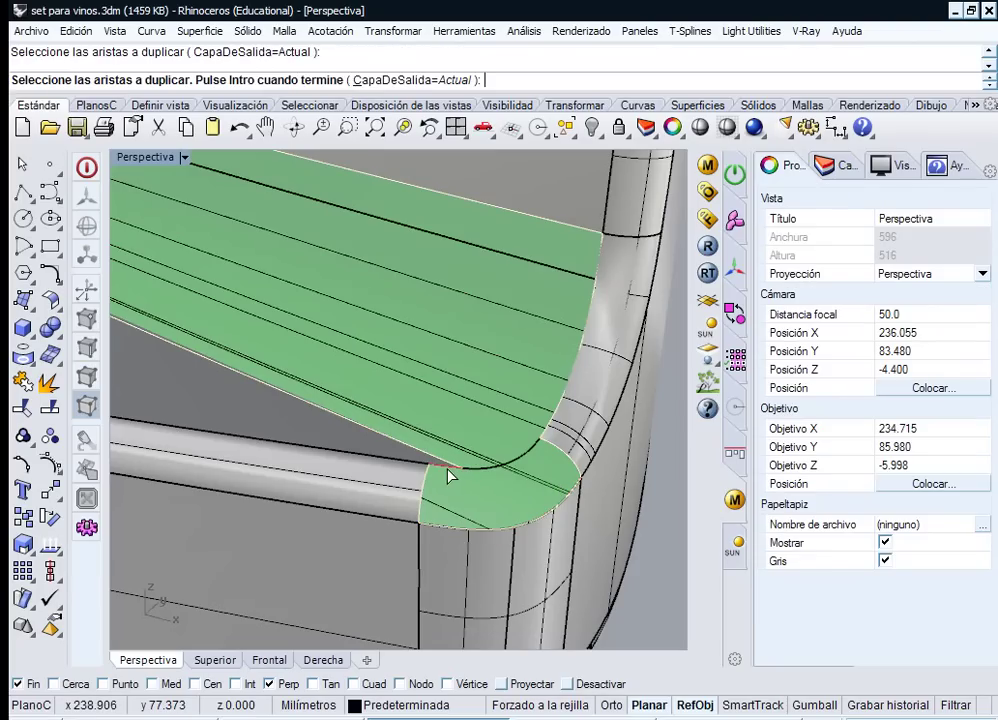
pyautogui.click(477, 478)
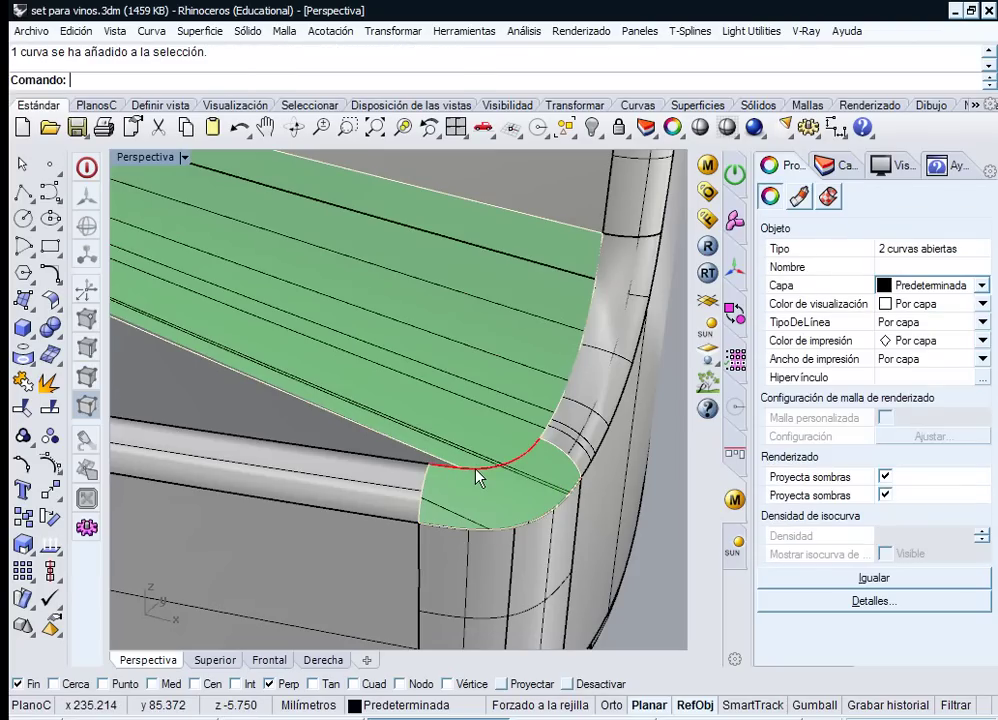
pyautogui.click(23, 384)
# - Try to join the two duplicated outer edge curves into one rail
pyautogui.click(464, 543)
pyautogui.click(528, 575)
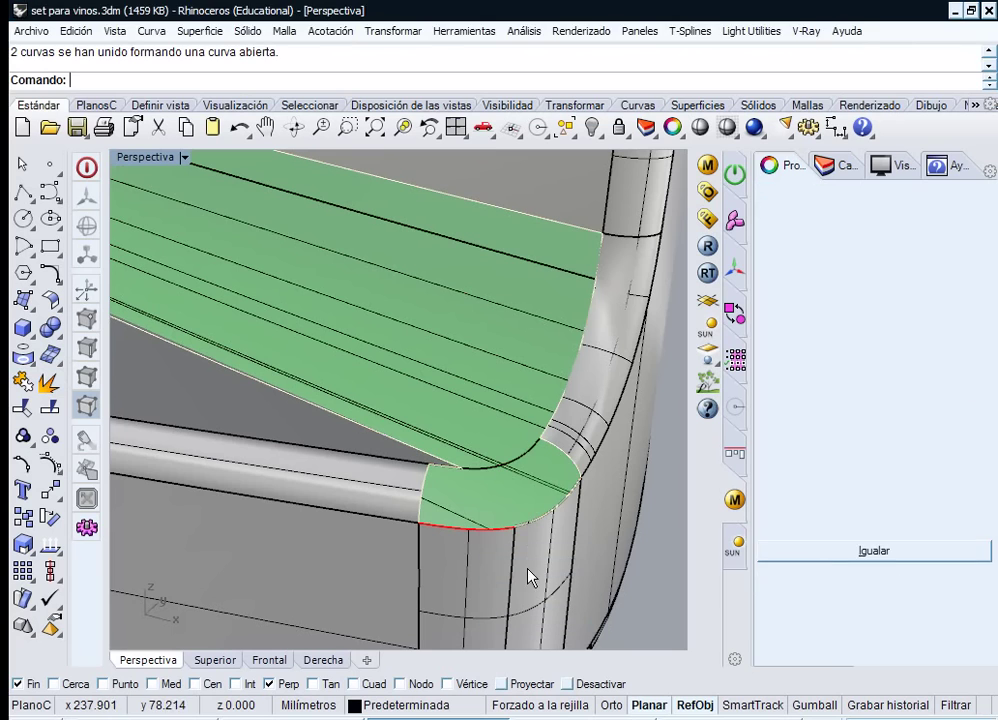
pyautogui.click(527, 537)
pyautogui.click(576, 576)
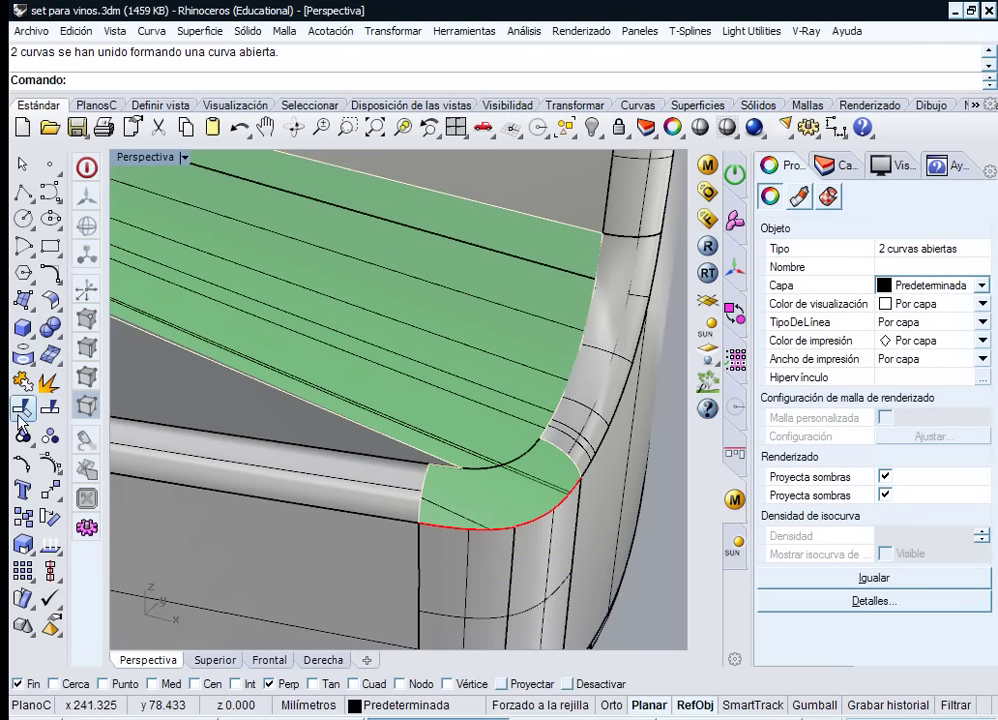
pyautogui.click(23, 384)
# - Try a two-rail sweep over the open corner using the two duplicated outer curves, the joined inner curve and the corner's end edge
pyautogui.moveTo(446, 486); pyautogui.dragTo(475, 493, button='right')
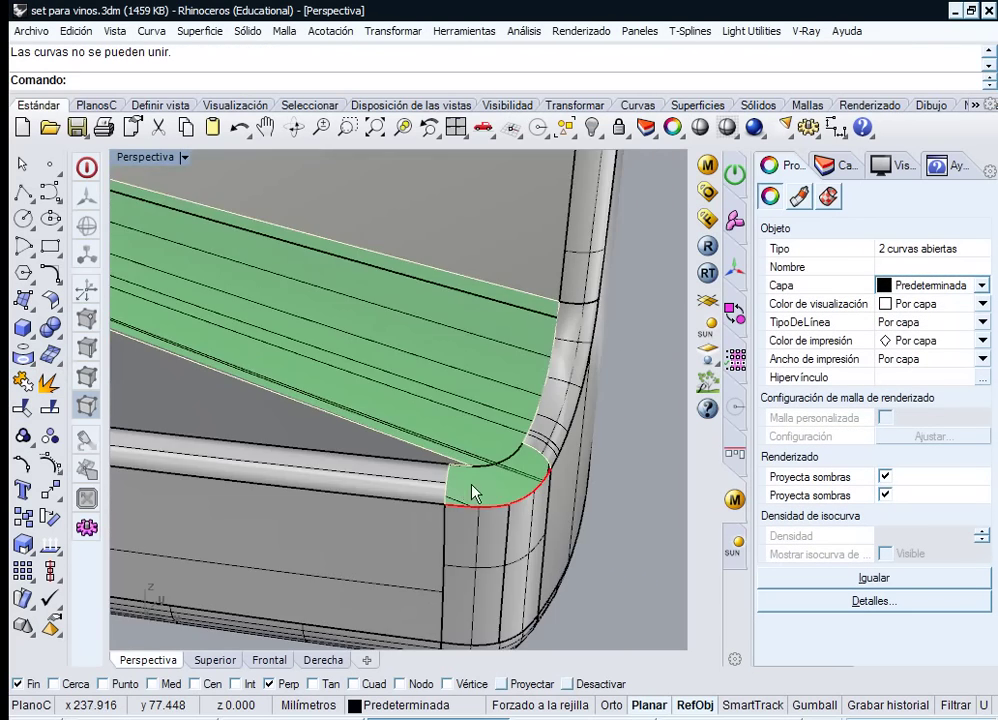
pyautogui.click(199, 31)
pyautogui.click(265, 99)
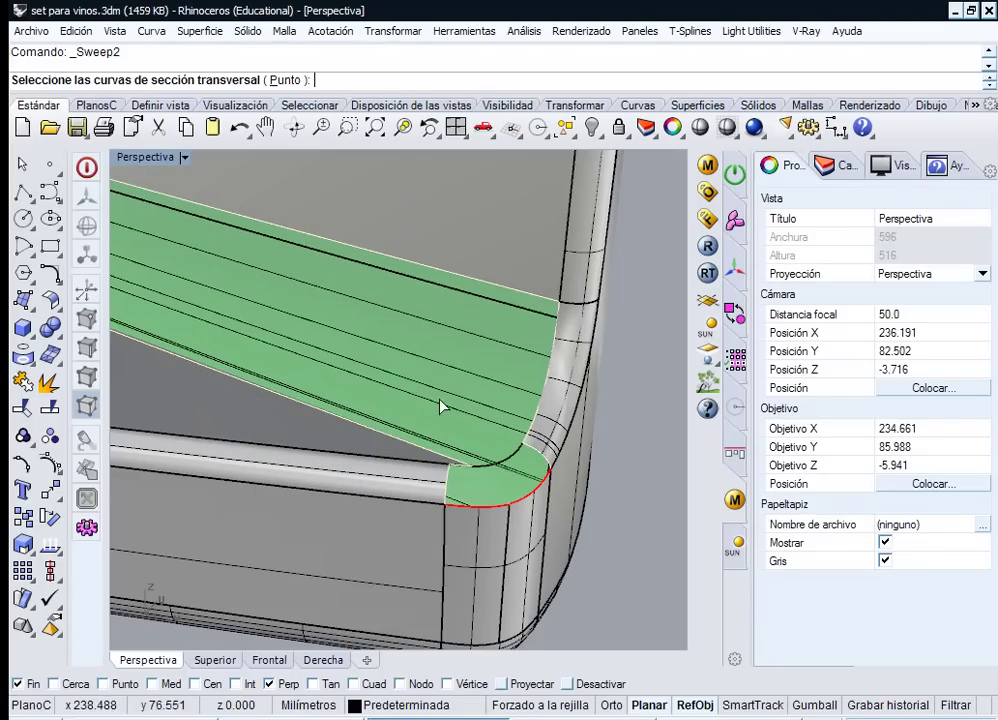
pyautogui.click(493, 467)
pyautogui.click(467, 500)
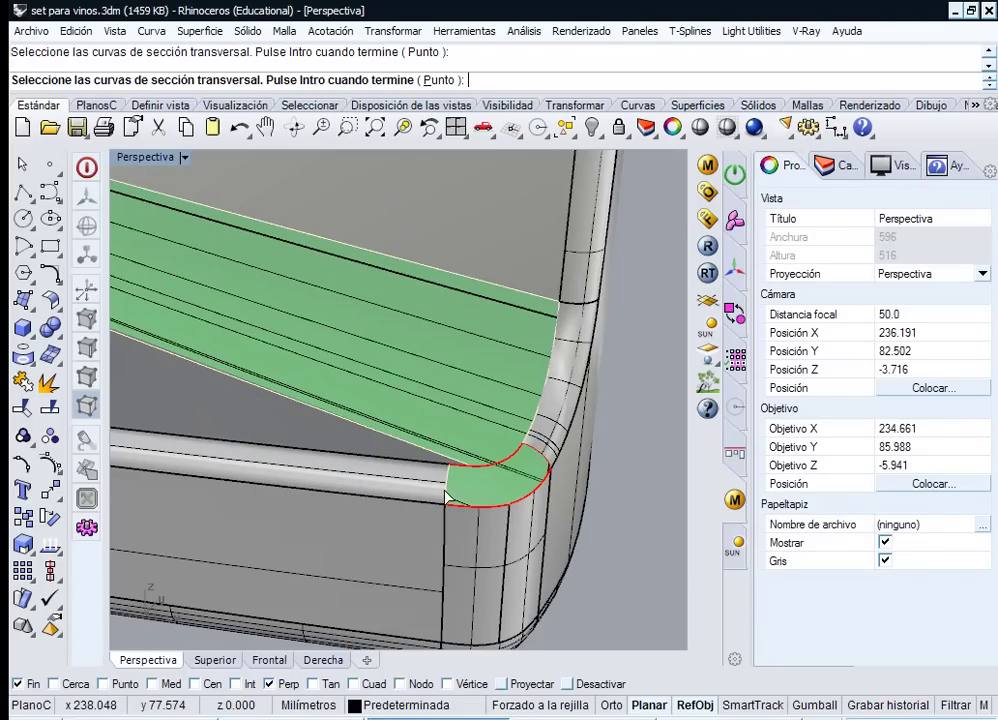
pyautogui.press('Return')
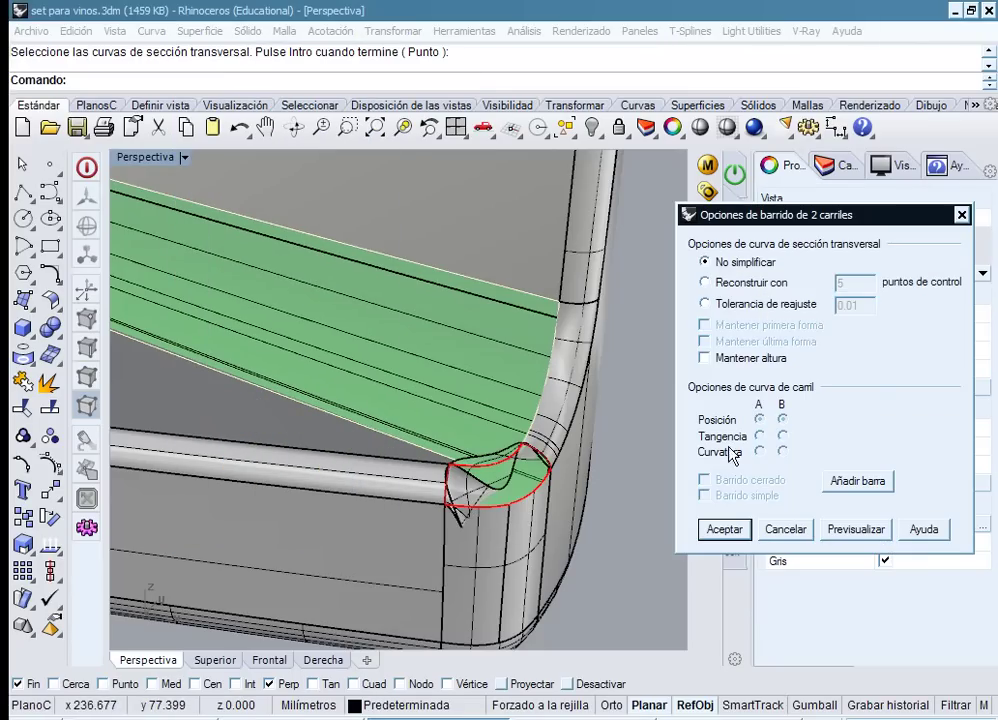
pyautogui.scroll(4, 555, 430)
pyautogui.scroll(-2, 557, 416)
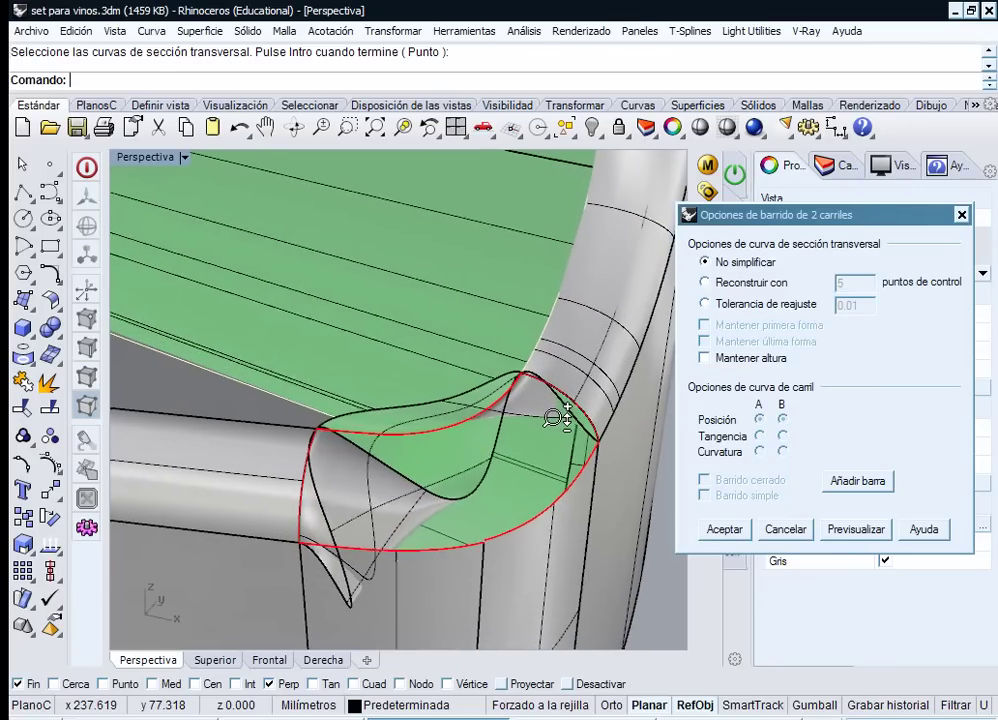
pyautogui.click(796, 536)
# - Select the corner's boundary curves individually and examine up close how the two outer curves meet at the wall seam
pyautogui.moveTo(382, 437); pyautogui.dragTo(516, 451, button='right')
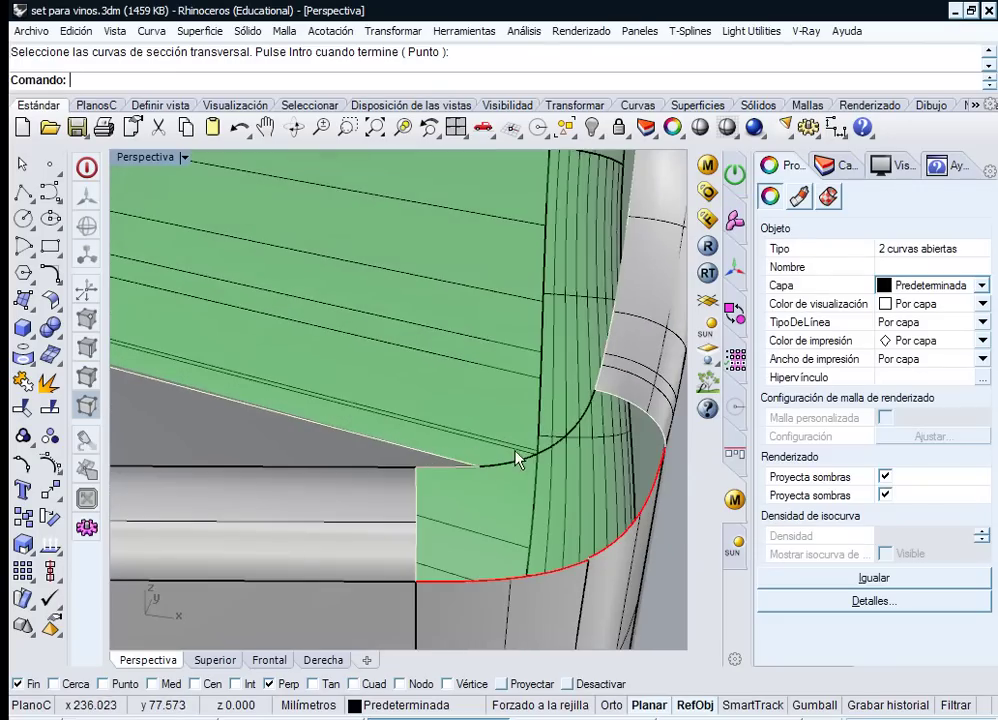
pyautogui.click(531, 454)
pyautogui.click(519, 459)
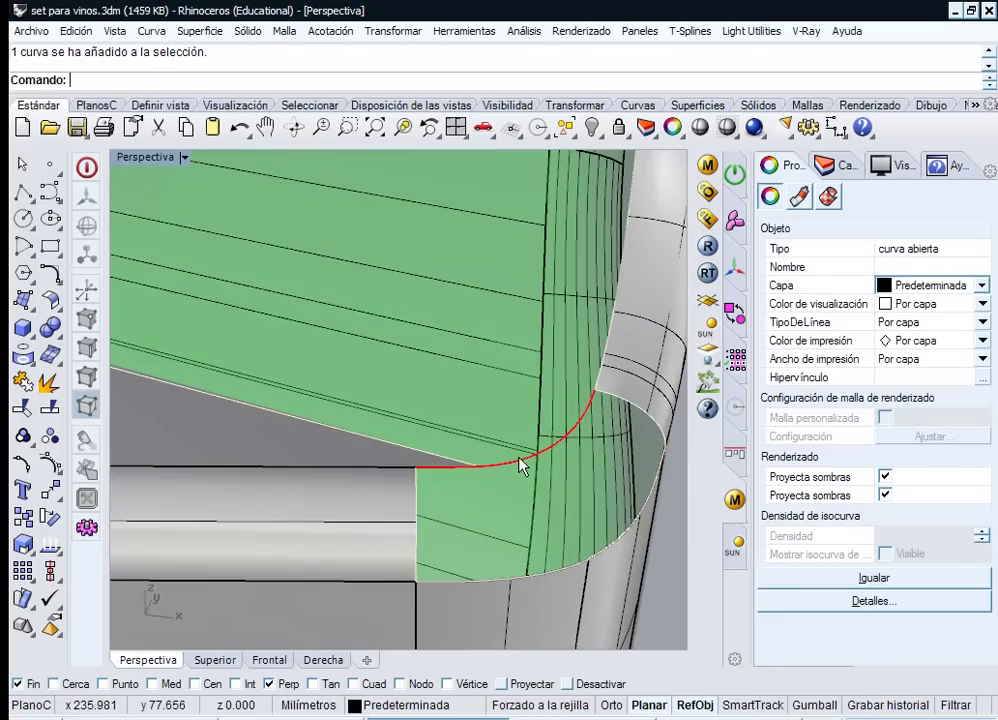
pyautogui.keyDown('shift'); pyautogui.click(468, 581); pyautogui.keyUp('shift')
pyautogui.click(541, 630)
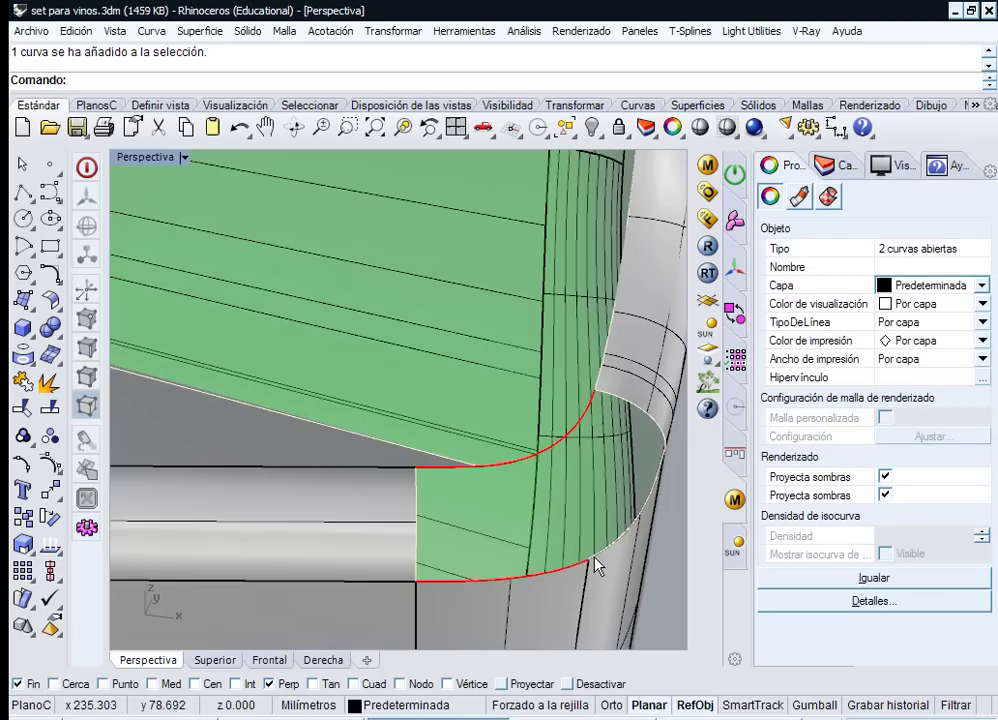
pyautogui.click(595, 566)
pyautogui.click(652, 600)
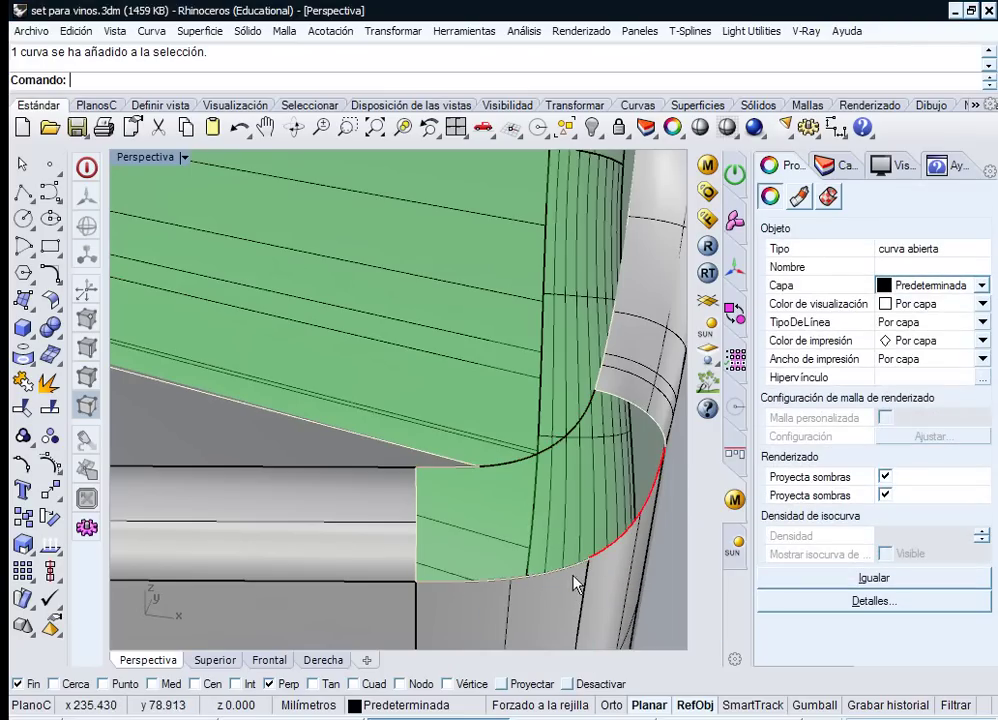
pyautogui.click(573, 573)
pyautogui.click(630, 613)
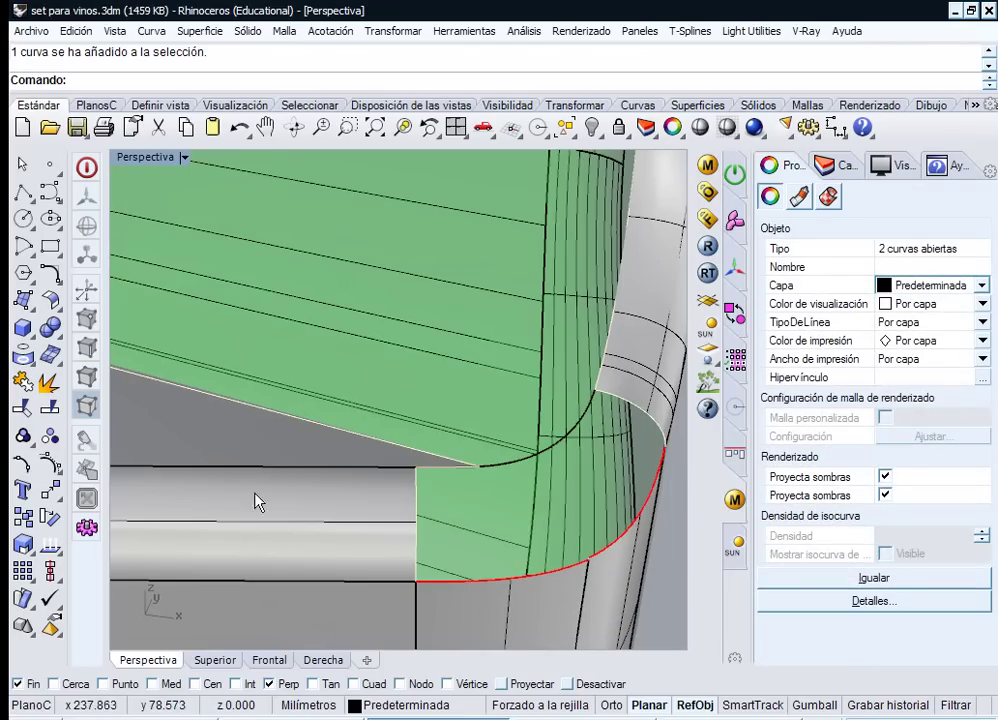
pyautogui.scroll(3, 583, 585)
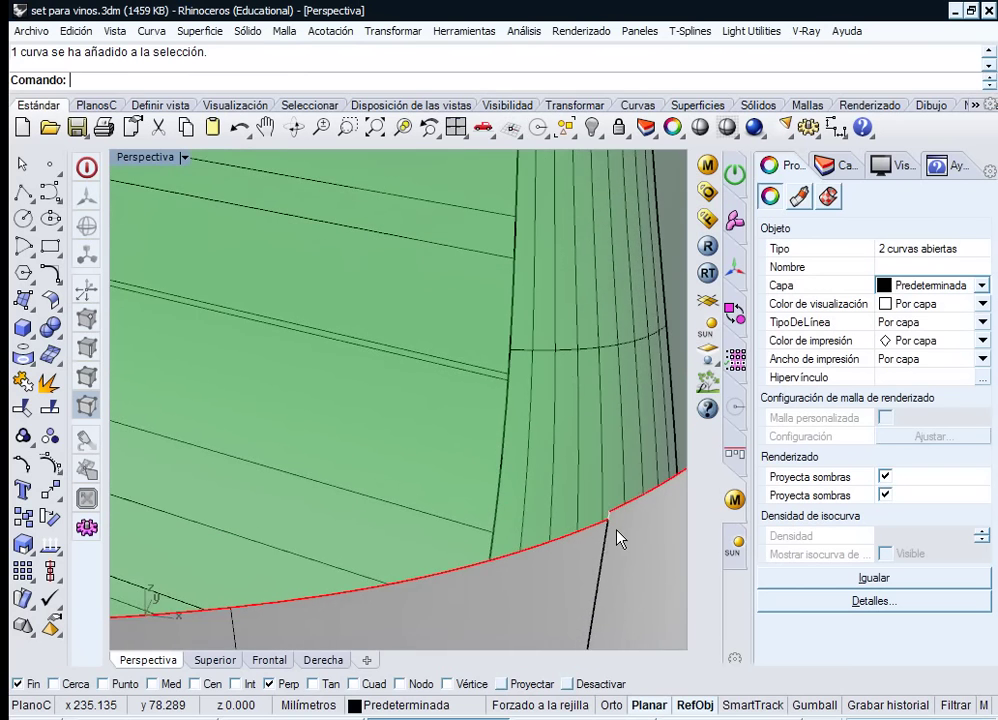
pyautogui.moveTo(617, 538); pyautogui.dragTo(283, 463, button='right')
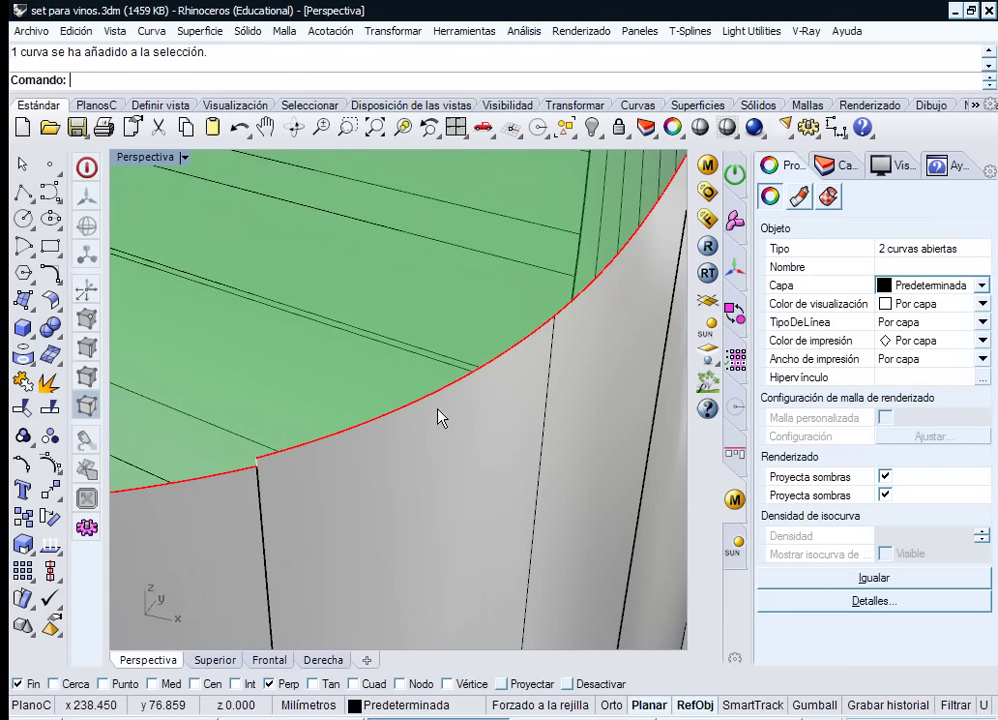
pyautogui.moveTo(437, 418); pyautogui.dragTo(400, 410, button='right')
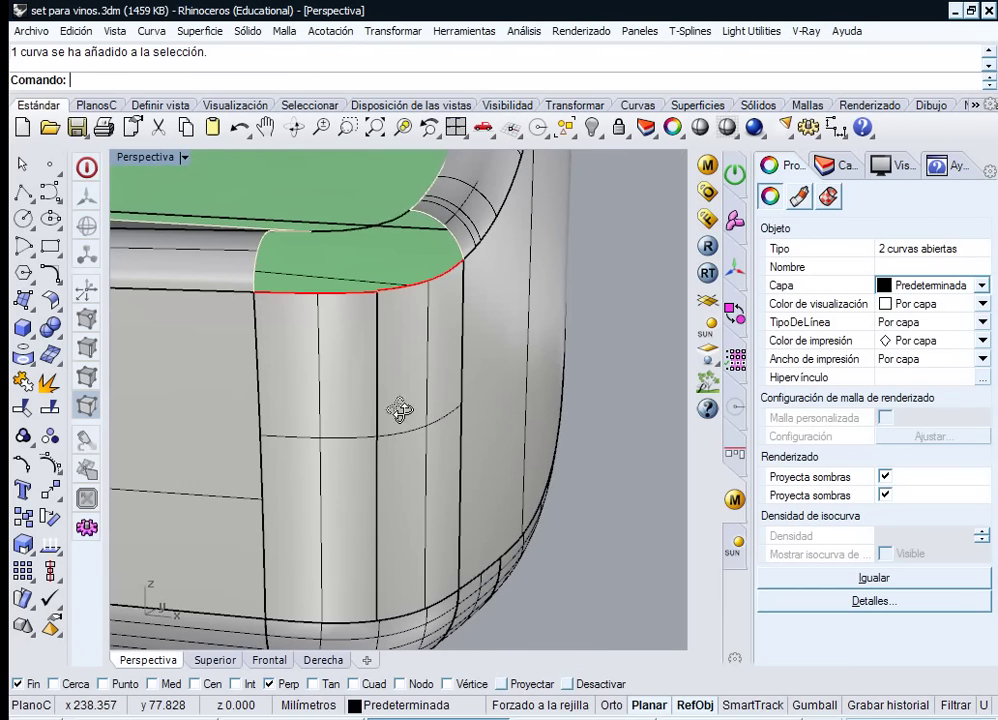
# - Extract the two vertical wall surfaces below the open corner from the polysurface and delete them
pyautogui.press('Escape')
pyautogui.click(48, 382)
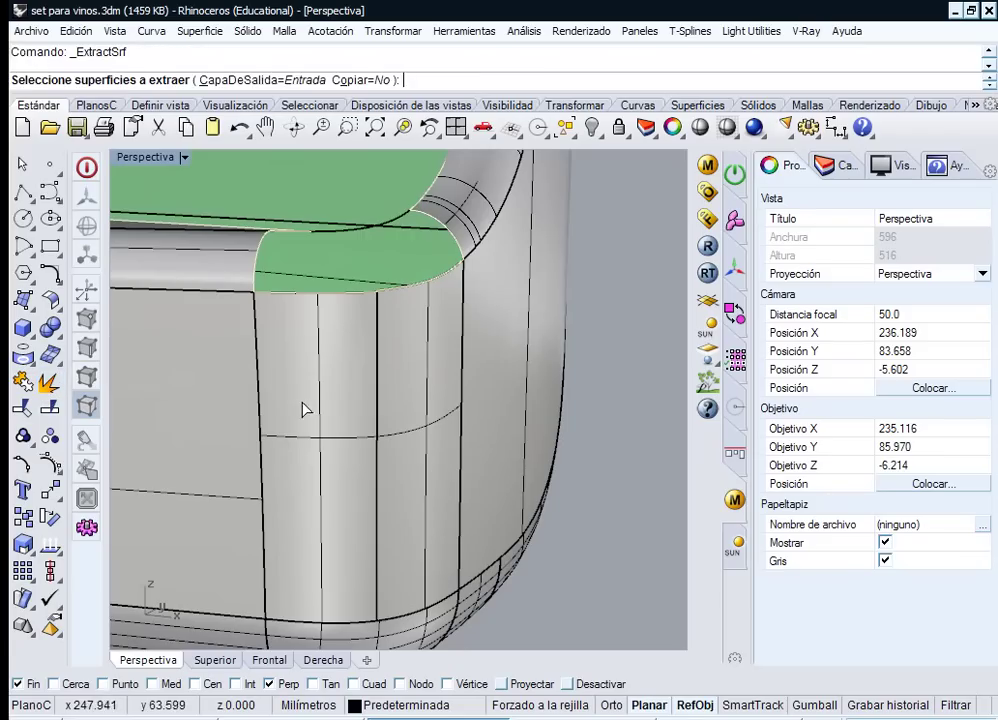
pyautogui.click(320, 402)
pyautogui.press('Return')
pyautogui.press('Return')
pyautogui.click(316, 440)
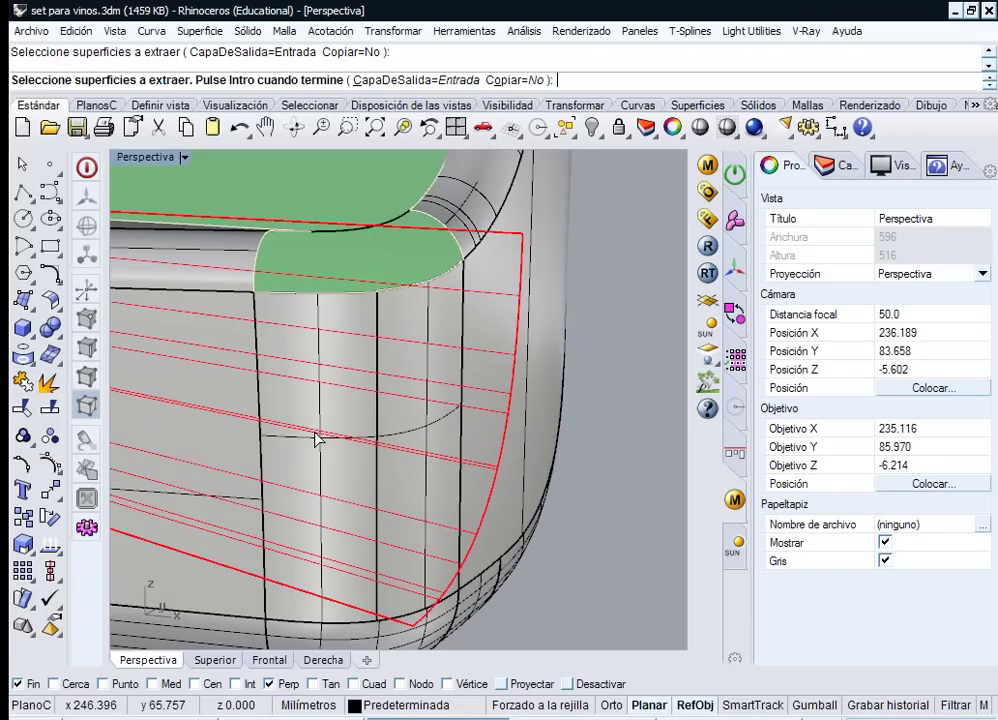
pyautogui.keyDown('ctrl'); pyautogui.click(337, 371); pyautogui.keyUp('ctrl')
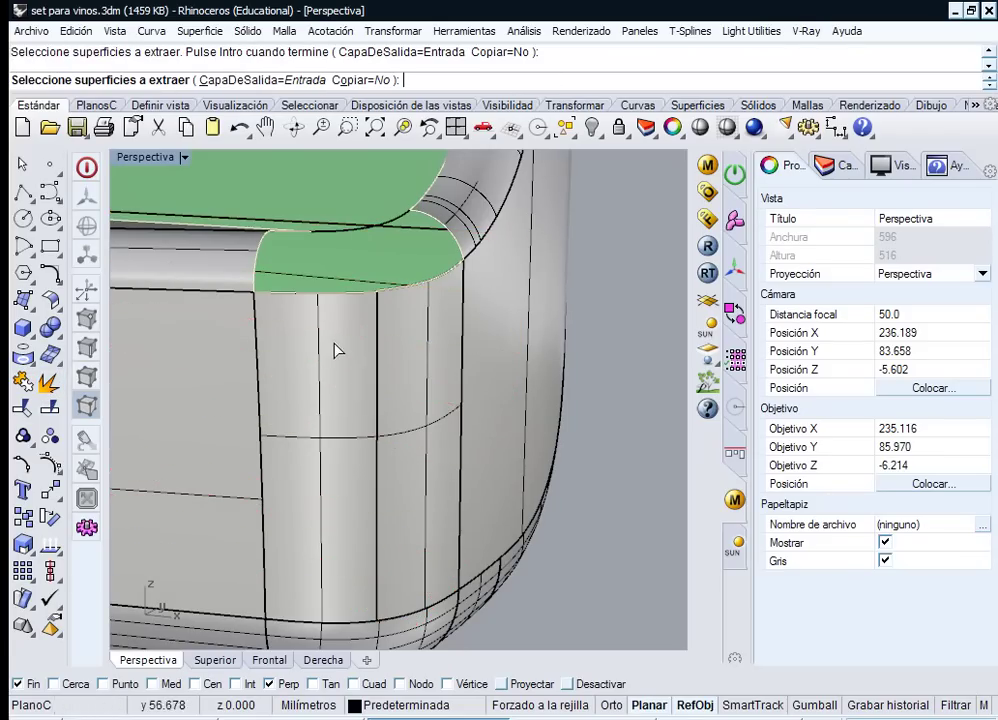
pyautogui.moveTo(336, 343); pyautogui.dragTo(349, 219, button='right')
pyautogui.click(350, 220)
pyautogui.click(426, 227)
pyautogui.press('Return')
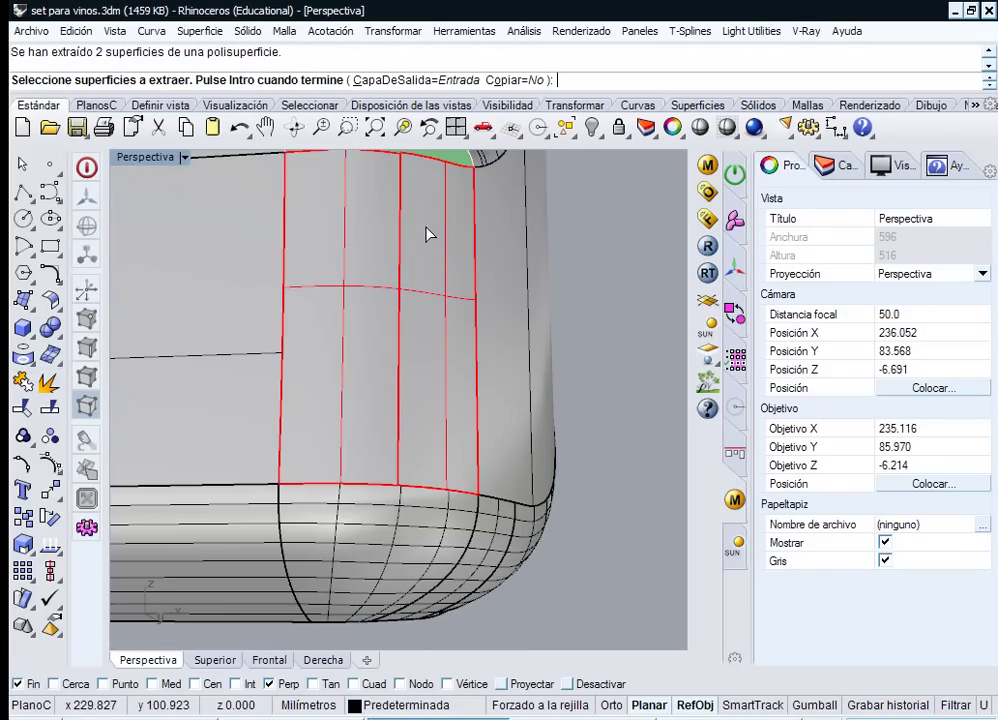
pyautogui.moveTo(428, 232); pyautogui.dragTo(445, 383, button='right')
pyautogui.press('Delete')
# - Delete the two duplicated outer edge curves at the open corner
pyautogui.click(457, 411)
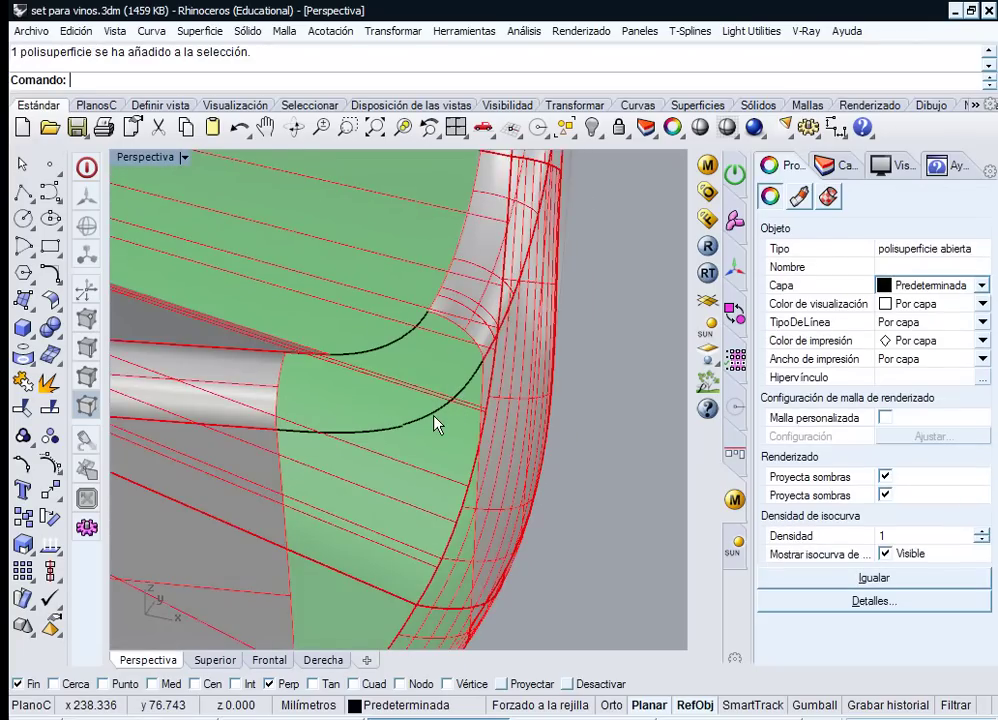
pyautogui.click(435, 416)
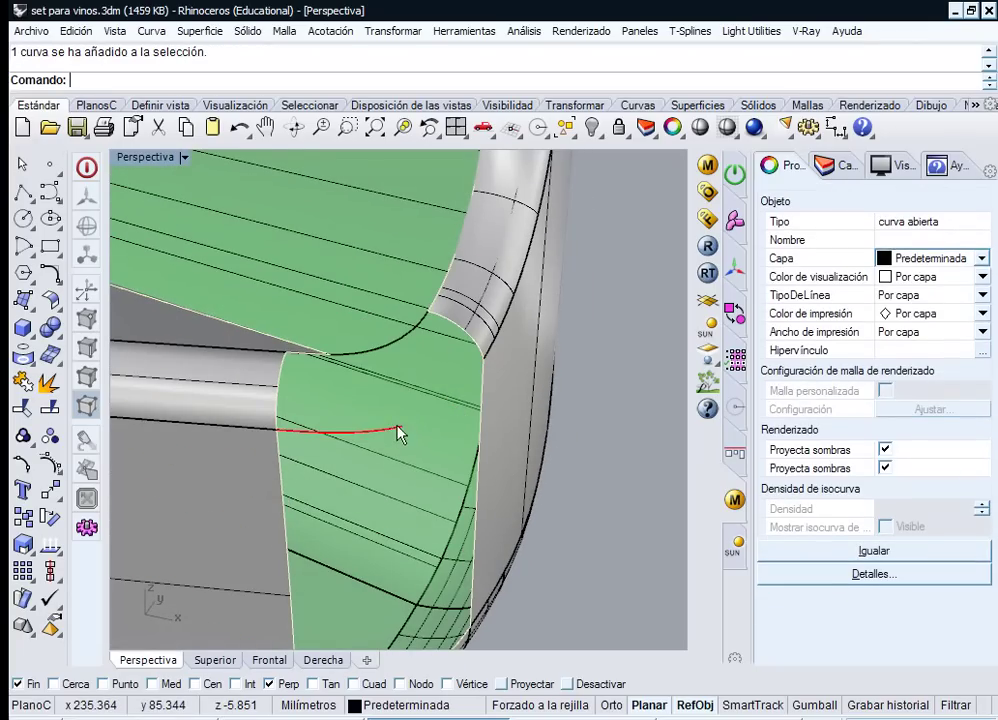
pyautogui.press('Delete')
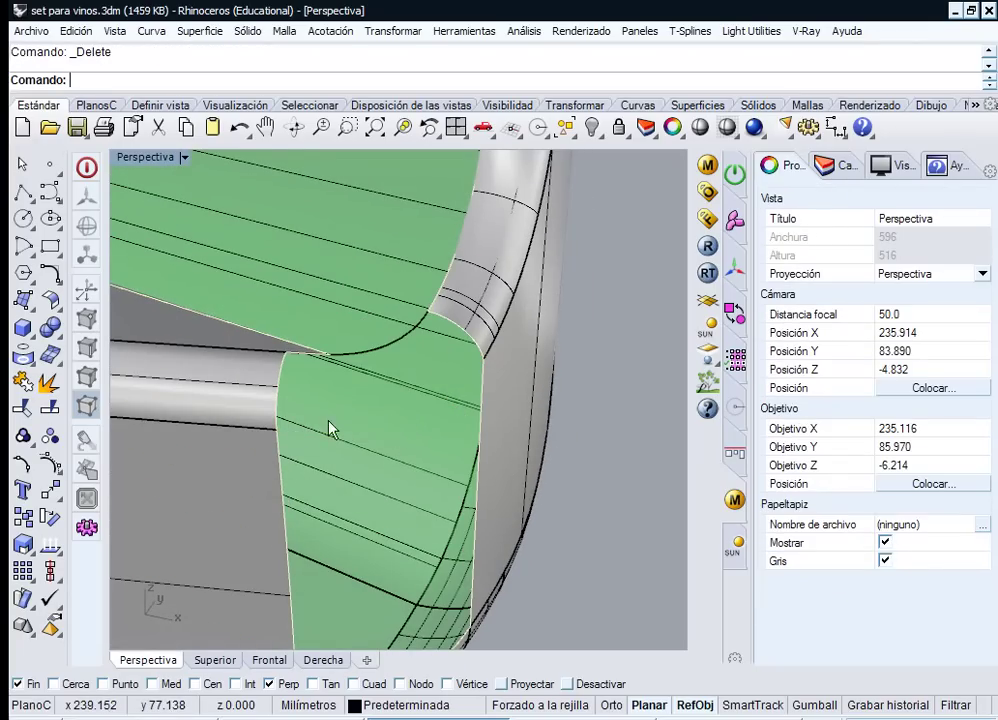
# - Create a blend curve with tangency at both ends between the outer edges of the two rounded borders across the open corner
pyautogui.click(57, 283)
pyautogui.click(167, 302)
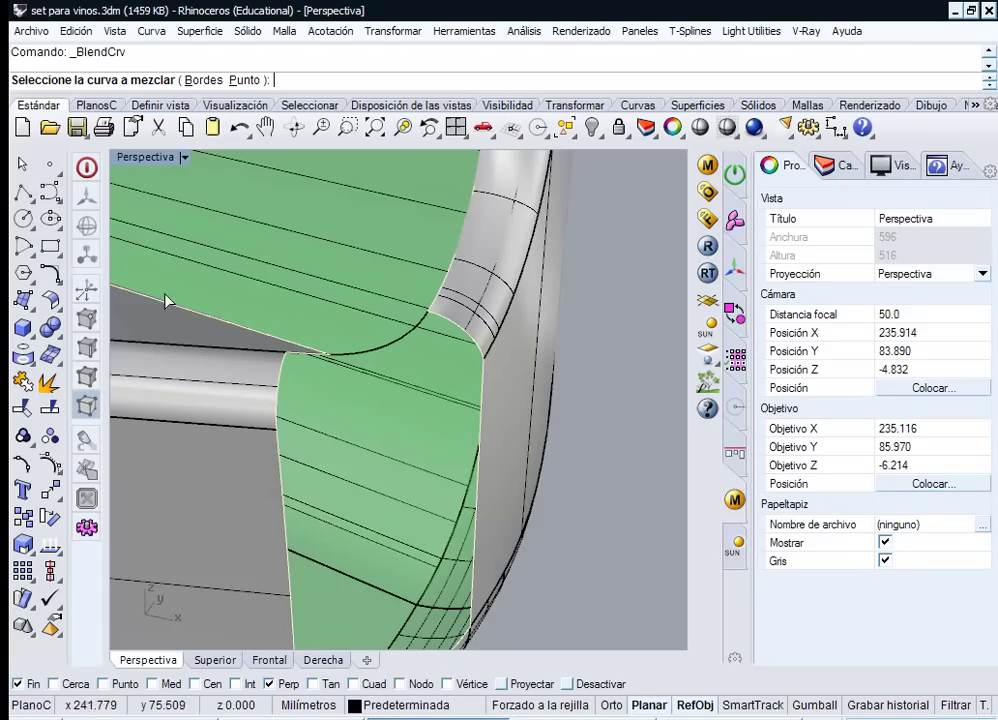
pyautogui.click(280, 438)
pyautogui.click(488, 373)
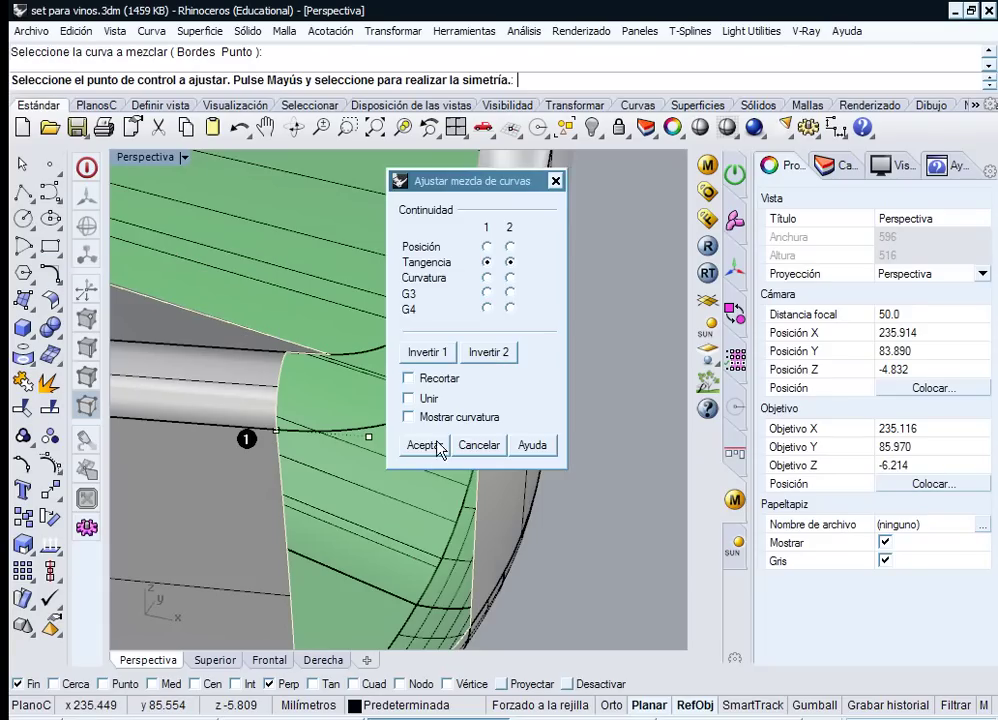
pyautogui.click(420, 445)
pyautogui.moveTo(420, 445); pyautogui.dragTo(480, 418, button='right')
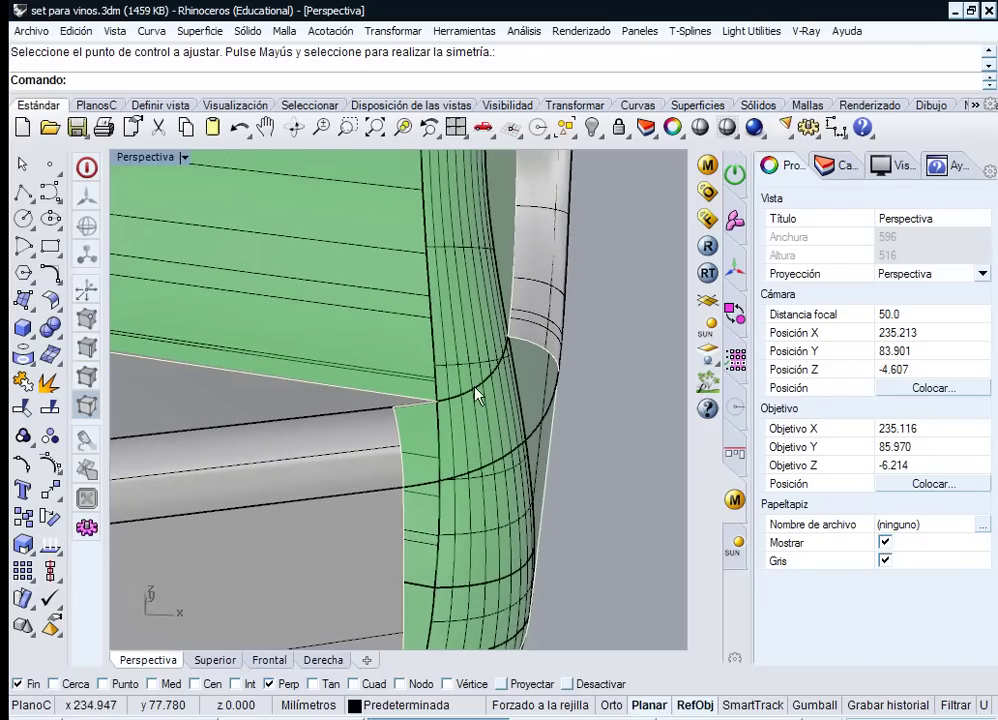
# - Sweep the open corner along the inner and outer curves as two rails, using both rounded border ends as unsimplified cross sections
pyautogui.click(494, 402)
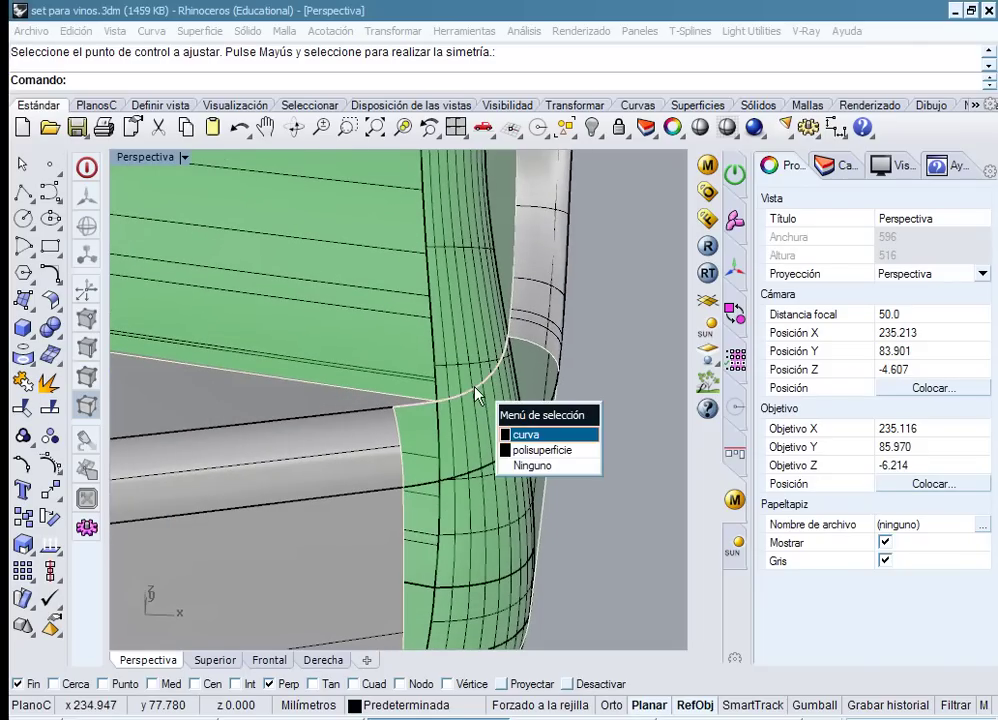
pyautogui.click(527, 436)
pyautogui.keyDown('shift'); pyautogui.click(530, 438); pyautogui.keyUp('shift')
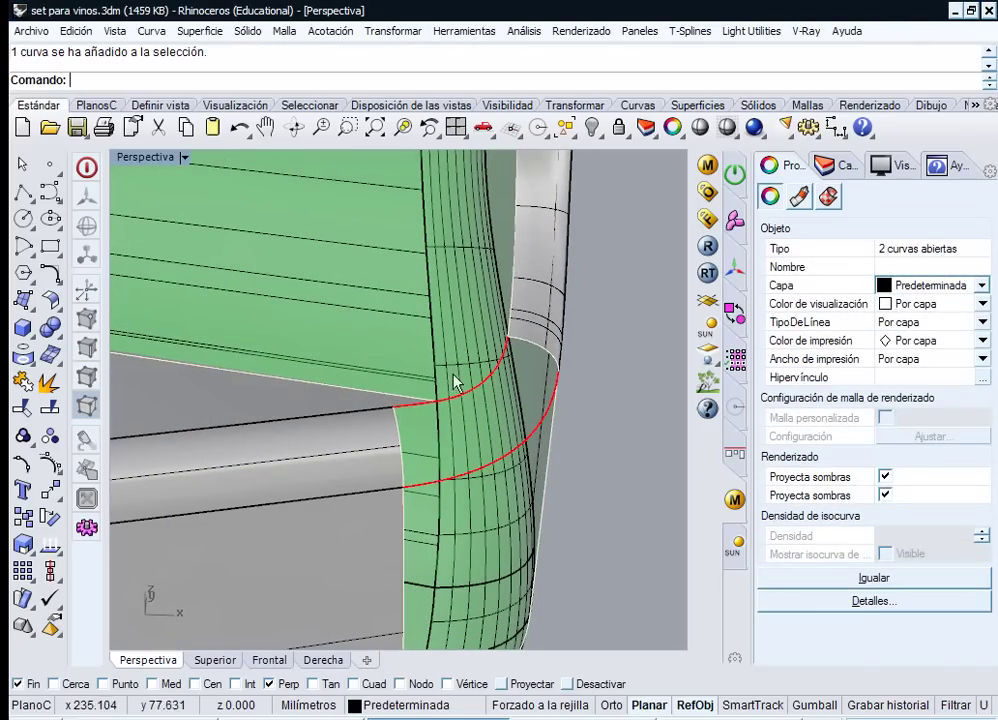
pyautogui.click(216, 31)
pyautogui.click(270, 102)
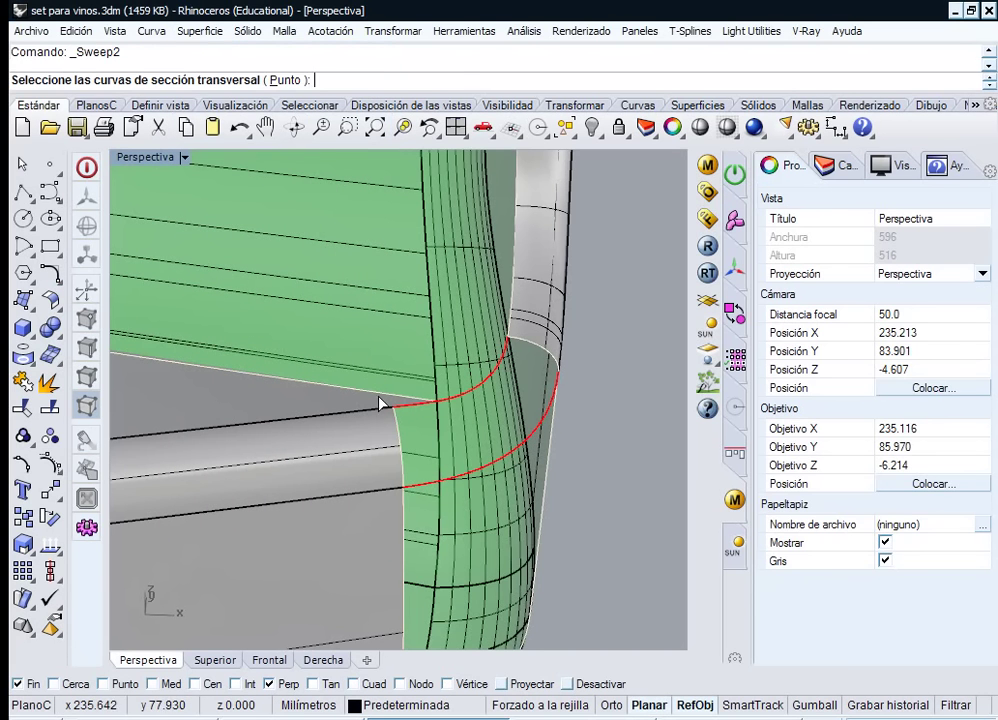
pyautogui.click(398, 443)
pyautogui.click(541, 352)
pyautogui.press('Return')
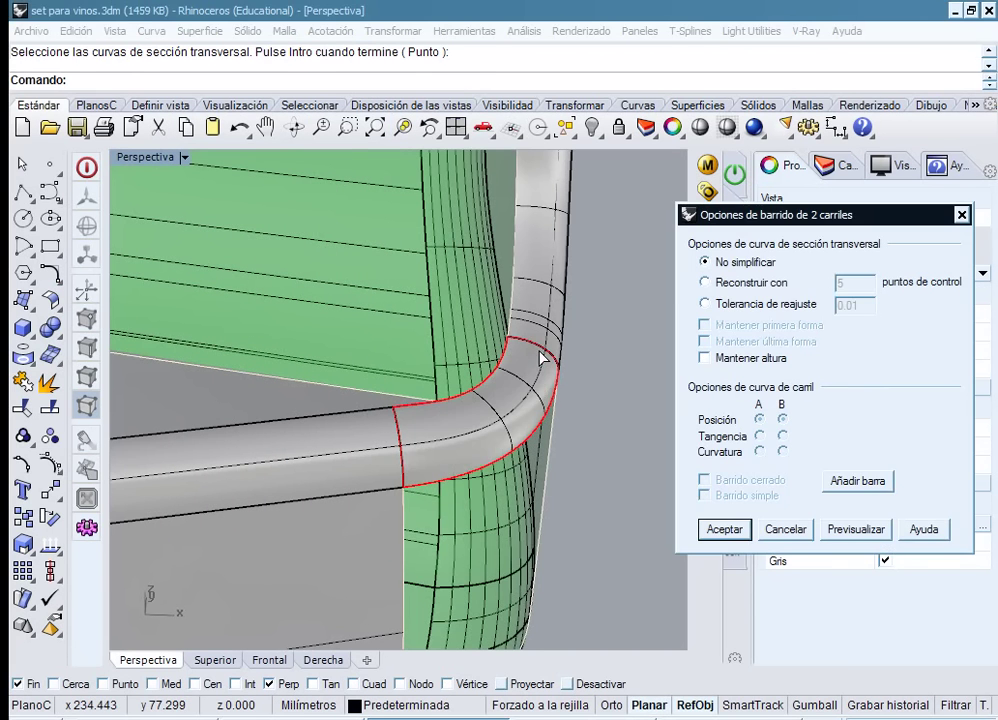
pyautogui.click(710, 530)
pyautogui.moveTo(577, 410); pyautogui.dragTo(422, 285, button='right')
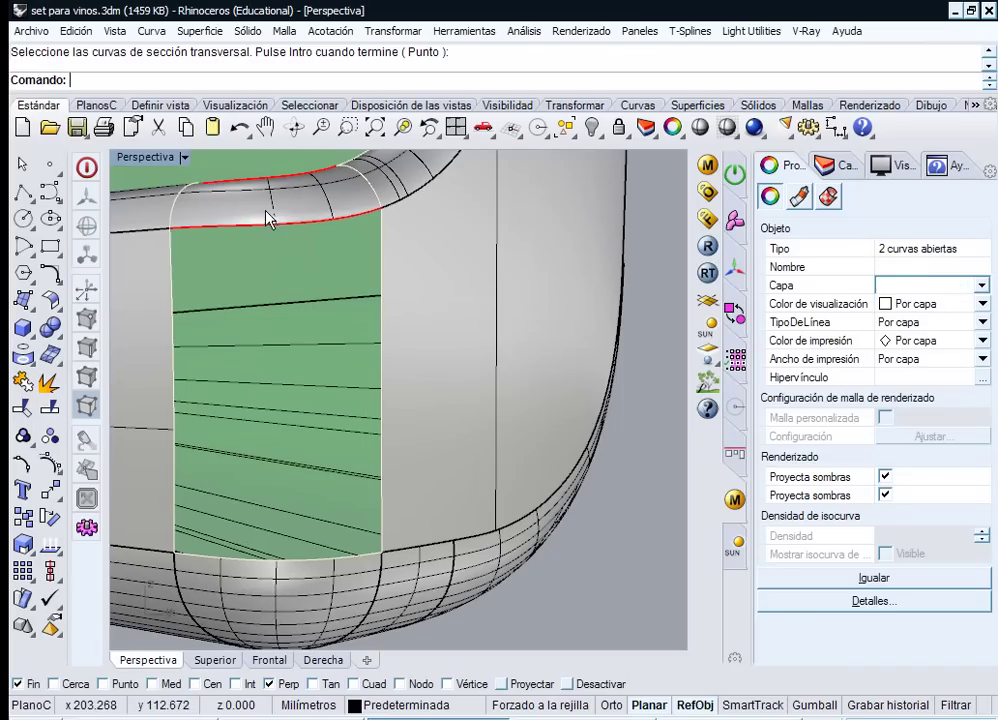
pyautogui.press('Escape')
pyautogui.click(203, 32)
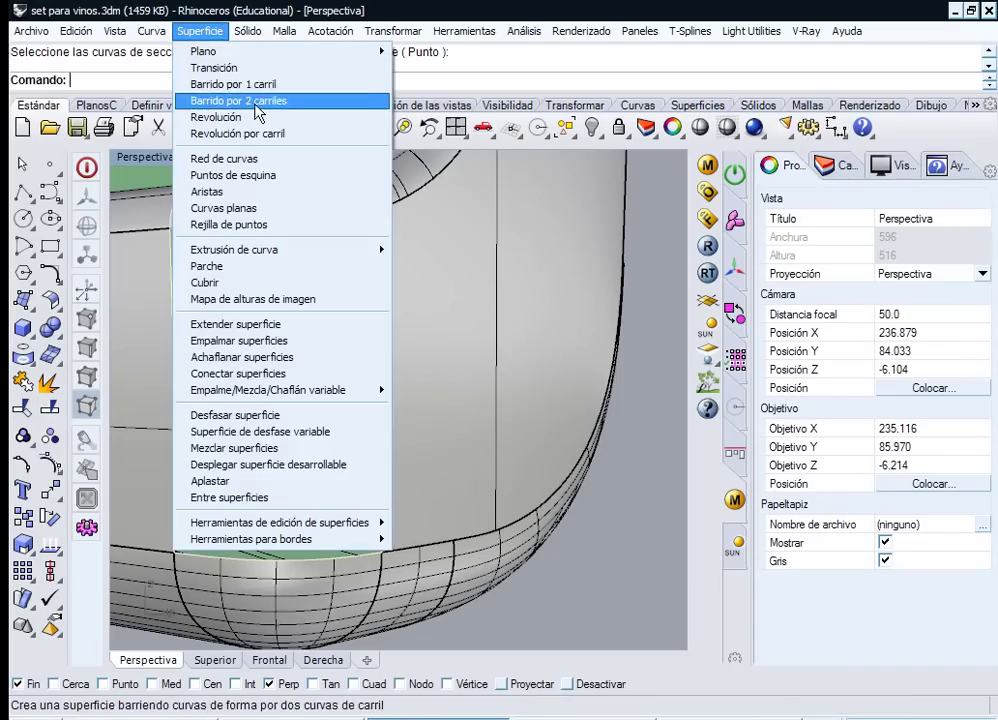
pyautogui.click(238, 101)
pyautogui.click(289, 237)
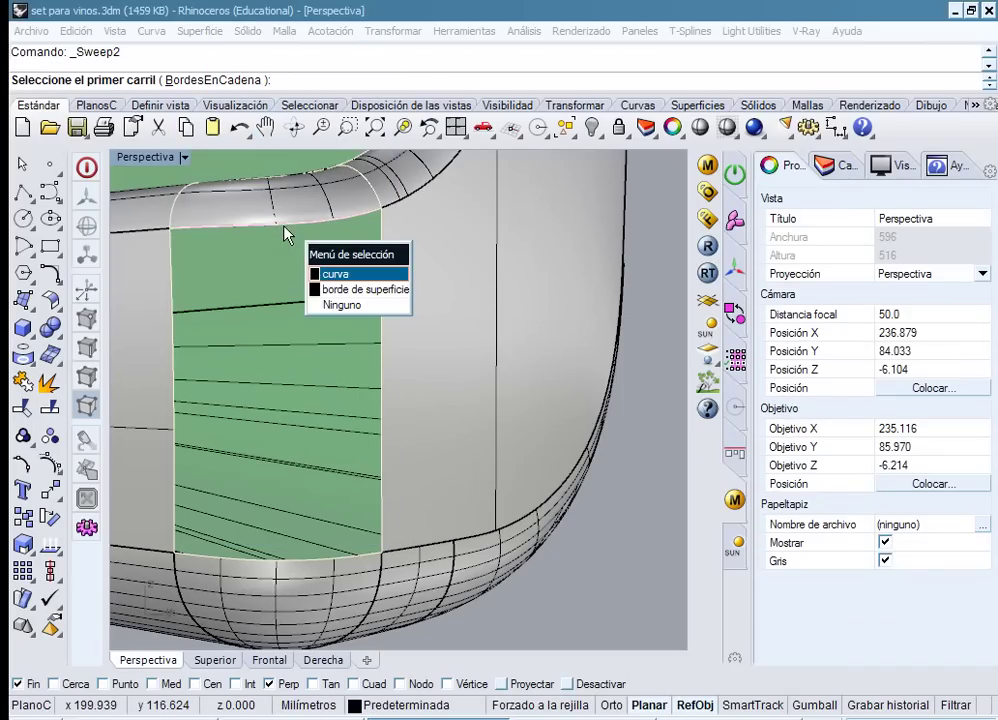
pyautogui.click(344, 290)
pyautogui.click(310, 563)
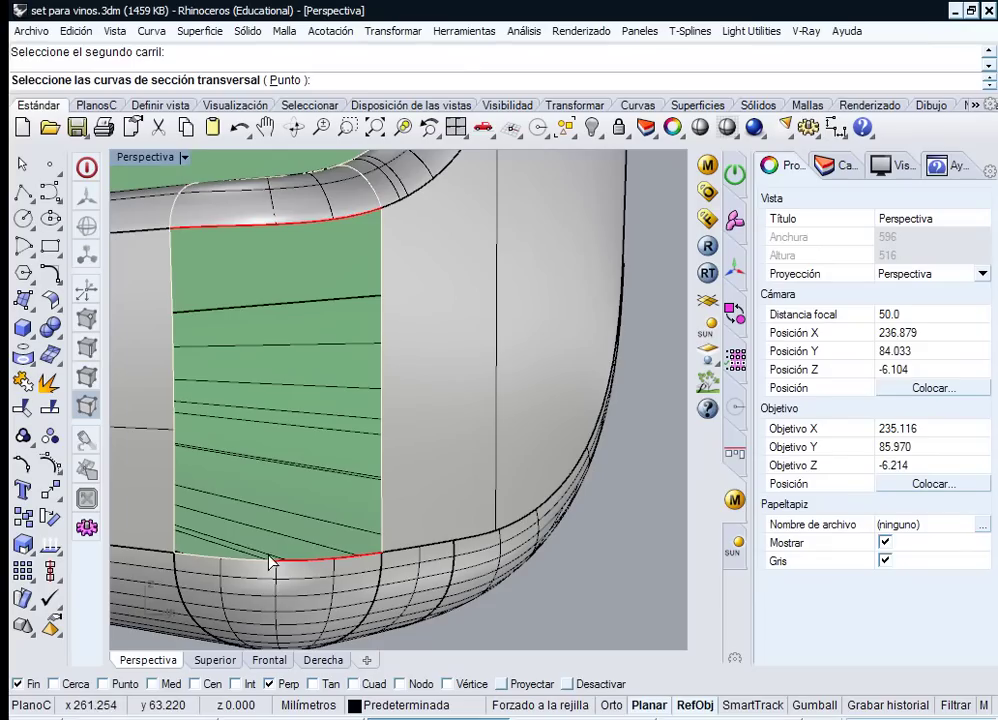
pyautogui.click(268, 567)
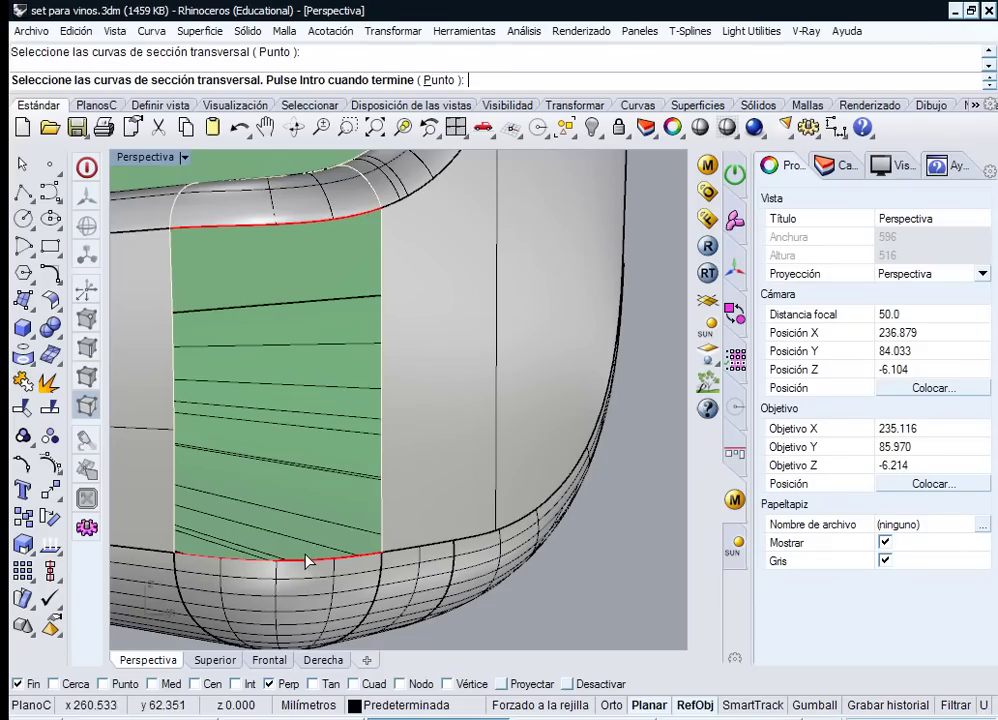
pyautogui.press('Escape')
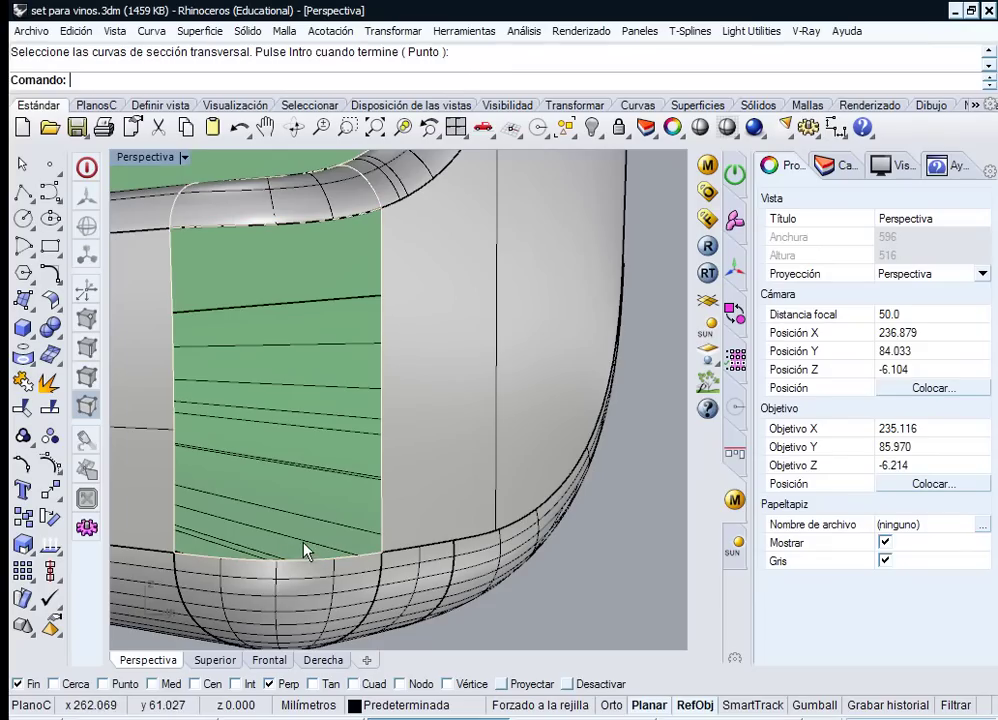
# - Fill the wall opening with a two-rail sweep, using chained upper and lower edges as rails and both vertical edges as cross sections
pyautogui.rightClick(308, 545)
pyautogui.click(221, 82)
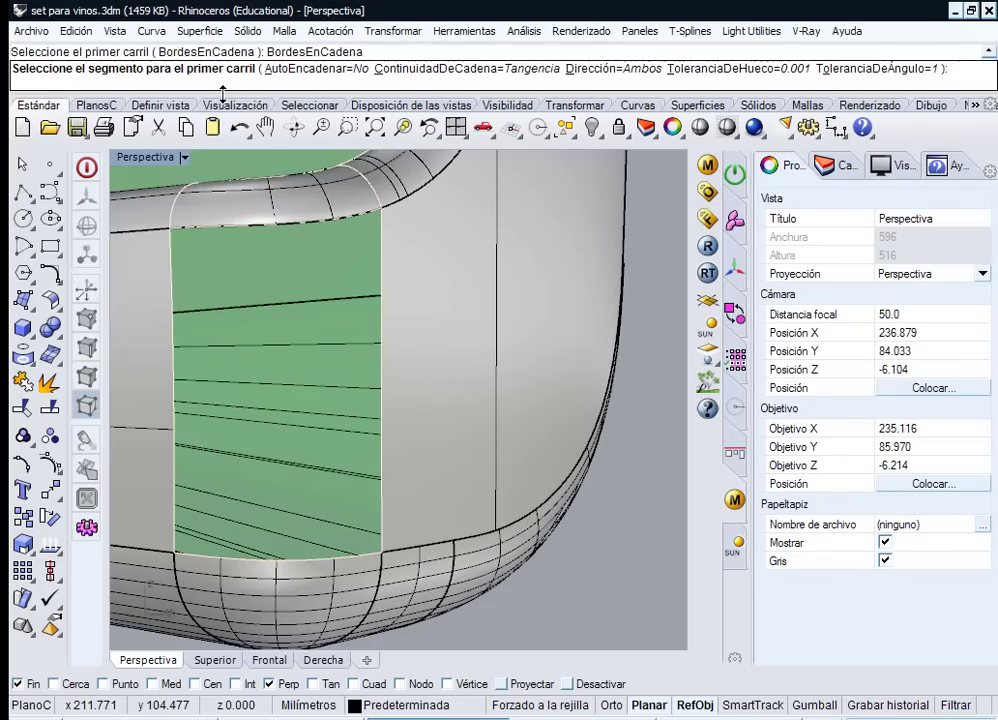
pyautogui.click(290, 226)
pyautogui.click(345, 279)
pyautogui.click(360, 557)
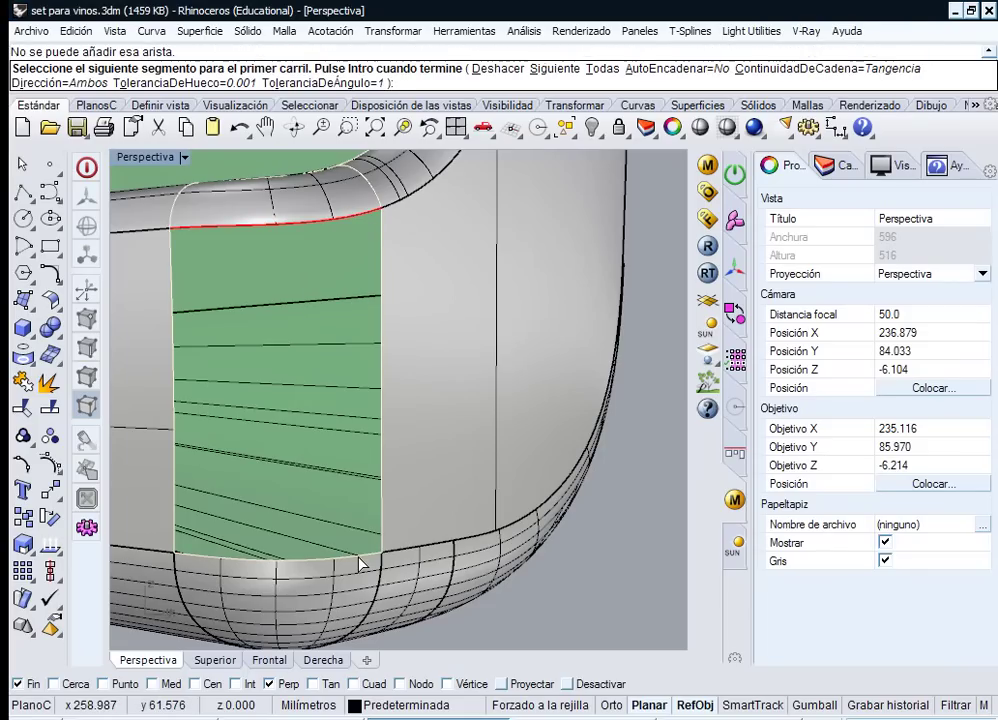
pyautogui.click(270, 561)
pyautogui.rightClick(300, 539)
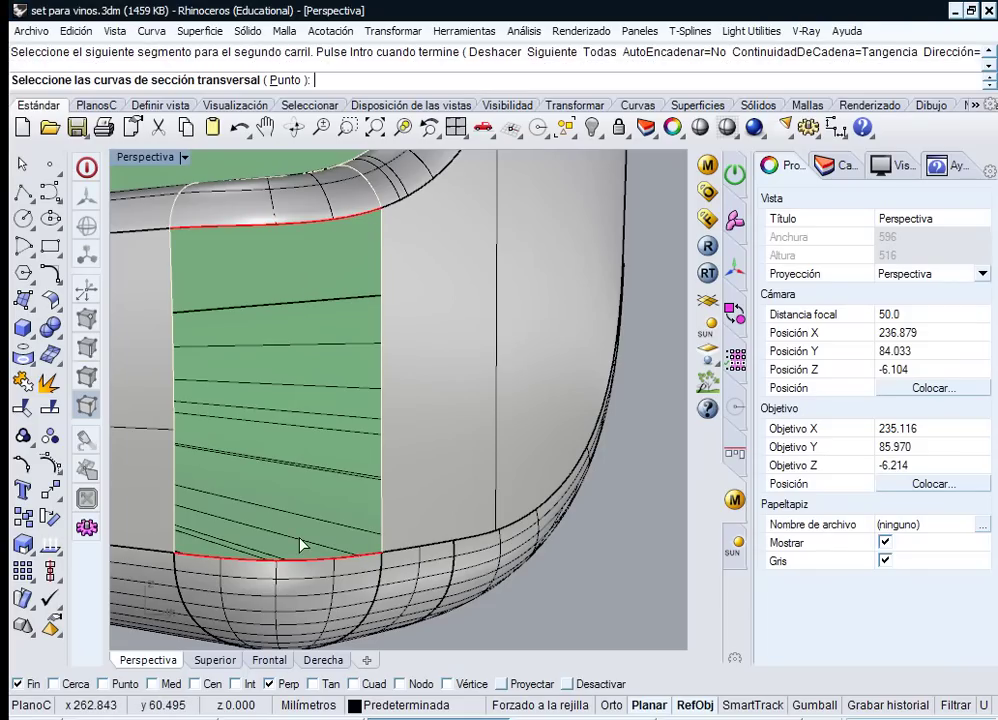
pyautogui.click(380, 422)
pyautogui.click(174, 375)
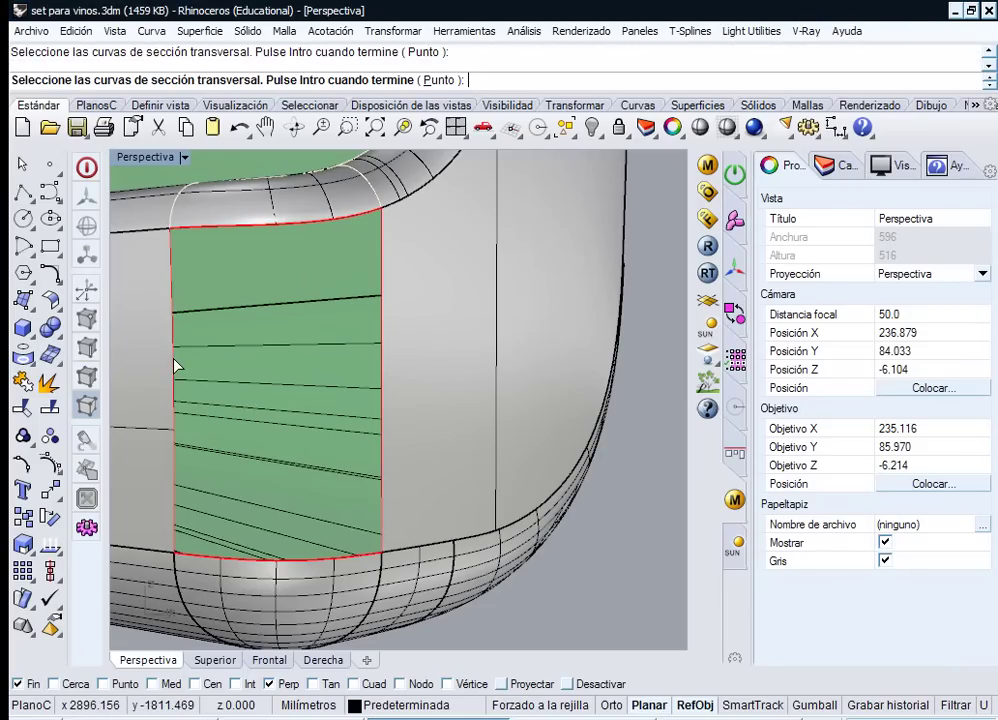
pyautogui.rightClick(213, 386)
pyautogui.click(698, 531)
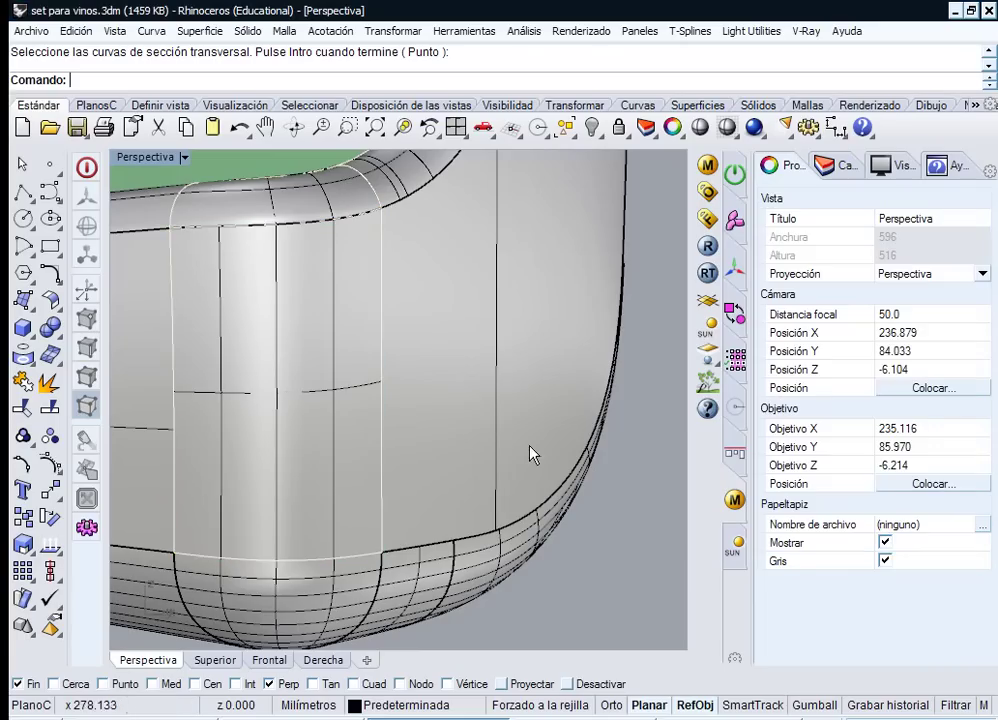
# - Join the new corner surface and the new wall surface to the main polysurface
pyautogui.click(291, 349)
pyautogui.keyDown('shift'); pyautogui.click(282, 257); pyautogui.keyUp('shift')
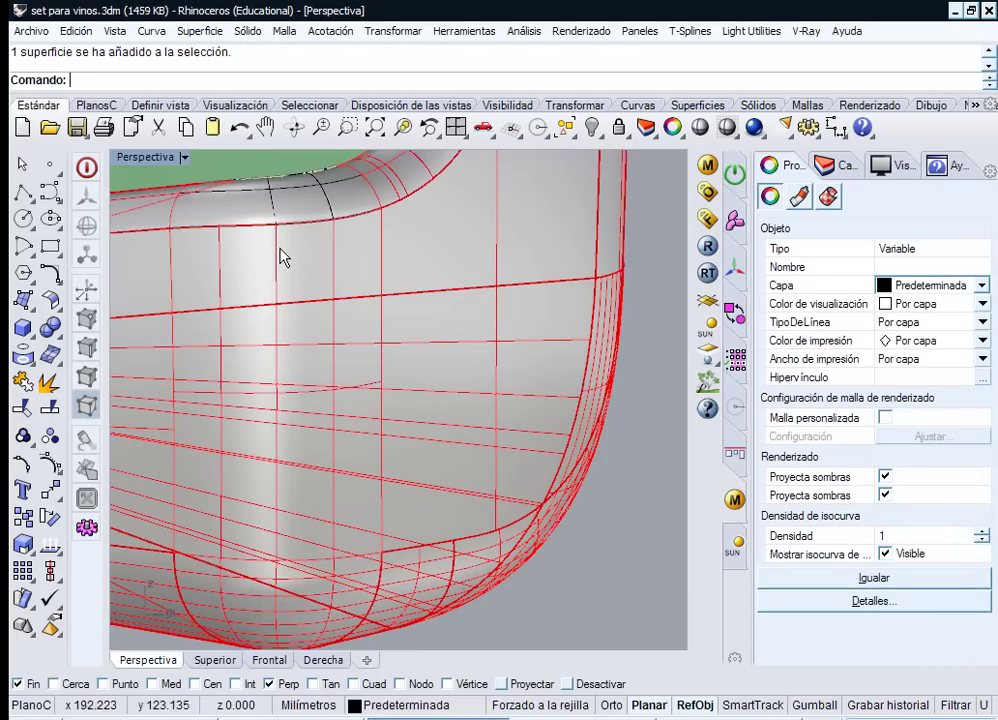
pyautogui.click(21, 378)
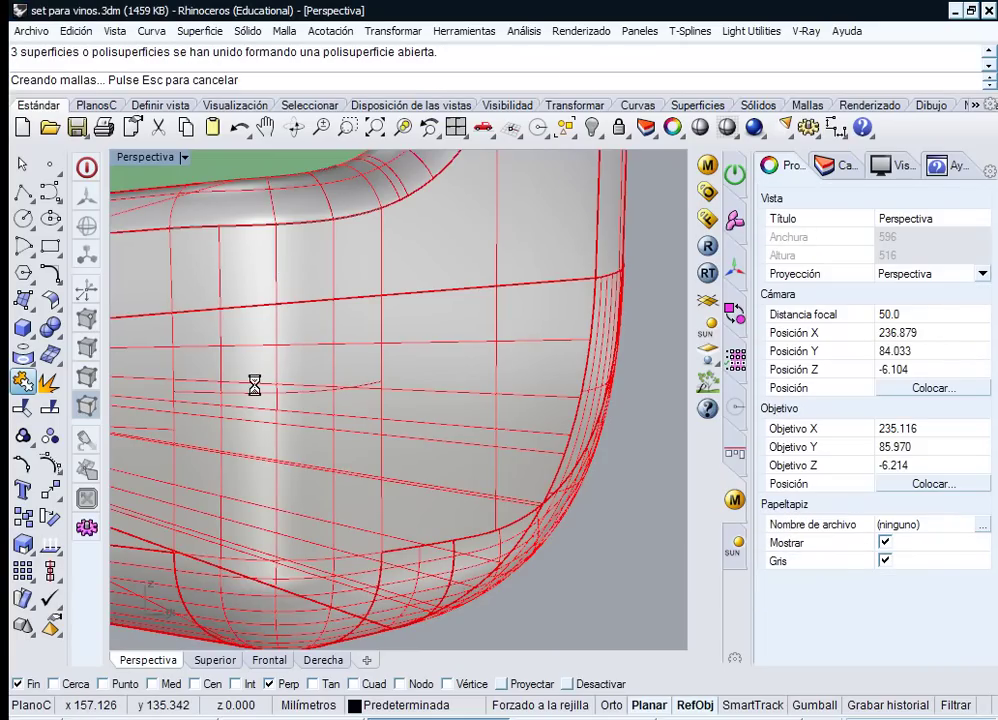
pyautogui.press('Escape')
pyautogui.moveTo(270, 373); pyautogui.dragTo(281, 462, button='right')
pyautogui.keyDown('shift'); pyautogui.moveTo(260, 376); pyautogui.dragTo(280, 315, button='right'); pyautogui.keyUp('shift')
pyautogui.middleClick(276, 249)
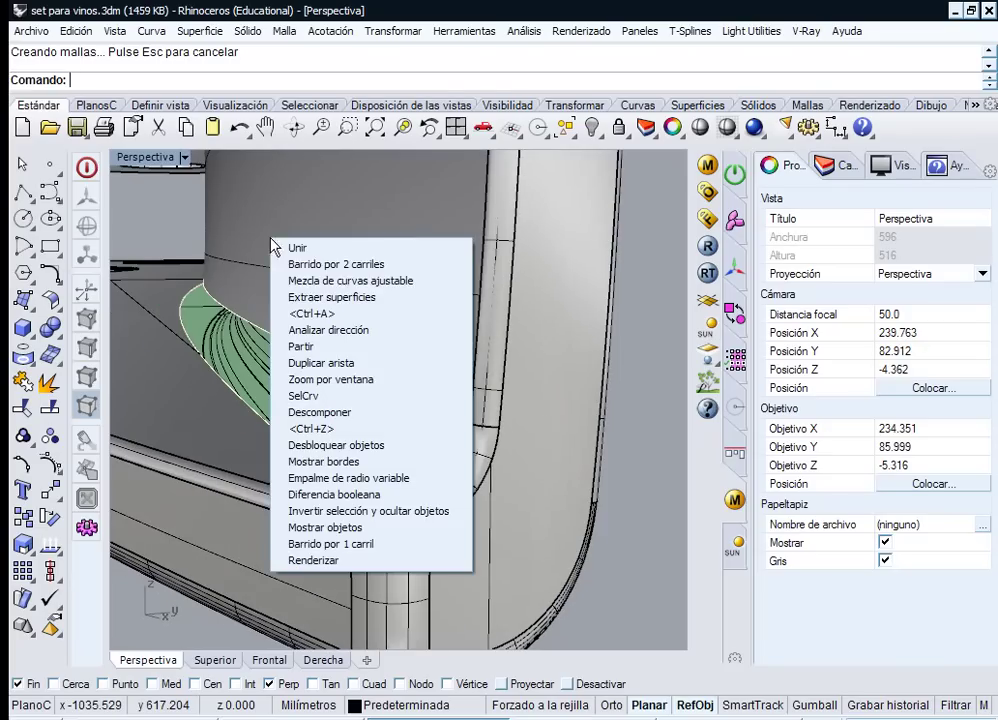
pyautogui.click(350, 264)
pyautogui.click(350, 383)
pyautogui.click(320, 477)
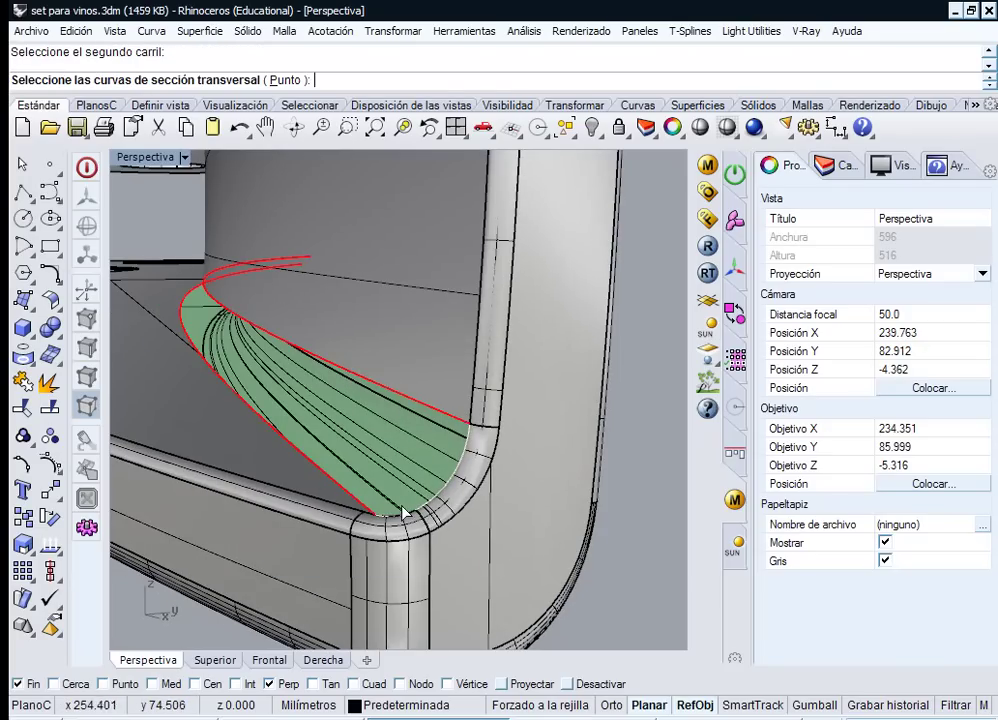
pyautogui.moveTo(418, 496); pyautogui.dragTo(492, 548, button='right')
pyautogui.press('Escape')
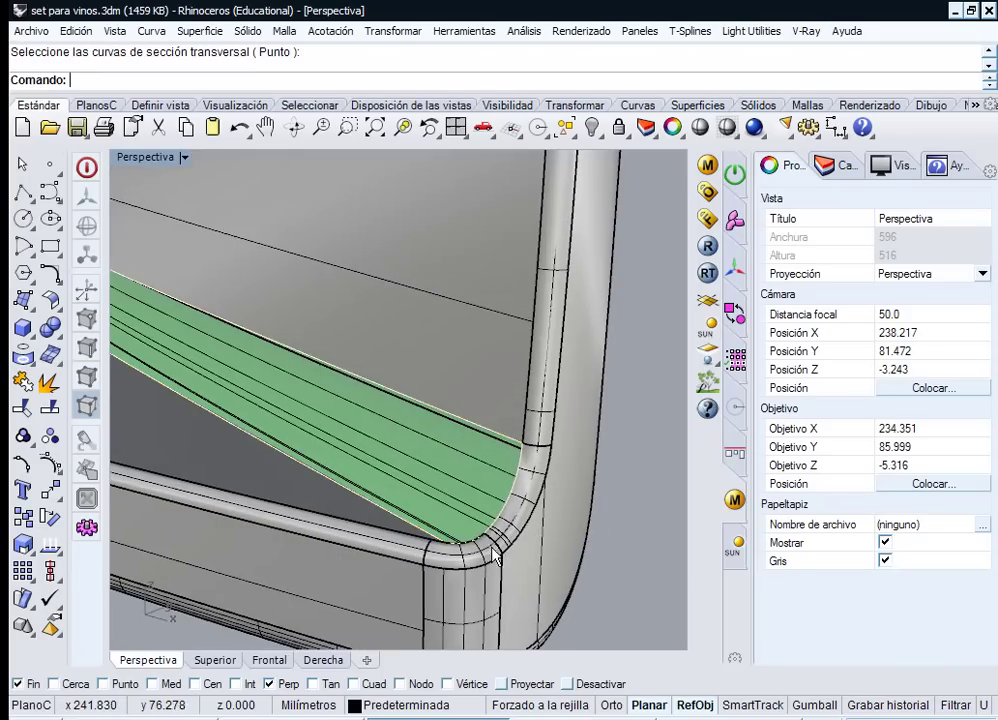
# - Duplicate the two inner edges along the rounded corner border and join them into one curve
pyautogui.scroll(4, 488, 477)
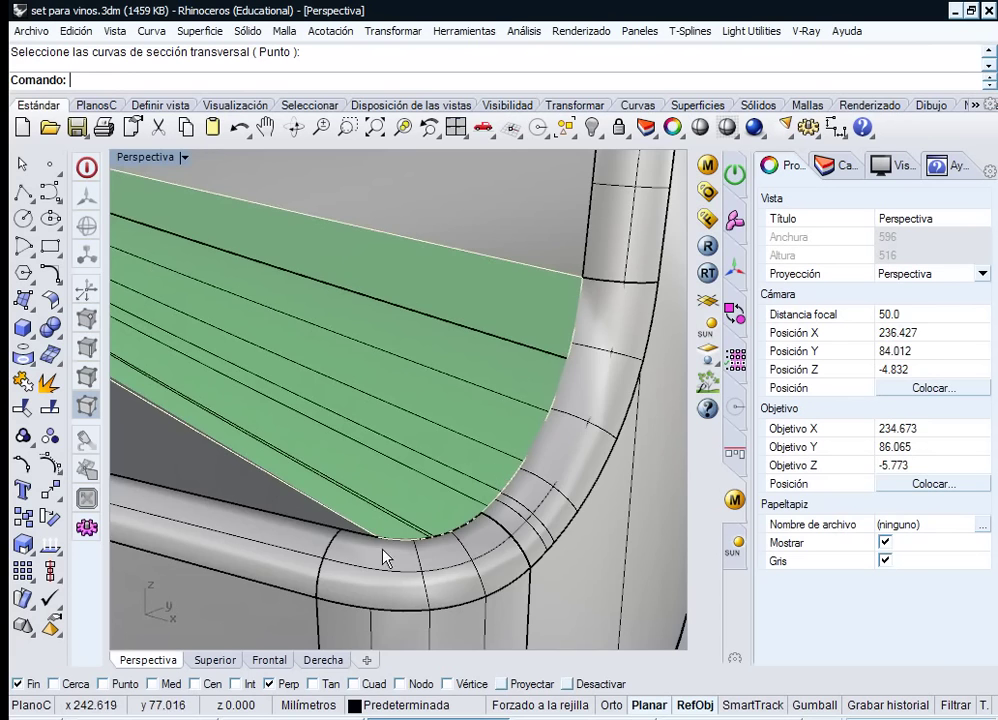
pyautogui.moveTo(383, 557); pyautogui.dragTo(471, 555, button='right')
pyautogui.click(467, 556)
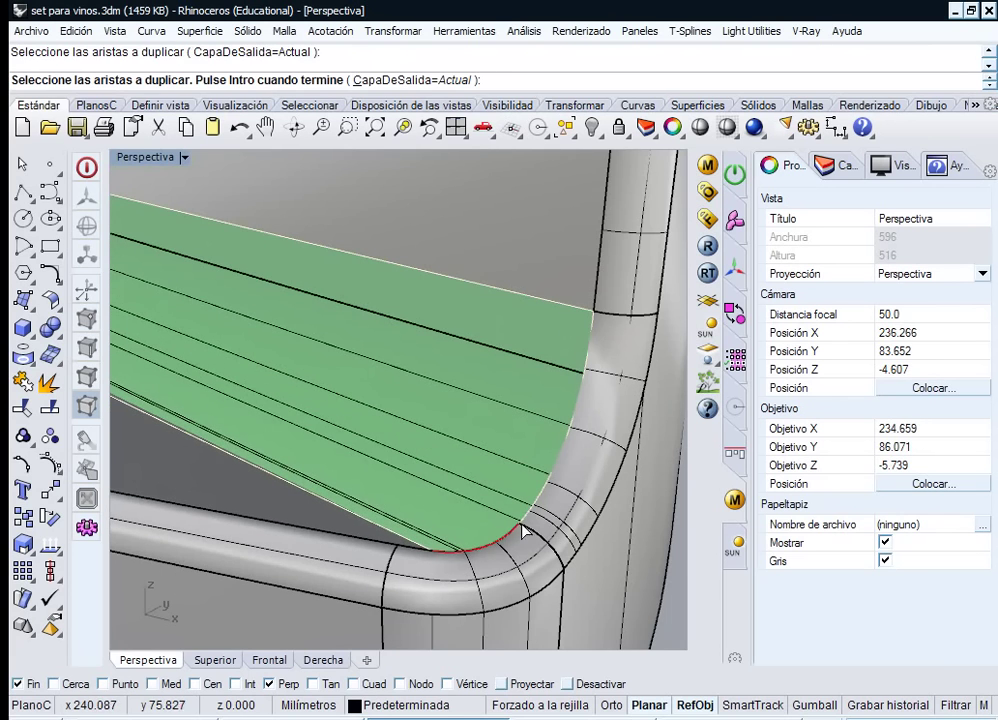
pyautogui.scroll(5, 524, 523)
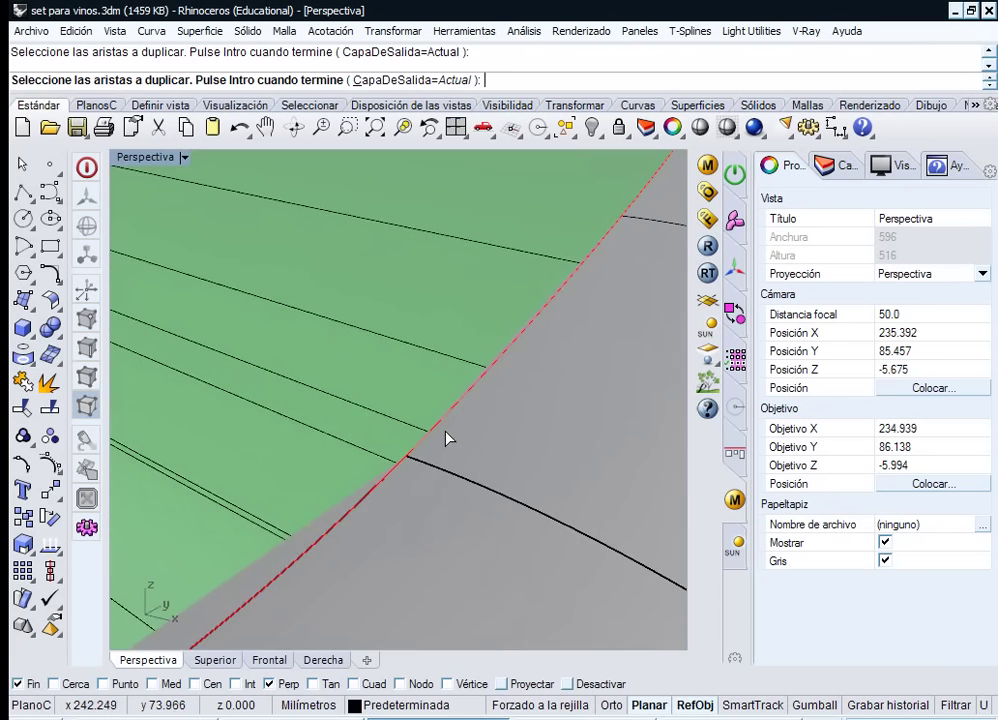
pyautogui.scroll(-3, 446, 437)
pyautogui.press('Return')
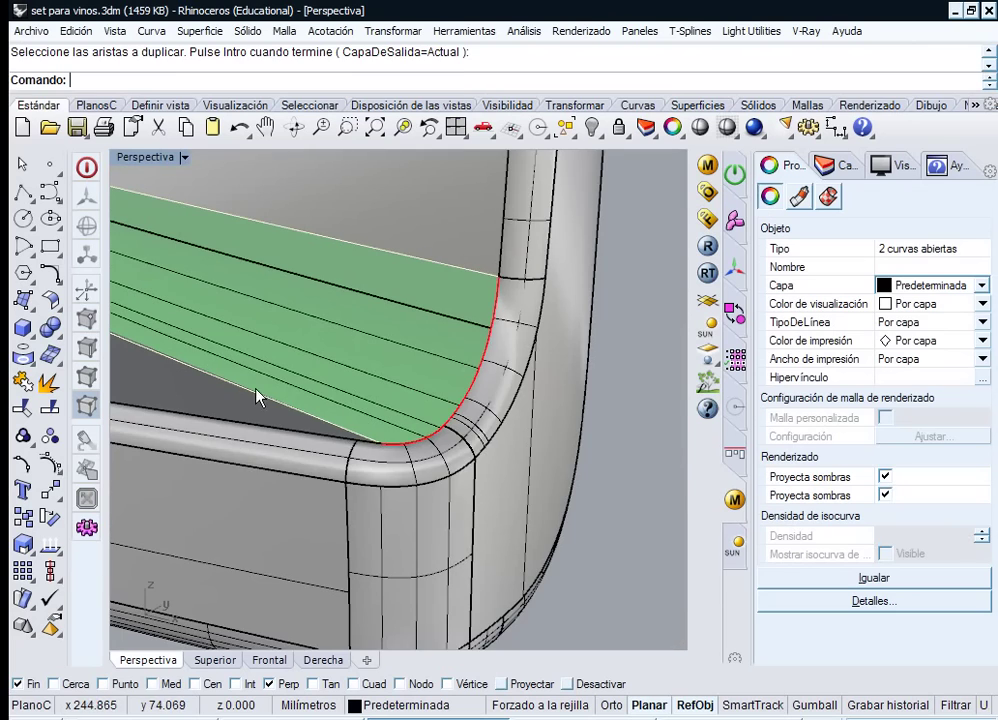
pyautogui.click(22, 380)
pyautogui.scroll(8, 414, 334)
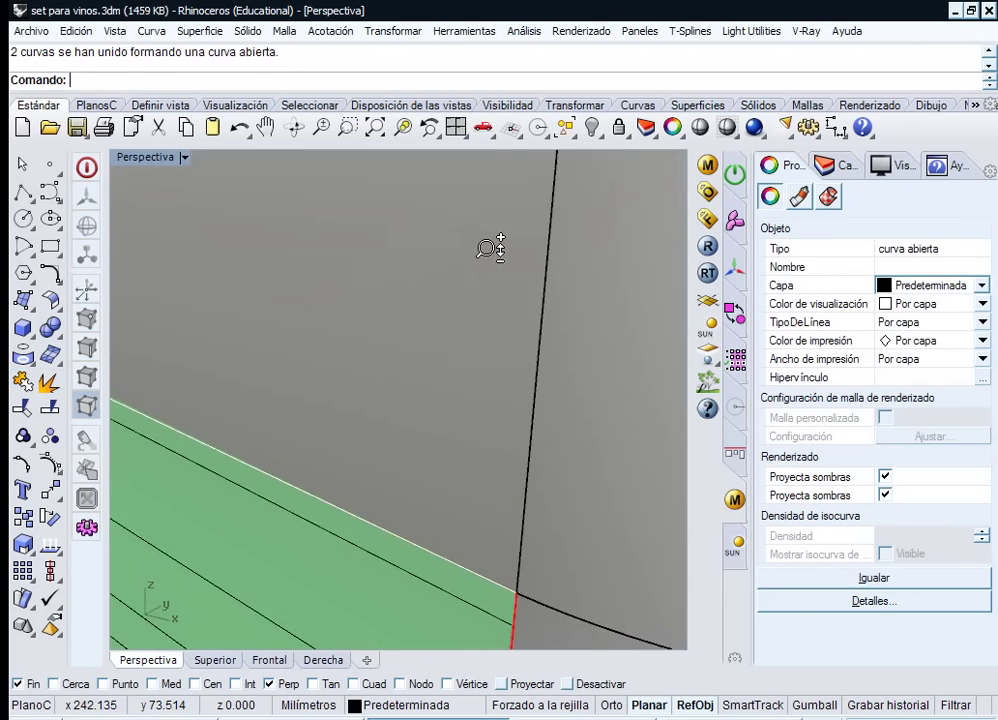
# - Fill the open inner wall with a two-rail sweep, using its two long edges as rails and both rounded ends as cross sections
pyautogui.scroll(-5, 490, 249)
pyautogui.scroll(8, 430, 470)
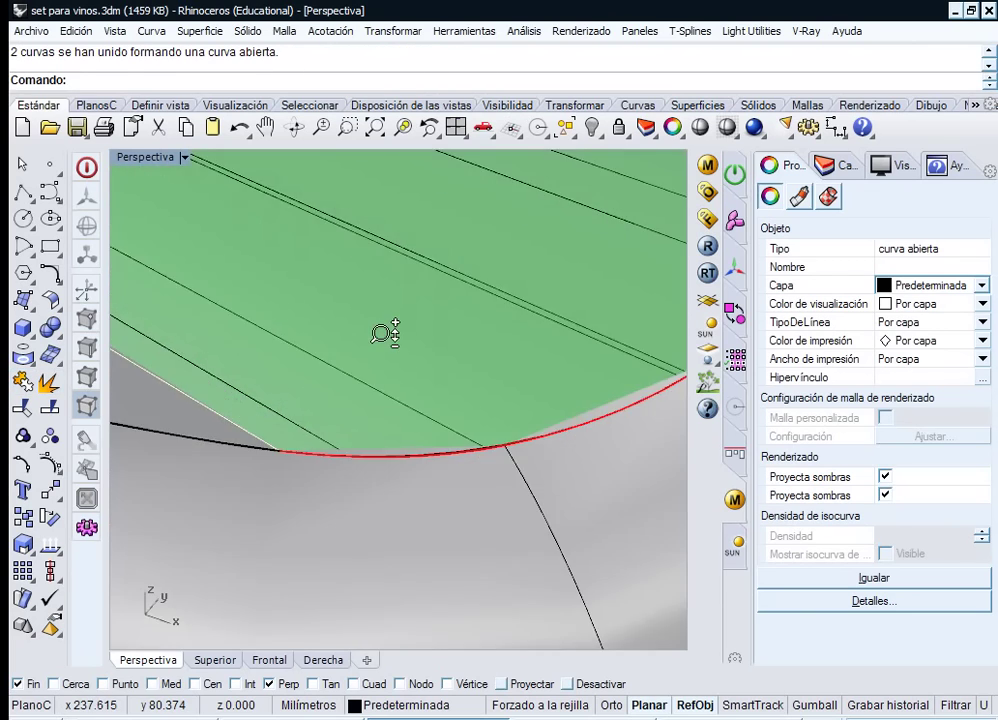
pyautogui.keyDown('ctrl'); pyautogui.moveTo(383, 333); pyautogui.dragTo(240, 441, button='right'); pyautogui.keyUp('ctrl')
pyautogui.scroll(-4, 437, 459)
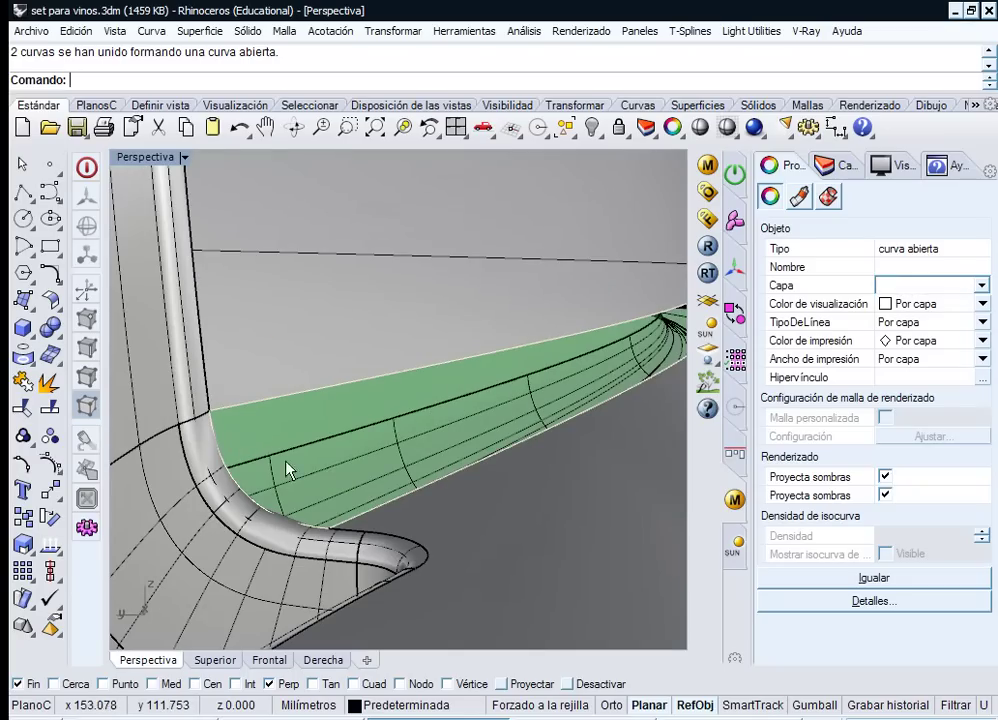
pyautogui.press('Escape')
pyautogui.middleClick(296, 254)
pyautogui.click(356, 298)
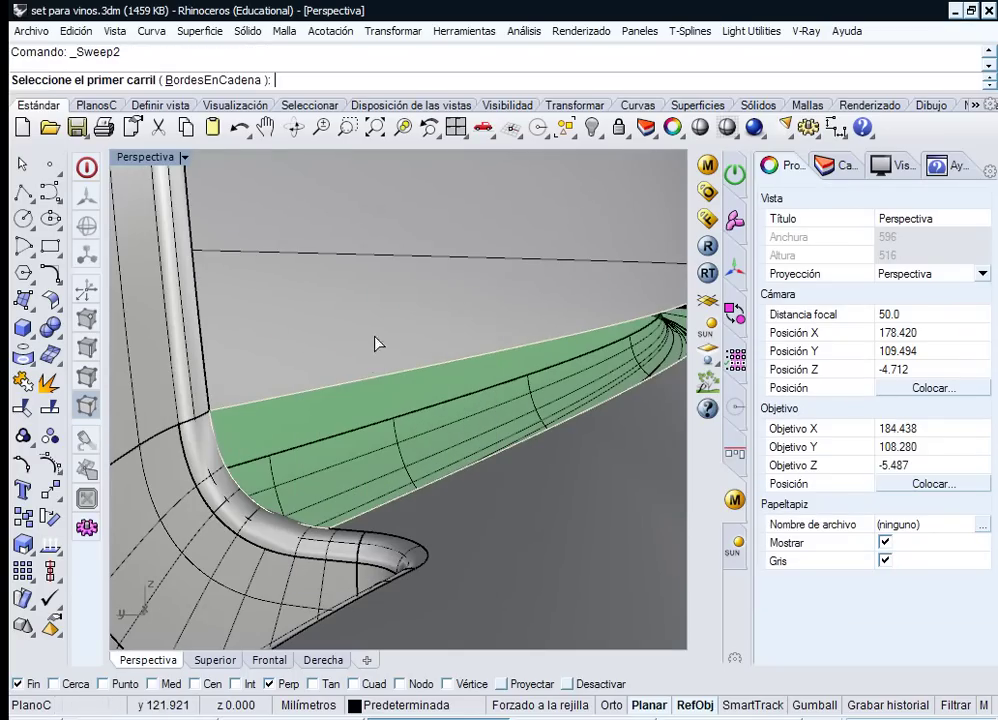
pyautogui.click(374, 379)
pyautogui.click(428, 483)
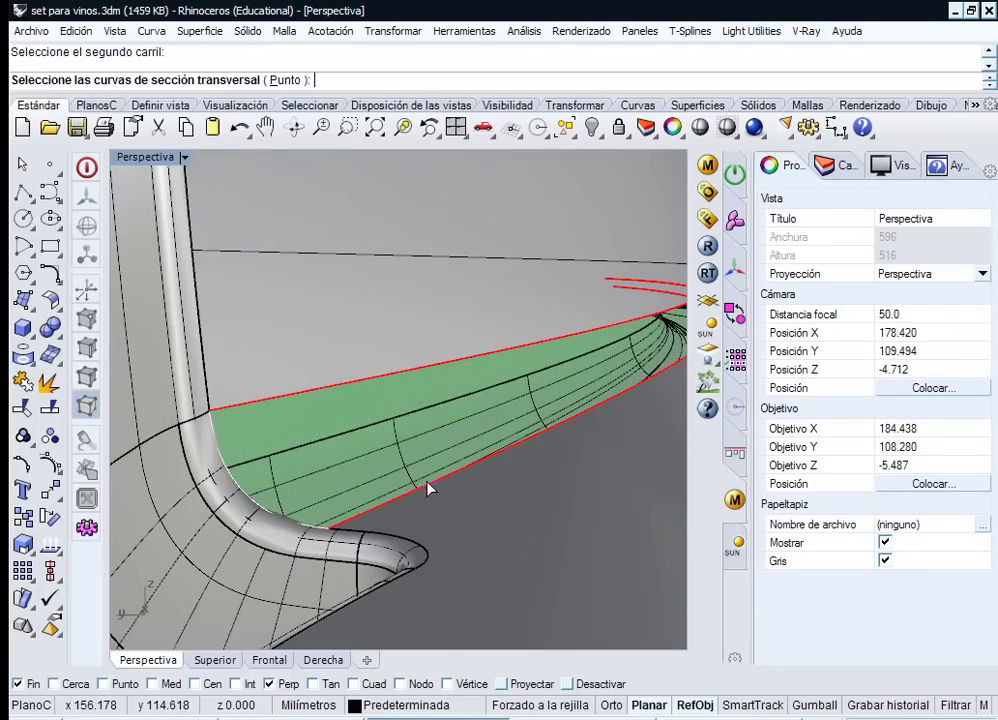
pyautogui.click(308, 527)
pyautogui.moveTo(314, 530); pyautogui.dragTo(638, 413, button='right')
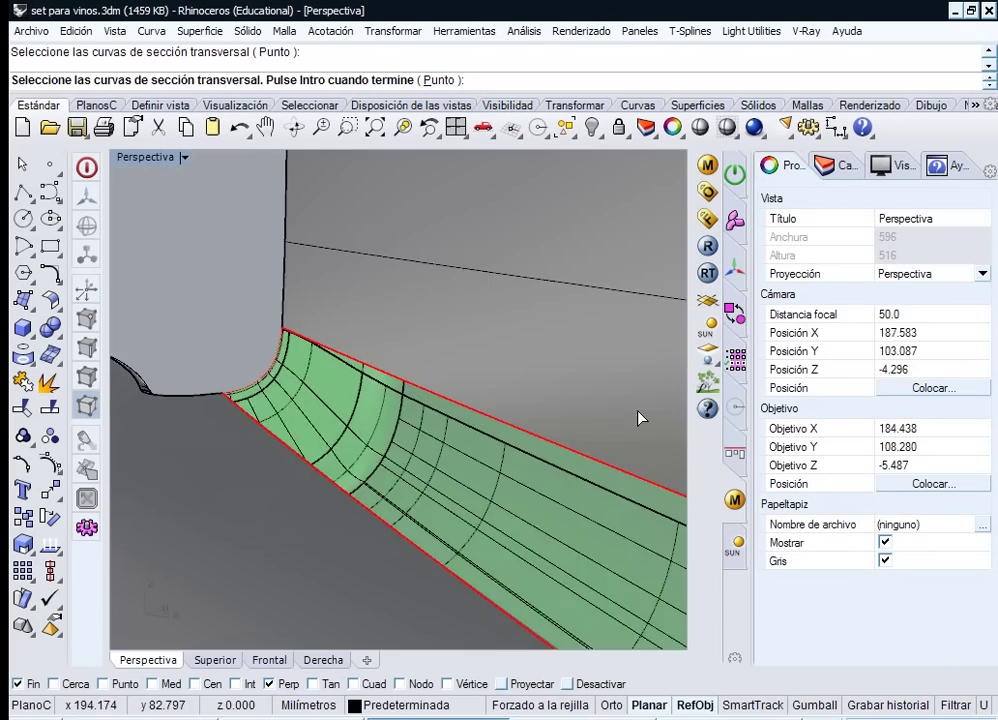
pyautogui.keyDown('ctrl'); pyautogui.moveTo(444, 348); pyautogui.dragTo(523, 452, button='right'); pyautogui.keyUp('ctrl')
pyautogui.moveTo(581, 438)
pyautogui.keyDown('shift'); pyautogui.mouseDown(button='right')
pyautogui.moveTo(348, 381)
pyautogui.moveTo(227, 303)
pyautogui.moveTo(327, 374)
pyautogui.moveTo(378, 347)
pyautogui.moveTo(485, 486)
pyautogui.moveTo(339, 414)
pyautogui.moveTo(601, 339)
pyautogui.moveTo(355, 328)
pyautogui.mouseUp(button='right'); pyautogui.keyUp('shift')
pyautogui.keyDown('ctrl'); pyautogui.moveTo(358, 430); pyautogui.dragTo(373, 362, button='right'); pyautogui.keyUp('ctrl')
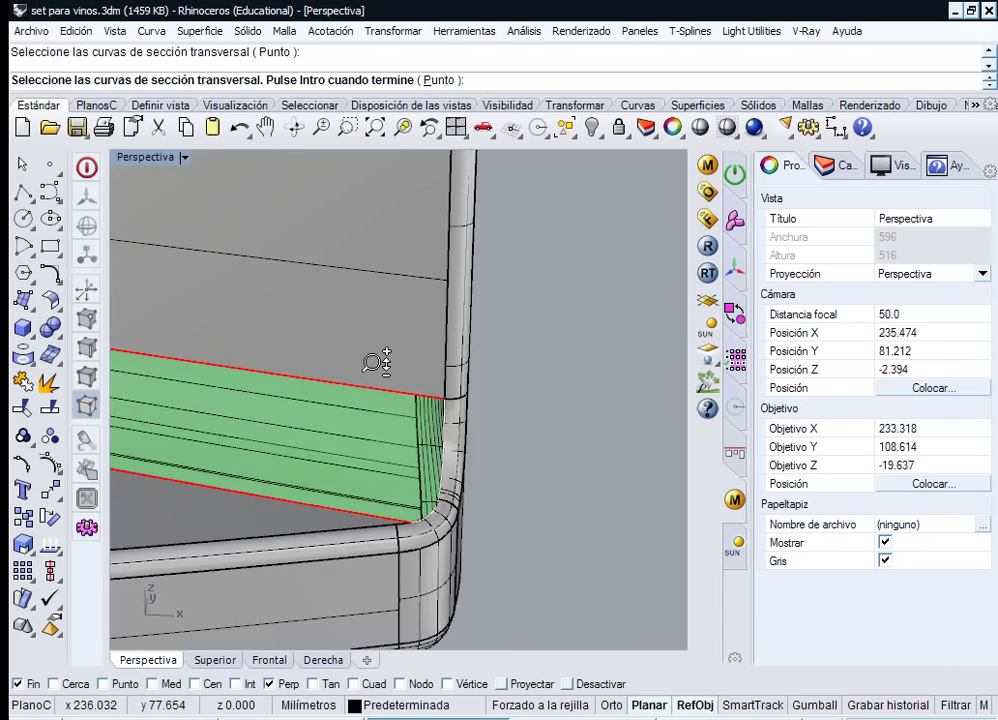
pyautogui.click(444, 513)
pyautogui.click(493, 567)
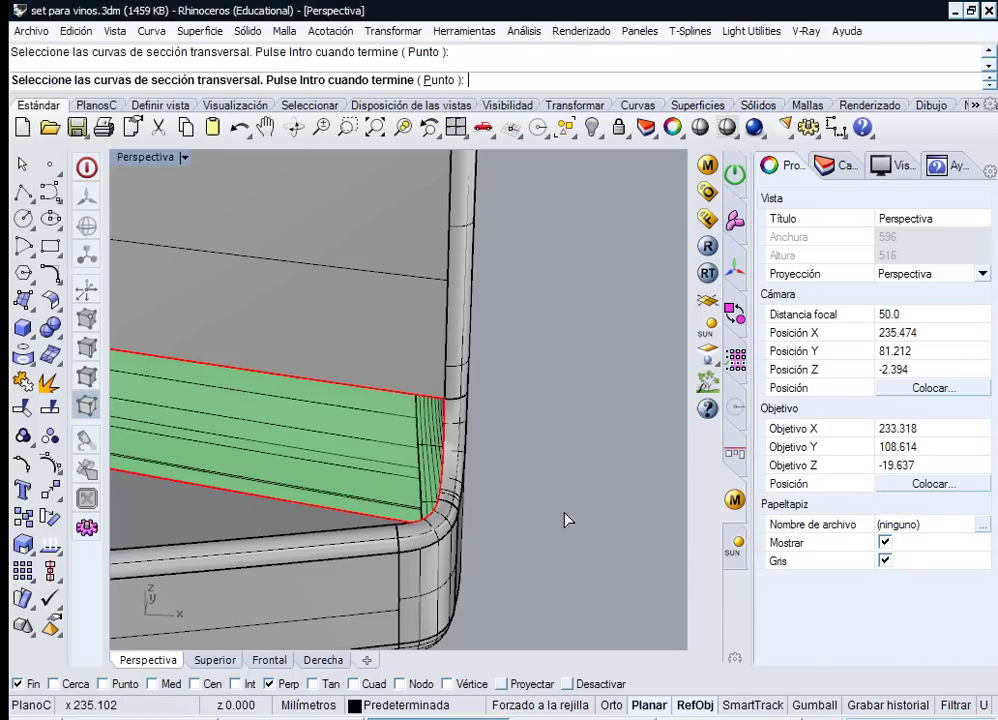
pyautogui.press('Return')
pyautogui.click(741, 537)
# - Join the new inner wall surface to the main polysurface
pyautogui.click(413, 462)
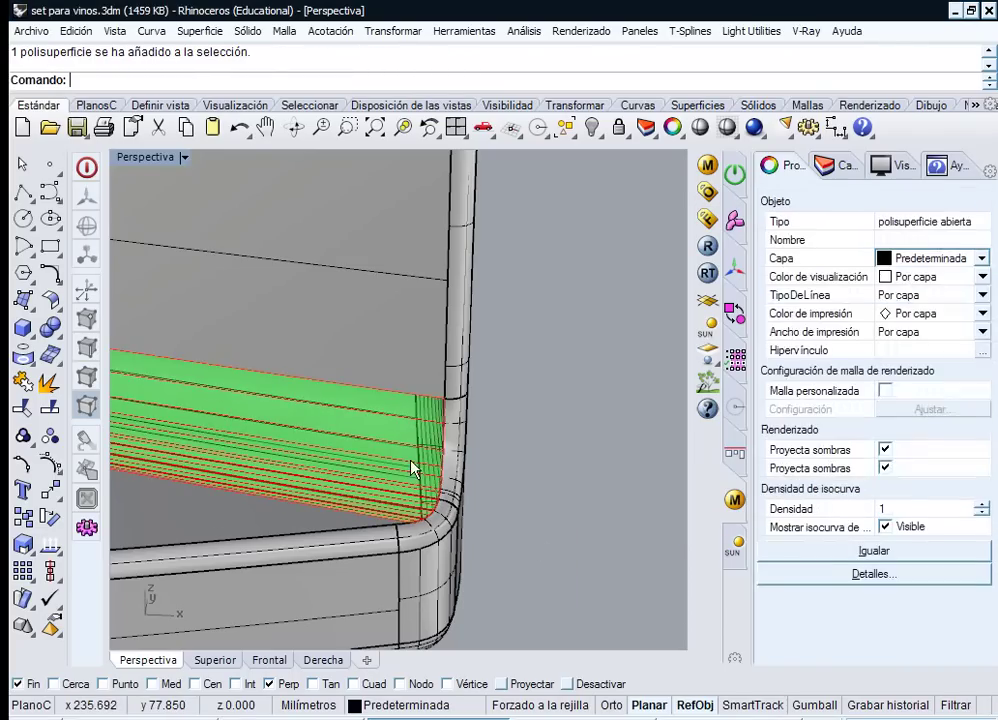
pyautogui.keyDown('shift'); pyautogui.click(386, 347); pyautogui.keyUp('shift')
pyautogui.click(22, 381)
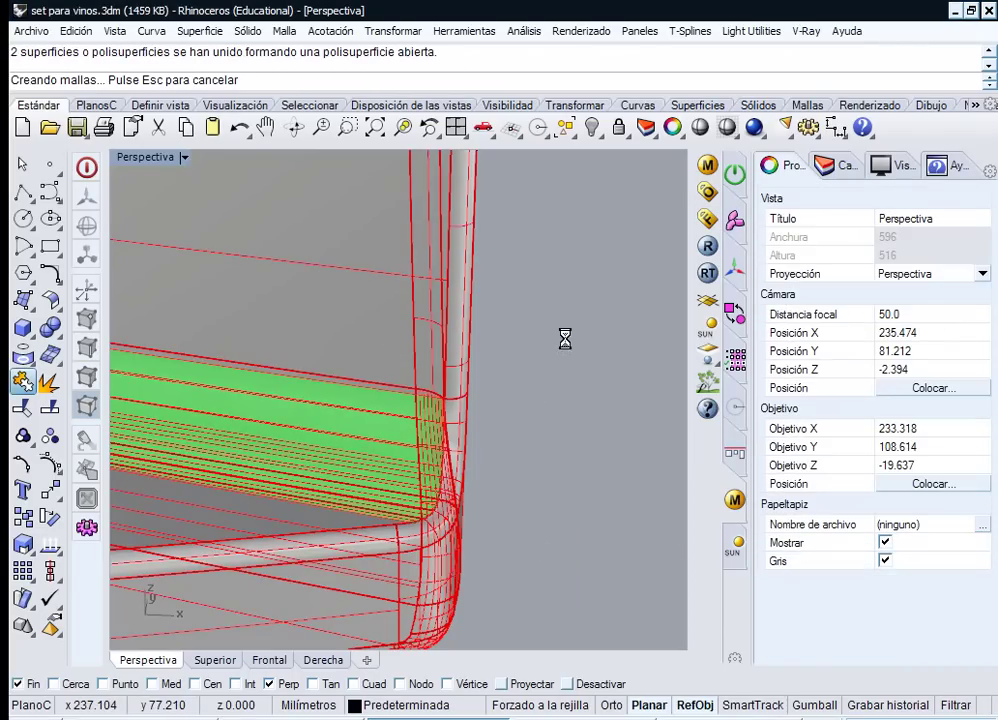
# - Flip the surface normals of the whole joined polysurface
pyautogui.scroll(-3, 558, 334)
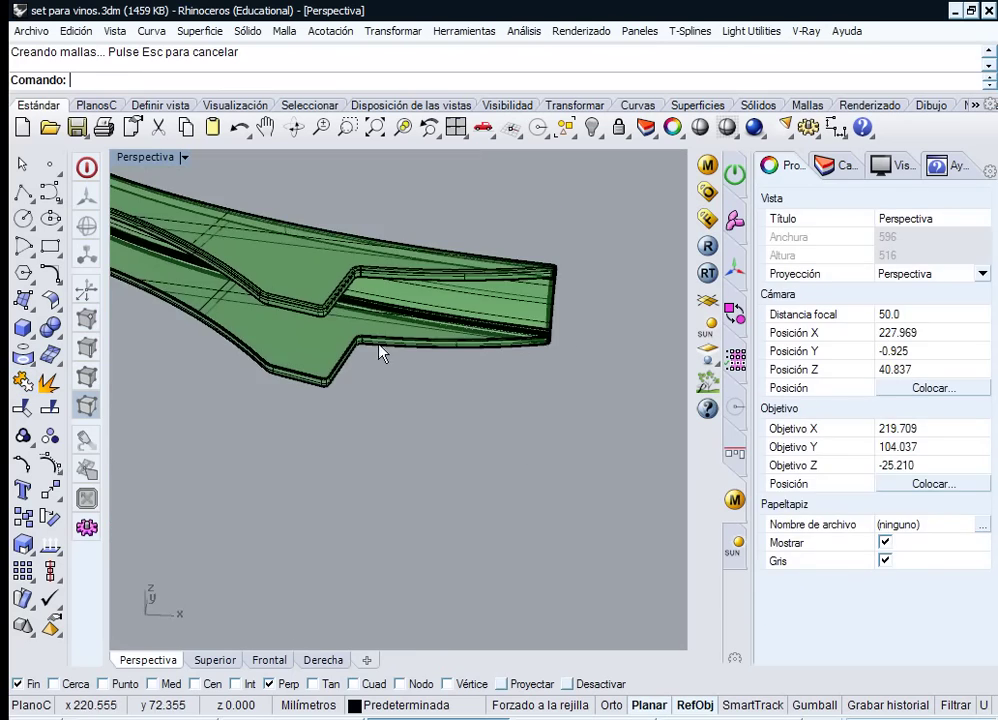
pyautogui.moveTo(379, 350); pyautogui.dragTo(412, 325, button='right')
pyautogui.click(412, 325)
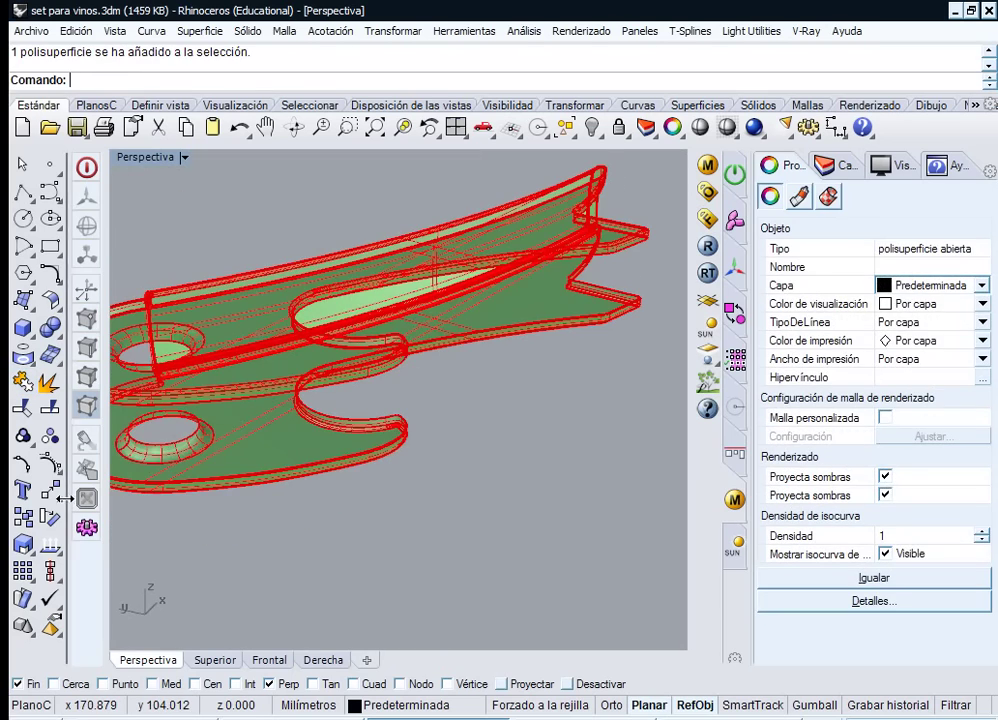
pyautogui.click(54, 553)
pyautogui.click(252, 417)
pyautogui.rightClick(346, 491)
pyautogui.click(352, 497)
pyautogui.moveTo(364, 504); pyautogui.dragTo(439, 296, button='right')
# - Analyse the polysurface for naked edges and zoom in on them at the rounded corner, then close the analysis
pyautogui.click(439, 296)
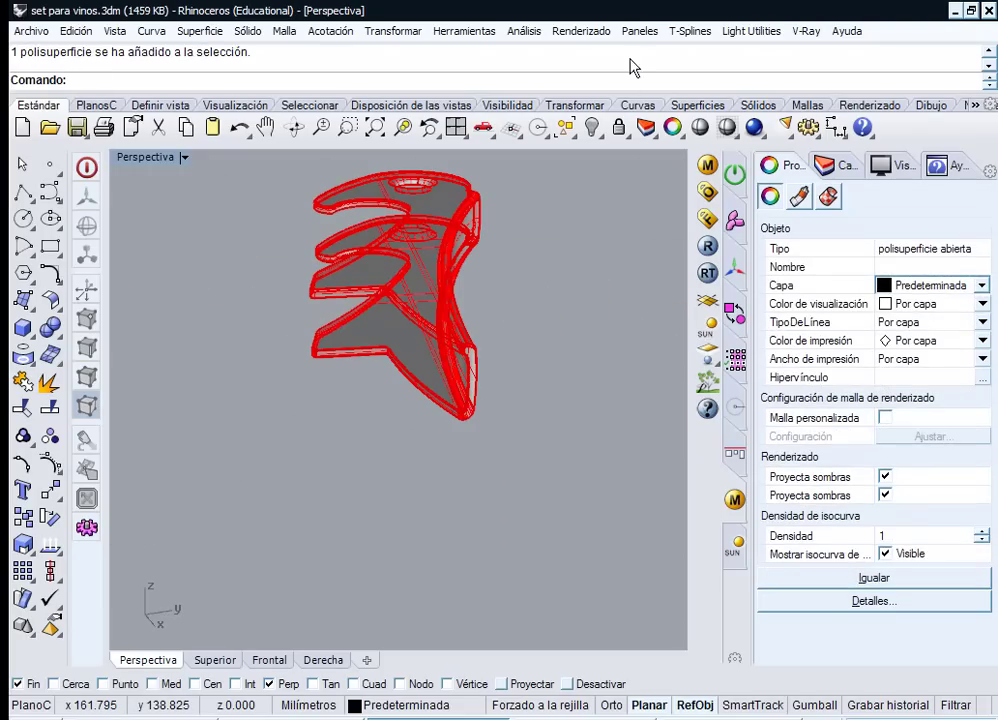
pyautogui.click(524, 31)
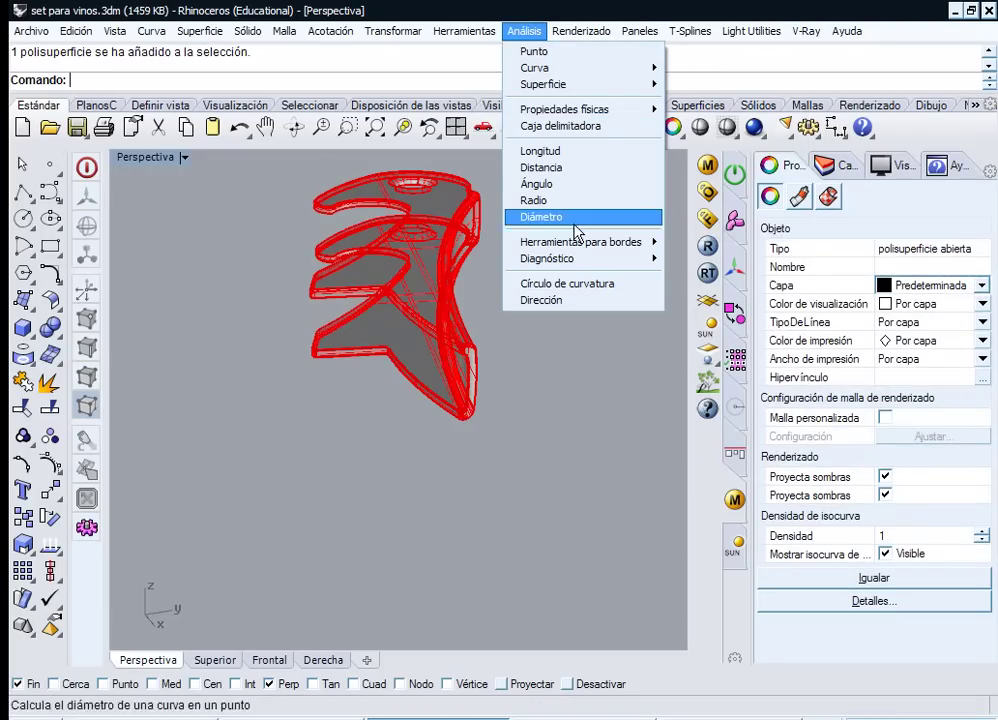
pyautogui.moveTo(660, 252)
pyautogui.click(690, 242)
pyautogui.click(401, 290)
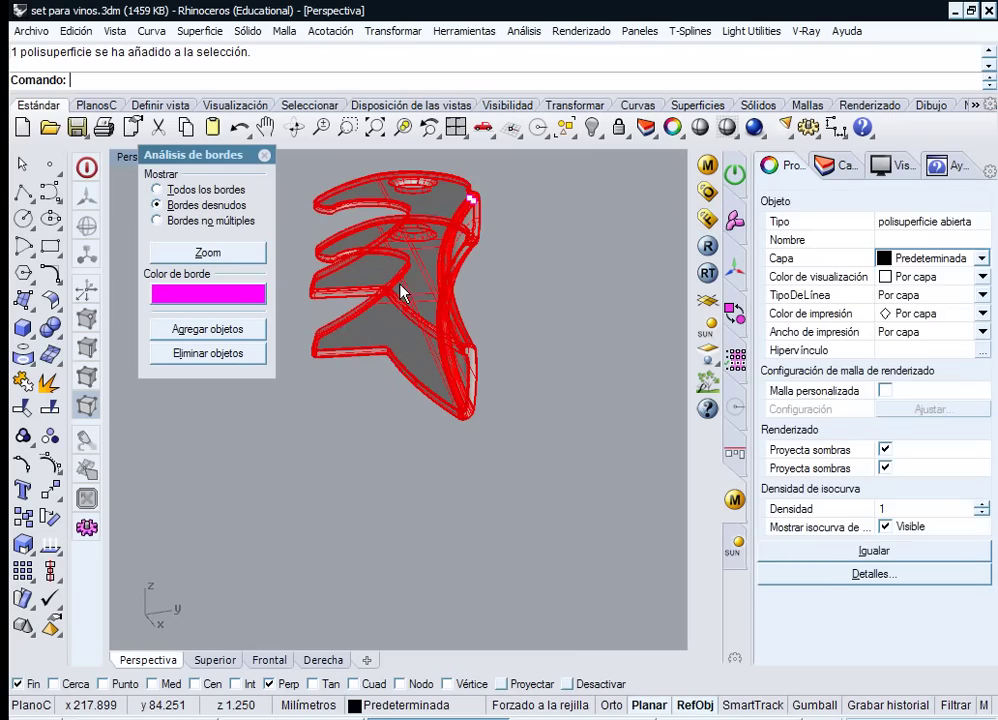
pyautogui.click(209, 254)
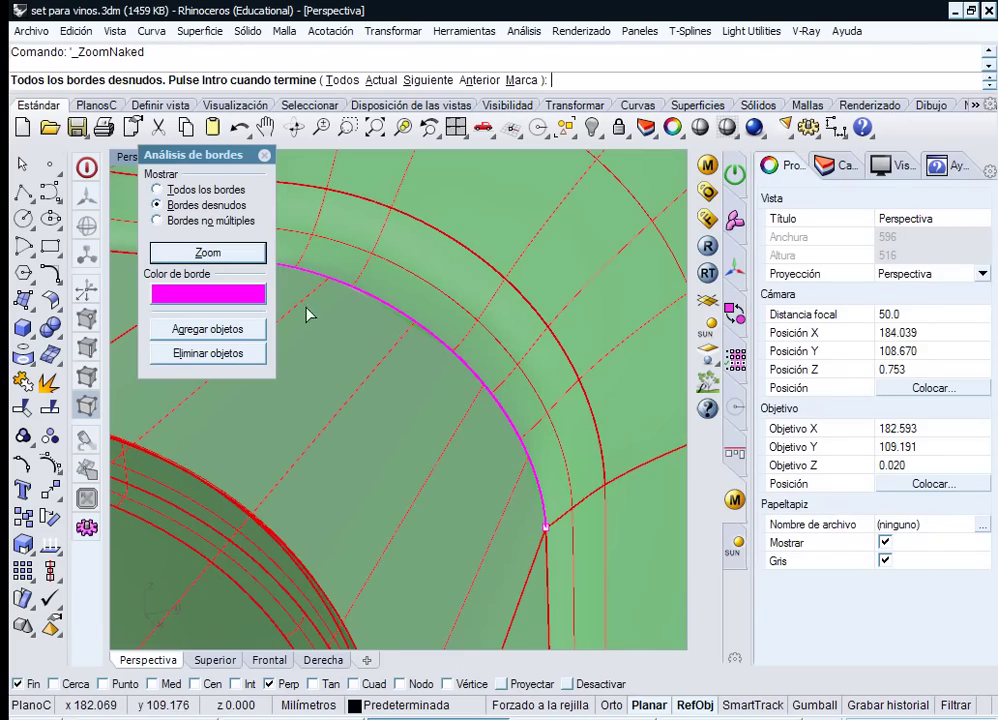
pyautogui.click(264, 156)
pyautogui.moveTo(300, 225); pyautogui.dragTo(388, 291, button='right')
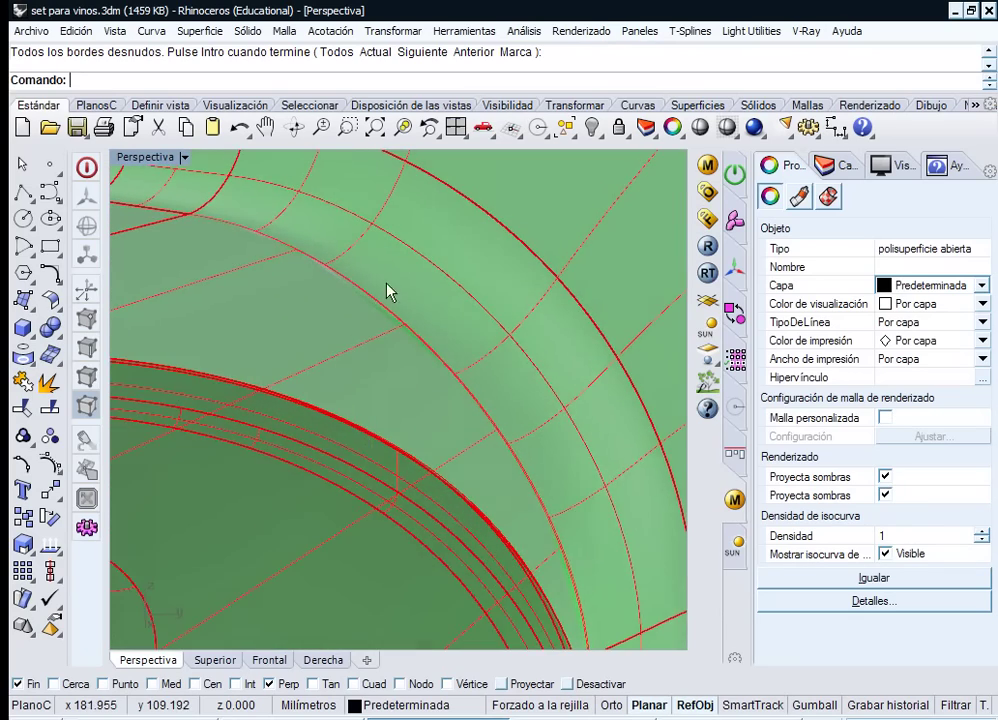
# - Extract the rounded border strip next to the naked edge from the polysurface and delete it
pyautogui.click(50, 386)
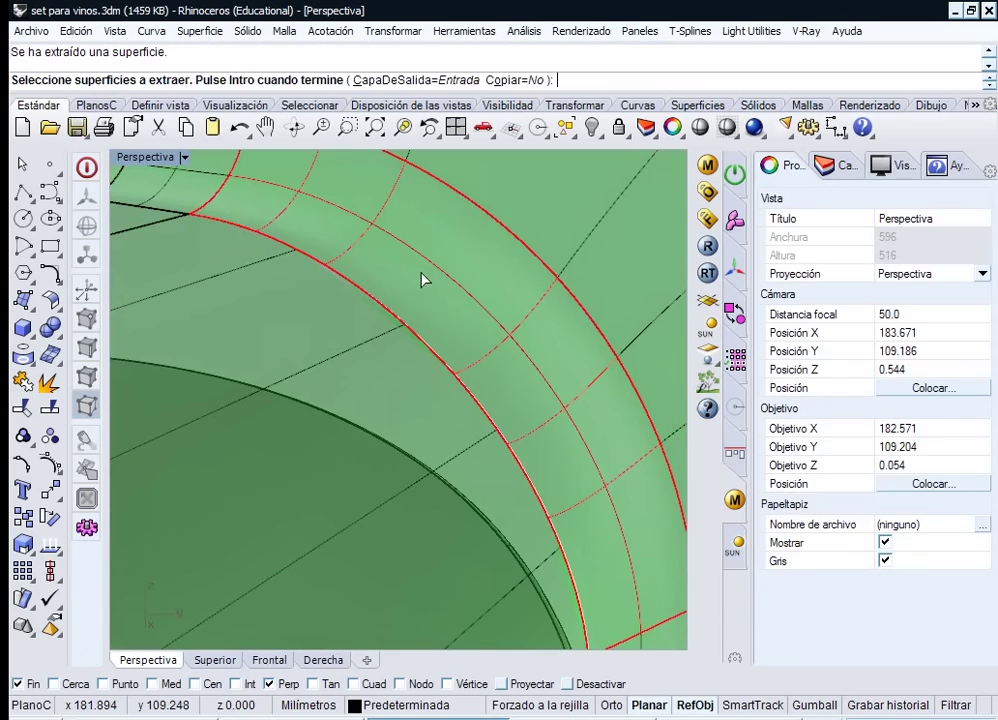
pyautogui.press('Return')
pyautogui.moveTo(488, 312); pyautogui.dragTo(466, 212, button='right')
pyautogui.rightClick(458, 231)
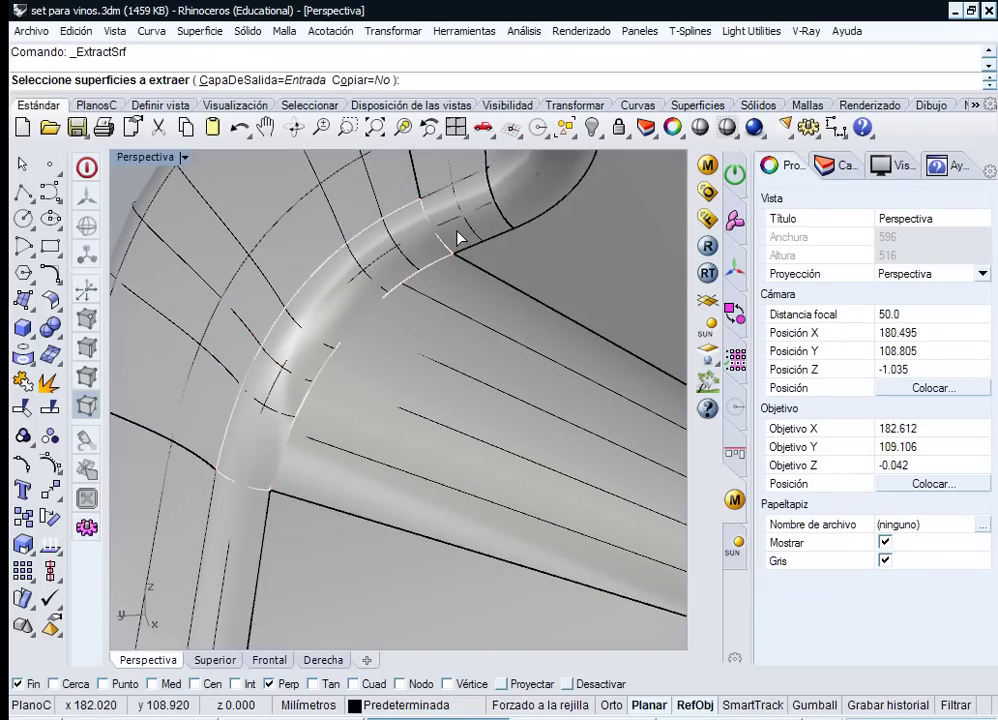
pyautogui.click(341, 285)
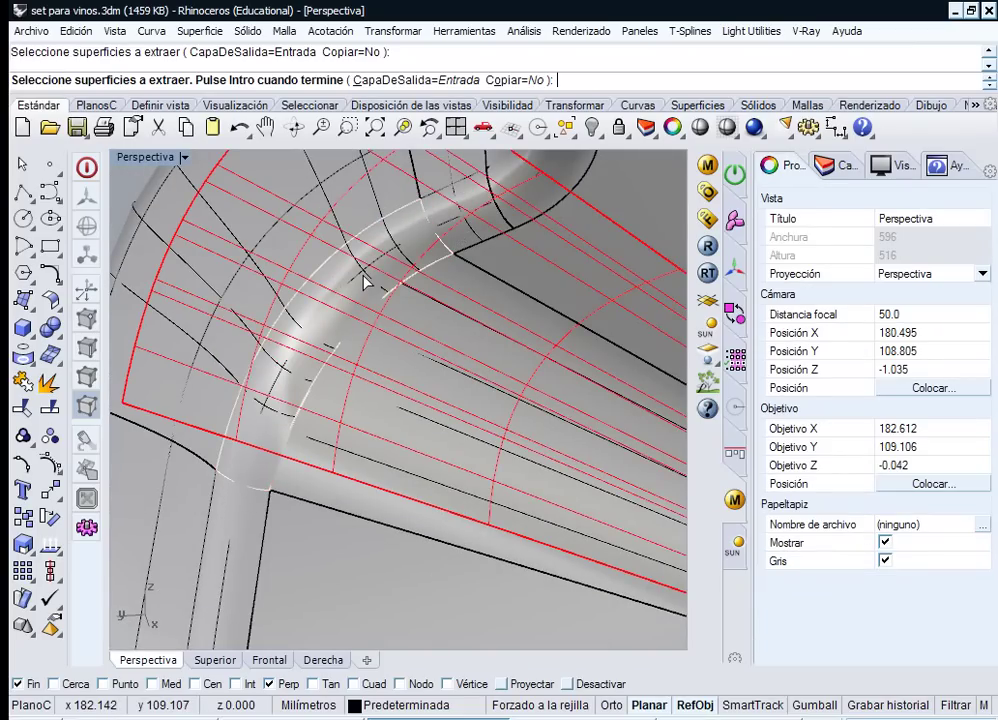
pyautogui.click(372, 272)
pyautogui.press('Return')
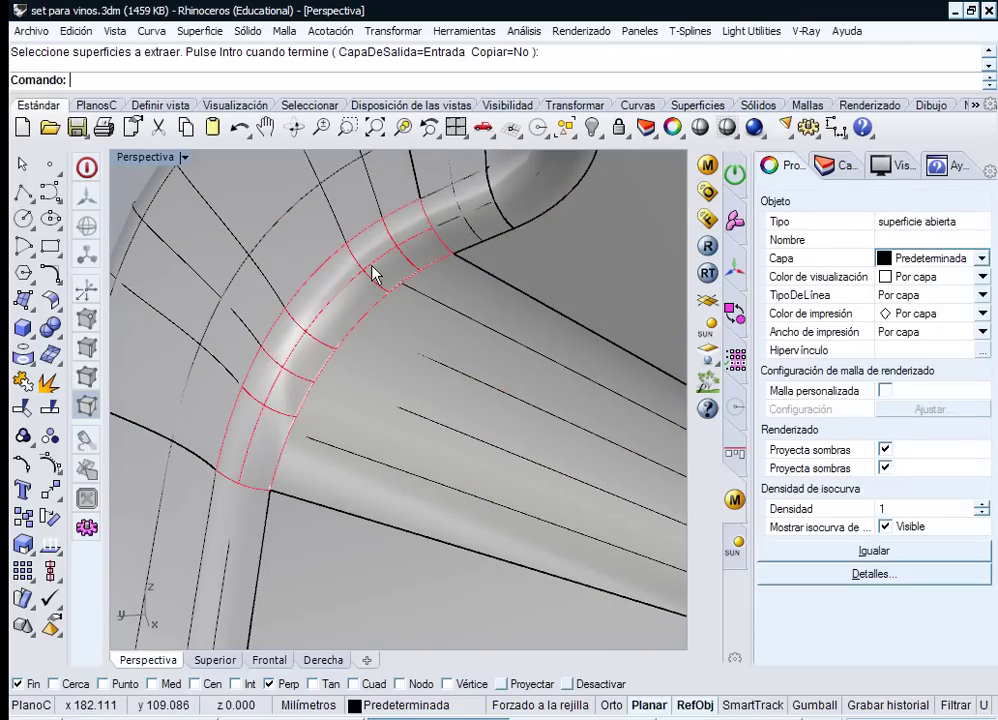
pyautogui.press('Return')
pyautogui.press('Delete')
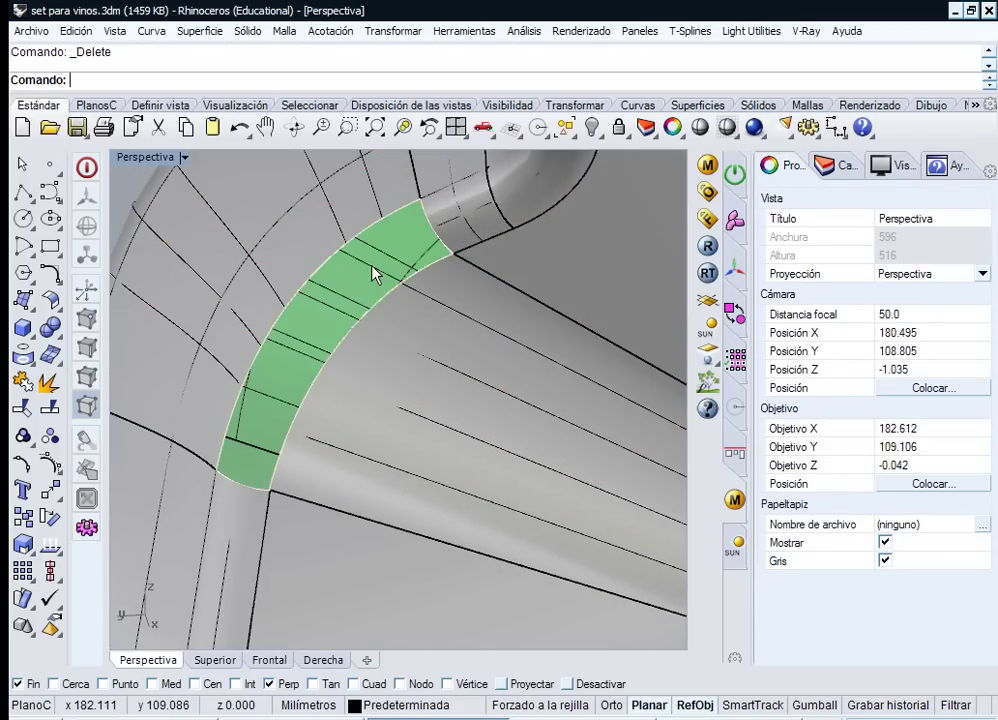
pyautogui.click(209, 31)
pyautogui.click(252, 98)
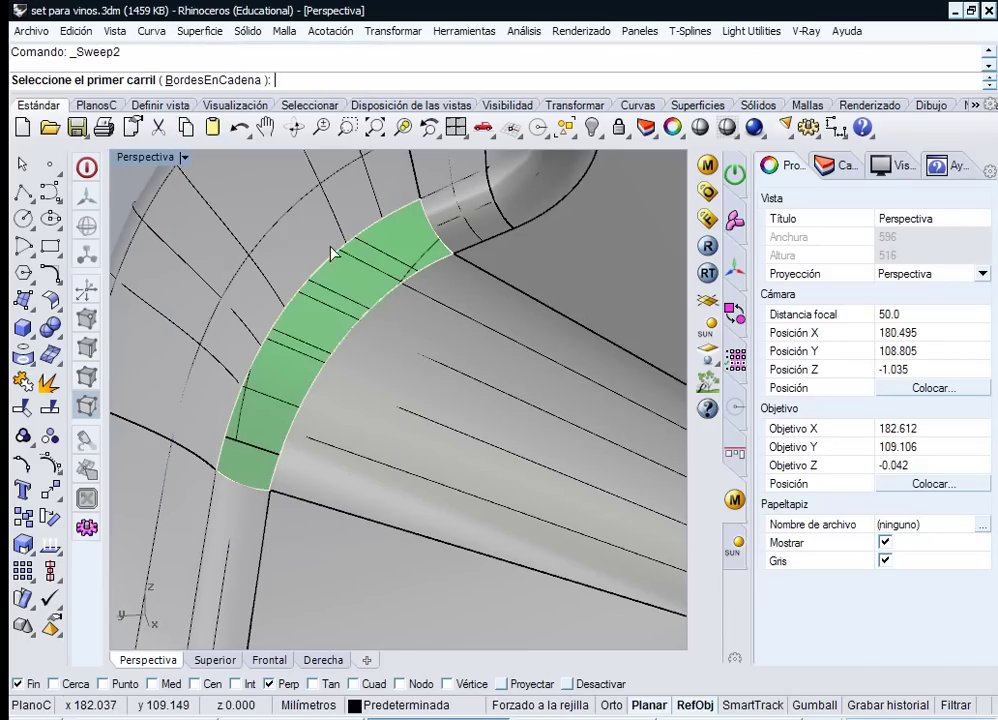
pyautogui.scroll(1, 410, 208)
pyautogui.scroll(2, 410, 208)
pyautogui.click(459, 207)
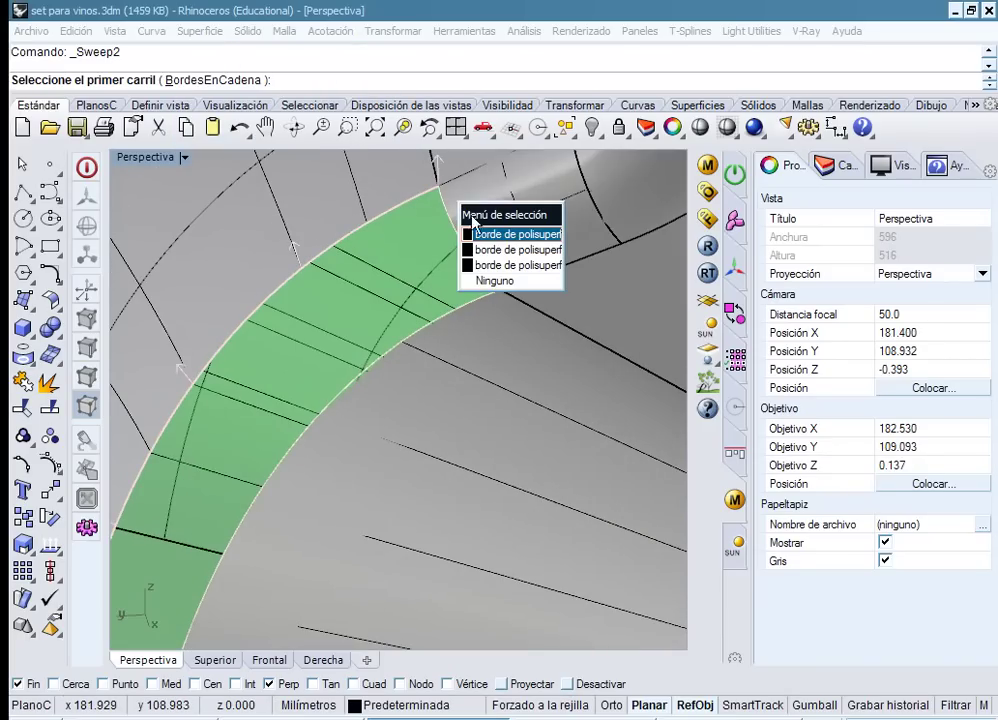
pyautogui.click(487, 241)
pyautogui.keyDown('shift'); pyautogui.moveTo(288, 414); pyautogui.dragTo(442, 212, button='right'); pyautogui.keyUp('shift')
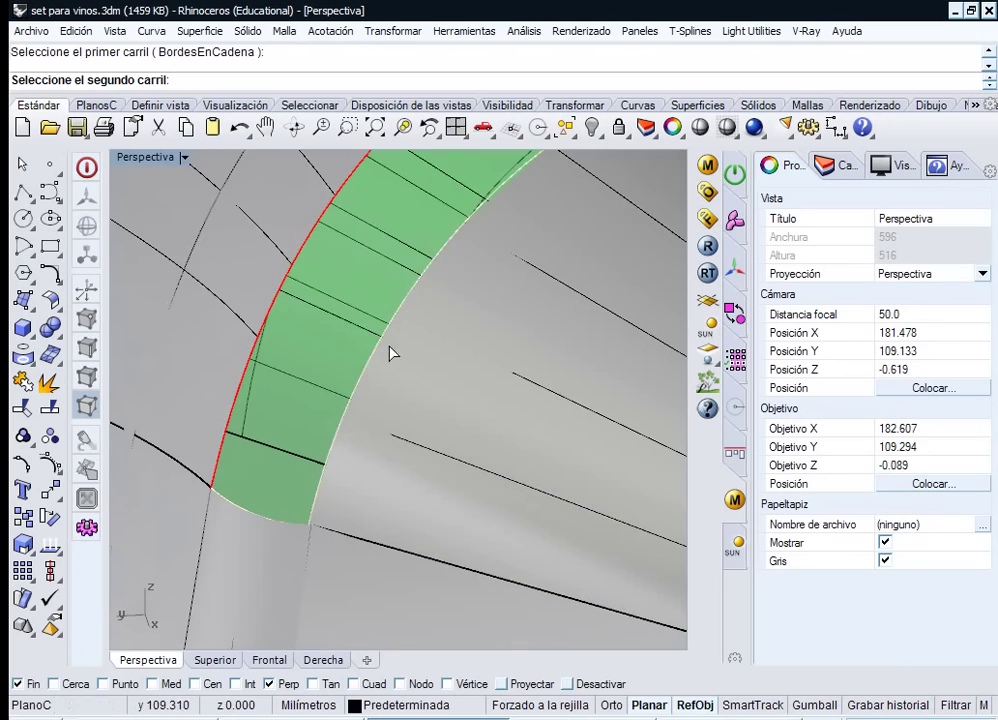
pyautogui.keyDown('ctrl'); pyautogui.moveTo(315, 512); pyautogui.dragTo(379, 517, button='right'); pyautogui.keyUp('ctrl')
pyautogui.press('Escape')
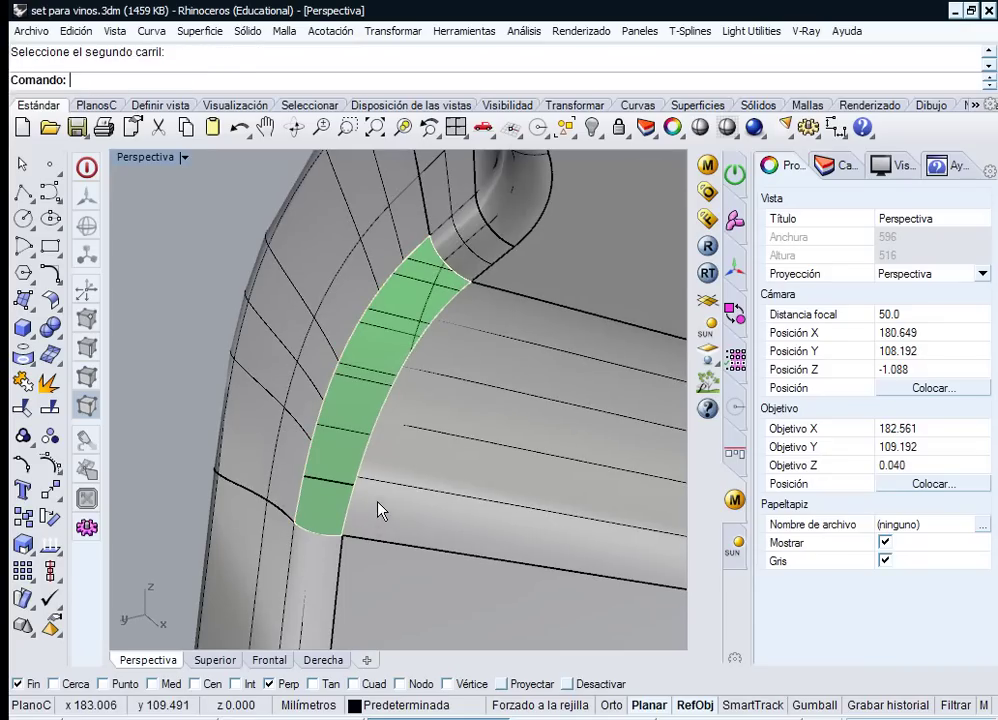
# - Extract the inner wall surface adjoining the removed border strip and delete it
pyautogui.click(405, 495)
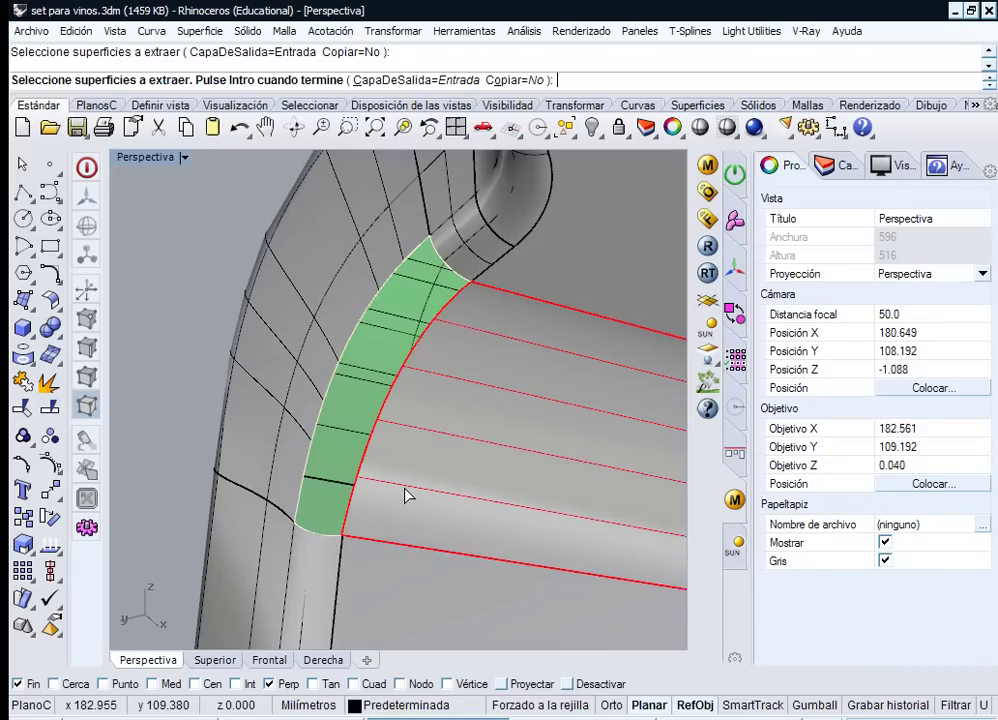
pyautogui.press('Return')
pyautogui.press('Delete')
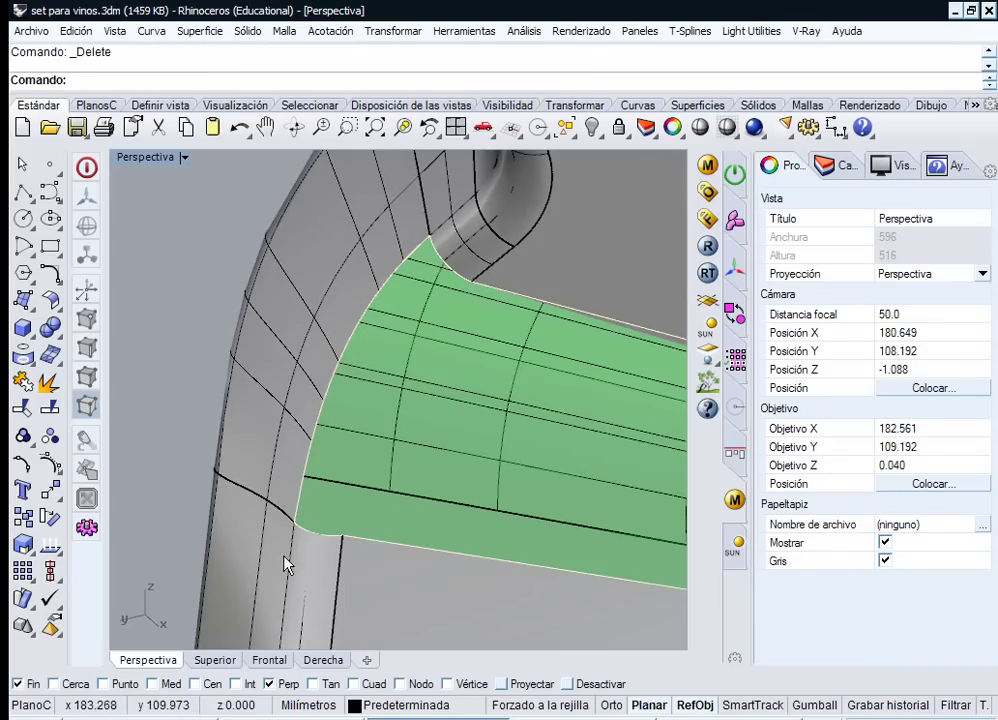
# - Bridge the inner edges at both ends of the border gap with a blend curve, using tangency continuity at both ends
pyautogui.scroll(8, 345, 506)
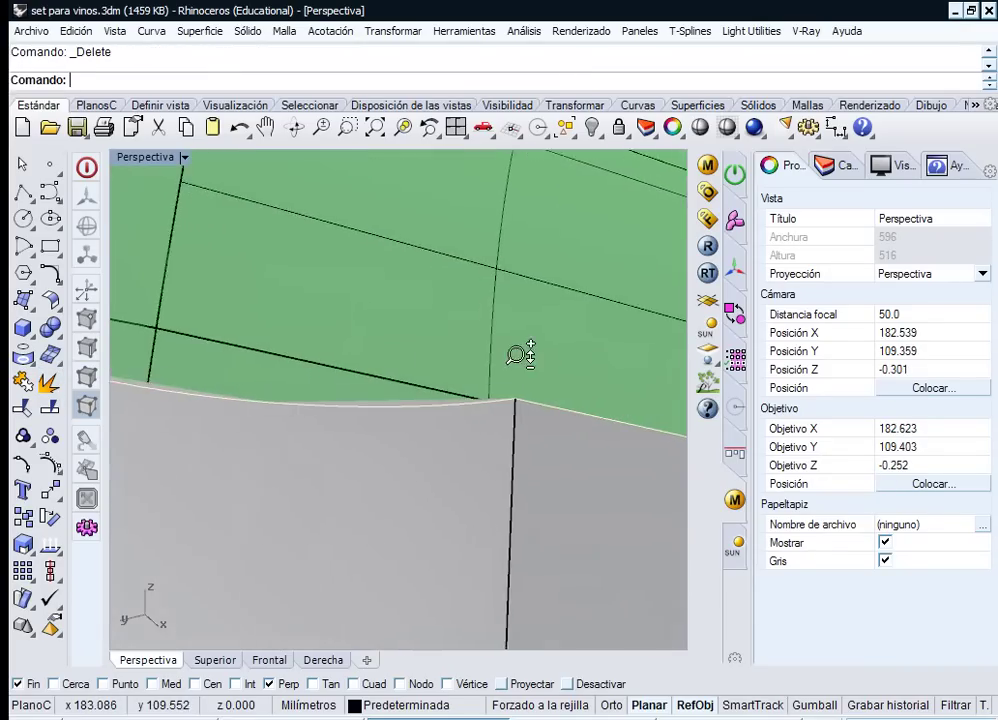
pyautogui.scroll(-6, 519, 352)
pyautogui.keyDown('ctrl'); pyautogui.moveTo(567, 209); pyautogui.dragTo(575, 217, button='right'); pyautogui.keyUp('ctrl')
pyautogui.keyDown('shift'); pyautogui.moveTo(575, 217); pyautogui.dragTo(474, 298, button='right'); pyautogui.keyUp('shift')
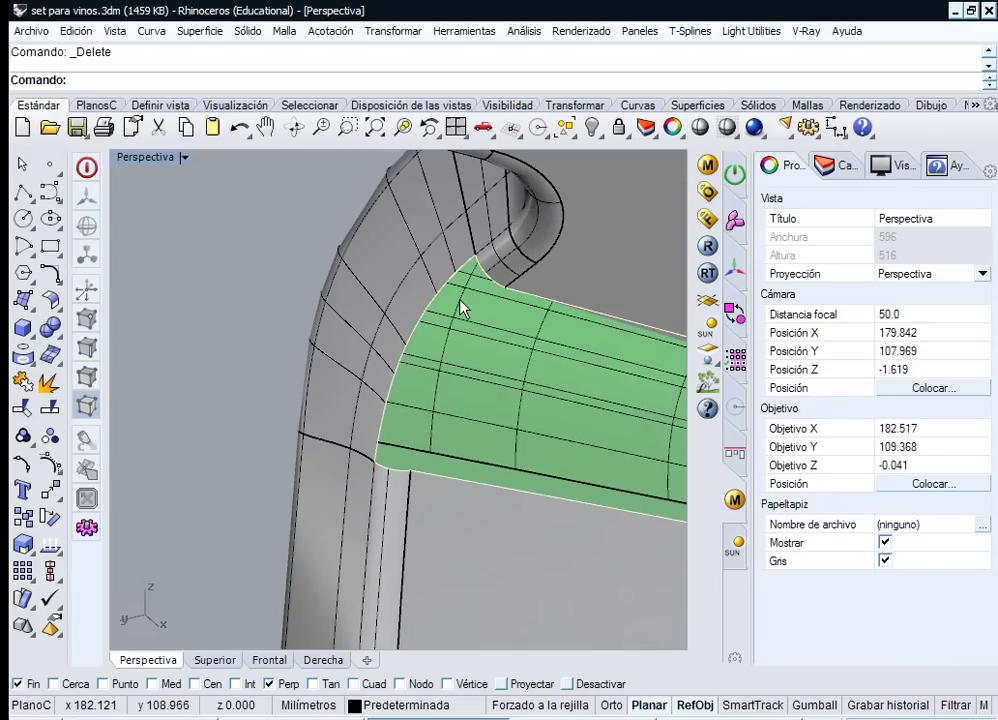
pyautogui.click(56, 279)
pyautogui.click(160, 284)
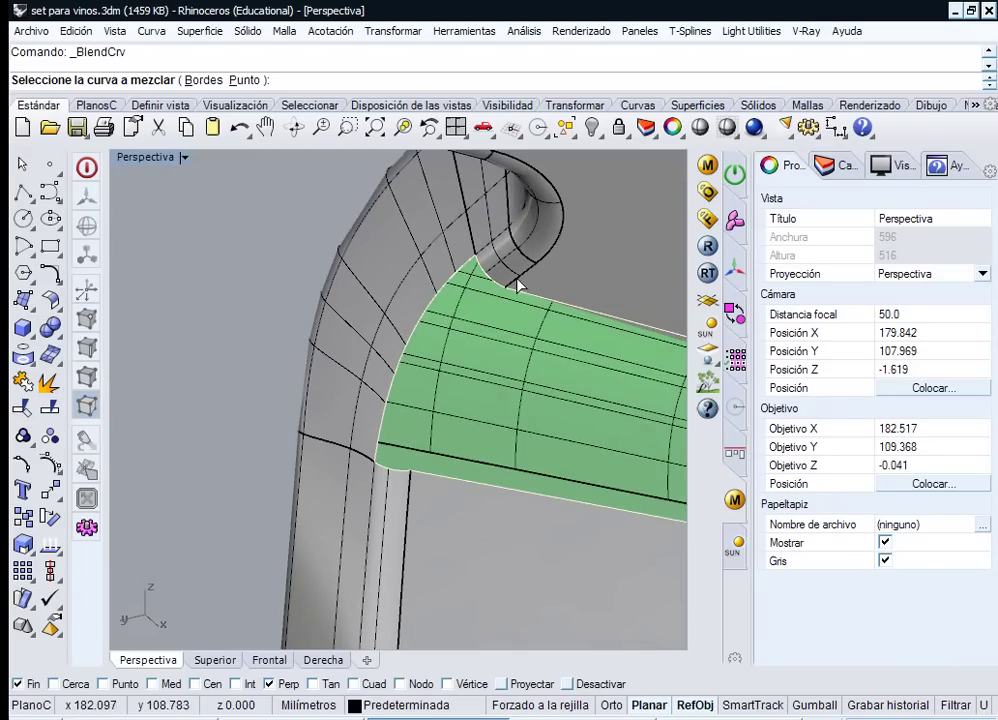
pyautogui.click(435, 478)
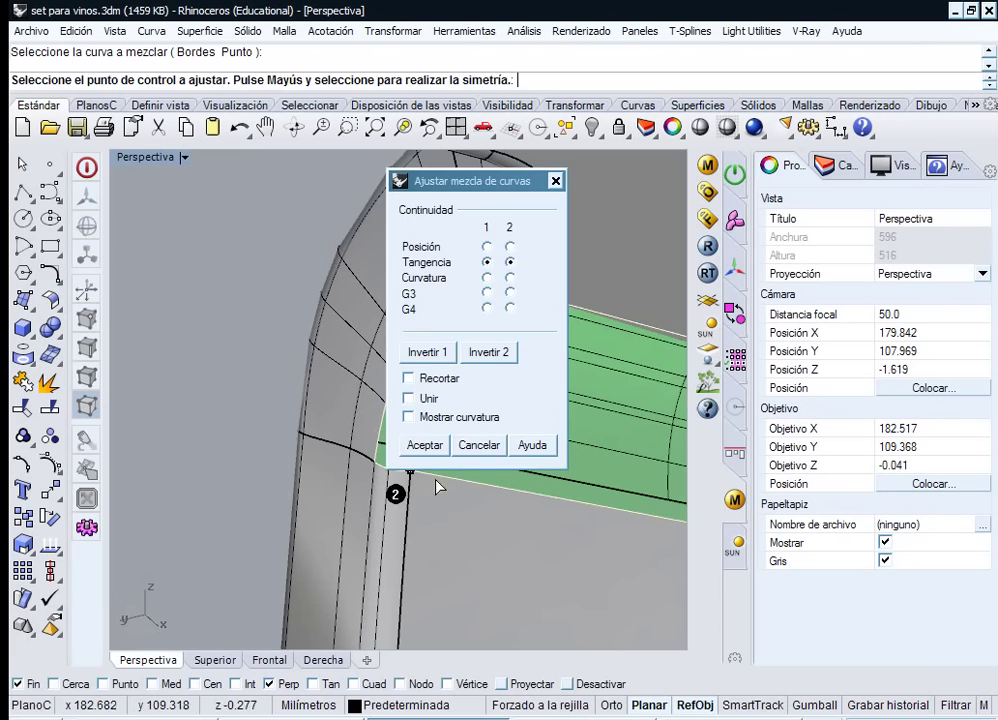
pyautogui.click(424, 447)
# - Rebuild the rounded border strip with a two-rail sweep along the outer gap edge and the blend curve, using both end edges as sections
pyautogui.moveTo(454, 441); pyautogui.dragTo(455, 392, button='right')
pyautogui.scroll(5, 514, 278)
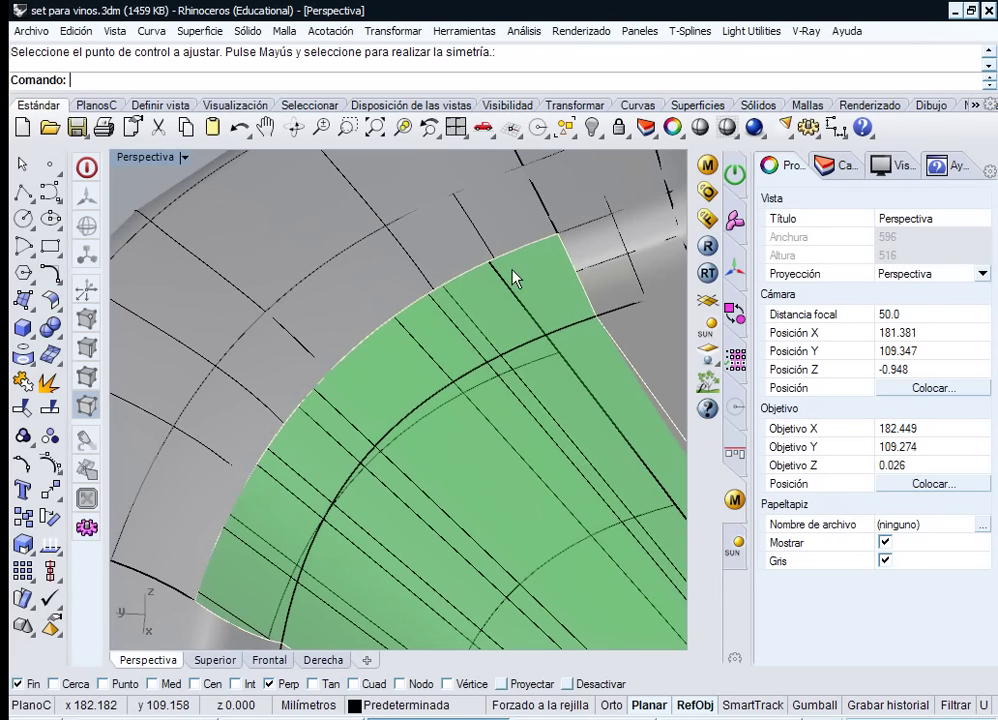
pyautogui.click(200, 31)
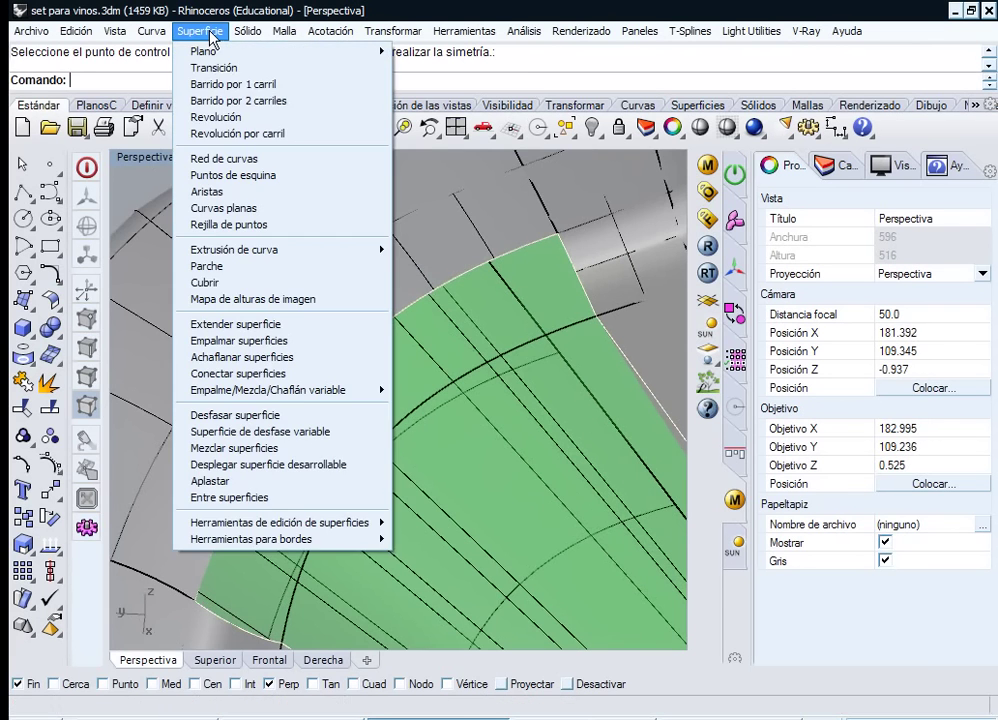
pyautogui.click(295, 100)
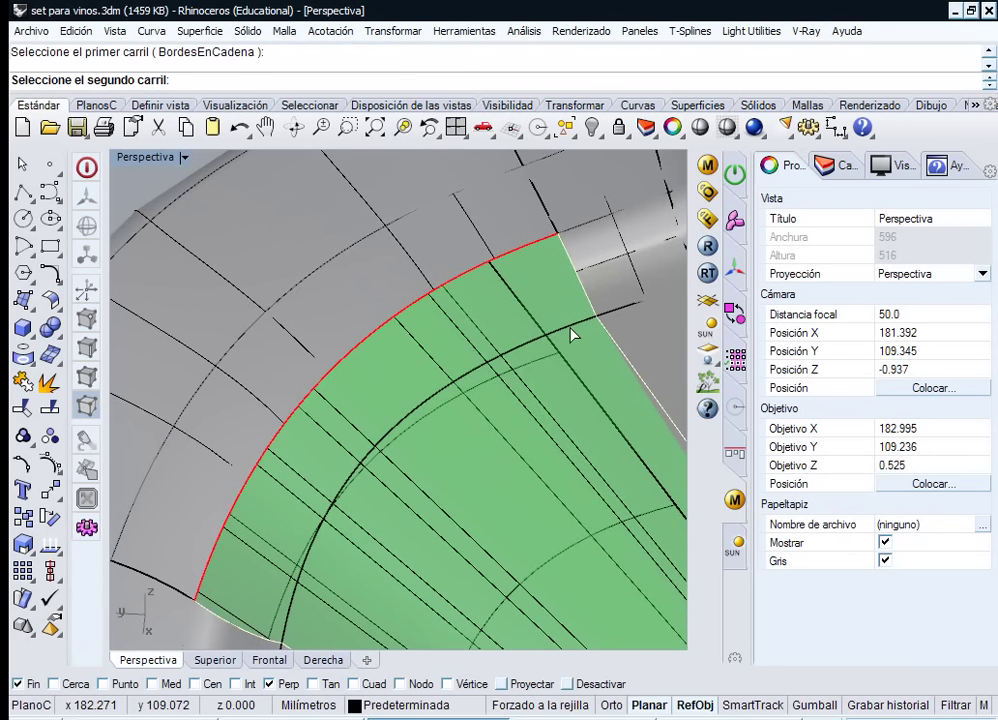
pyautogui.keyDown('shift'); pyautogui.moveTo(367, 490); pyautogui.dragTo(447, 393, button='right'); pyautogui.keyUp('shift')
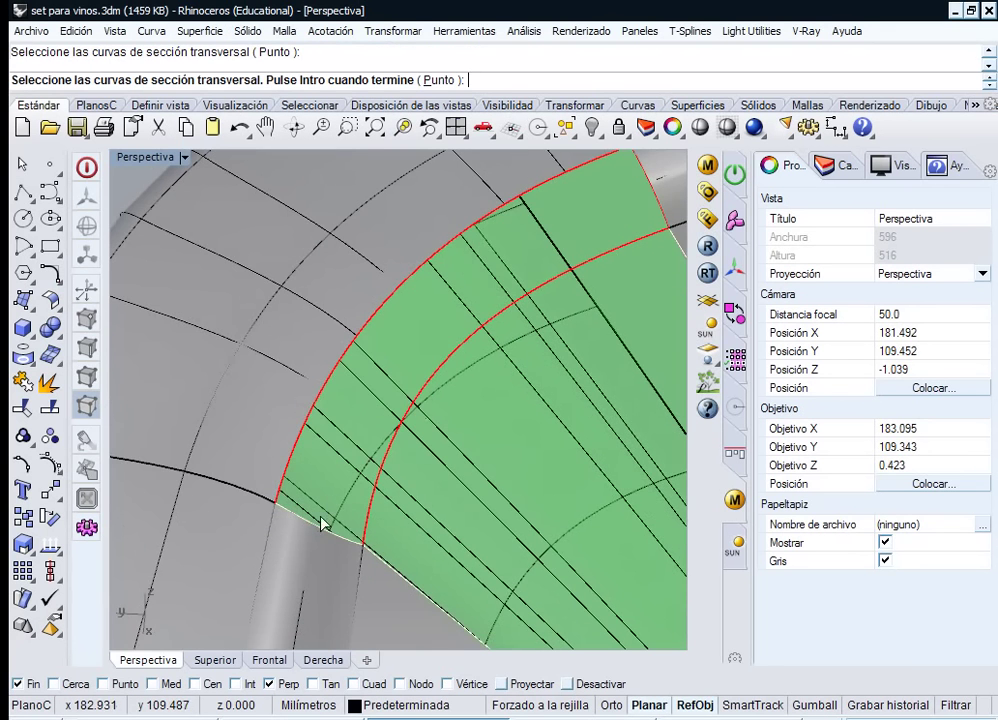
pyautogui.click(317, 526)
pyautogui.rightClick(318, 528)
pyautogui.press('Return')
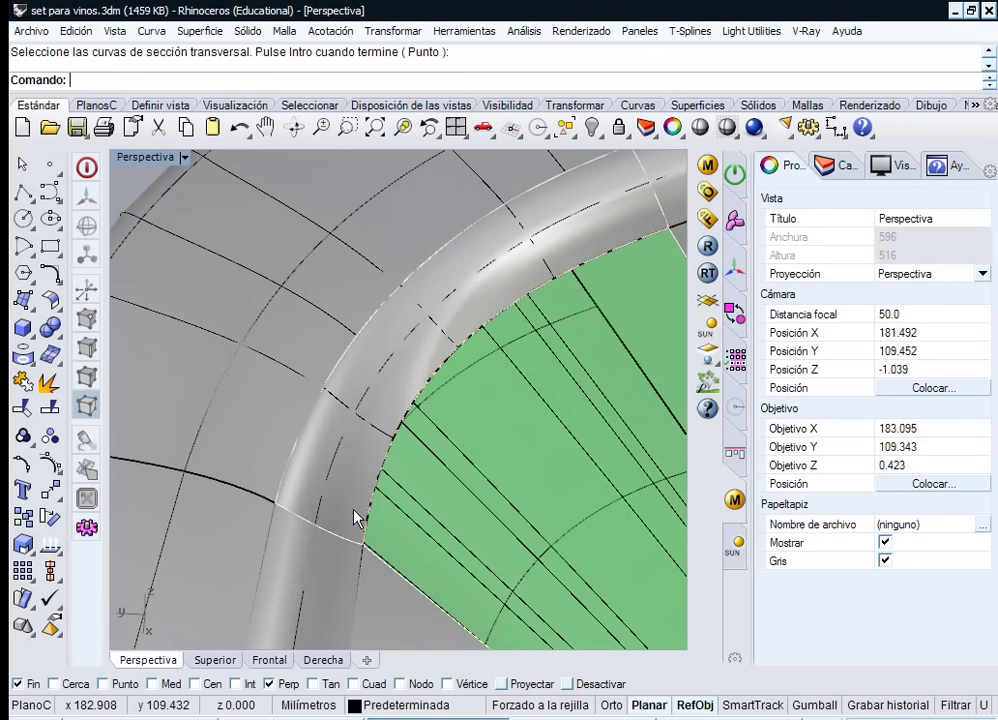
# - Join the newly swept border strip with the adjoining polysurface
pyautogui.moveTo(363, 507); pyautogui.dragTo(113, 366, button='right')
pyautogui.click(507, 583)
pyautogui.keyDown('shift'); pyautogui.click(446, 568); pyautogui.keyUp('shift')
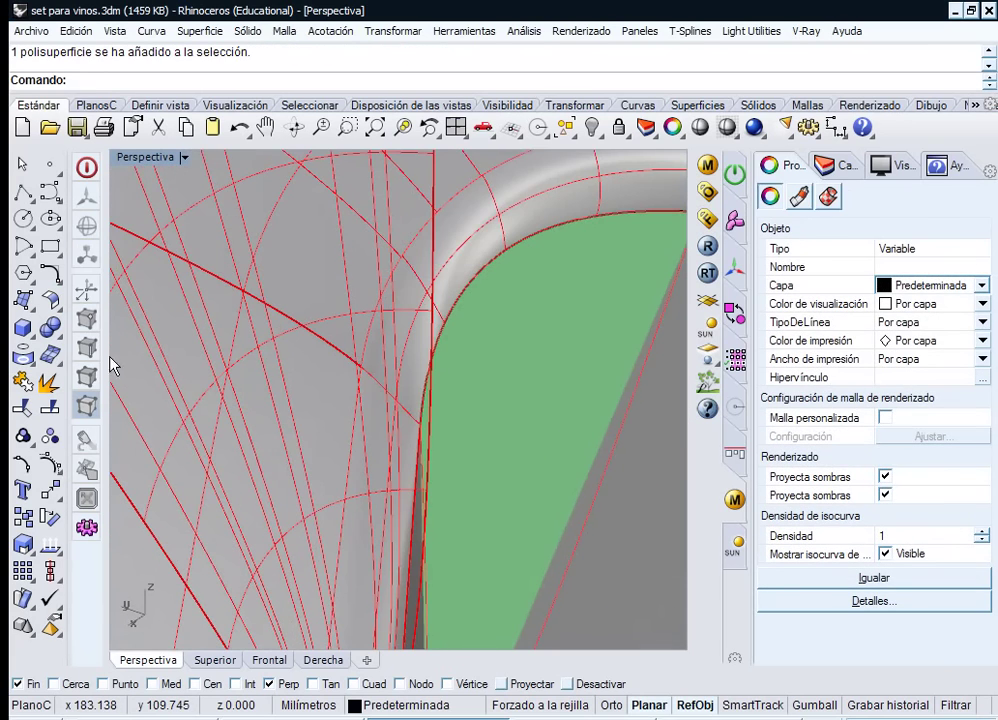
pyautogui.click(22, 383)
pyautogui.moveTo(468, 325); pyautogui.dragTo(345, 375, button='right')
pyautogui.keyDown('ctrl'); pyautogui.moveTo(345, 375); pyautogui.dragTo(534, 170, button='right'); pyautogui.keyUp('ctrl')
pyautogui.moveTo(470, 226)
pyautogui.keyDown('ctrl'); pyautogui.mouseDown(button='right')
pyautogui.moveTo(465, 191)
pyautogui.moveTo(476, 221)
pyautogui.mouseUp(button='right'); pyautogui.keyUp('ctrl')
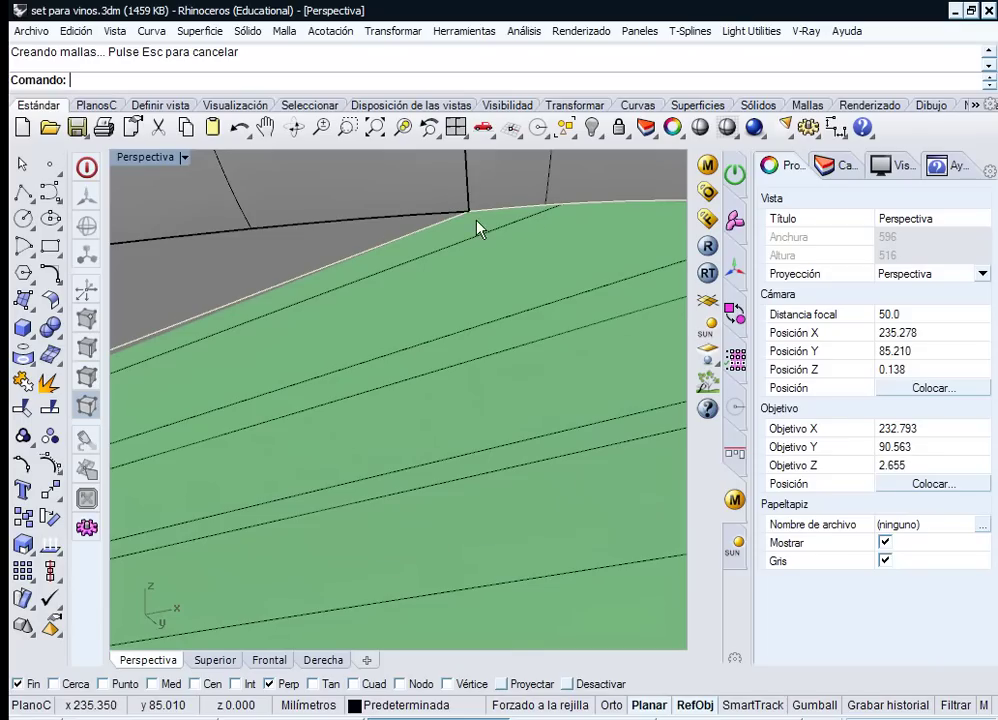
pyautogui.click(199, 30)
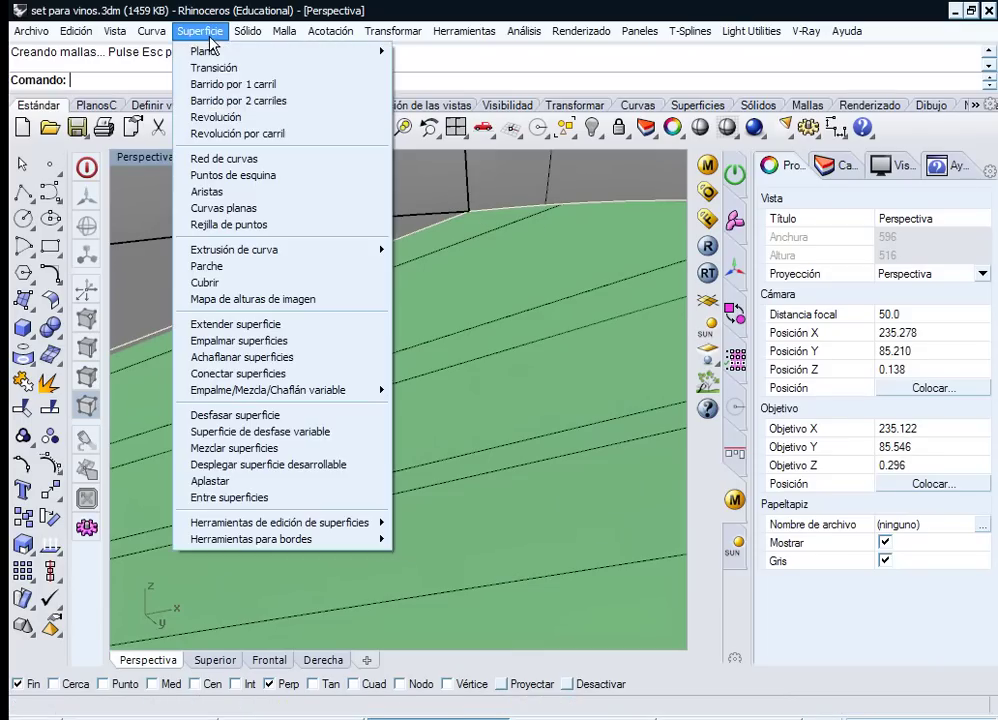
pyautogui.click(252, 100)
pyautogui.keyDown('ctrl'); pyautogui.moveTo(455, 245); pyautogui.dragTo(508, 453, button='right'); pyautogui.keyUp('ctrl')
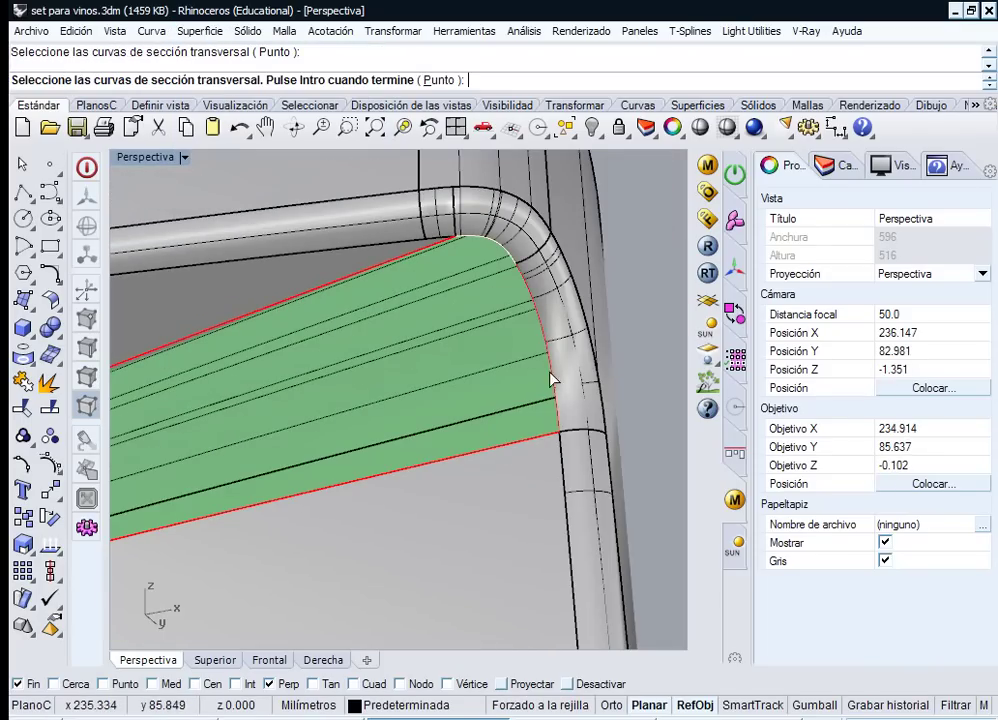
pyautogui.press('Escape')
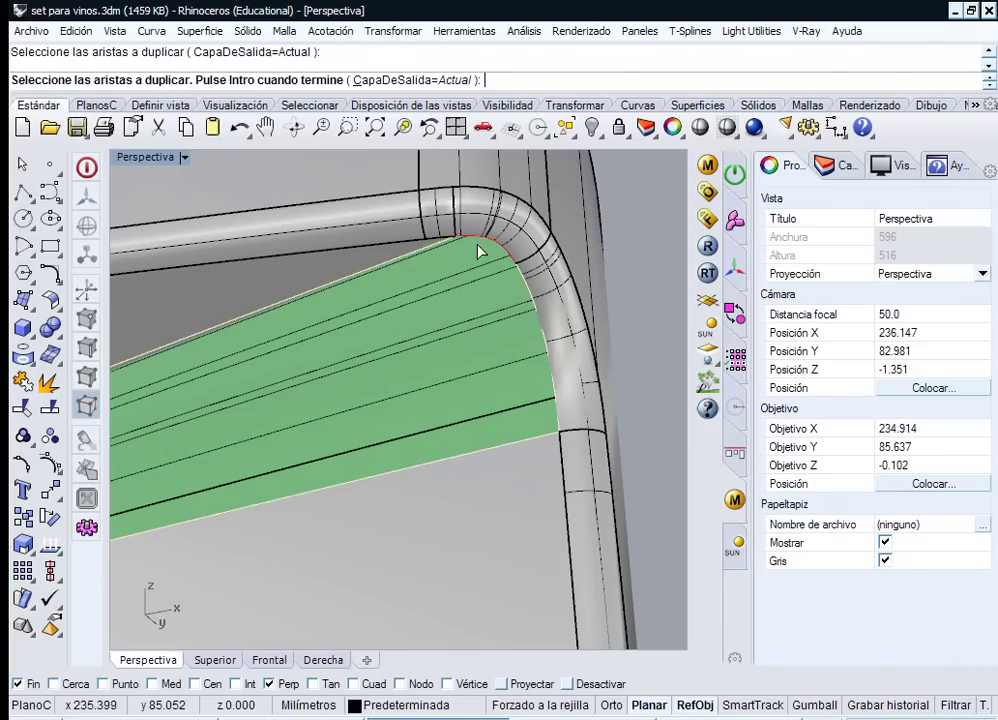
# - Duplicate the two edges along the rounded end of the open inner wall and join them into a single curve
pyautogui.press('Return')
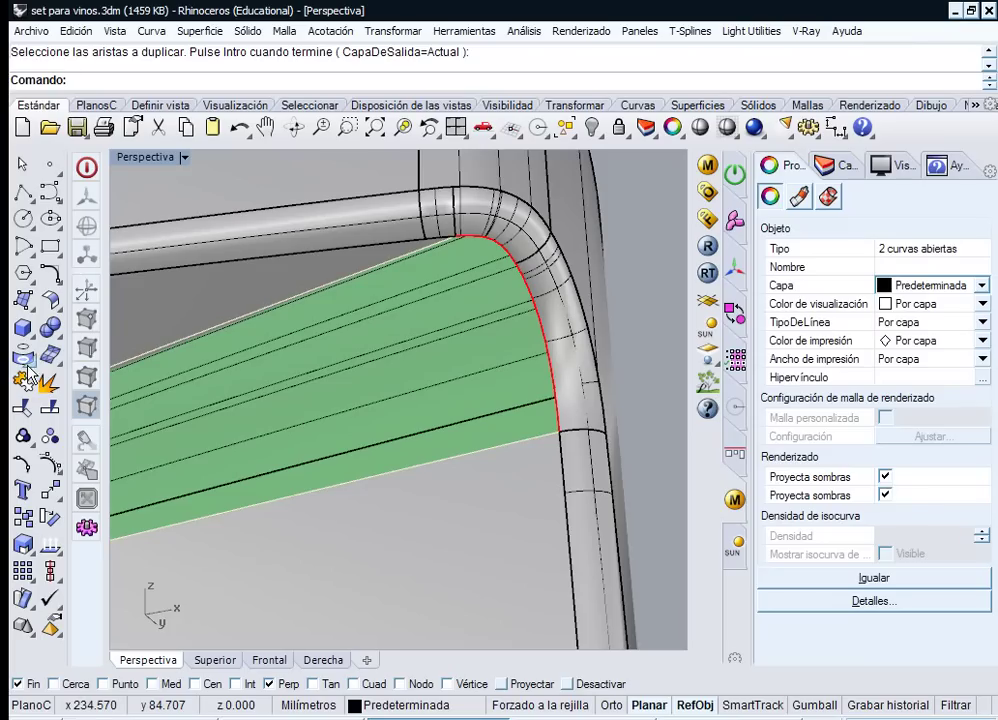
pyautogui.press('Escape')
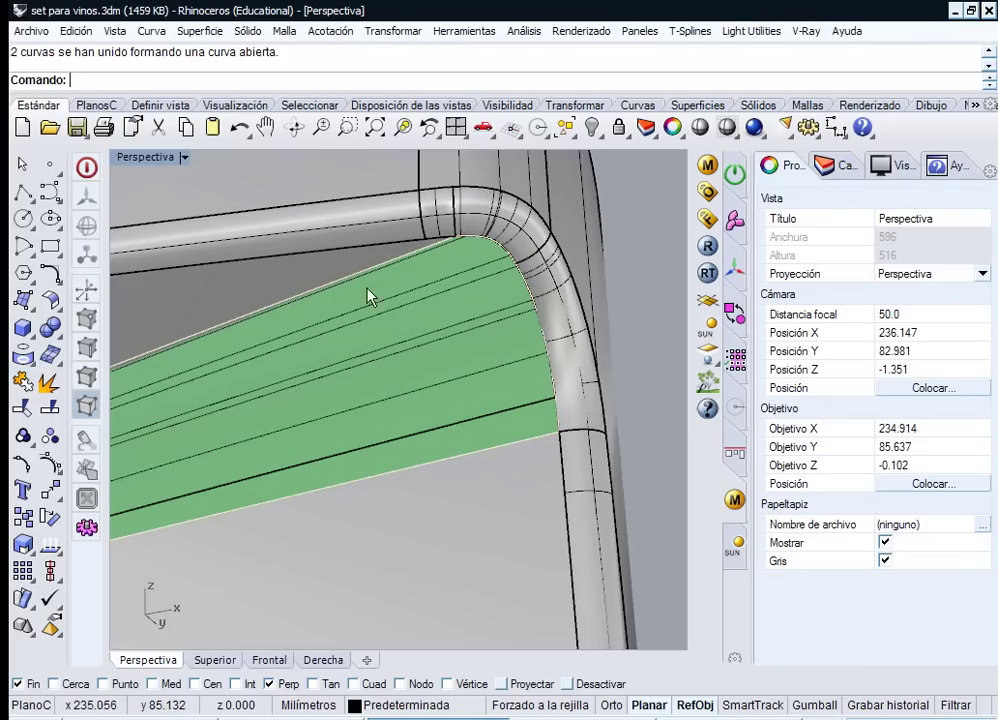
# - Sweep the inner wall along its two long edges with the joined end curve and opposite rounded edge as sections, and join it to the polysurface
pyautogui.click(207, 38)
pyautogui.click(238, 98)
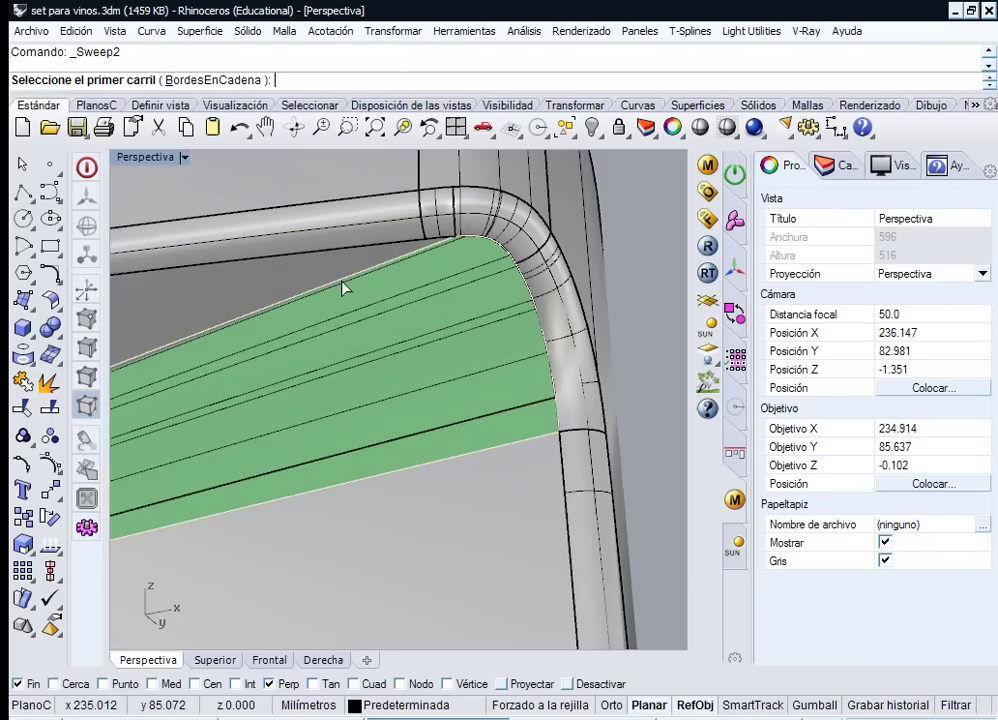
pyautogui.click(580, 424)
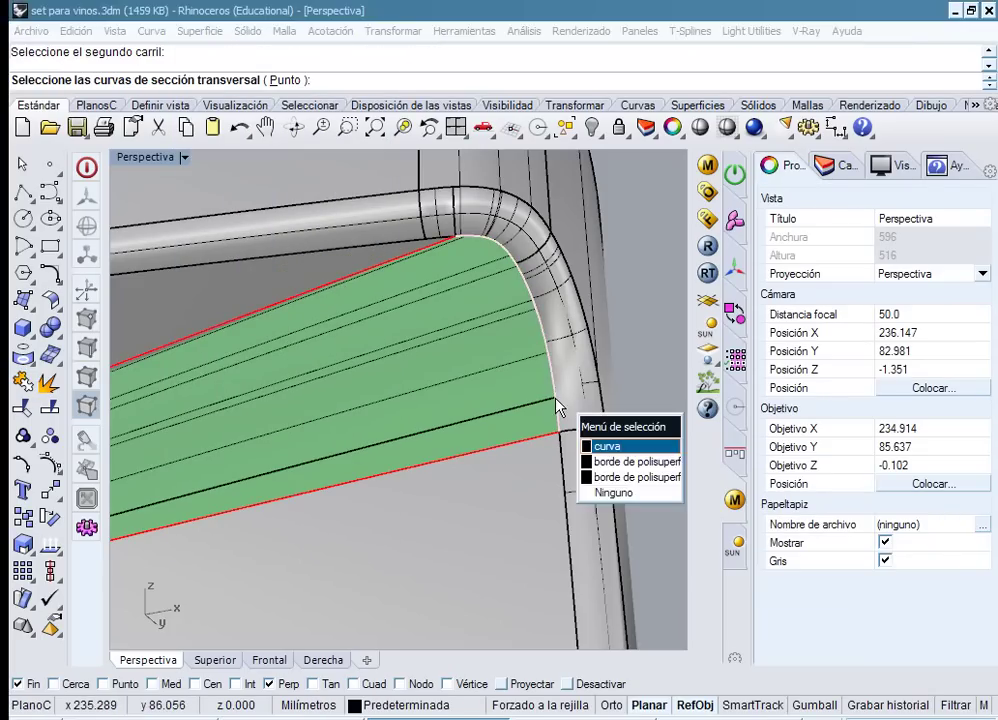
pyautogui.click(617, 450)
pyautogui.scroll(-11, 401, 325)
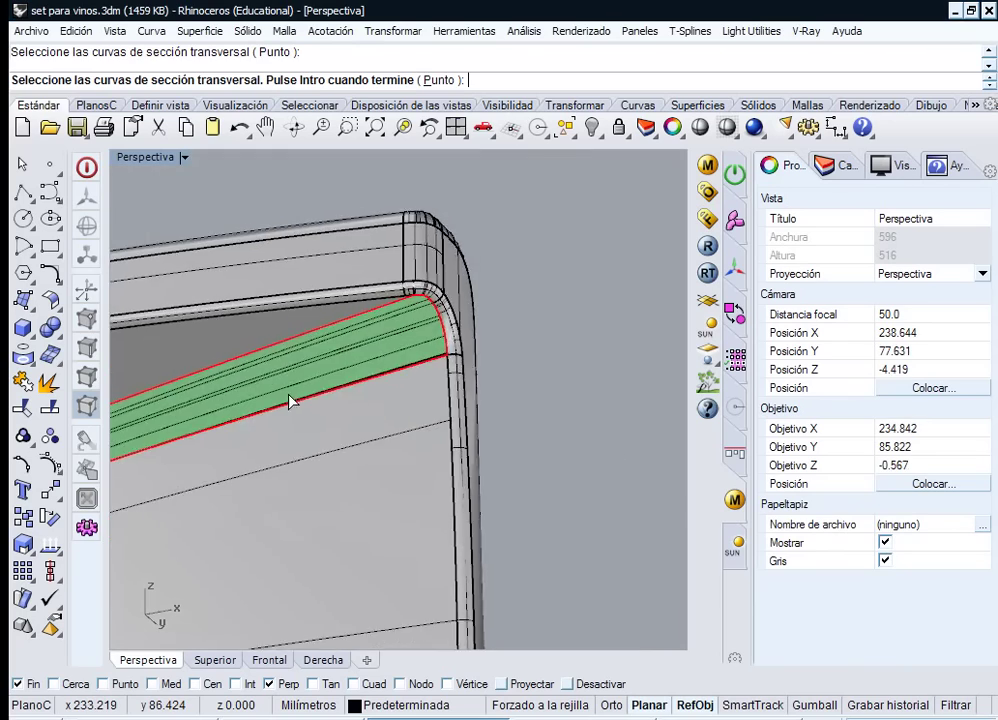
pyautogui.keyDown('shift'); pyautogui.moveTo(292, 402); pyautogui.dragTo(668, 475, button='right'); pyautogui.keyUp('shift')
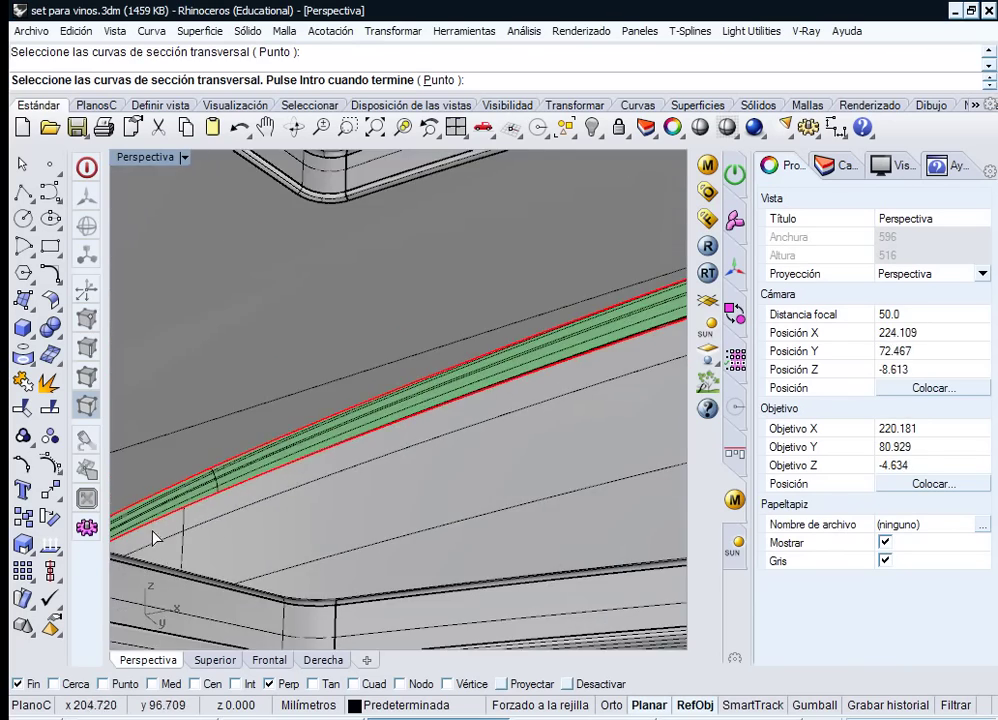
pyautogui.moveTo(151, 535); pyautogui.dragTo(448, 452, button='right')
pyautogui.scroll(-11, 417, 492)
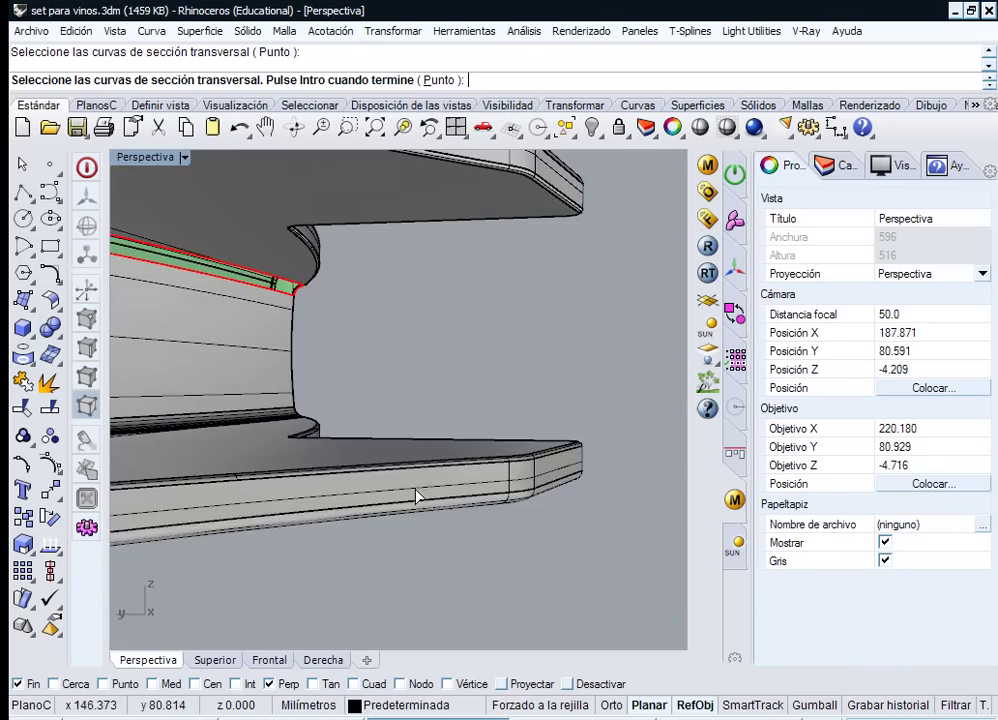
pyautogui.keyDown('shift'); pyautogui.moveTo(349, 437); pyautogui.dragTo(608, 511, button='right'); pyautogui.keyUp('shift')
pyautogui.moveTo(420, 473); pyautogui.dragTo(283, 330, button='right')
pyautogui.scroll(-5, 392, 196)
pyautogui.scroll(5, 320, 322)
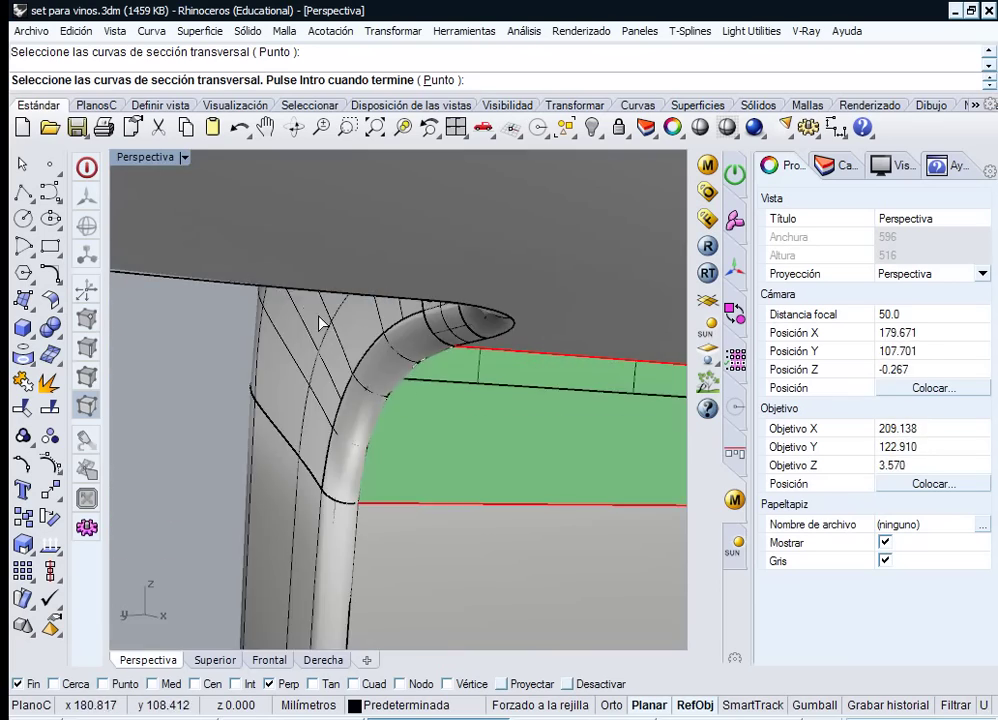
pyautogui.click(420, 387)
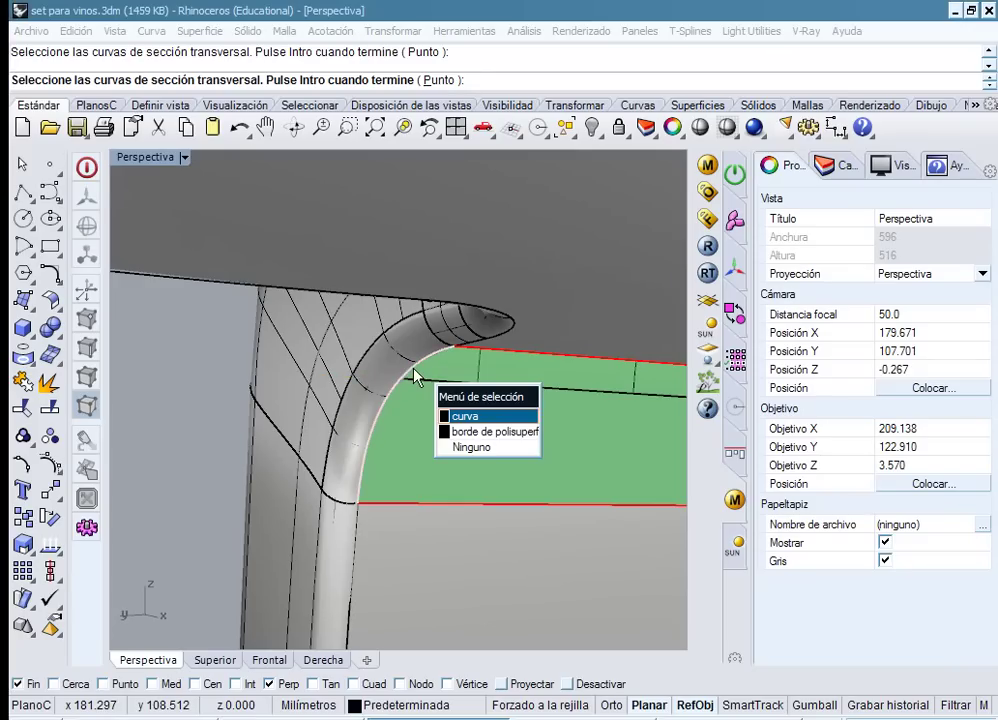
pyautogui.click(488, 429)
pyautogui.press('Return')
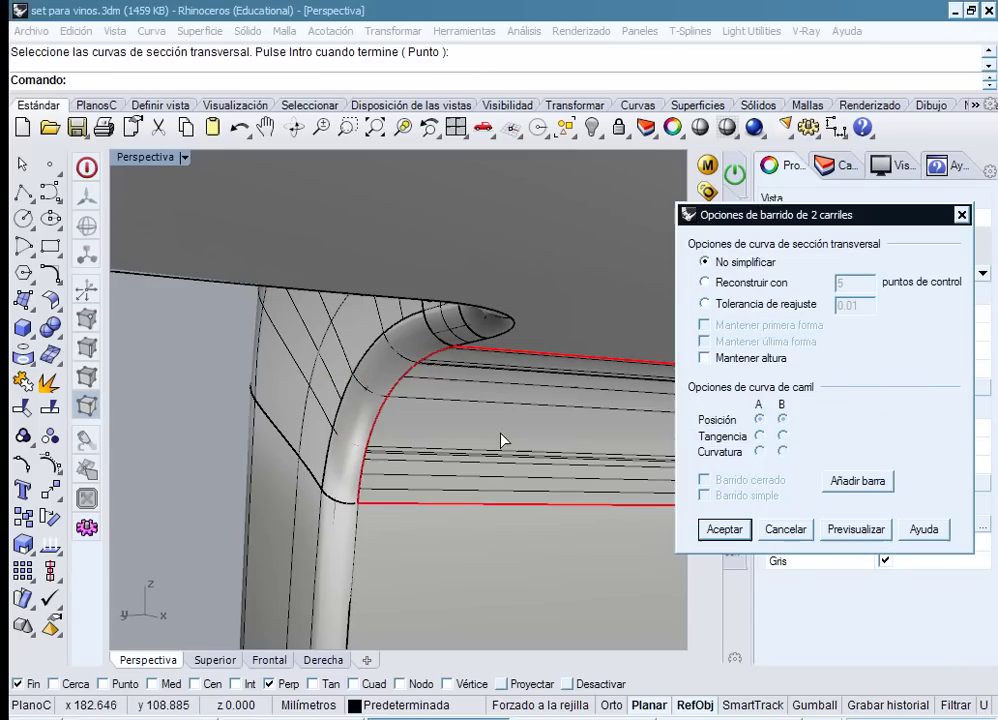
pyautogui.click(722, 530)
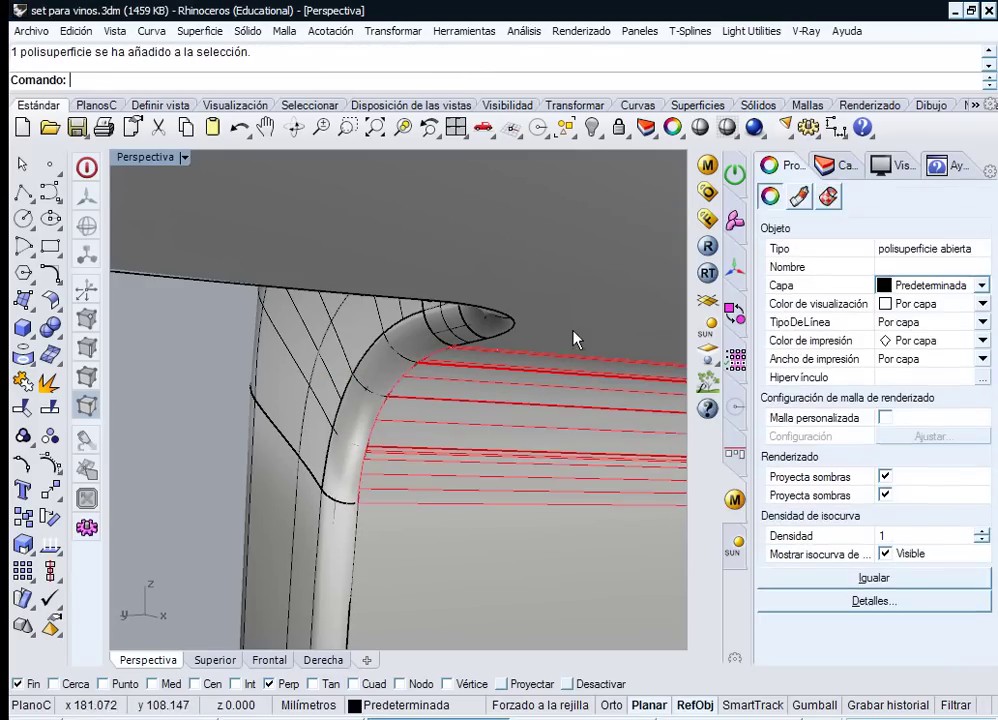
pyautogui.click(24, 385)
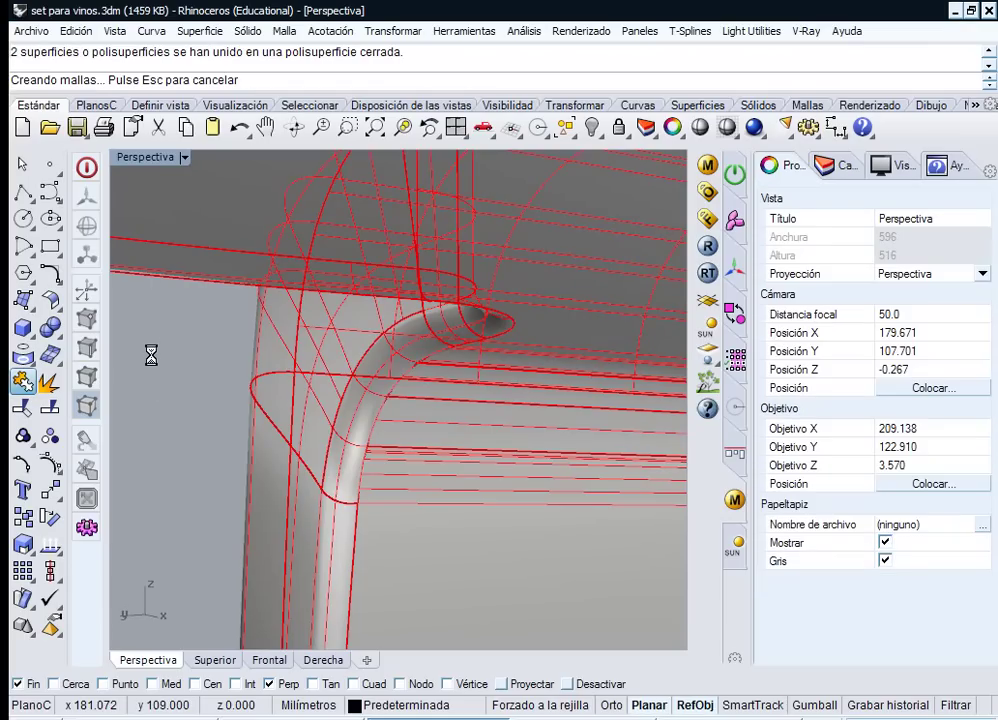
# - Analyse the rebuilt piece for naked edges and close the edge analysis
pyautogui.scroll(-8, 151, 352)
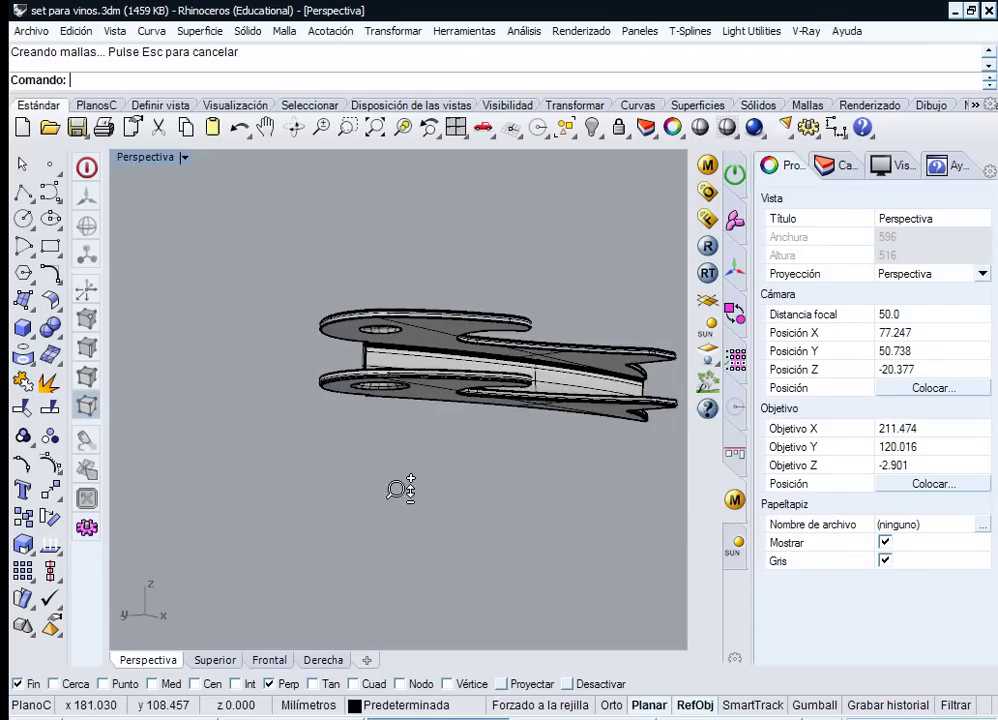
pyautogui.moveTo(417, 427); pyautogui.dragTo(519, 463, button='right')
pyautogui.click(518, 461)
pyautogui.moveTo(488, 416); pyautogui.dragTo(447, 366, button='right')
pyautogui.click(520, 36)
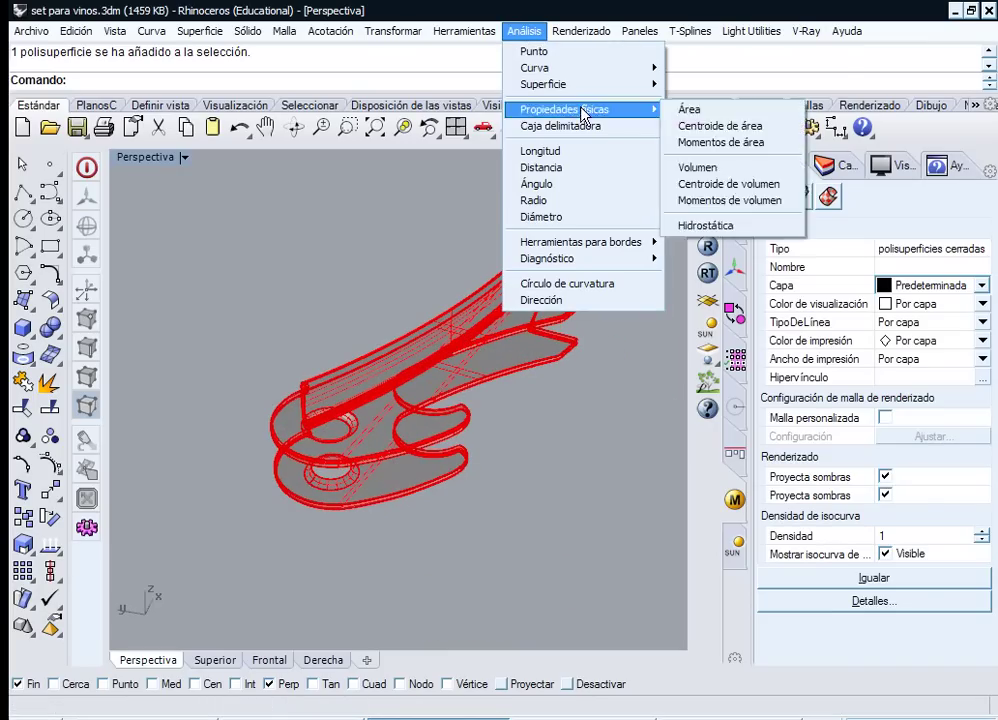
pyautogui.moveTo(584, 84)
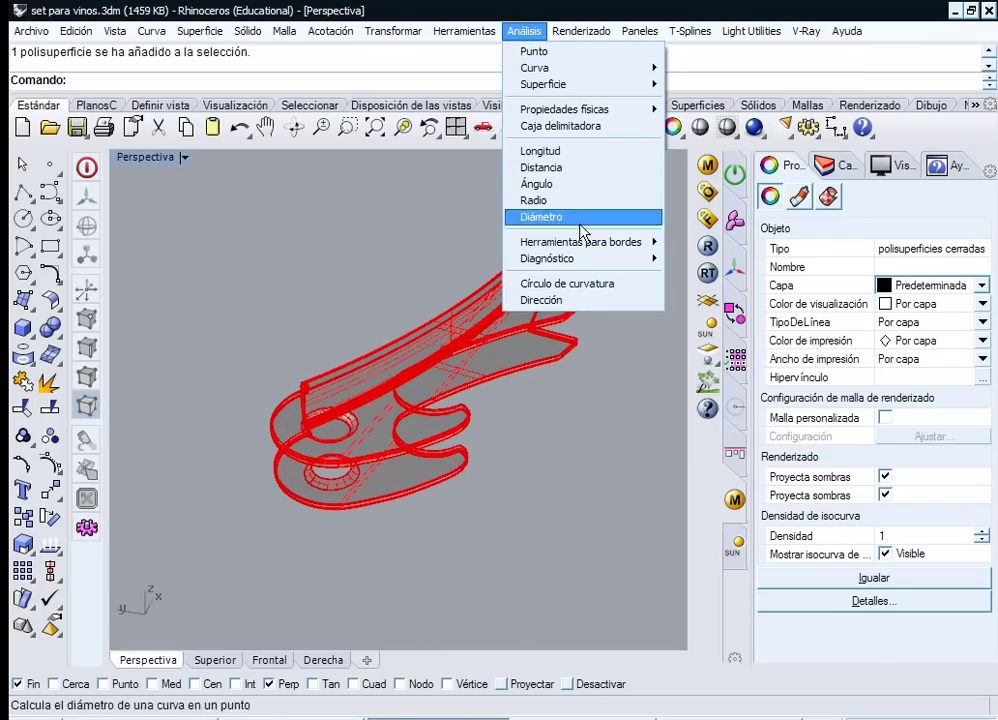
pyautogui.moveTo(590, 242)
pyautogui.click(705, 245)
pyautogui.click(370, 372)
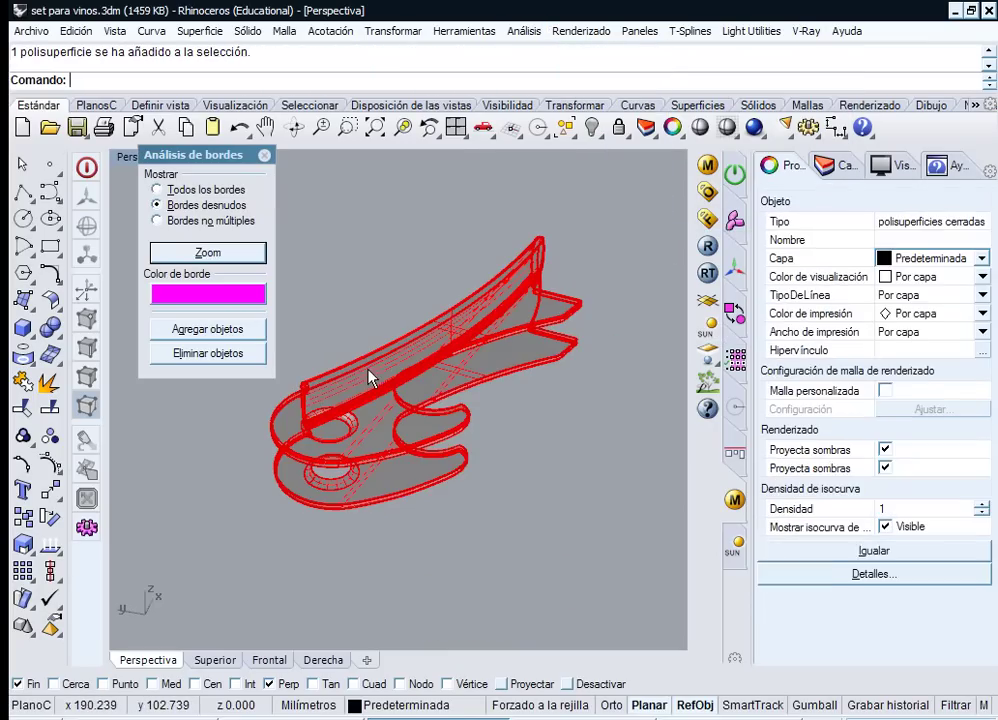
pyautogui.click(210, 258)
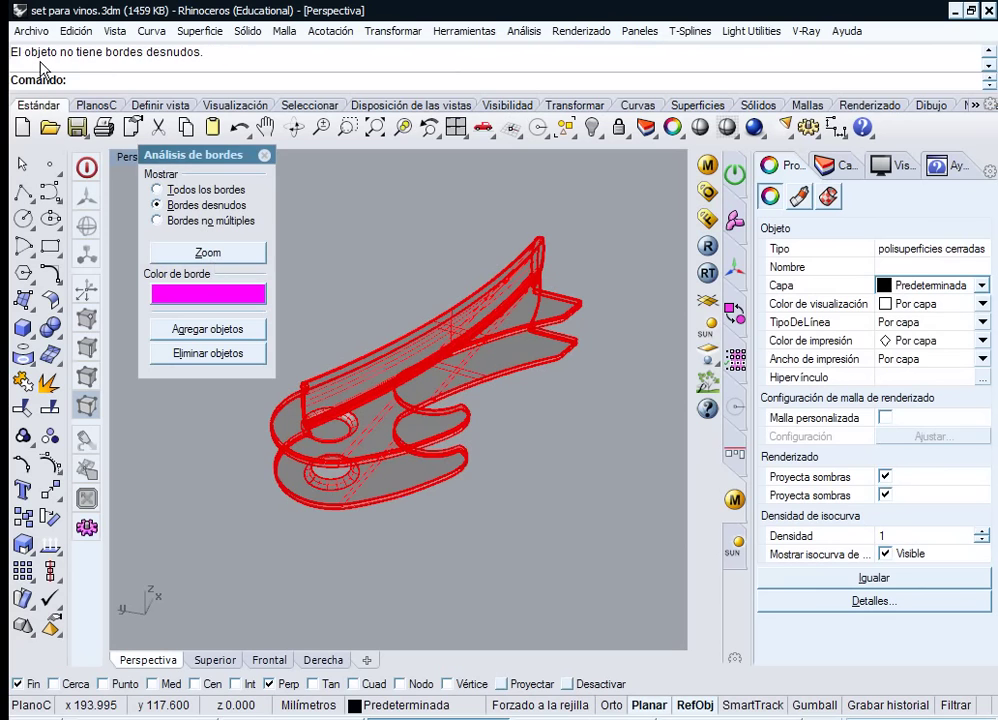
pyautogui.click(264, 156)
# - Show all hidden objects of the wine set again
pyautogui.moveTo(330, 274); pyautogui.dragTo(532, 214, button='right')
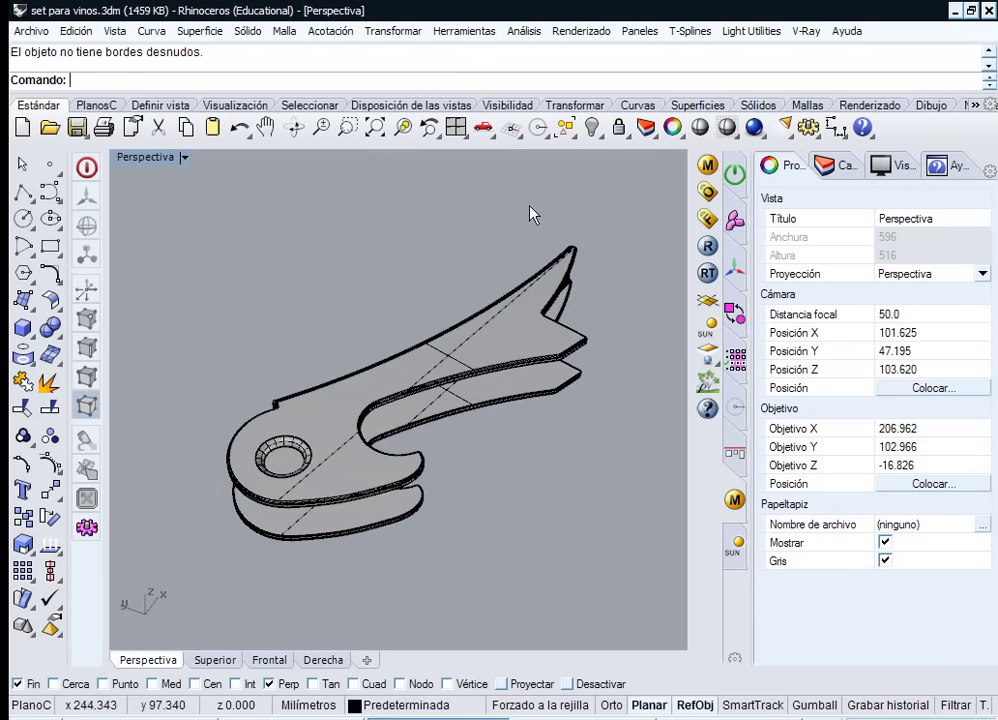
pyautogui.rightClick(595, 127)
pyautogui.scroll(-14, 516, 242)
pyautogui.moveTo(486, 368); pyautogui.dragTo(452, 477, button='right')
pyautogui.scroll(5, 471, 321)
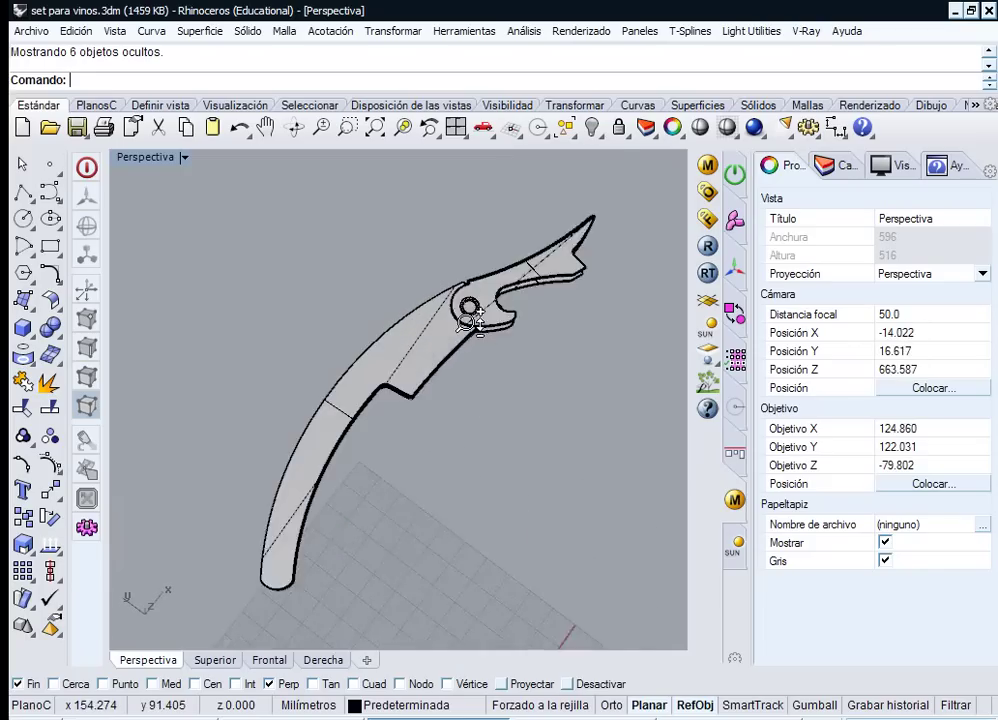
pyautogui.scroll(2, 471, 321)
pyautogui.keyDown('shift'); pyautogui.moveTo(528, 338); pyautogui.dragTo(523, 312, button='right'); pyautogui.keyUp('shift')
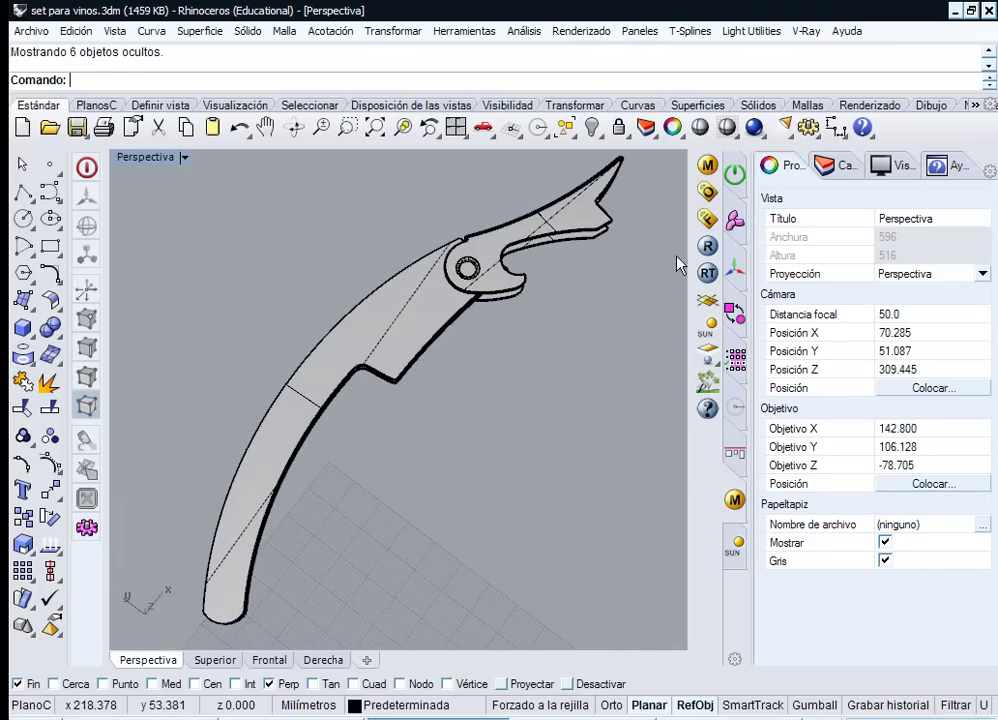
pyautogui.rightClick(721, 719)
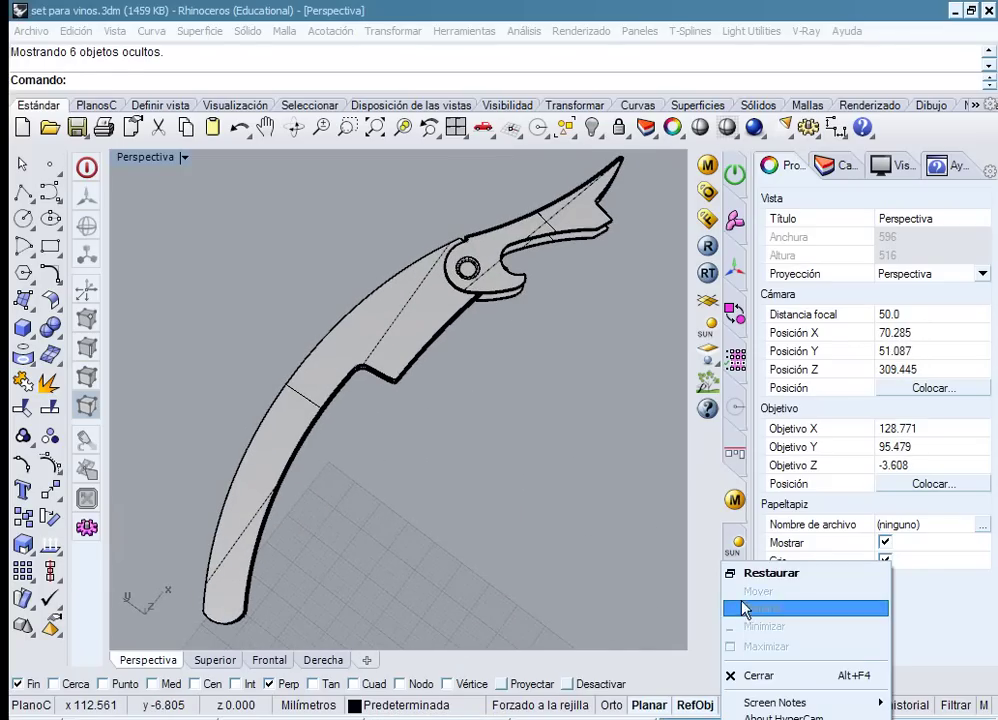